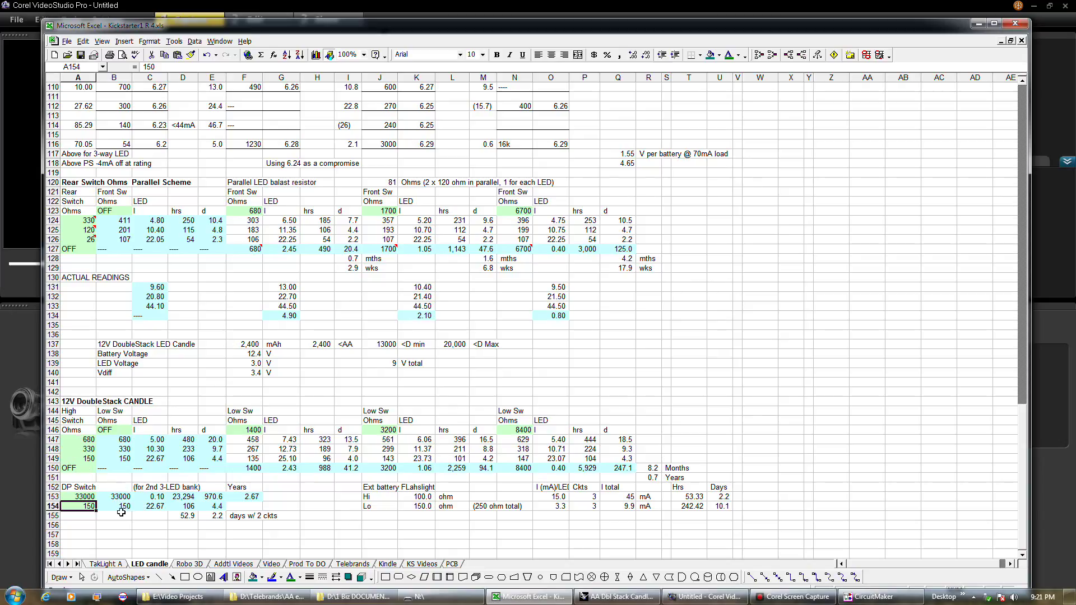
# Step: Examine the low-switch-off resistor values and LED currents in the 12V DoubleStack CANDLE table, including the 150 ohm DP Switch row
pyautogui.click(120, 497)
pyautogui.click(121, 507)
pyautogui.moveTo(120, 440); pyautogui.dragTo(121, 459)
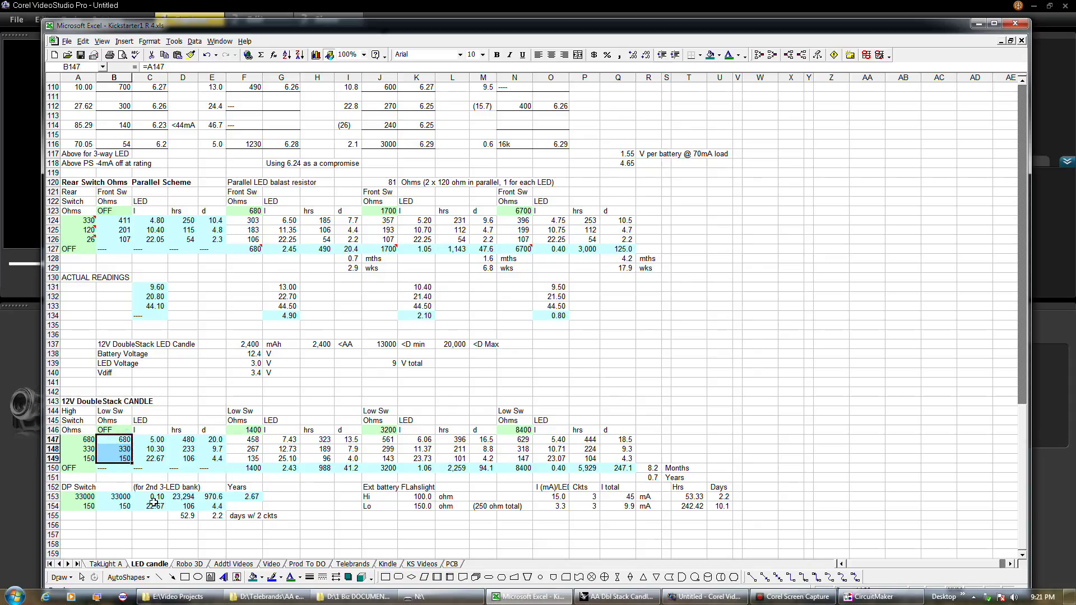
pyautogui.moveTo(158, 440); pyautogui.dragTo(159, 459)
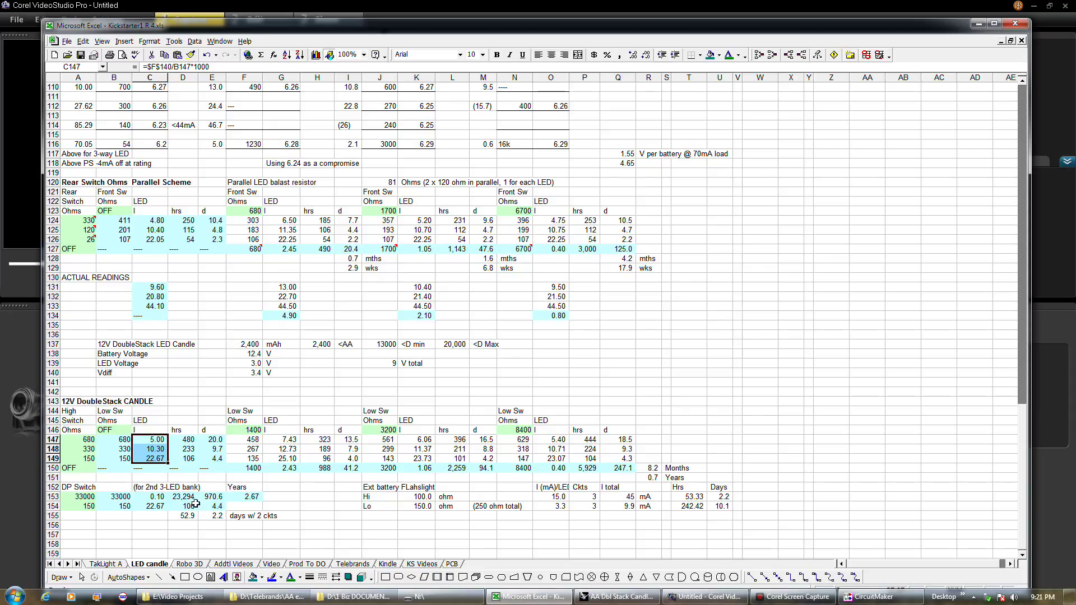
pyautogui.click(114, 505)
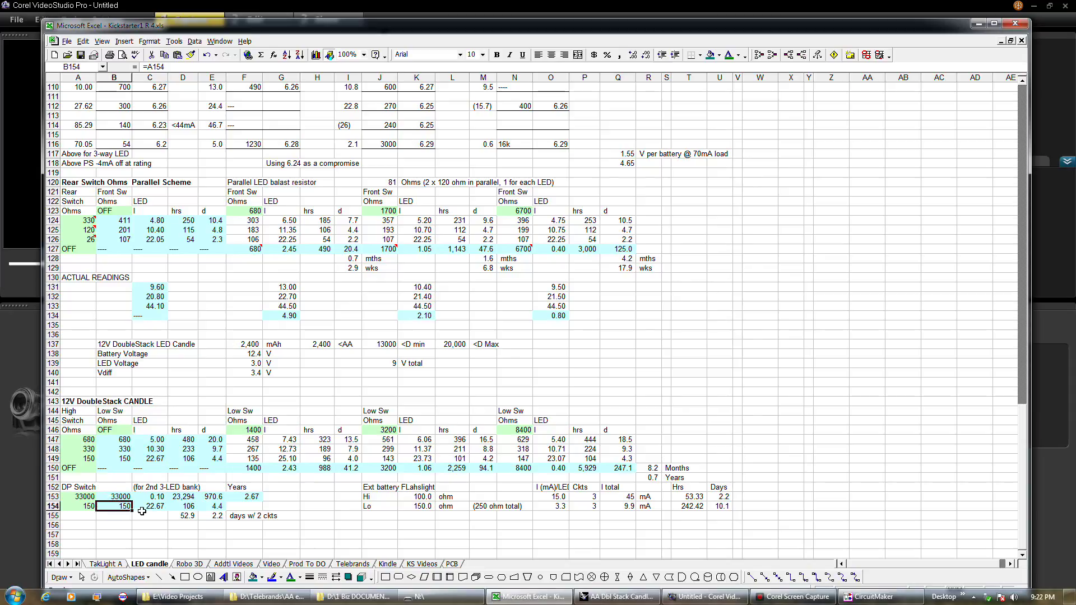
pyautogui.click(148, 438)
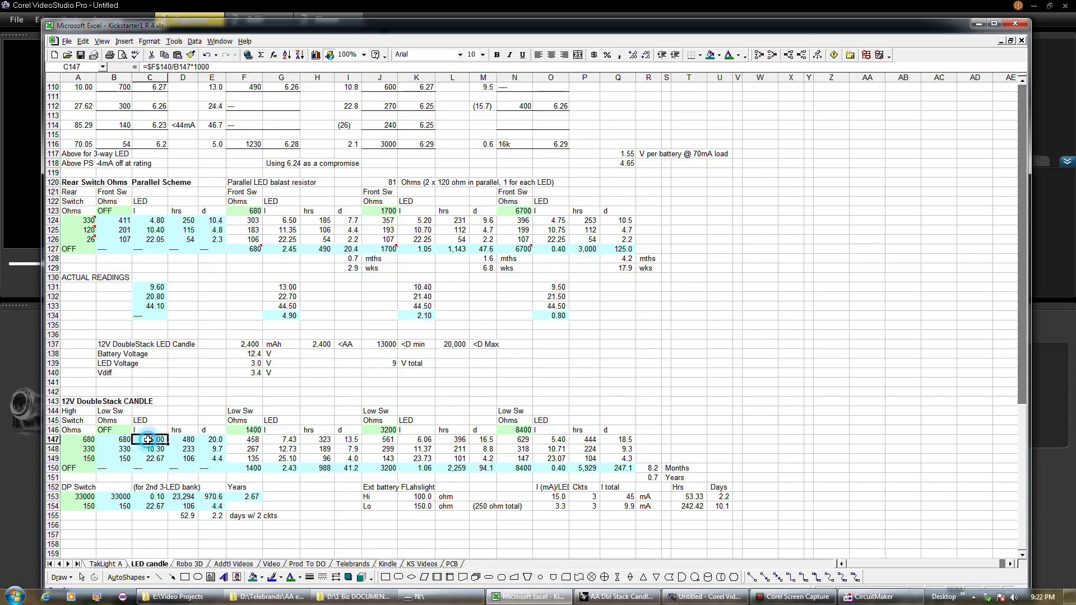
# Step: Review the 12V DoubleStack LED Candle battery capacity and the run hours it gives for each high-switch resistor with the low switch off
pyautogui.click(109, 344)
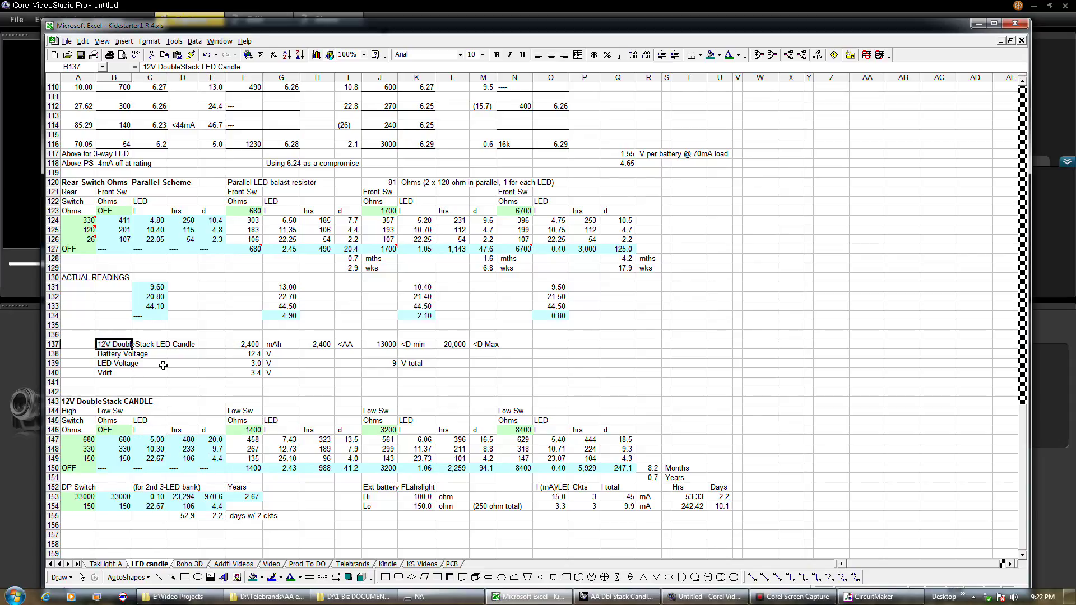
pyautogui.click(250, 345)
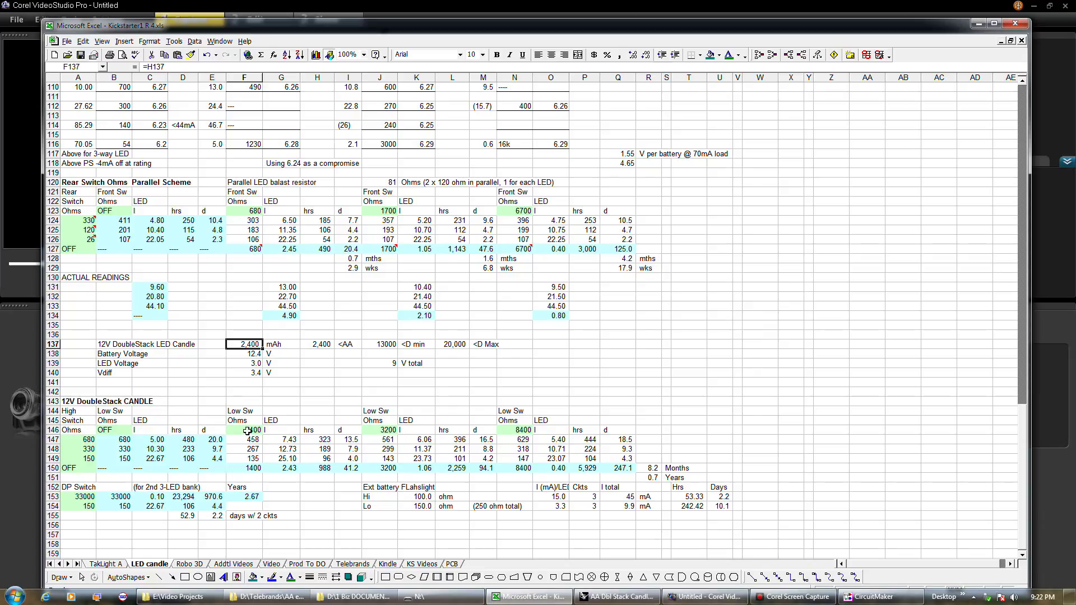
pyautogui.click(189, 441)
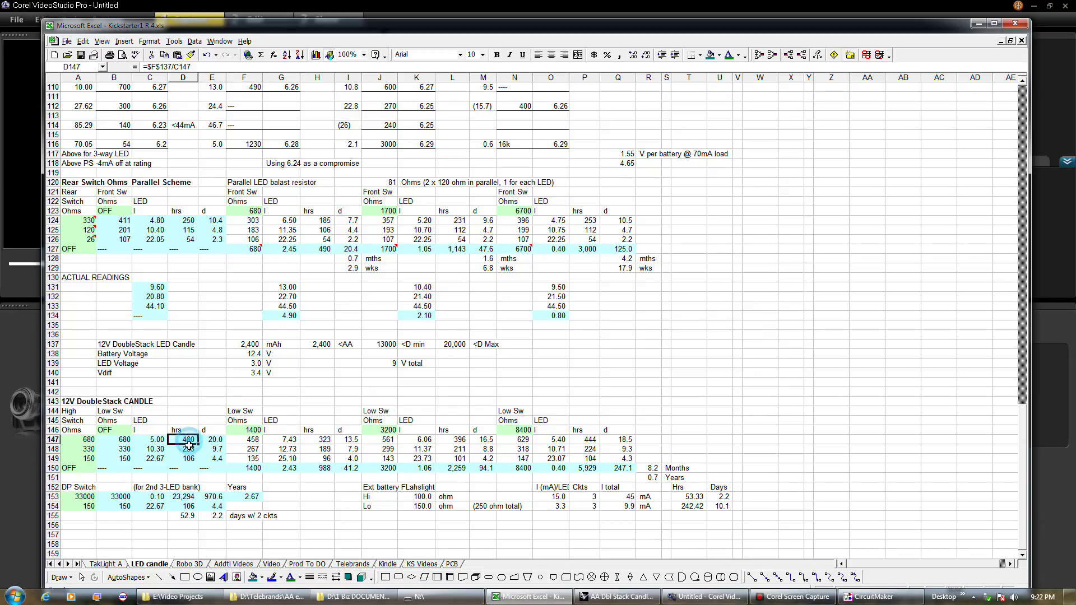
pyautogui.press('Down')
pyautogui.press('Down')
pyautogui.press('Down')
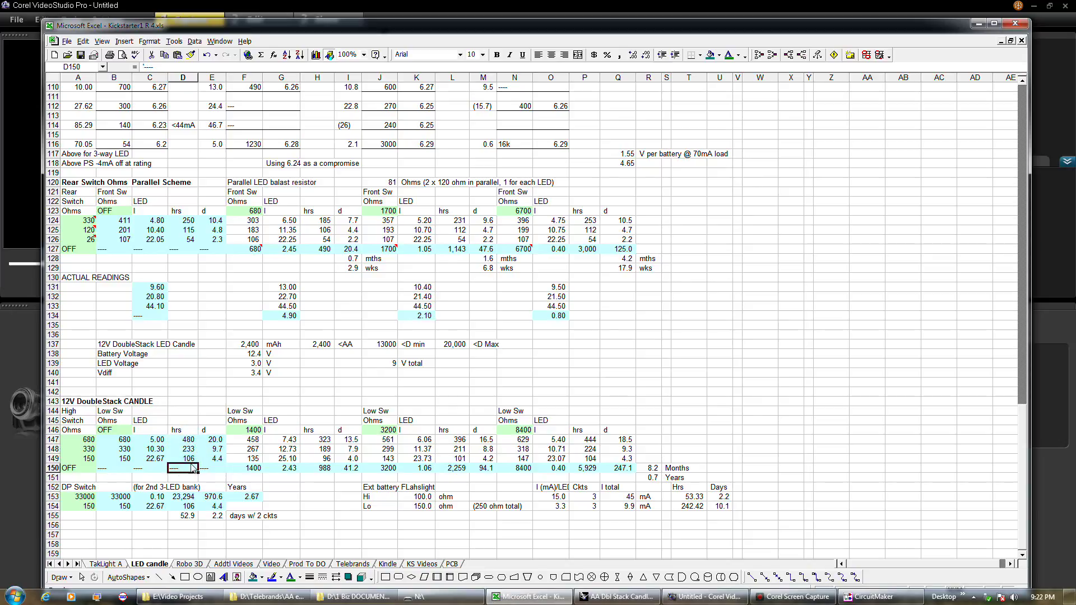
# Step: Inspect the LED current and run days for the 150 ohm high-switch row with the low switch off
pyautogui.click(90, 459)
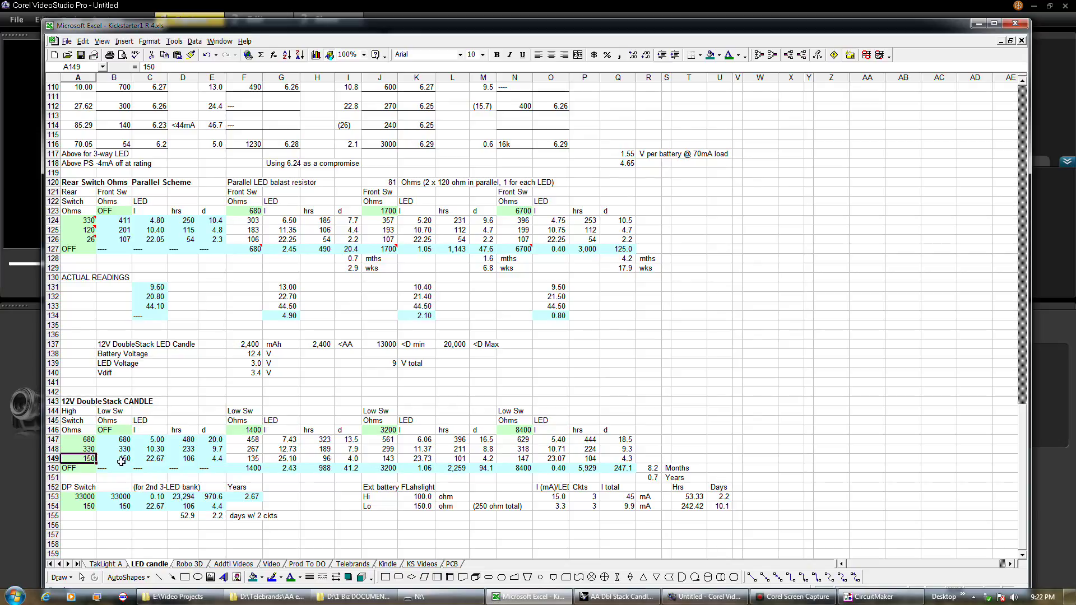
pyautogui.click(147, 460)
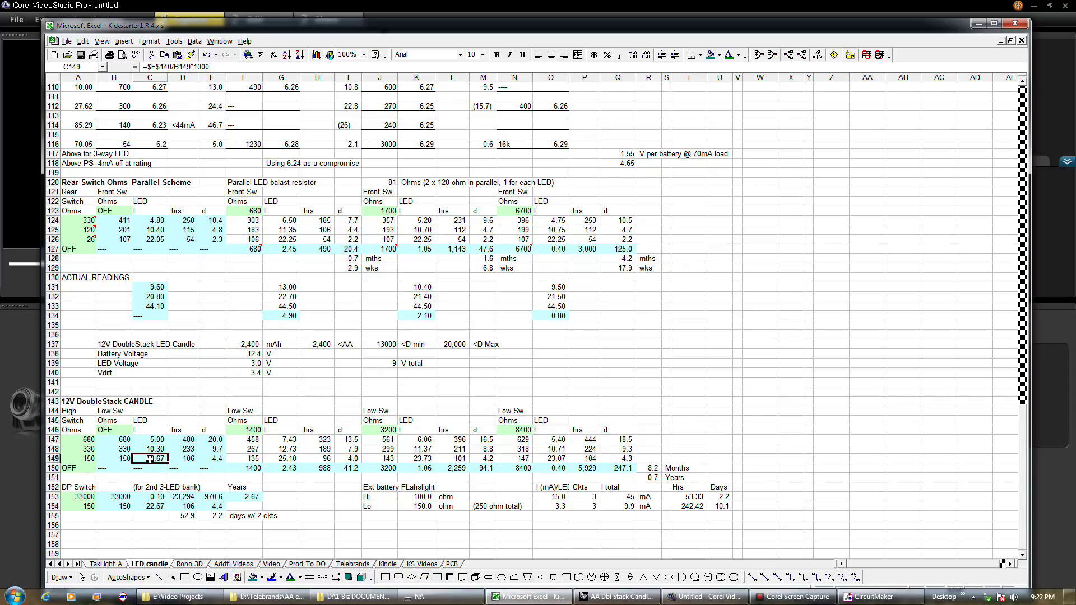
pyautogui.click(221, 460)
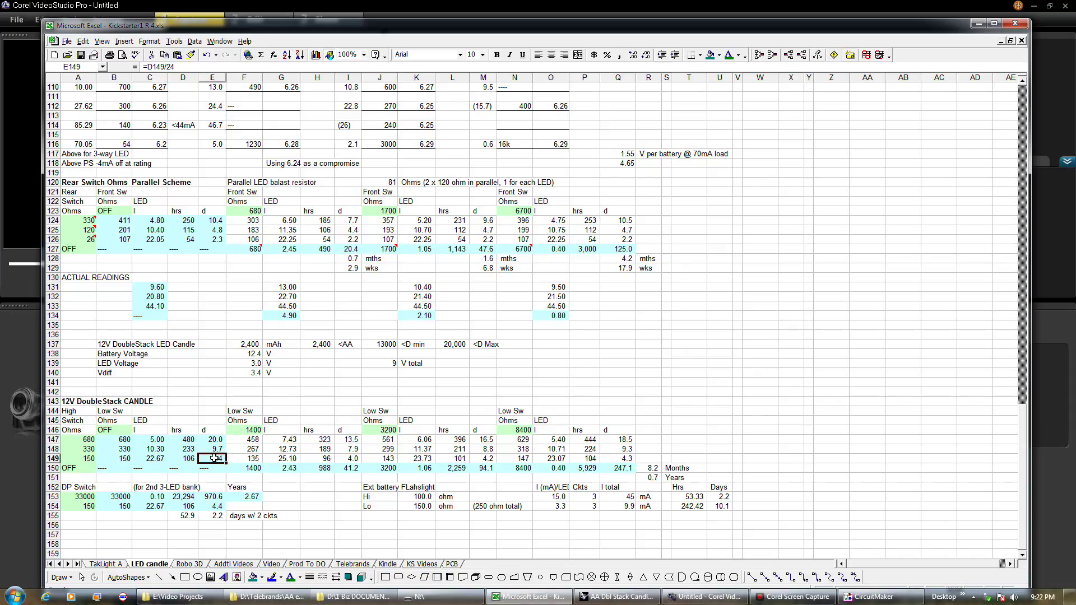
# Step: Inspect the 150 ohm DP Switch row's LED current and run days, plus the run days with two circuits
pyautogui.click(90, 505)
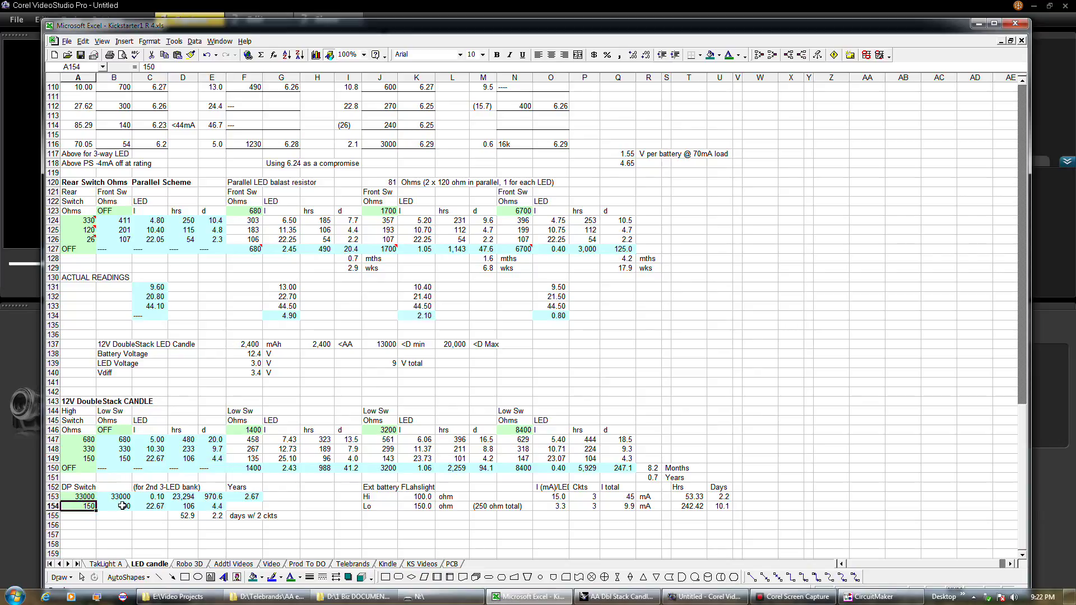
pyautogui.click(216, 506)
pyautogui.press('Down')
pyautogui.click(216, 506)
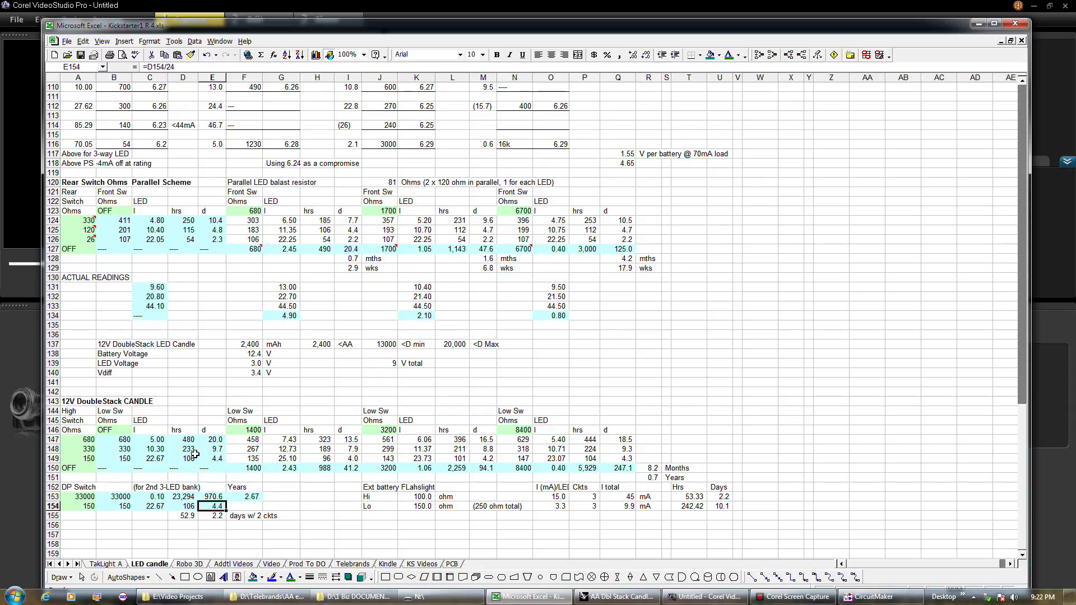
pyautogui.click(88, 508)
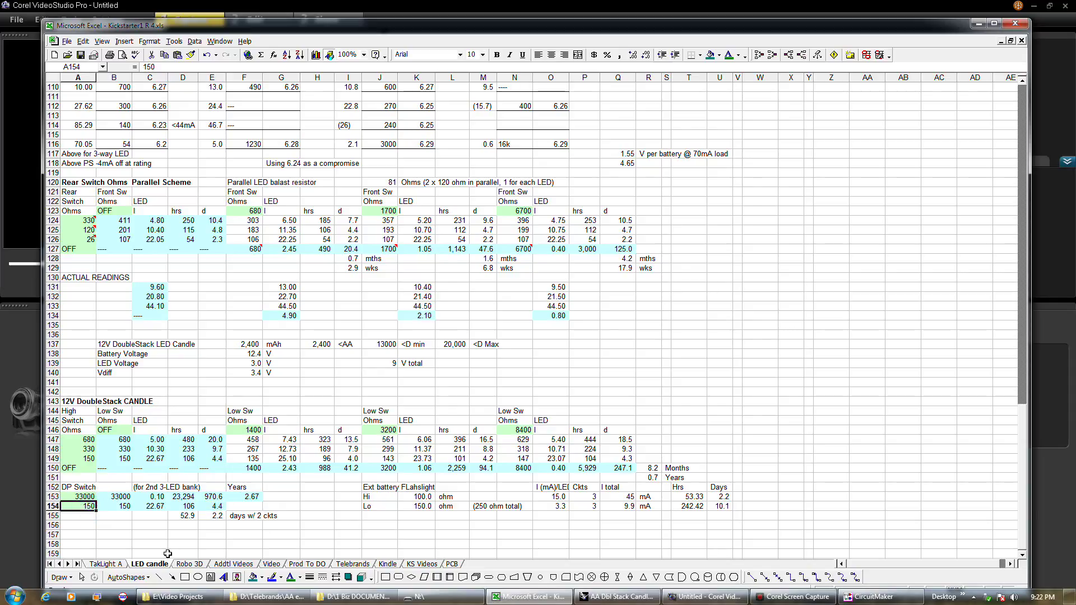
pyautogui.click(214, 506)
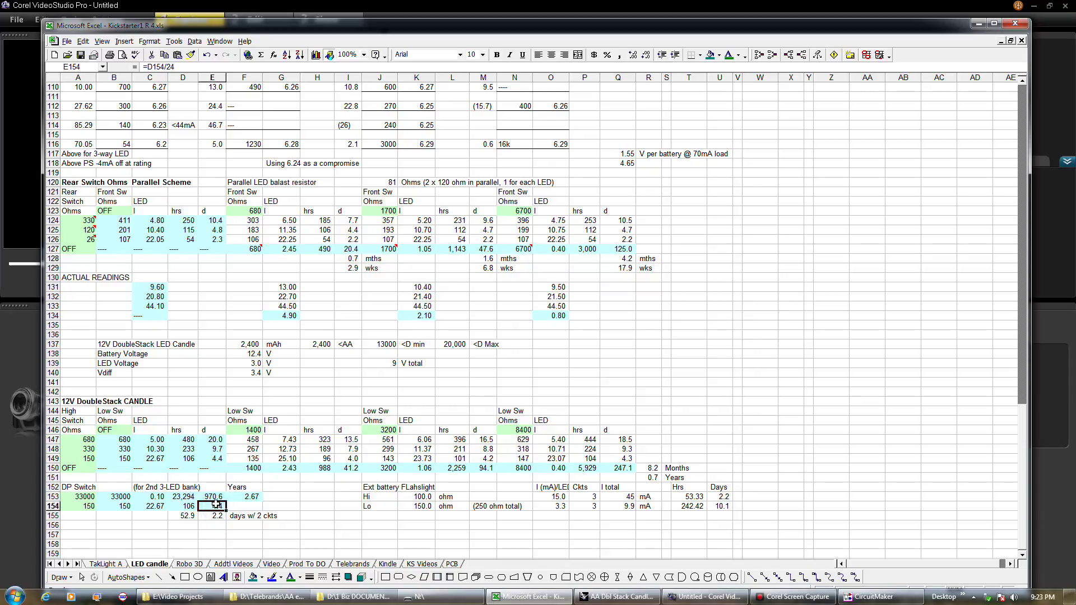
pyautogui.click(162, 505)
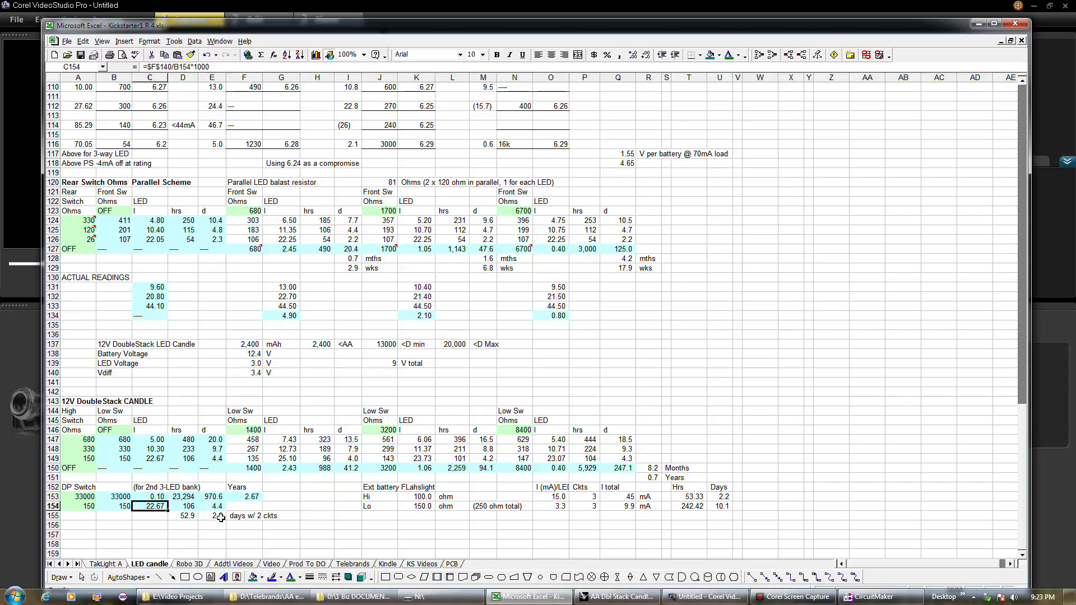
pyautogui.click(221, 517)
# Step: Compare the run days of the 150 ohm high-switch row with those of the 150 ohm DP Switch row
pyautogui.click(216, 458)
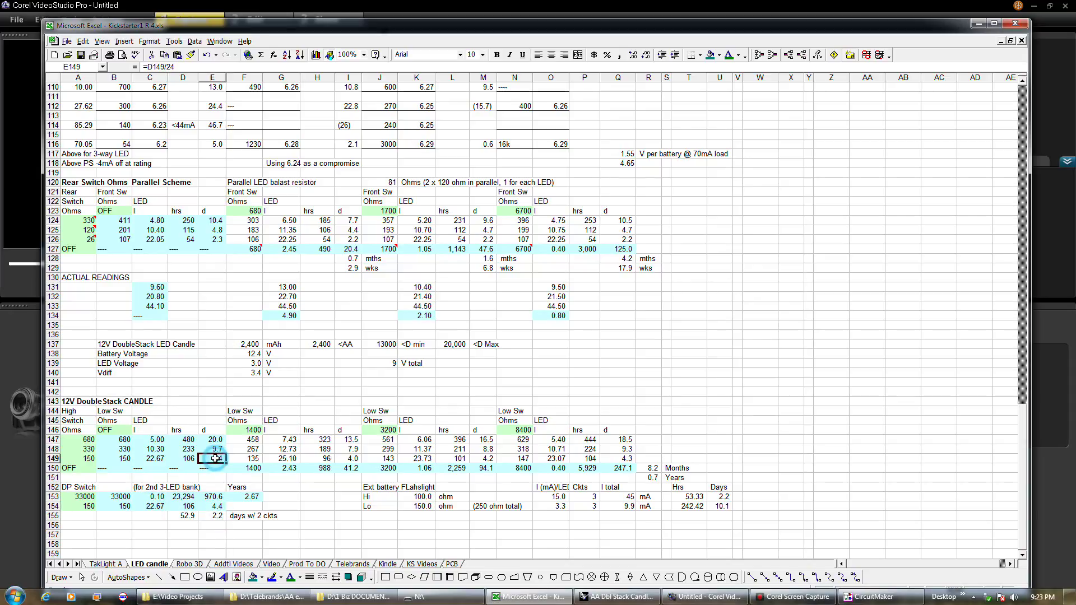
pyautogui.click(216, 506)
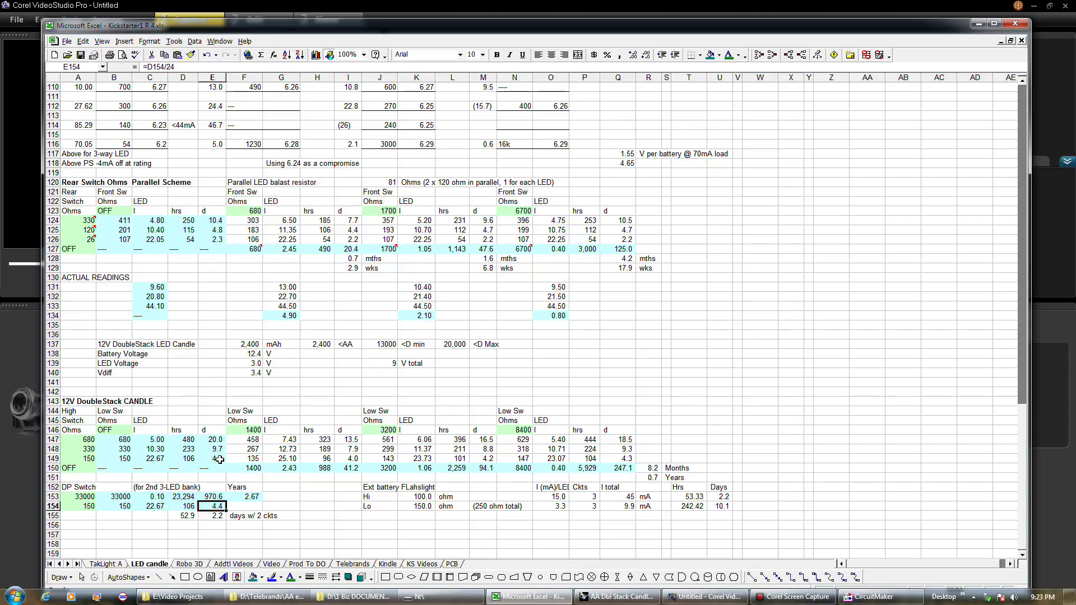
pyautogui.click(220, 460)
pyautogui.click(217, 506)
pyautogui.click(220, 460)
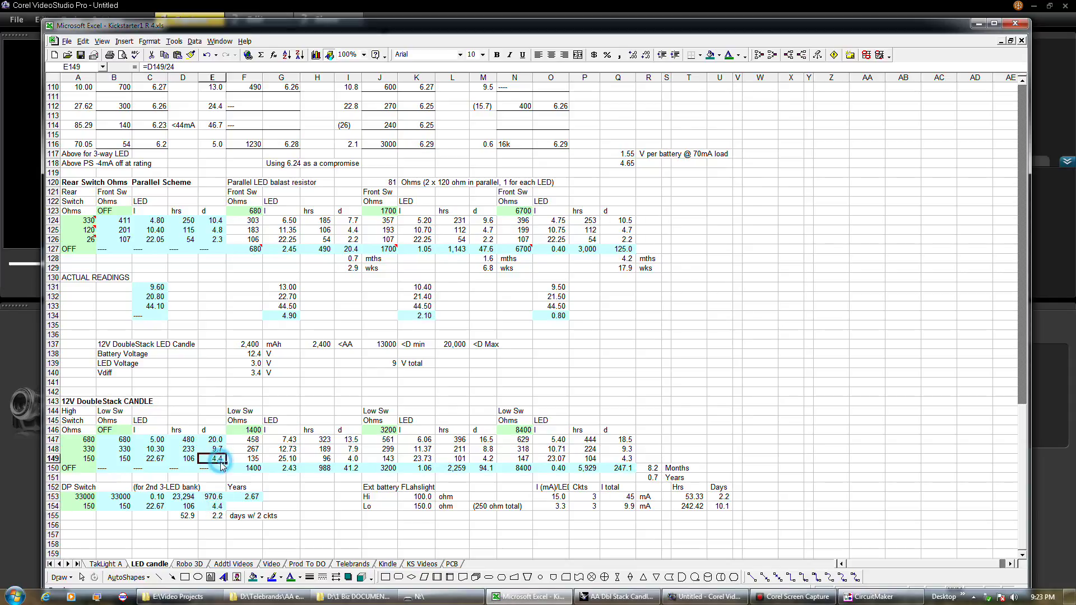
pyautogui.click(215, 506)
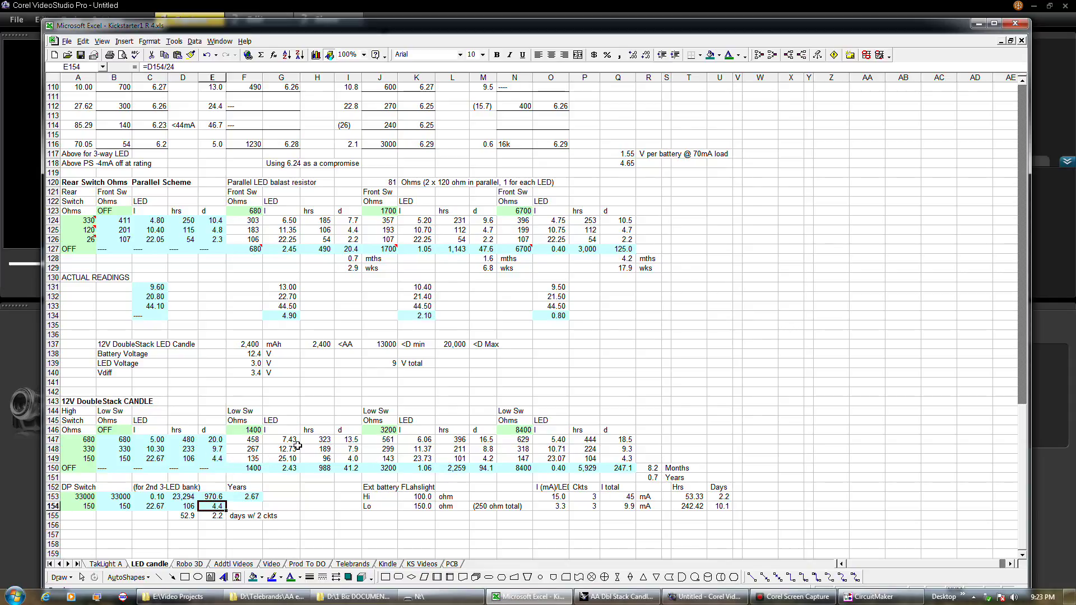
# Step: Compare the DoubleStack candle's run hours and LED currents with the 60 ohm Rear Switch Ohms Parallel Scheme table in rows 96 to 103
pyautogui.click(190, 459)
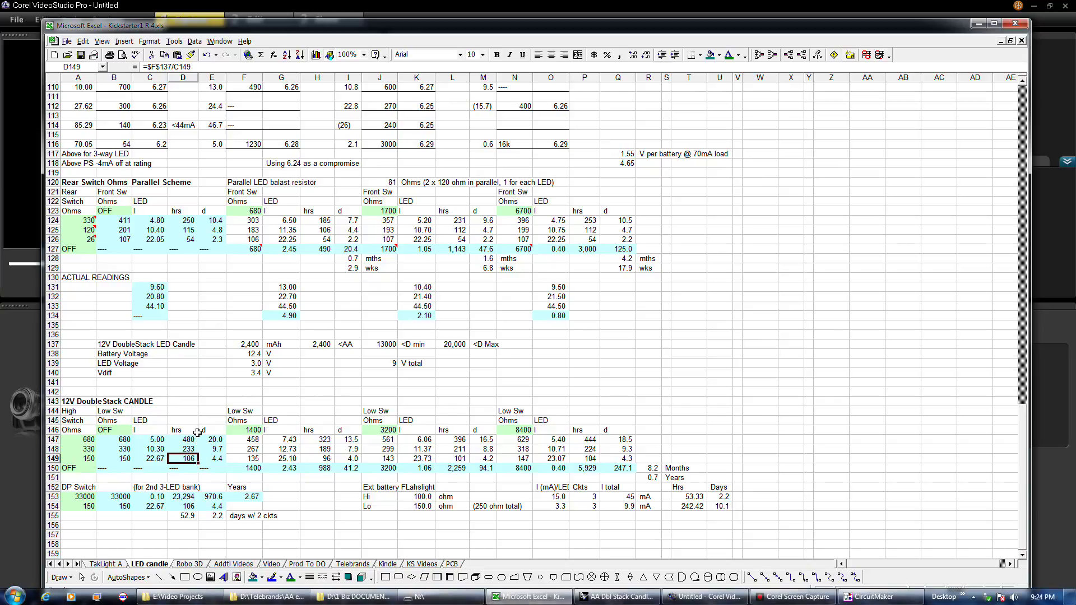
pyautogui.click(160, 458)
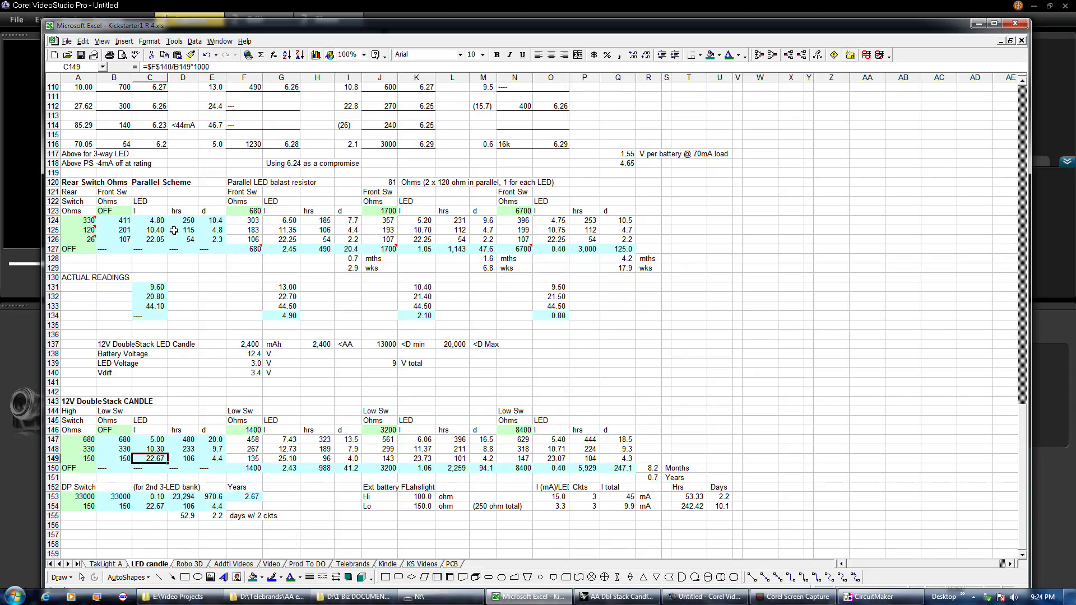
pyautogui.scroll(5, 175, 230)
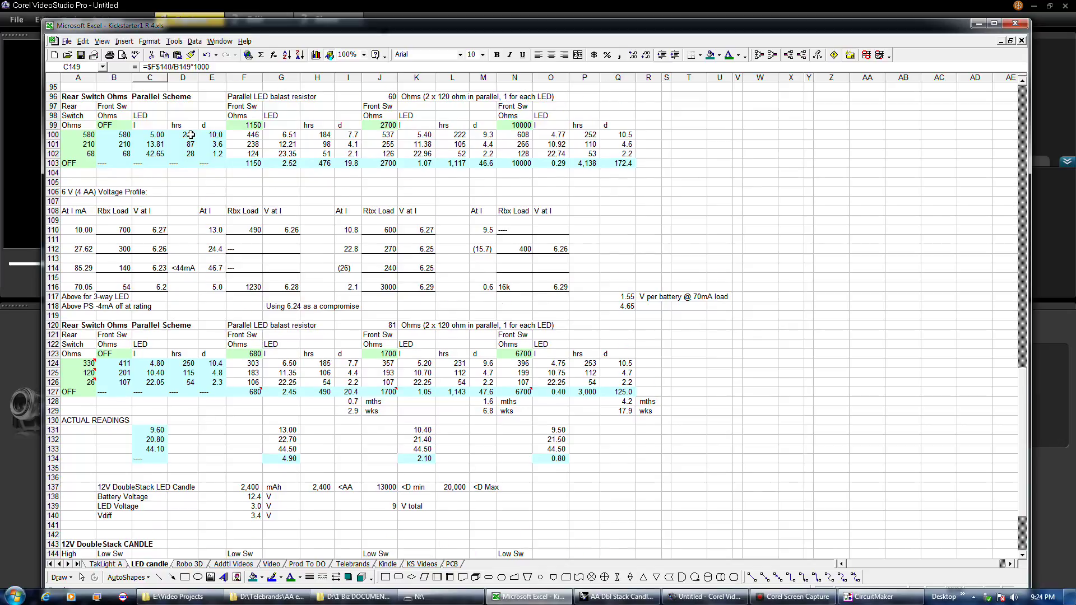
pyautogui.scroll(-4, 191, 134)
pyautogui.scroll(3, 191, 135)
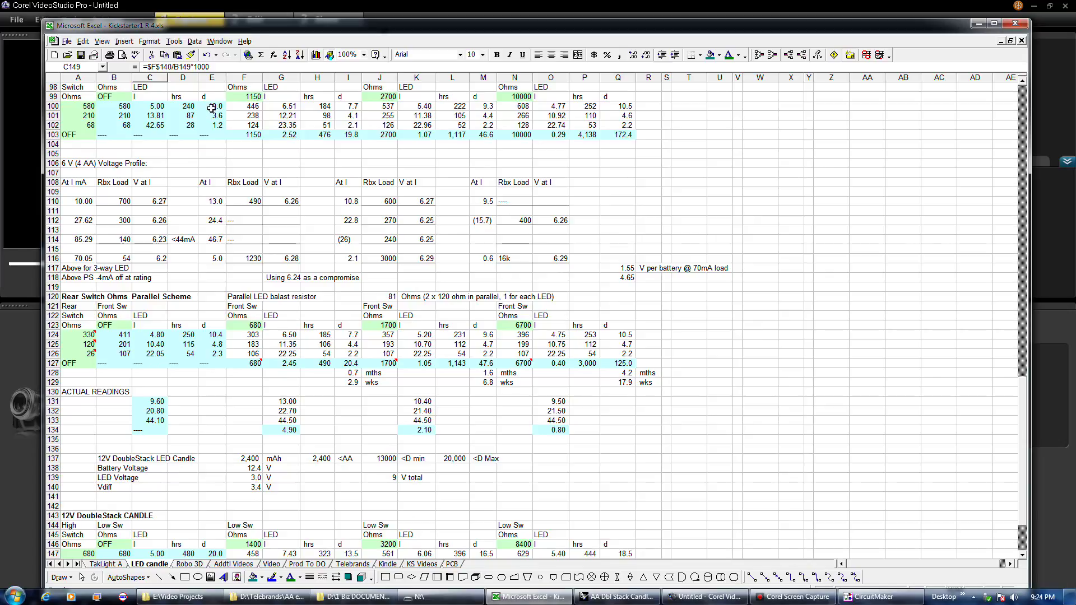
pyautogui.scroll(-5, 212, 135)
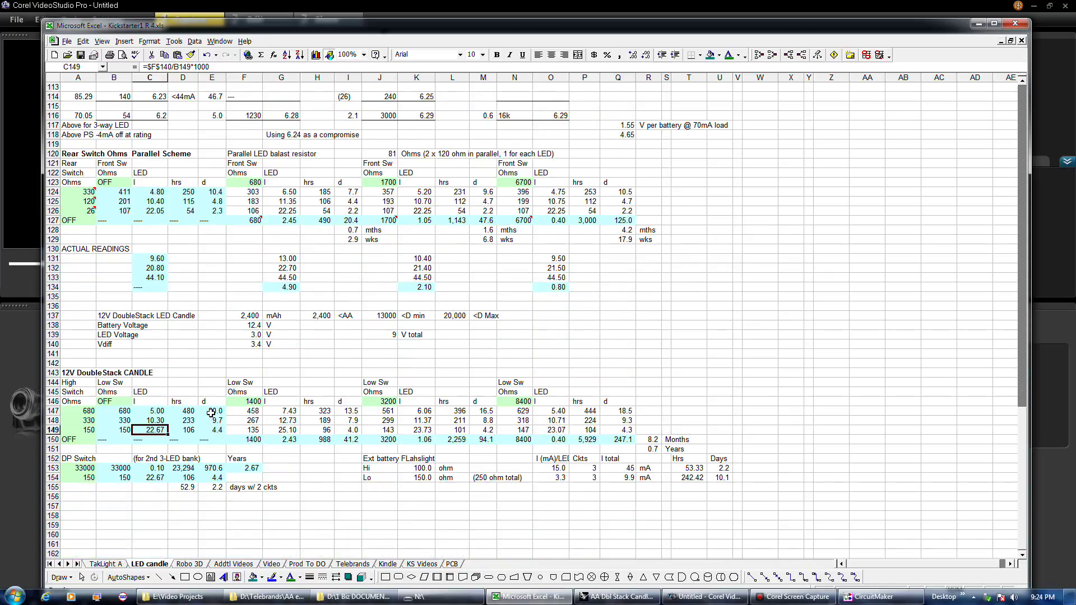
pyautogui.scroll(5, 246, 373)
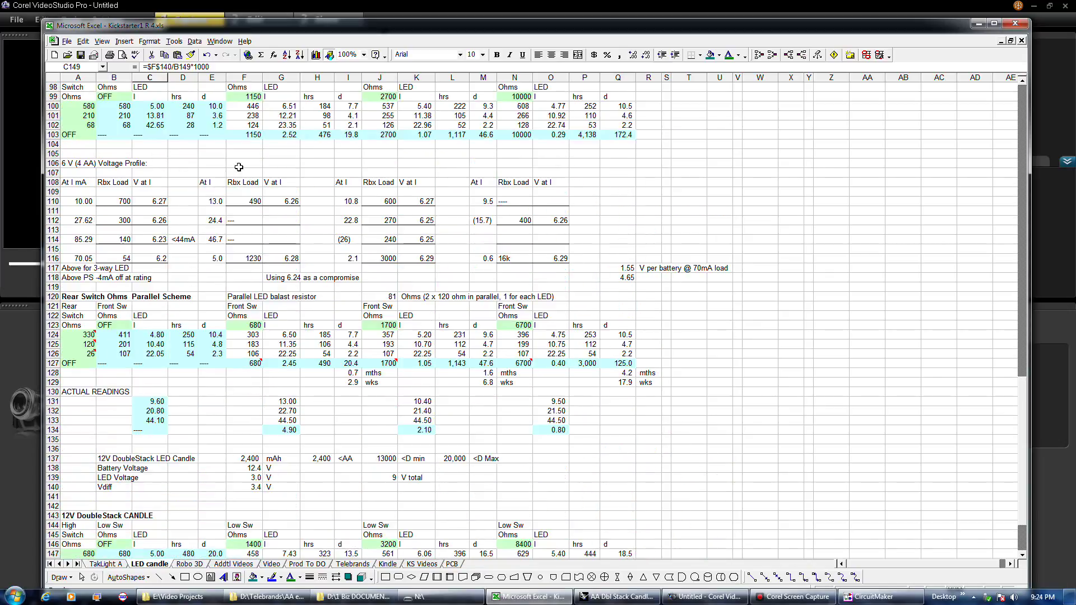
pyautogui.scroll(-4, 233, 235)
pyautogui.scroll(-1, 234, 236)
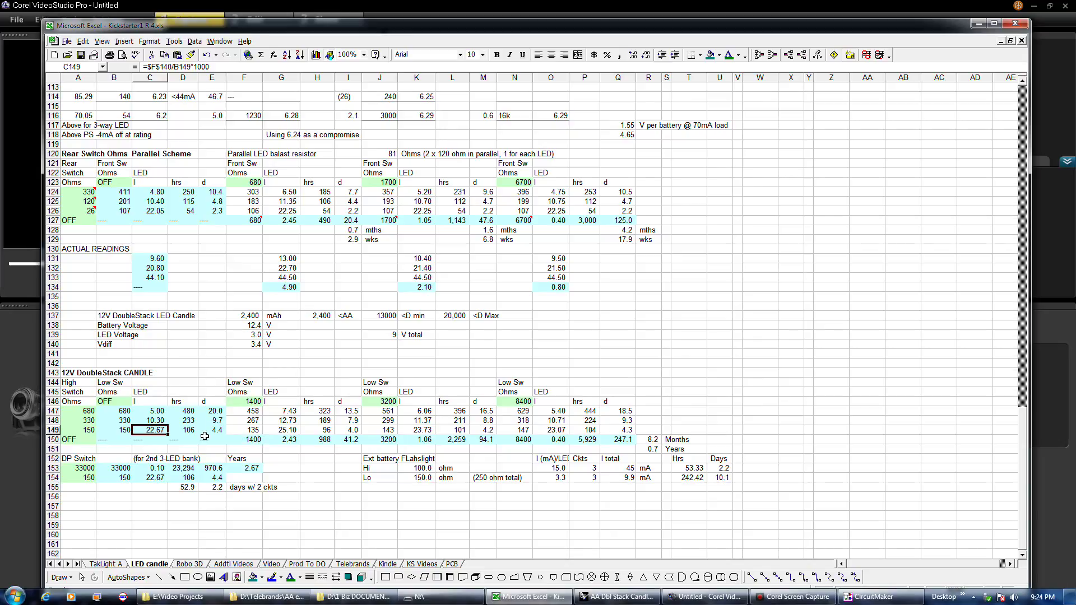
pyautogui.scroll(5, 262, 443)
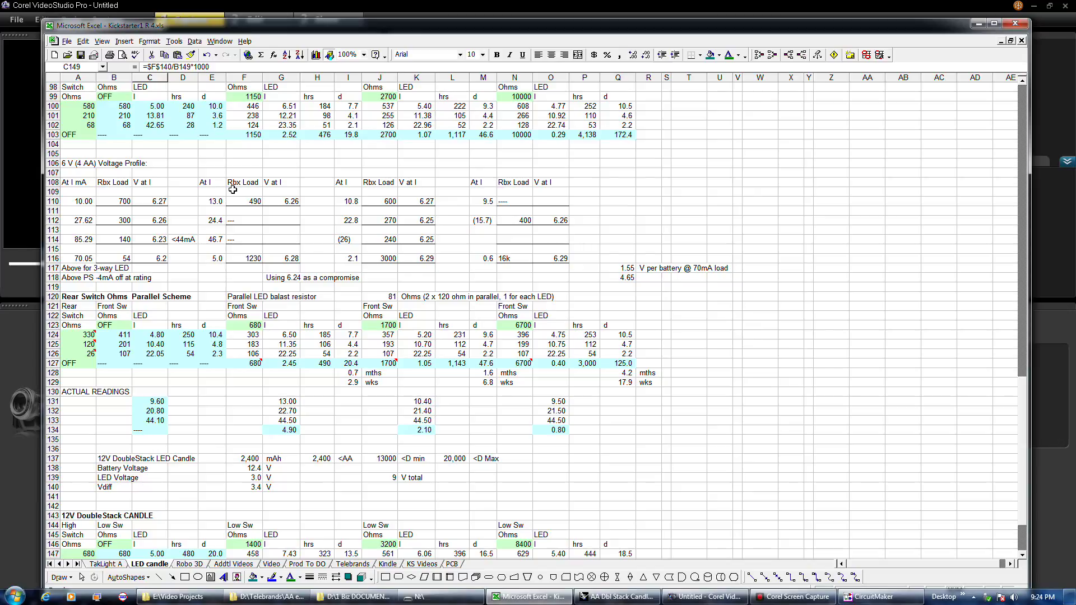
pyautogui.scroll(-5, 232, 189)
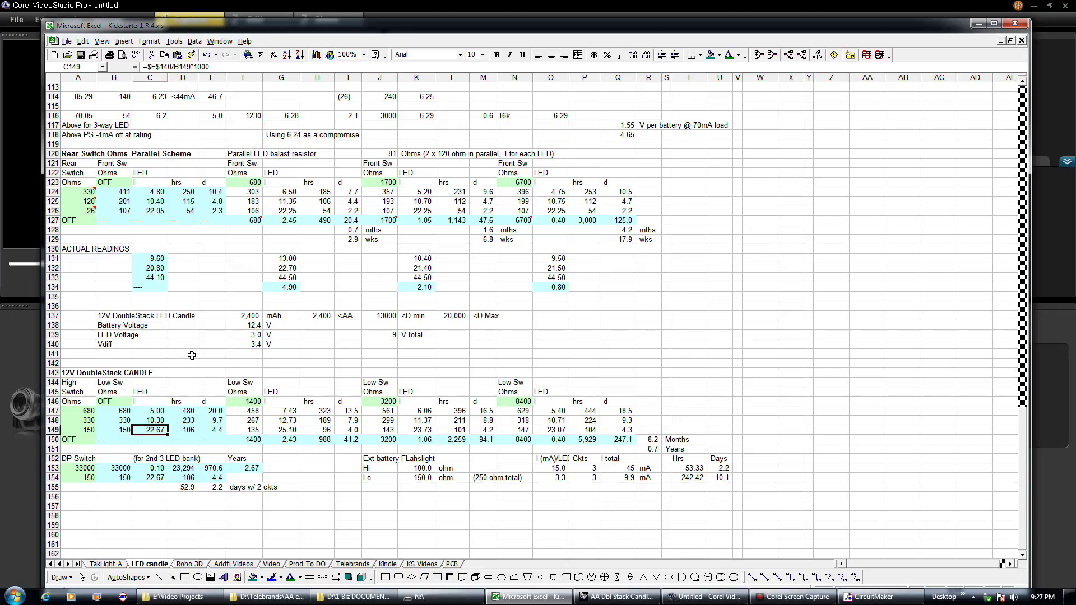
pyautogui.scroll(-2, 191, 356)
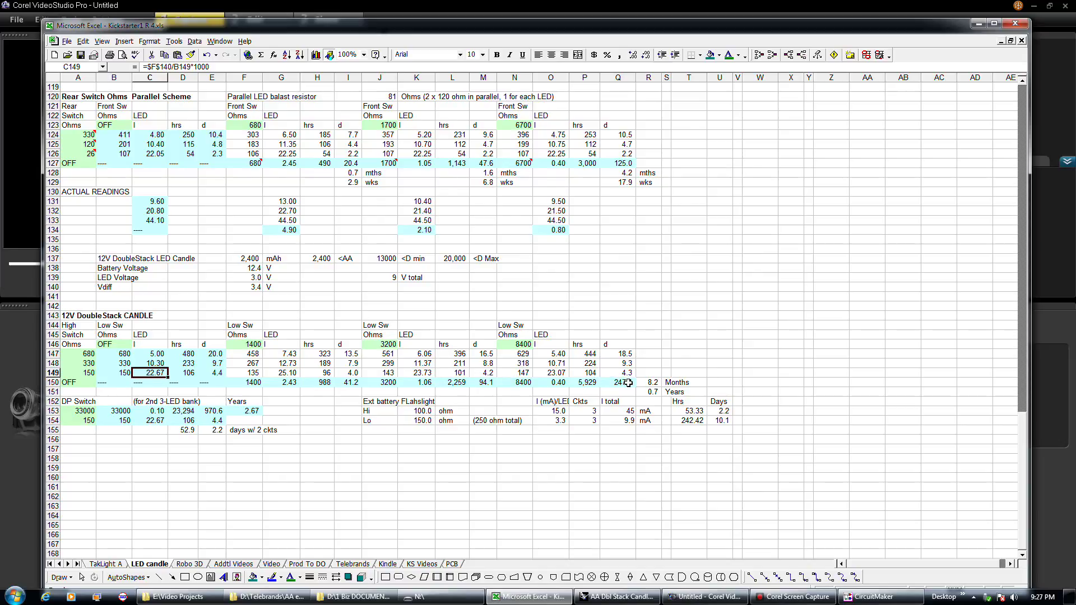
# Step: Compare the run days at the dimmest setting, 10000 ohms in the parallel scheme against 8400 ohms in the DoubleStack candle
pyautogui.scroll(8, 626, 383)
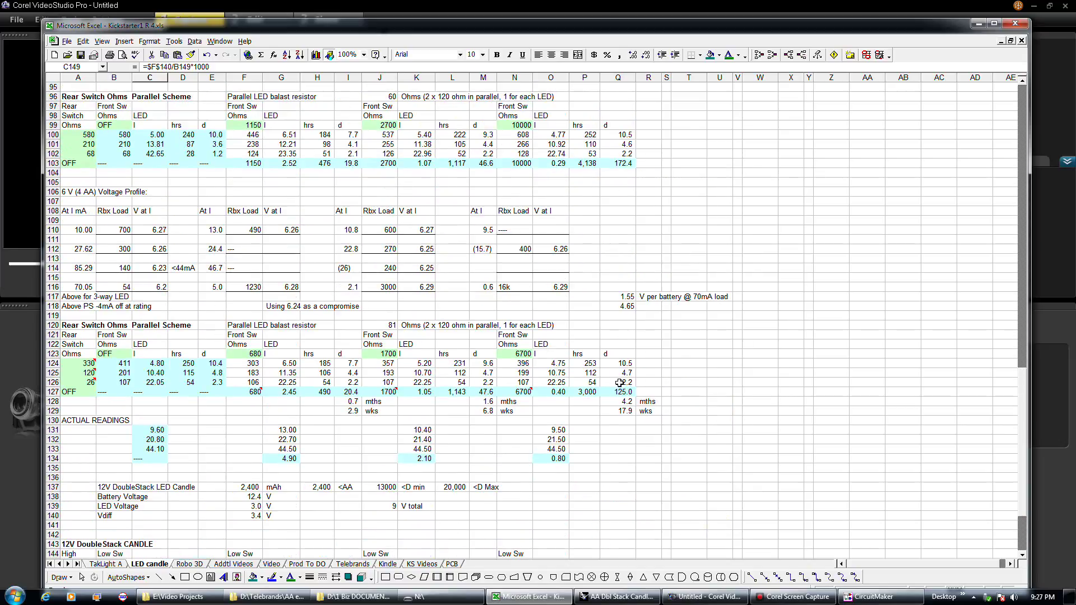
pyautogui.click(625, 164)
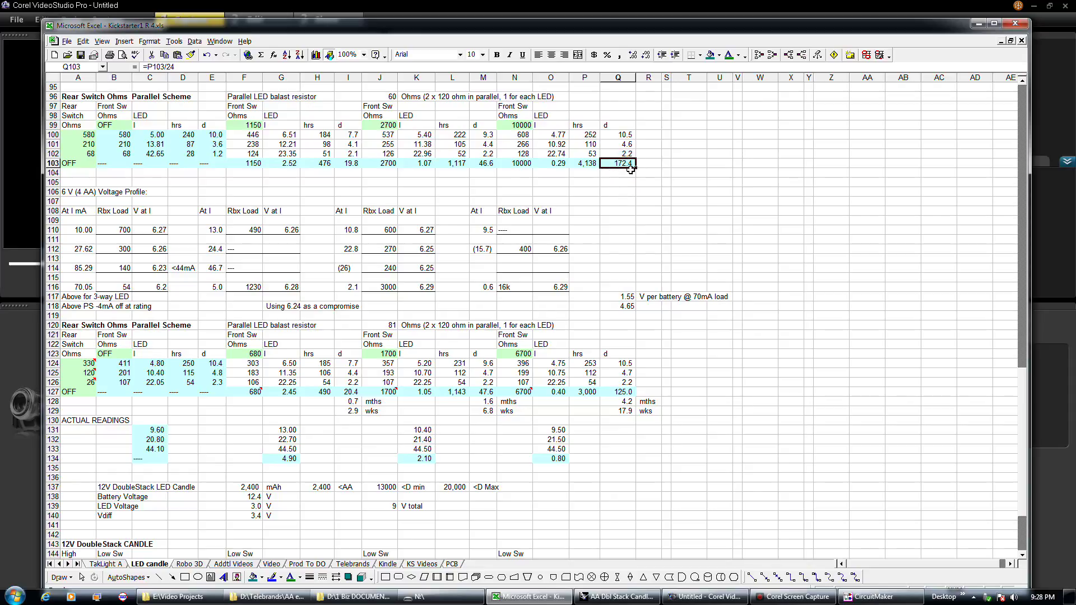
pyautogui.scroll(-7, 642, 215)
pyautogui.click(633, 410)
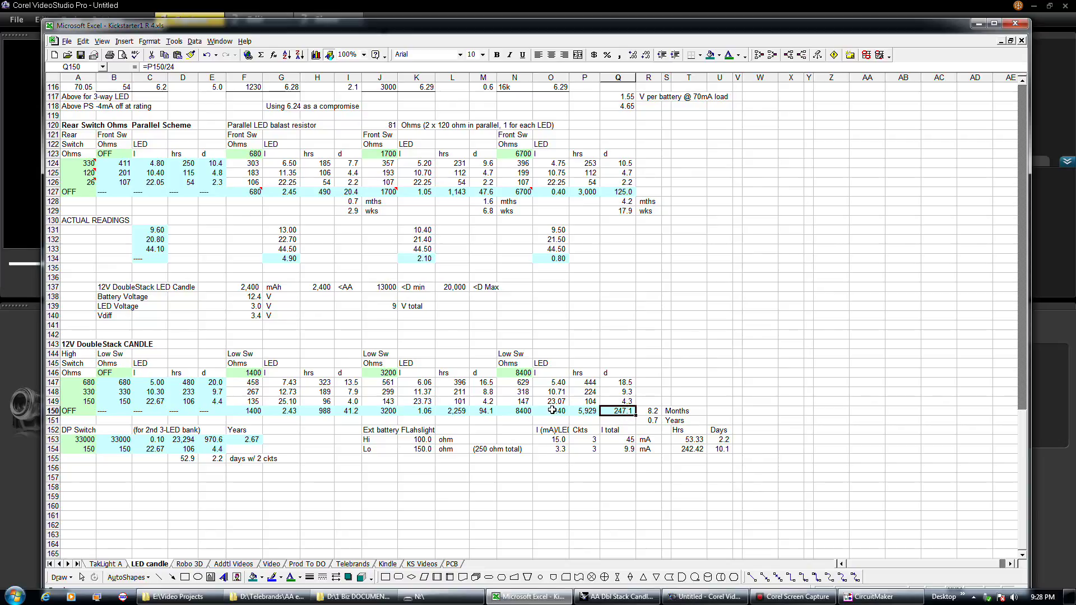
# Step: Inspect the 33000 ohm DP Switch row's run time in years, days and hours, plus its LED current
pyautogui.scroll(-1, 552, 411)
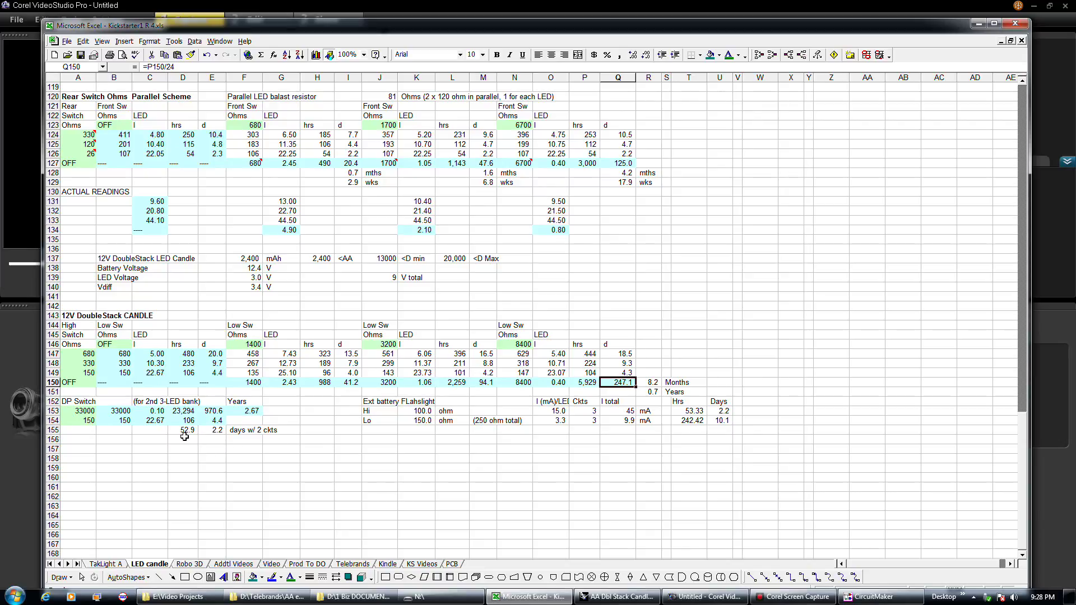
pyautogui.click(121, 410)
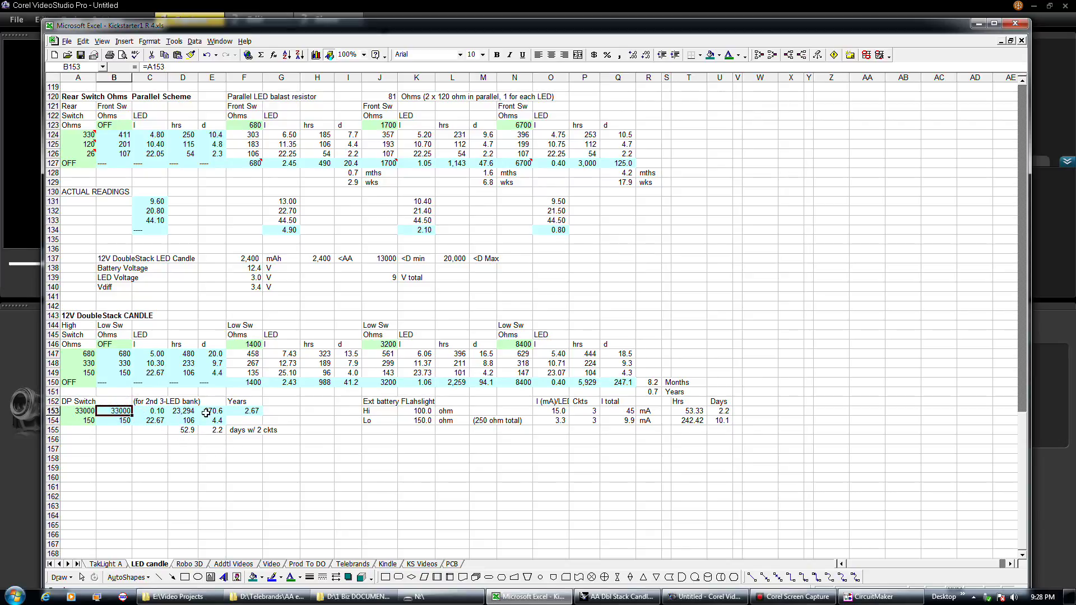
pyautogui.click(248, 413)
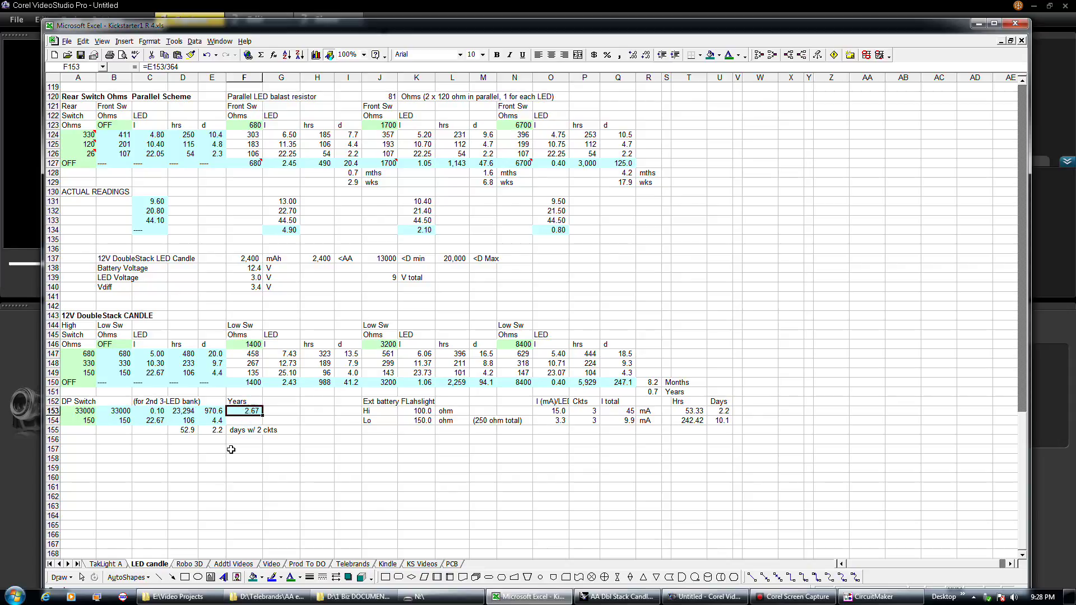
pyautogui.click(220, 413)
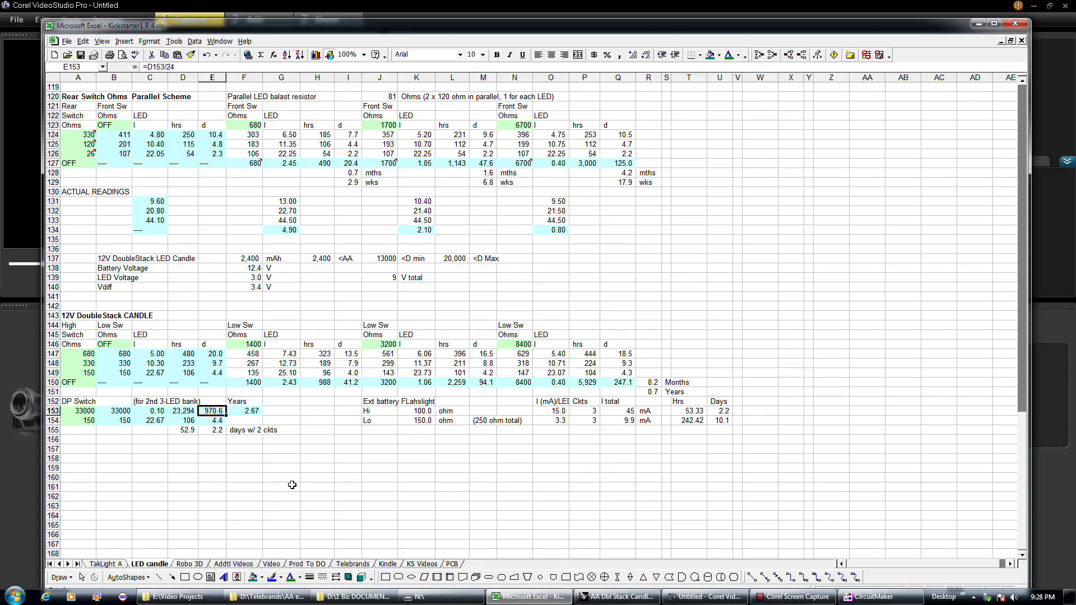
pyautogui.click(187, 413)
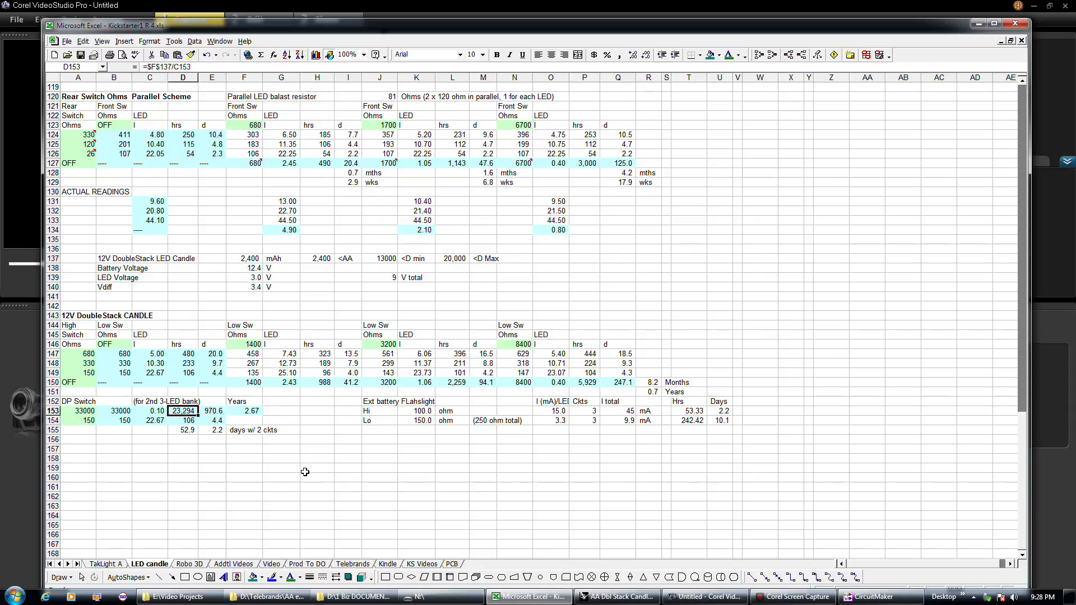
pyautogui.click(144, 413)
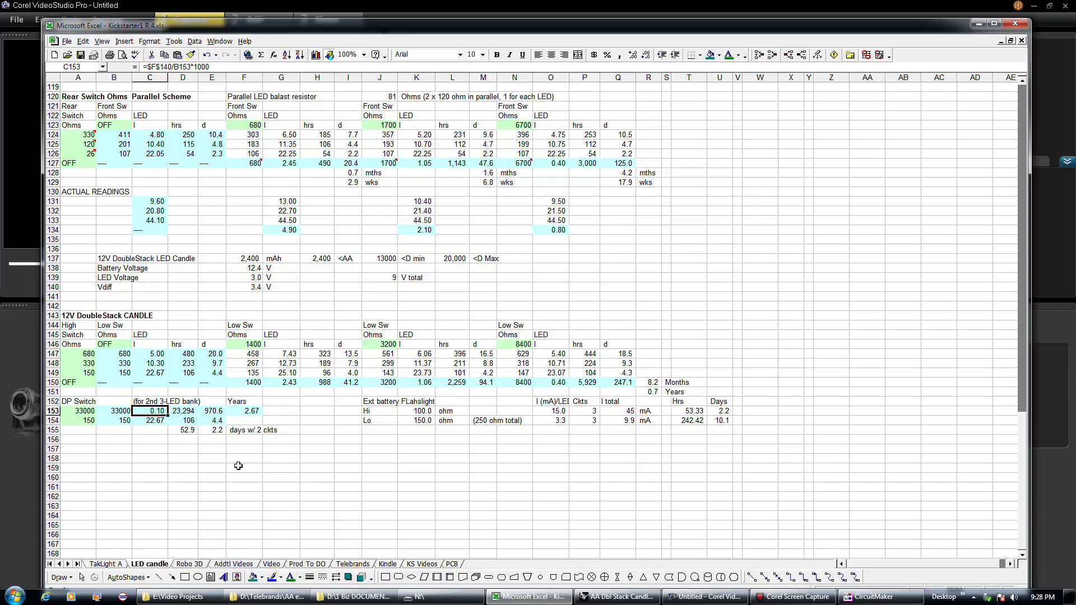
# Step: Minimize the spreadsheet and switch to the AA Dbl Stack Candle 007 model in Rhinoceros
pyautogui.click(623, 28)
pyautogui.moveTo(623, 28); pyautogui.dragTo(1075, 53)
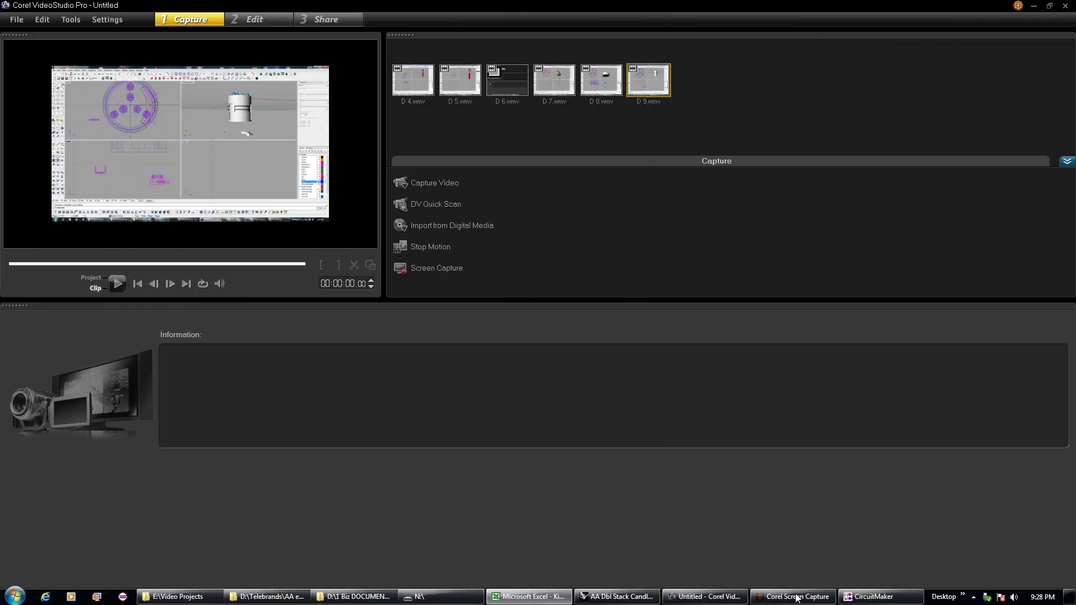
pyautogui.moveTo(711, 598)
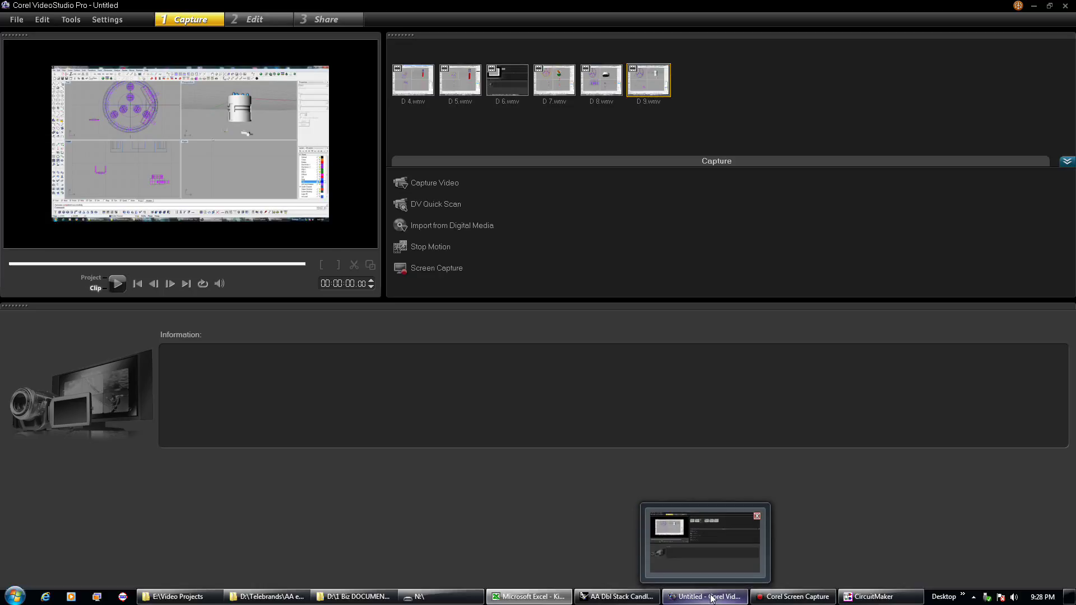
pyautogui.click(616, 597)
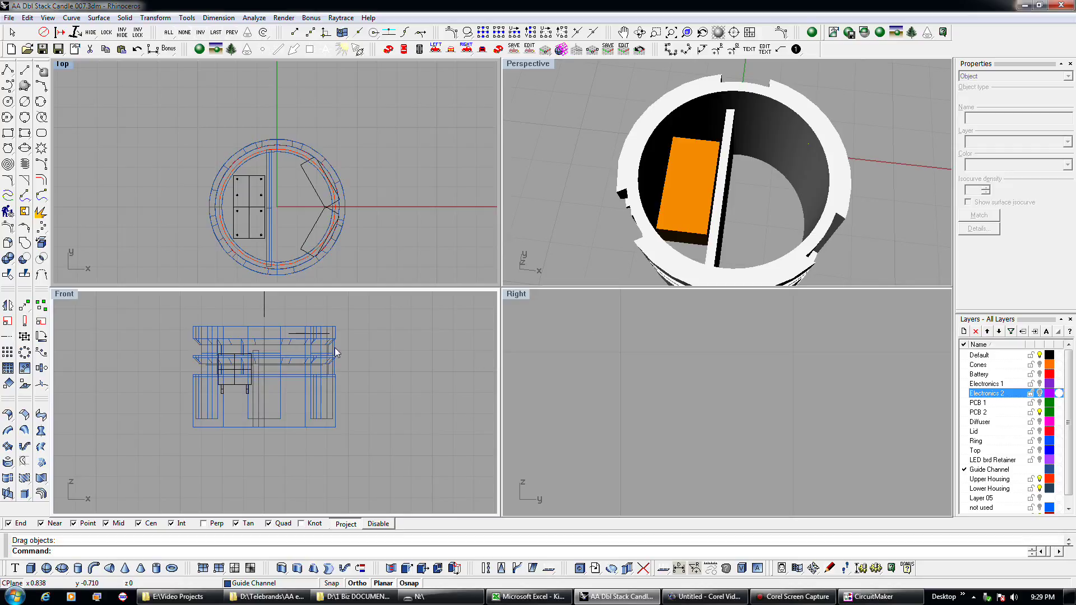
# Step: Clear any curve selection and turn on the Electronics 2 layer
pyautogui.moveTo(255, 225); pyautogui.dragTo(242, 210)
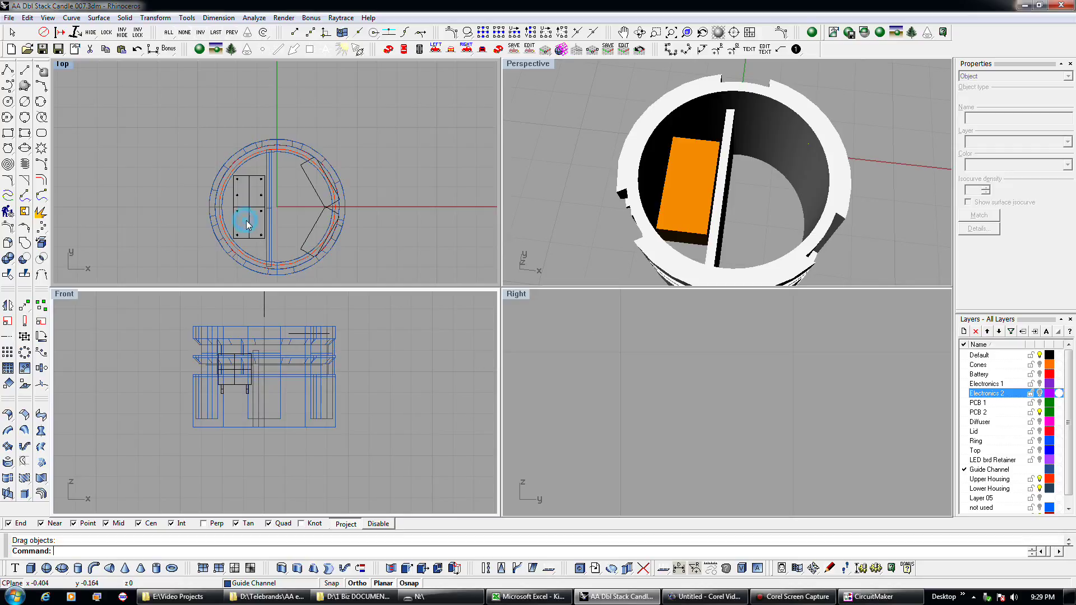
pyautogui.click(297, 334)
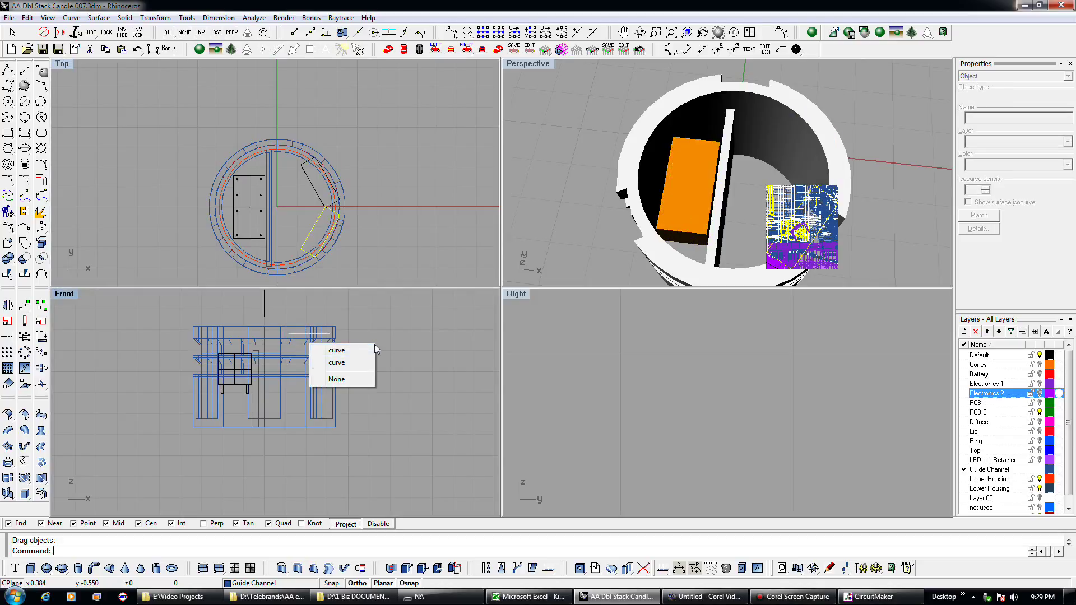
pyautogui.click(424, 352)
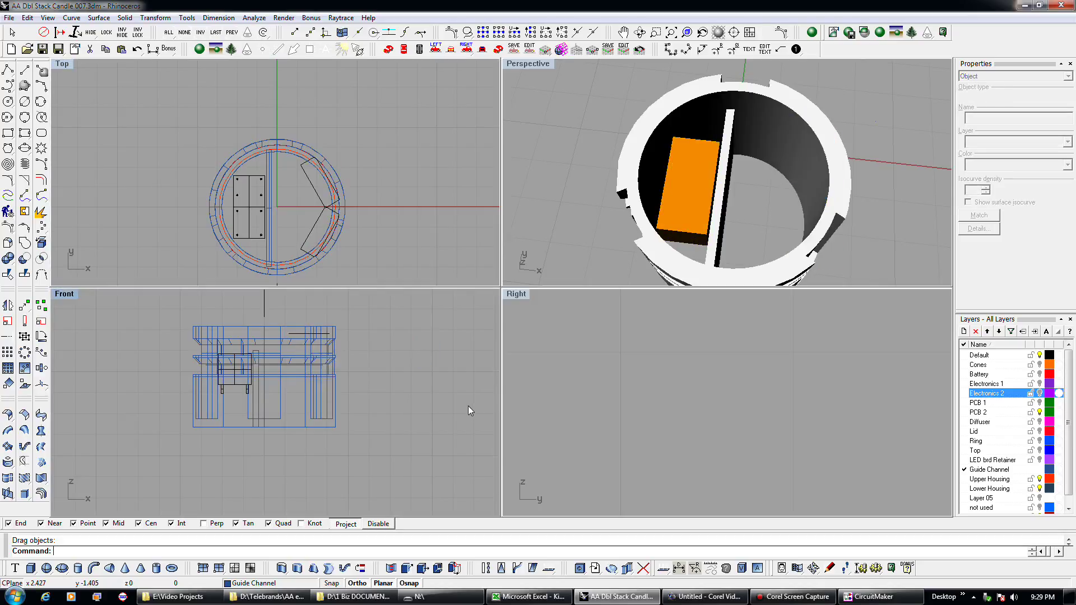
pyautogui.click(1039, 393)
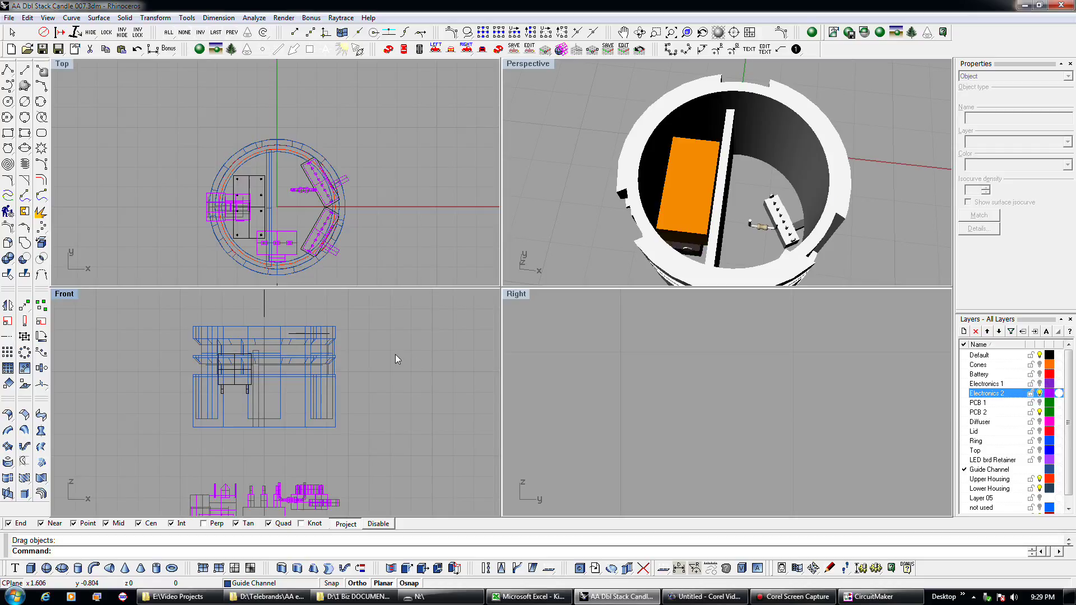
pyautogui.scroll(-3, 352, 328)
pyautogui.moveTo(322, 431); pyautogui.dragTo(323, 396, button='right')
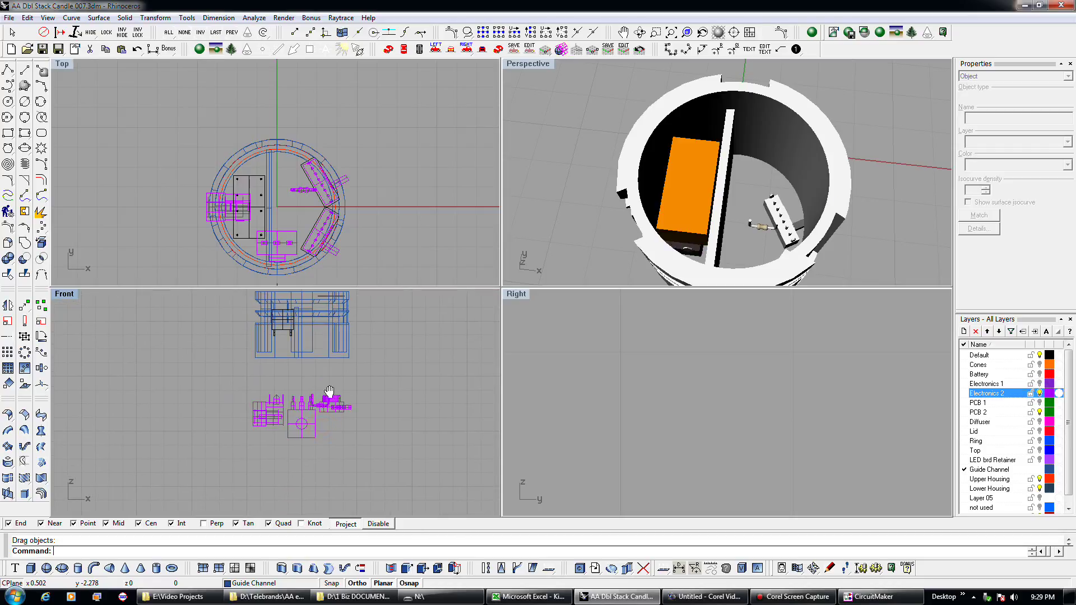
pyautogui.scroll(2, 323, 396)
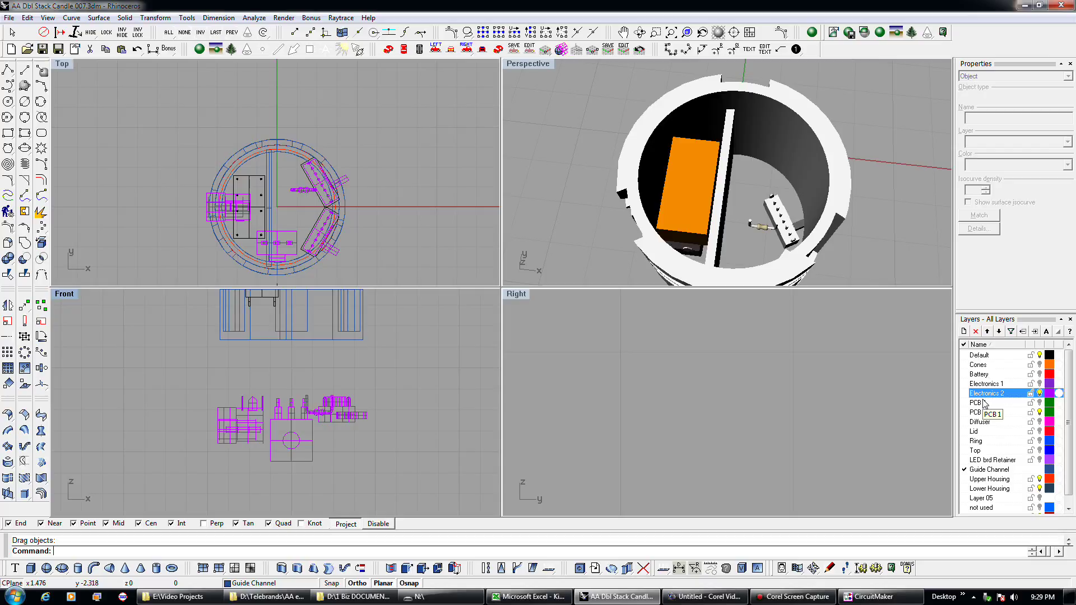
# Step: Rename the Default layer to Relay
pyautogui.doubleClick(999, 354)
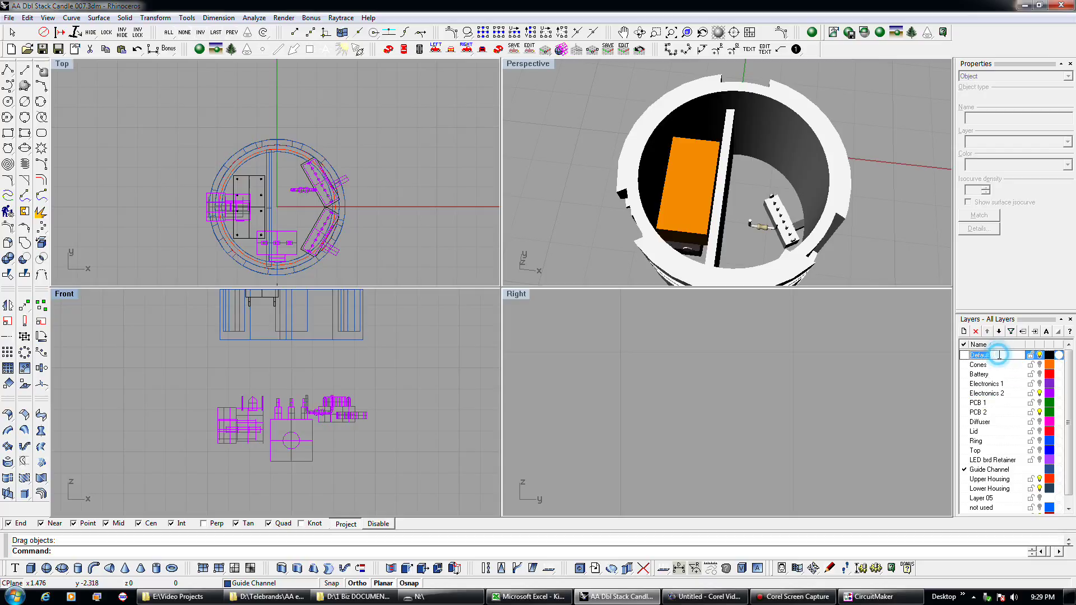
pyautogui.write('Relay')
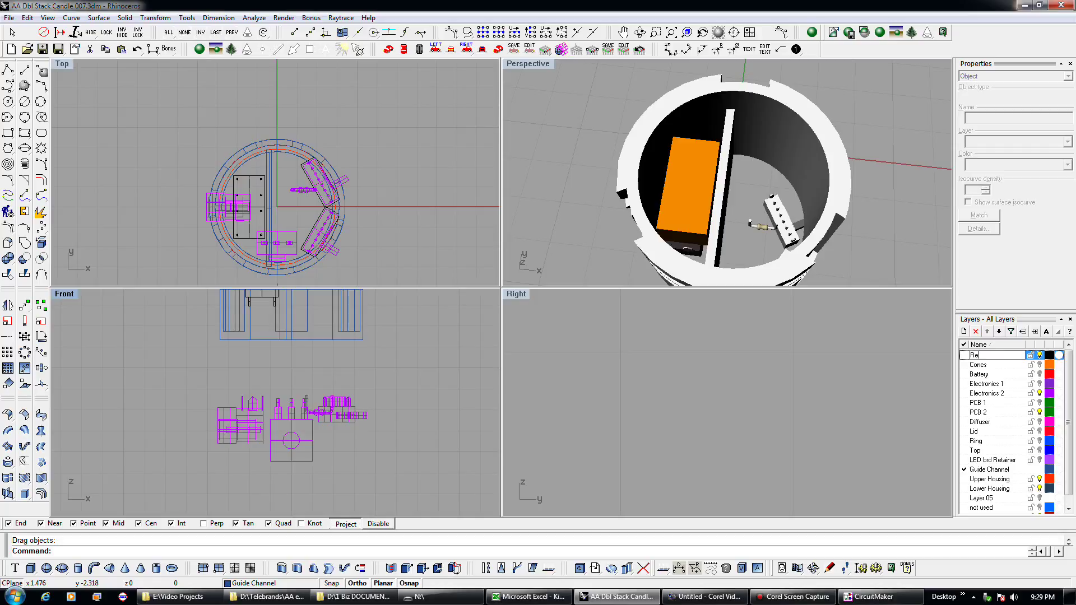
pyautogui.press('Return')
# Step: Toggle the Relay layer's visibility off and on to check which objects it holds
pyautogui.click(1001, 365)
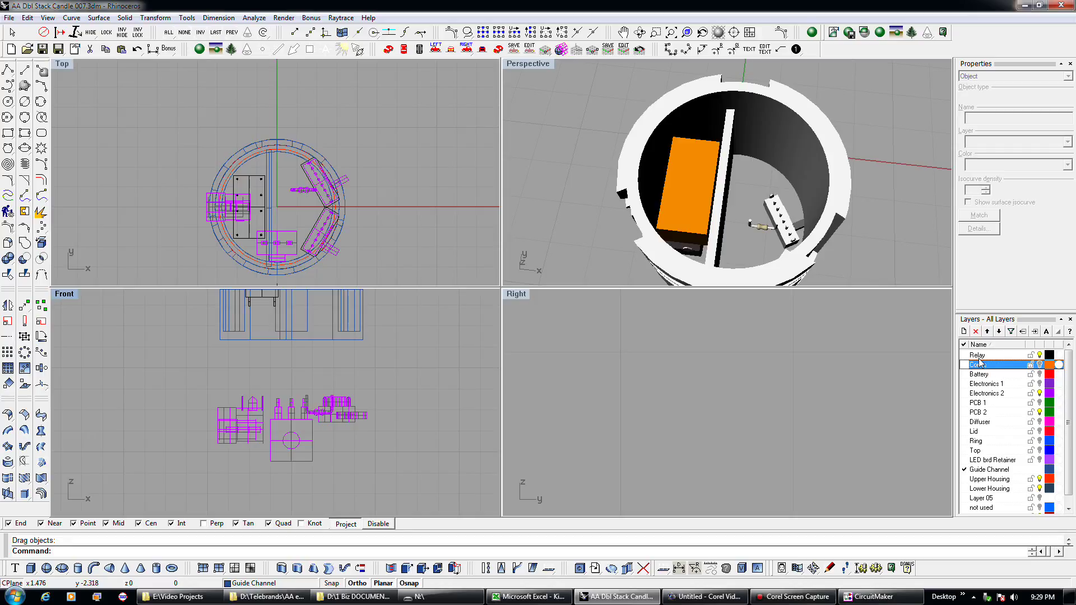
pyautogui.click(1039, 365)
pyautogui.click(1039, 355)
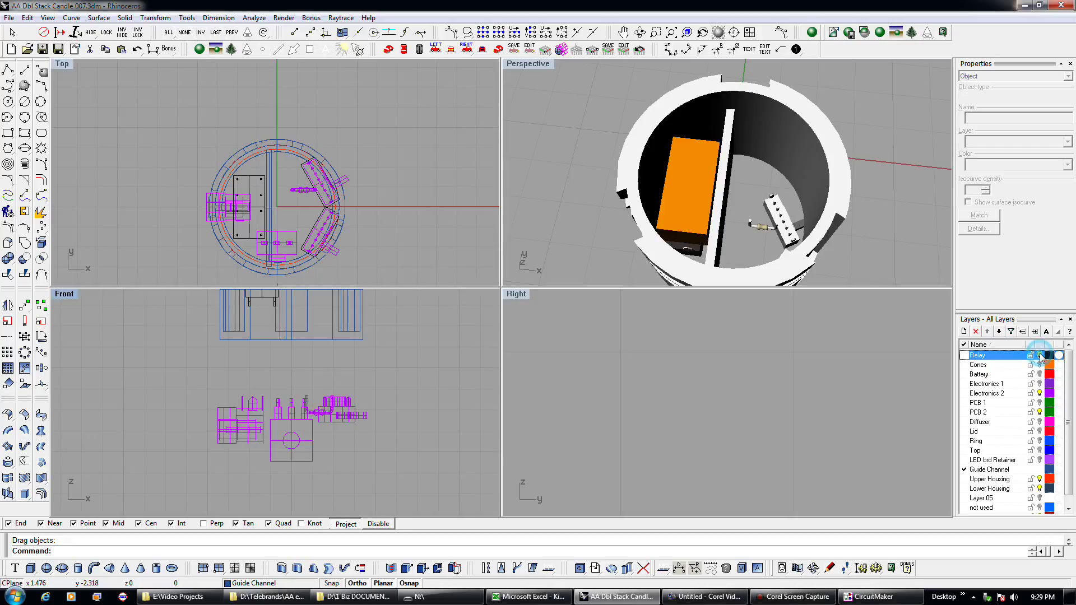
pyautogui.click(1039, 356)
pyautogui.click(1040, 355)
# Step: Select the two outline curves around the angled switch boards and highlight the LED brd Retainer layer
pyautogui.click(322, 203)
pyautogui.keyDown('shift'); pyautogui.click(321, 220); pyautogui.keyUp('shift')
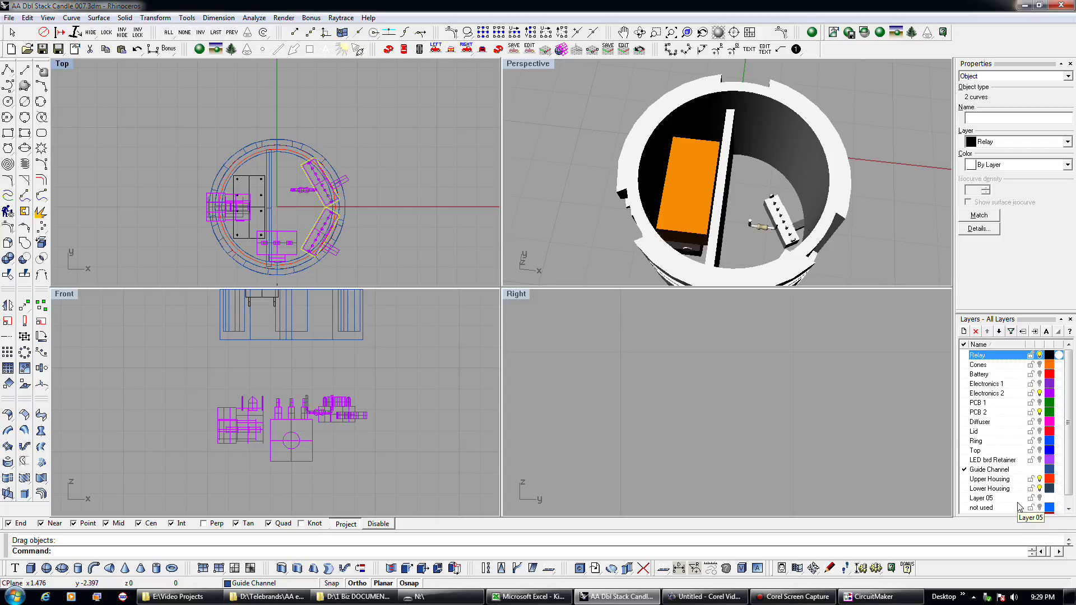
pyautogui.rightClick(1005, 462)
pyautogui.click(1003, 460)
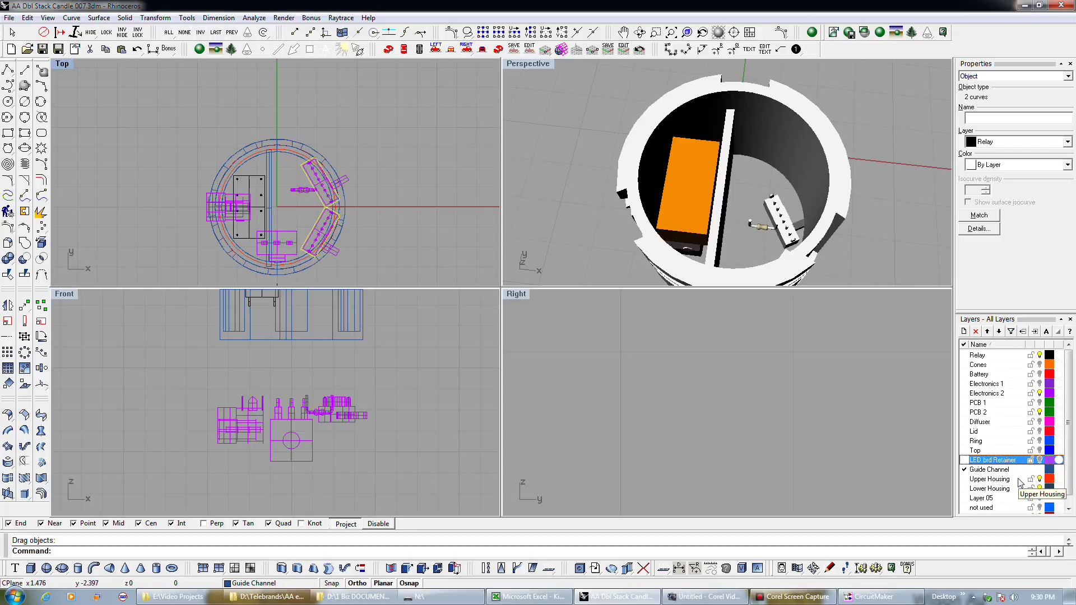
# Step: Create a new layer named Switch PCB Ret
pyautogui.click(964, 331)
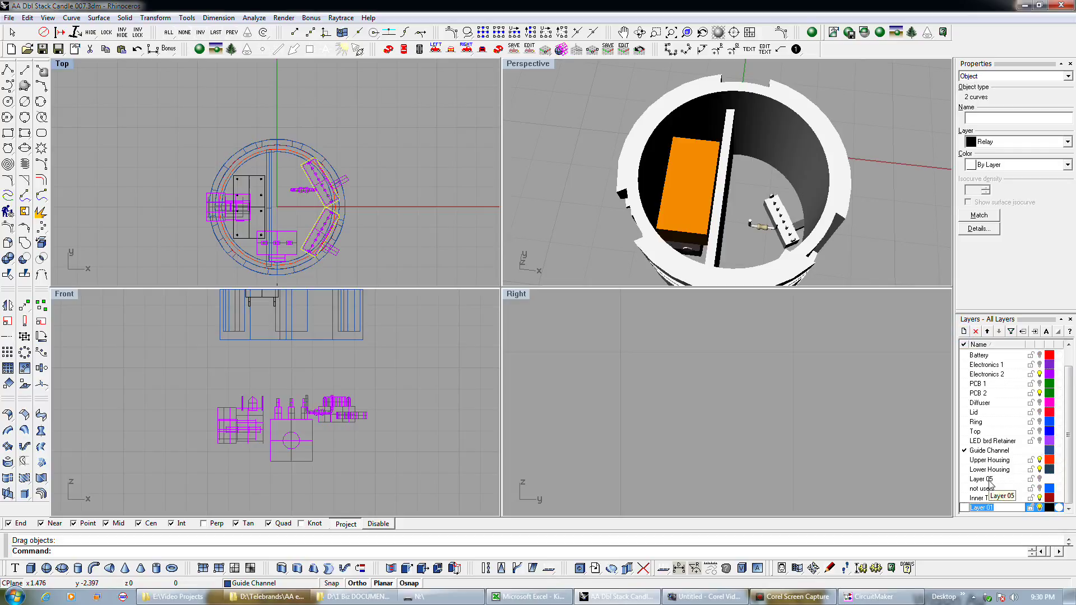
pyautogui.write('Switch PCB retai')
pyautogui.press('BackSpace')
pyautogui.press('BackSpace')
pyautogui.press('BackSpace')
pyautogui.press('BackSpace')
pyautogui.press('BackSpace')
pyautogui.write('Ret')
pyautogui.press('Return')
# Step: Set the Switch PCB Ret layer's color to blue with RGB values 16, 19, 206
pyautogui.click(1049, 508)
pyautogui.moveTo(558, 292); pyautogui.dragTo(567, 271)
pyautogui.click(622, 307)
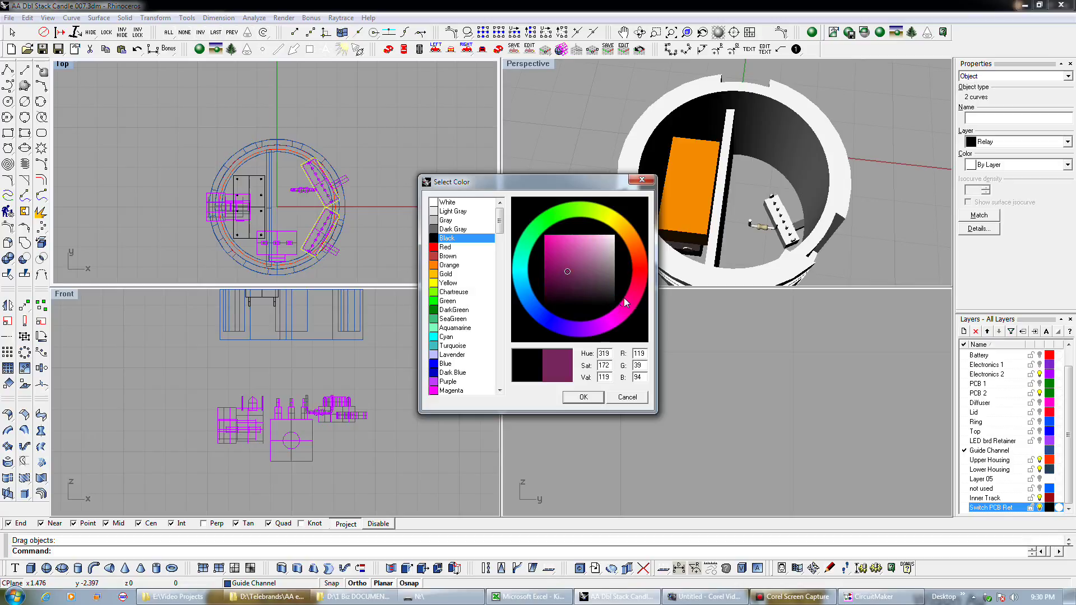
pyautogui.moveTo(614, 311); pyautogui.dragTo(553, 314)
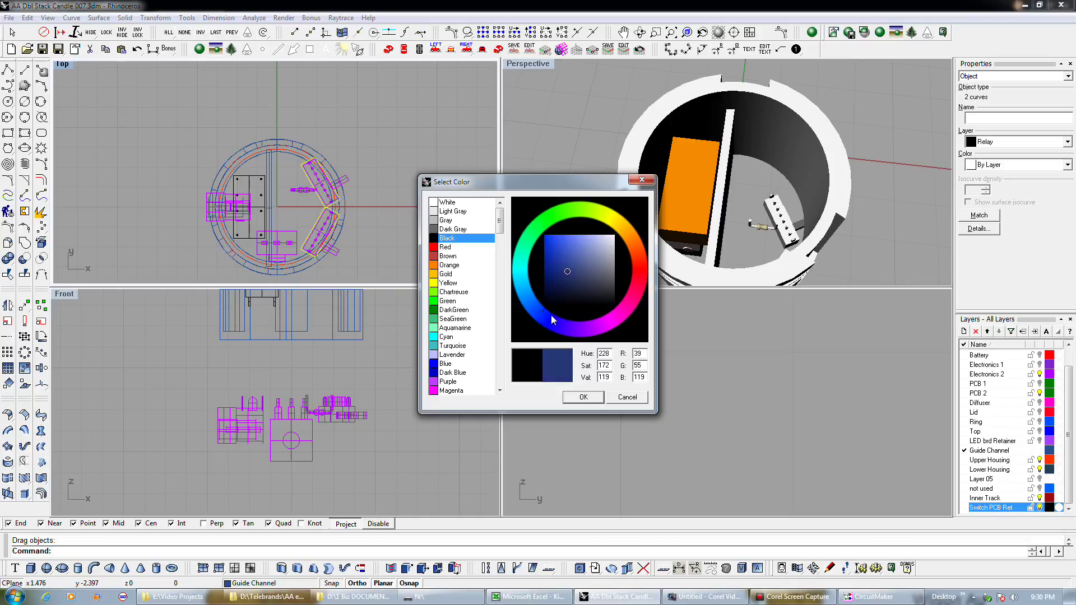
pyautogui.click(560, 255)
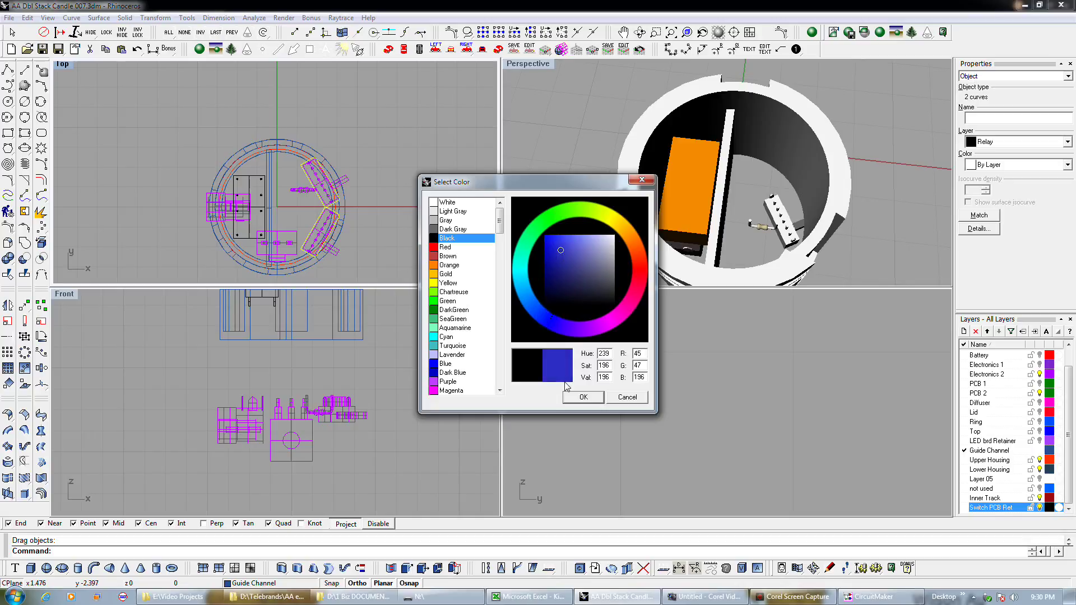
pyautogui.click(550, 248)
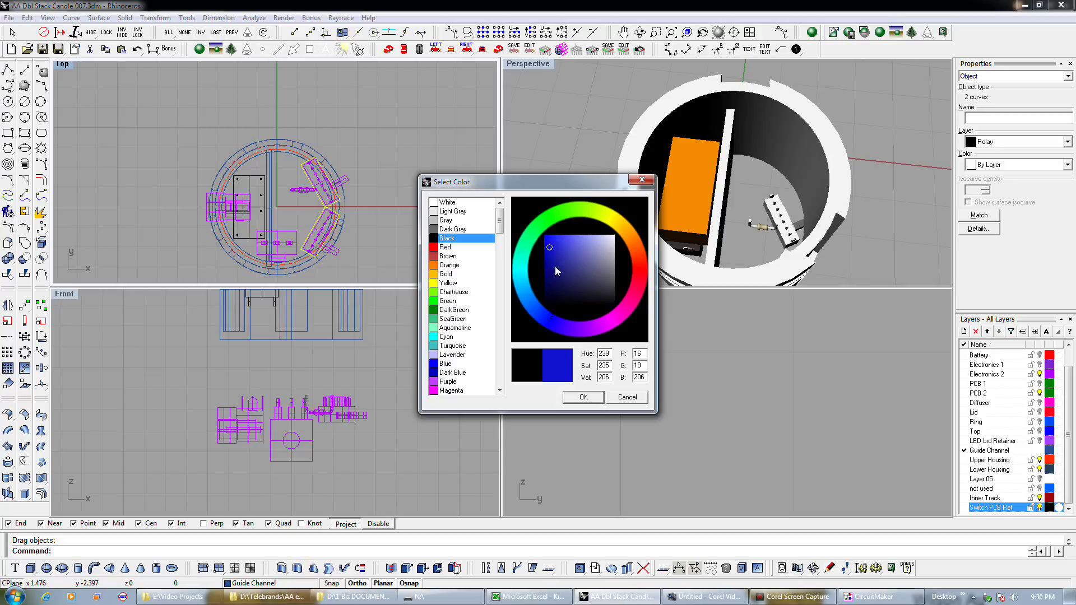
pyautogui.click(581, 396)
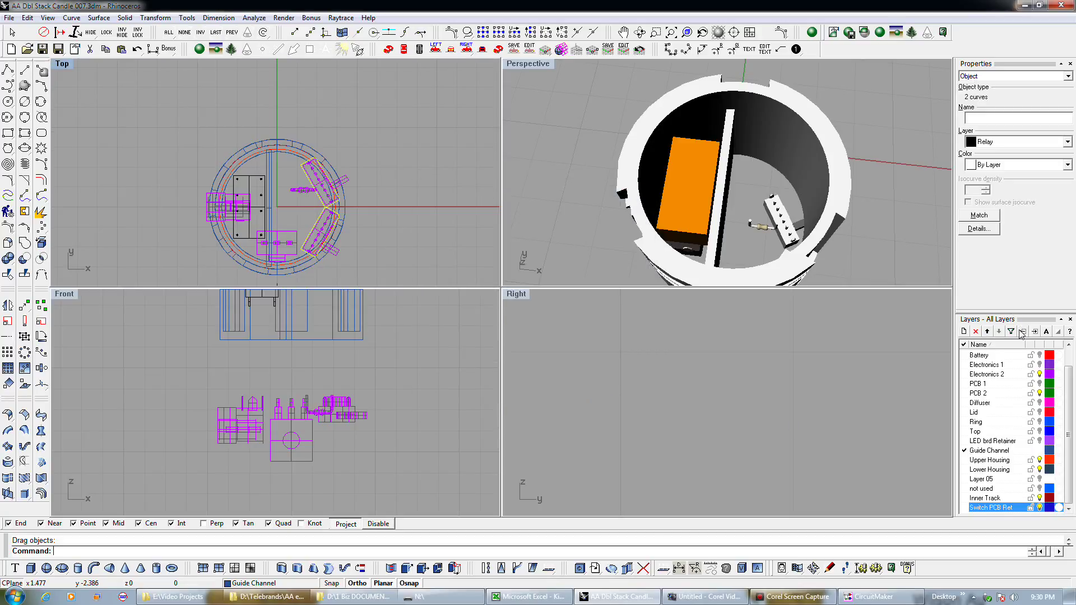
# Step: Move the Switch PCB Ret layer up the layer order to sit directly above Upper Housing, and clear the object selection
pyautogui.click(987, 331)
pyautogui.click(987, 331)
pyautogui.click(987, 331)
pyautogui.click(987, 331)
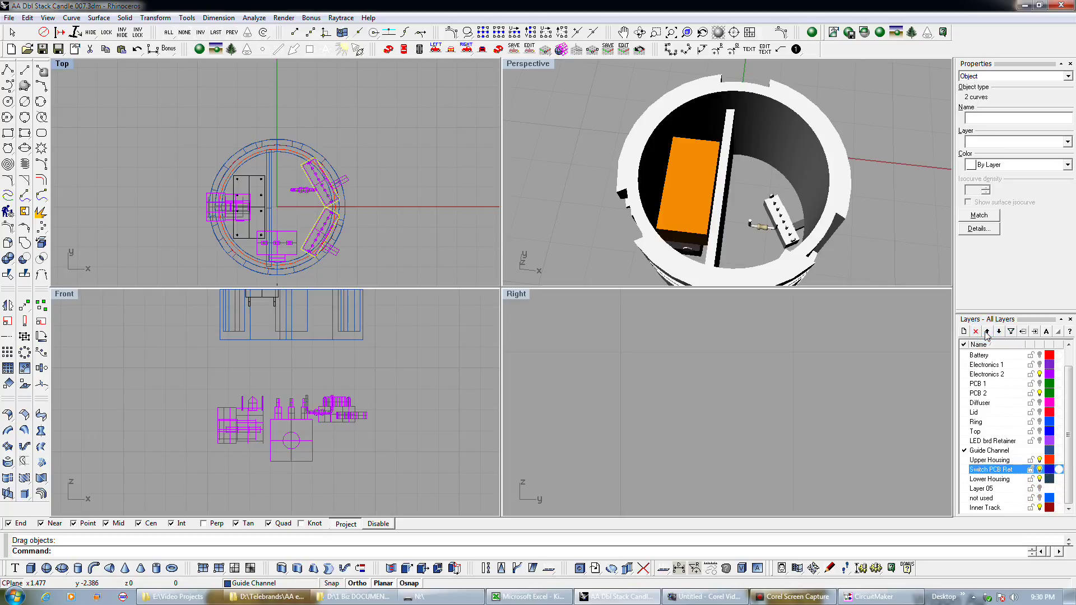
pyautogui.click(987, 331)
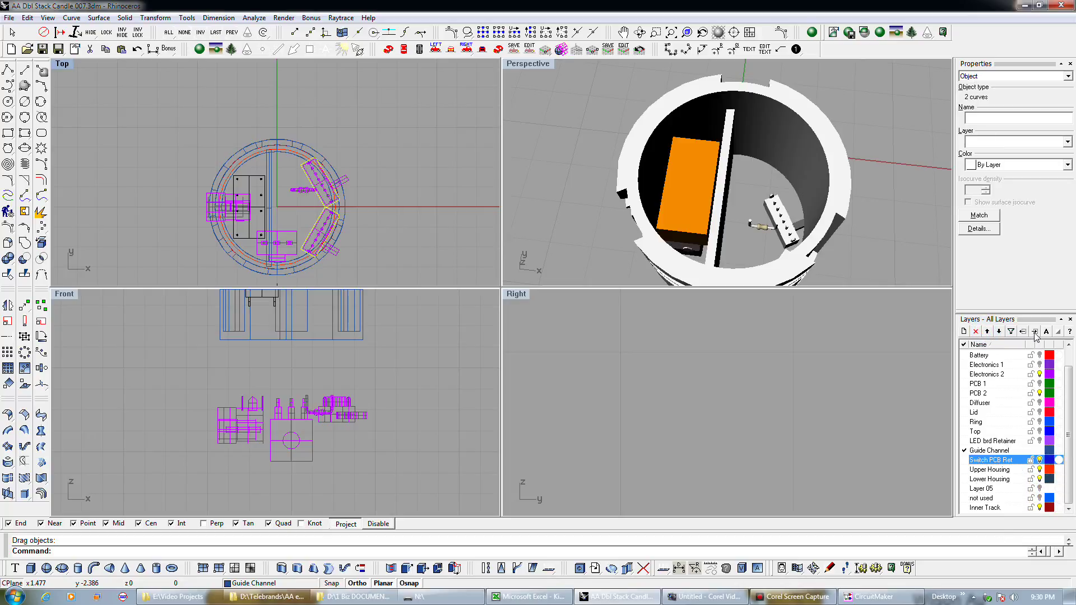
pyautogui.press('Escape')
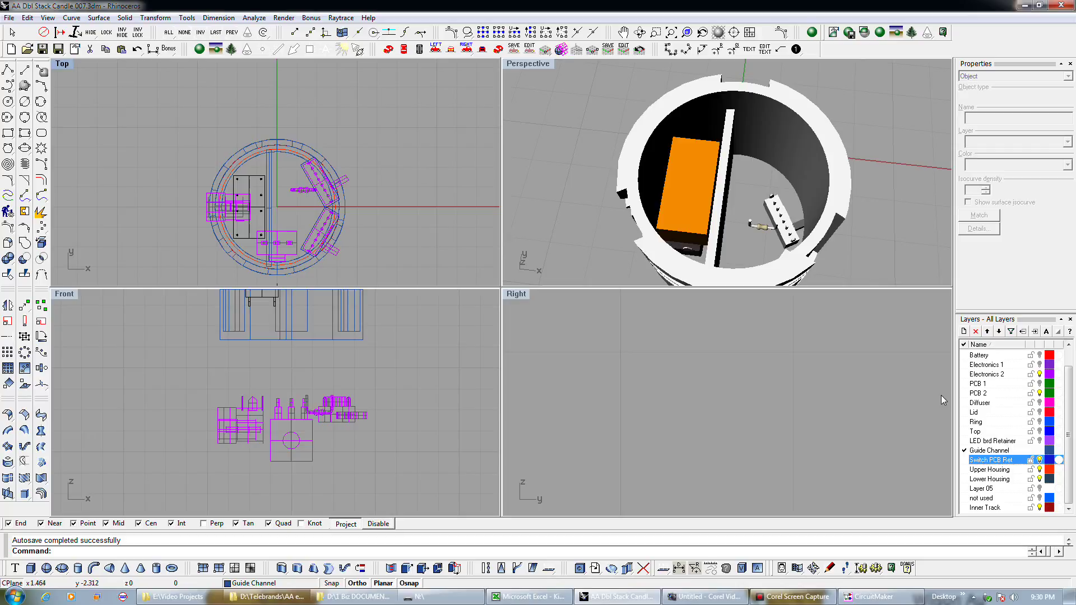
# Step: Hide the Relay layer
pyautogui.scroll(2, 1050, 360)
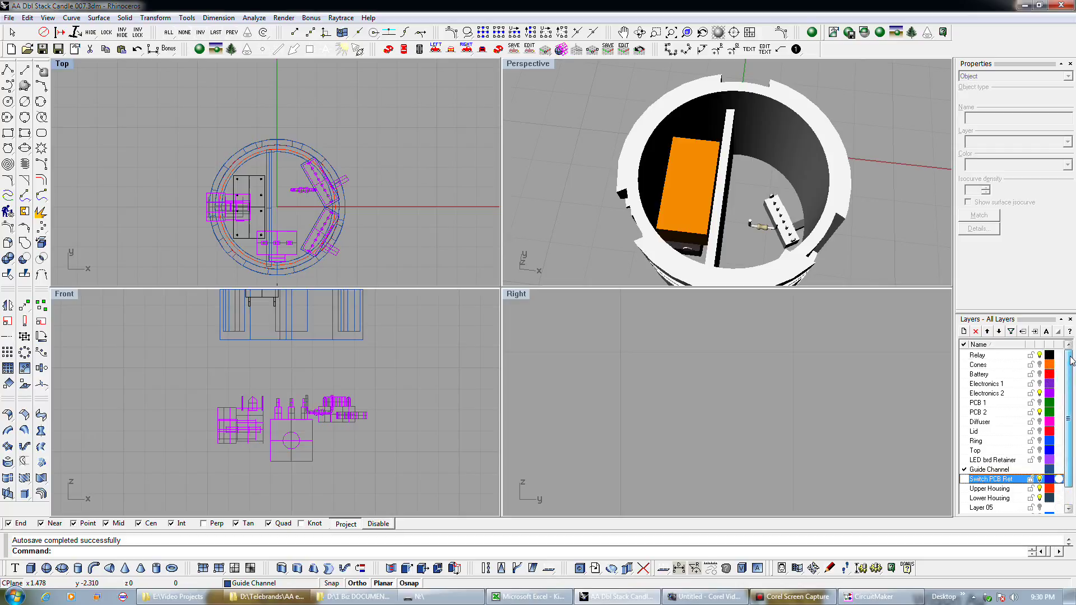
pyautogui.click(1039, 355)
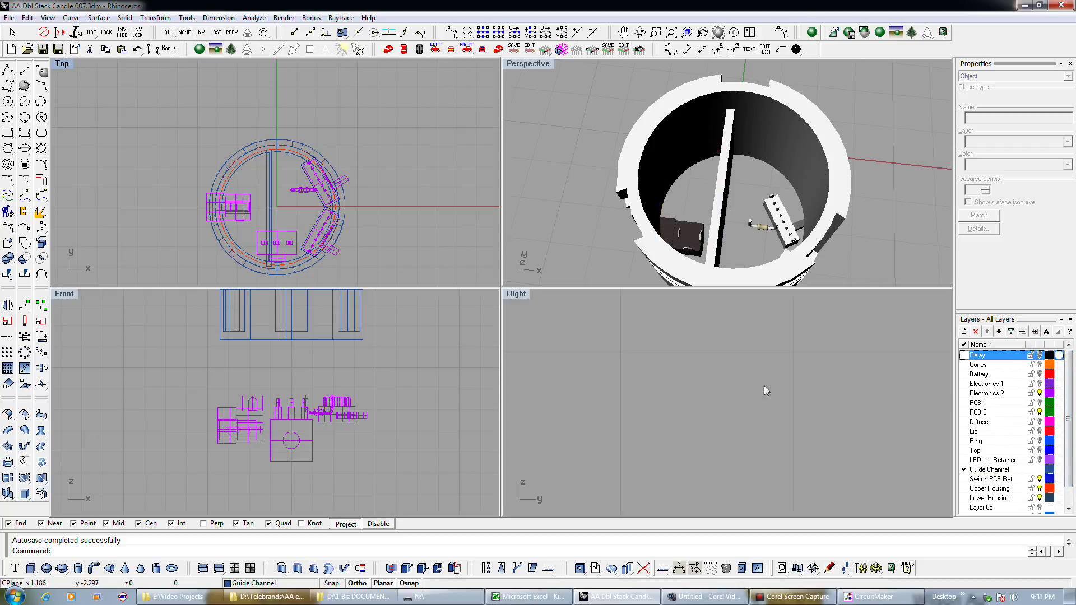
pyautogui.click(1040, 356)
pyautogui.click(1039, 356)
pyautogui.click(1039, 356)
pyautogui.click(1039, 356)
# Step: Highlight the Guide Channel polysurface among the overlapping outlines and examine its fit above the electronics in the perspective view
pyautogui.scroll(3, 301, 215)
pyautogui.scroll(-1, 301, 216)
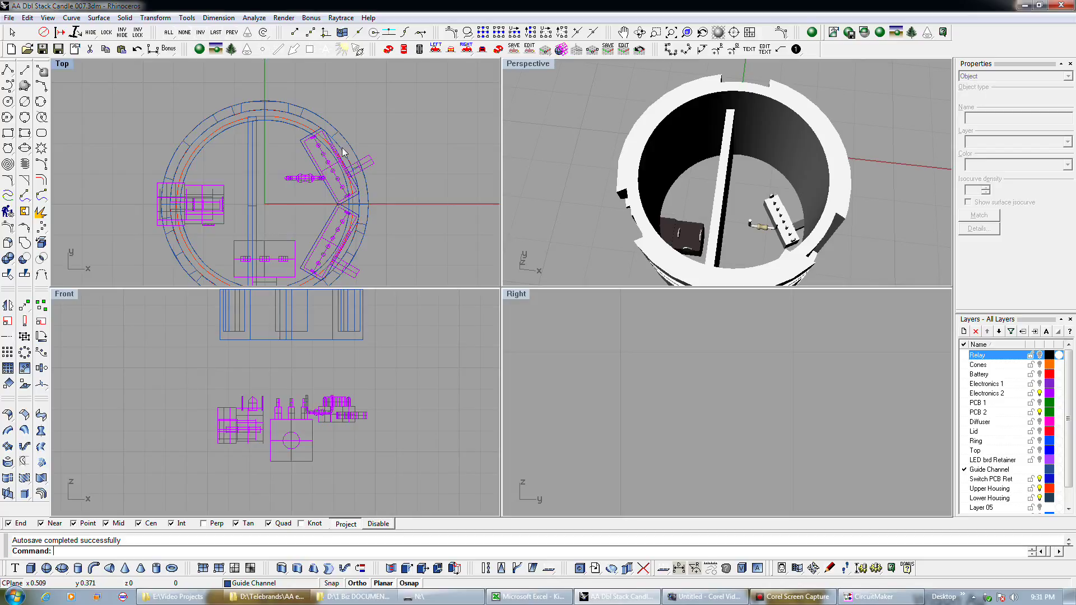
pyautogui.click(335, 131)
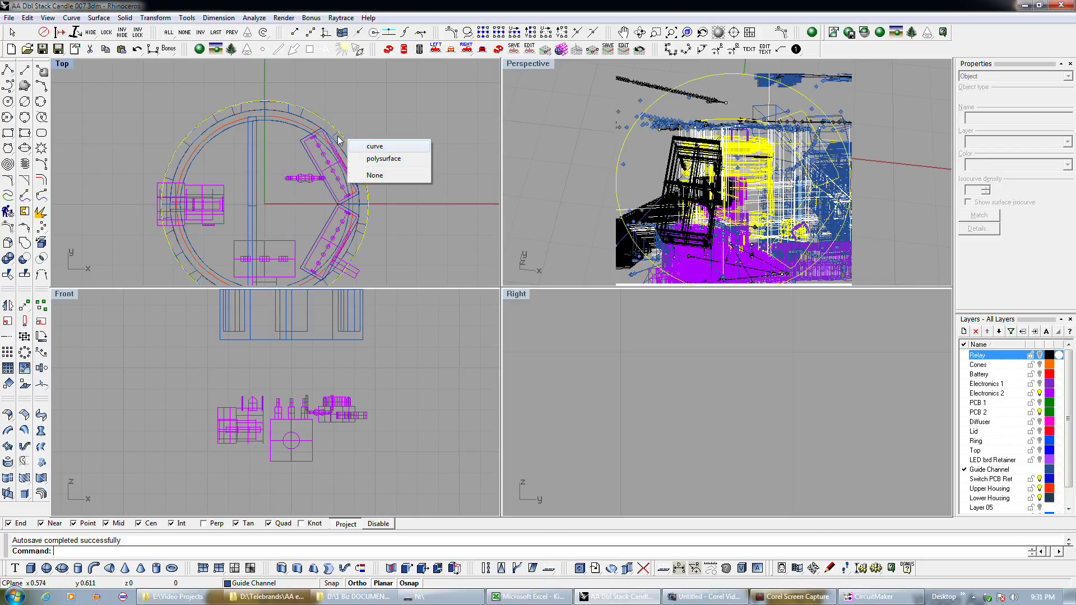
pyautogui.click(337, 139)
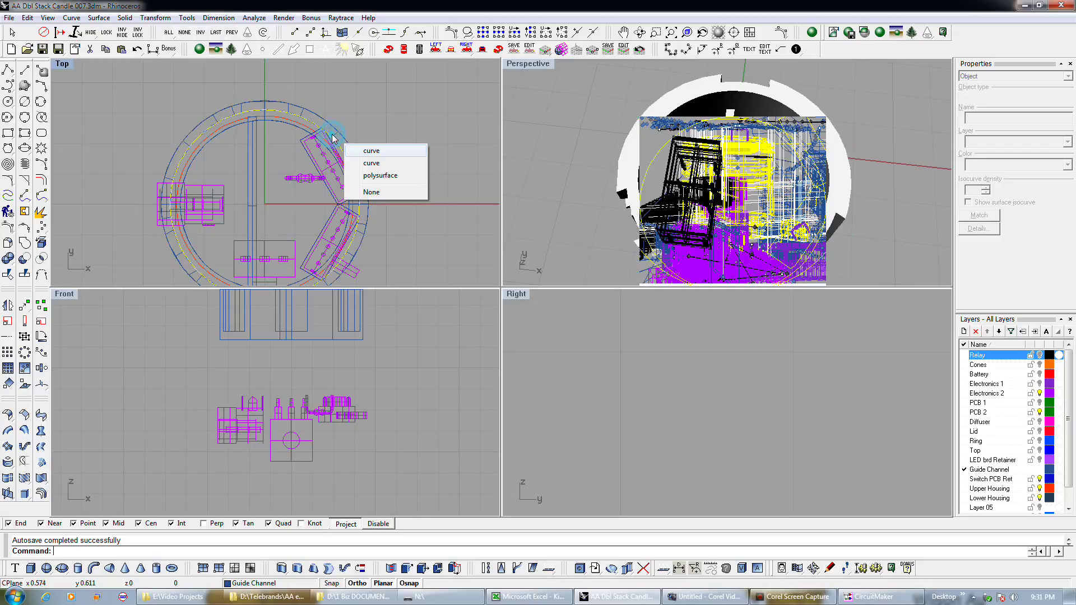
pyautogui.click(337, 139)
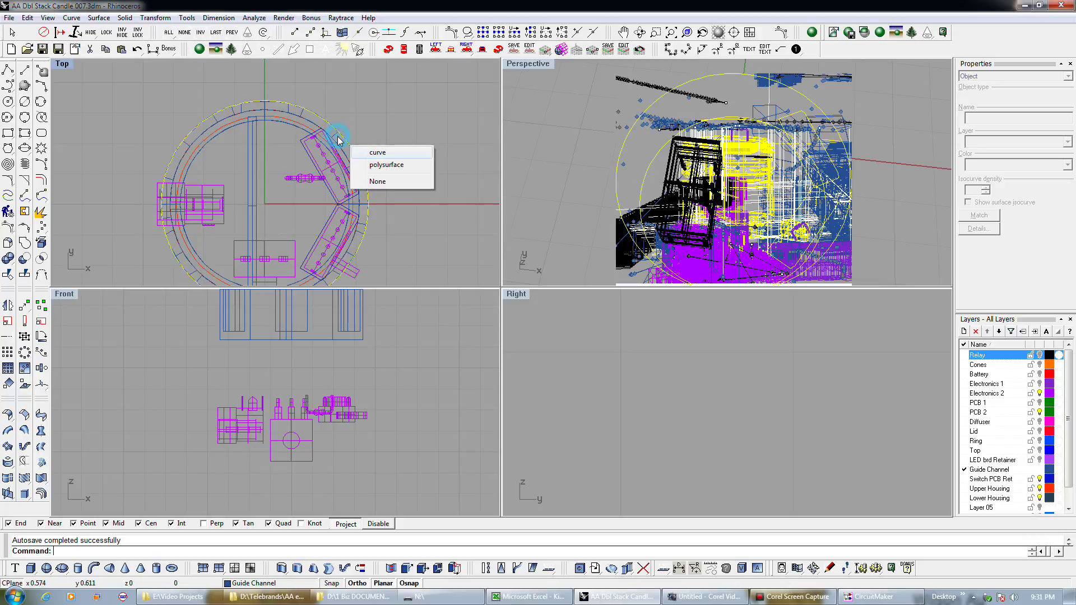
pyautogui.click(301, 116)
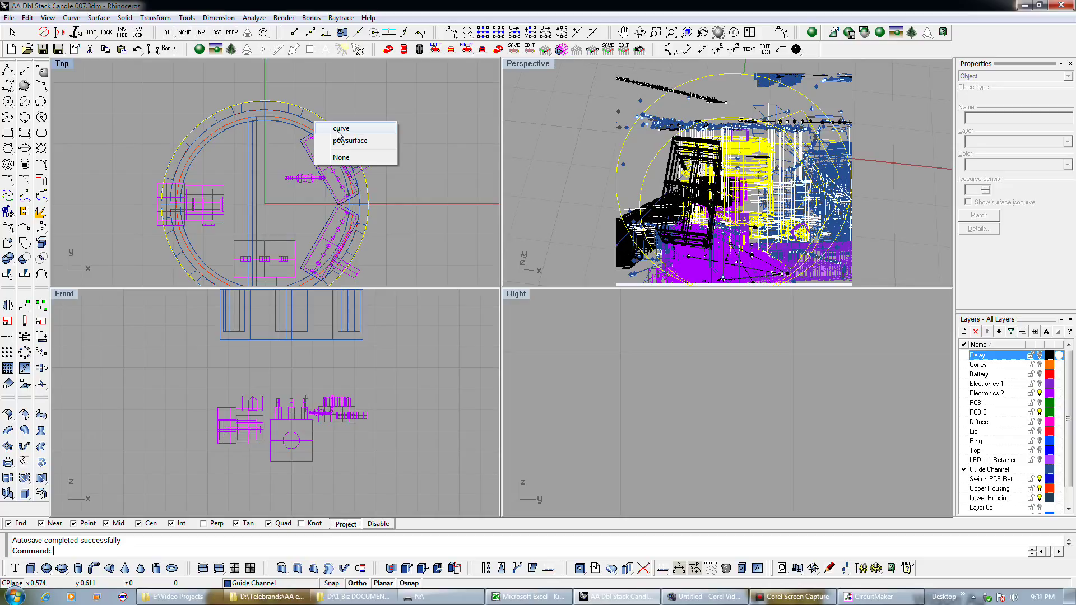
pyautogui.click(287, 110)
pyautogui.click(334, 150)
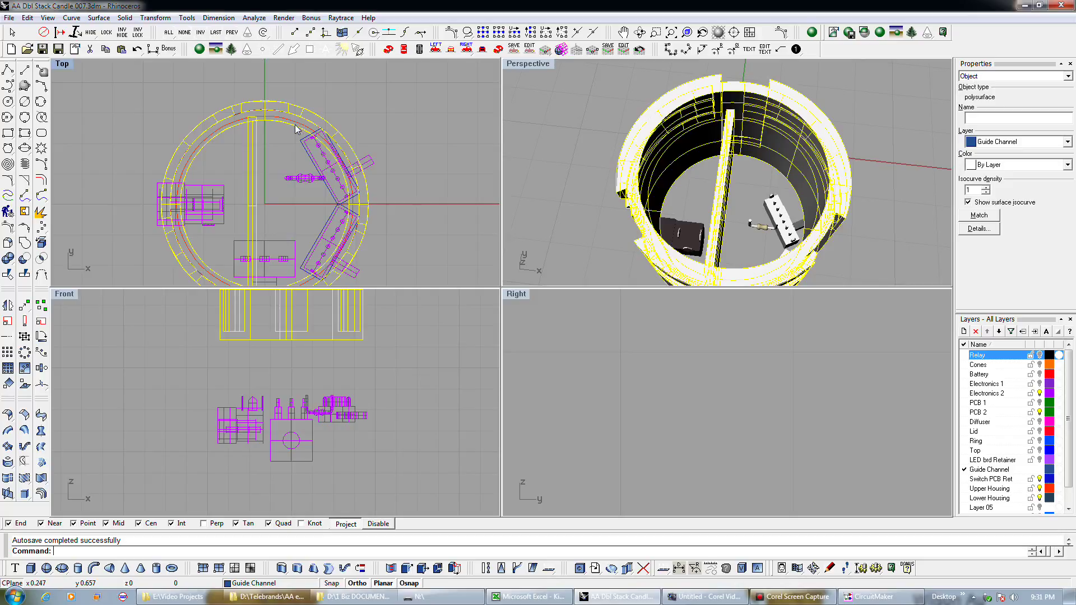
pyautogui.moveTo(645, 204); pyautogui.dragTo(663, 124, button='right')
pyautogui.scroll(-9, 664, 124)
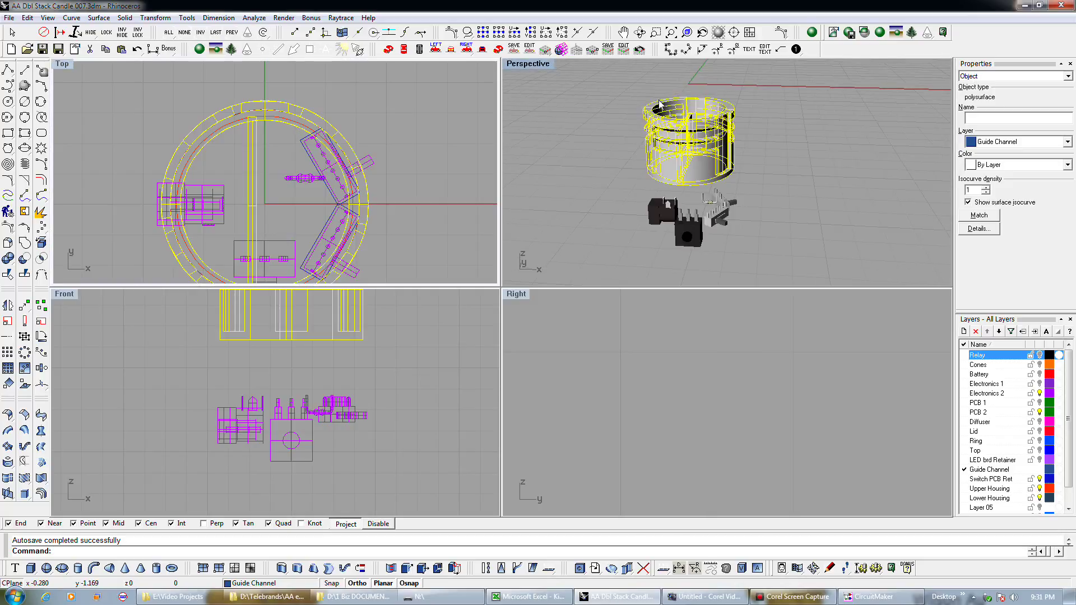
pyautogui.scroll(5, 689, 230)
pyautogui.click(757, 242)
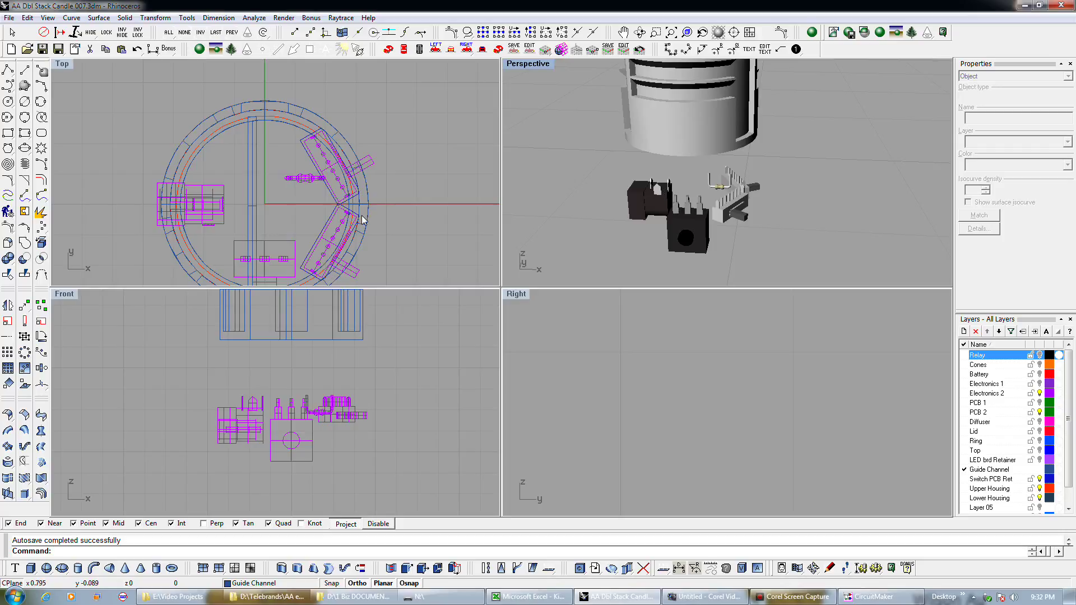
# Step: Examine where the guide channel's inner wall passes the angled slide switches, and inspect the component leads from the front
pyautogui.click(297, 132)
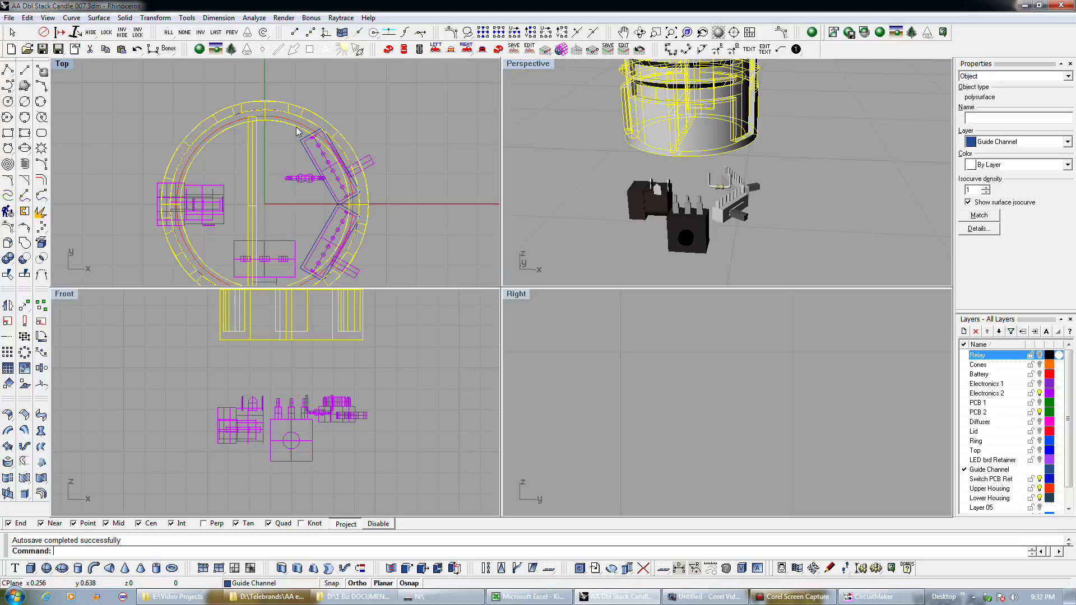
pyautogui.click(307, 388)
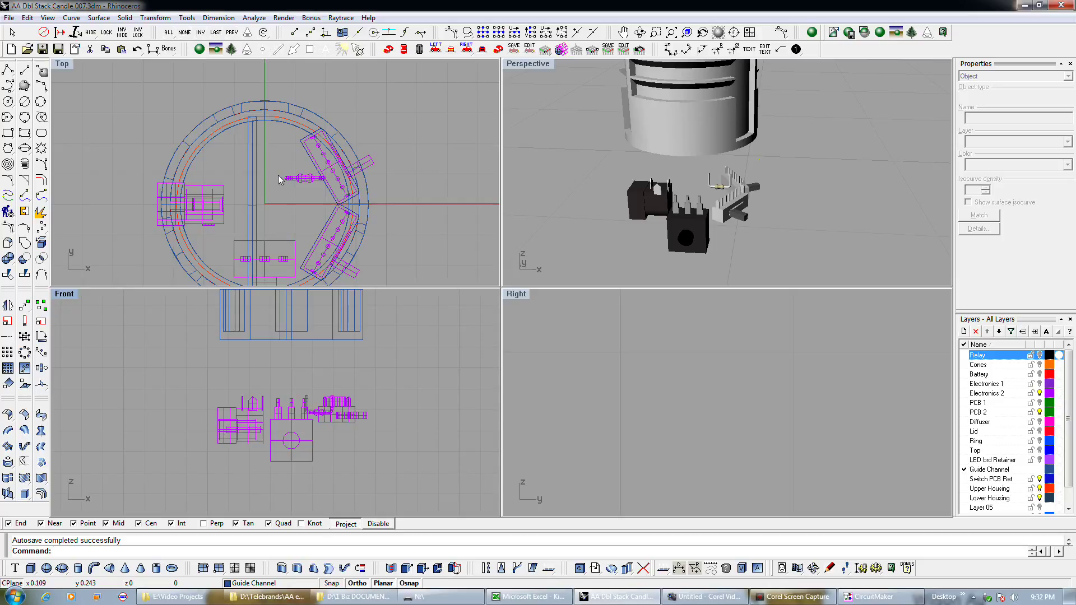
pyautogui.scroll(3, 297, 143)
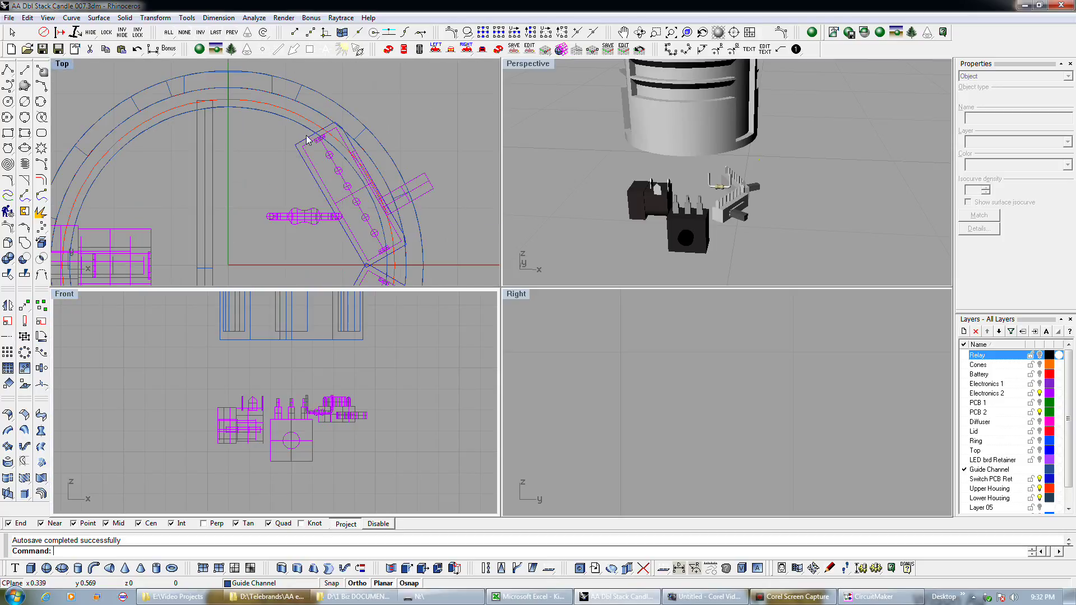
pyautogui.click(307, 139)
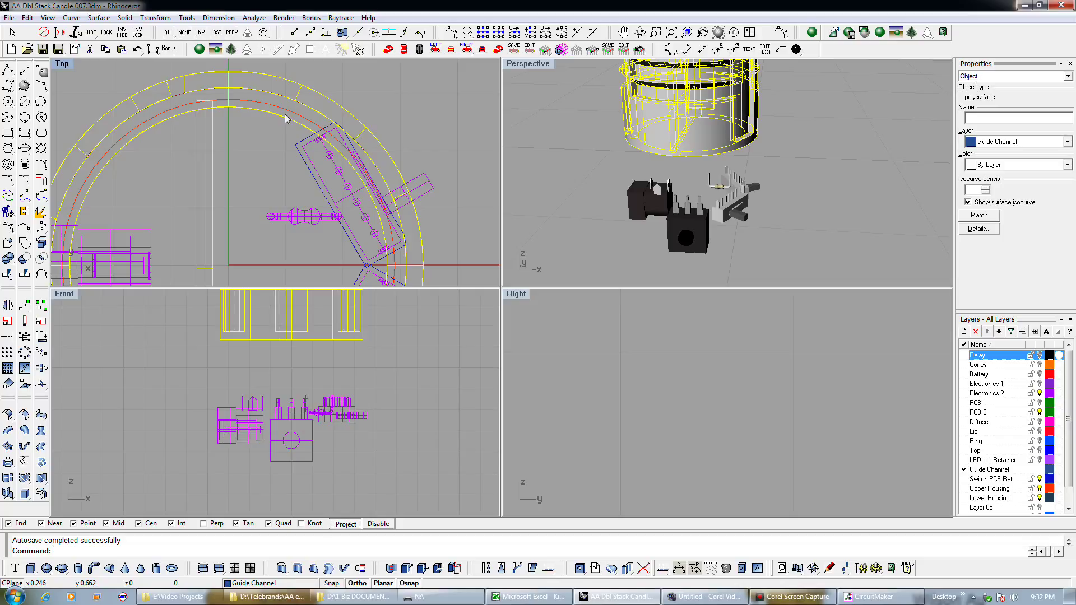
pyautogui.scroll(-2, 287, 112)
pyautogui.scroll(-1, 287, 117)
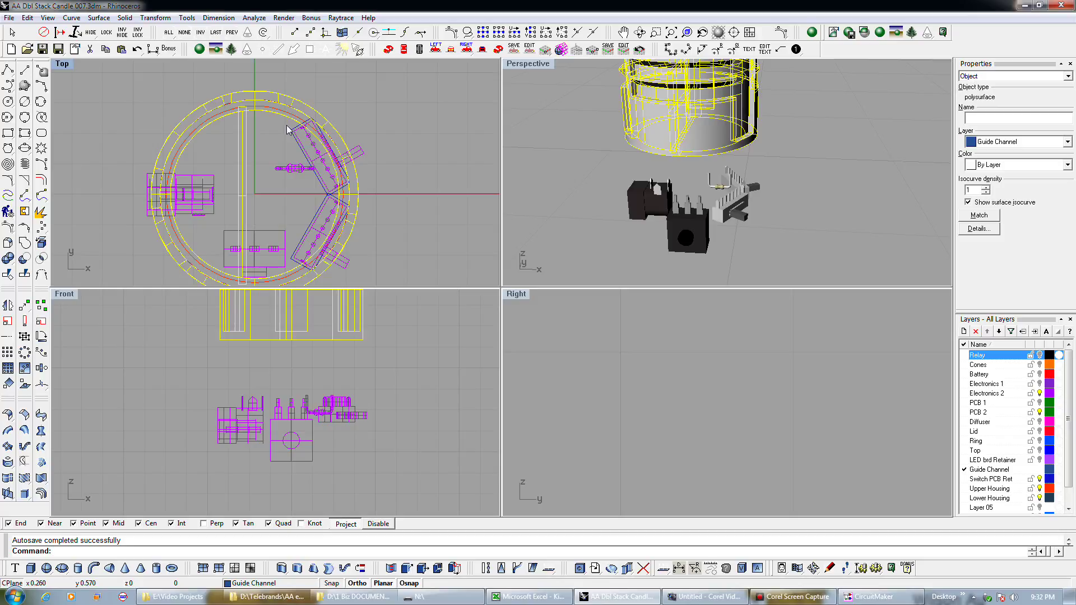
pyautogui.scroll(2, 287, 127)
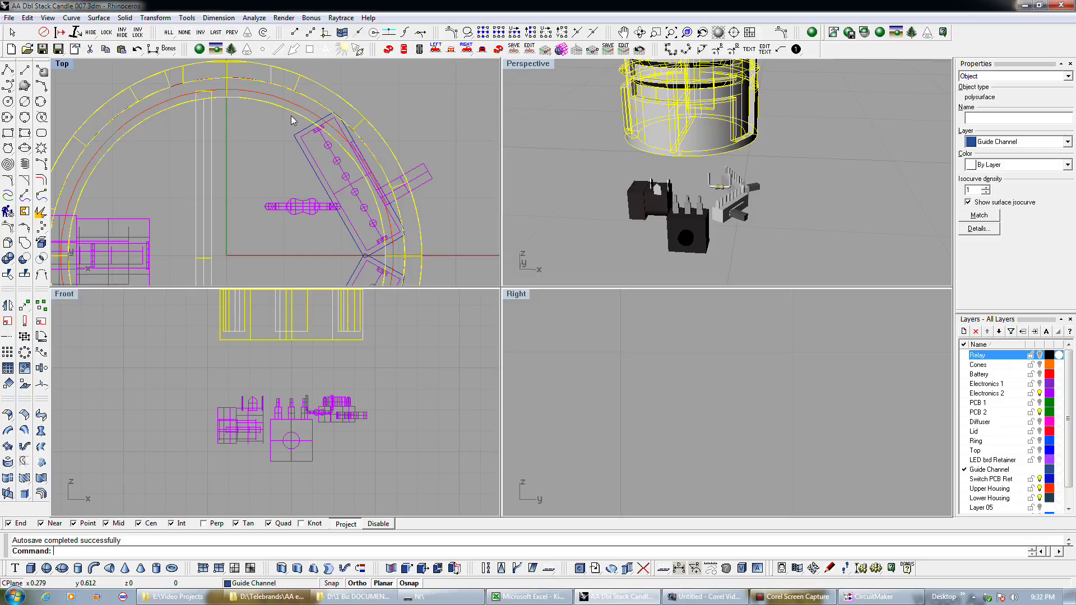
pyautogui.click(288, 122)
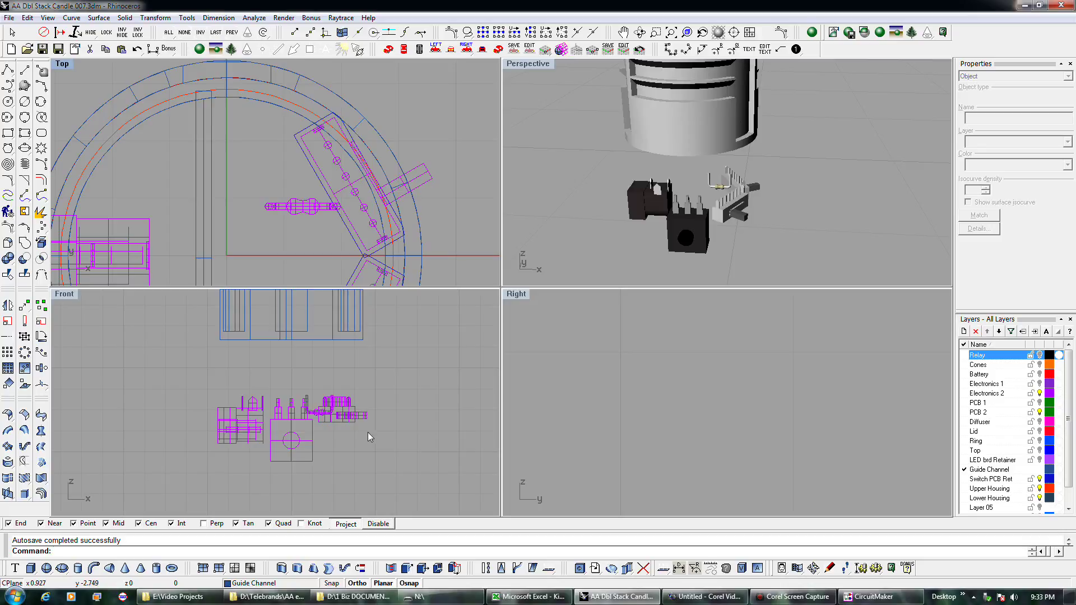
pyautogui.scroll(3, 359, 423)
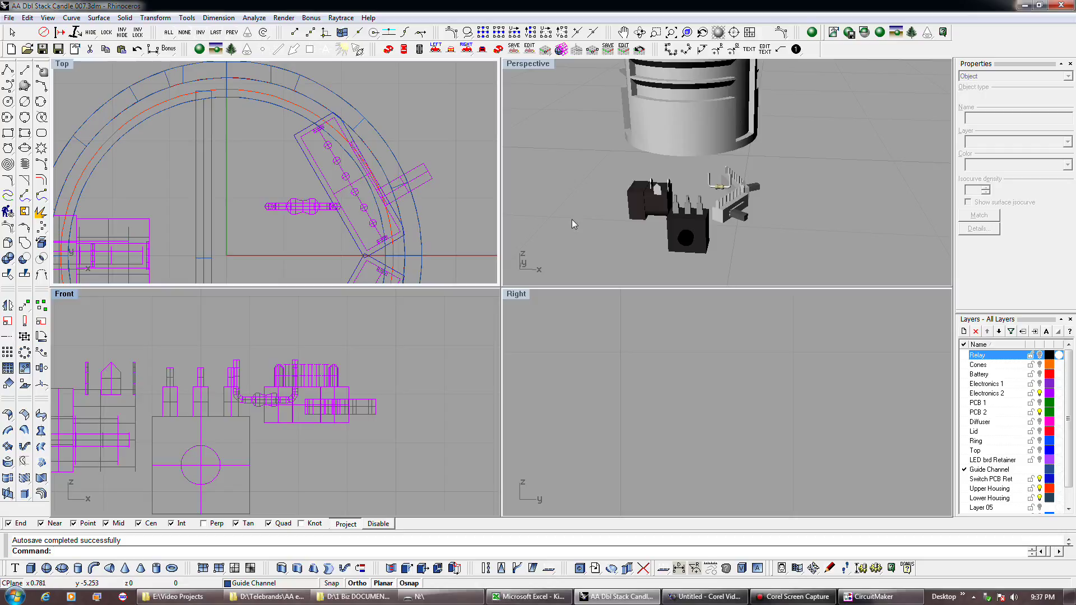
# Step: Extrude the circular Upper Housing curve into a capped solid disc with a distance of .063
pyautogui.click(301, 111)
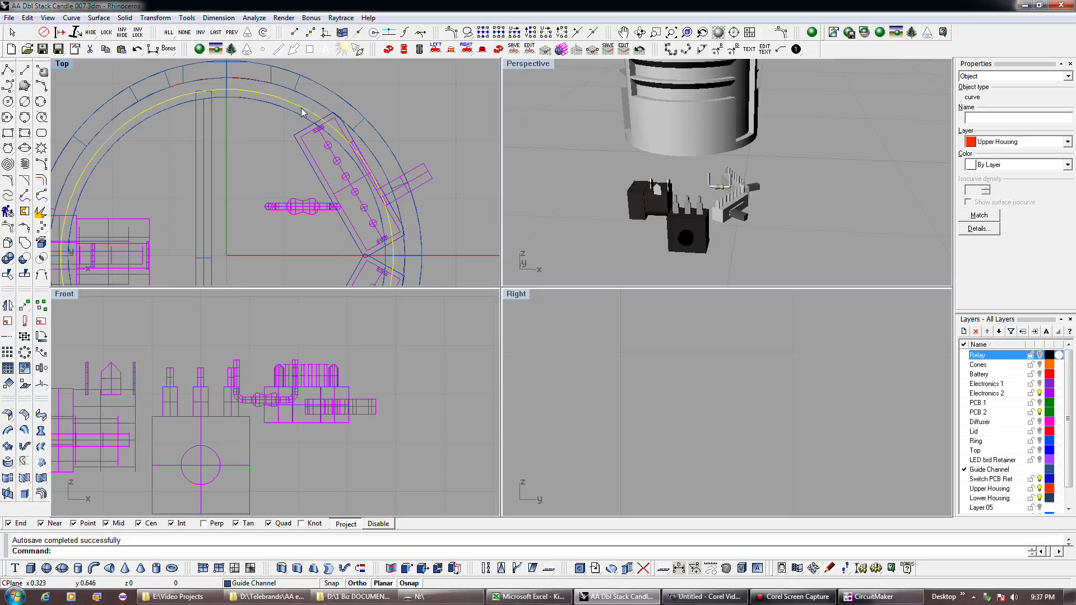
pyautogui.scroll(-5, 301, 112)
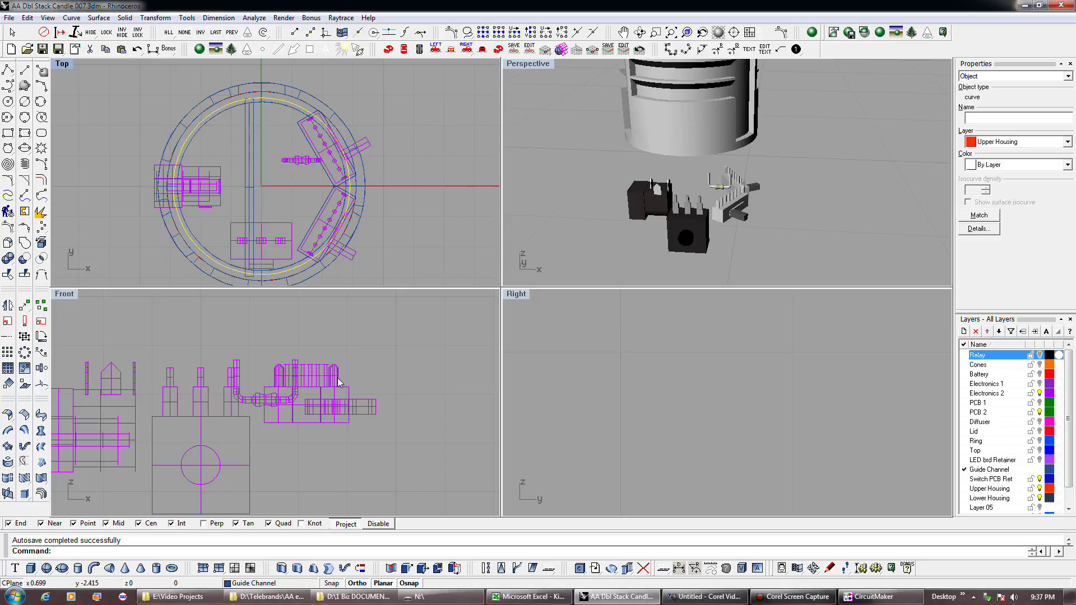
pyautogui.scroll(-6, 342, 378)
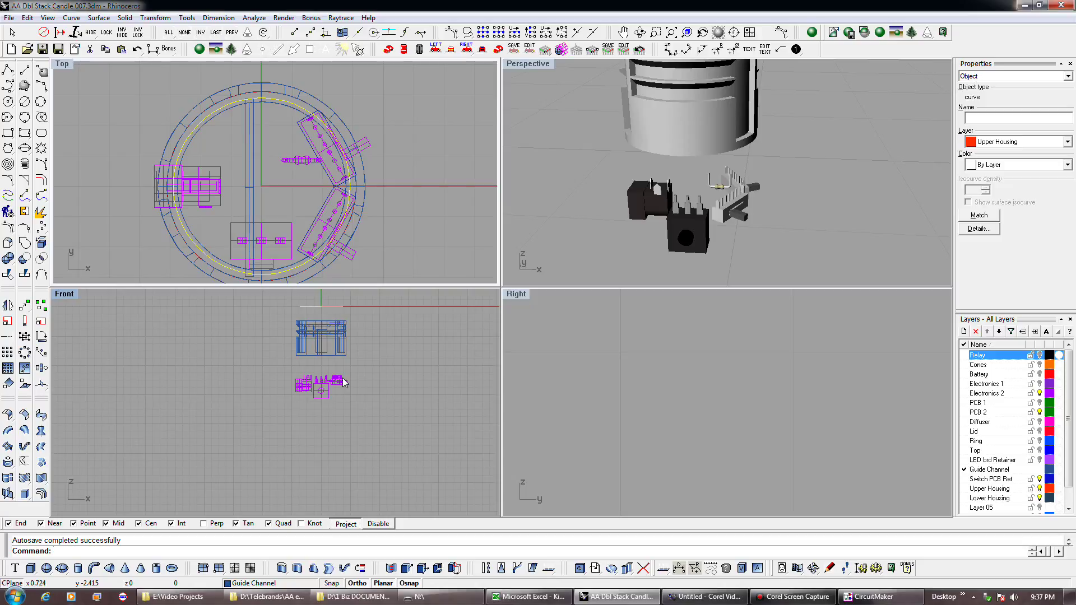
pyautogui.click(314, 568)
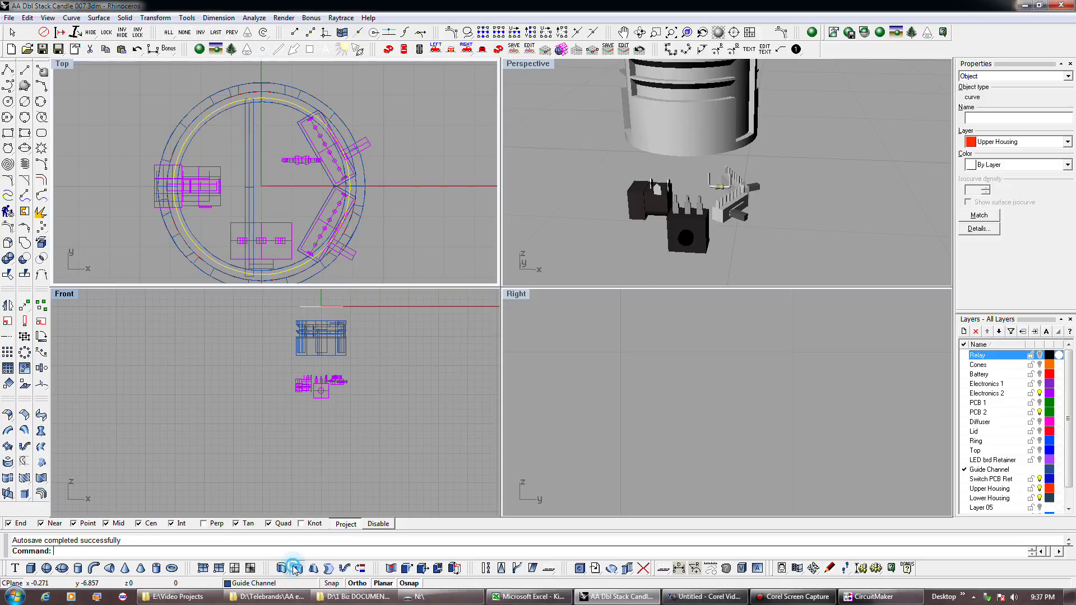
pyautogui.write('.063')
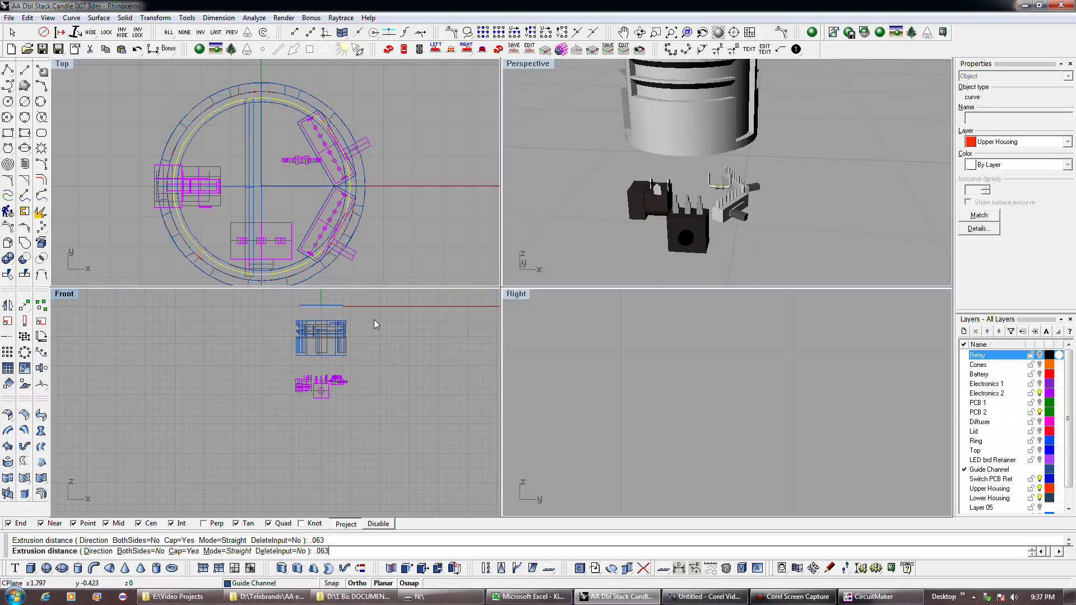
pyautogui.press('Return')
# Step: Assign the extruded disc to the PCB 2 layer
pyautogui.click(327, 306)
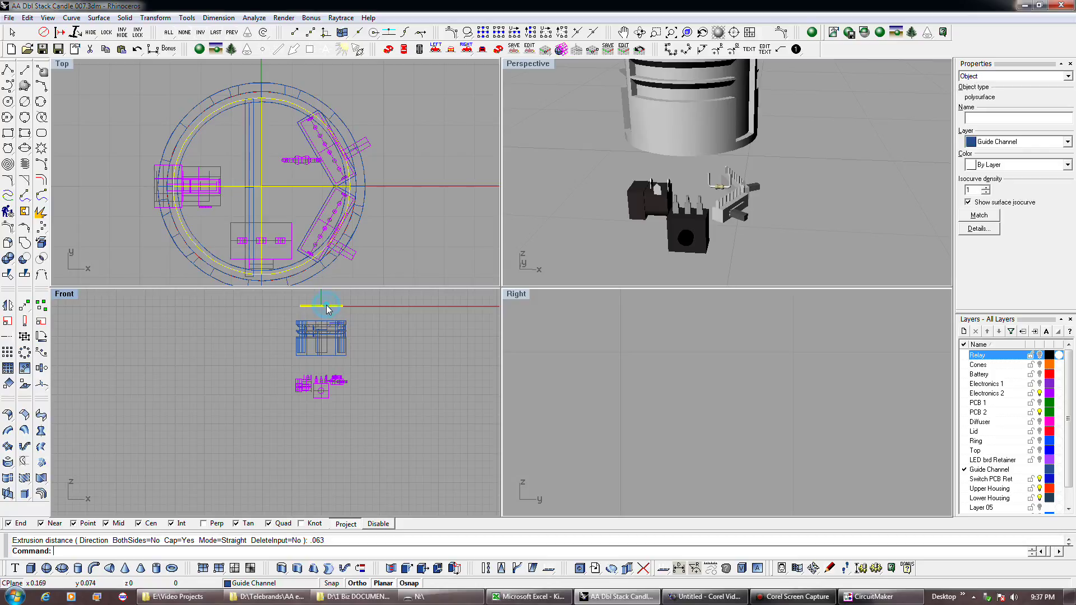
pyautogui.click(1017, 413)
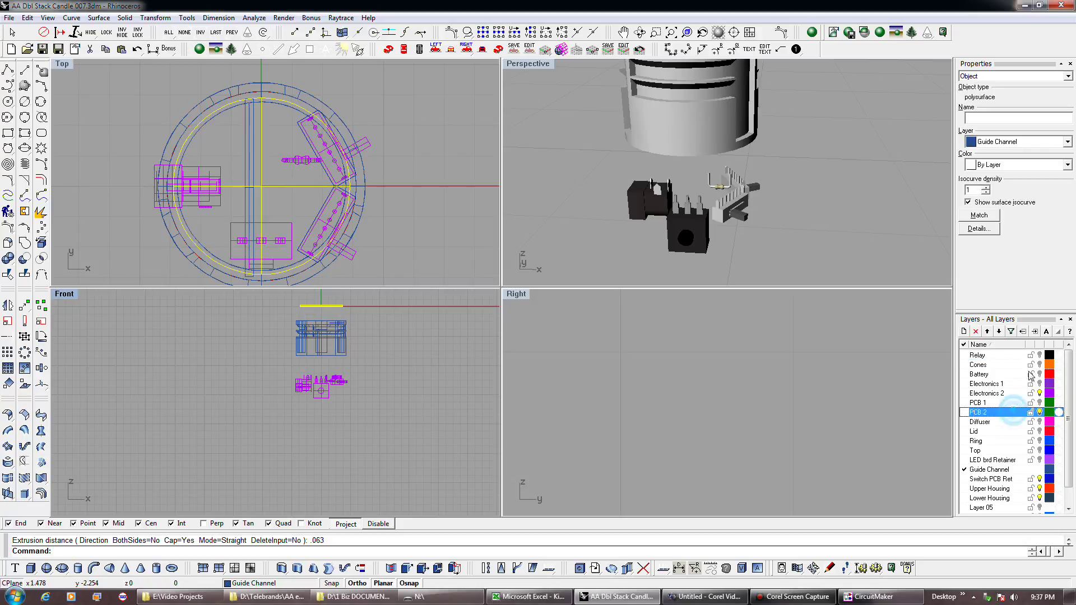
pyautogui.click(1036, 333)
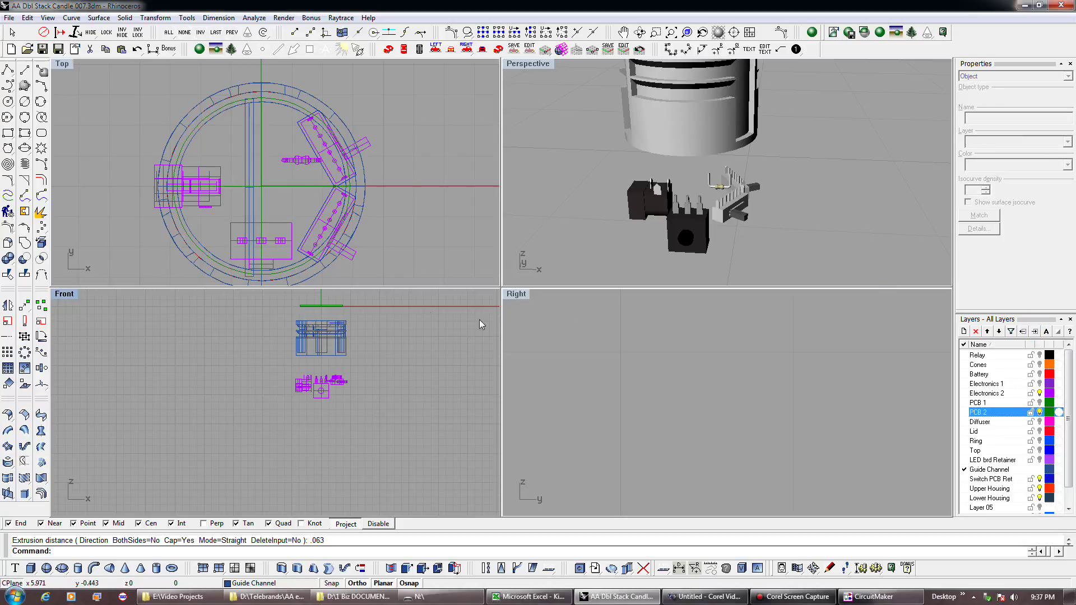
# Step: Give the PCB disc a basic material colored DarkGreen
pyautogui.click(343, 305)
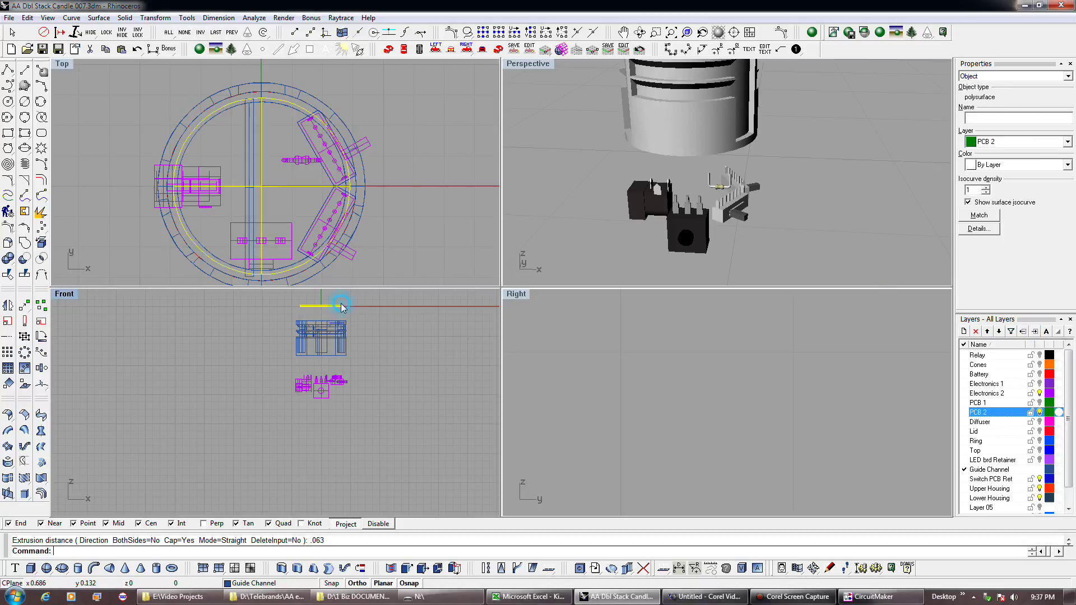
pyautogui.click(980, 77)
pyautogui.click(972, 91)
pyautogui.click(985, 139)
pyautogui.doubleClick(434, 308)
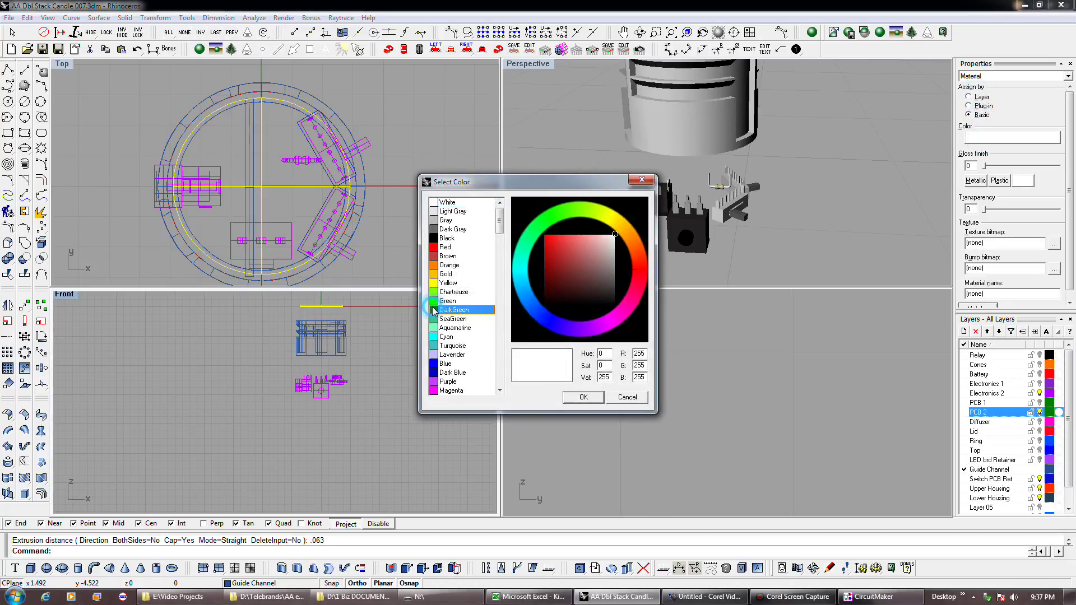
pyautogui.click(370, 340)
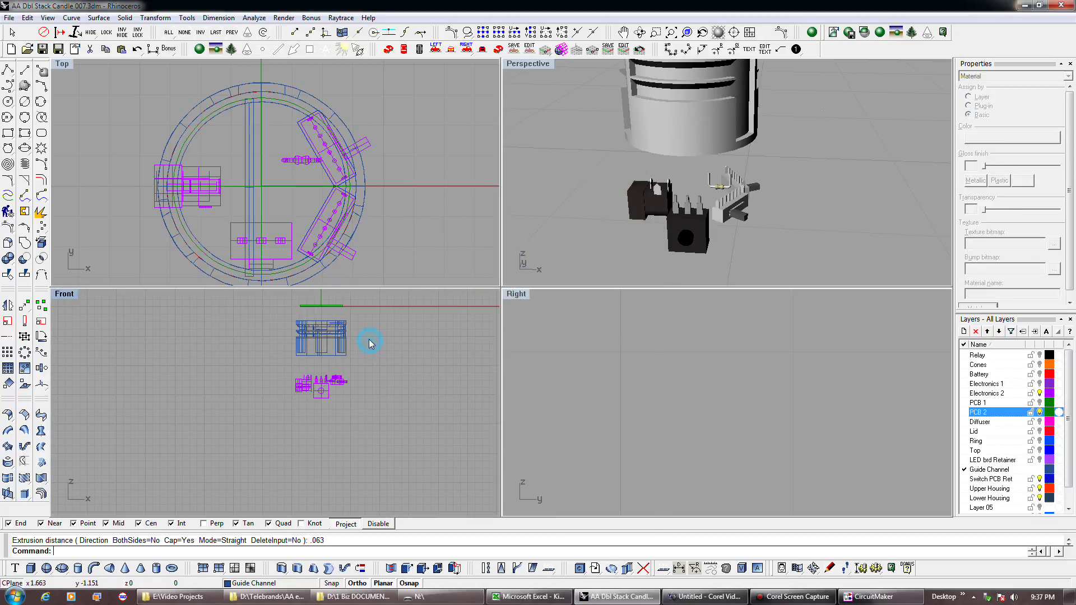
# Step: Move the PCB disc straight down in the front view, to the tops of the component leads
pyautogui.click(342, 307)
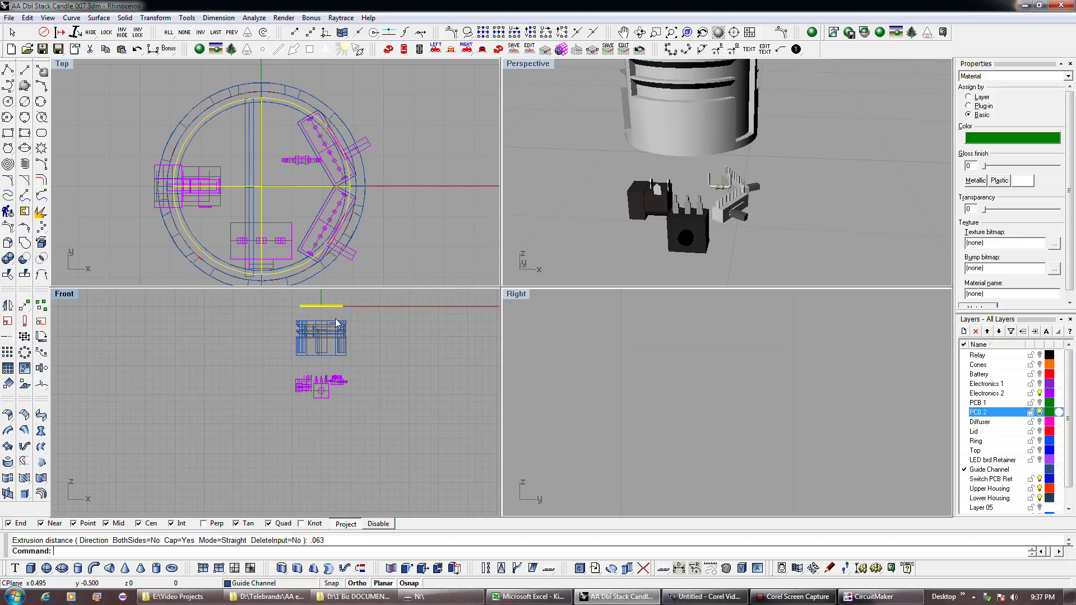
pyautogui.click(24, 305)
pyautogui.click(342, 306)
pyautogui.click(363, 382)
pyautogui.scroll(5, 341, 386)
pyautogui.scroll(5, 301, 377)
pyautogui.moveTo(277, 362); pyautogui.dragTo(277, 315)
# Step: Move the PCB disc down so its underside rests on the shoulders of the front component's leads
pyautogui.click(24, 303)
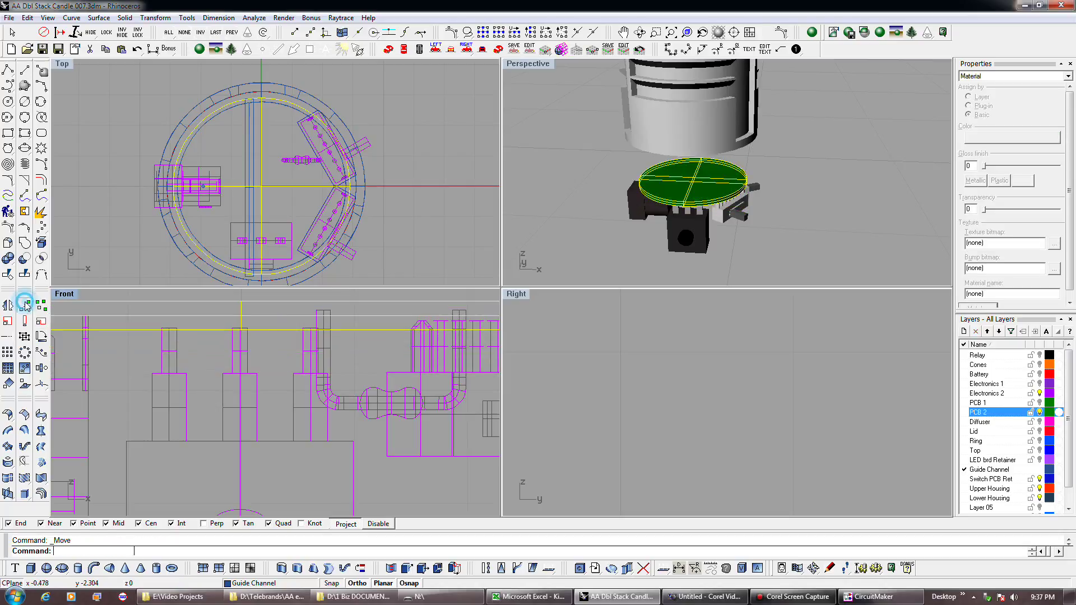
pyautogui.click(241, 330)
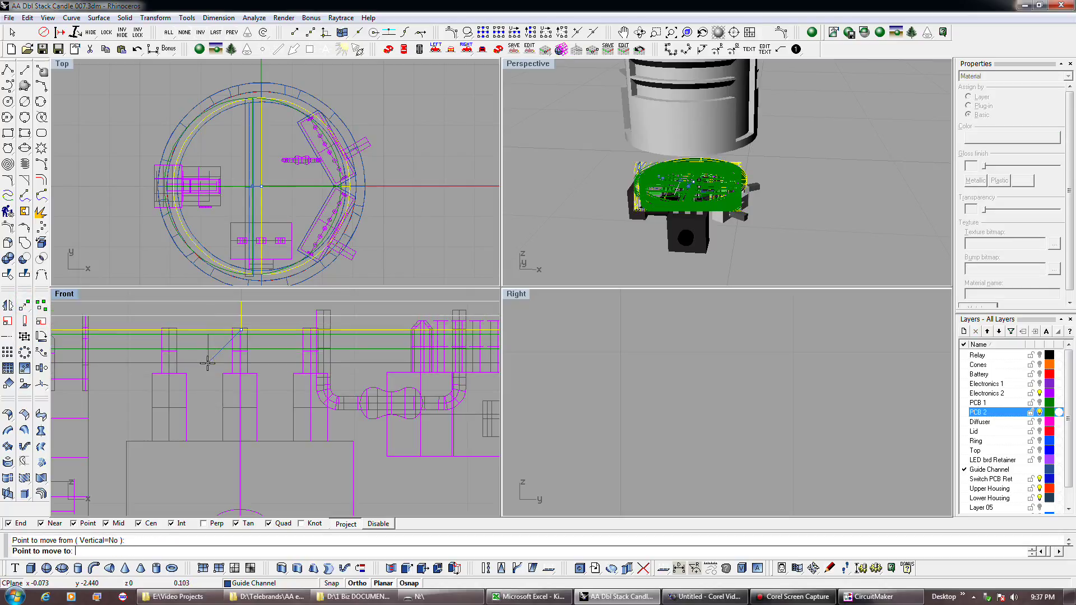
pyautogui.scroll(-2, 208, 365)
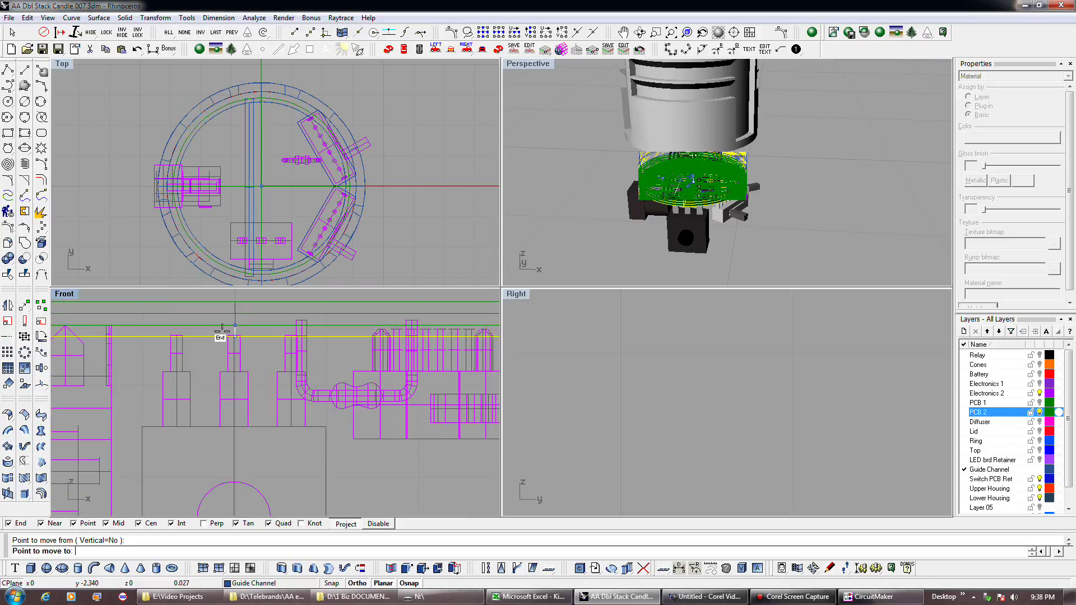
pyautogui.click(224, 370)
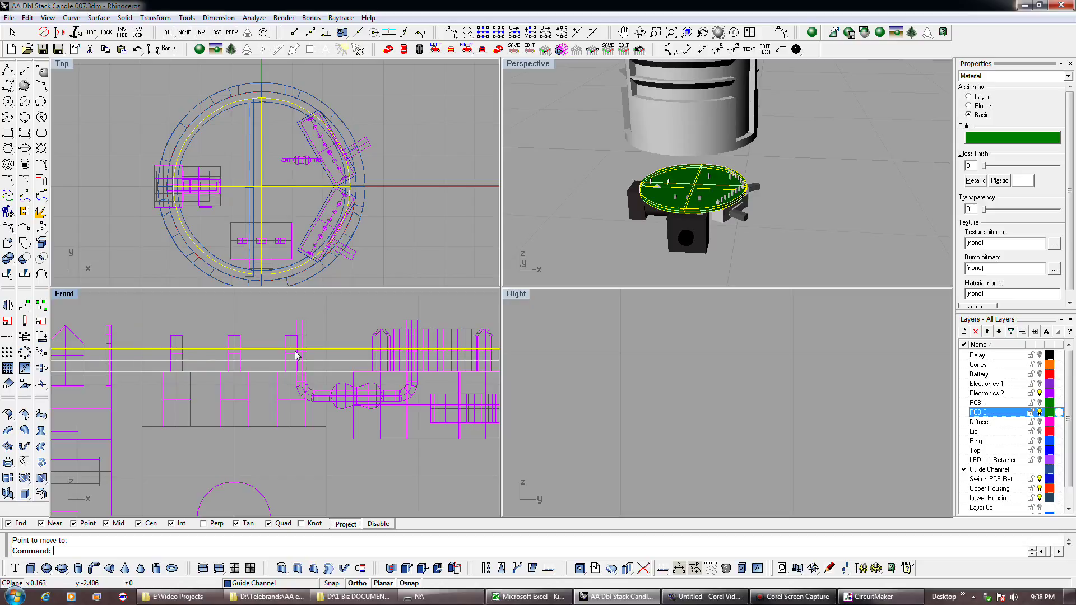
# Step: Move the PCB disc up 0.015 in the front view
pyautogui.click(24, 305)
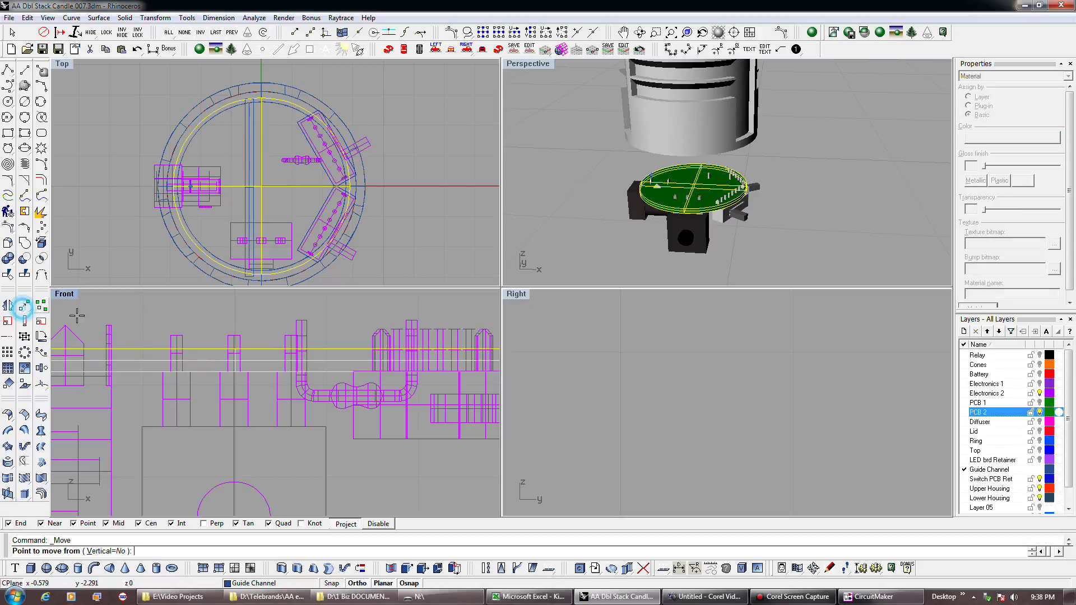
pyautogui.click(143, 322)
pyautogui.write('.015')
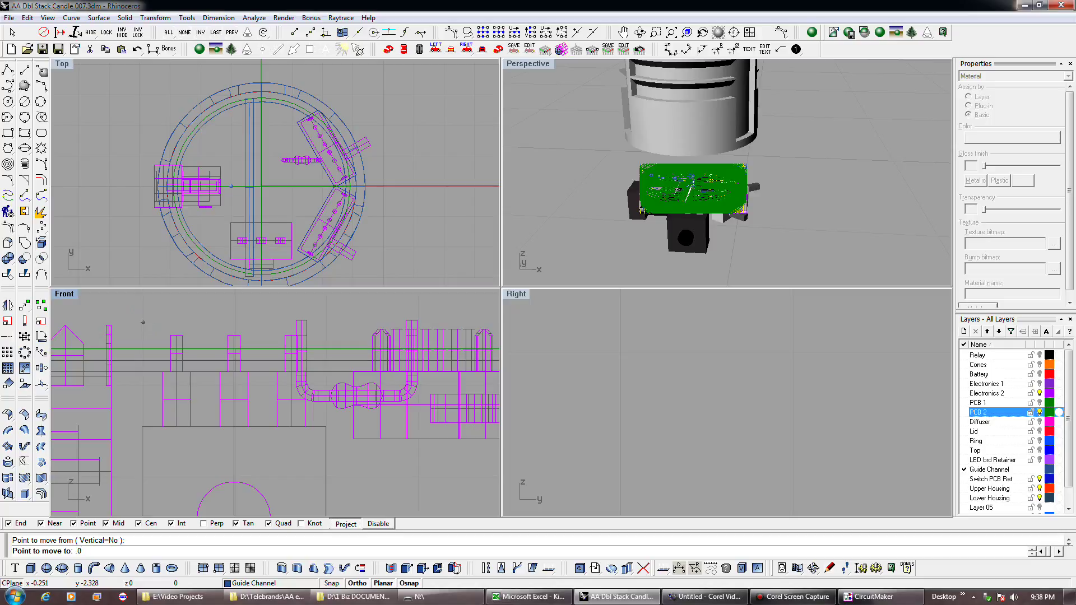
pyautogui.press('Return')
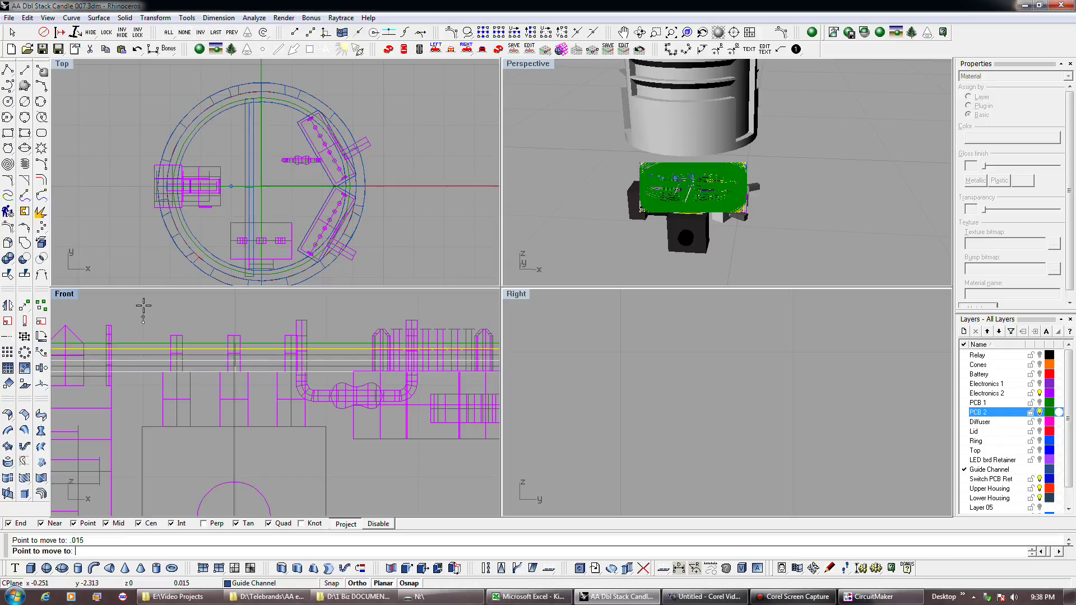
pyautogui.click(143, 306)
pyautogui.scroll(-2, 228, 388)
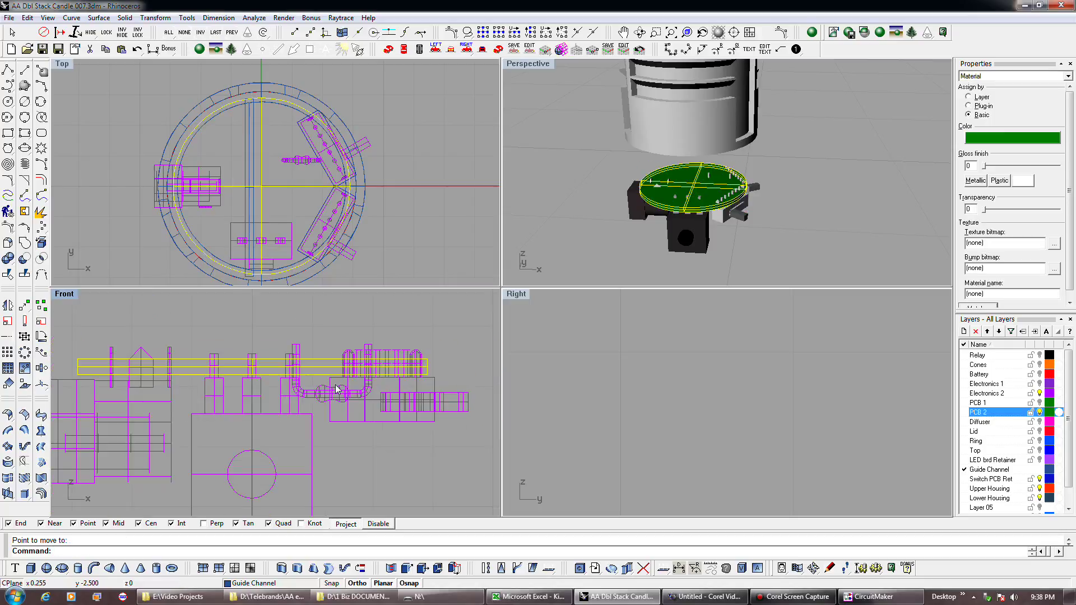
pyautogui.click(441, 356)
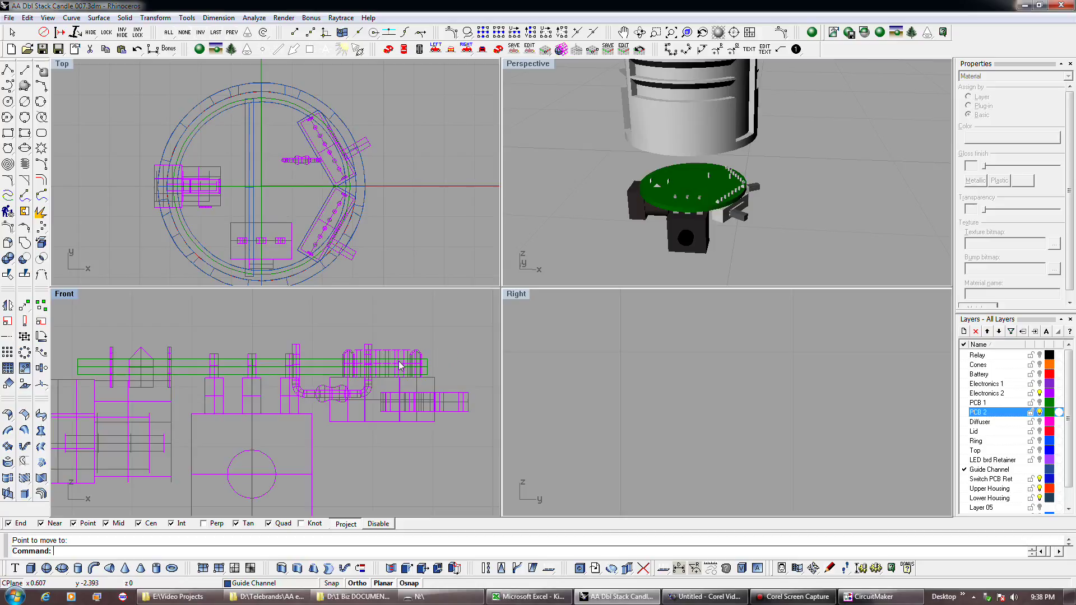
pyautogui.moveTo(704, 249); pyautogui.dragTo(704, 132, button='right')
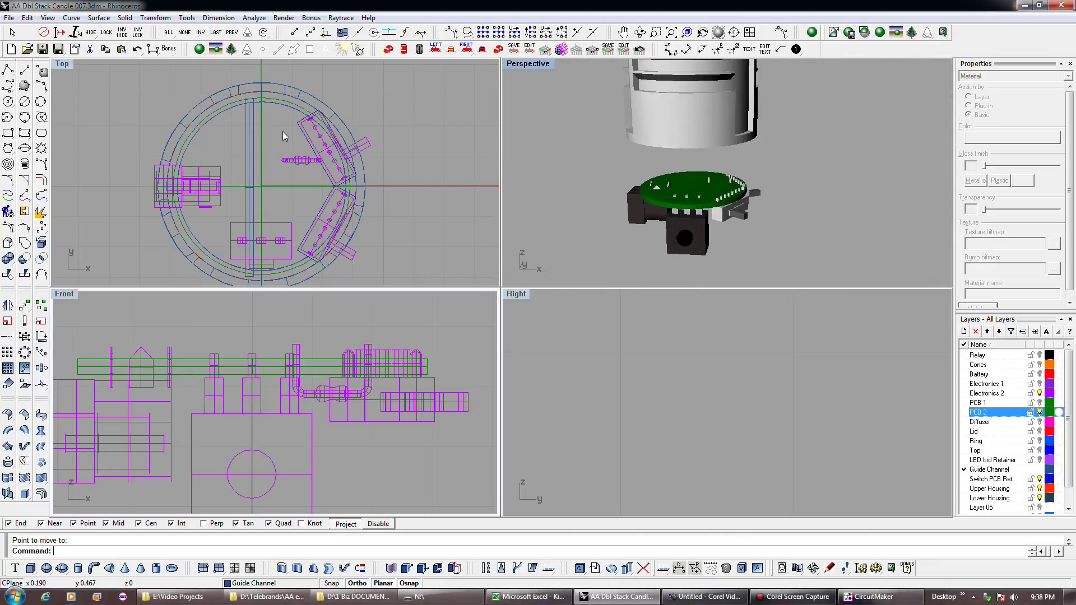
# Step: Reposition the small axial-lead component near the PCB's upper center in the top view and copy it downward at 0.1 and 0.2
pyautogui.moveTo(307, 162); pyautogui.dragTo(281, 139)
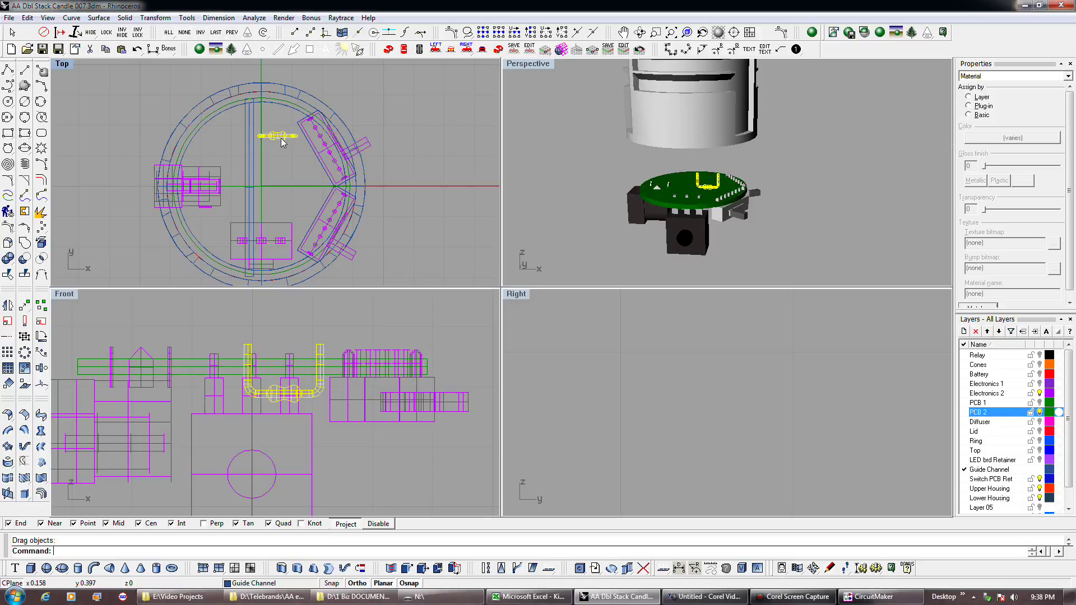
pyautogui.click(42, 306)
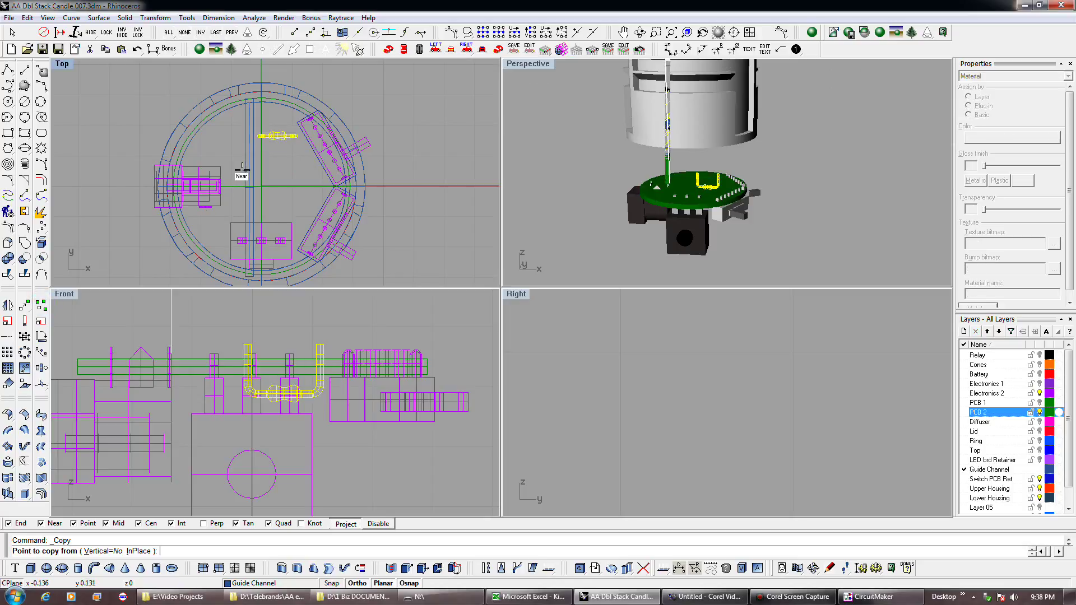
pyautogui.click(280, 153)
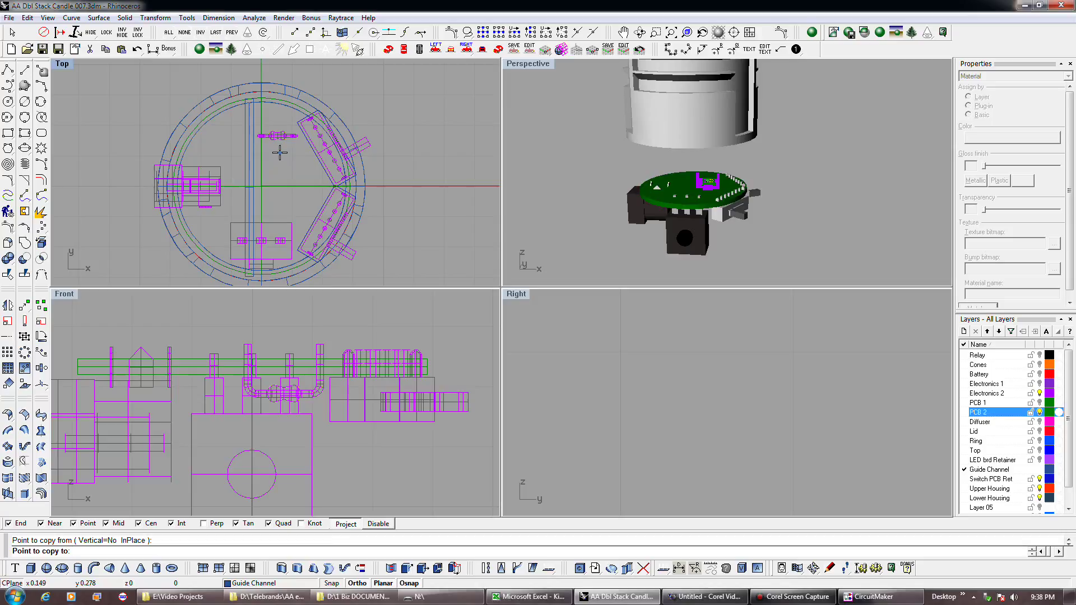
pyautogui.write('.1')
pyautogui.press('Return')
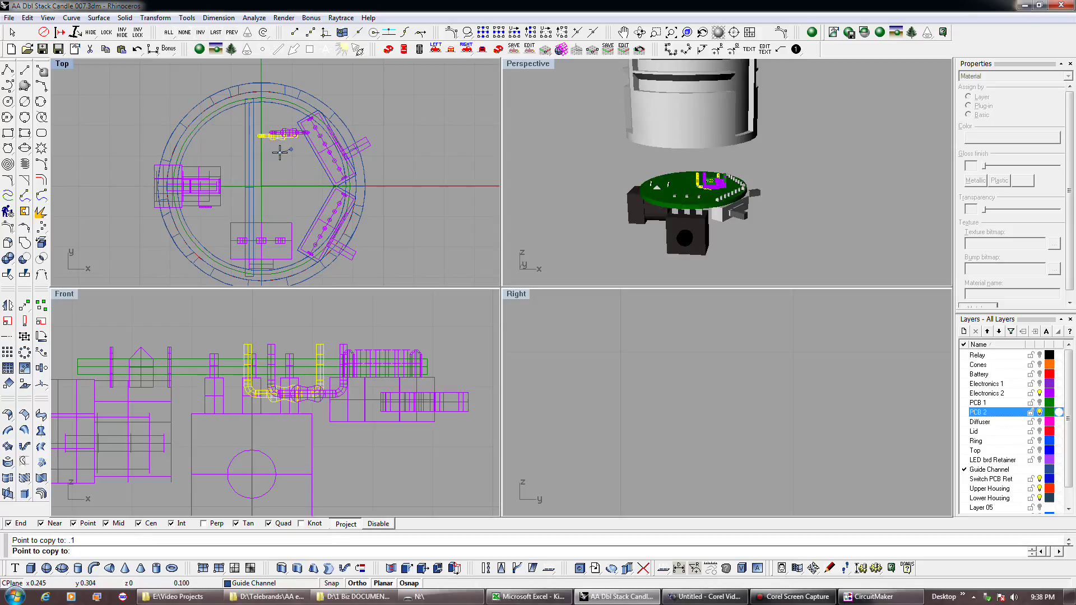
pyautogui.click(281, 182)
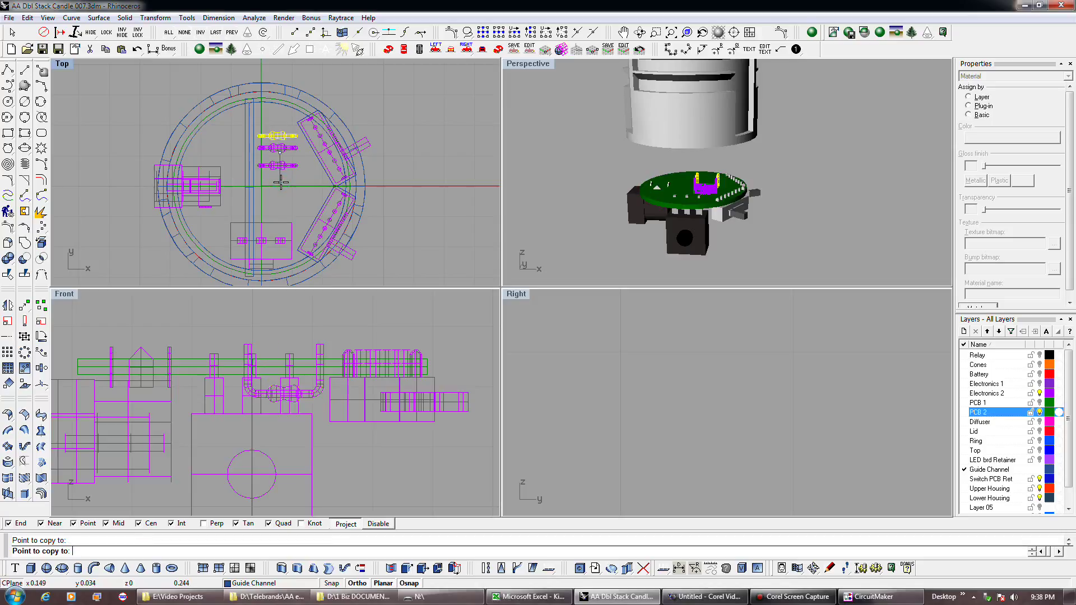
pyautogui.write('.2')
pyautogui.press('Return')
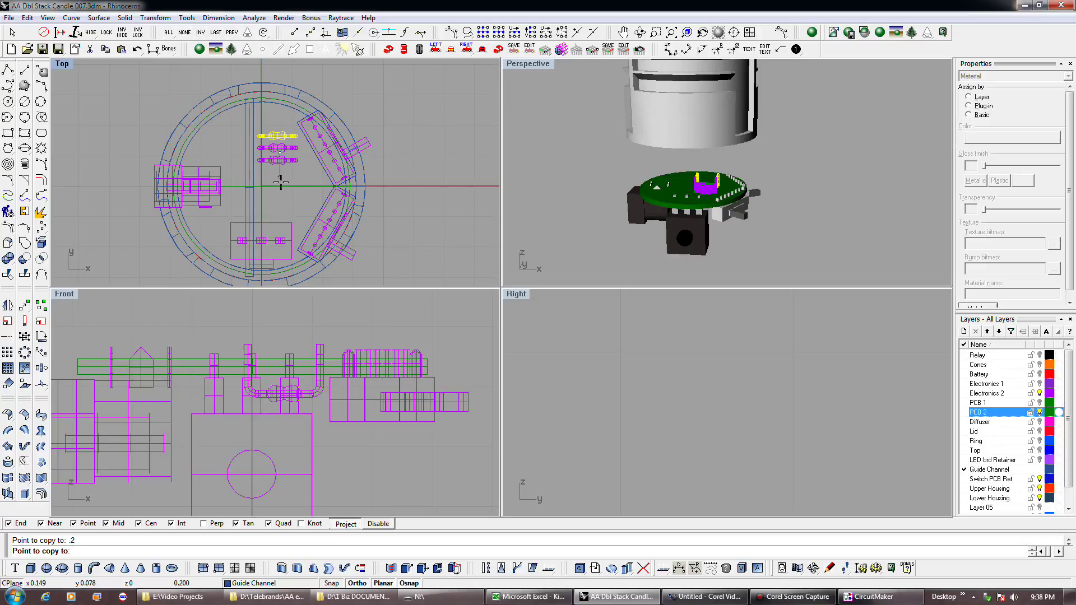
pyautogui.click(280, 182)
pyautogui.rightClick(277, 195)
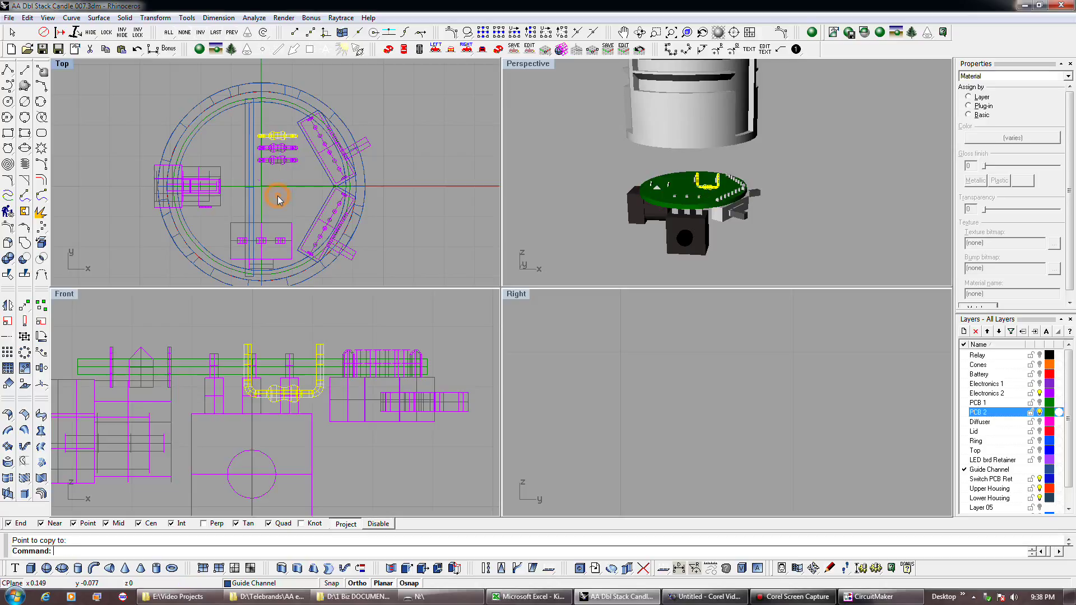
# Step: Copy the three stacked axial components as a group to the area below them in the top view
pyautogui.moveTo(293, 172); pyautogui.dragTo(274, 130)
pyautogui.rightClick(275, 130)
pyautogui.click(276, 136)
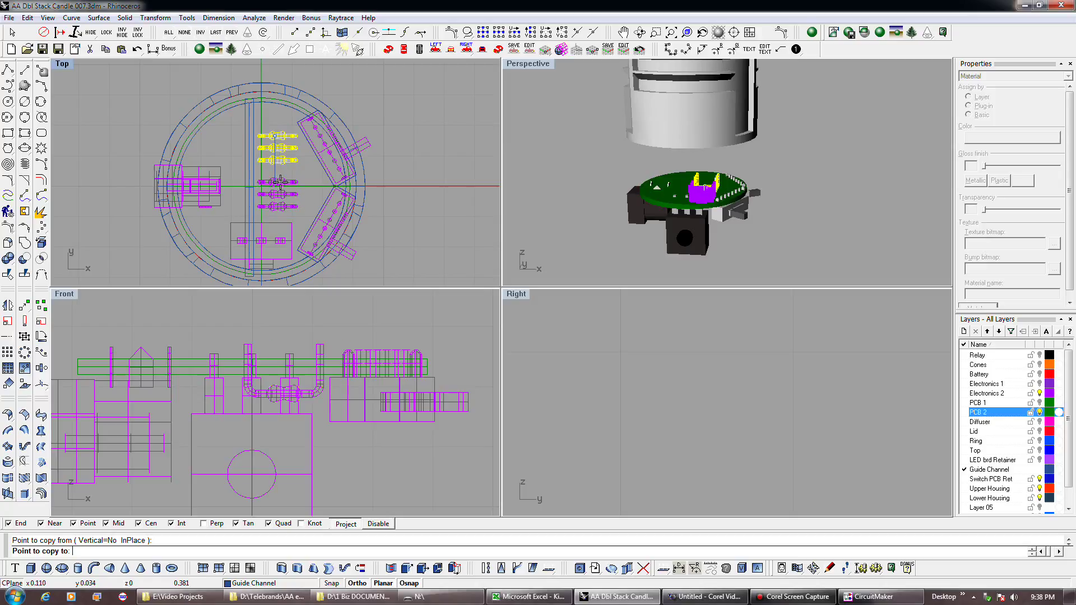
pyautogui.click(281, 184)
pyautogui.press('Return')
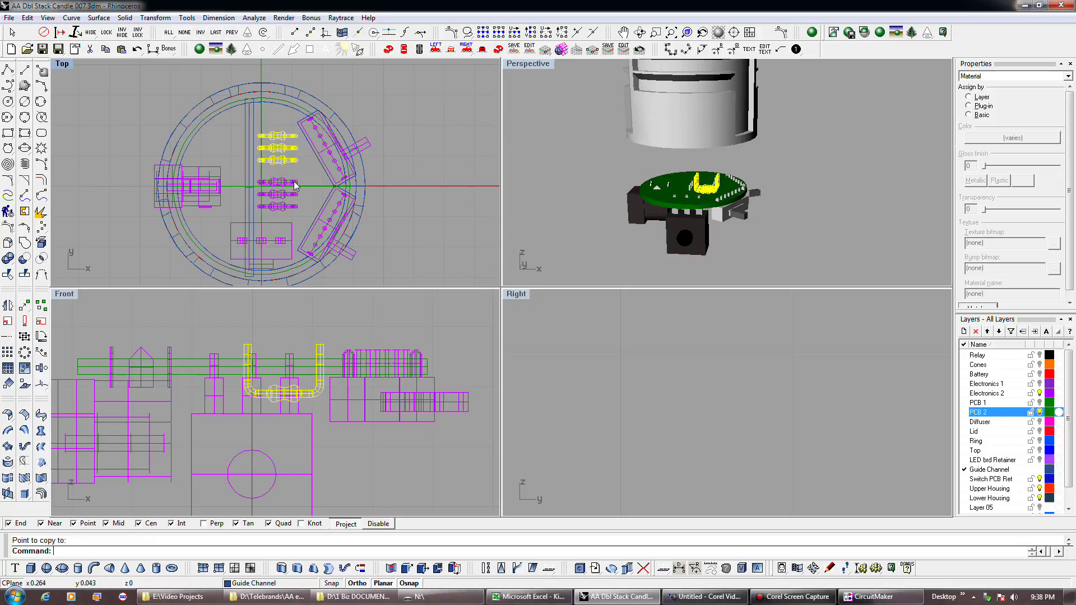
# Step: Copy the top component of the lower group to the PCB's upper-left area in the top view
pyautogui.click(291, 184)
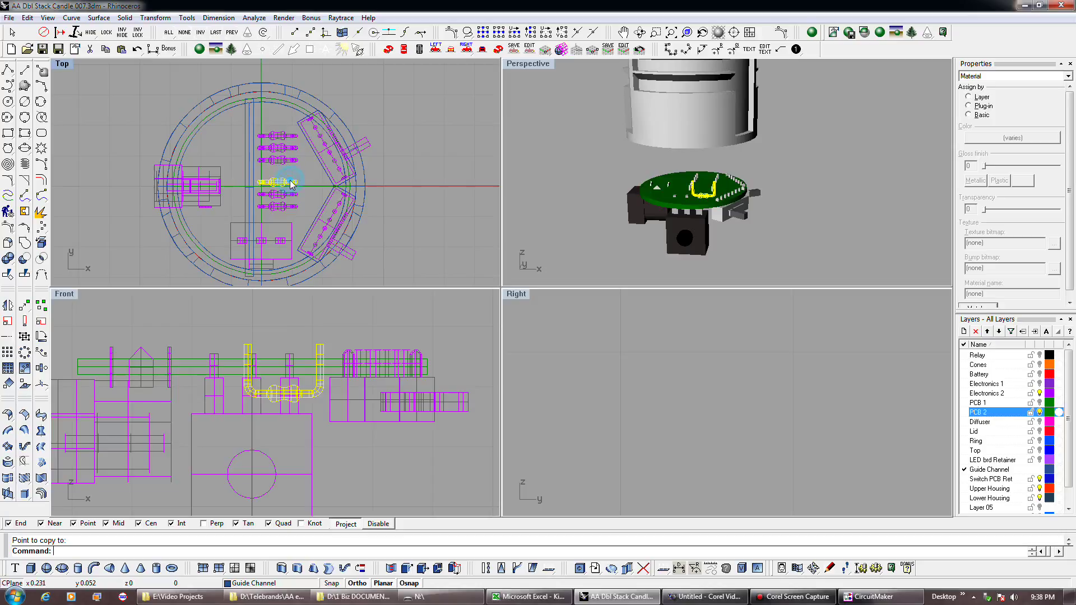
pyautogui.press('Return')
pyautogui.click(291, 183)
pyautogui.click(228, 148)
pyautogui.rightClick(228, 148)
pyautogui.rightClick(228, 149)
pyautogui.click(228, 148)
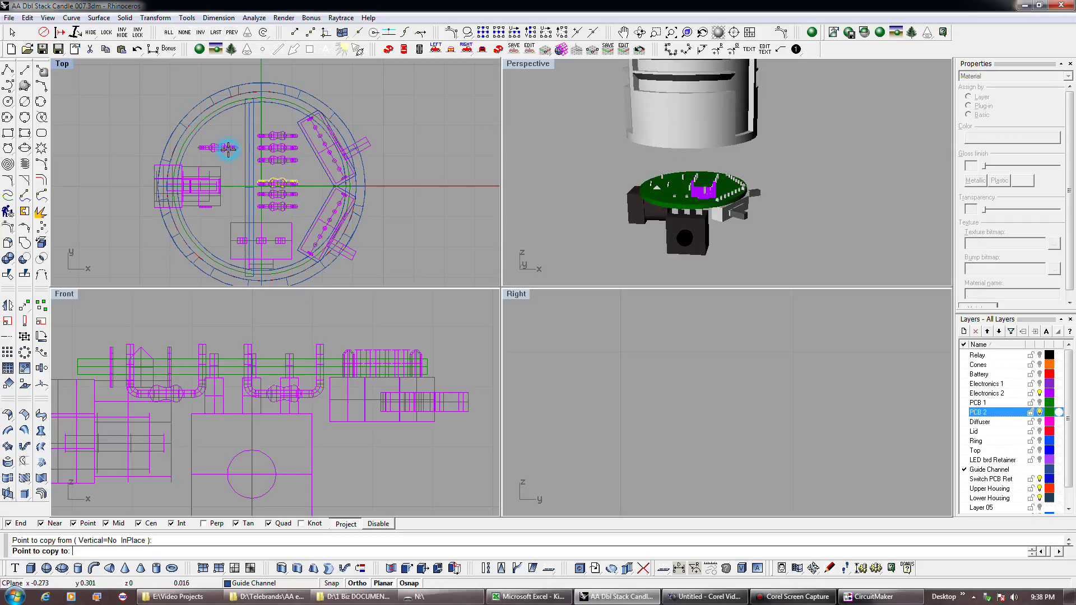
pyautogui.rightClick(224, 192)
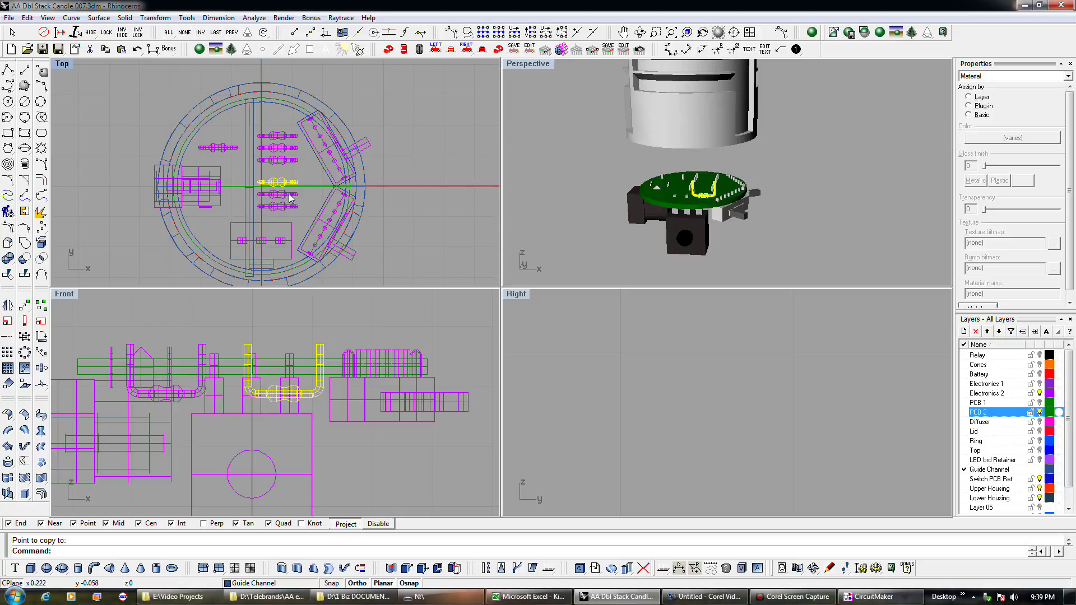
# Step: Shift the upper trio of axial components slightly up and the lower trio slightly right in the top view
pyautogui.click(276, 134)
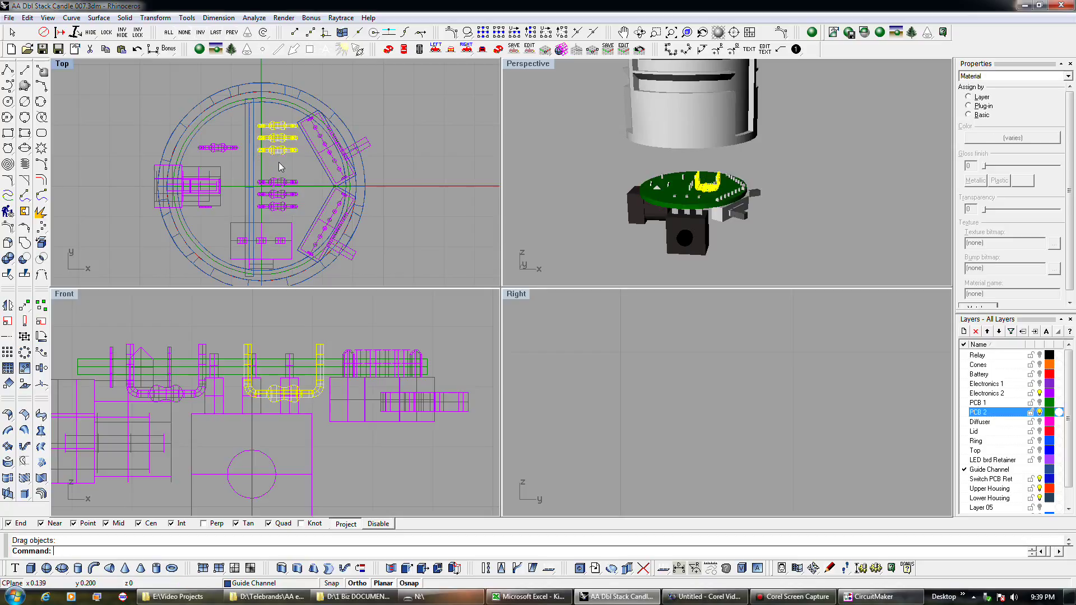
pyautogui.click(282, 182)
pyautogui.keyDown('shift'); pyautogui.click(279, 195); pyautogui.keyUp('shift')
pyautogui.keyDown('shift'); pyautogui.click(277, 207); pyautogui.keyUp('shift')
pyautogui.moveTo(277, 208); pyautogui.dragTo(291, 210)
# Step: Copy the lower two components of the lower trio to the free space on their left in the top view
pyautogui.click(293, 211)
pyautogui.keyDown('shift'); pyautogui.click(292, 196); pyautogui.keyUp('shift')
pyautogui.rightClick(294, 207)
pyautogui.click(293, 206)
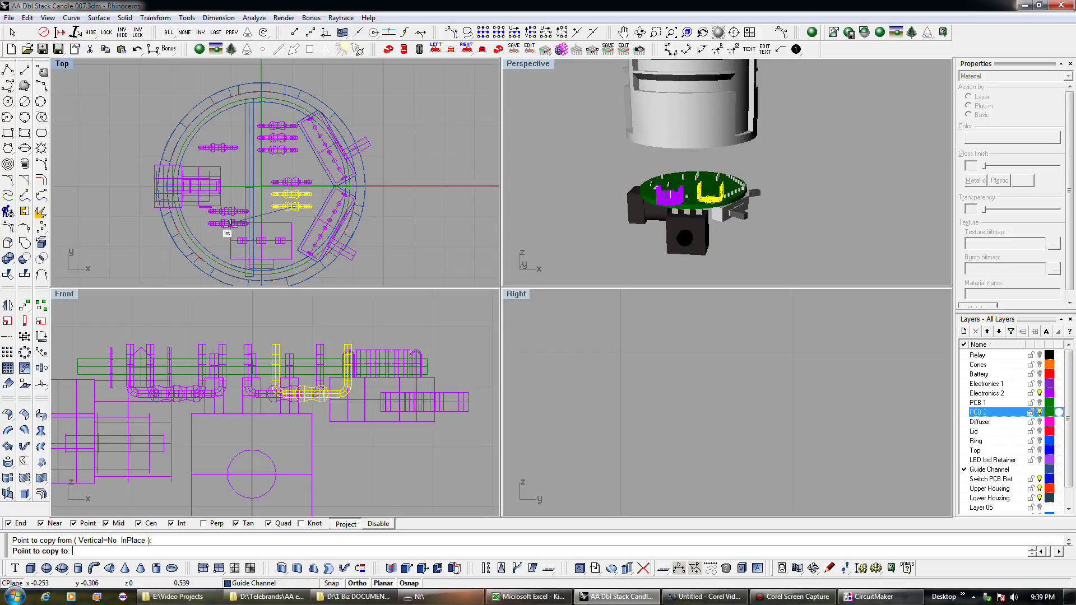
pyautogui.write('r')
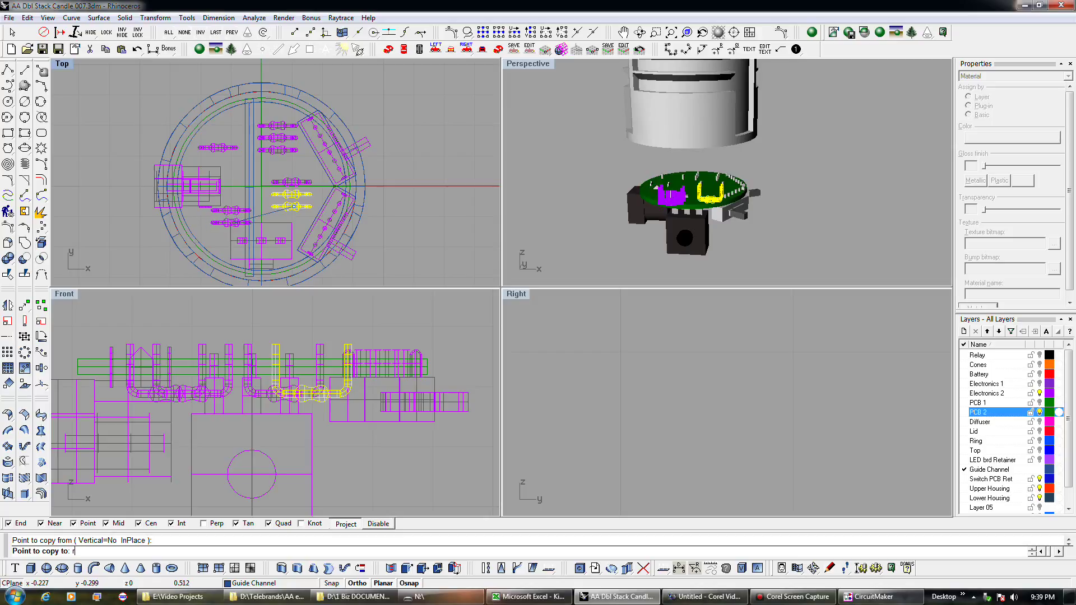
pyautogui.press('Return')
pyautogui.click(242, 209)
pyautogui.press('Return')
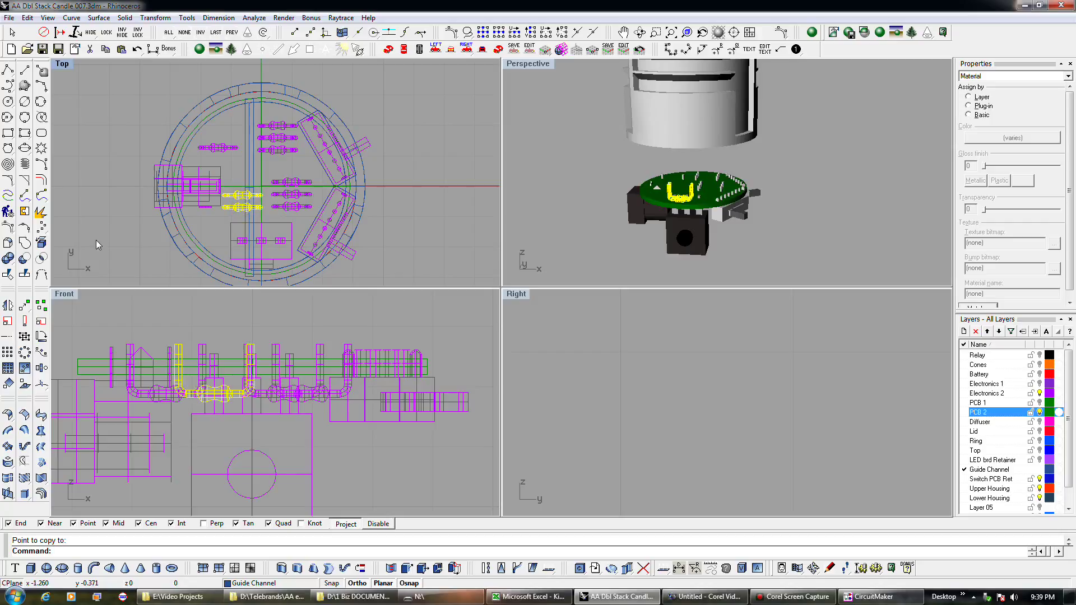
# Step: Rotate the two copied components 90 degrees clockwise in the top view and shift them up beside the switch component
pyautogui.click(42, 336)
pyautogui.click(242, 203)
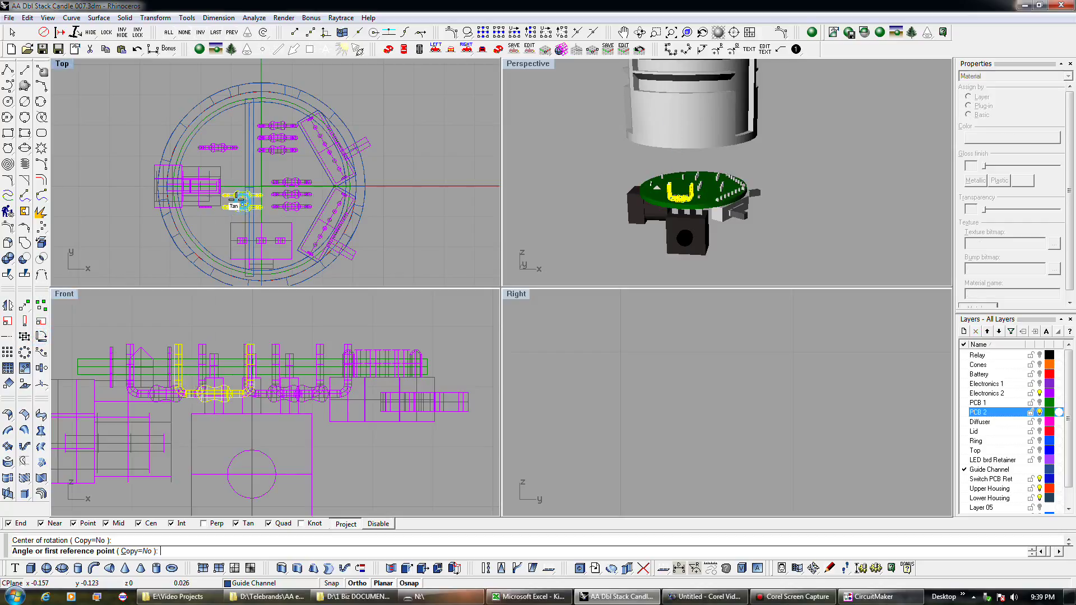
pyautogui.click(131, 192)
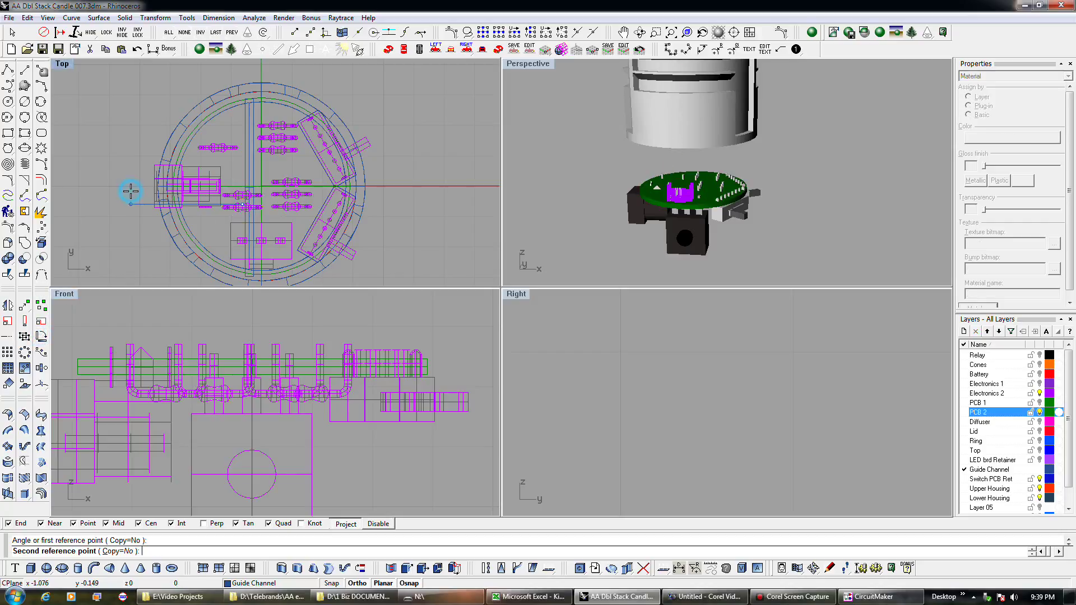
pyautogui.click(242, 75)
pyautogui.moveTo(251, 210); pyautogui.dragTo(245, 191)
pyautogui.click(118, 181)
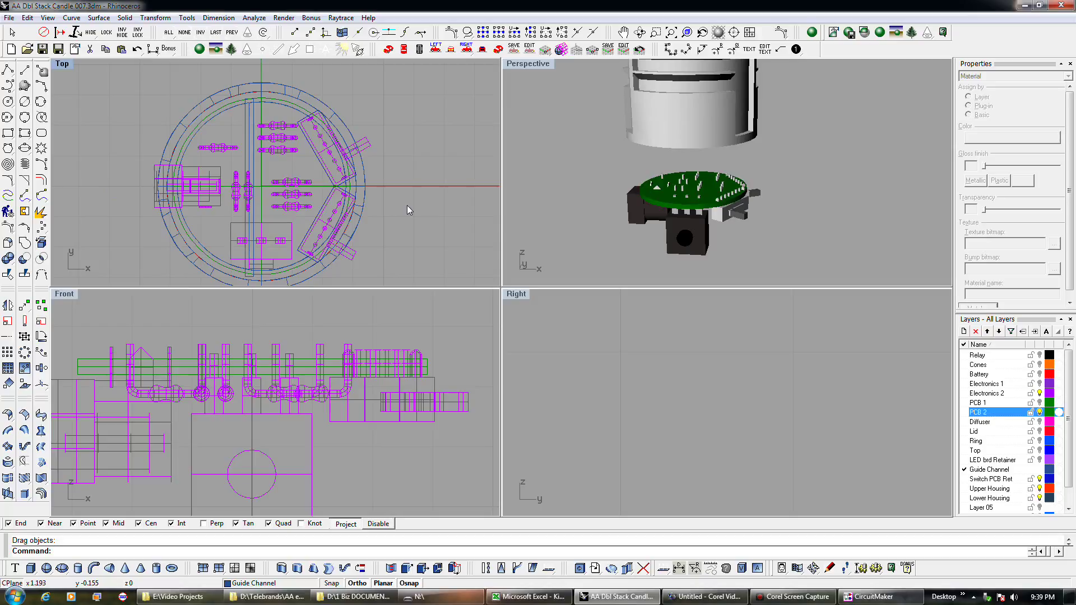
# Step: Save the model as the new version AA Dbl Stack Candle 008.3dm
pyautogui.moveTo(671, 265); pyautogui.dragTo(745, 282, button='right')
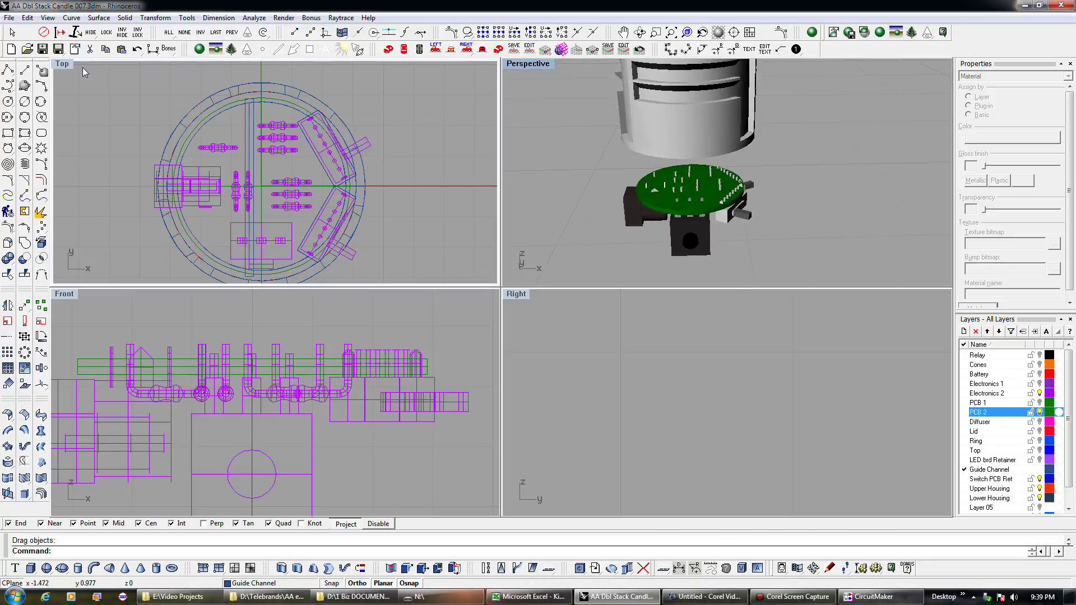
pyautogui.click(58, 48)
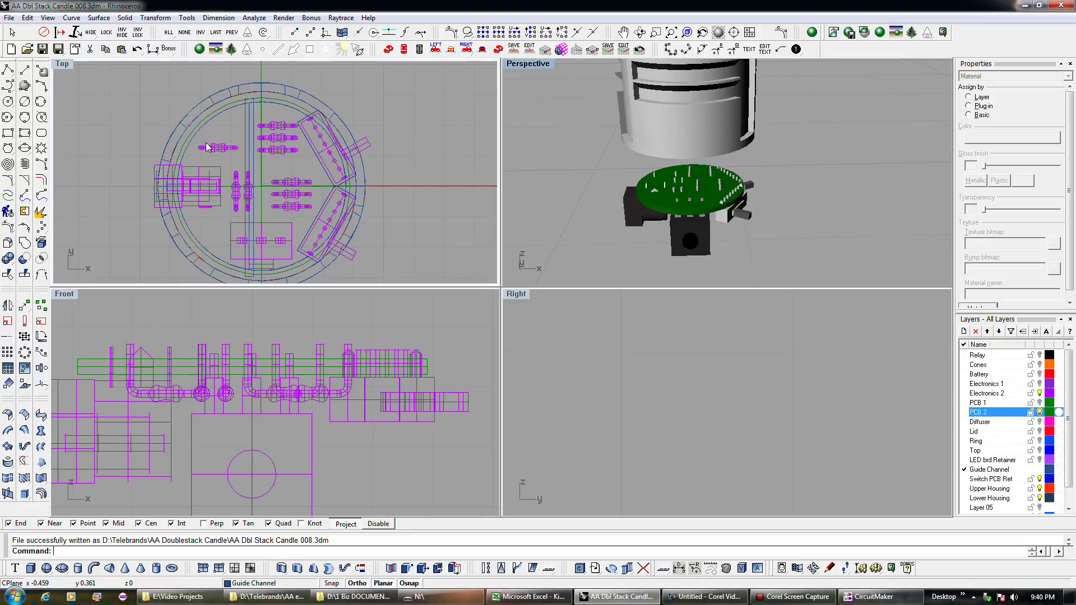
# Step: Move the Upper Housing layer's outer circle curve straight down in the front view, to just above the switch PCB's component leads
pyautogui.click(174, 134)
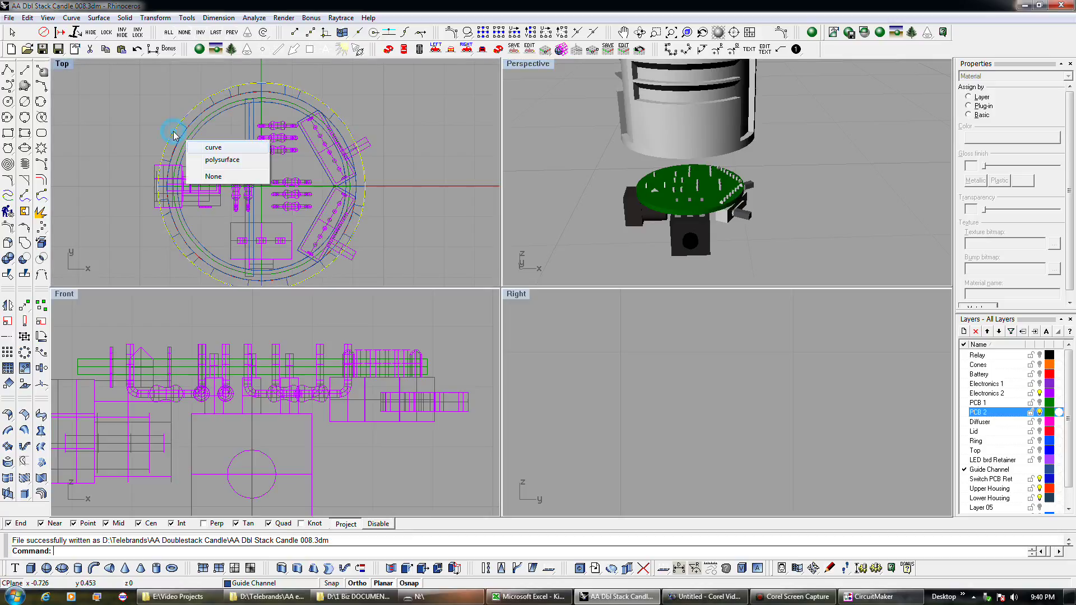
pyautogui.click(212, 147)
pyautogui.scroll(-6, 275, 396)
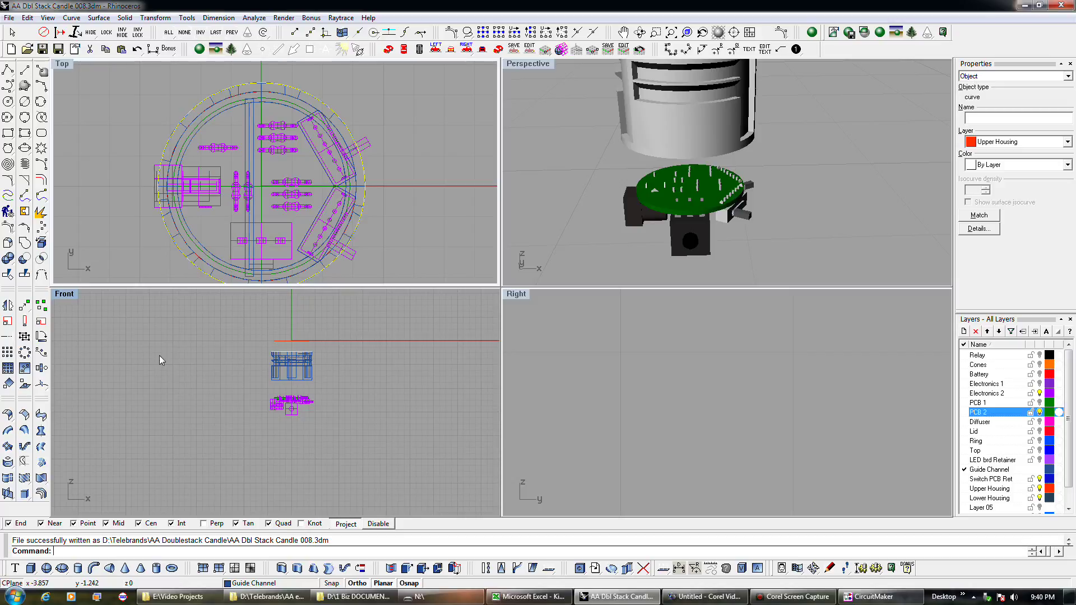
pyautogui.click(24, 305)
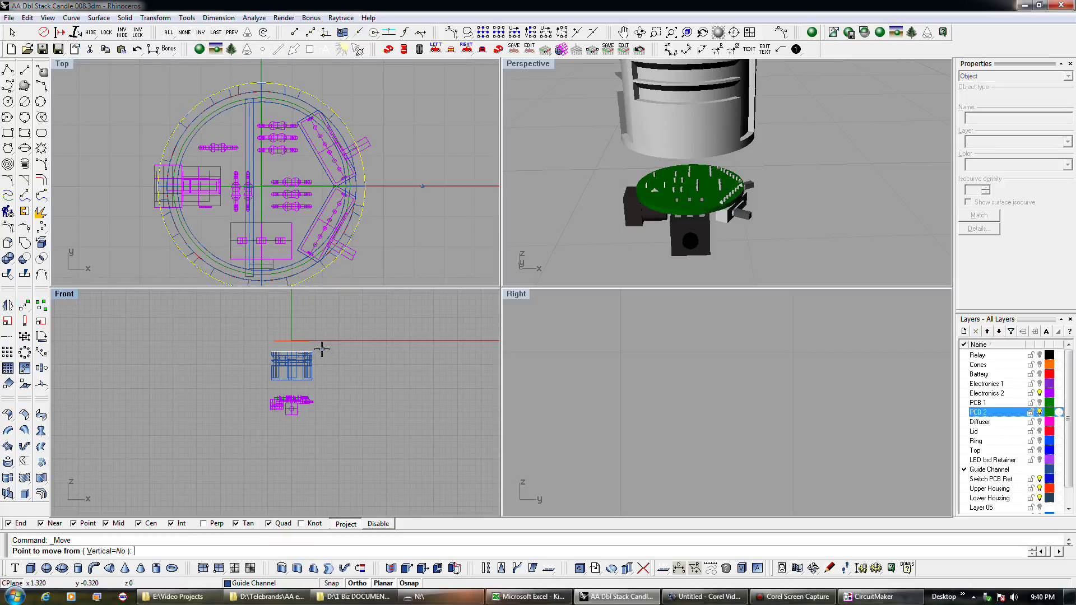
pyautogui.click(311, 352)
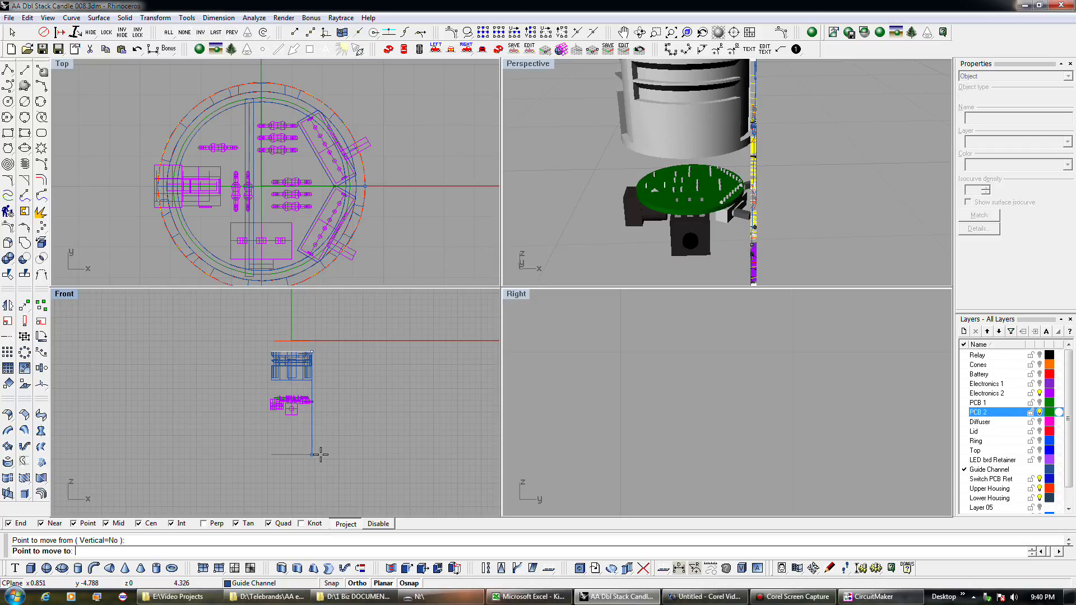
pyautogui.scroll(5, 320, 390)
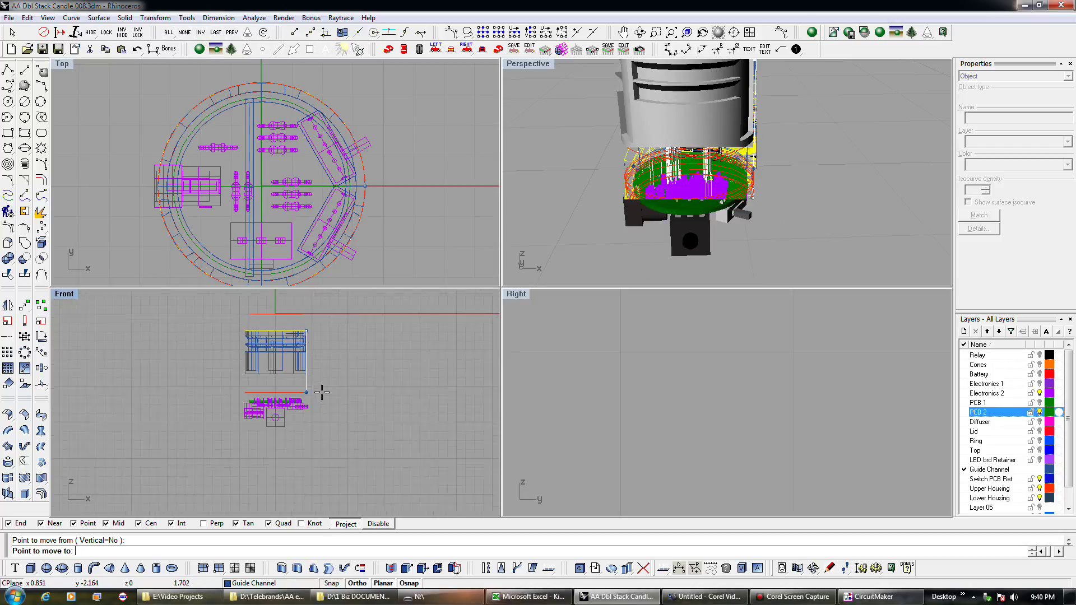
pyautogui.scroll(3, 290, 405)
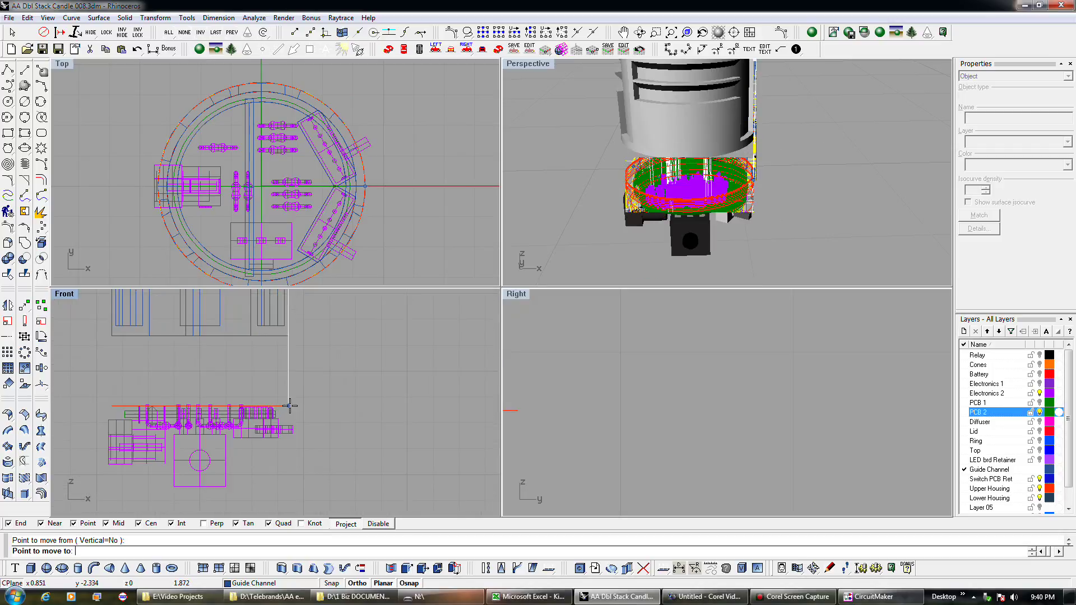
pyautogui.scroll(2, 289, 405)
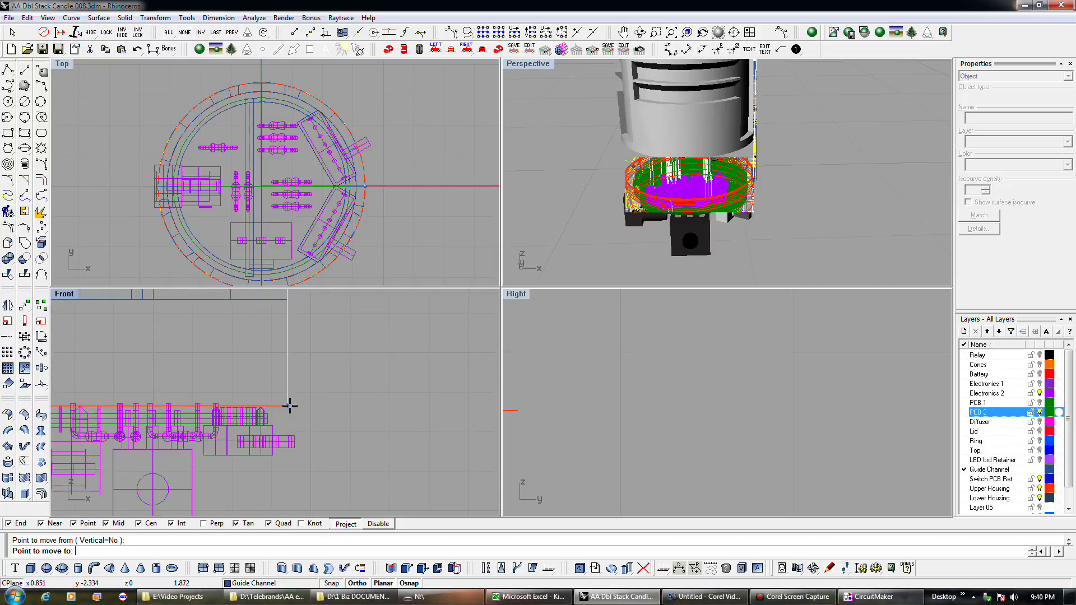
pyautogui.click(286, 382)
pyautogui.click(331, 380)
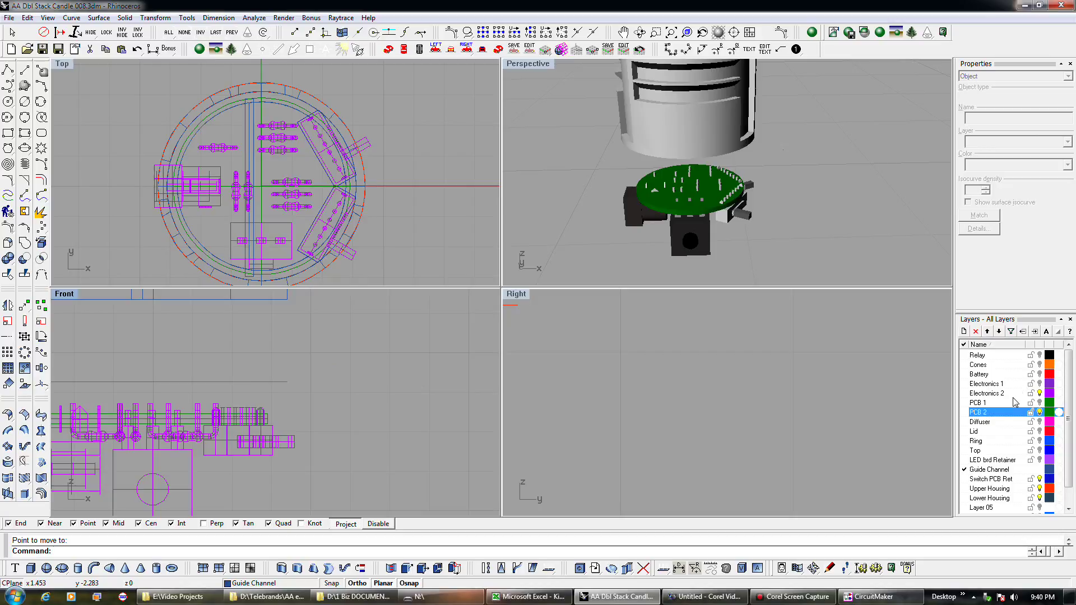
# Step: Make Switch PCB Ret the current layer and hide the Guide Channel layer
pyautogui.click(963, 479)
pyautogui.click(1040, 469)
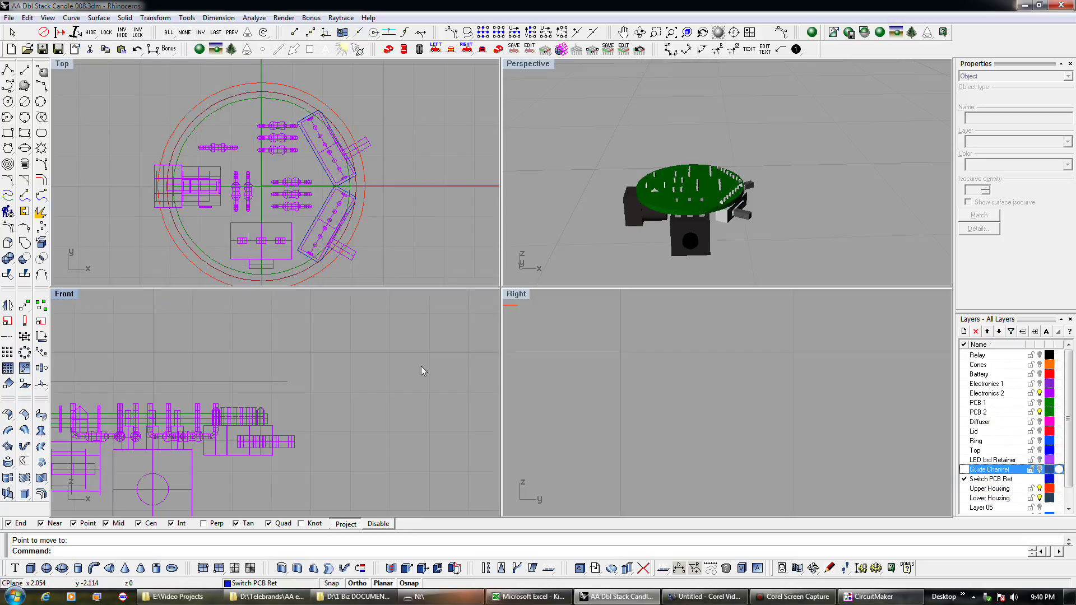
pyautogui.scroll(-1, 396, 323)
pyautogui.scroll(-3, 394, 322)
pyautogui.scroll(2, 327, 375)
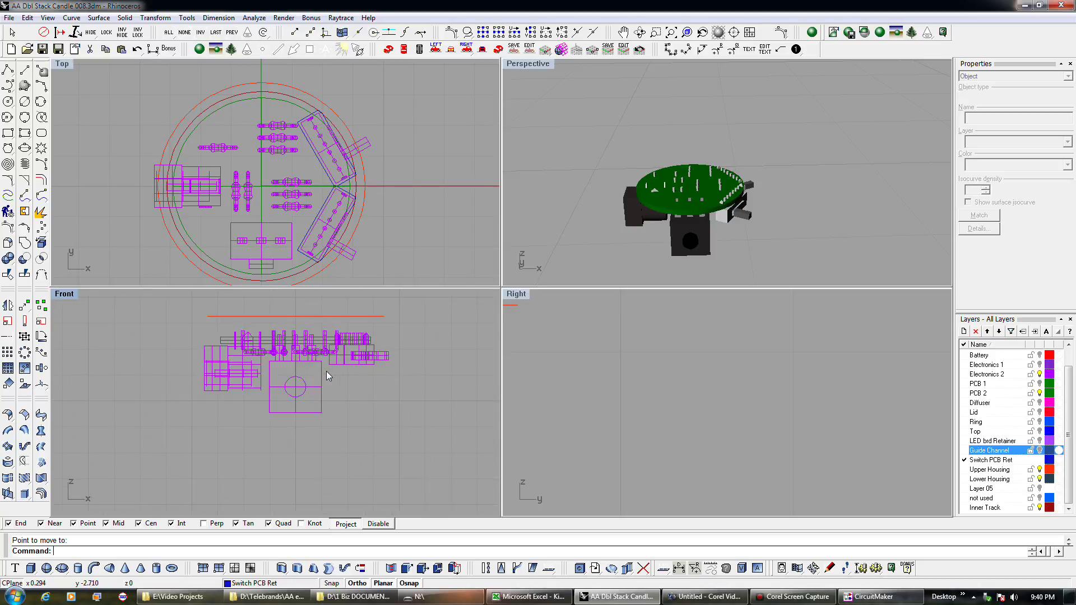
# Step: Move the Upper Housing layer's inner circle curve straight down in the front view to the level of the outer circle above the switch PCB
pyautogui.click(312, 274)
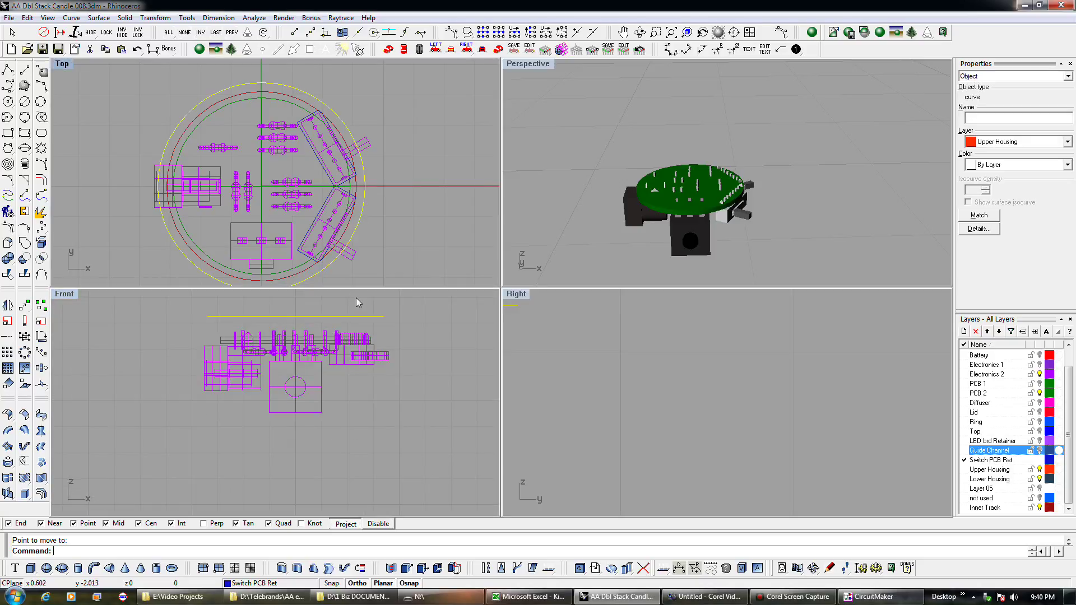
pyautogui.click(288, 275)
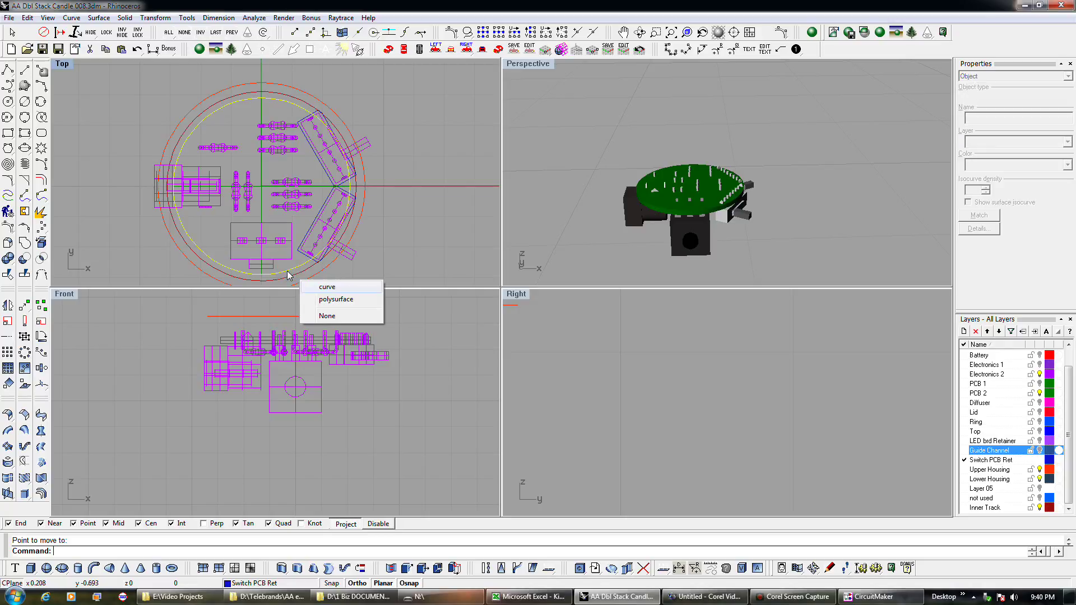
pyautogui.click(327, 300)
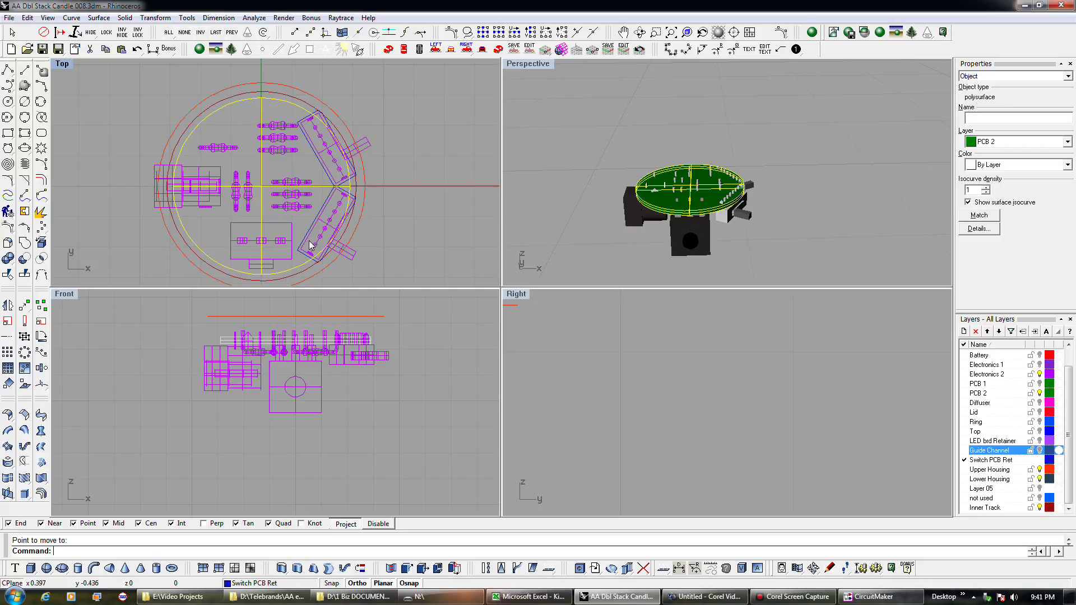
pyautogui.moveTo(331, 272); pyautogui.dragTo(317, 223, button='right')
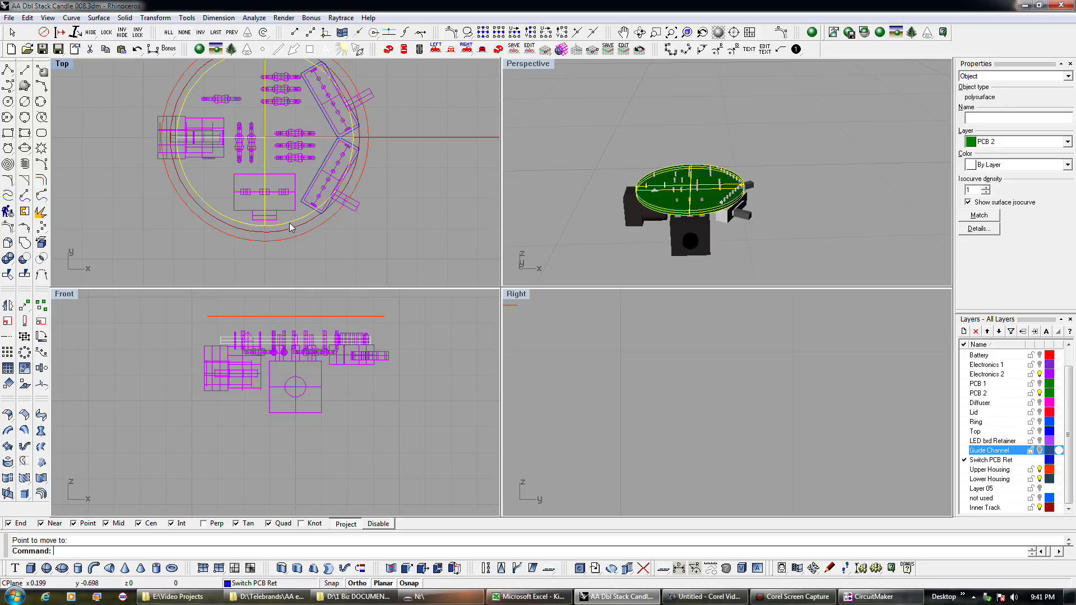
pyautogui.scroll(3, 290, 234)
pyautogui.press('Escape')
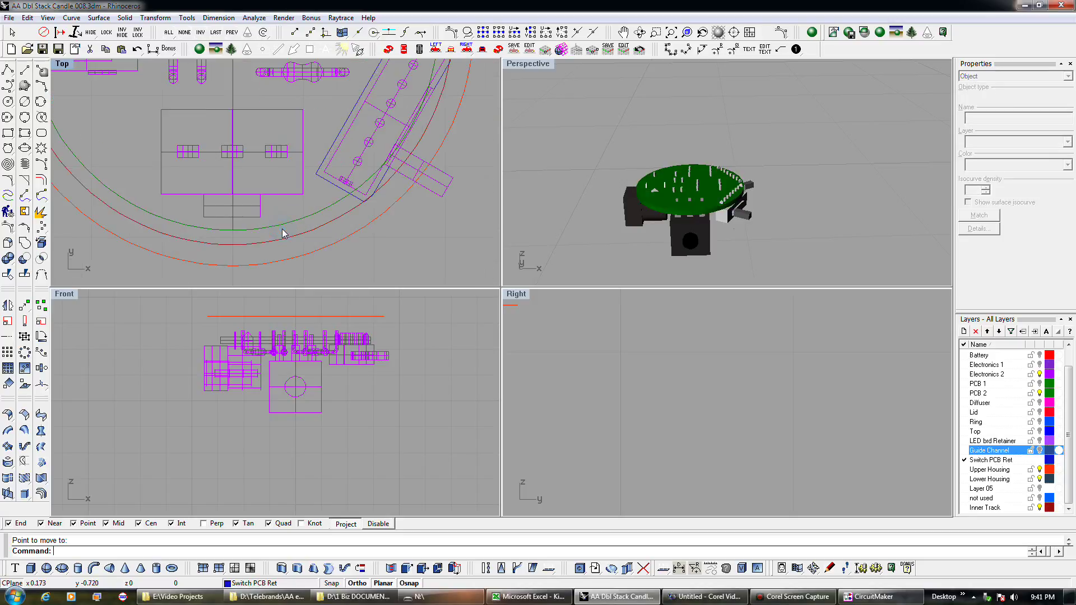
pyautogui.click(283, 231)
pyautogui.click(344, 242)
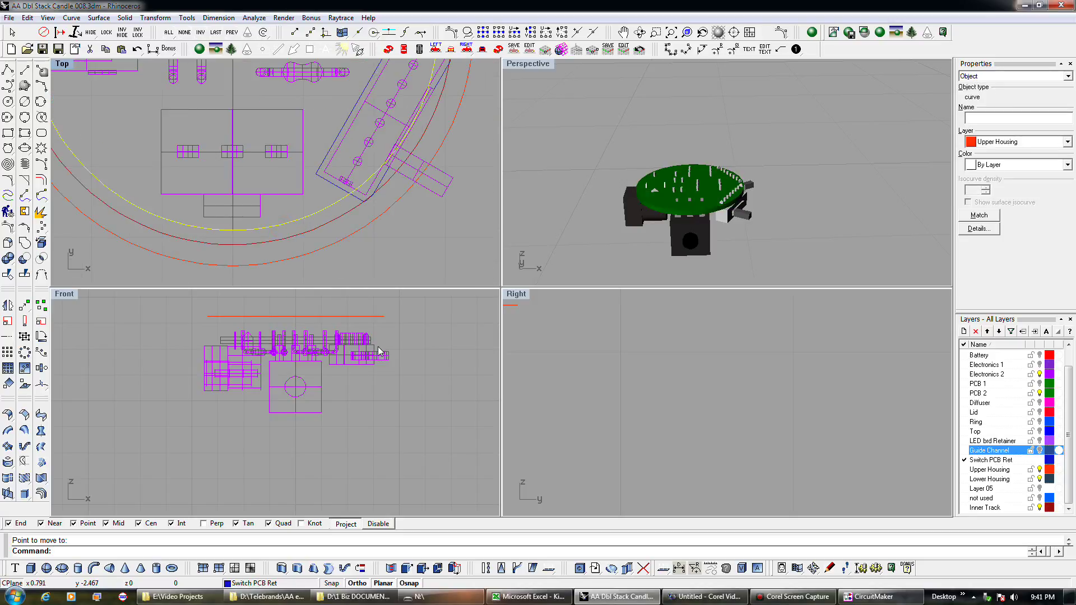
pyautogui.scroll(-5, 378, 347)
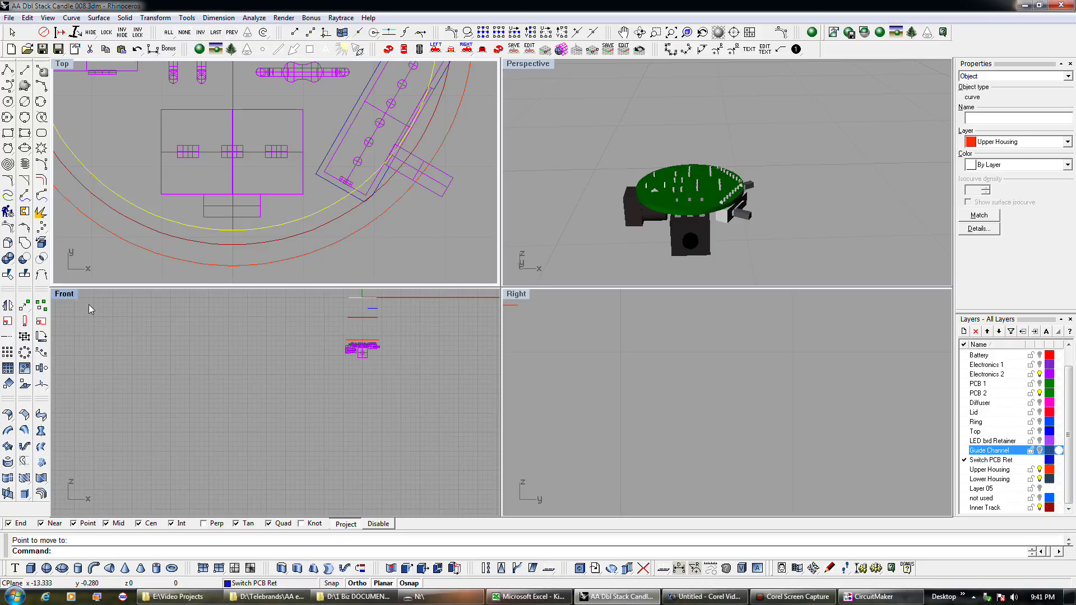
pyautogui.click(25, 306)
pyautogui.click(376, 297)
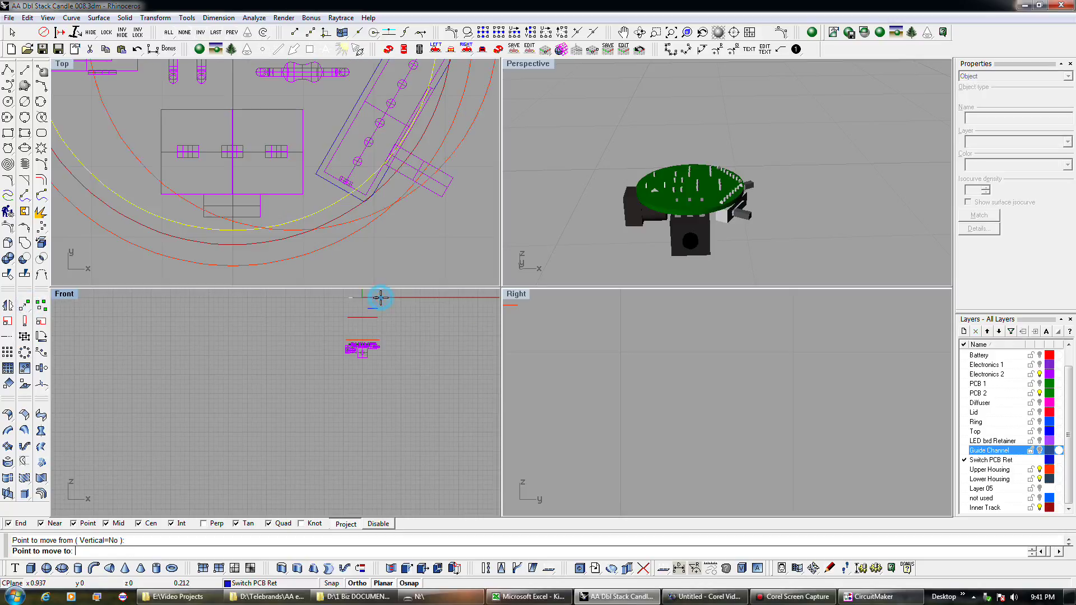
pyautogui.click(383, 337)
pyautogui.scroll(2, 350, 354)
pyautogui.scroll(5, 407, 311)
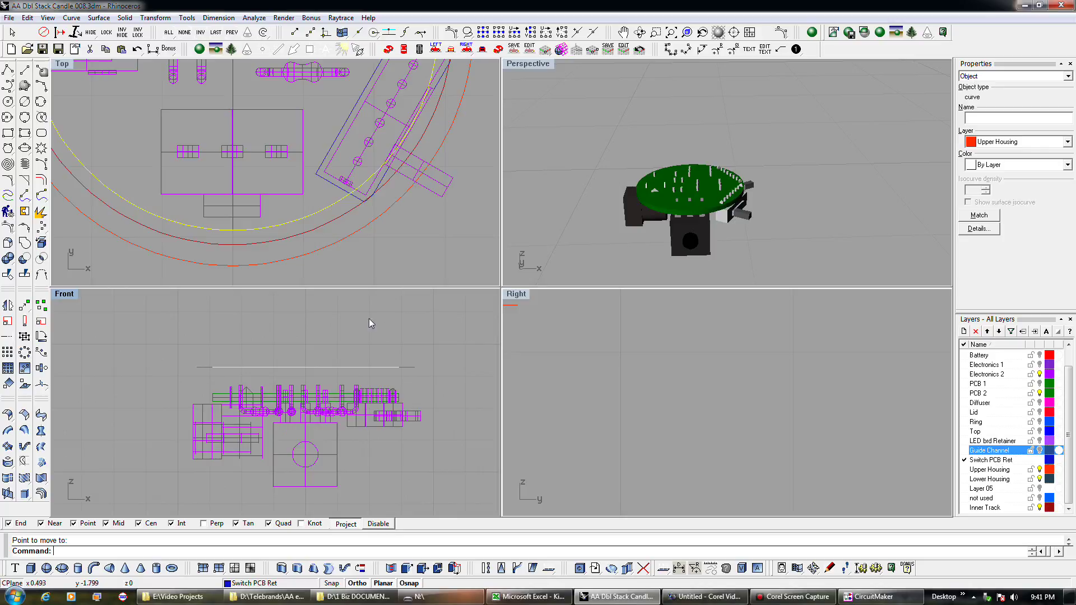
# Step: Offset the Upper Housing's inner circle curve outward by 0.025 in the top view
pyautogui.click(302, 243)
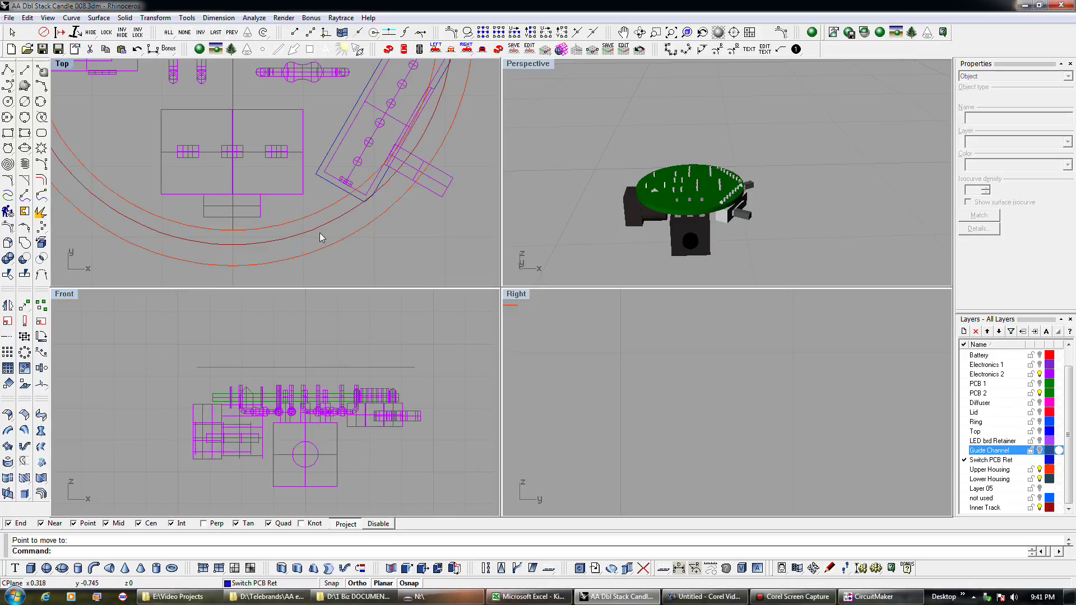
pyautogui.click(41, 179)
pyautogui.click(206, 230)
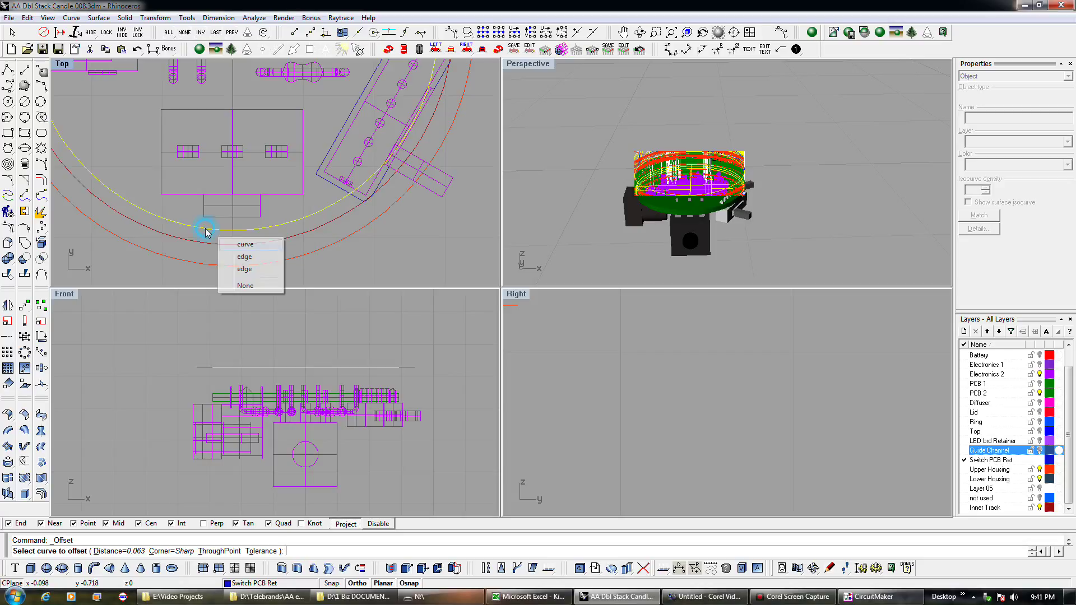
pyautogui.click(241, 245)
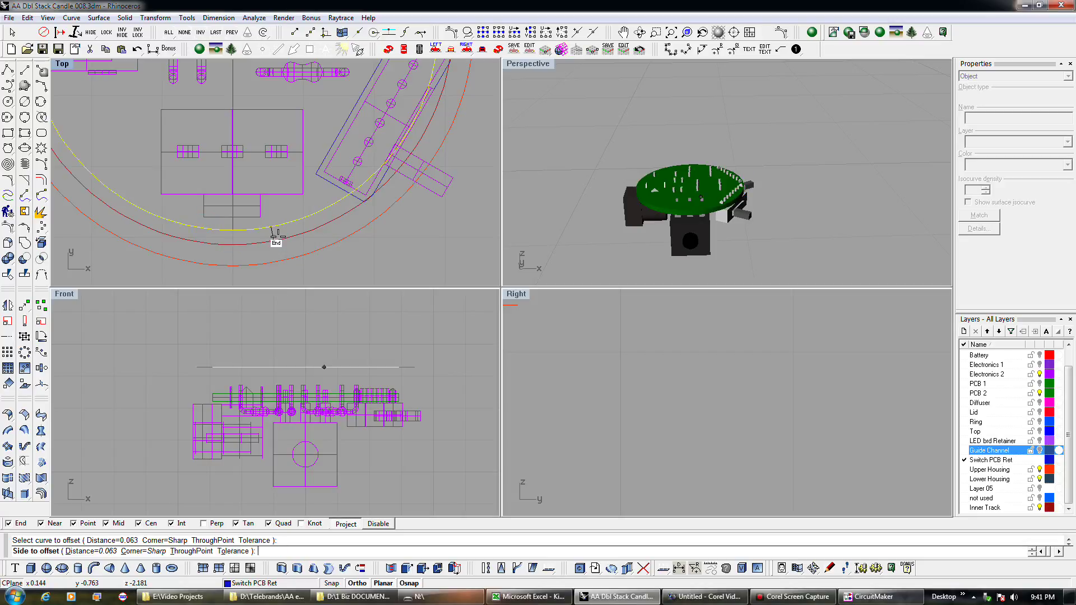
pyautogui.write('.025')
pyautogui.press('Return')
pyautogui.click(271, 232)
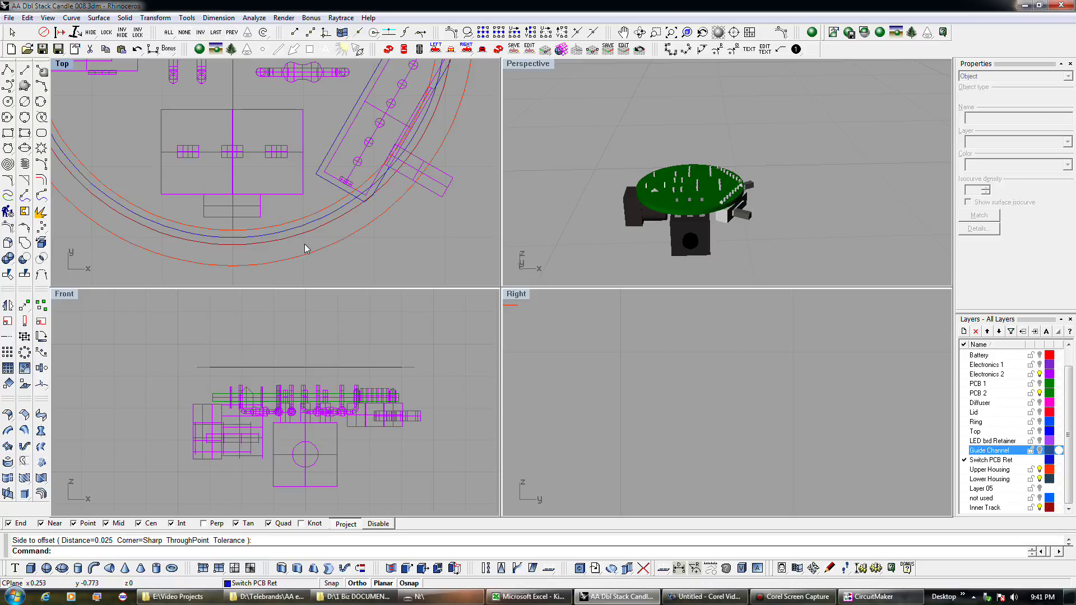
pyautogui.scroll(-4, 307, 249)
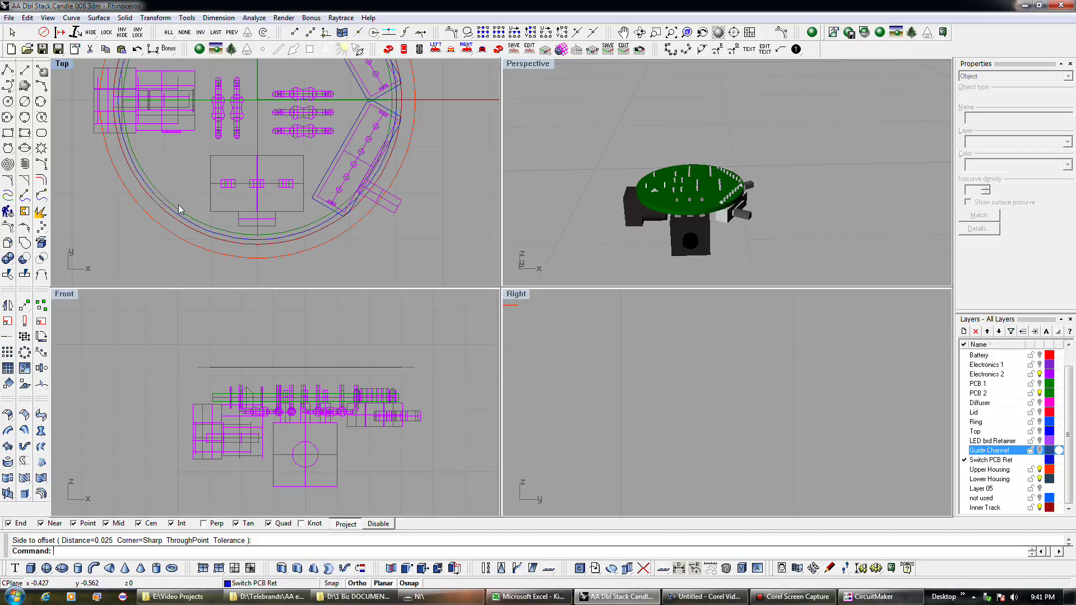
# Step: Move the inner, offset and outer circle curves together straight down in the front view to just above the switch PCB's upper face
pyautogui.scroll(3, 178, 210)
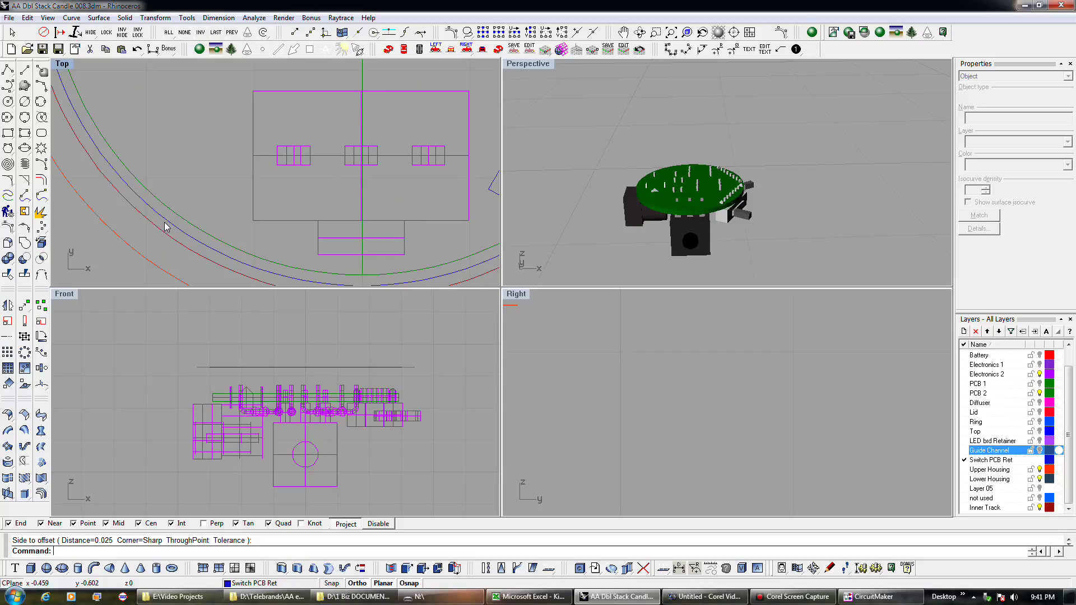
pyautogui.click(139, 251)
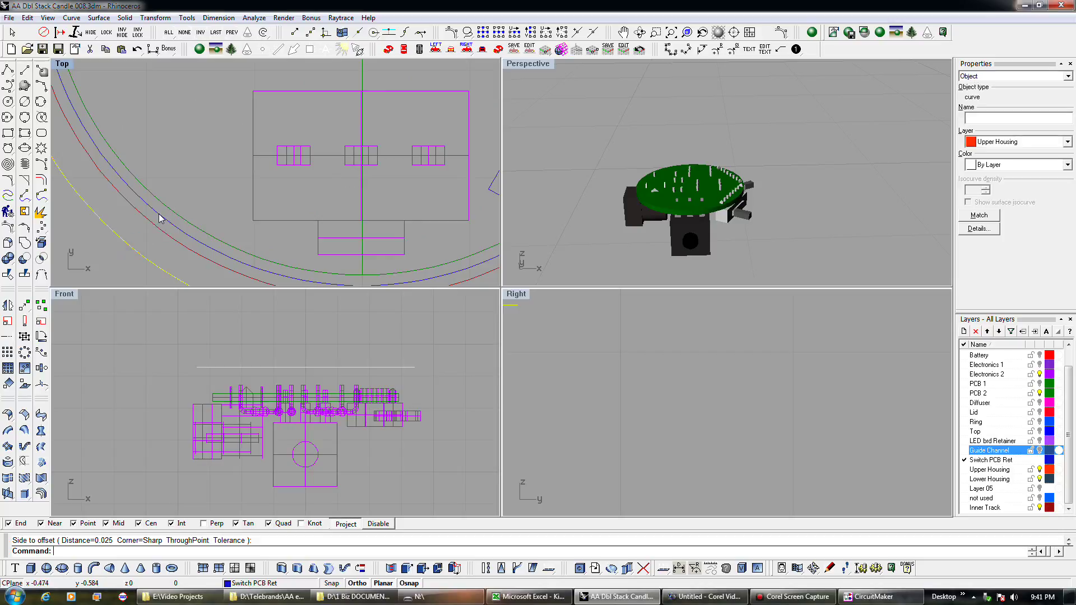
pyautogui.click(139, 251)
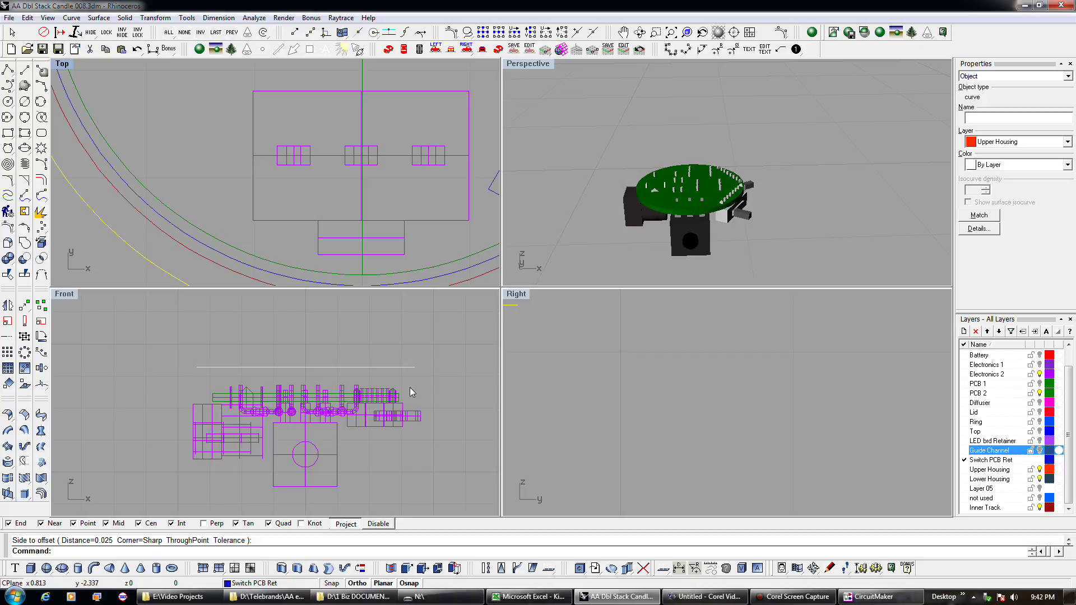
pyautogui.scroll(3, 409, 388)
pyautogui.moveTo(438, 369); pyautogui.dragTo(352, 327)
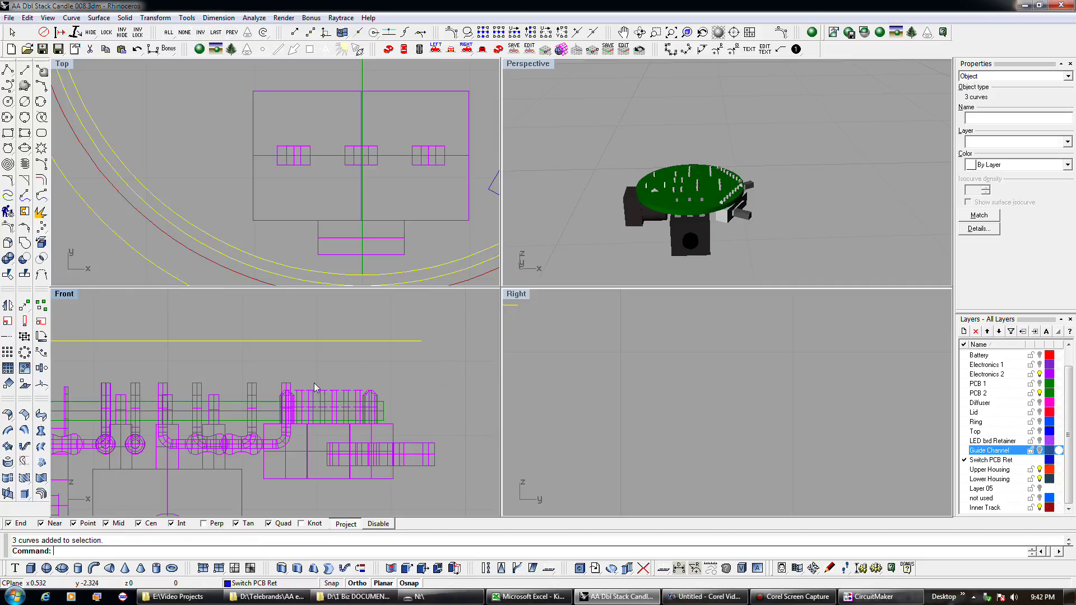
pyautogui.click(24, 306)
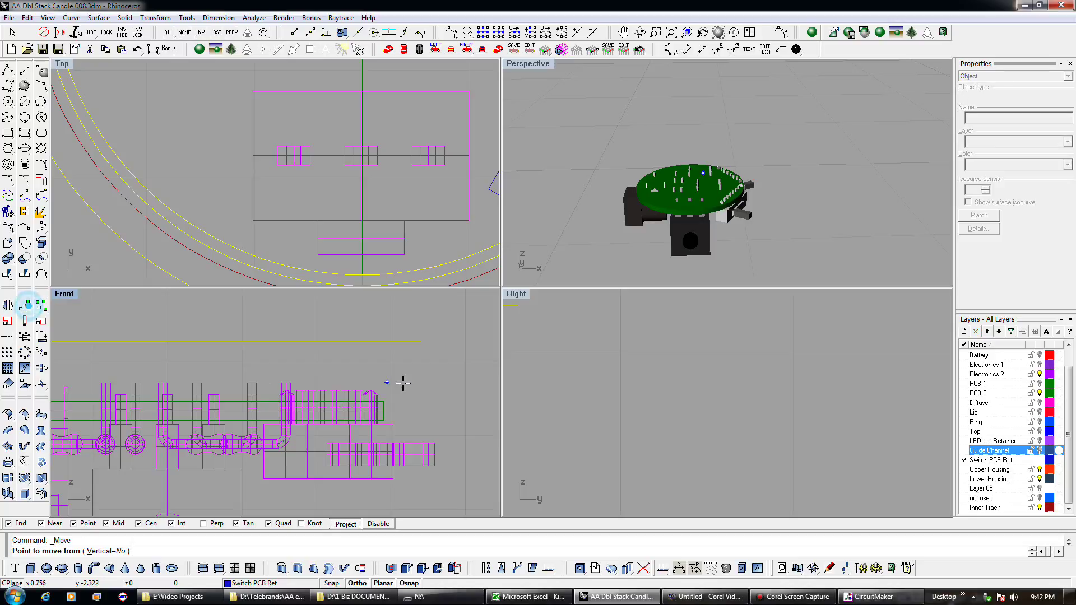
pyautogui.click(421, 341)
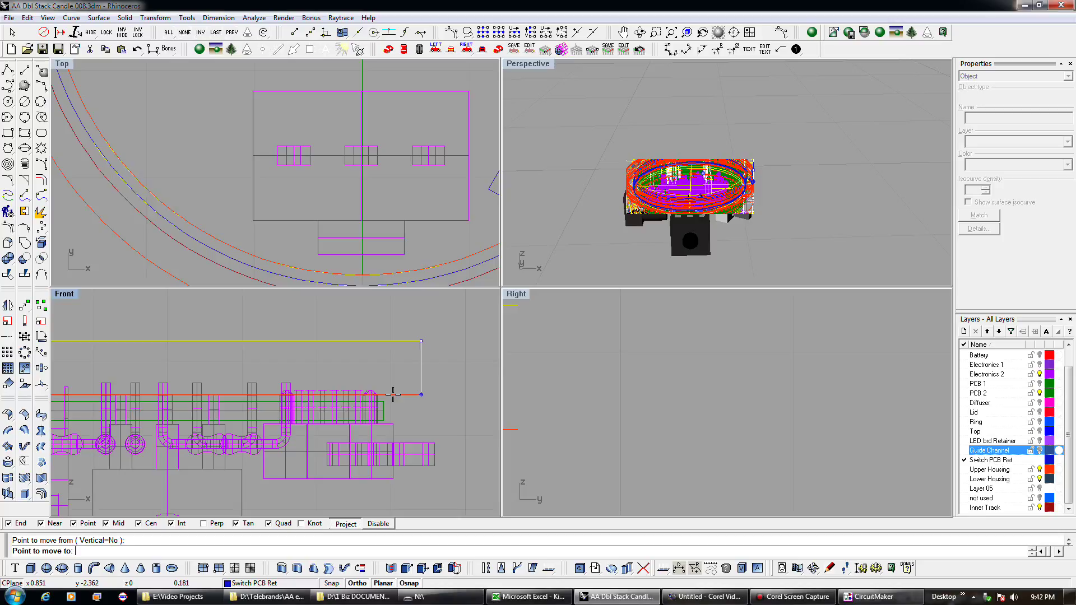
pyautogui.click(393, 395)
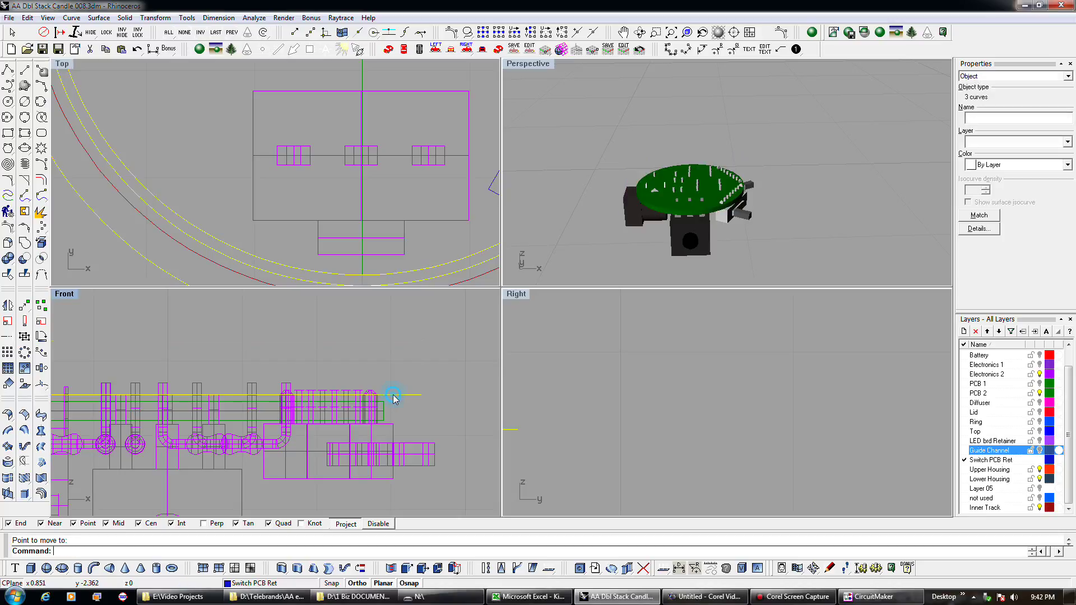
pyautogui.scroll(-5, 449, 382)
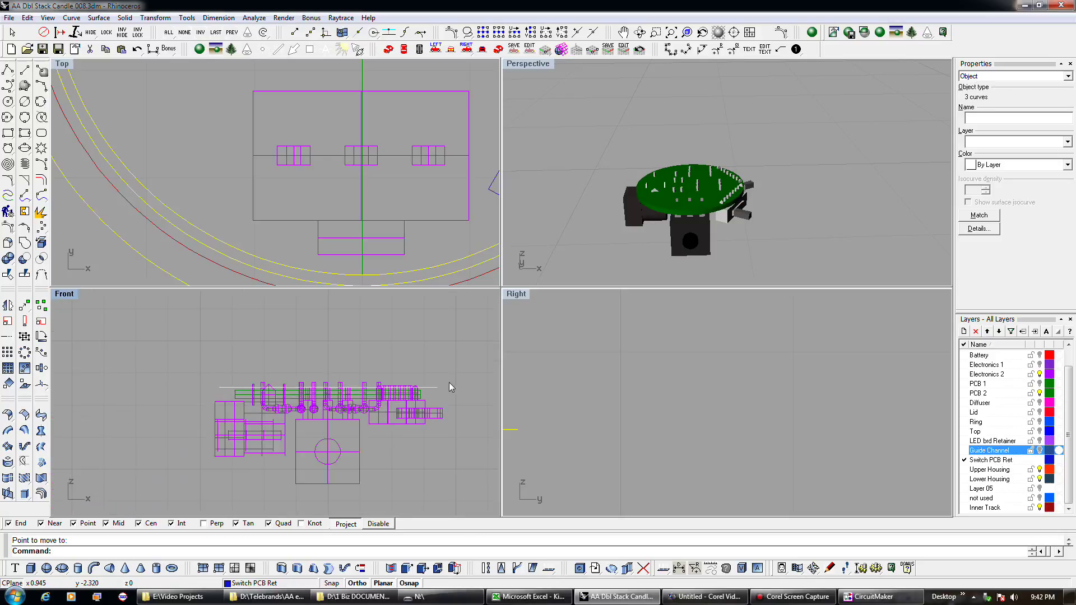
pyautogui.scroll(5, 449, 383)
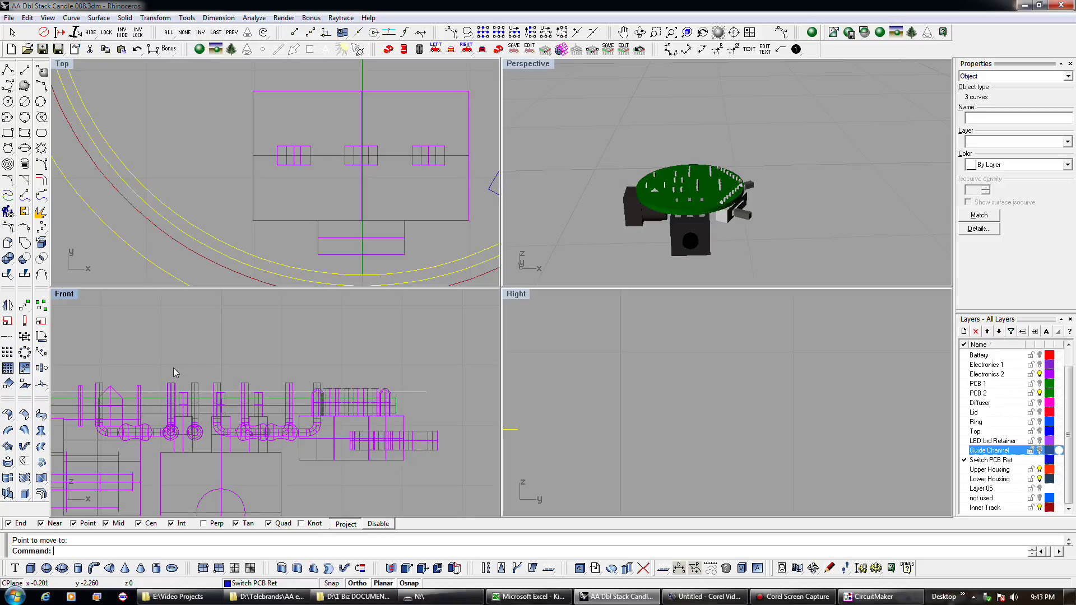
pyautogui.click(436, 391)
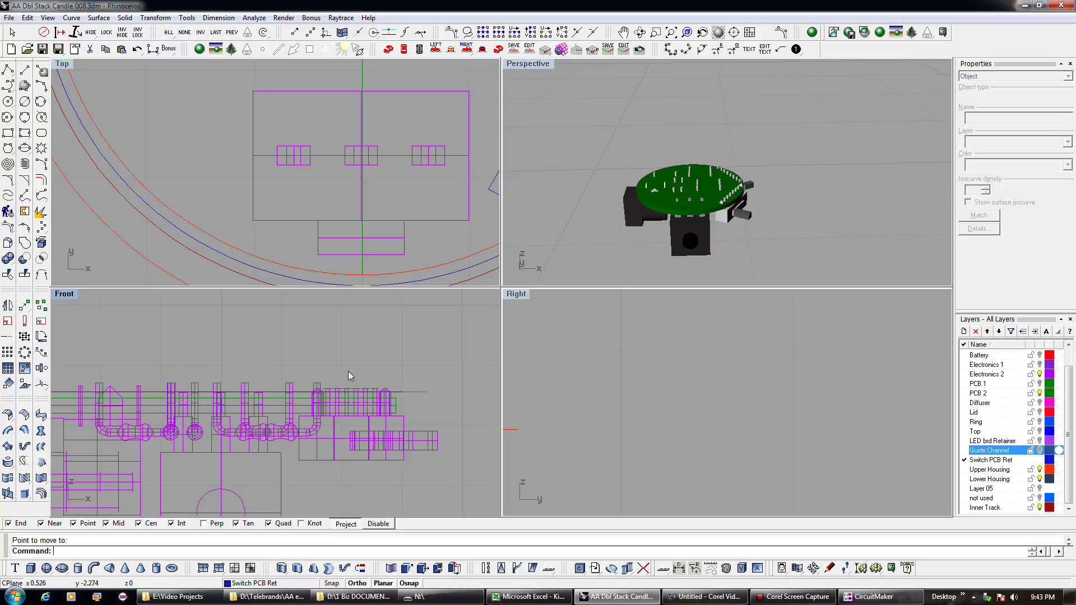
# Step: Draw a rectangle in the top view tracing the body outline of the lower three-lead switch component from corner to corner
pyautogui.scroll(-3, 212, 260)
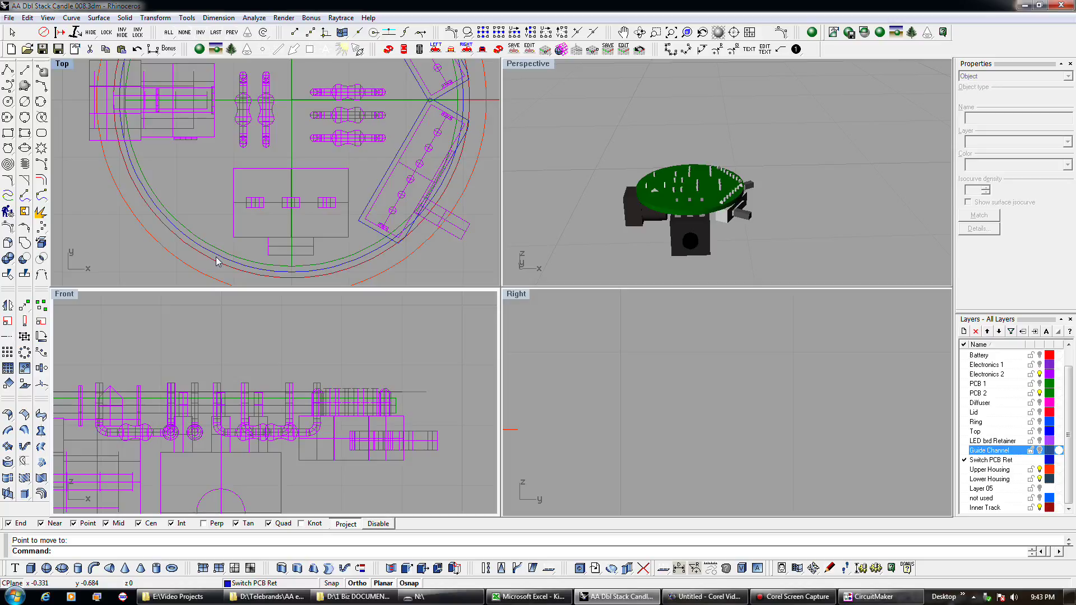
pyautogui.click(8, 70)
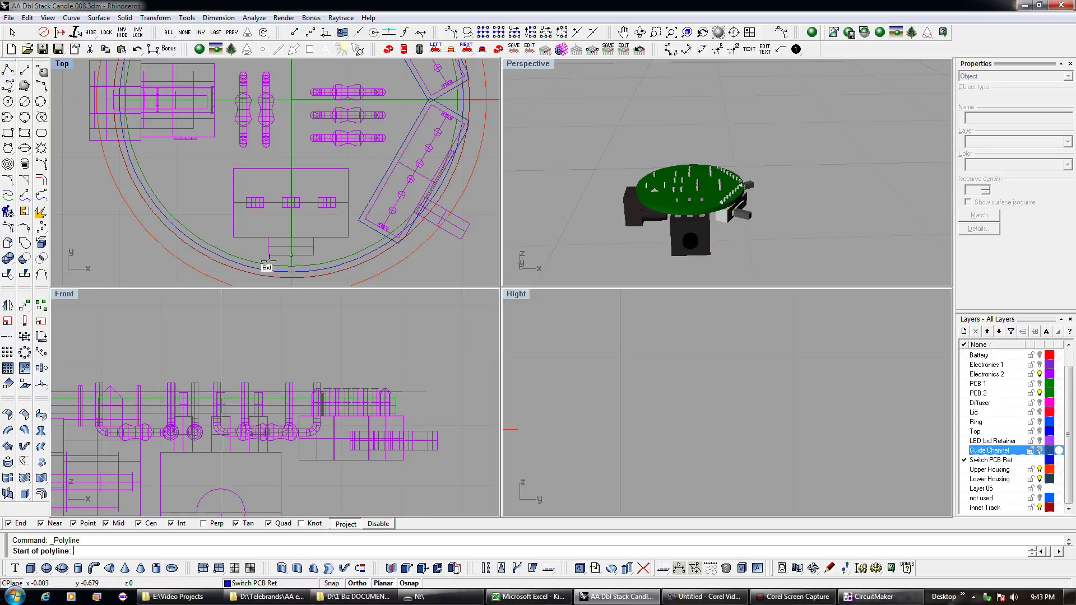
pyautogui.press('Escape')
pyautogui.click(233, 188)
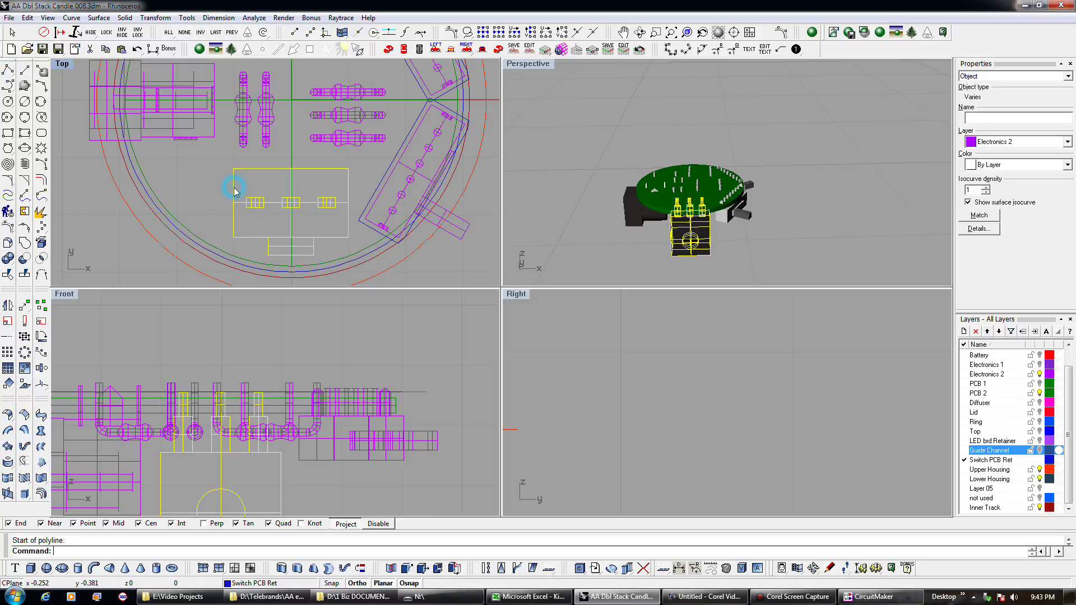
pyautogui.click(8, 133)
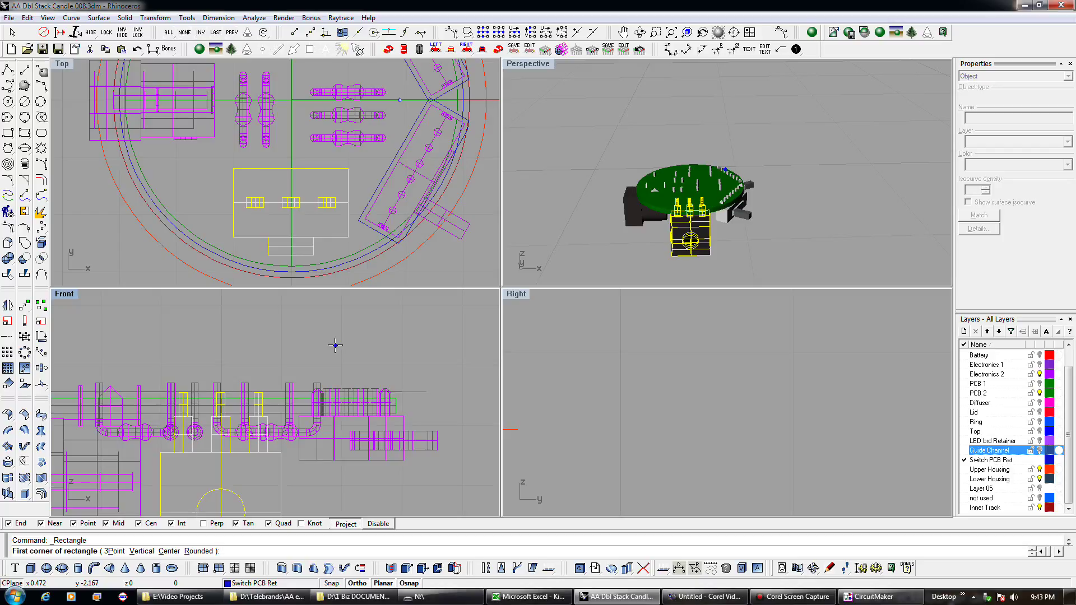
pyautogui.click(233, 168)
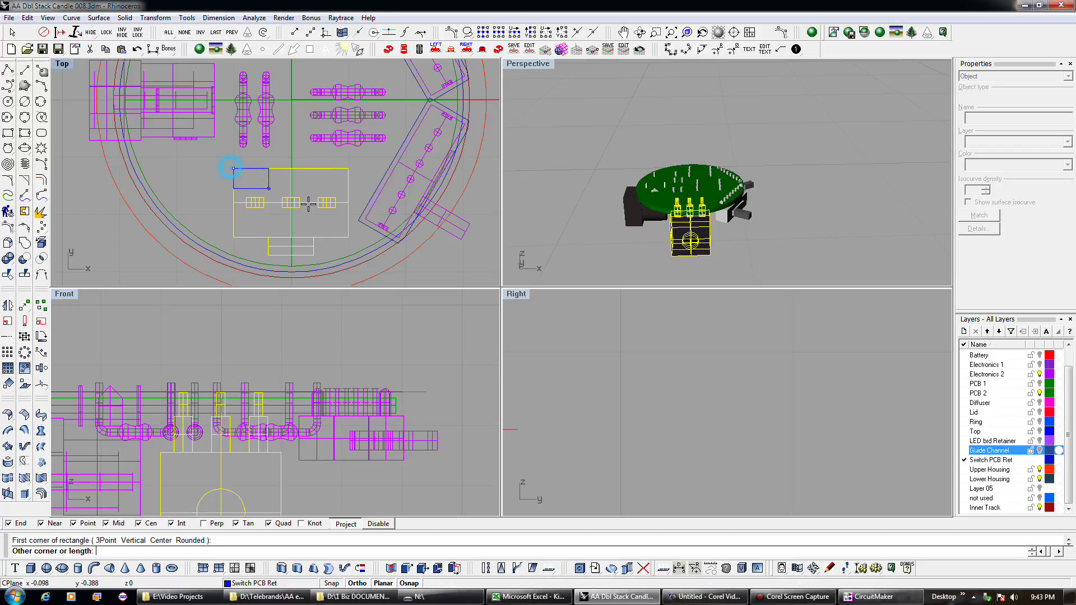
pyautogui.click(350, 240)
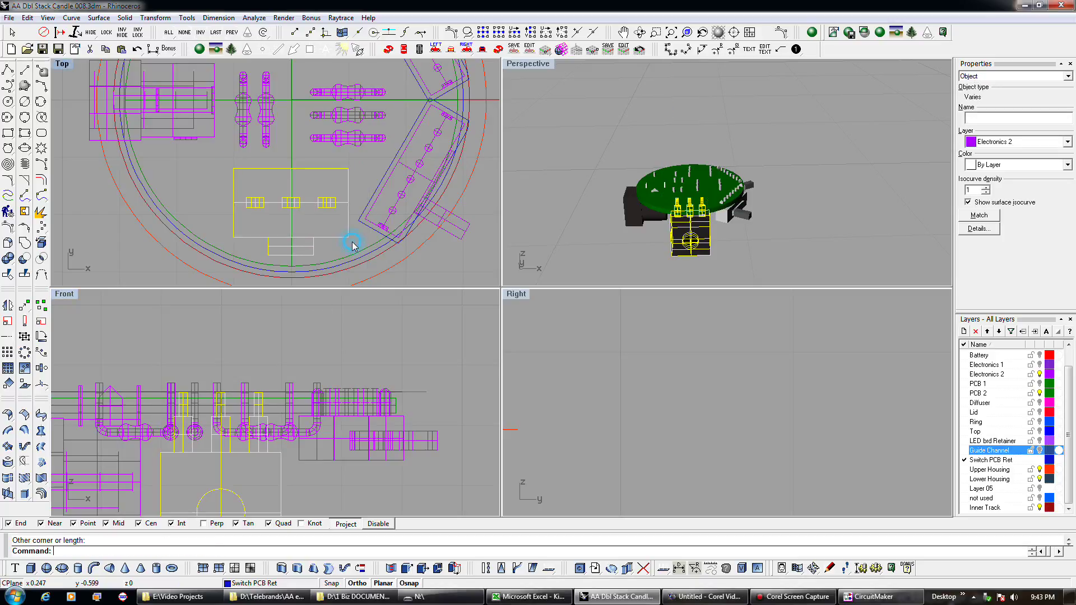
pyautogui.click(41, 179)
pyautogui.click(233, 191)
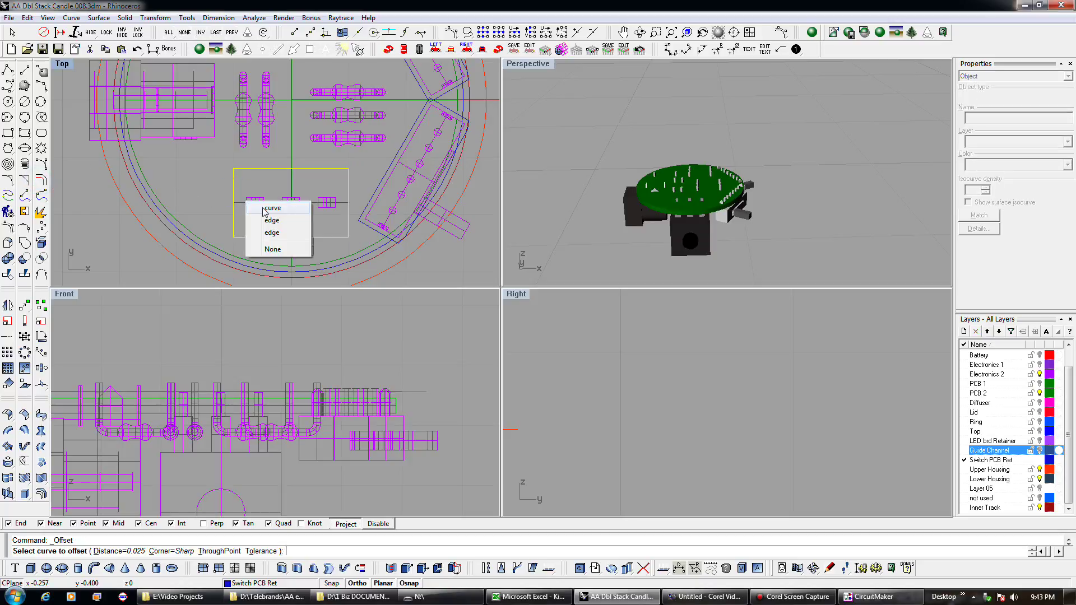
pyautogui.click(312, 359)
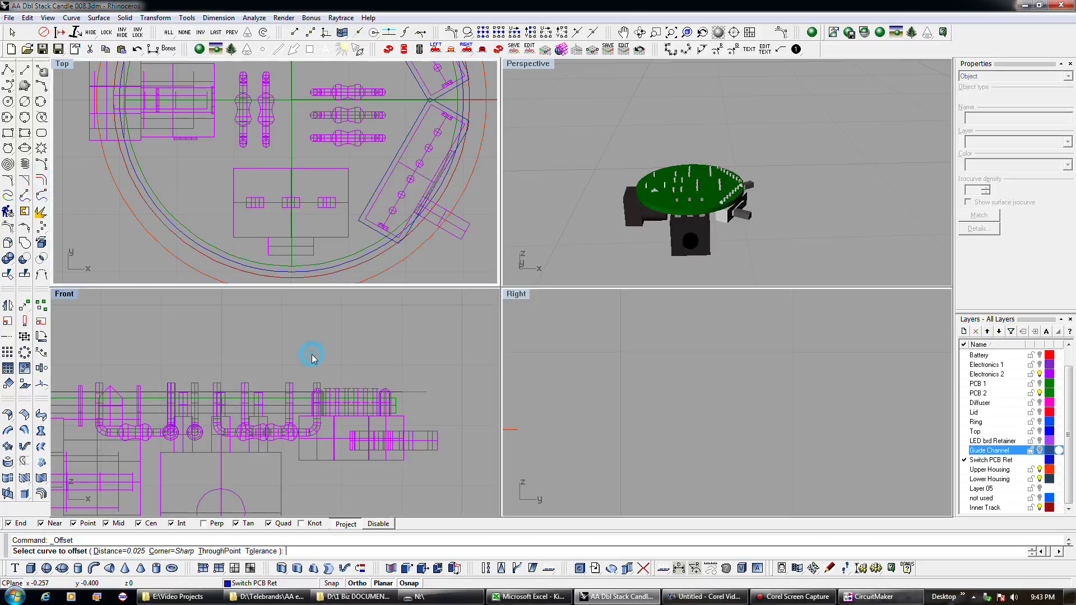
pyautogui.click(336, 233)
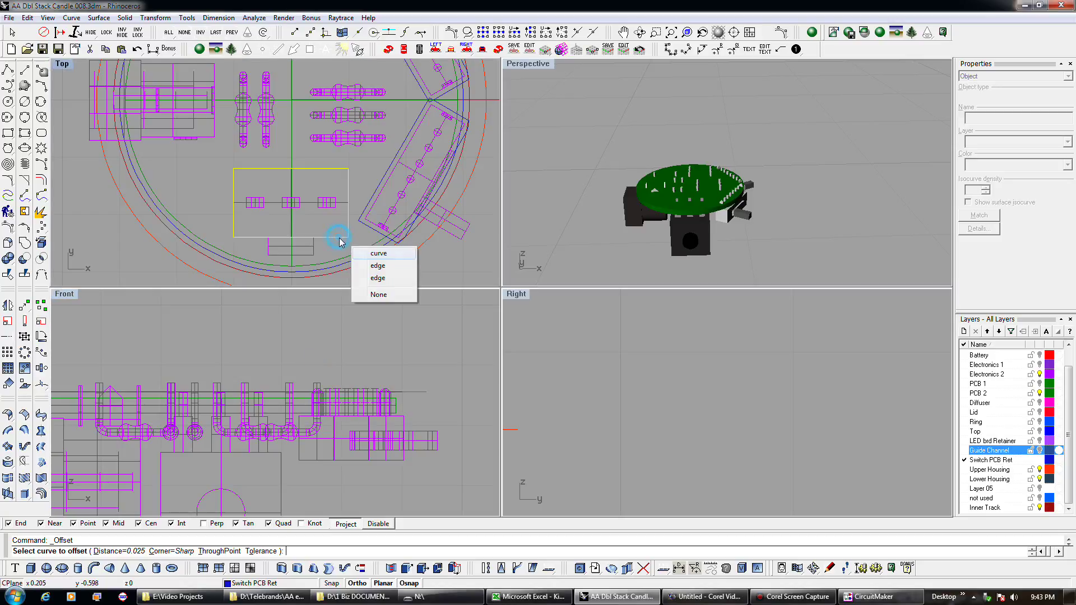
pyautogui.click(369, 249)
pyautogui.click(355, 233)
# Step: Move the three-lead component's rectangle straight down in the front view to the level of the two angled component outlines
pyautogui.click(361, 232)
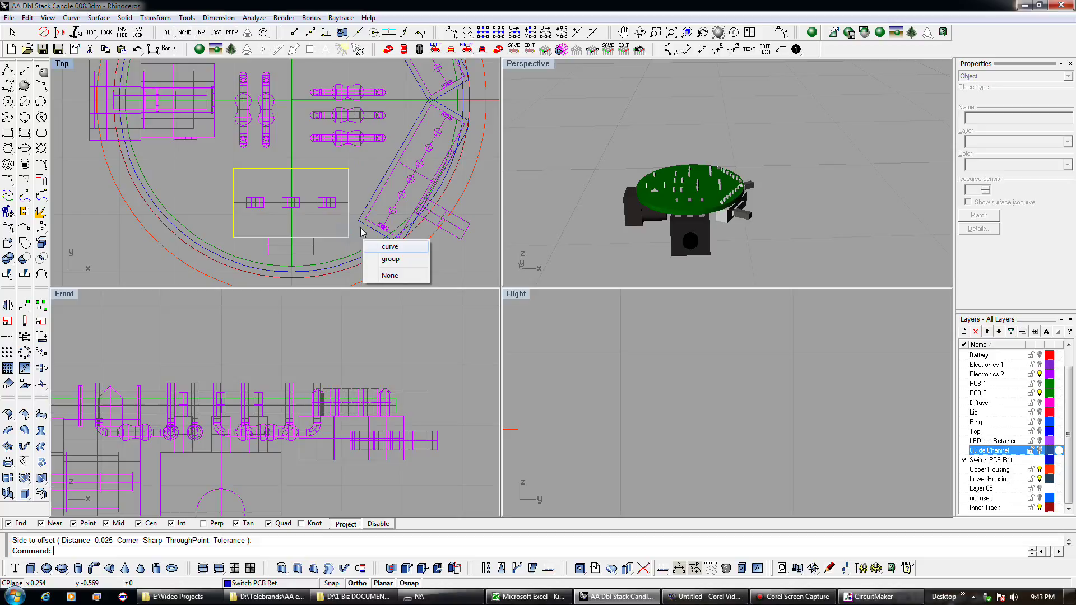
pyautogui.click(388, 246)
pyautogui.keyDown('shift'); pyautogui.click(424, 99); pyautogui.keyUp('shift')
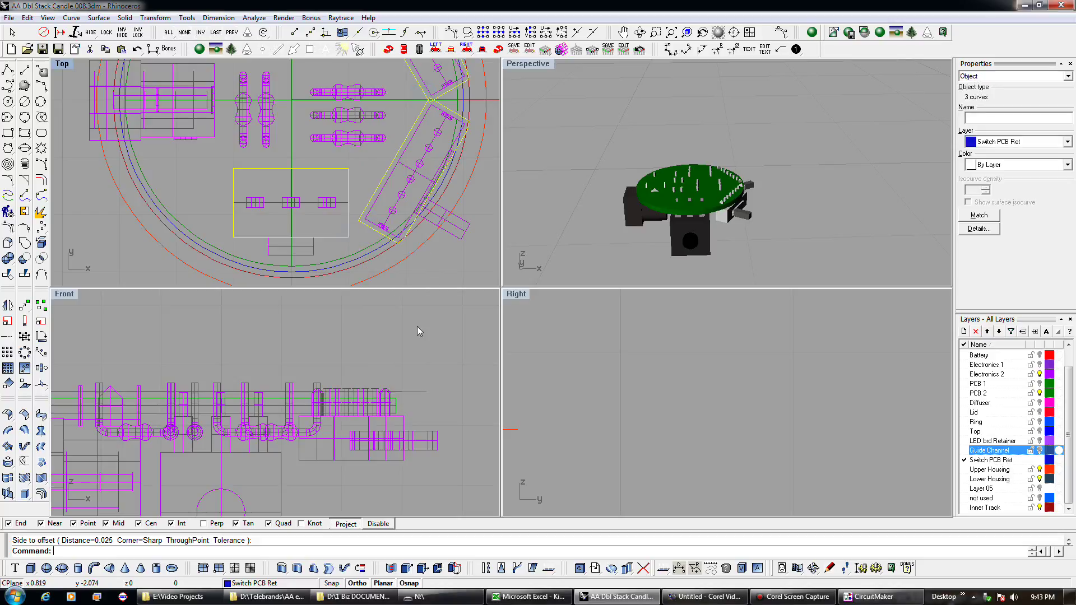
pyautogui.scroll(-10, 392, 381)
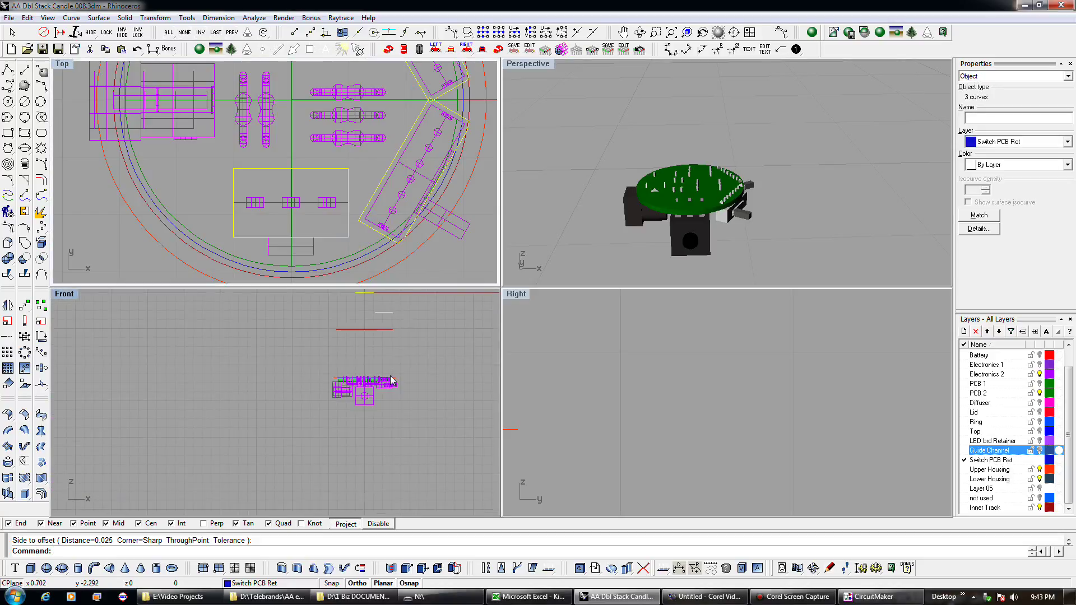
pyautogui.scroll(2, 387, 328)
pyautogui.scroll(1, 386, 329)
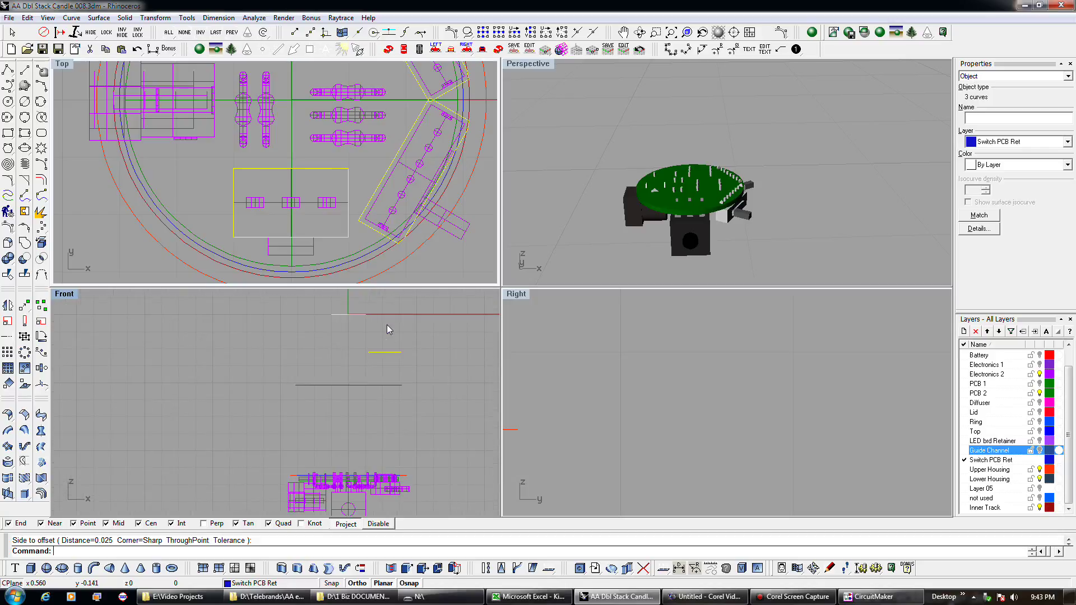
pyautogui.keyDown('ctrl'); pyautogui.click(332, 314); pyautogui.keyUp('ctrl')
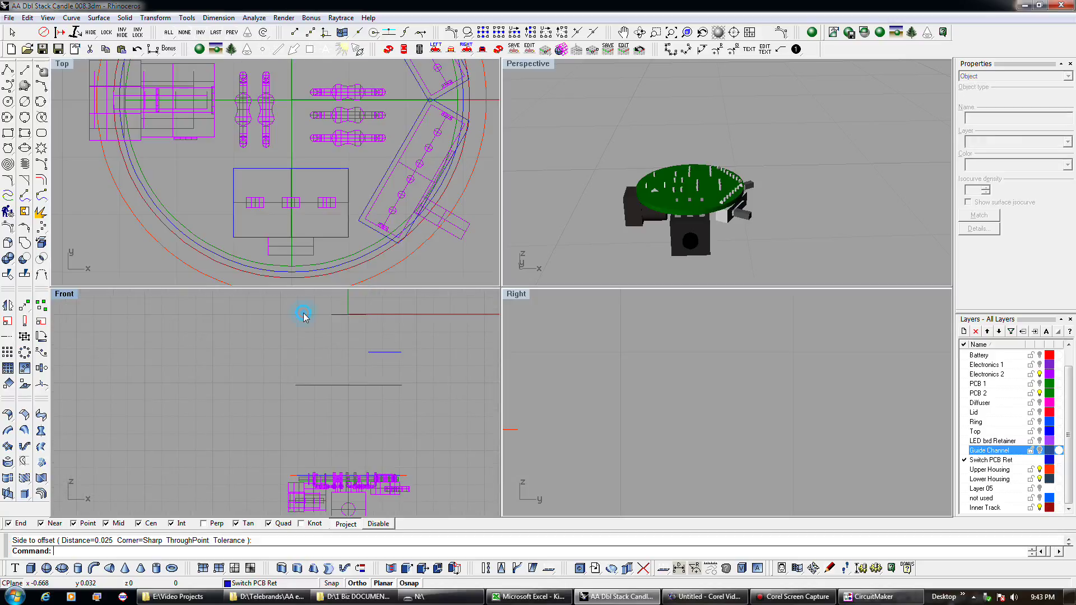
pyautogui.click(8, 305)
pyautogui.click(365, 315)
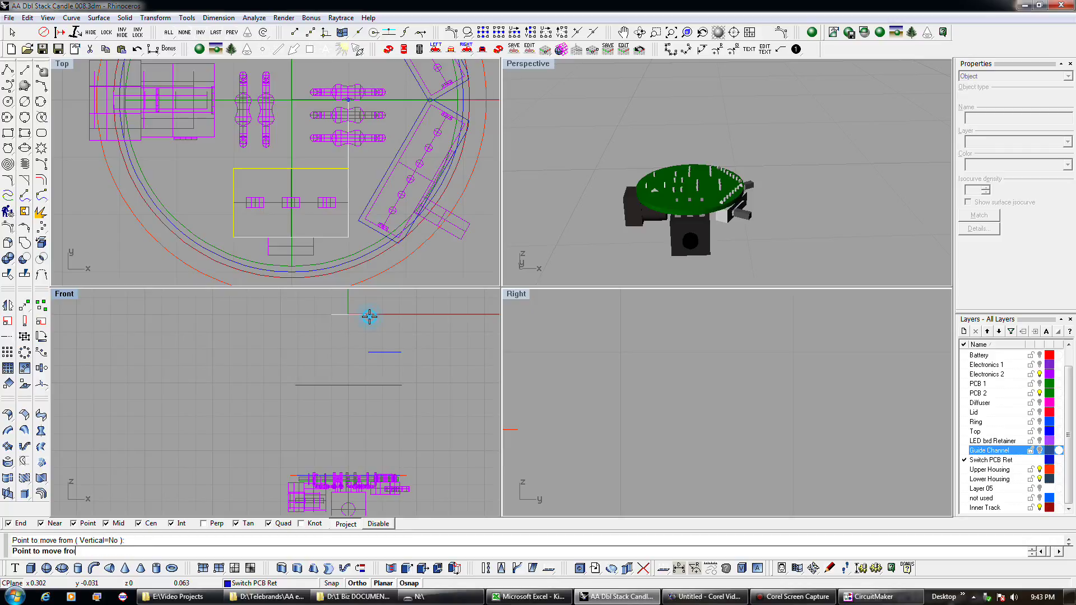
pyautogui.click(368, 357)
# Step: Move the rectangle and the two angled component outlines together straight down in the front view to the housing circles just above the switch PCB
pyautogui.moveTo(314, 345); pyautogui.dragTo(421, 357)
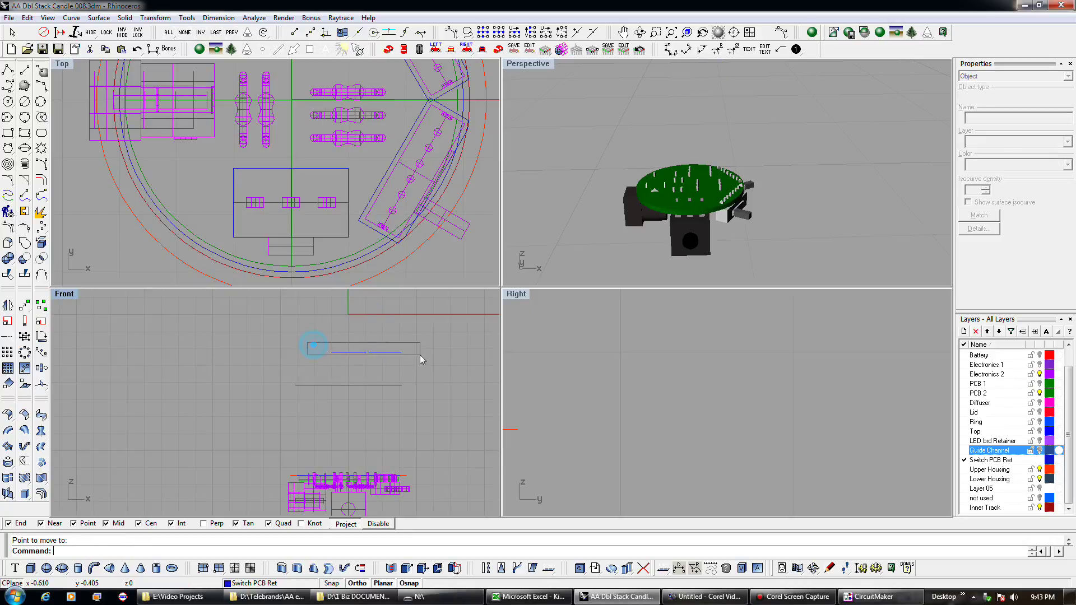
pyautogui.press('Return')
pyautogui.click(400, 353)
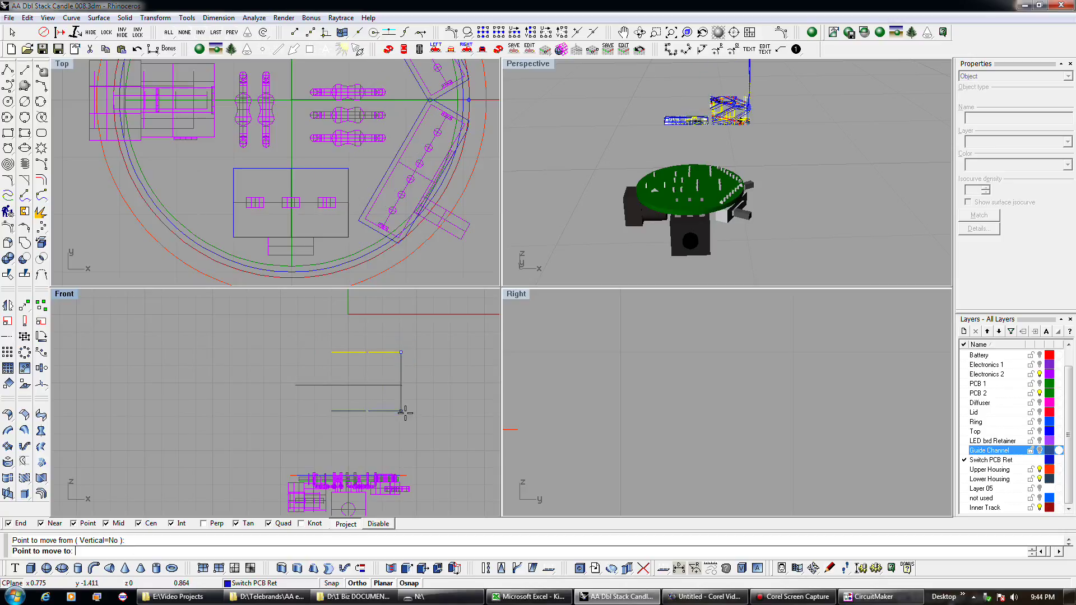
pyautogui.moveTo(401, 449); pyautogui.dragTo(404, 377, button='right')
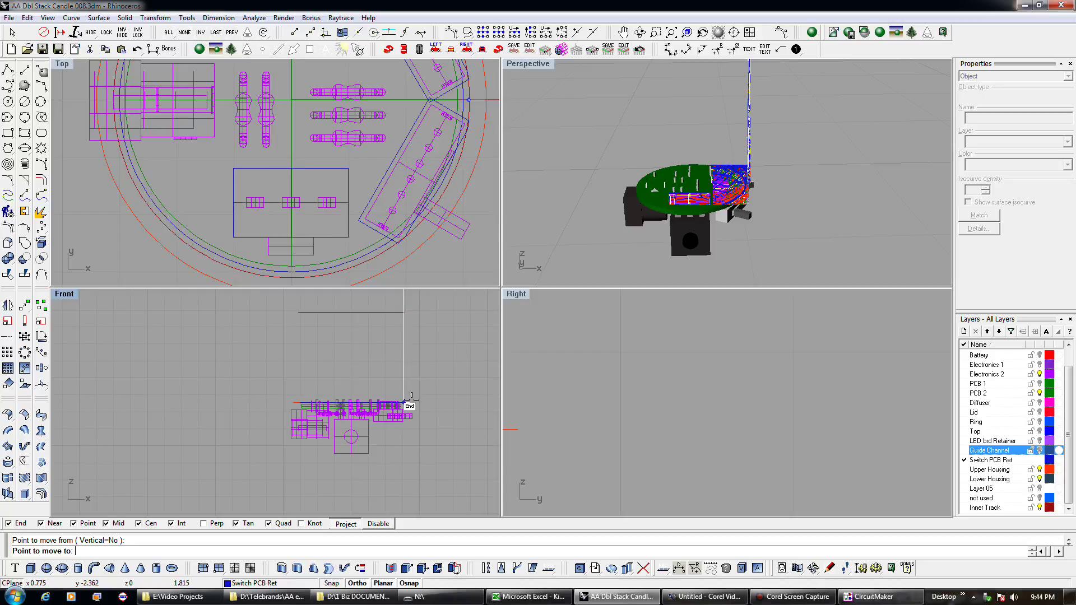
pyautogui.click(412, 398)
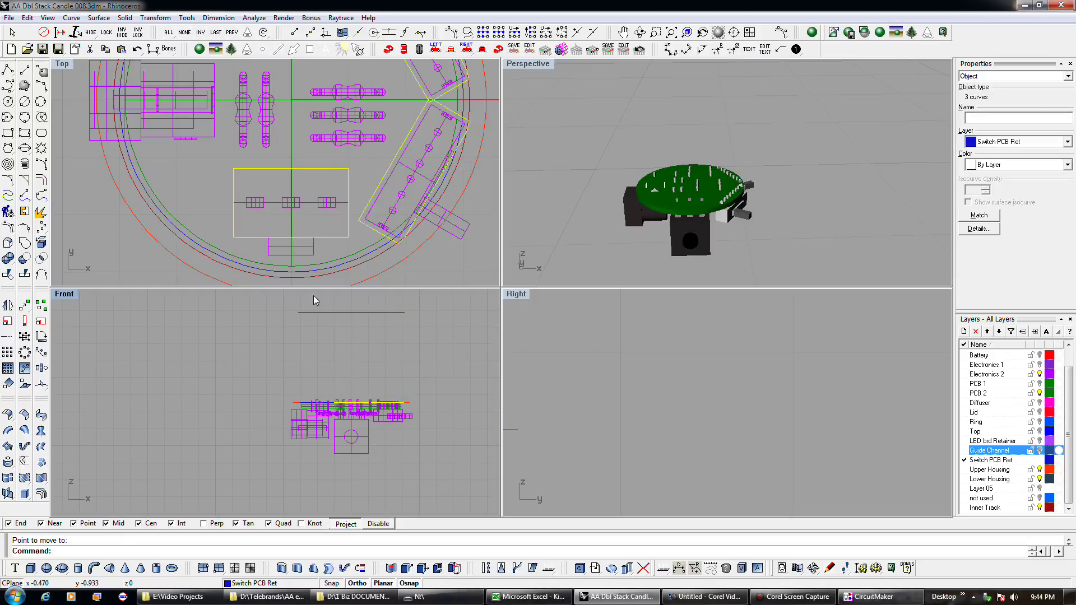
pyautogui.click(214, 220)
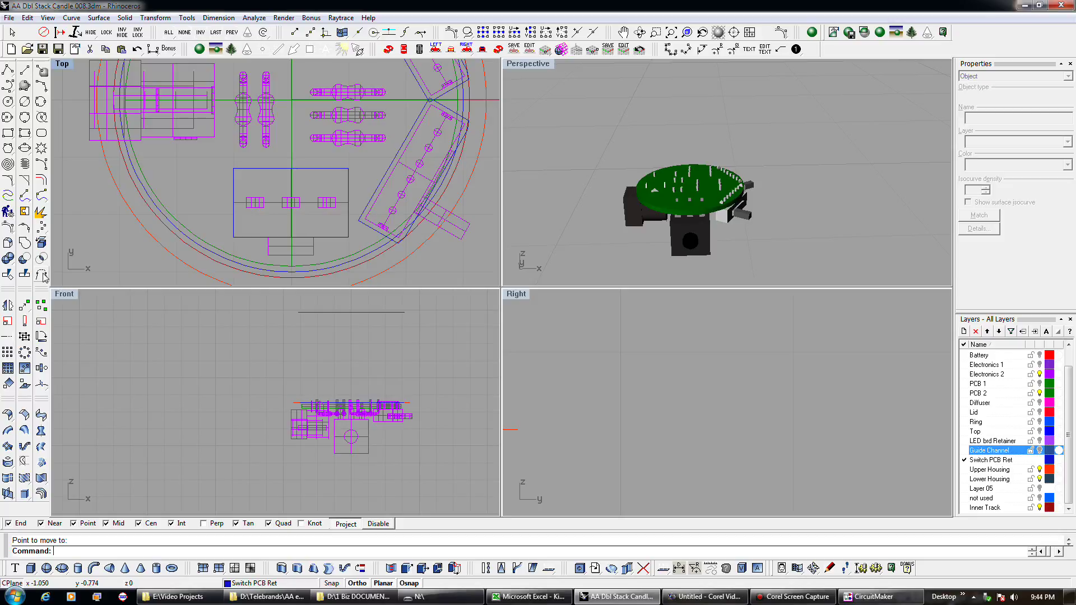
# Step: Offset the three-lead component's rectangle outward by 0.038 in the top view
pyautogui.click(41, 180)
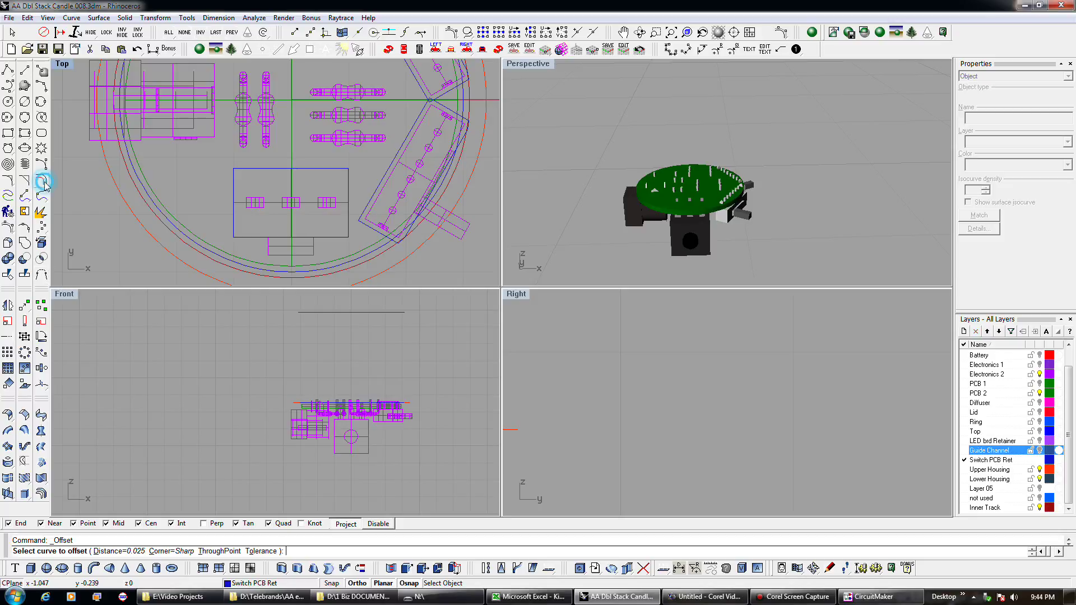
pyautogui.click(231, 196)
pyautogui.click(268, 211)
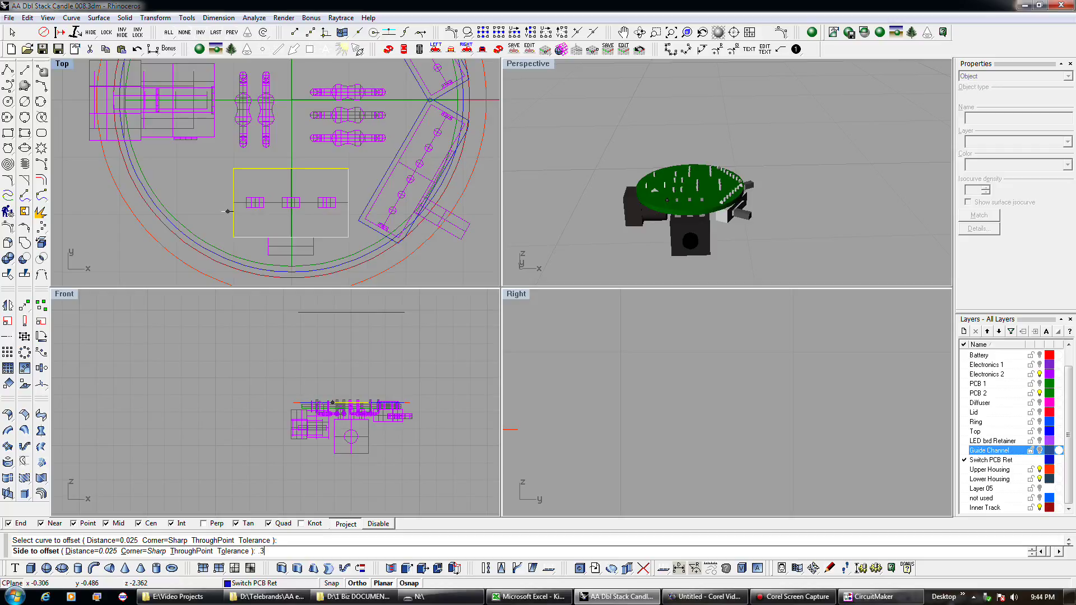
pyautogui.write('.038')
pyautogui.press('Return')
pyautogui.click(222, 211)
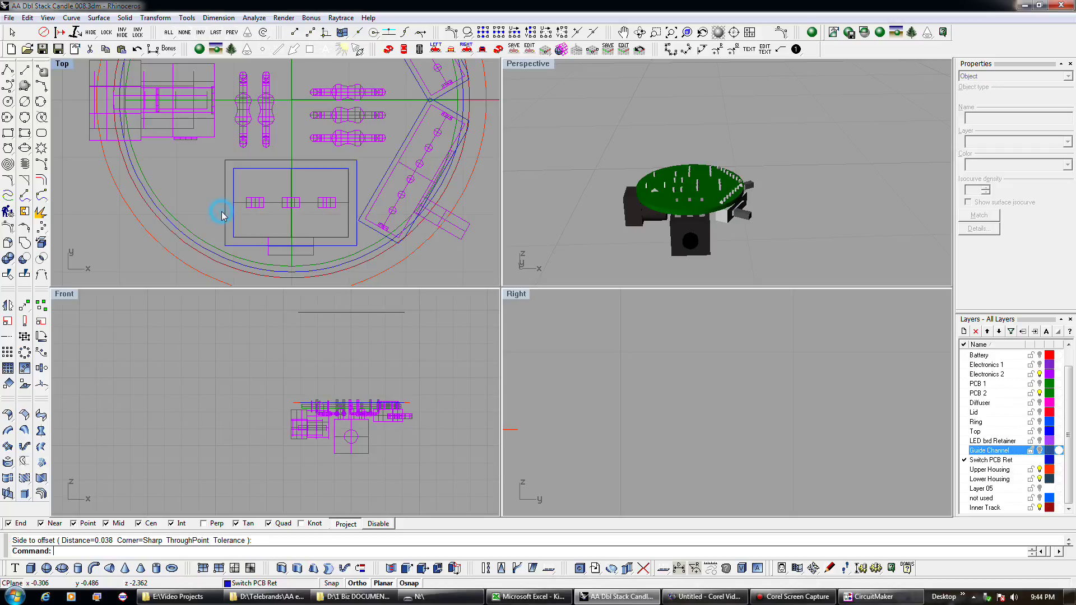
# Step: Offset the 0.038 offset rectangle around the three-lead component outward by 0.063
pyautogui.click(378, 185)
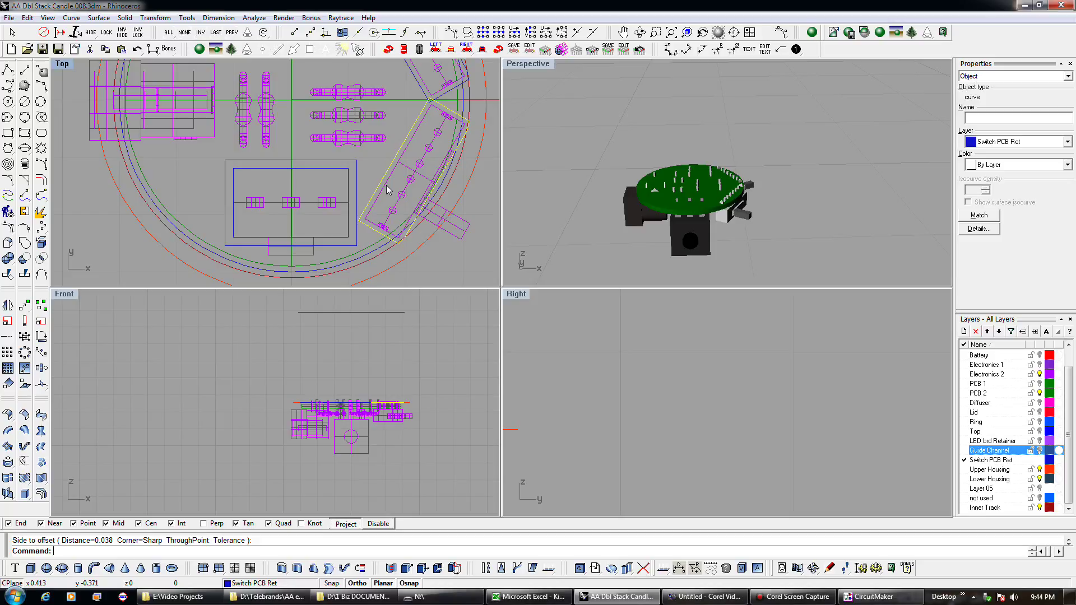
pyautogui.click(226, 193)
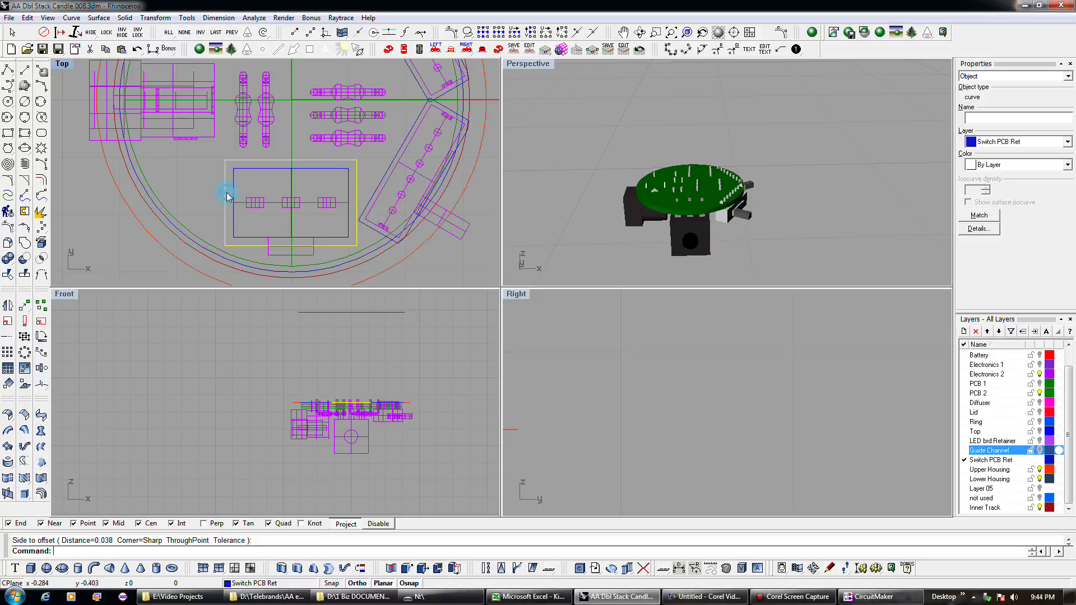
pyautogui.click(41, 181)
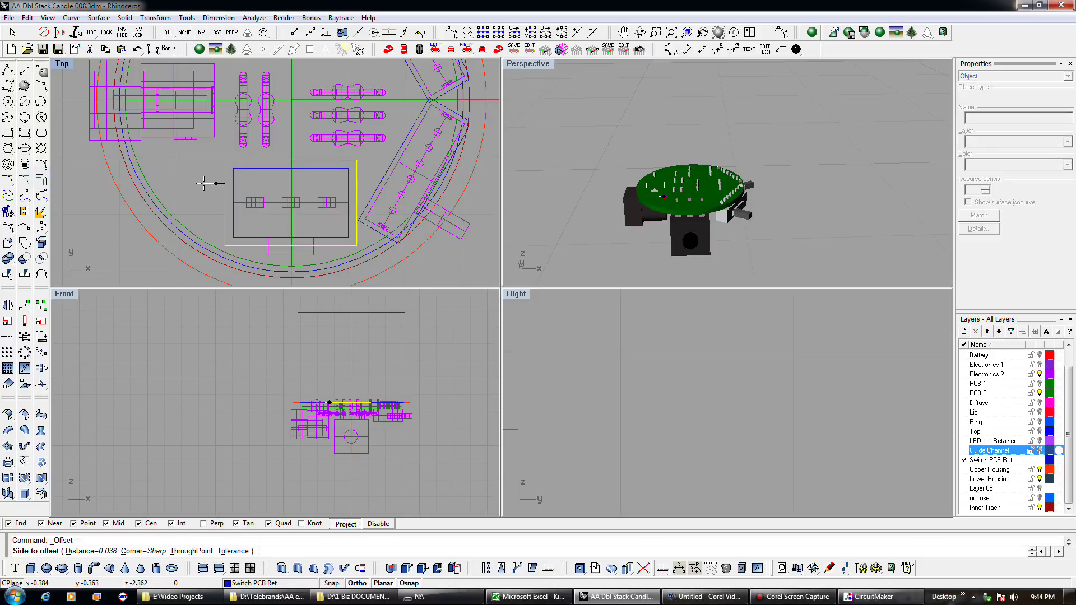
pyautogui.write('.063')
pyautogui.press('Return')
pyautogui.click(203, 182)
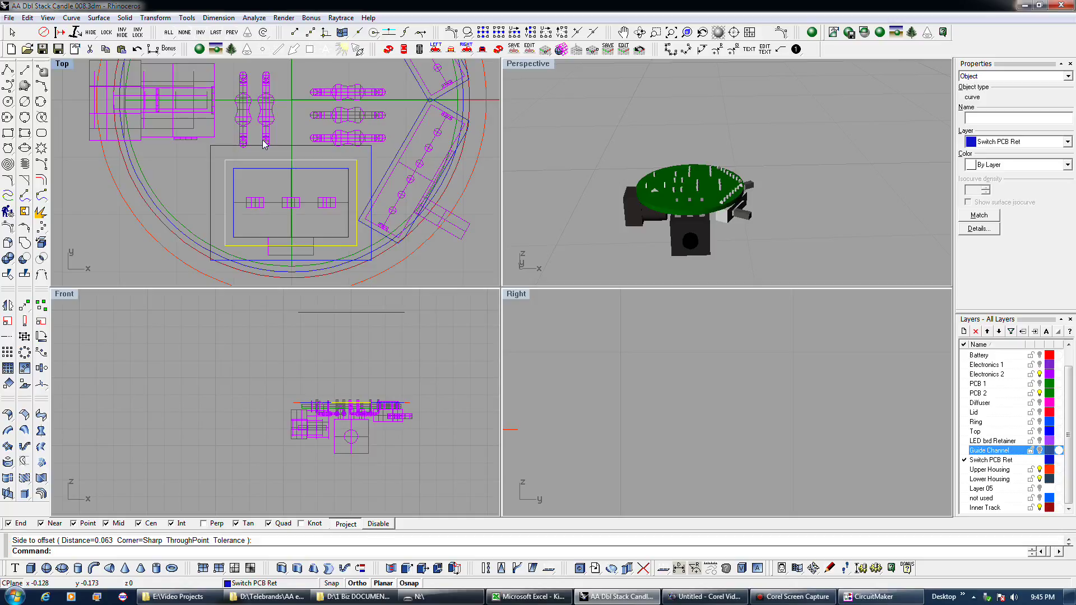
# Step: Move the two vertical resistors slightly upward in the top view, clear of the outermost rectangle around the three-lead component
pyautogui.moveTo(265, 145); pyautogui.dragTo(260, 187, button='right')
pyautogui.click(261, 171)
pyautogui.keyDown('shift'); pyautogui.click(243, 166); pyautogui.keyUp('shift')
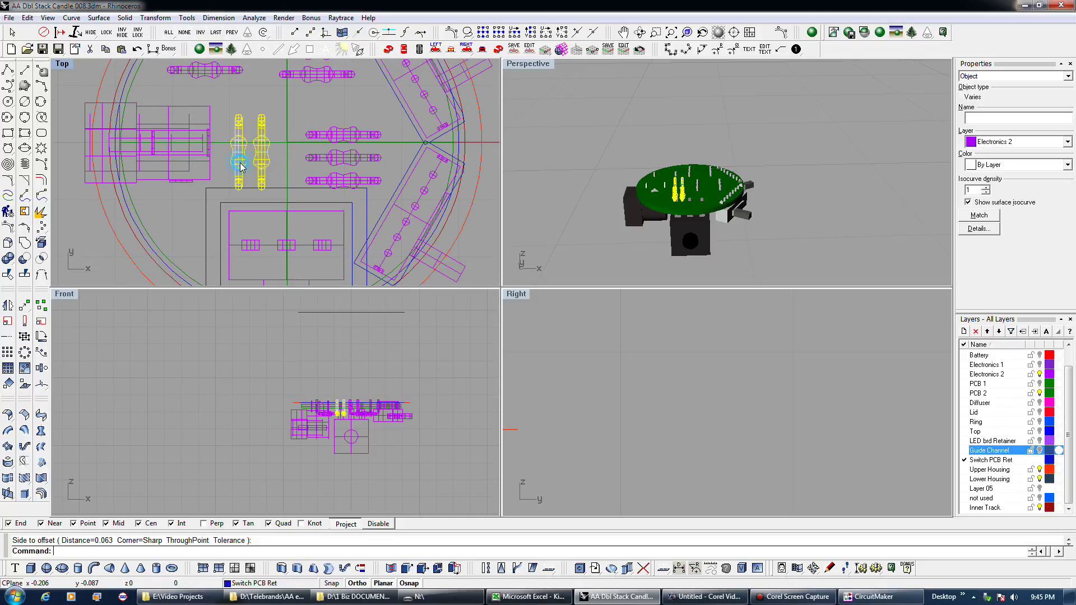
pyautogui.moveTo(242, 166); pyautogui.dragTo(242, 153)
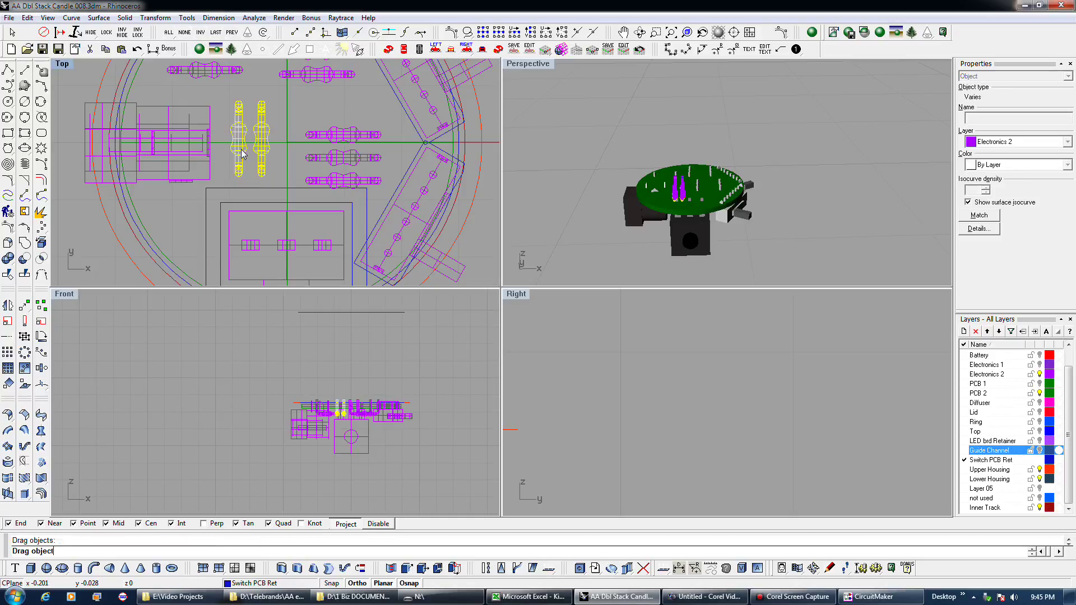
# Step: Move the three horizontal resistors together slightly upward in the top view, away from the three-lead component's outermost rectangle
pyautogui.click(335, 138)
pyautogui.keyDown('shift'); pyautogui.click(335, 157); pyautogui.keyUp('shift')
pyautogui.keyDown('shift'); pyautogui.click(338, 181); pyautogui.keyUp('shift')
pyautogui.moveTo(339, 181); pyautogui.dragTo(338, 172)
pyautogui.moveTo(388, 214); pyautogui.dragTo(388, 179, button='right')
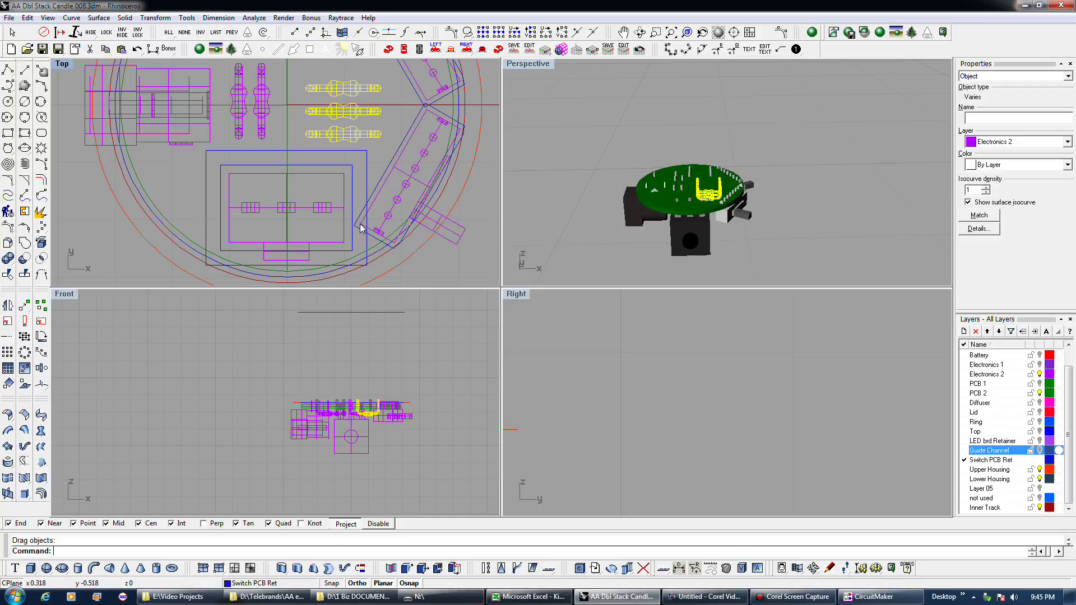
pyautogui.click(330, 252)
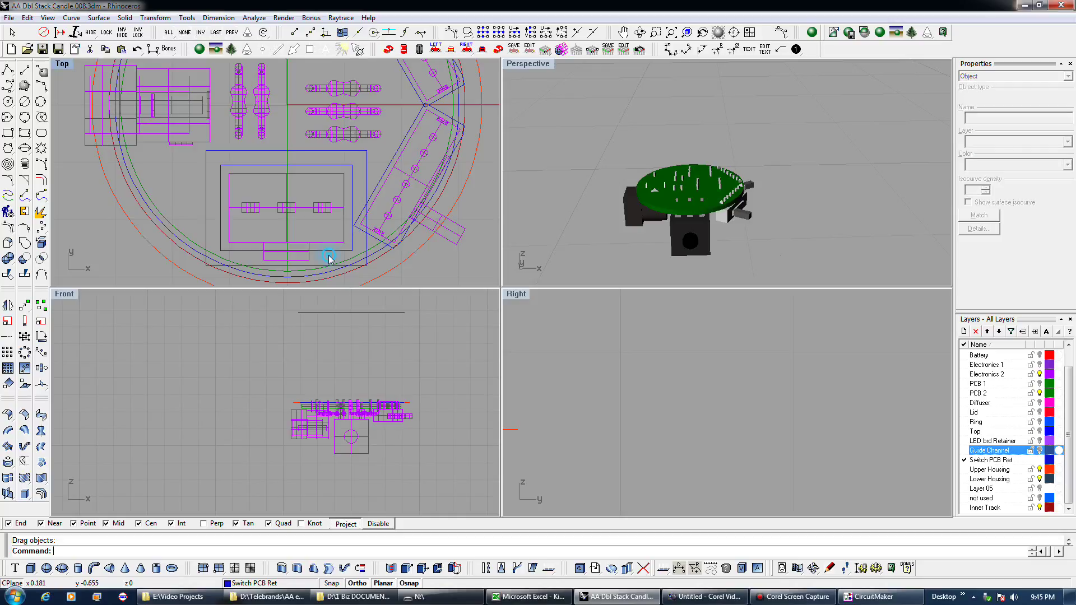
pyautogui.click(38, 271)
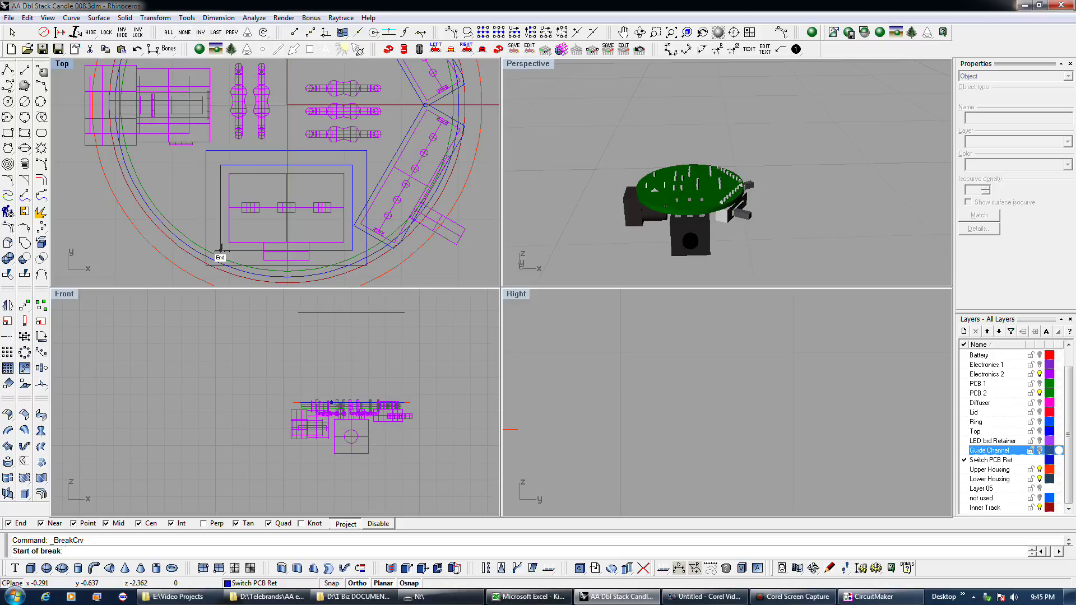
pyautogui.press('Escape')
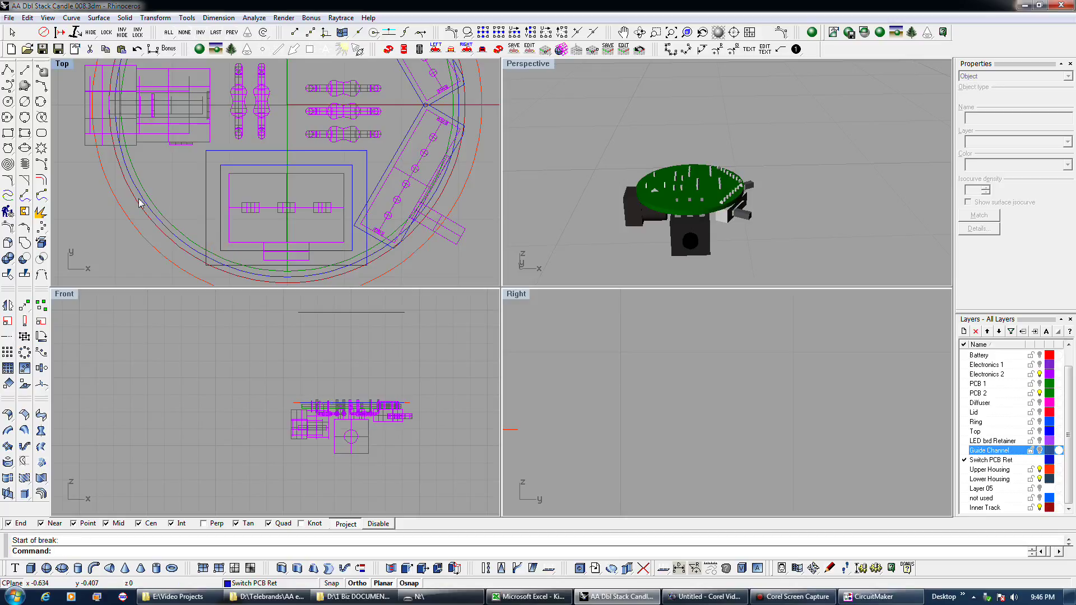
# Step: Offset the three-lead component's body rectangle outward by 0.03 and delete the 0.038 offset rectangle
pyautogui.click(41, 180)
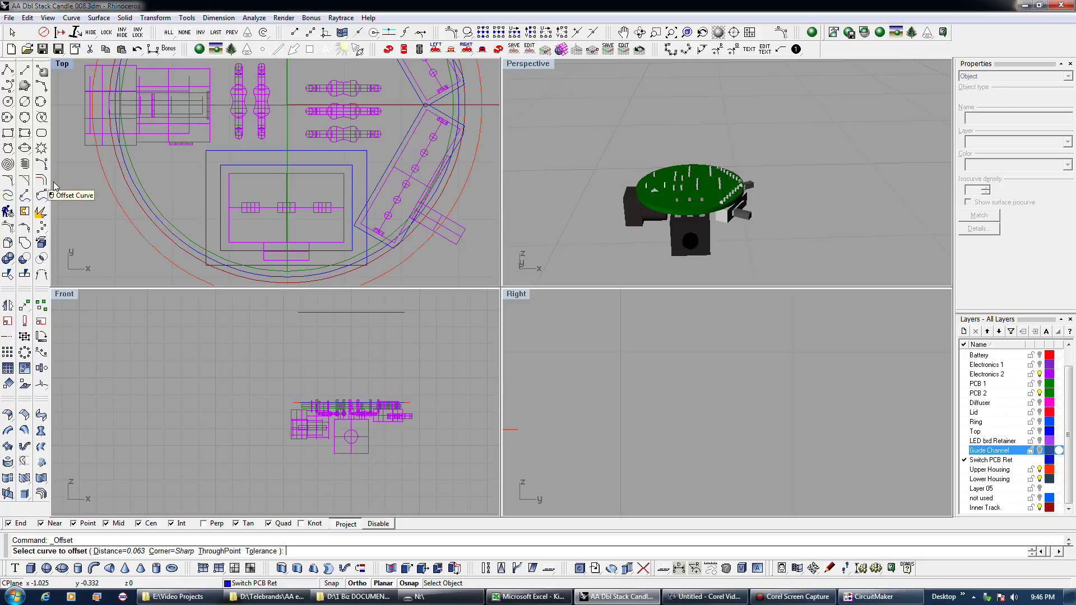
pyautogui.click(230, 236)
pyautogui.click(268, 248)
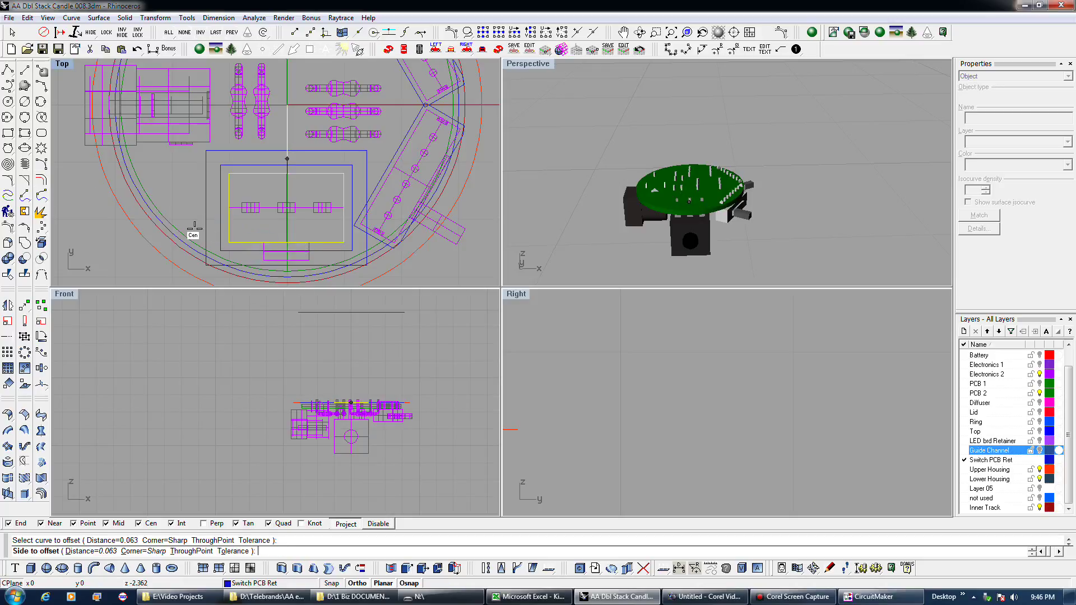
pyautogui.write('.03')
pyautogui.press('Return')
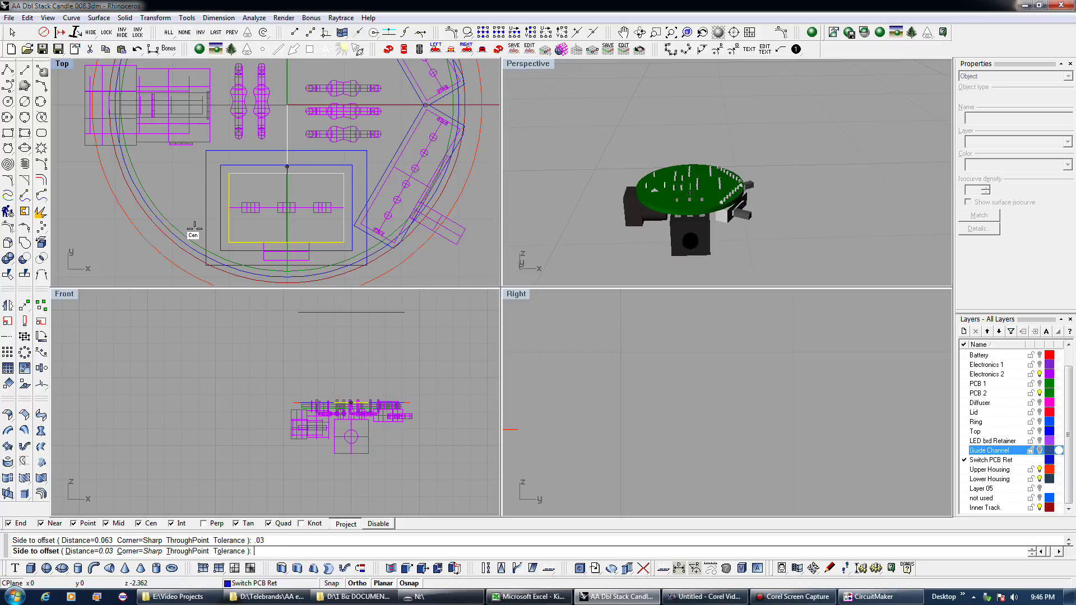
pyautogui.click(194, 227)
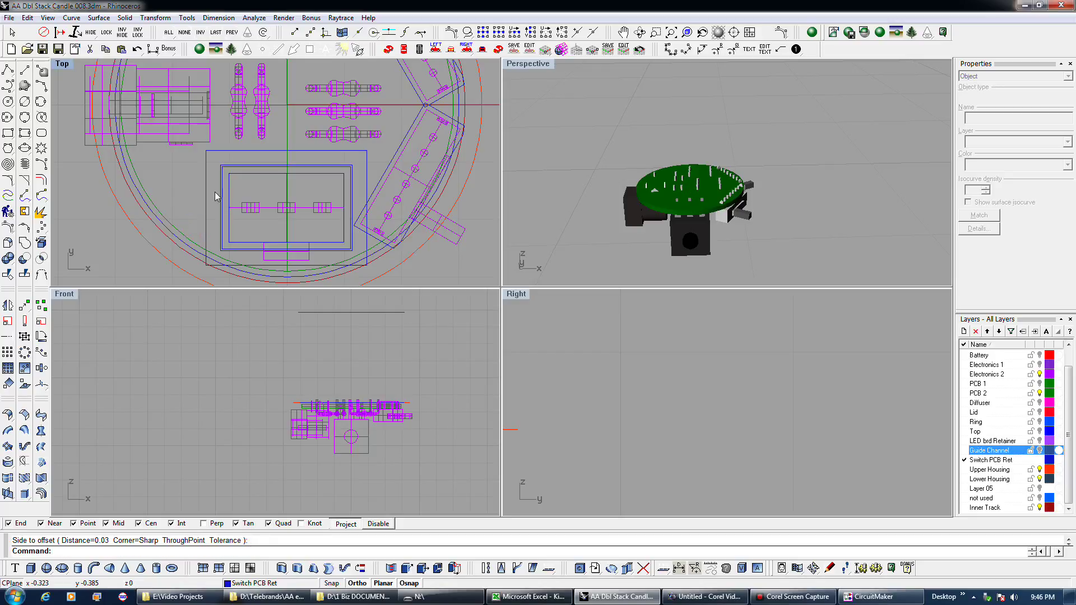
pyautogui.click(227, 166)
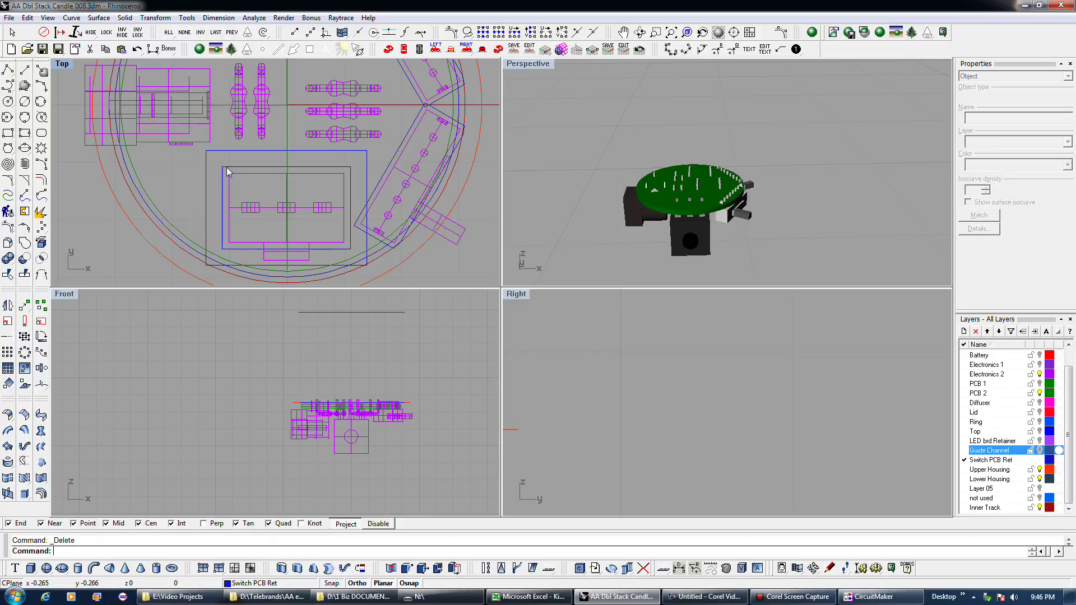
# Step: Offset the 0.03 offset rectangle around the three-lead component outward by 0.055
pyautogui.press('Return')
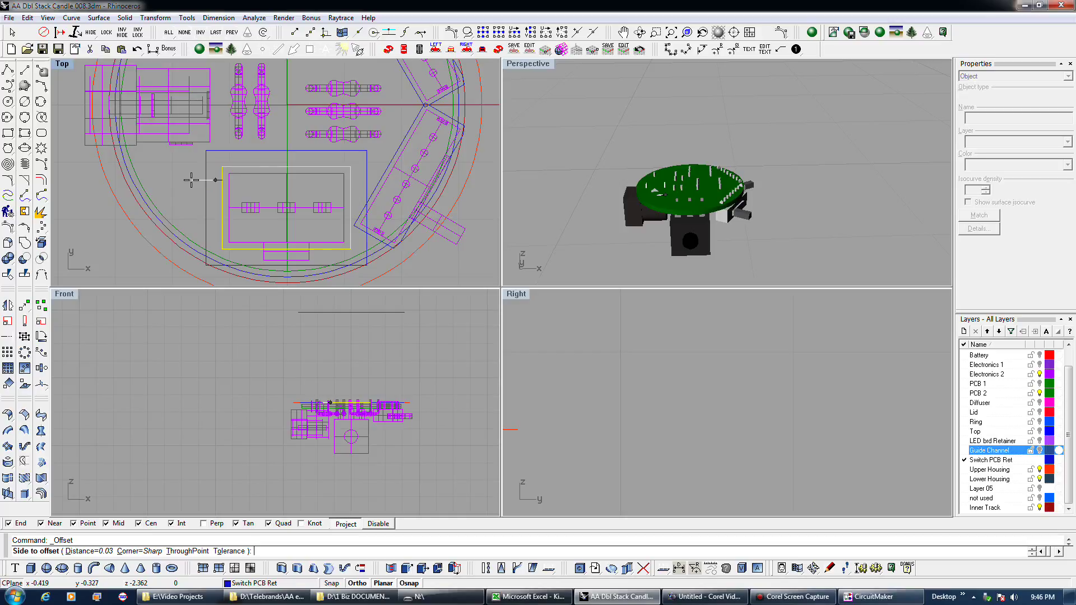
pyautogui.write('.055')
pyautogui.press('Return')
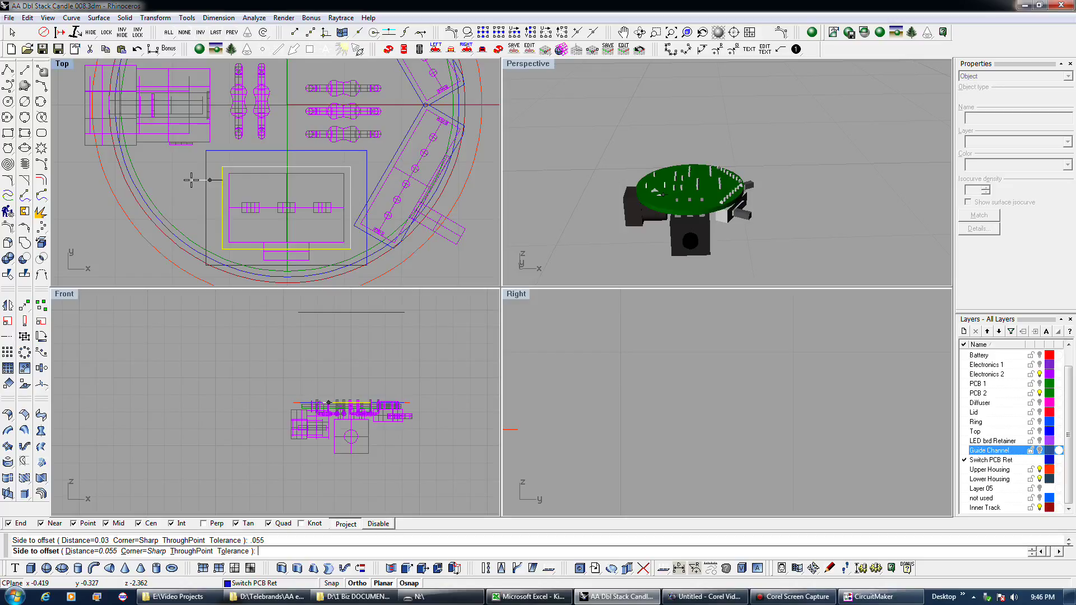
pyautogui.click(191, 179)
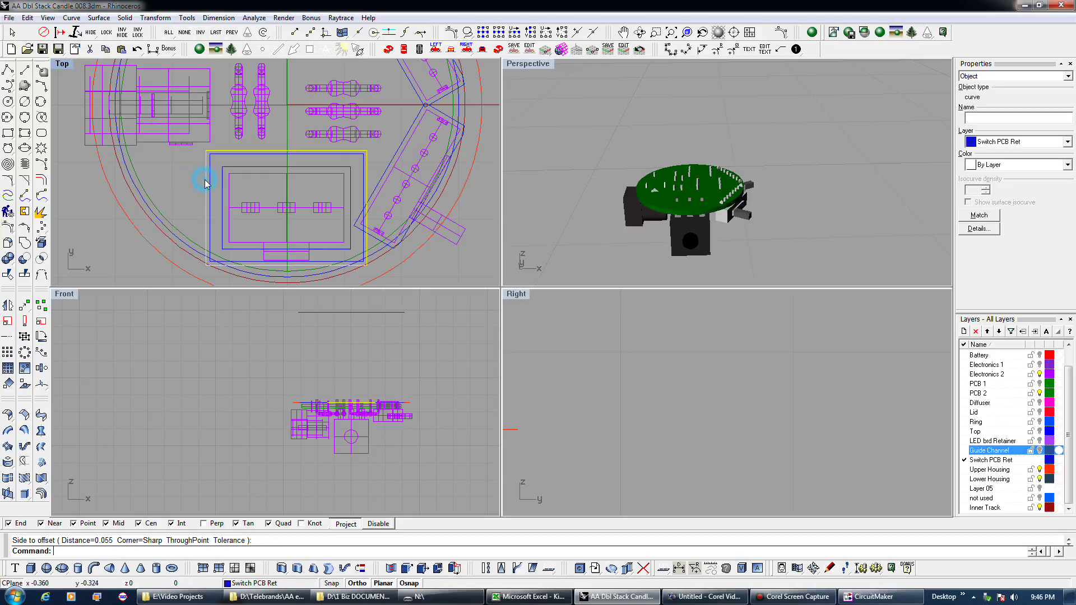
# Step: Delete the larger old outermost rectangle around the three-lead component and save the model incrementally as AA Dbl Stack Candle 009.3dm
pyautogui.press('Delete')
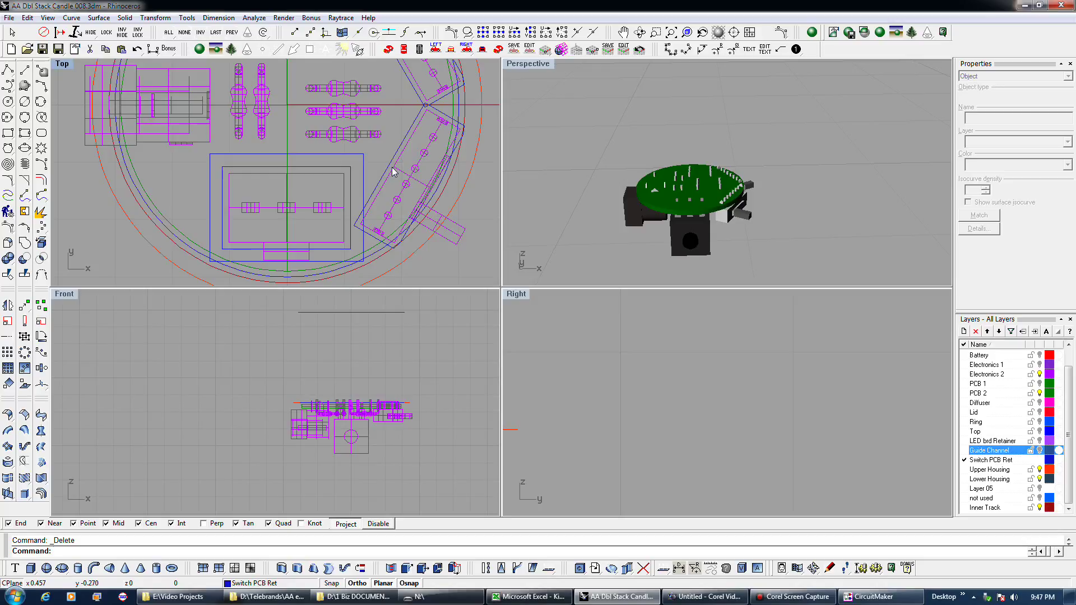
pyautogui.click(59, 50)
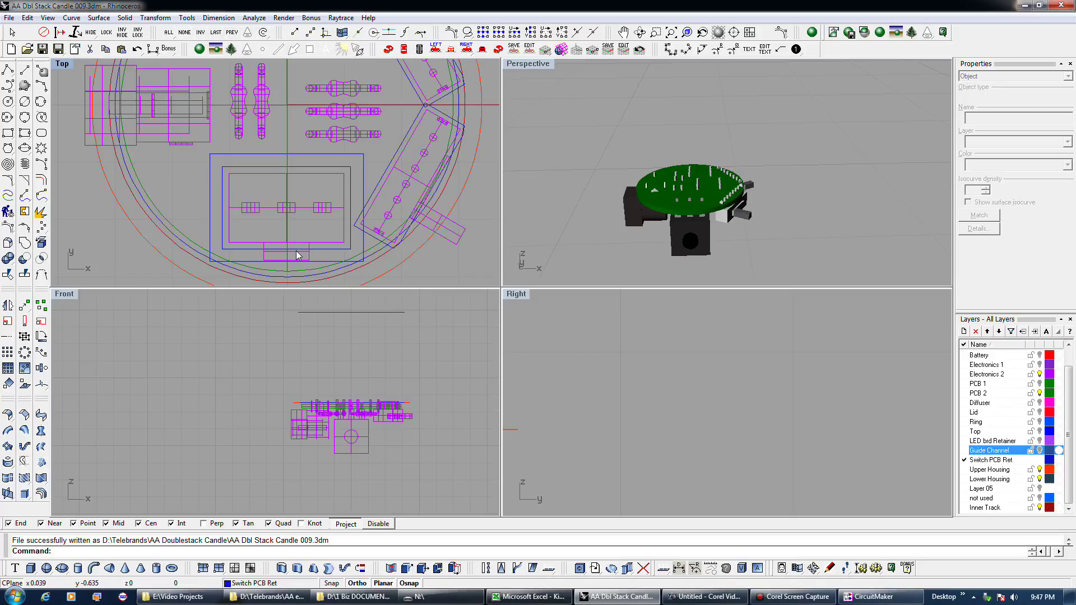
# Step: Offset the clearance outline around the lower angled component outward by 0.045 in the top view
pyautogui.scroll(3, 376, 448)
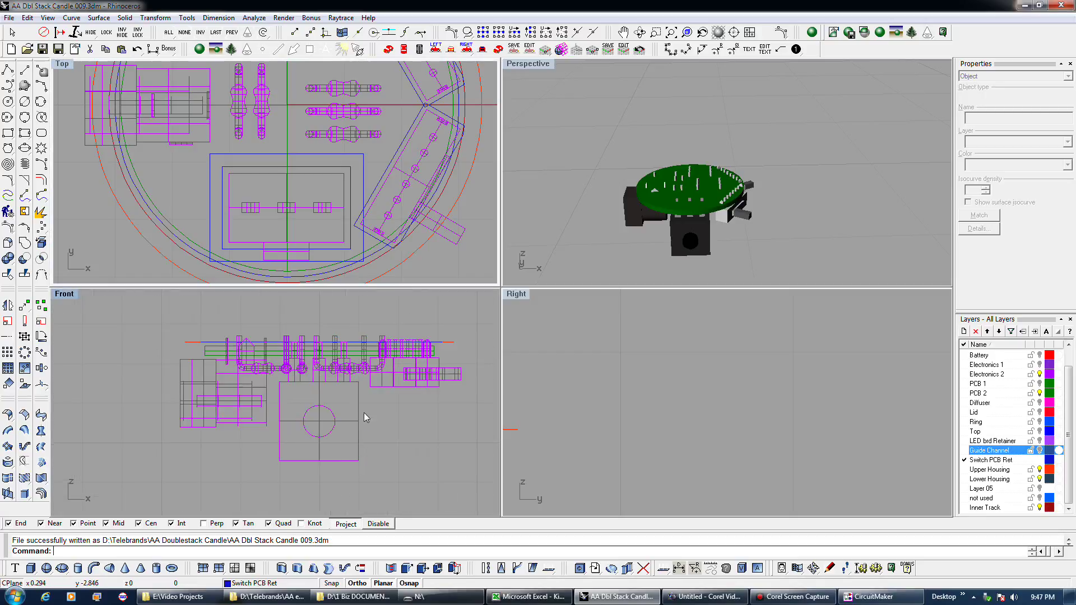
pyautogui.click(324, 261)
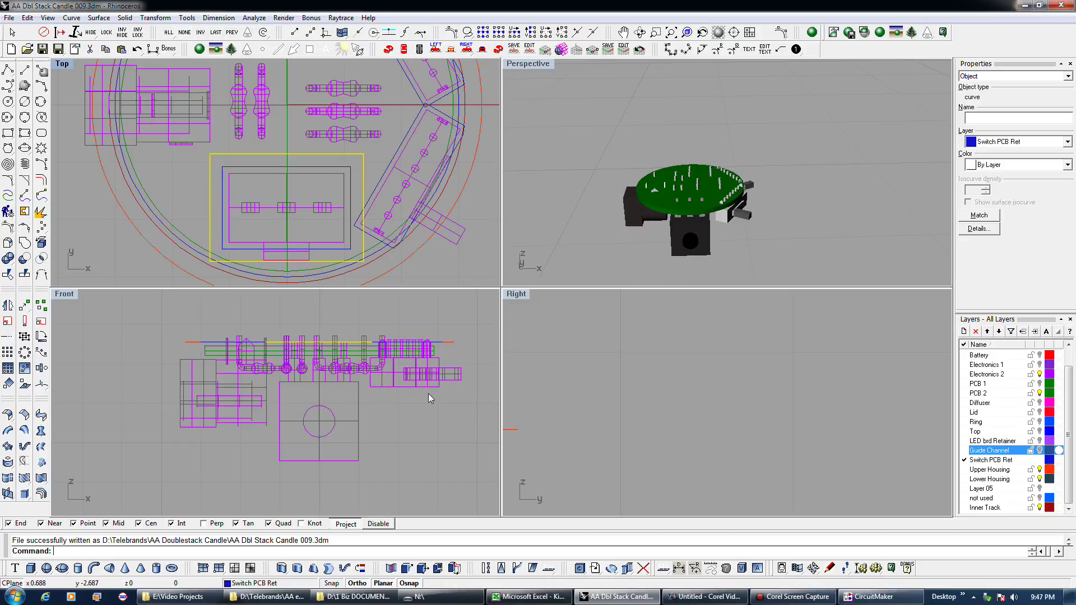
pyautogui.click(378, 186)
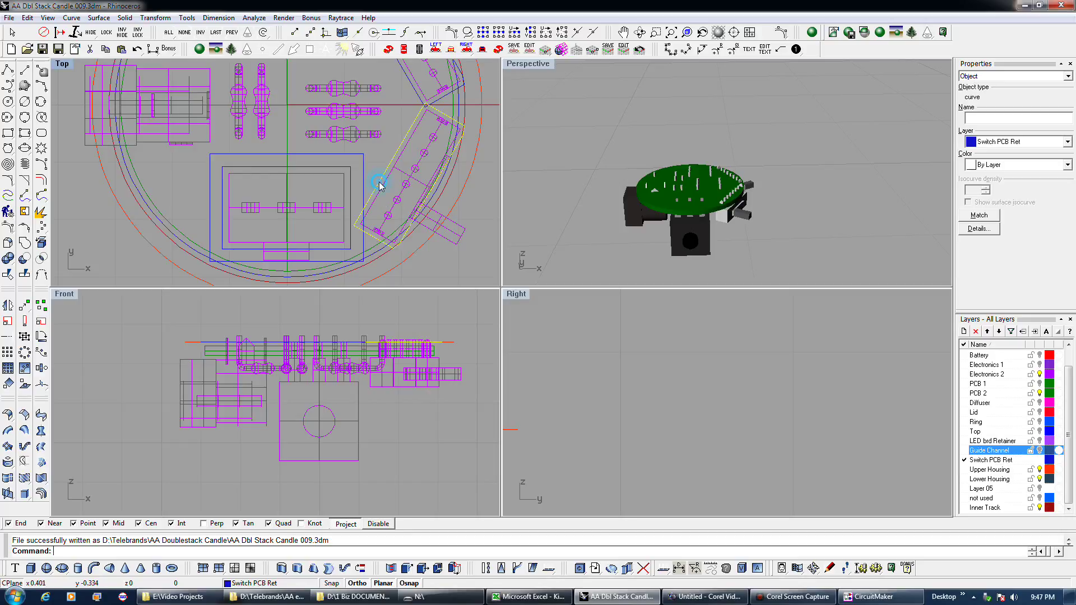
pyautogui.click(43, 180)
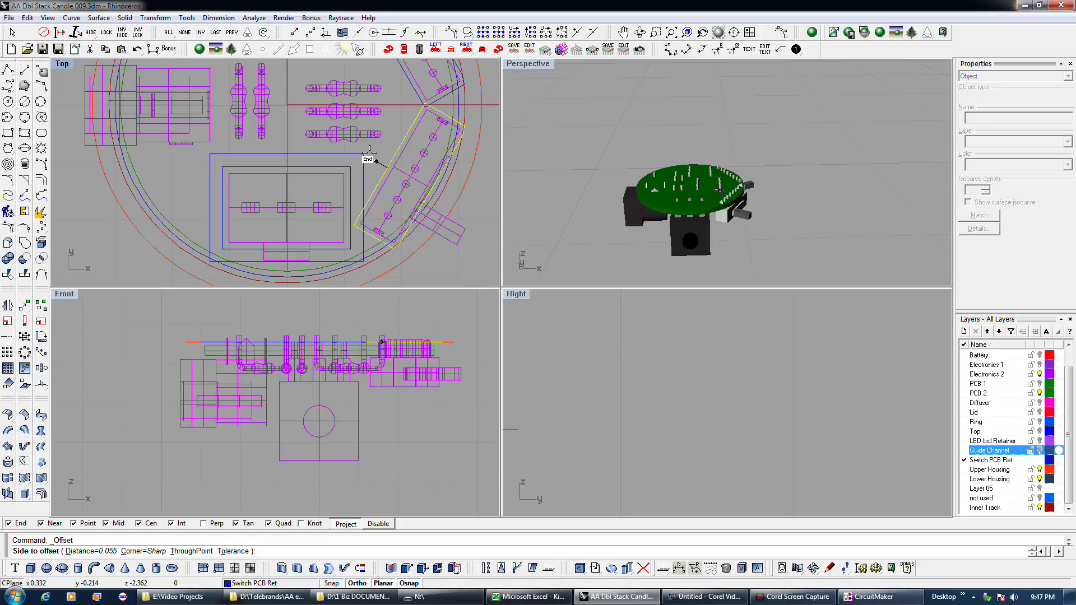
pyautogui.write('.045')
pyautogui.press('Return')
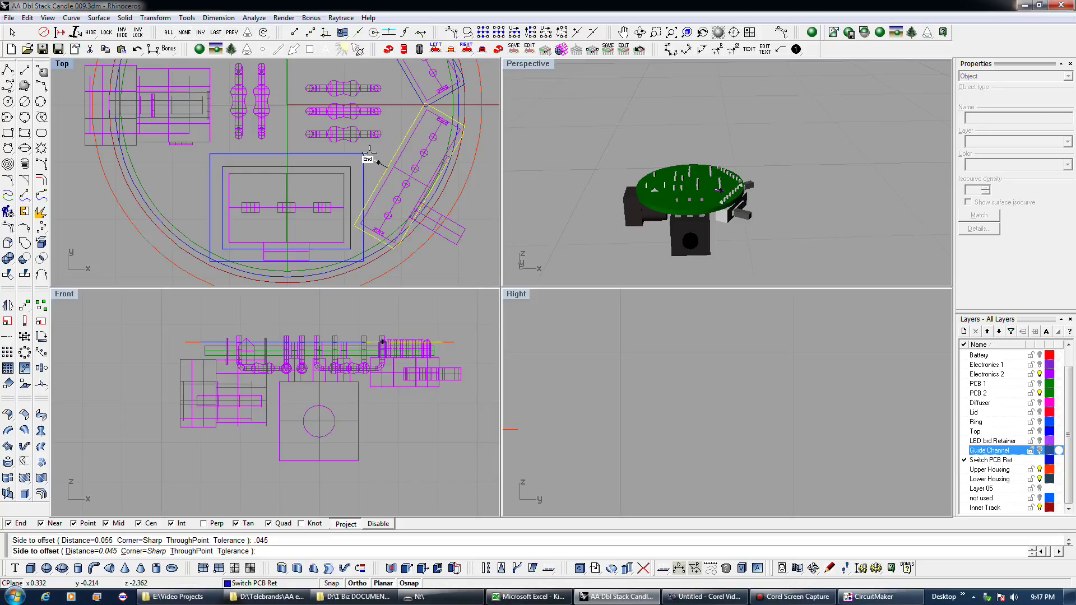
pyautogui.click(369, 151)
# Step: Break the 0.045 offset outline near the X axis, removing its inner long side's end up to the corner beside the upper angled component
pyautogui.click(413, 87)
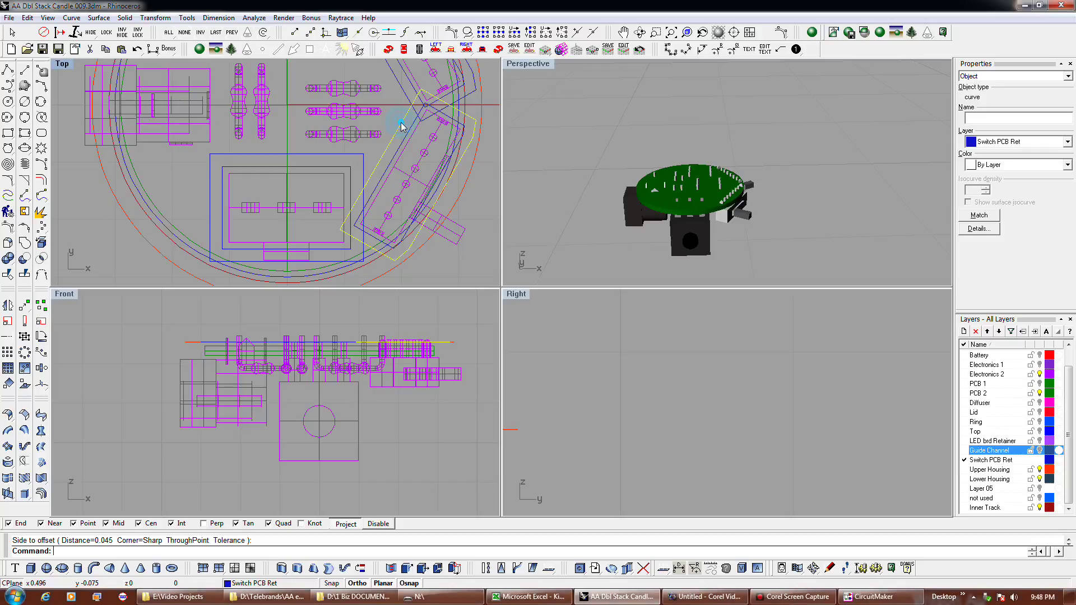
pyautogui.click(397, 91)
pyautogui.click(401, 89)
pyautogui.press('Delete')
pyautogui.click(410, 109)
pyautogui.click(41, 277)
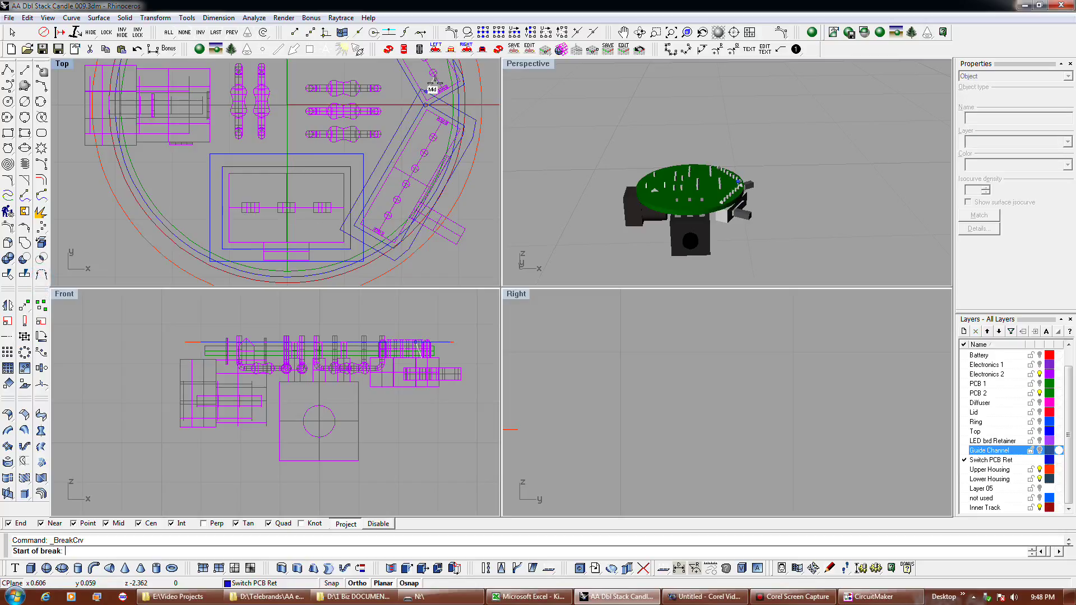
pyautogui.scroll(4, 409, 108)
pyautogui.click(410, 108)
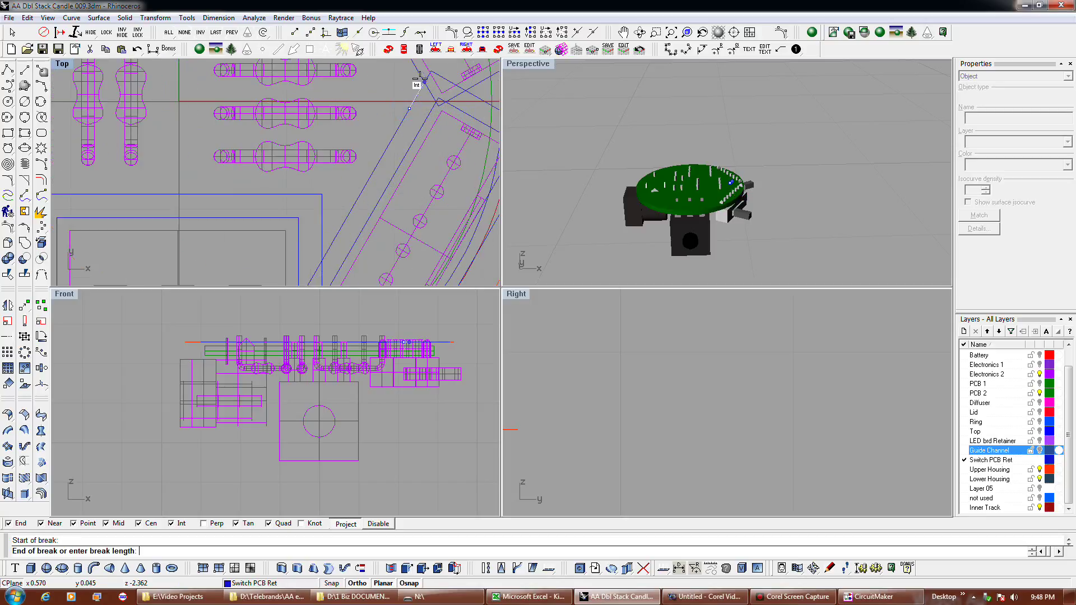
pyautogui.click(431, 73)
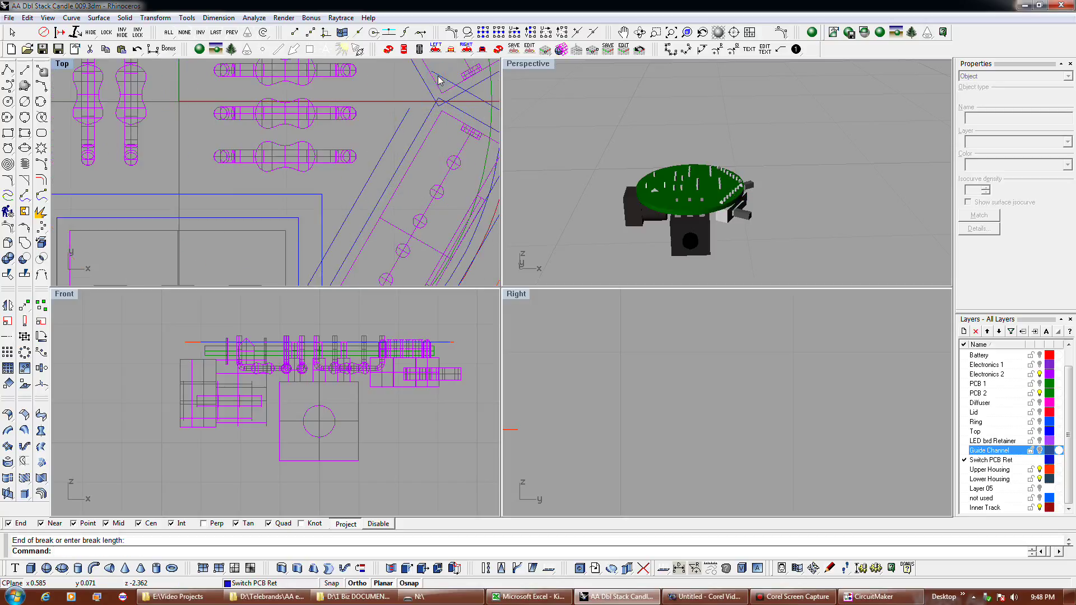
pyautogui.scroll(-6, 375, 66)
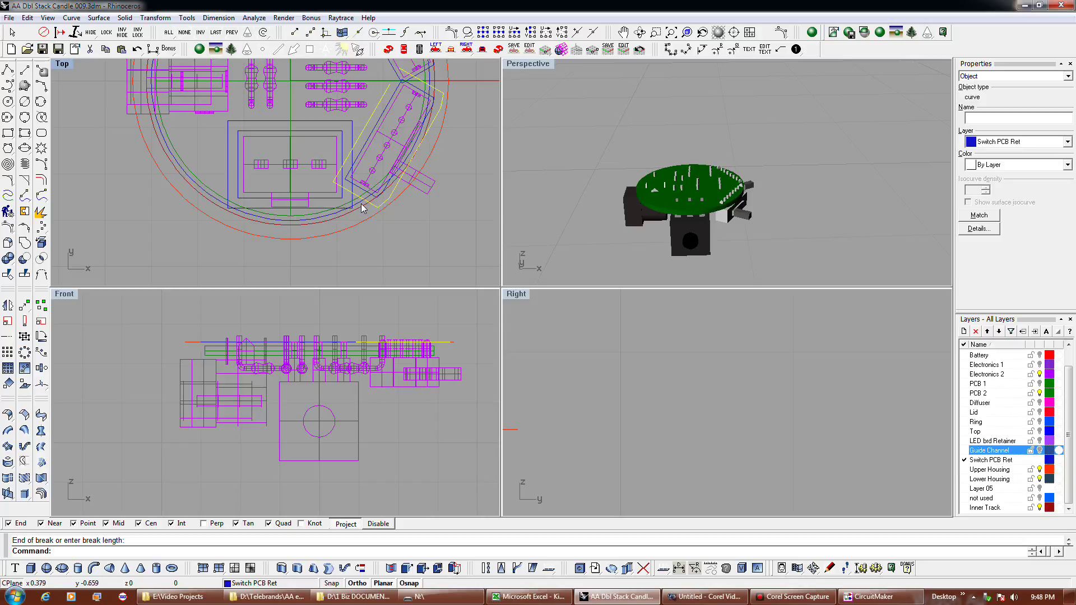
# Step: Break the 0.045 offset outline's short lower side from its crossing with the housing circle to the outer corner
pyautogui.press('Return')
pyautogui.scroll(4, 367, 201)
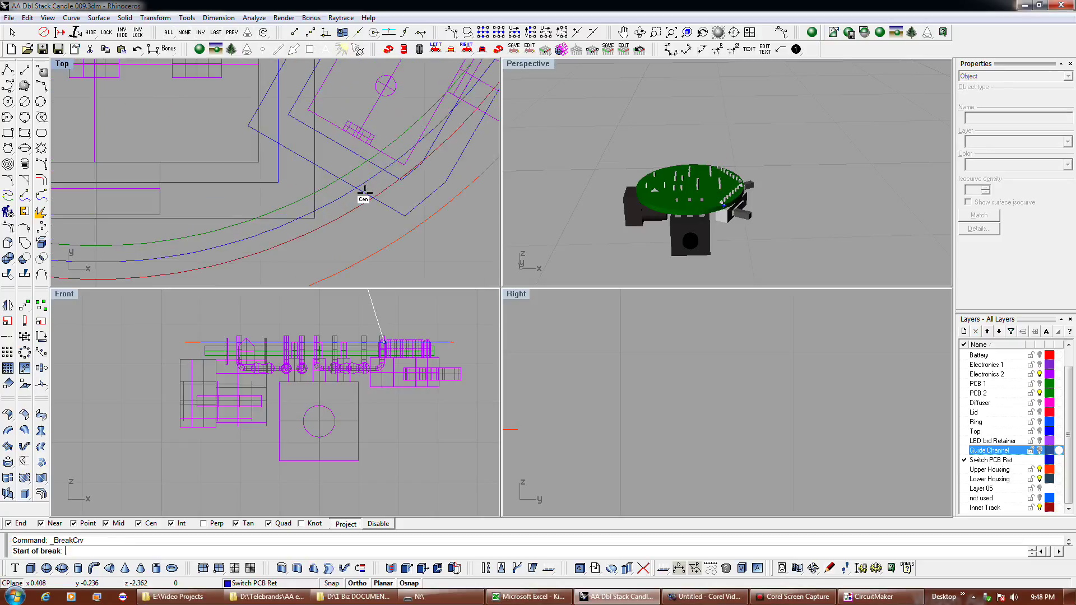
pyautogui.click(362, 193)
pyautogui.click(401, 219)
pyautogui.scroll(-1, 401, 218)
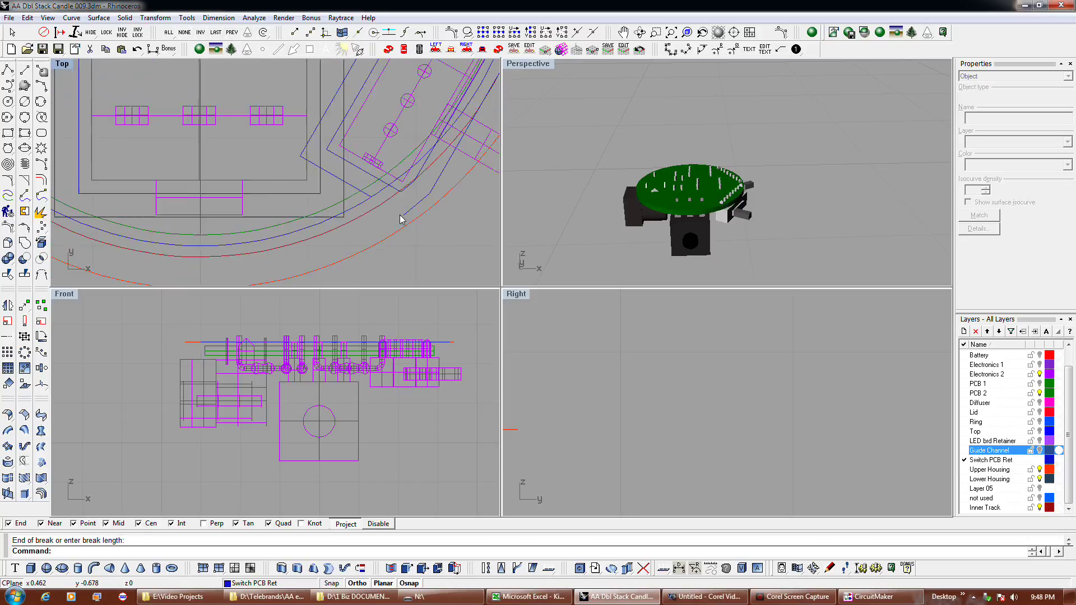
# Step: Mirror a copy of the remaining inner part of the 0.045 offset outline across the X axis through the origin
pyautogui.scroll(-8, 400, 216)
pyautogui.click(388, 113)
pyautogui.moveTo(349, 202); pyautogui.dragTo(311, 269, button='right')
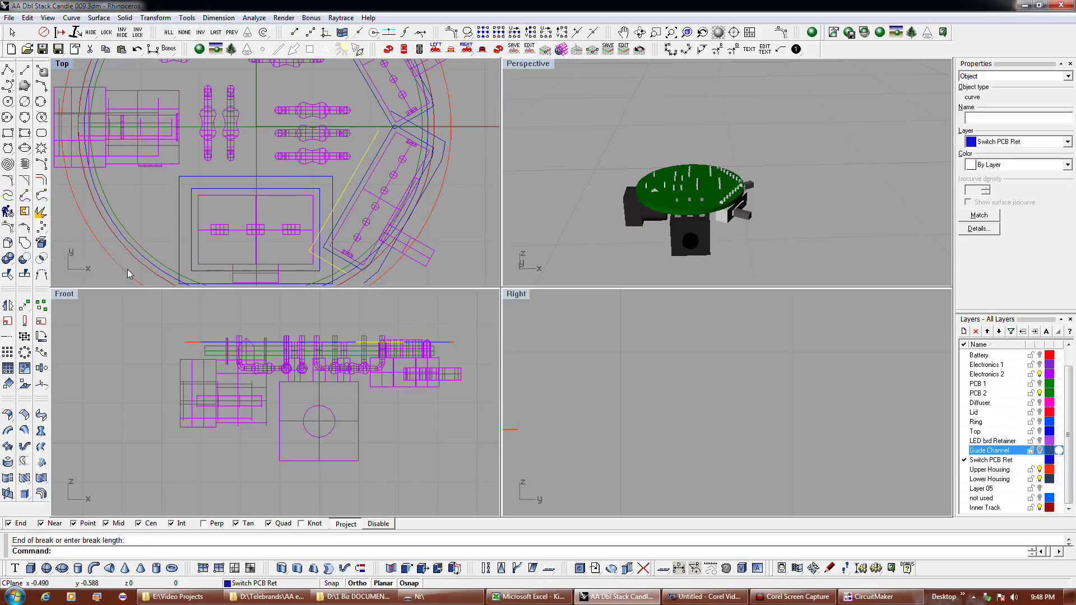
pyautogui.click(8, 305)
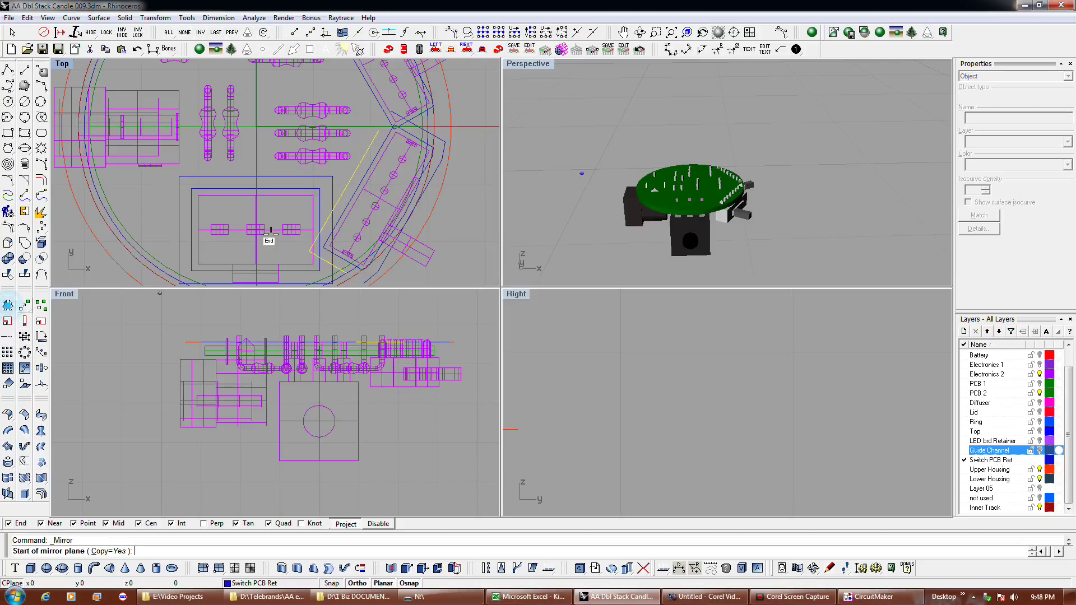
pyautogui.click(443, 117)
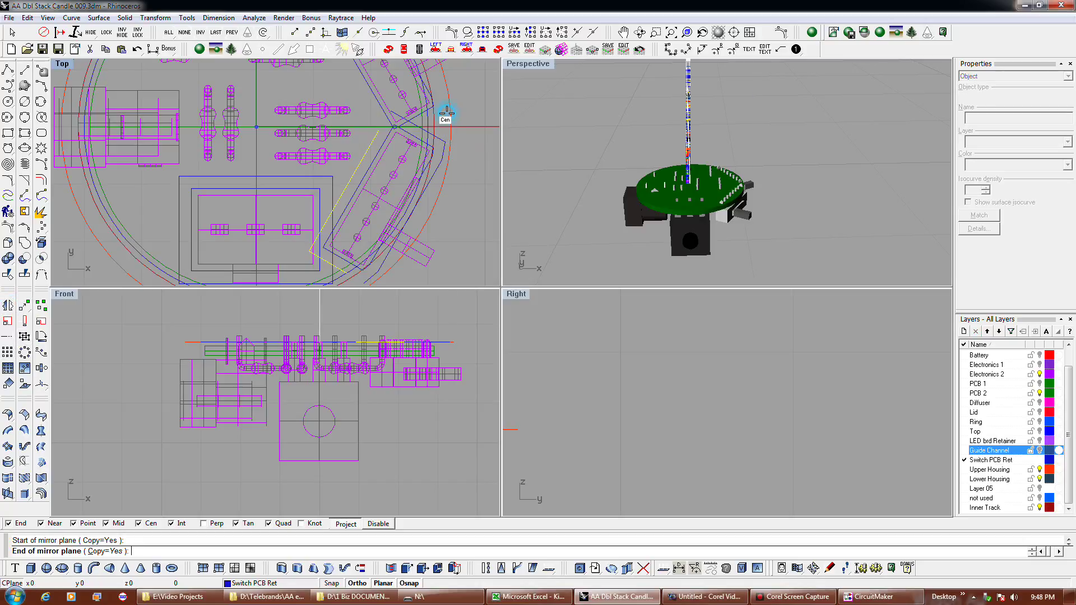
pyautogui.click(478, 120)
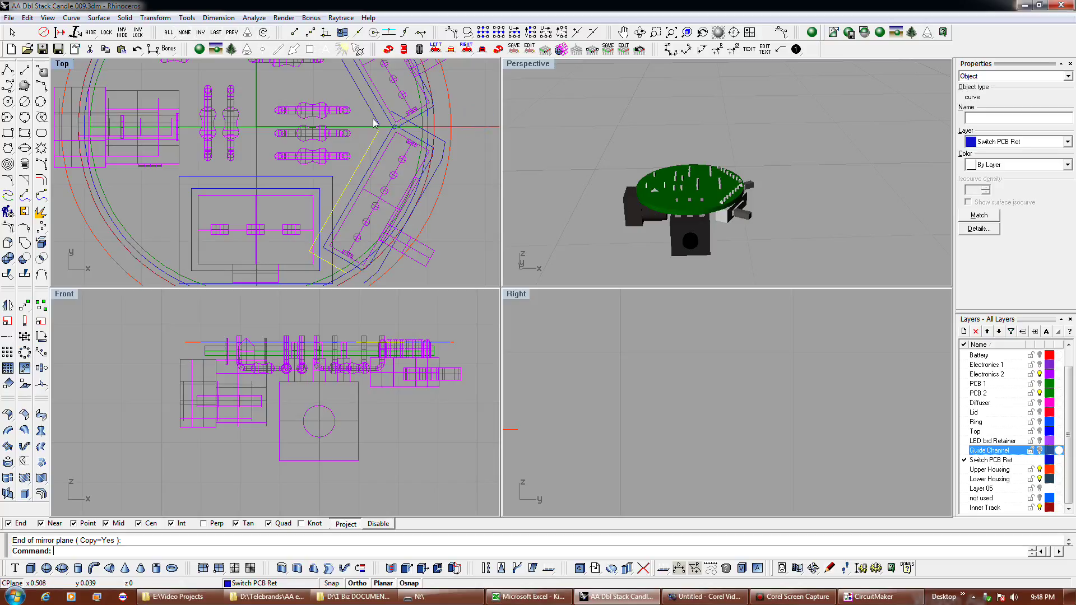
# Step: Join the inner offset outline and its mirrored copy with a 0,0 chamfer, and delete the leftover offset piece on the outer side
pyautogui.click(24, 180)
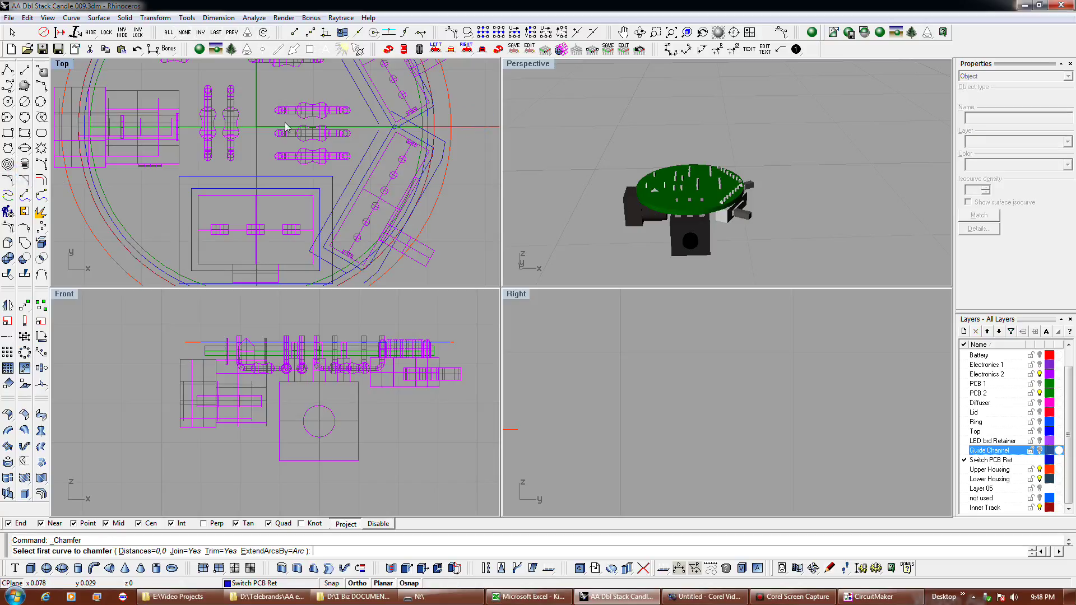
pyautogui.click(372, 128)
pyautogui.click(374, 140)
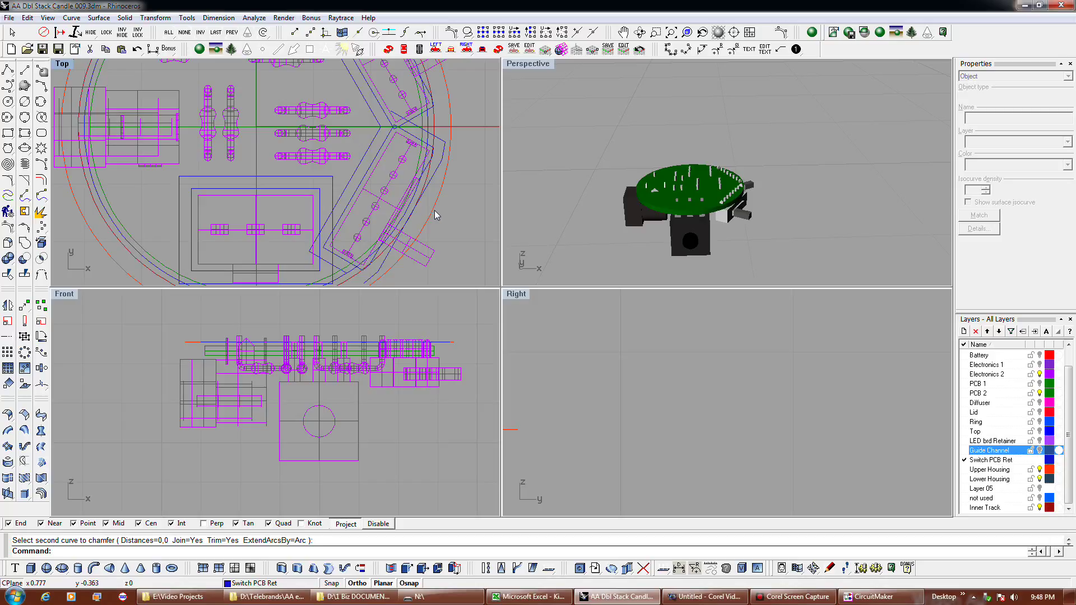
pyautogui.click(436, 177)
pyautogui.press('Delete')
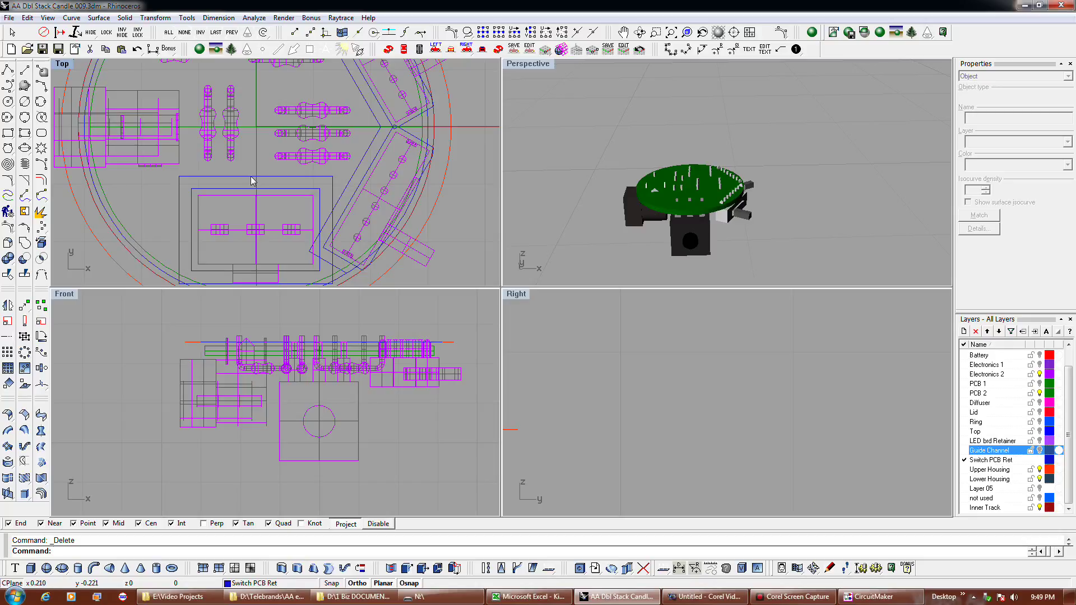
# Step: Try to draw a polyline over the left and upper sides of the three-lead component's outermost rectangle
pyautogui.click(8, 71)
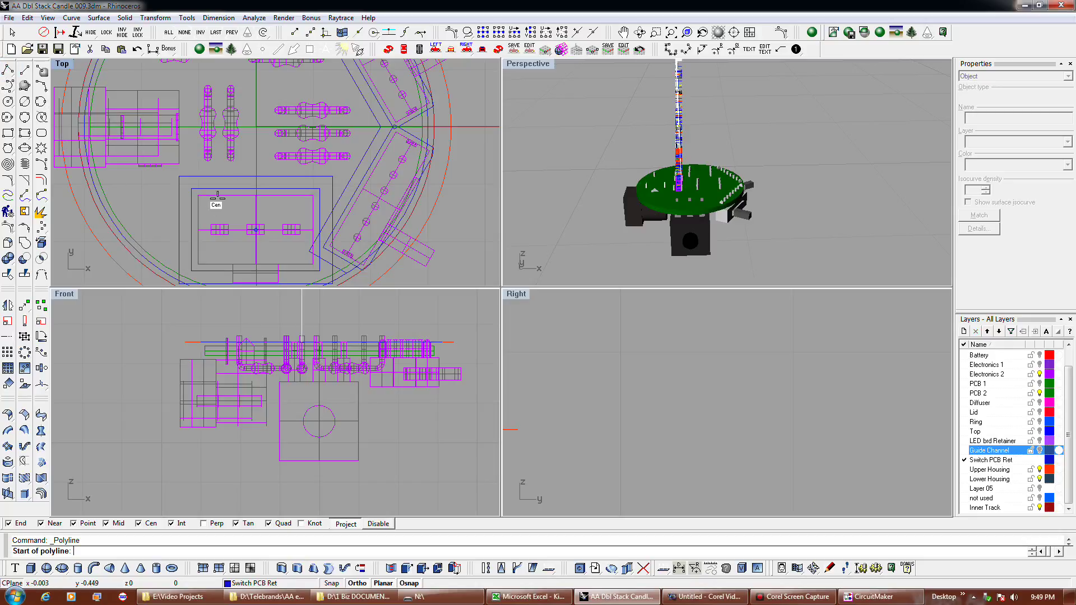
pyautogui.moveTo(214, 223); pyautogui.dragTo(211, 184, button='right')
pyautogui.click(177, 243)
pyautogui.click(174, 137)
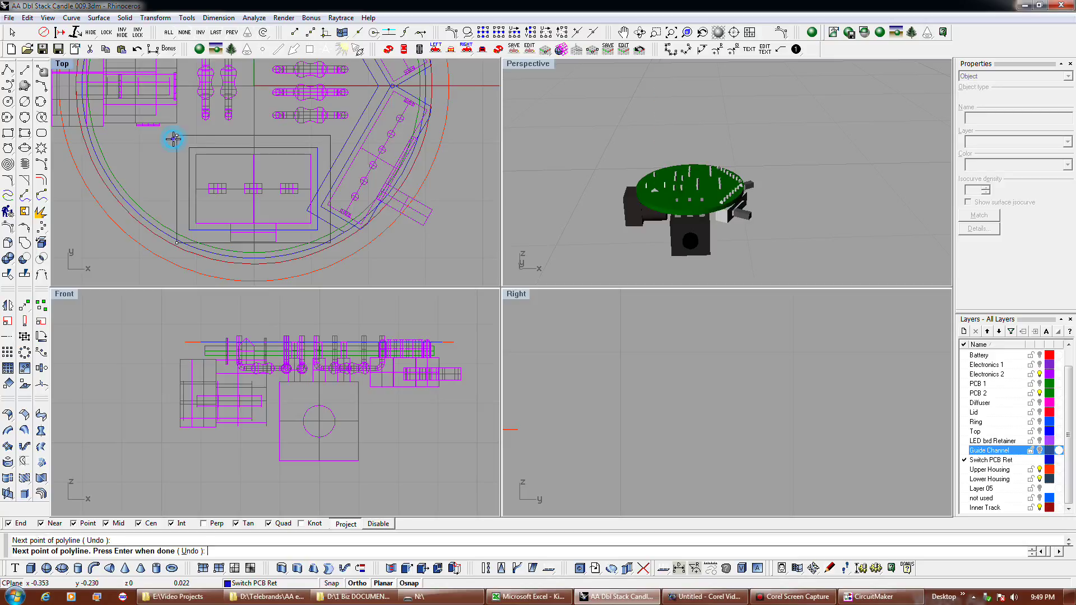
pyautogui.click(347, 133)
pyautogui.press('Return')
pyautogui.moveTo(321, 165); pyautogui.dragTo(323, 231, button='right')
pyautogui.scroll(-2, 324, 234)
pyautogui.scroll(-1, 325, 238)
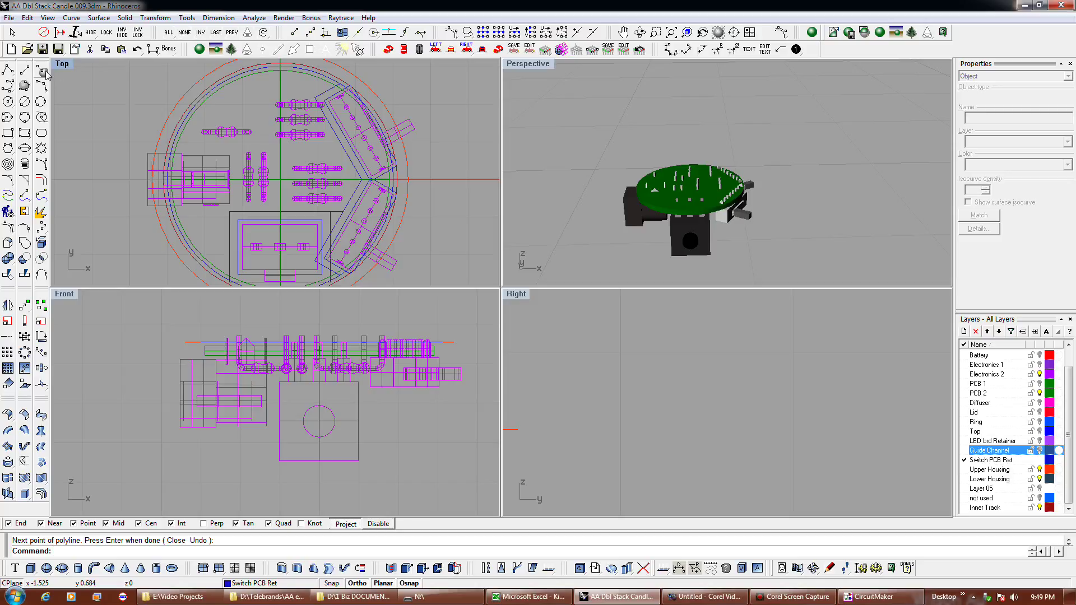
pyautogui.click(136, 51)
# Step: Draw one polyline along the left and upper sides of the three-lead component's outermost rectangle, continuing along the angled offset outline to its upper end
pyautogui.click(7, 70)
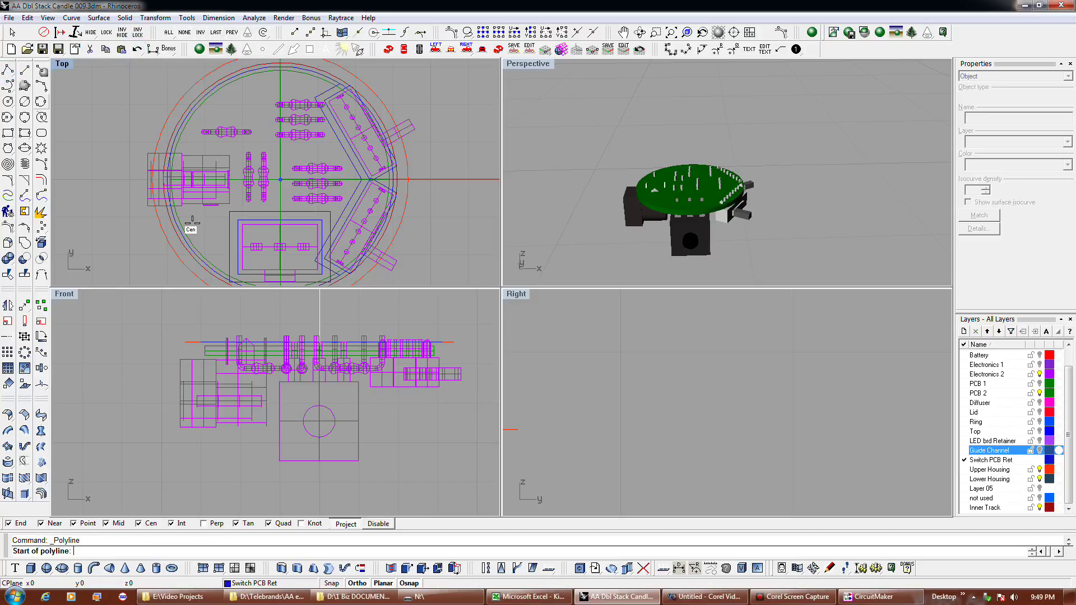
pyautogui.click(230, 281)
pyautogui.click(229, 212)
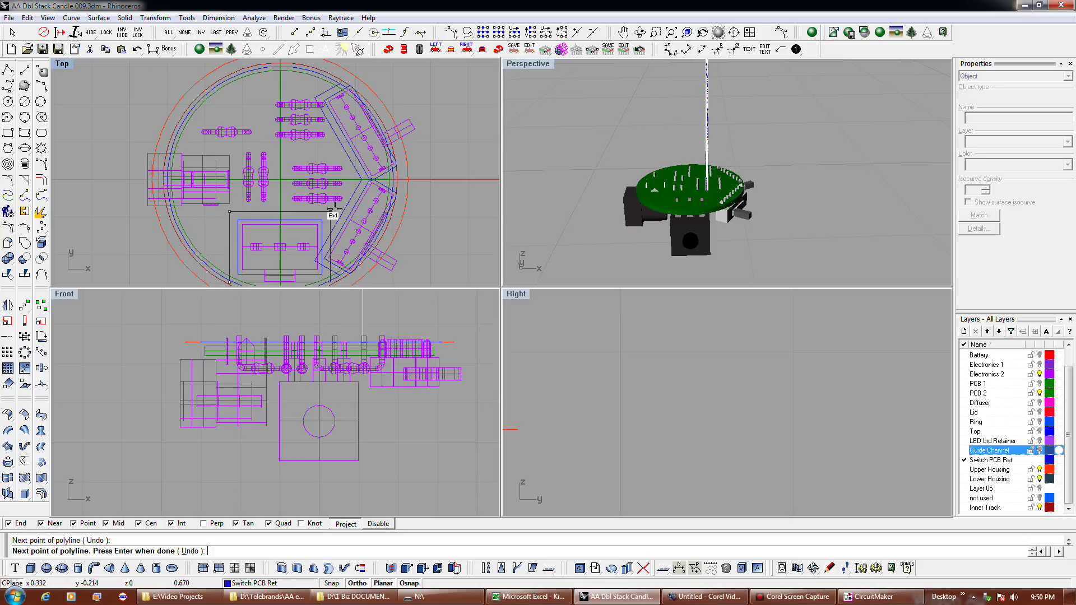
pyautogui.scroll(5, 337, 208)
pyautogui.click(350, 215)
pyautogui.scroll(-5, 397, 140)
pyautogui.click(397, 140)
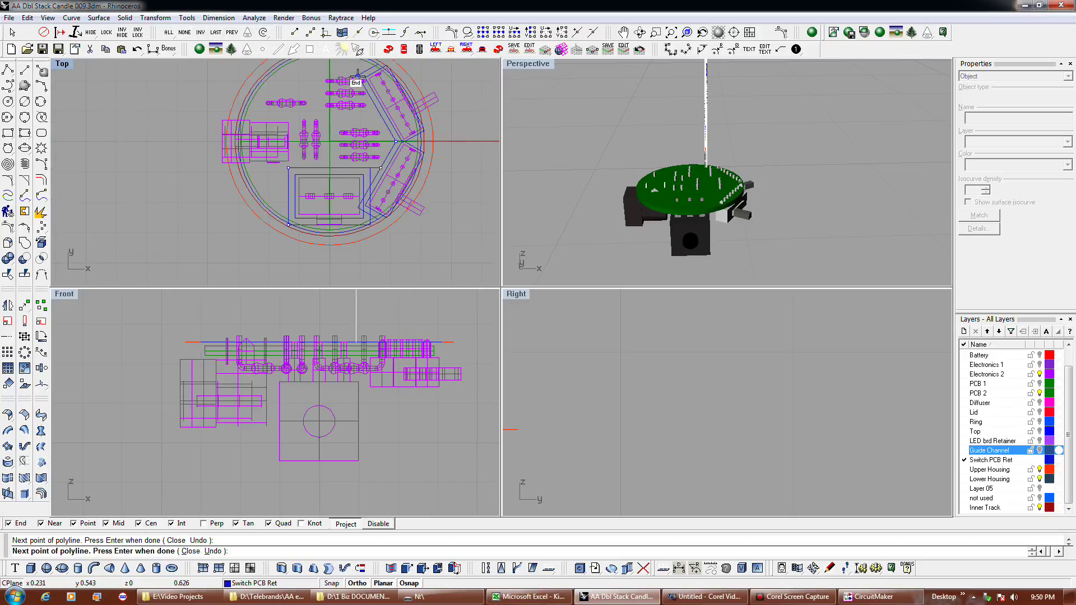
pyautogui.scroll(3, 364, 80)
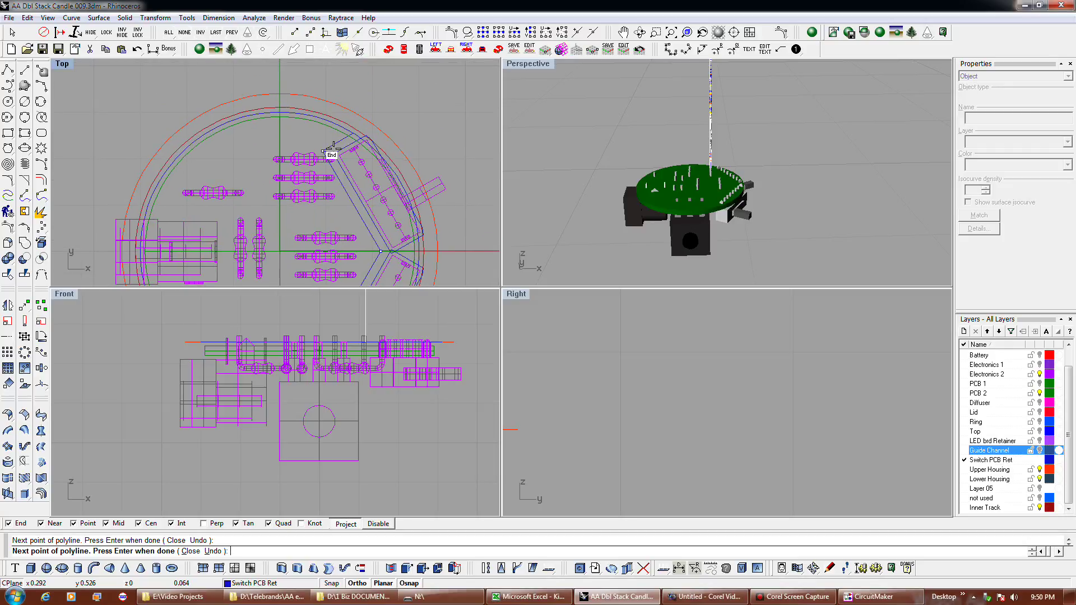
pyautogui.click(352, 133)
pyautogui.press('Return')
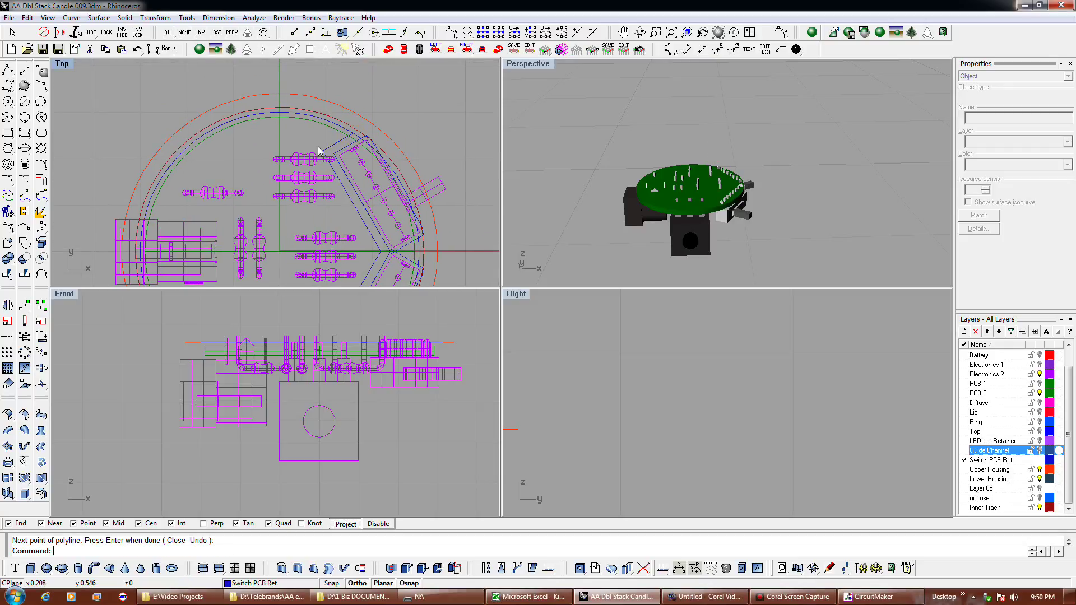
# Step: Move the joined angled offset outline and the outermost rectangle around the three-lead component to Layer 05
pyautogui.scroll(-4, 314, 159)
pyautogui.scroll(3, 328, 263)
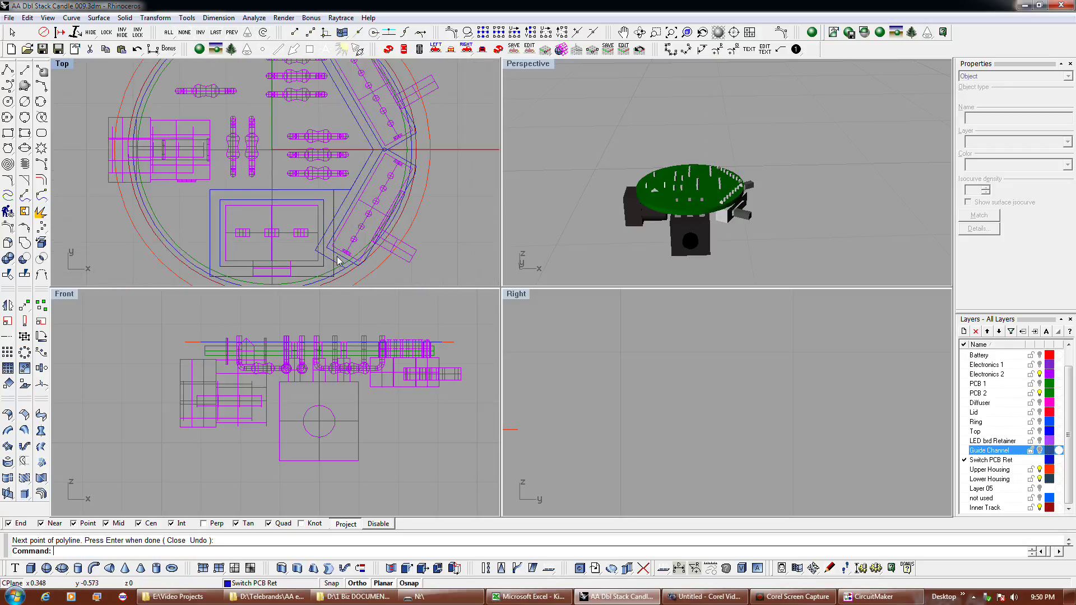
pyautogui.click(342, 265)
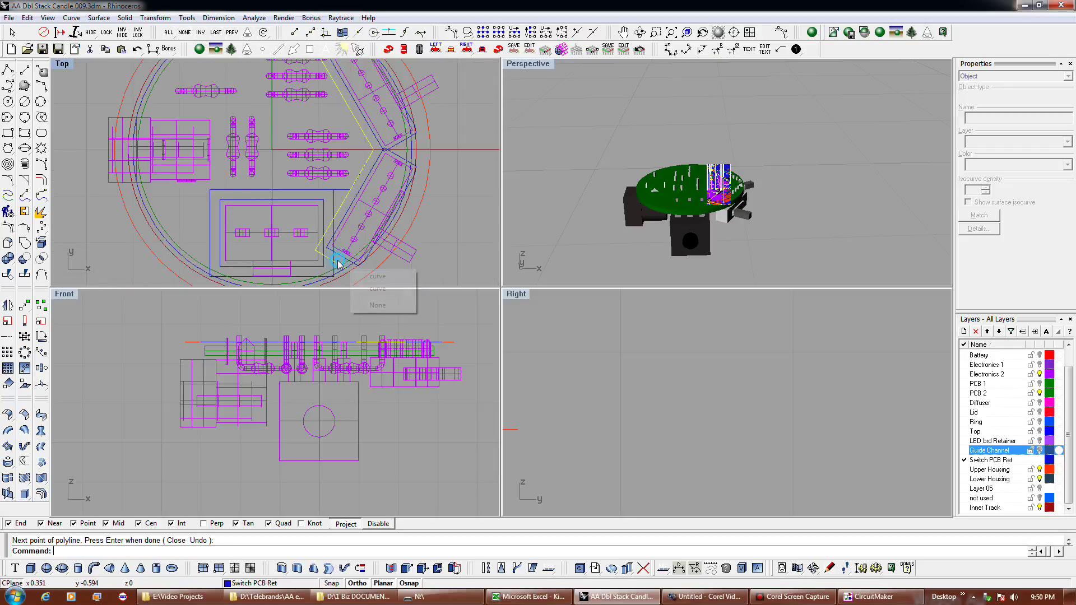
pyautogui.click(369, 278)
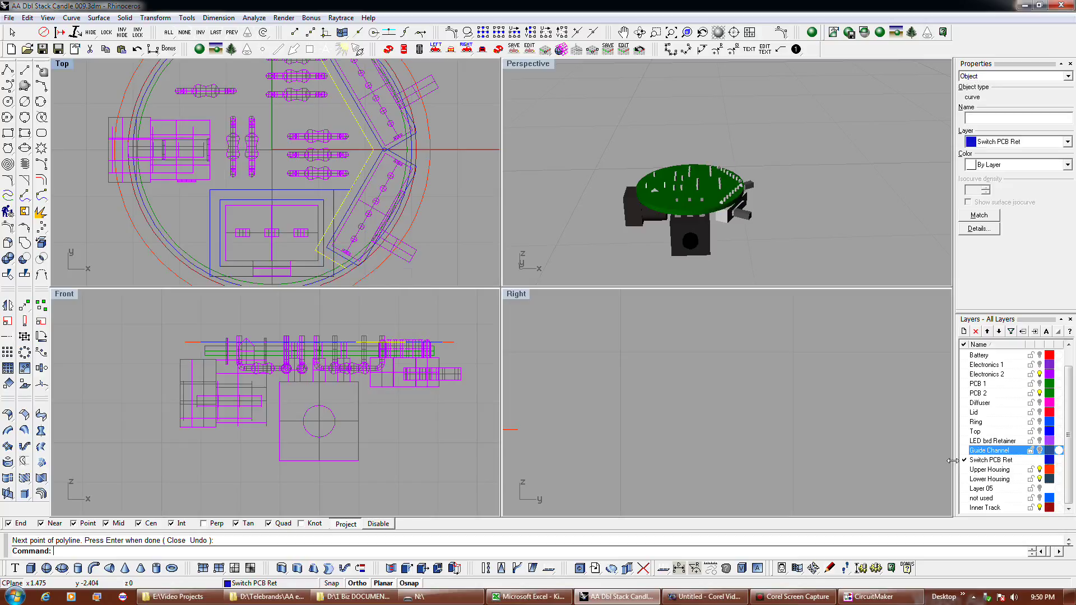
pyautogui.click(1000, 487)
pyautogui.click(1036, 332)
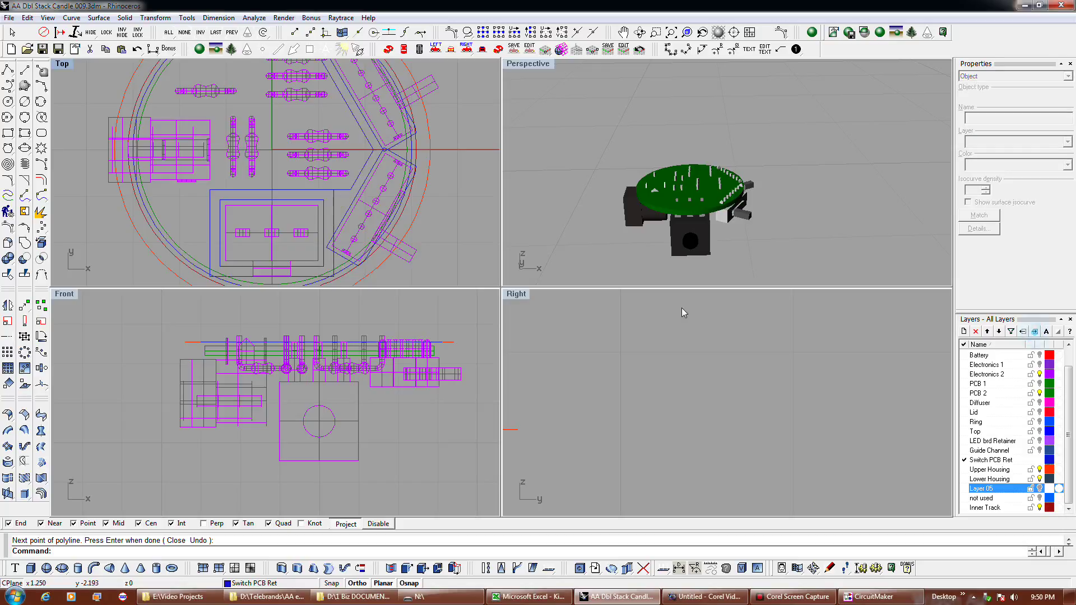
pyautogui.click(334, 218)
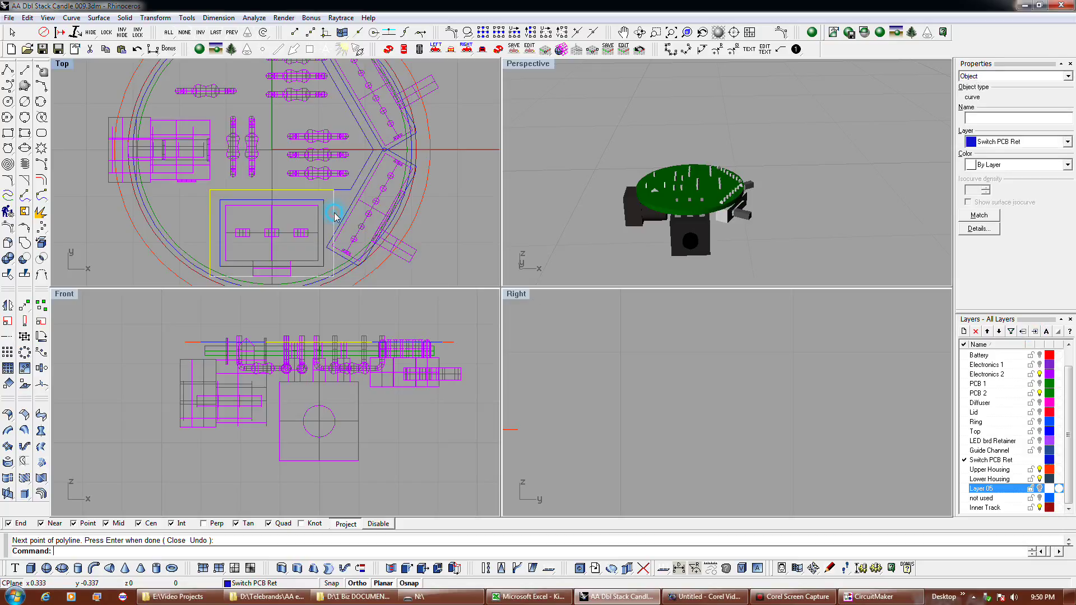
pyautogui.click(1035, 332)
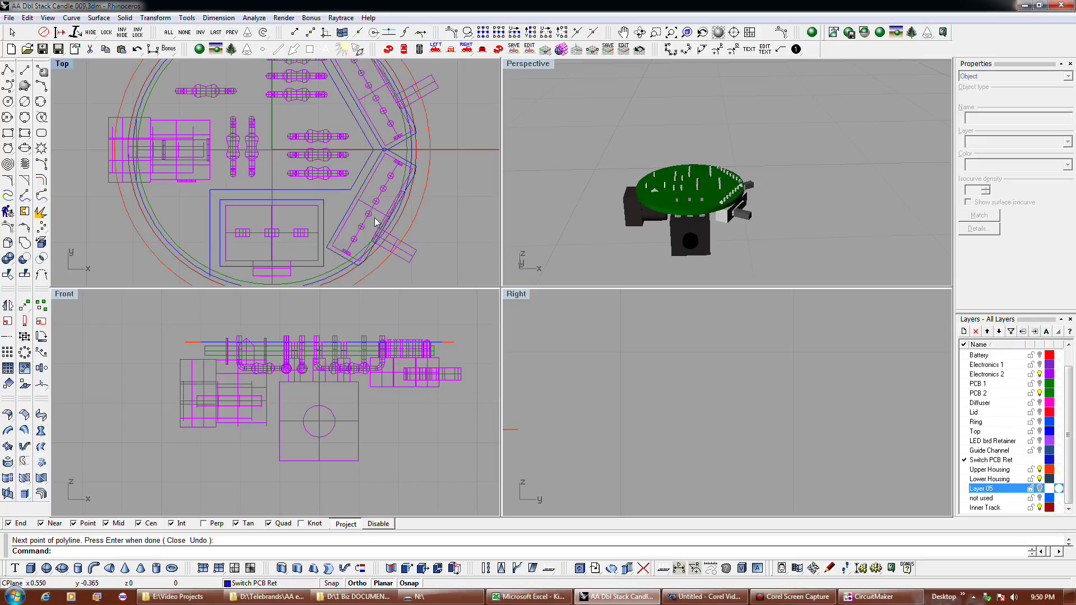
# Step: Try to break the switch PCB retainer circle where the three-lead component's wall outline crosses it
pyautogui.scroll(-2, 403, 215)
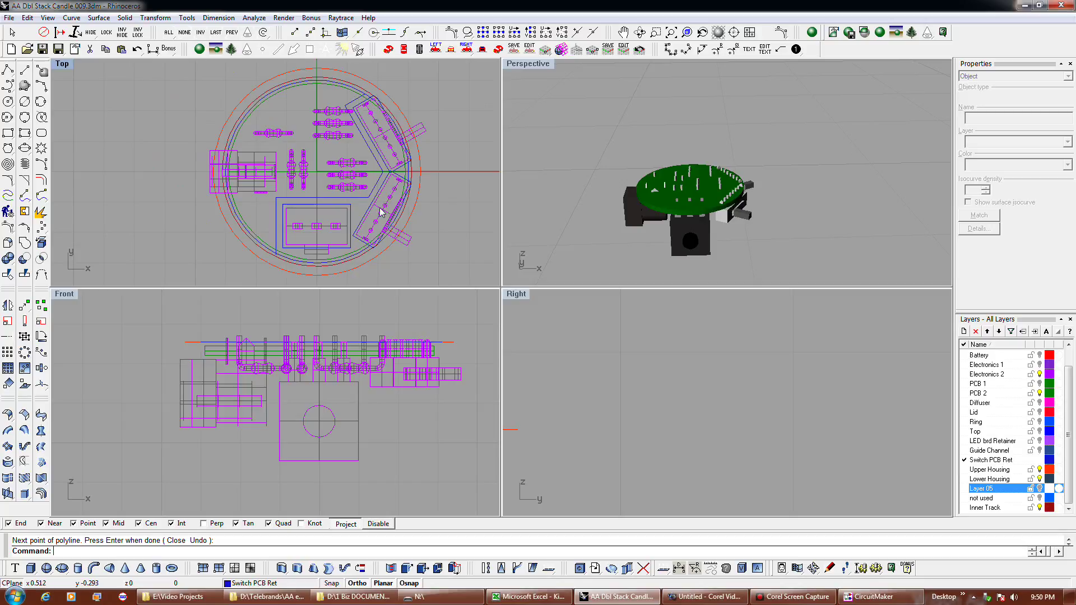
pyautogui.scroll(4, 272, 253)
pyautogui.click(271, 253)
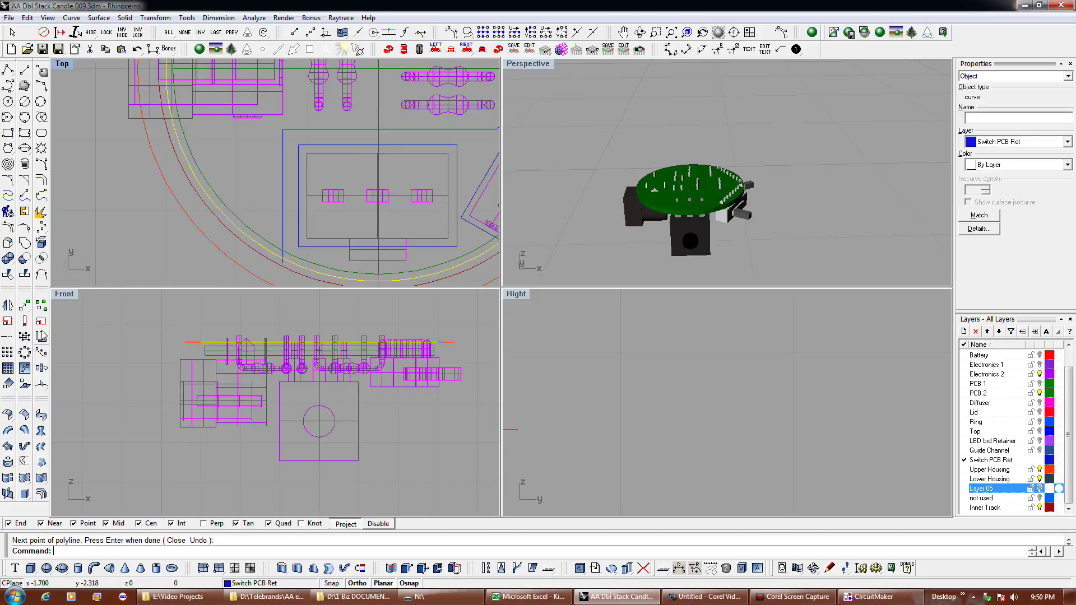
pyautogui.click(41, 274)
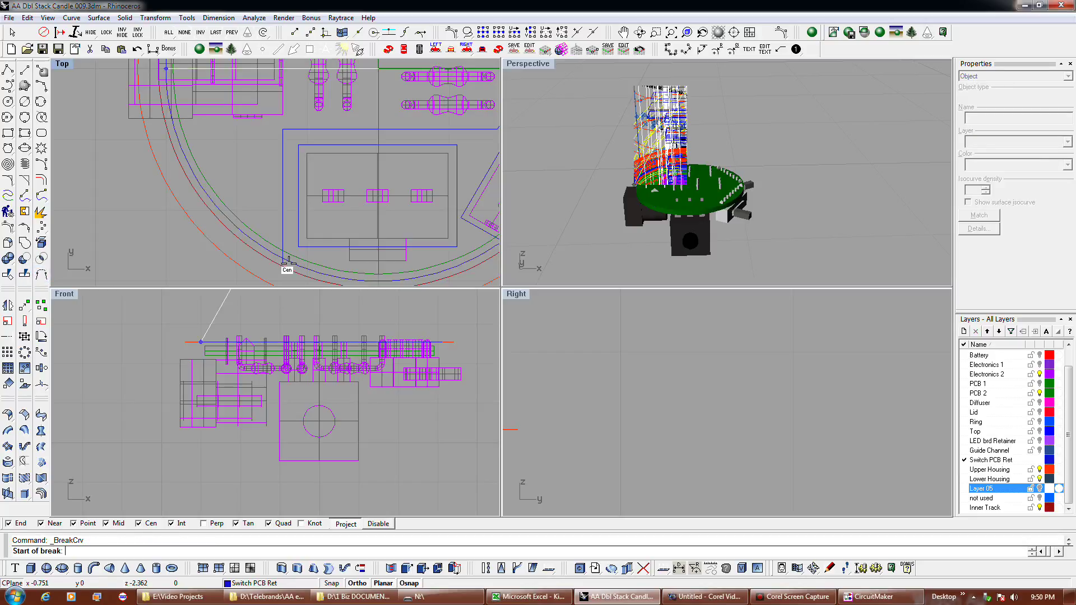
pyautogui.scroll(1, 287, 259)
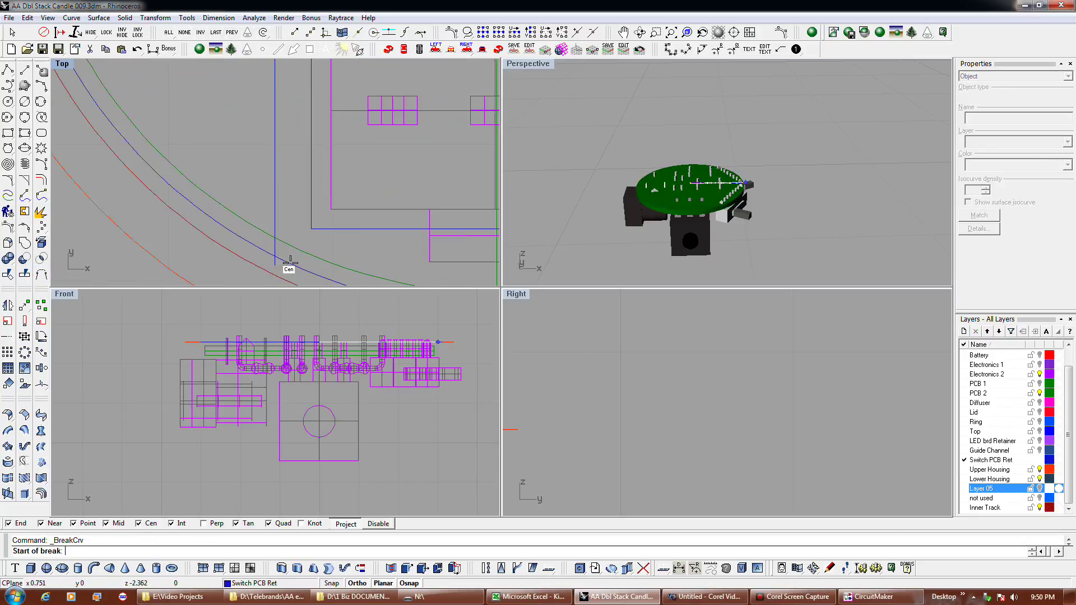
pyautogui.click(288, 258)
pyautogui.scroll(3, 288, 259)
pyautogui.click(276, 255)
pyautogui.scroll(-1, 275, 256)
pyautogui.hotkey('ctrl', 'z')
# Step: Break a short piece out of the retainer circle just beside the lower end of the three-lead component's wall outline
pyautogui.click(283, 258)
pyautogui.rightClick(284, 260)
pyautogui.click(286, 260)
pyautogui.click(301, 267)
pyautogui.scroll(-2, 282, 272)
pyautogui.scroll(-2, 282, 272)
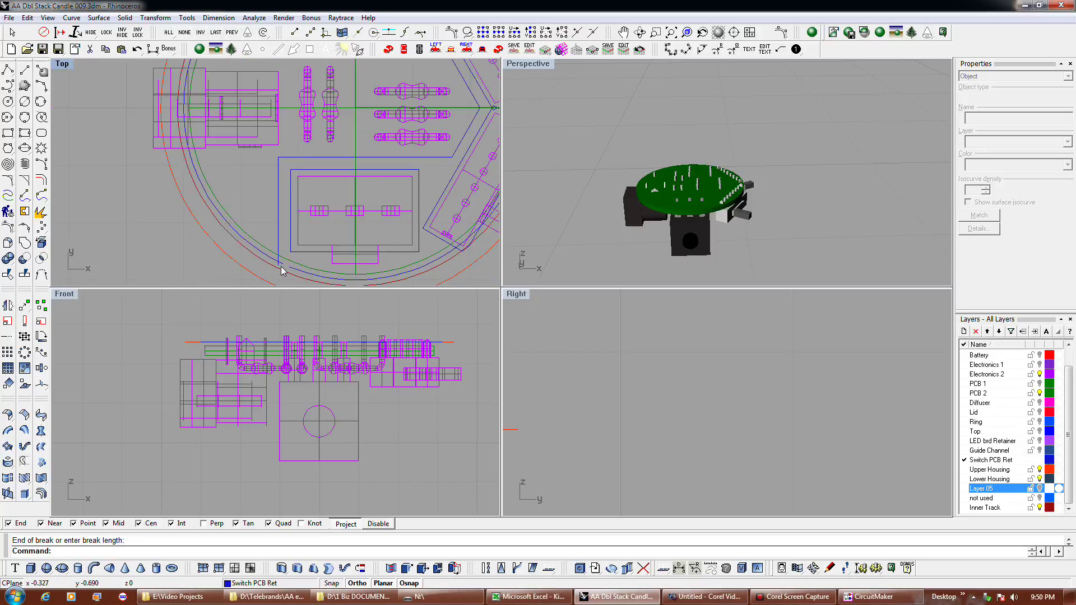
# Step: Break a short piece out of the retainer circle beside the outer corner of the upper angled component's outline
pyautogui.scroll(-2, 282, 271)
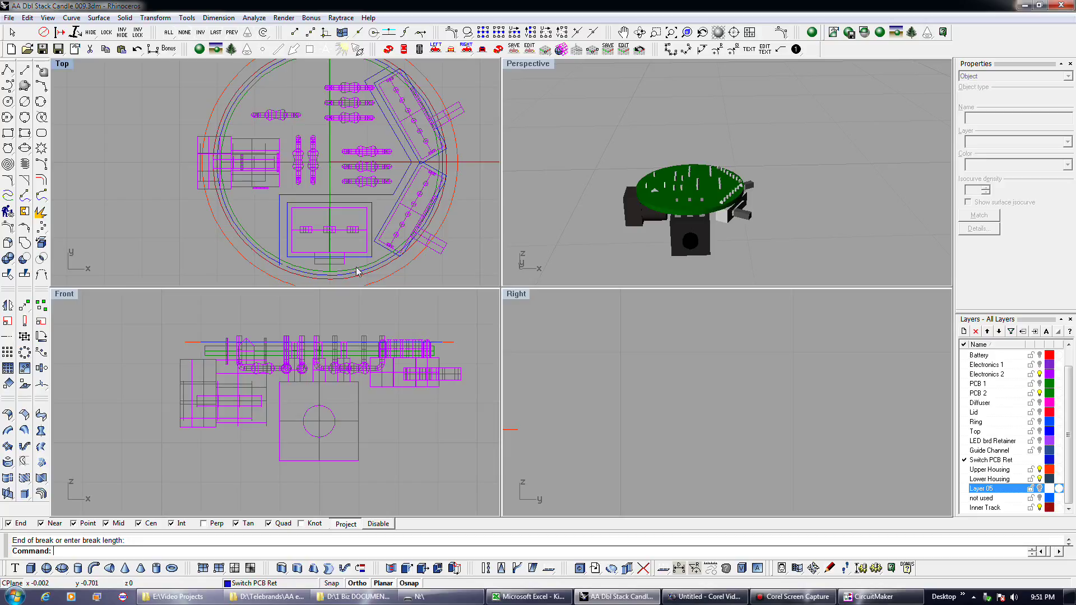
pyautogui.click(388, 263)
pyautogui.scroll(3, 416, 171)
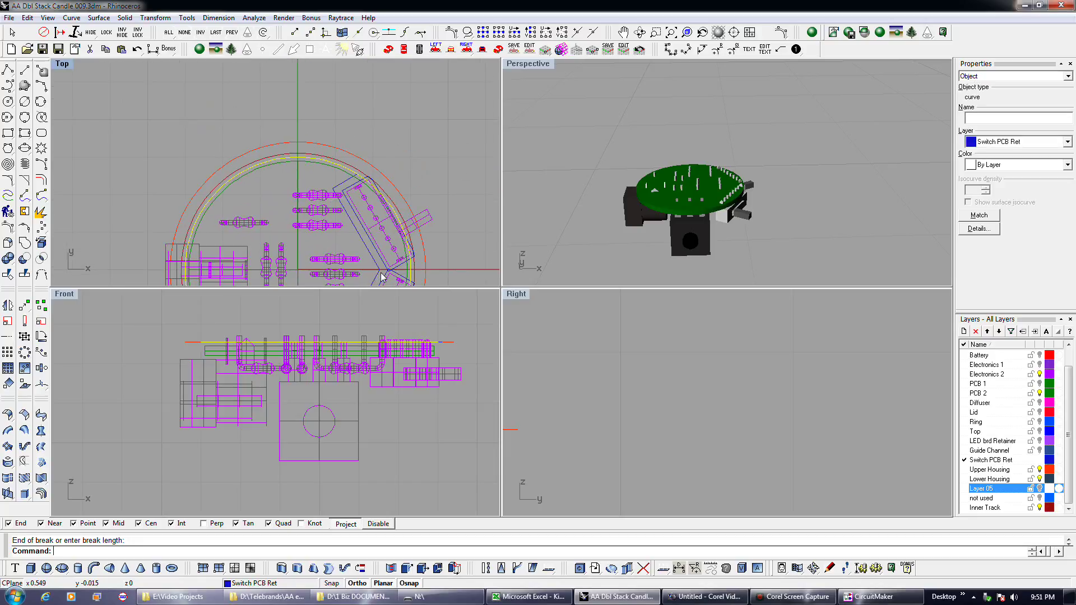
pyautogui.scroll(2, 377, 180)
pyautogui.rightClick(376, 211)
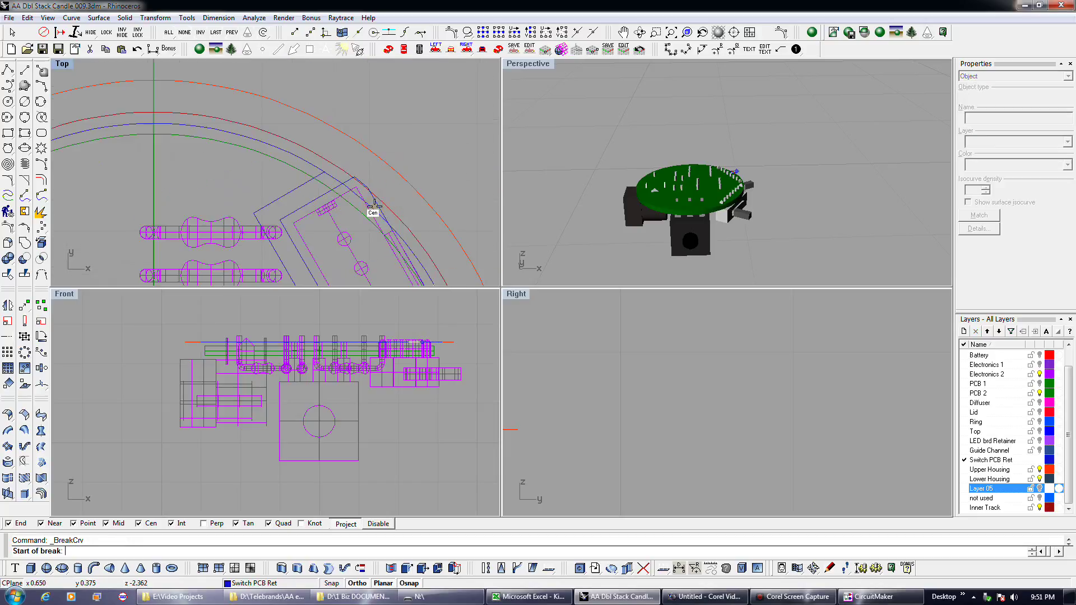
pyautogui.scroll(2, 374, 210)
pyautogui.click(375, 210)
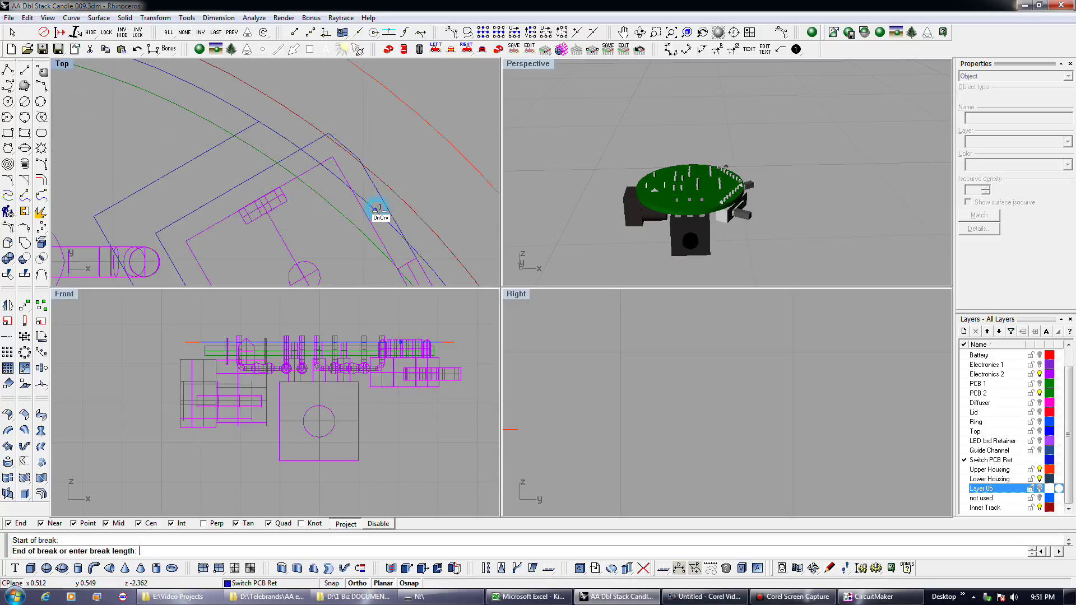
pyautogui.click(407, 243)
pyautogui.scroll(-3, 392, 241)
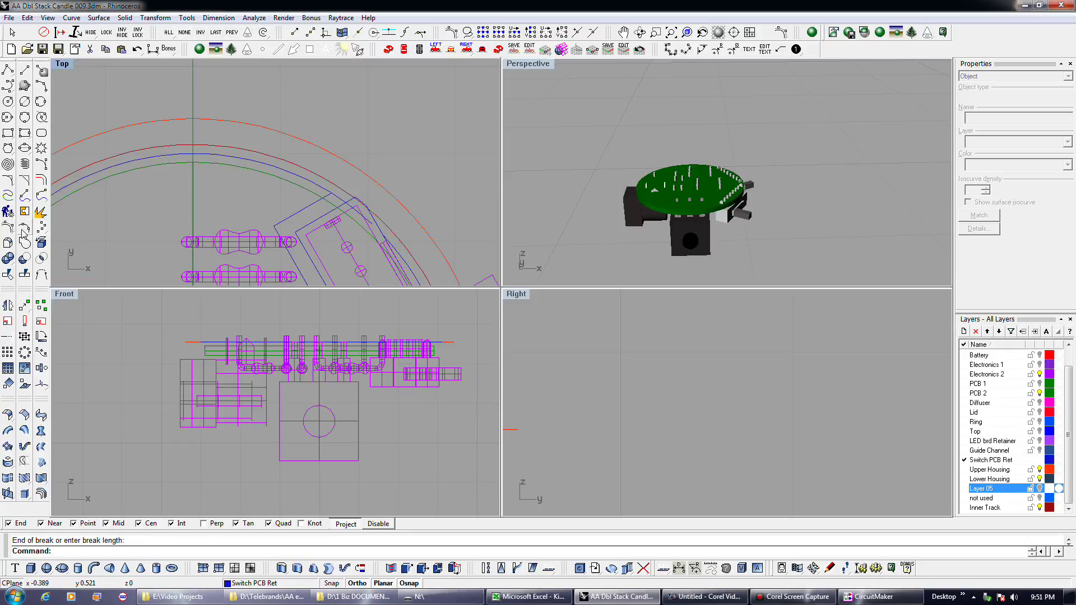
# Step: Try to join the upper end of the angled wall outline to the retainer arc with a 0,0 chamfer, and check the curves' heights from the front
pyautogui.click(23, 182)
pyautogui.click(296, 214)
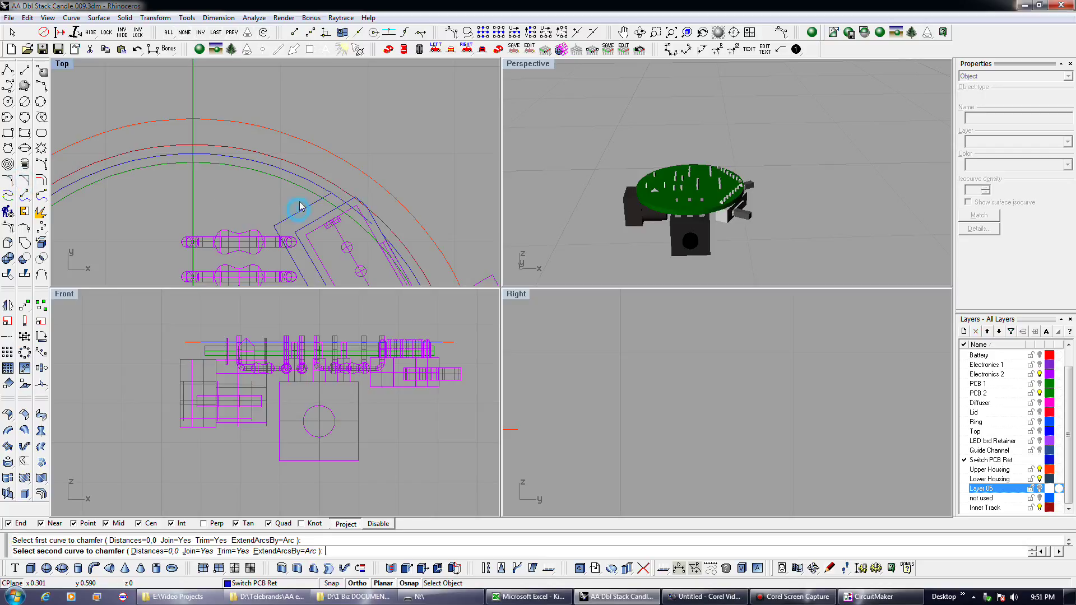
pyautogui.click(305, 184)
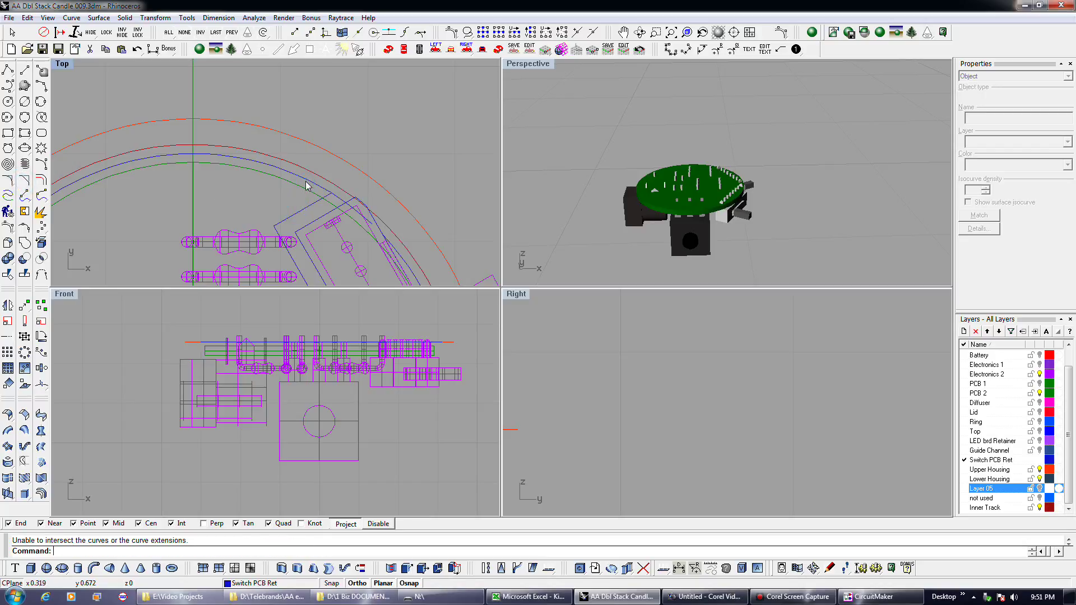
pyautogui.click(306, 184)
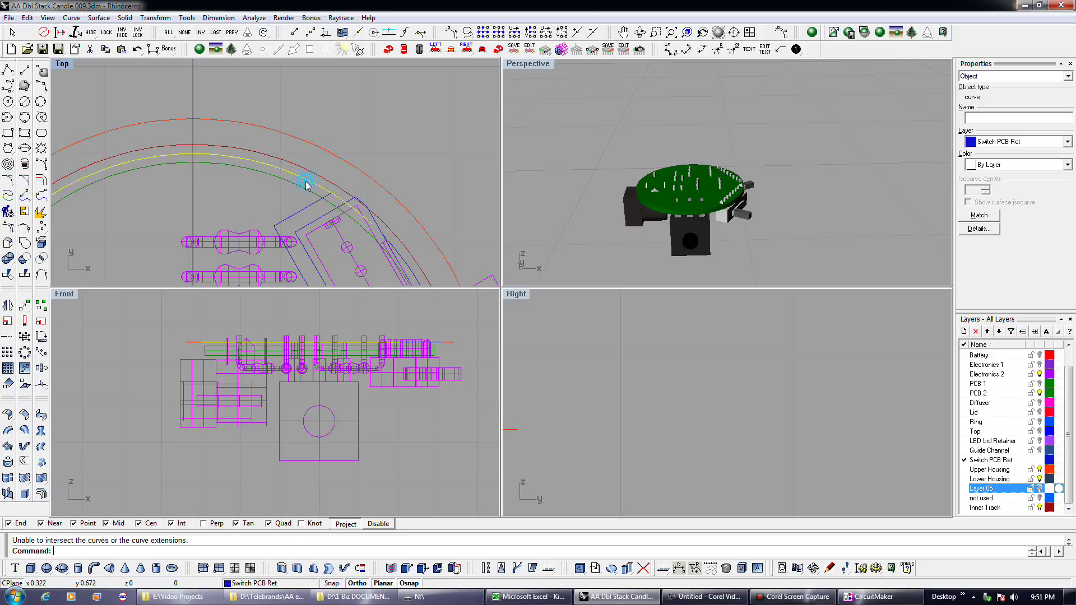
pyautogui.click(311, 206)
pyautogui.scroll(-5, 326, 384)
pyautogui.scroll(-3, 327, 385)
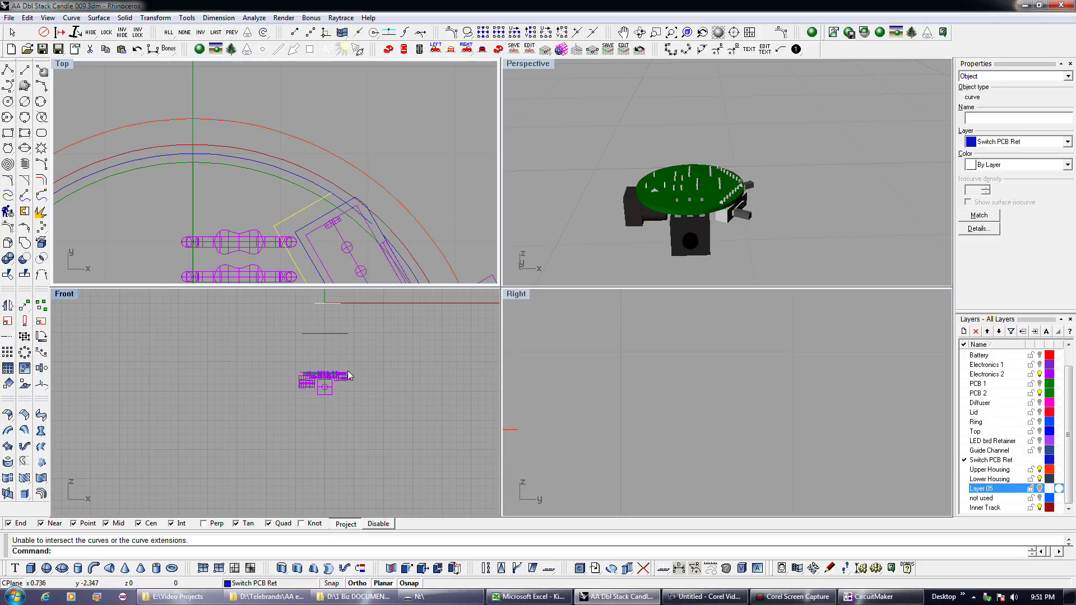
# Step: Try to set a three-point construction plane from the top view at the housing circles' centre with a horizontal X axis
pyautogui.click(592, 50)
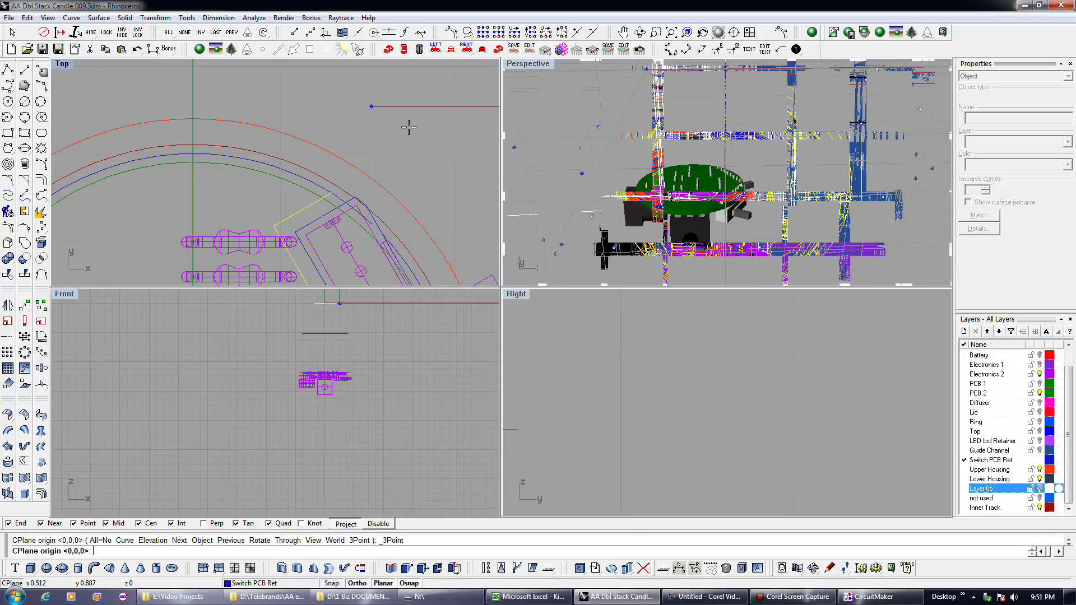
pyautogui.scroll(-3, 313, 135)
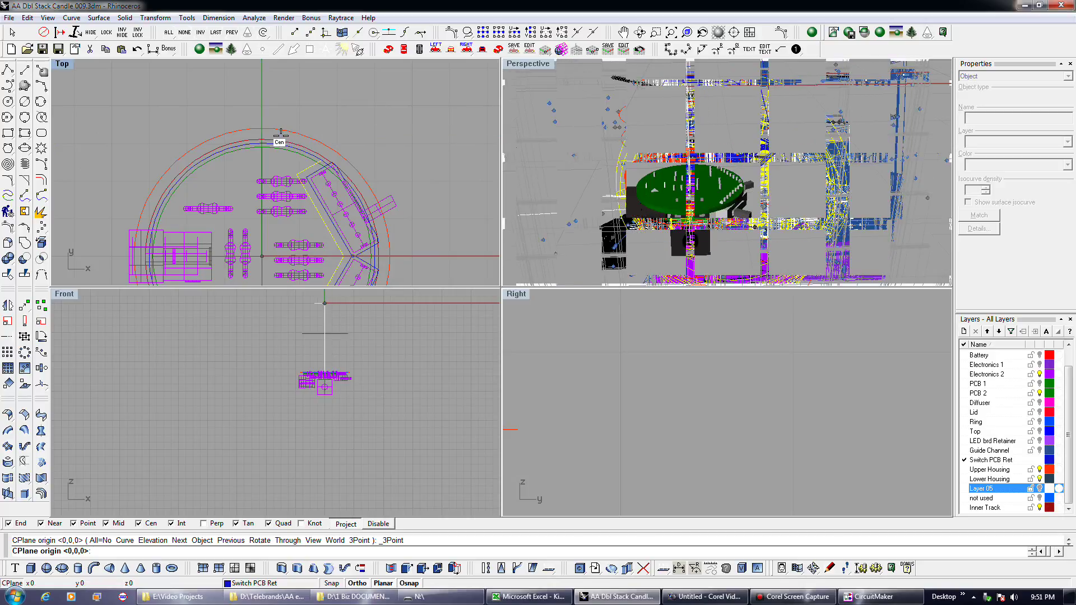
pyautogui.click(280, 133)
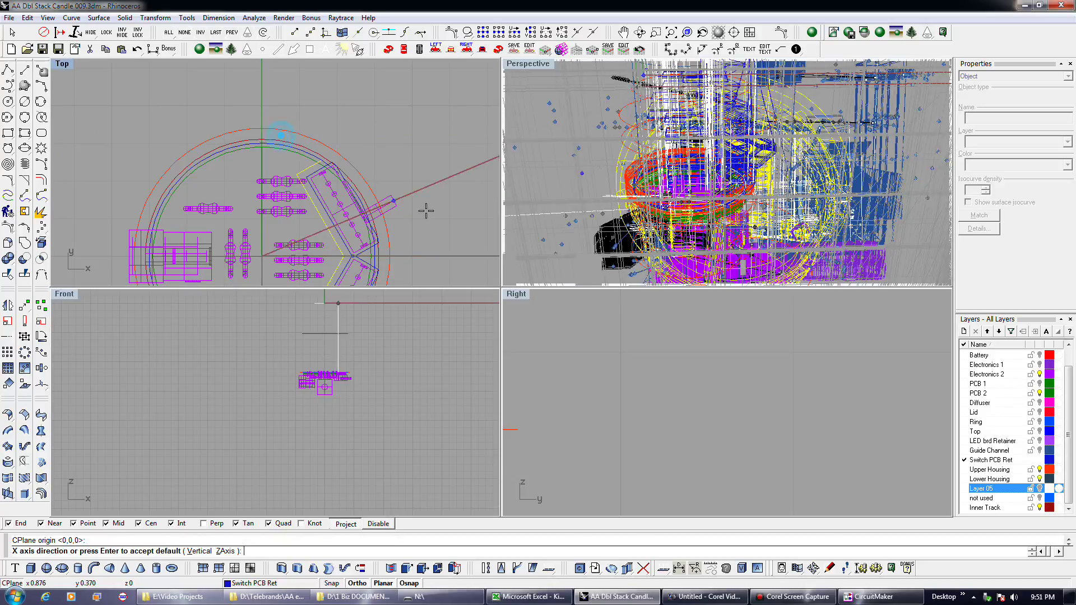
pyautogui.click(479, 256)
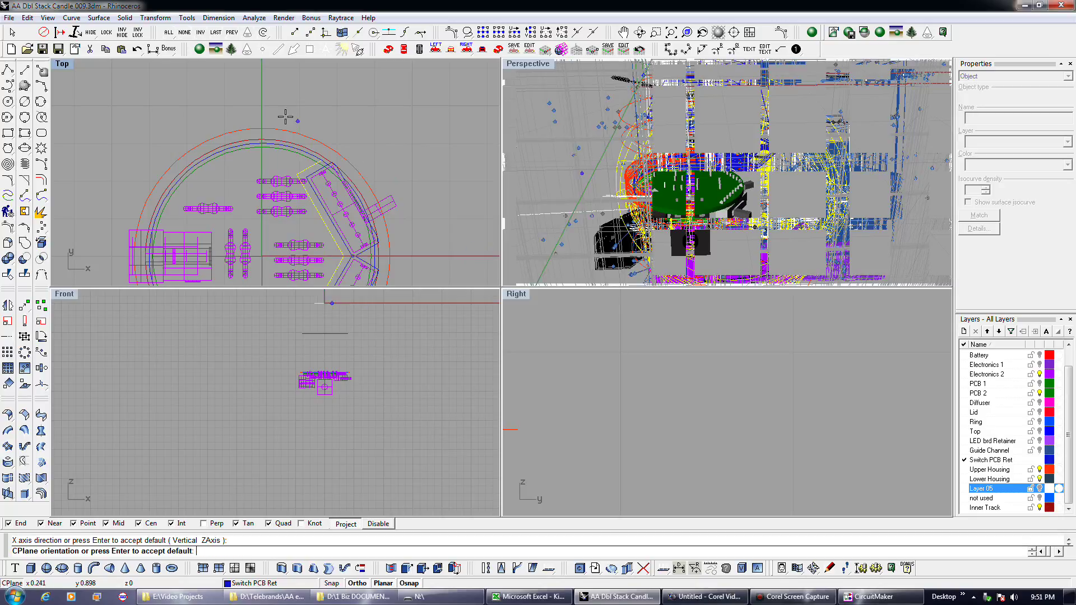
pyautogui.press('Return')
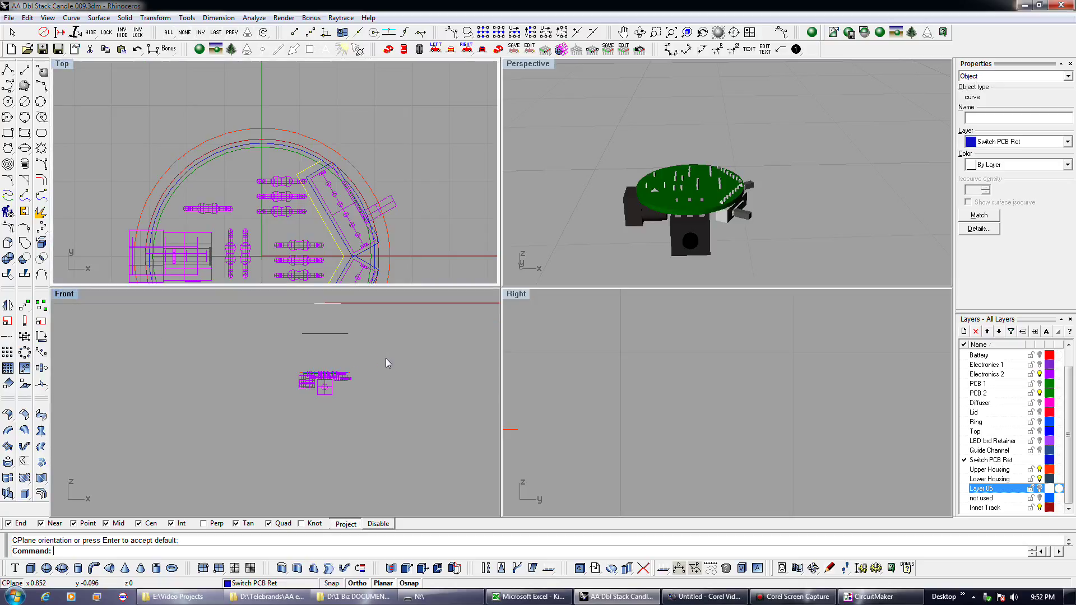
# Step: Undo and redo the last curve break, and restore the front view's previous construction plane
pyautogui.hotkey('ctrl', 'z')
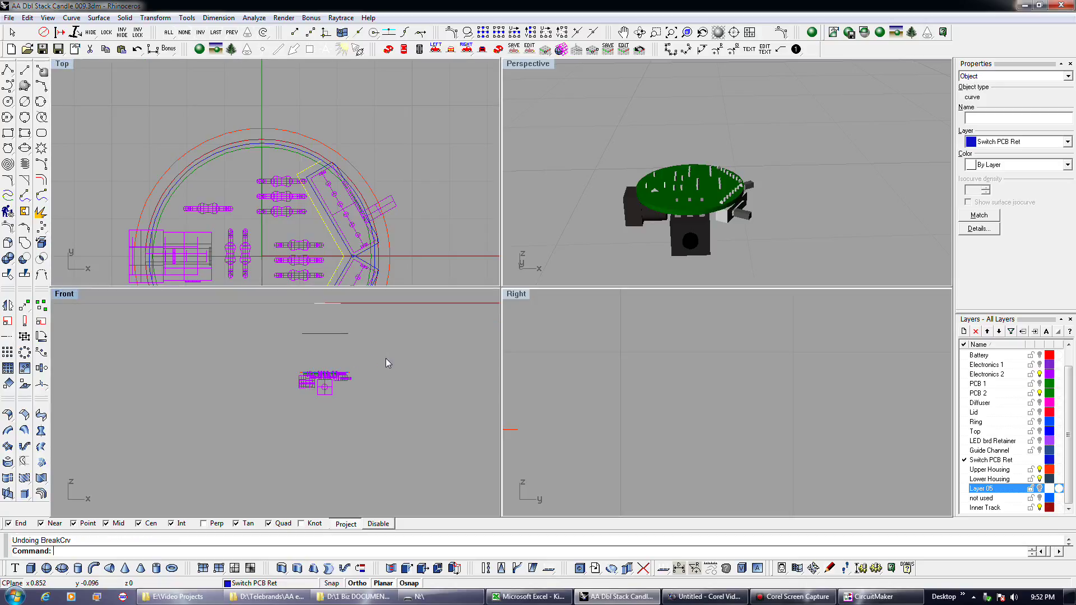
pyautogui.rightClick(136, 50)
pyautogui.scroll(-3, 327, 377)
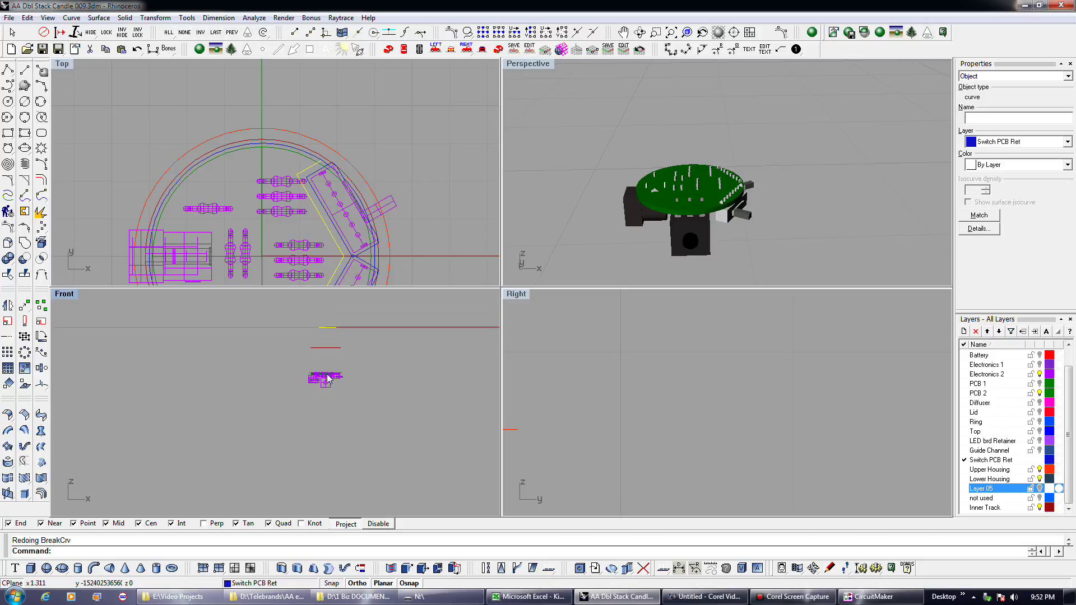
pyautogui.scroll(-5, 327, 374)
pyautogui.scroll(5, 336, 352)
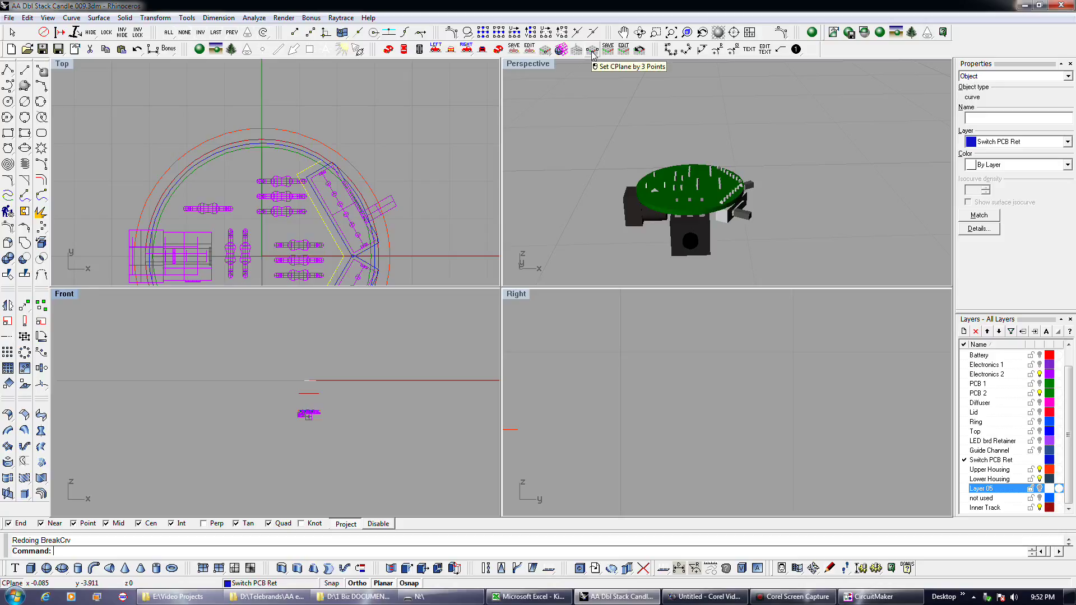
pyautogui.click(639, 51)
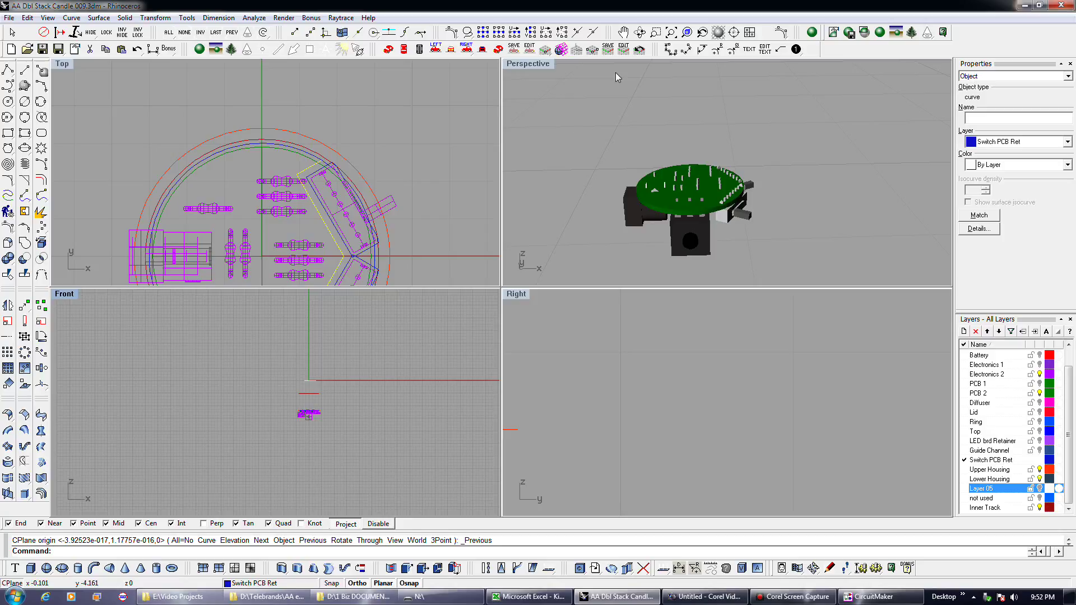
# Step: Set the front view's construction plane by three points at the Inner Track circle's centre, with horizontal X and vertical Y axes
pyautogui.click(593, 50)
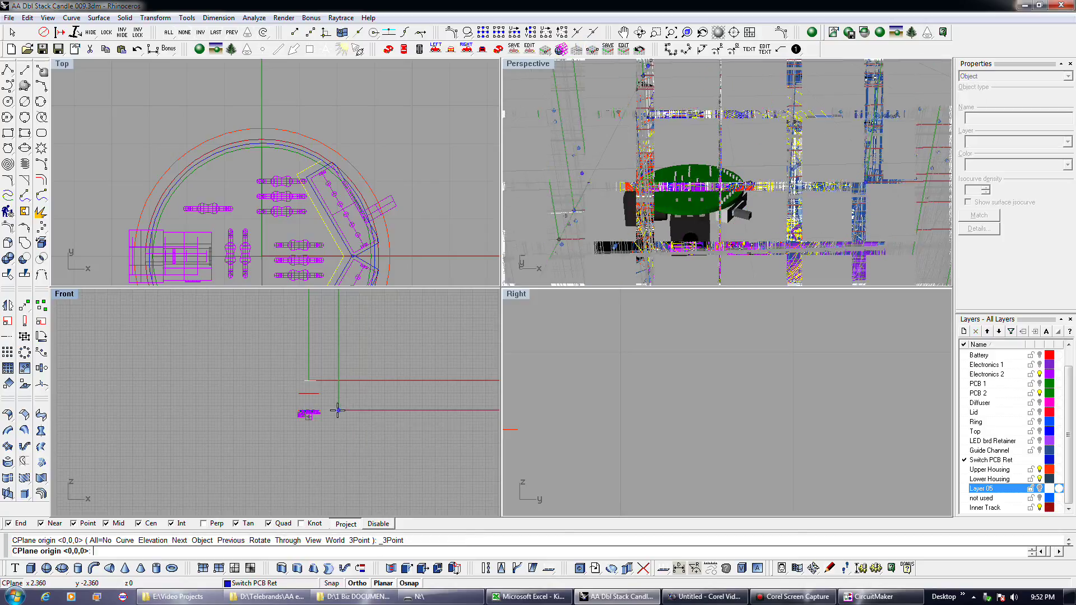
pyautogui.scroll(10, 312, 392)
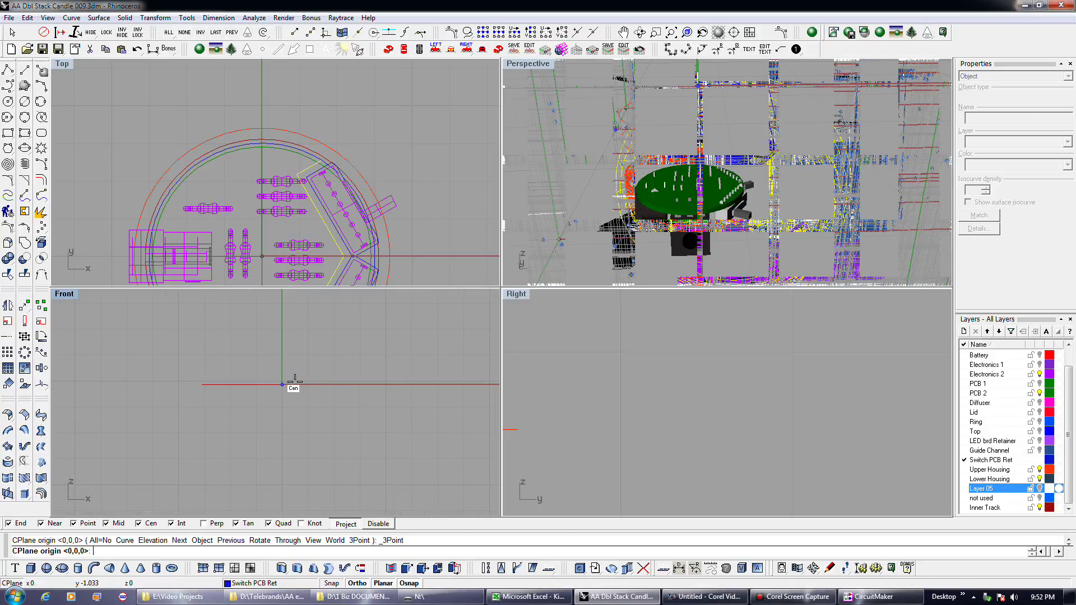
pyautogui.click(294, 384)
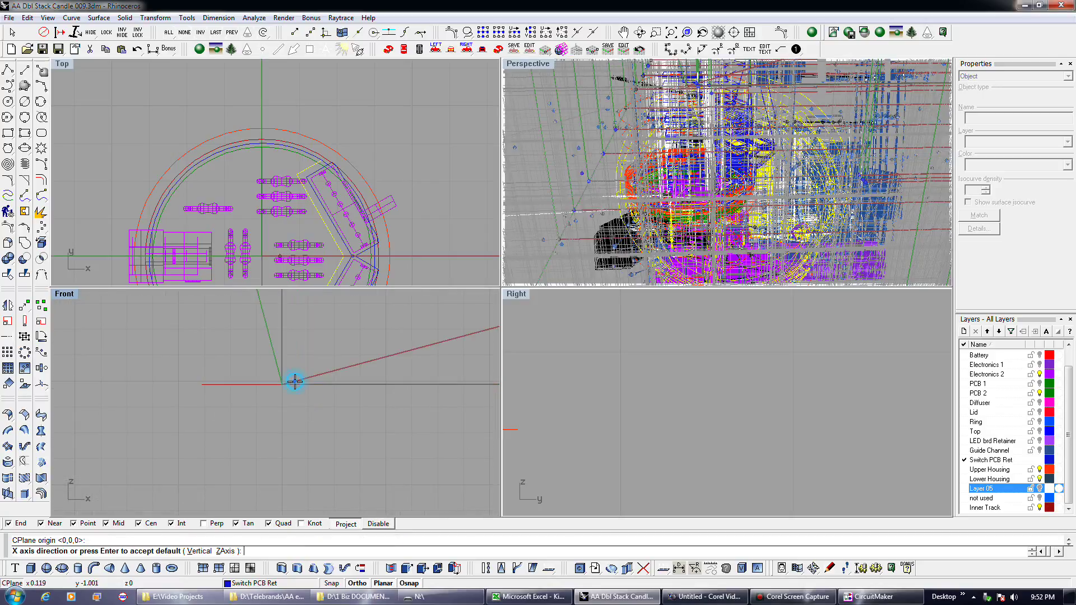
pyautogui.click(404, 384)
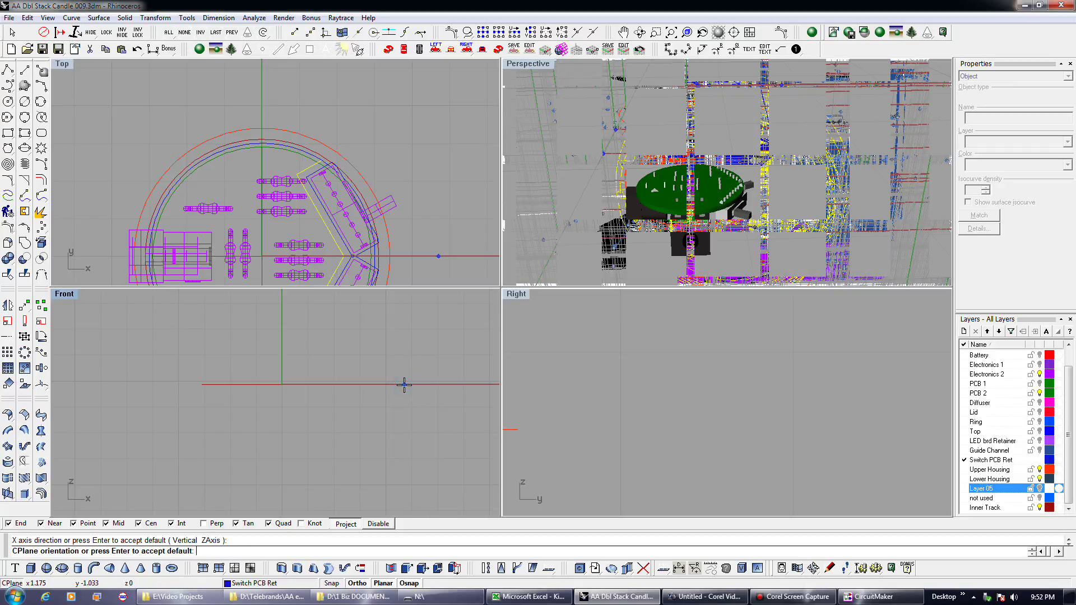
pyautogui.click(281, 307)
pyautogui.scroll(-6, 348, 375)
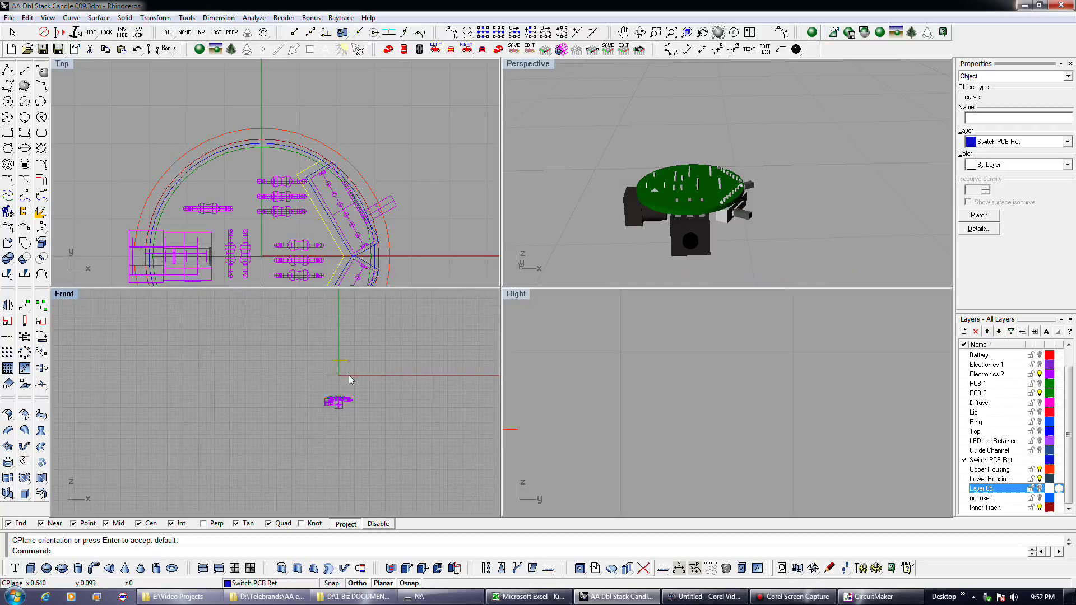
pyautogui.scroll(-5, 694, 405)
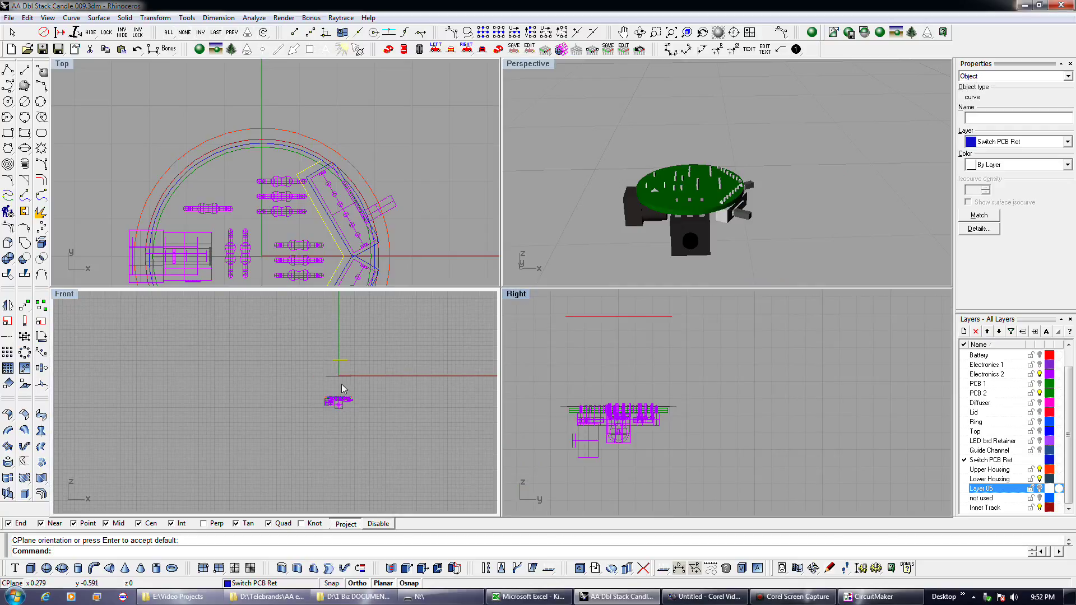
pyautogui.scroll(4, 340, 382)
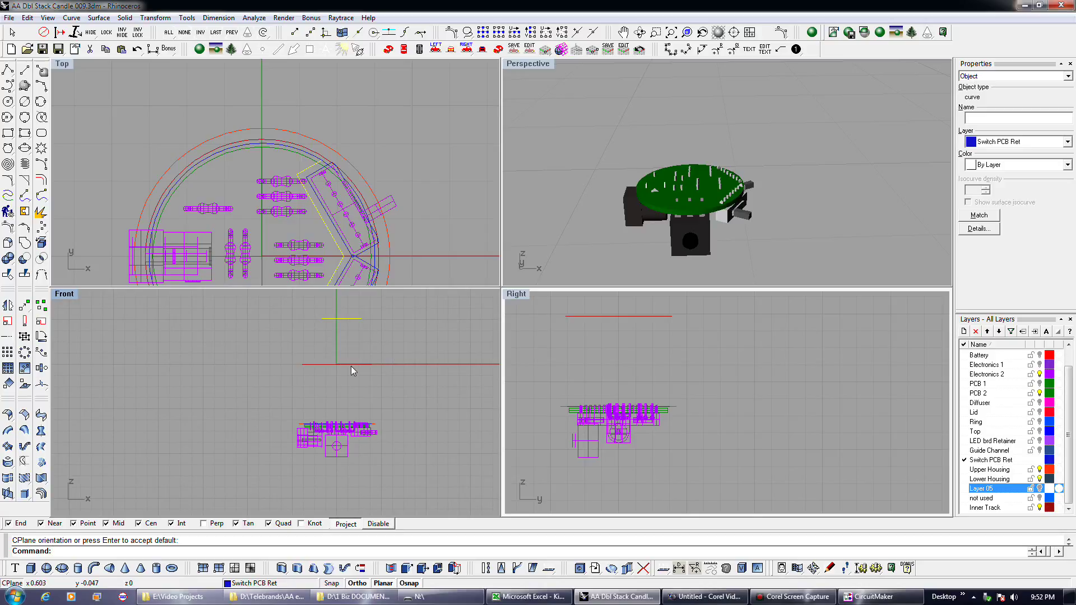
# Step: Set the front view's construction plane by three points at the height of the circle line at the PCB, with horizontal X and vertical Y axes
pyautogui.click(317, 365)
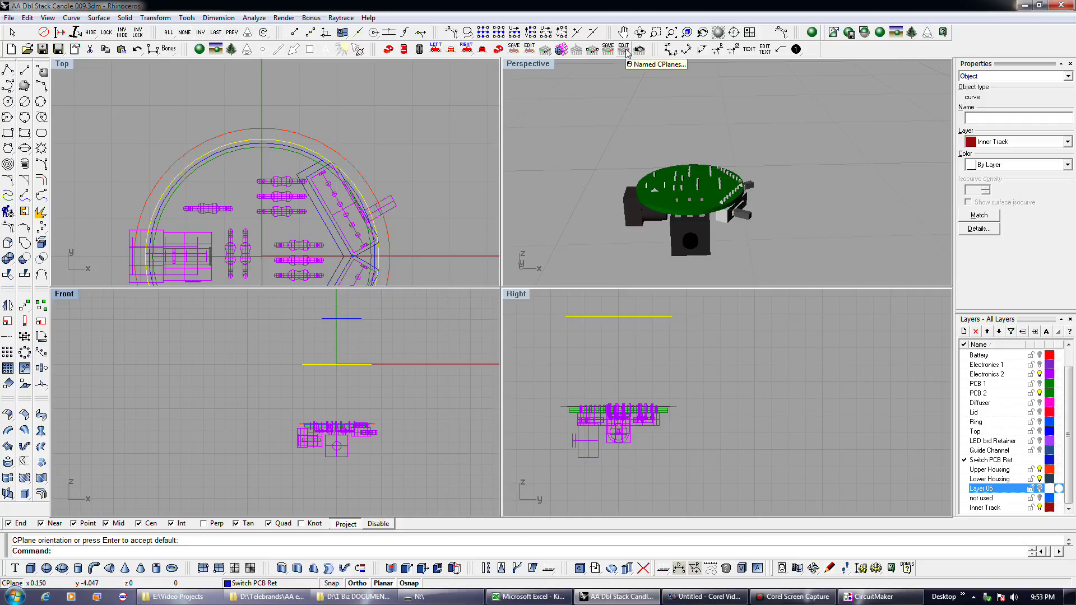
pyautogui.click(576, 49)
pyautogui.scroll(5, 370, 423)
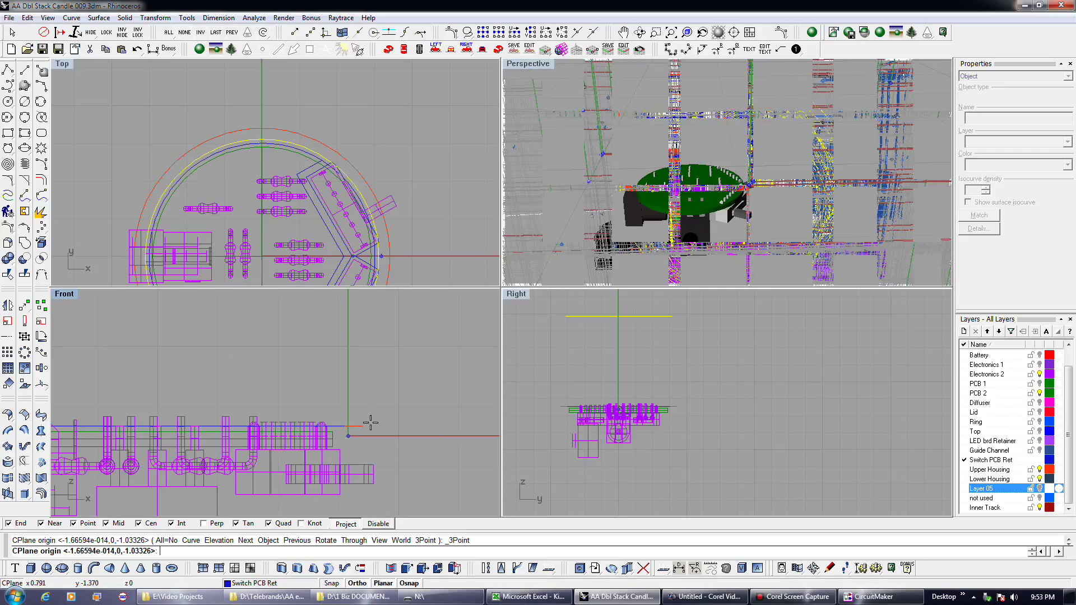
pyautogui.scroll(3, 341, 427)
pyautogui.click(326, 426)
pyautogui.click(427, 432)
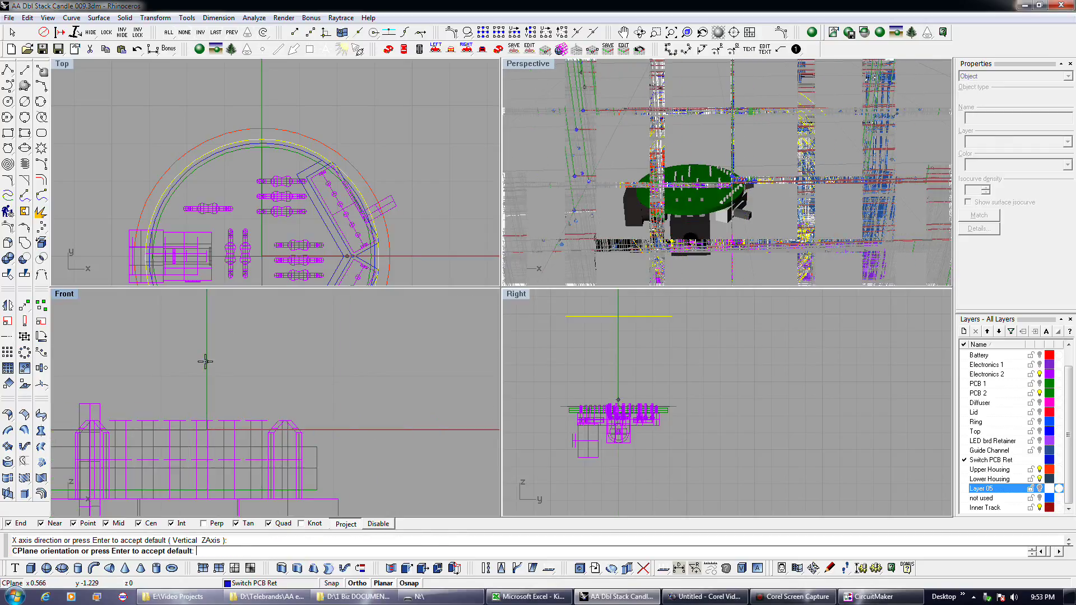
pyautogui.click(205, 361)
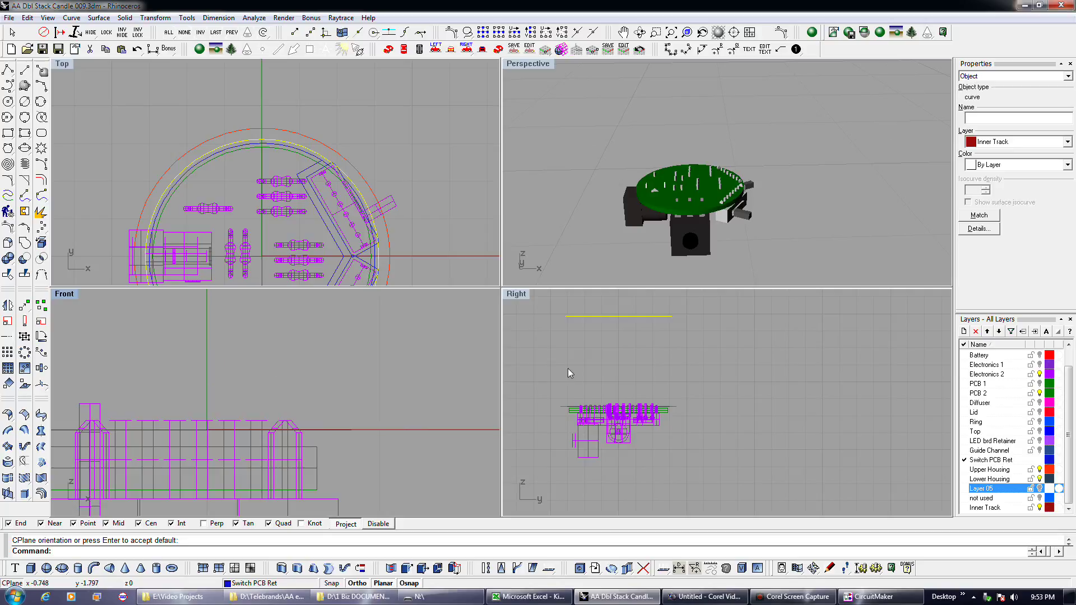
pyautogui.scroll(-6, 363, 403)
pyautogui.scroll(-5, 615, 408)
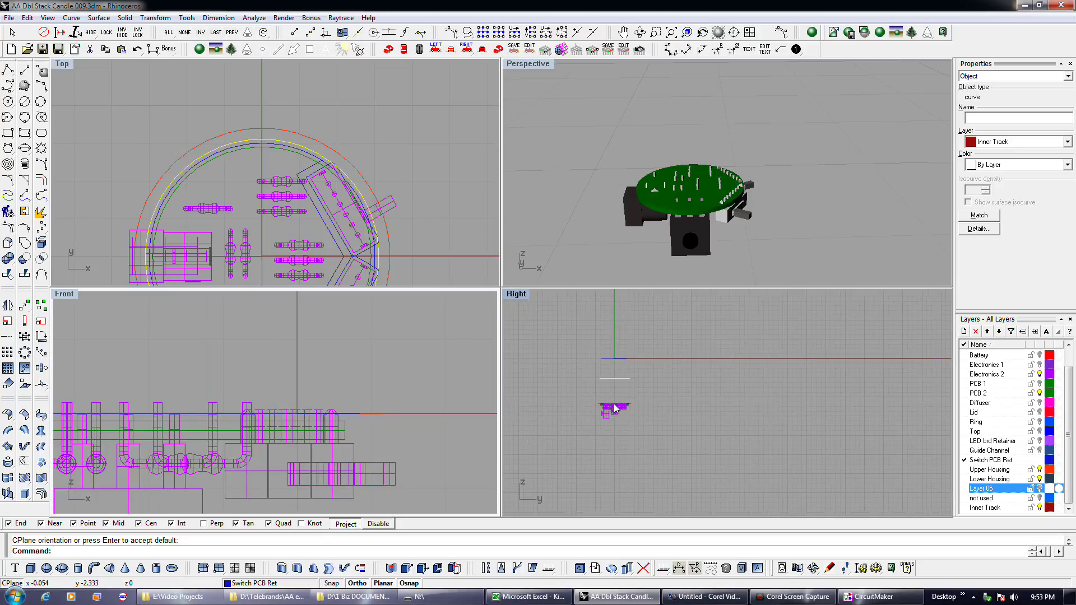
# Step: Set the construction plane origin for all viewports at the centre of the circle line at PCB height, with the All option on
pyautogui.scroll(-5, 384, 403)
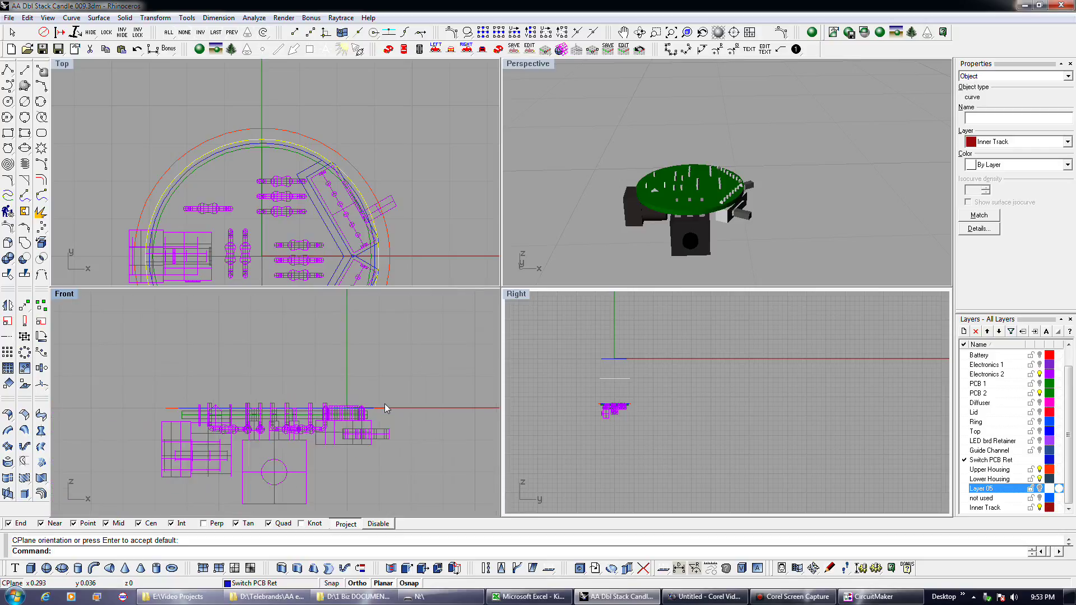
pyautogui.scroll(2, 623, 406)
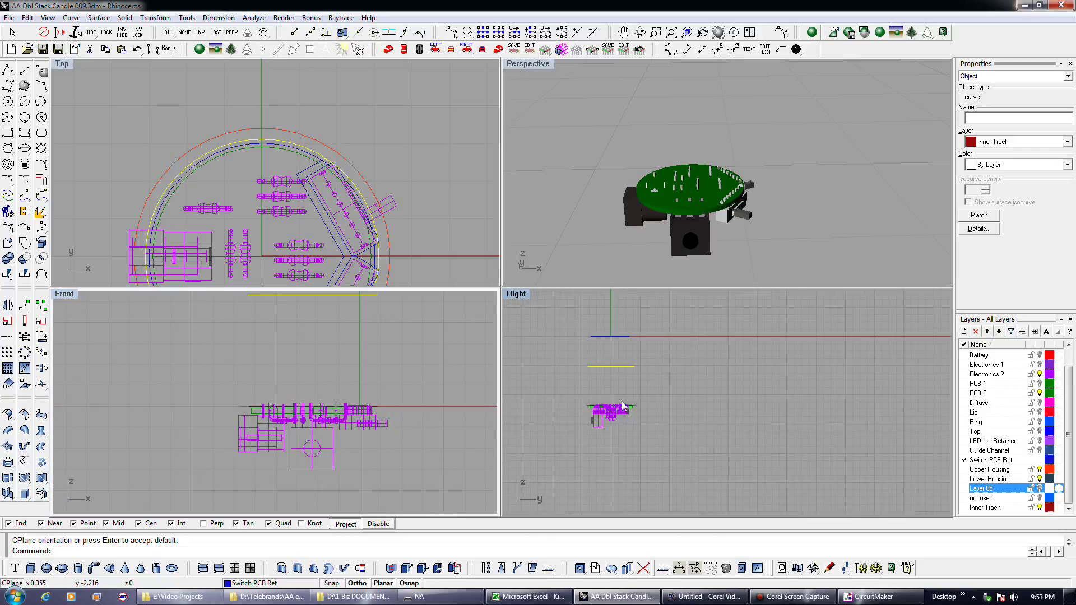
pyautogui.scroll(2, 623, 406)
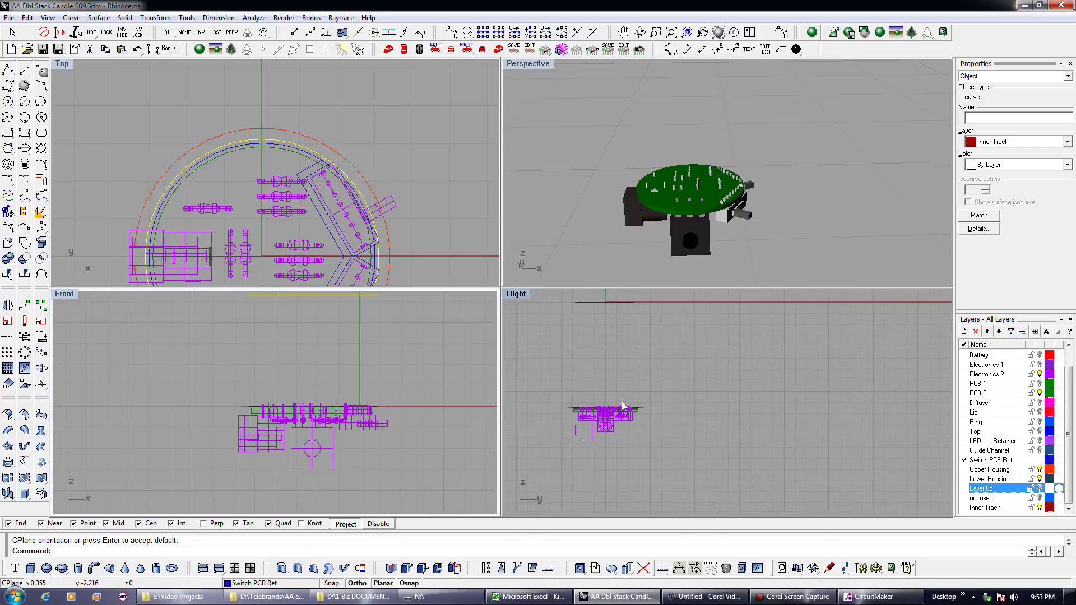
pyautogui.scroll(-3, 415, 215)
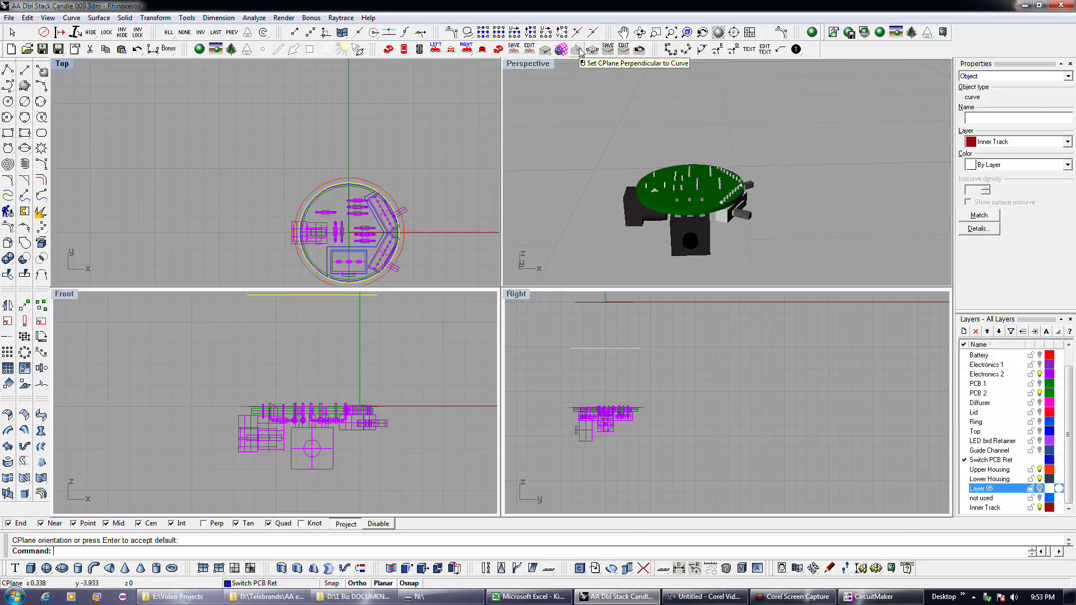
pyautogui.click(545, 50)
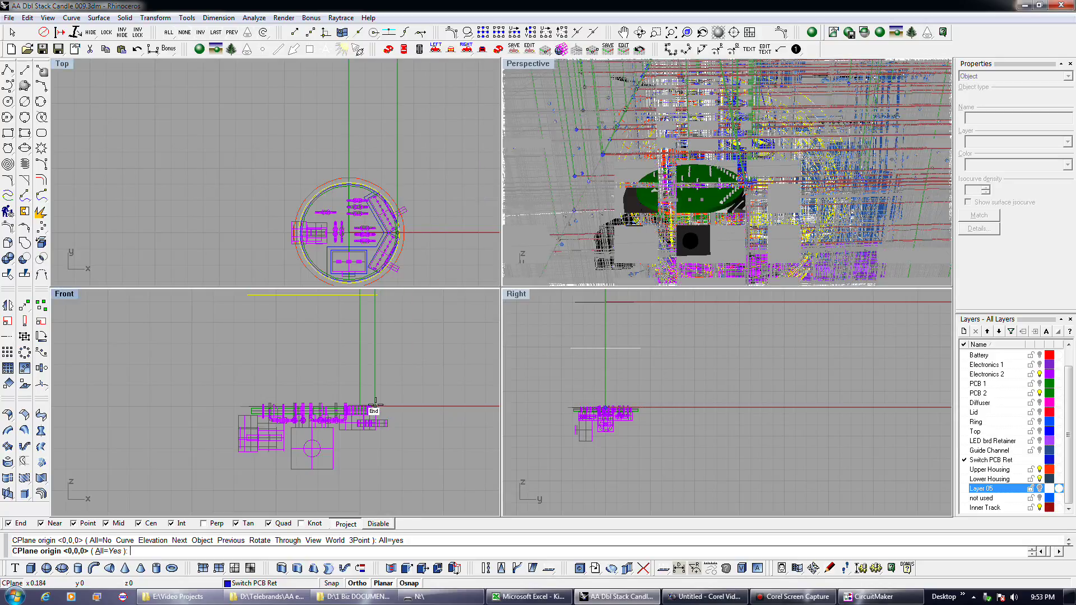
pyautogui.scroll(4, 377, 405)
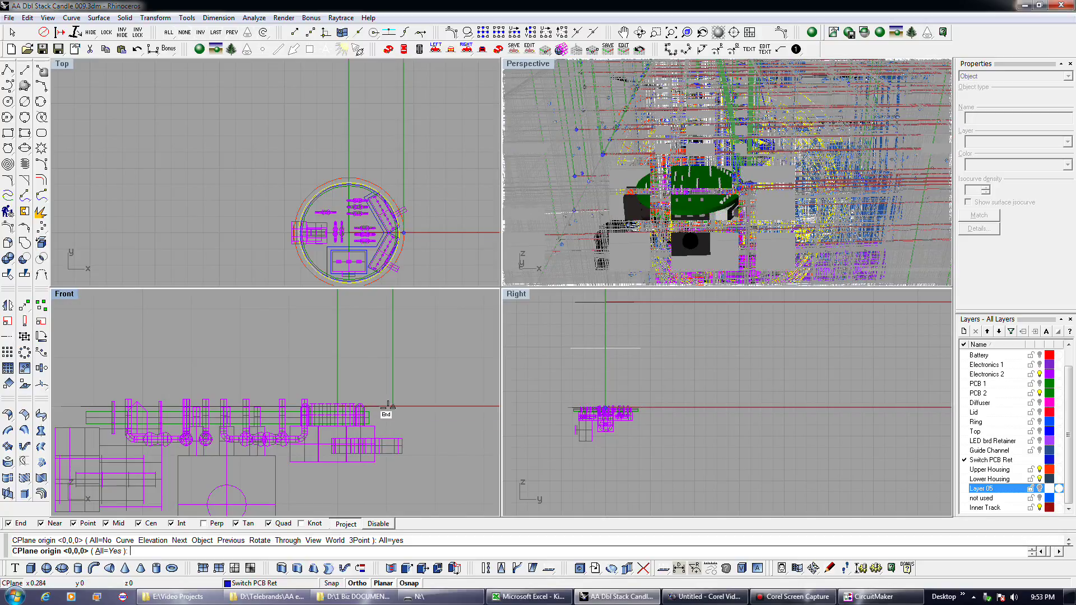
pyautogui.scroll(3, 369, 404)
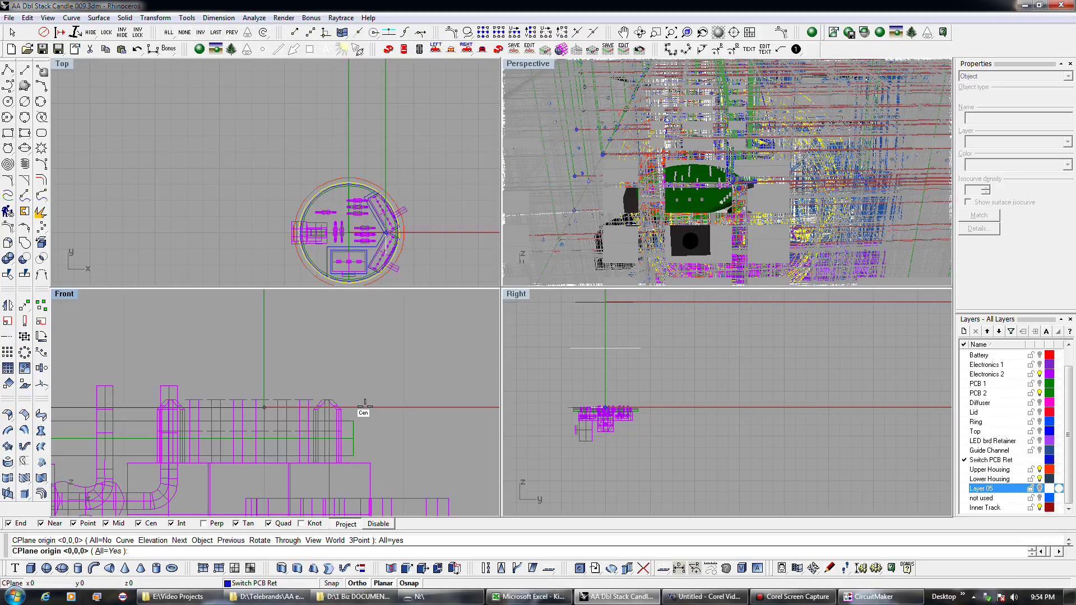
pyautogui.moveTo(365, 404); pyautogui.dragTo(478, 373, button='right')
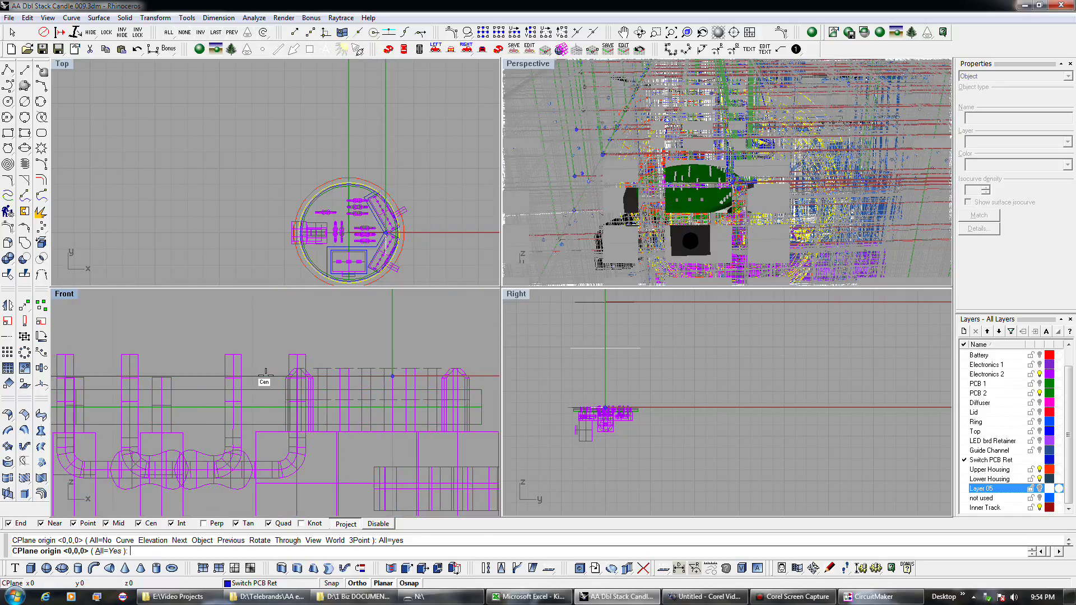
pyautogui.click(214, 375)
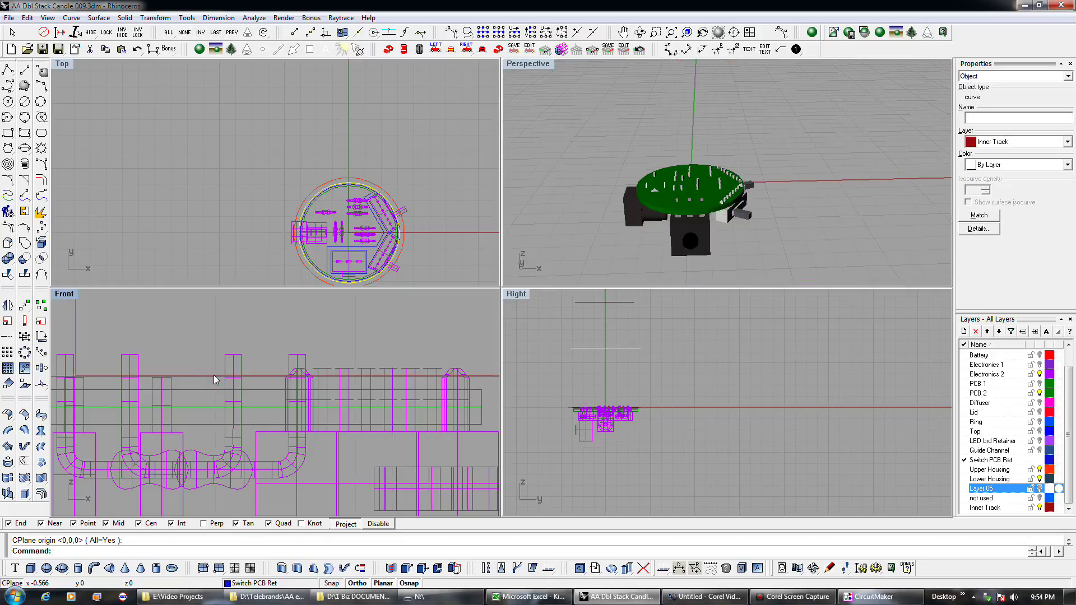
# Step: Move the Switch PCB Ret wall outline in the front view down to the PCB-height construction plane, using 0,0 as the target point
pyautogui.scroll(-4, 210, 376)
pyautogui.scroll(-3, 375, 431)
pyautogui.scroll(-3, 375, 431)
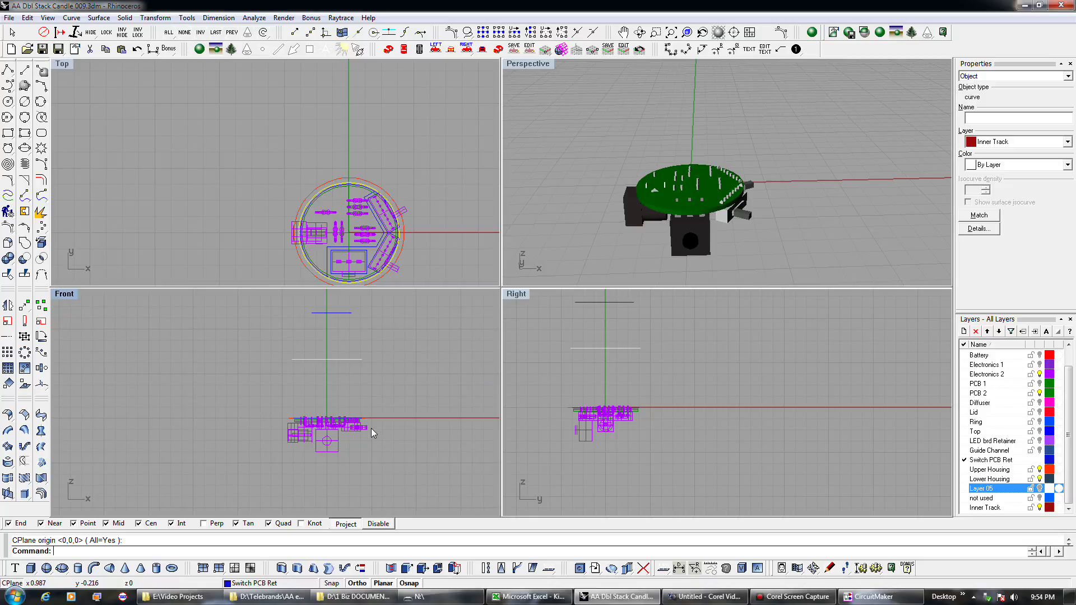
pyautogui.scroll(6, 371, 428)
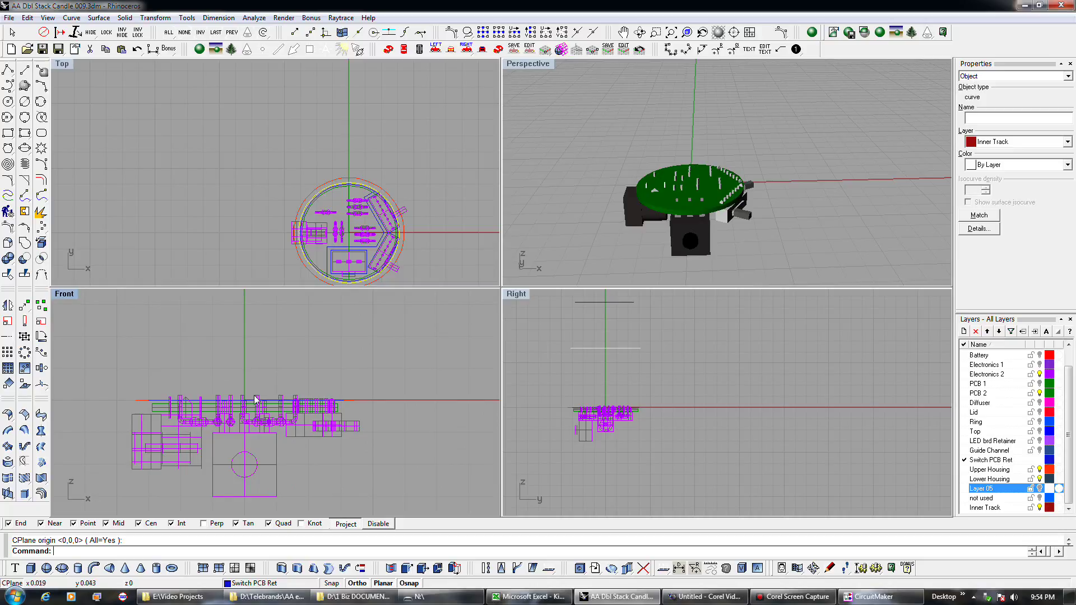
pyautogui.scroll(-2, 277, 399)
pyautogui.scroll(-4, 278, 399)
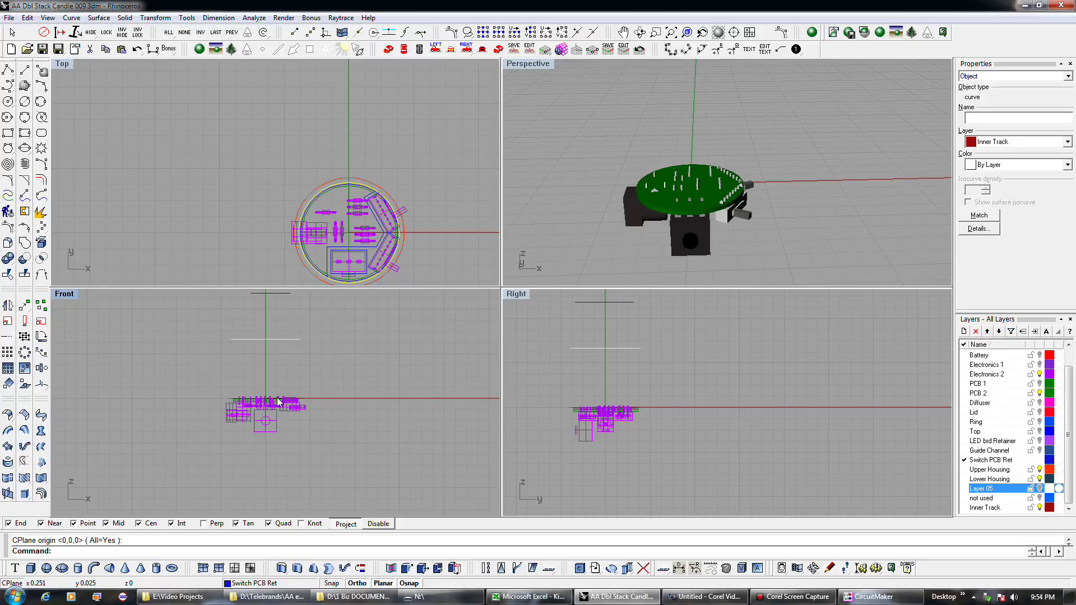
pyautogui.click(272, 329)
pyautogui.click(25, 306)
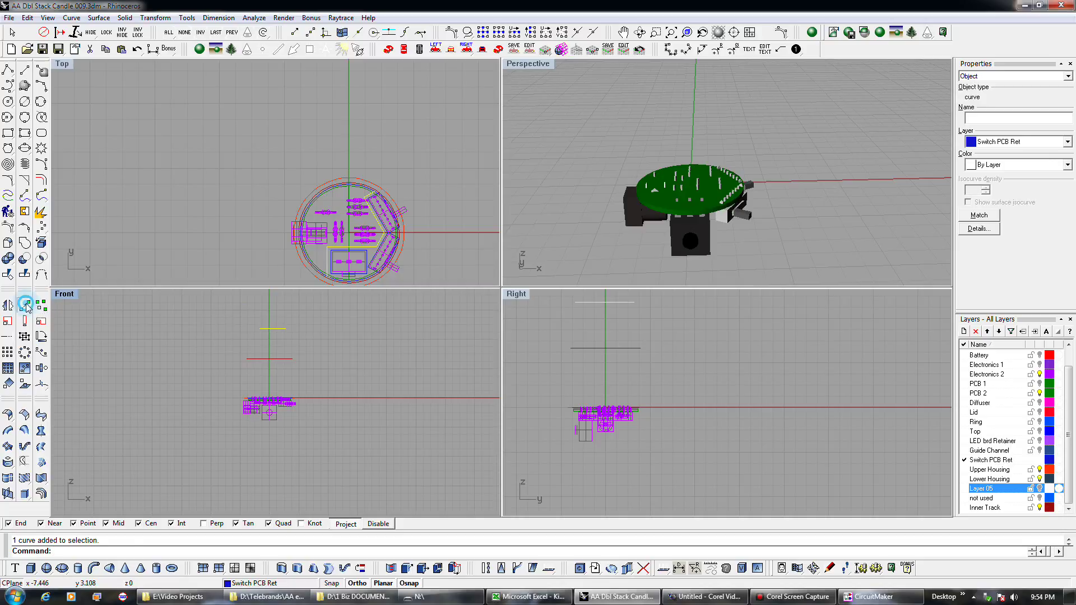
pyautogui.click(285, 329)
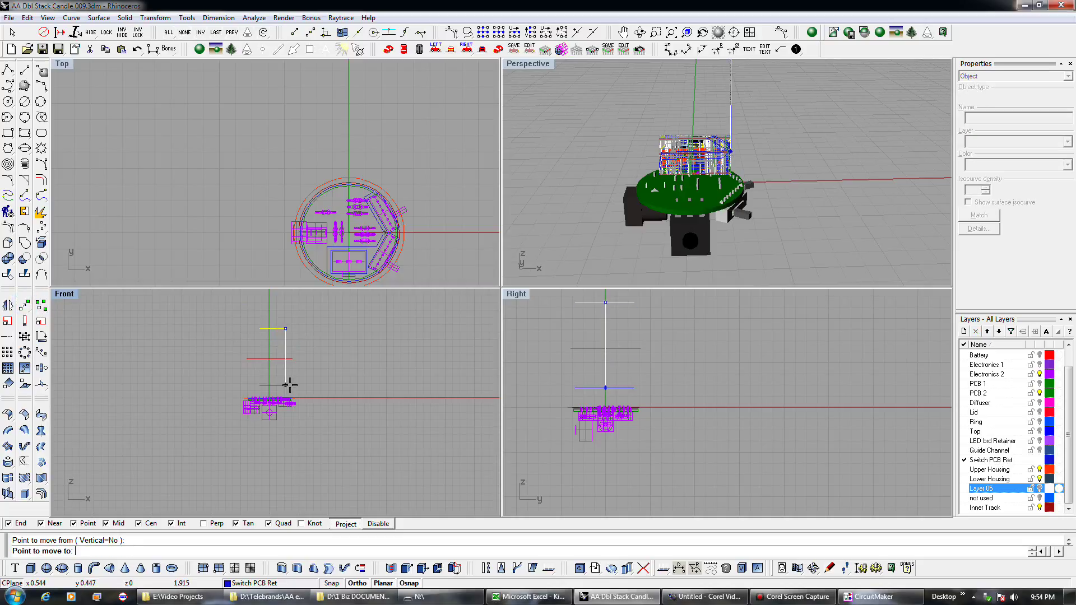
pyautogui.write('0,0')
pyautogui.press('Return')
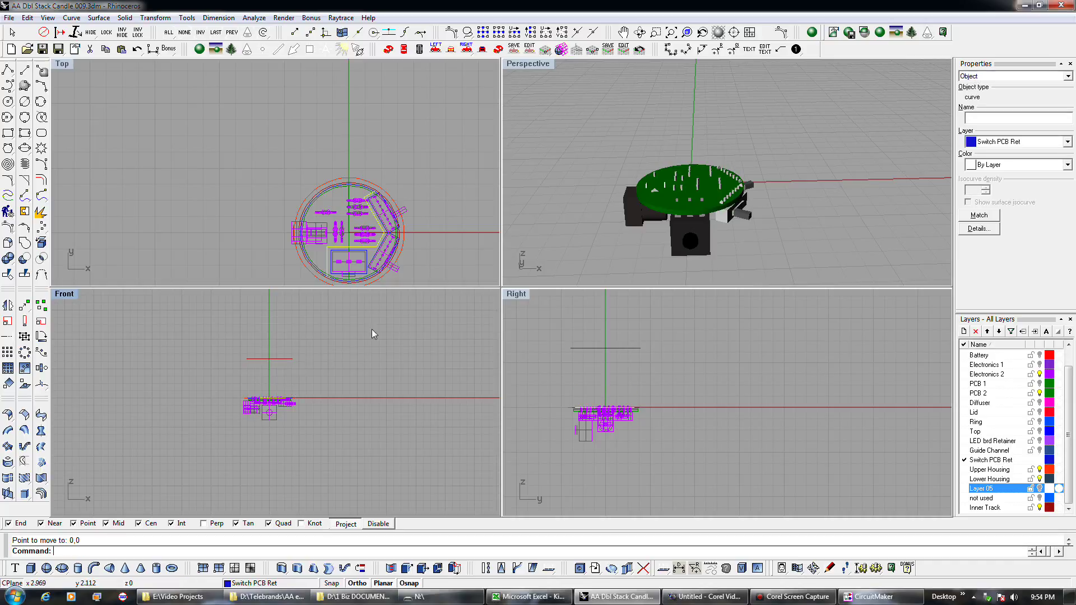
# Step: Join the retainer circle to the wall outline's lower-left end with a chamfer at distances 0,0, trimming the excess
pyautogui.scroll(5, 354, 253)
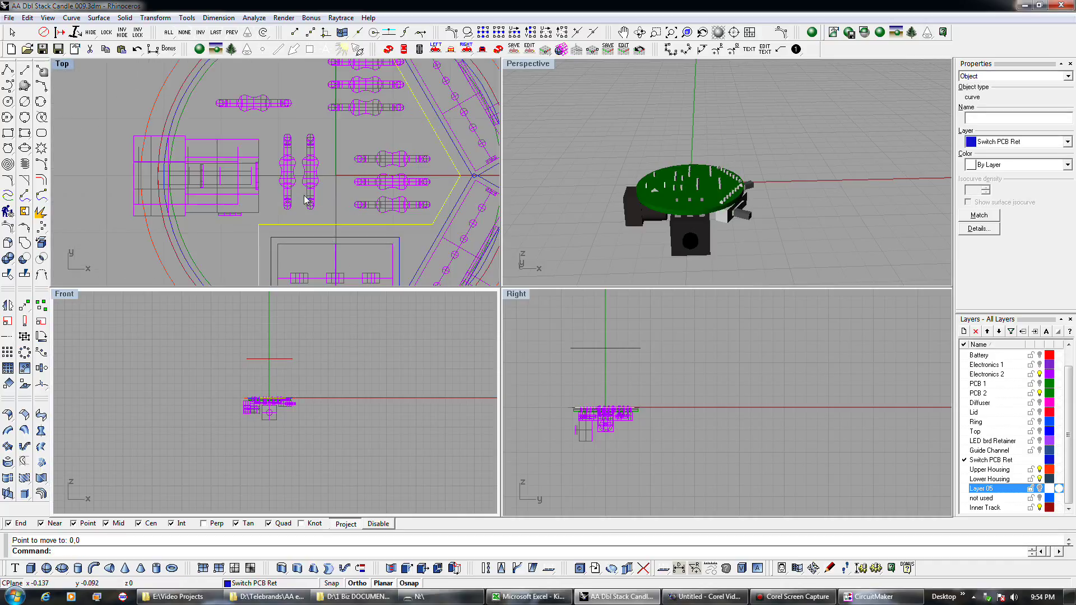
pyautogui.scroll(-3, 305, 195)
pyautogui.scroll(5, 276, 243)
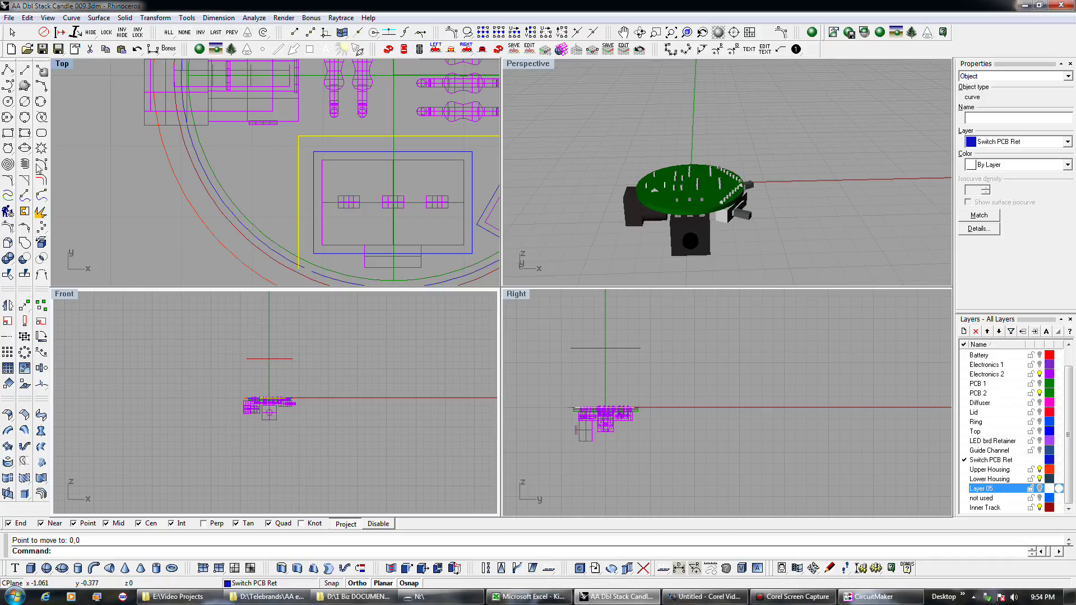
pyautogui.click(8, 180)
pyautogui.click(271, 246)
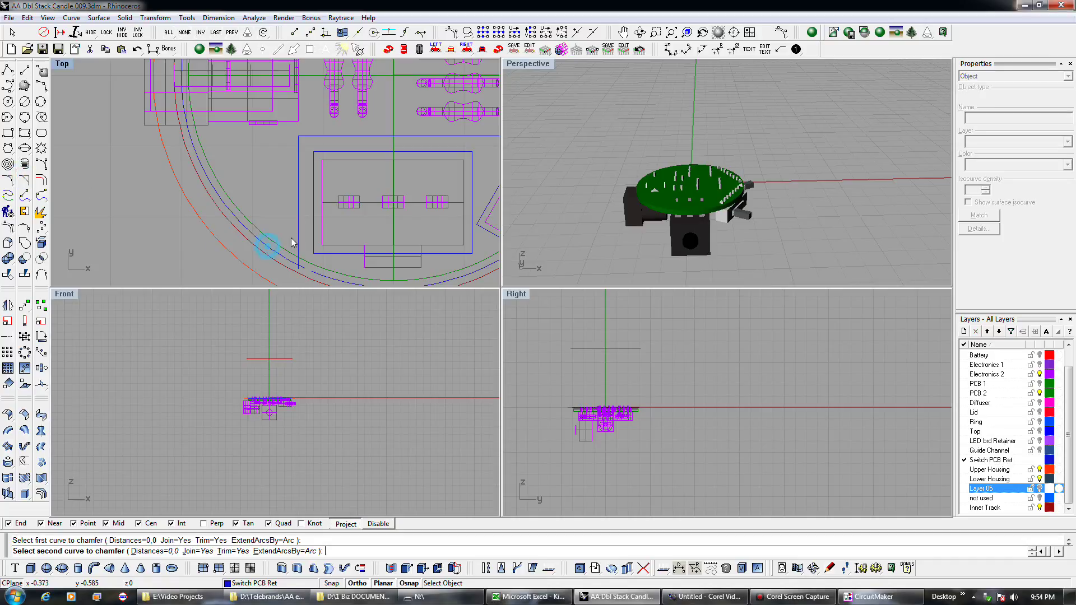
pyautogui.click(298, 238)
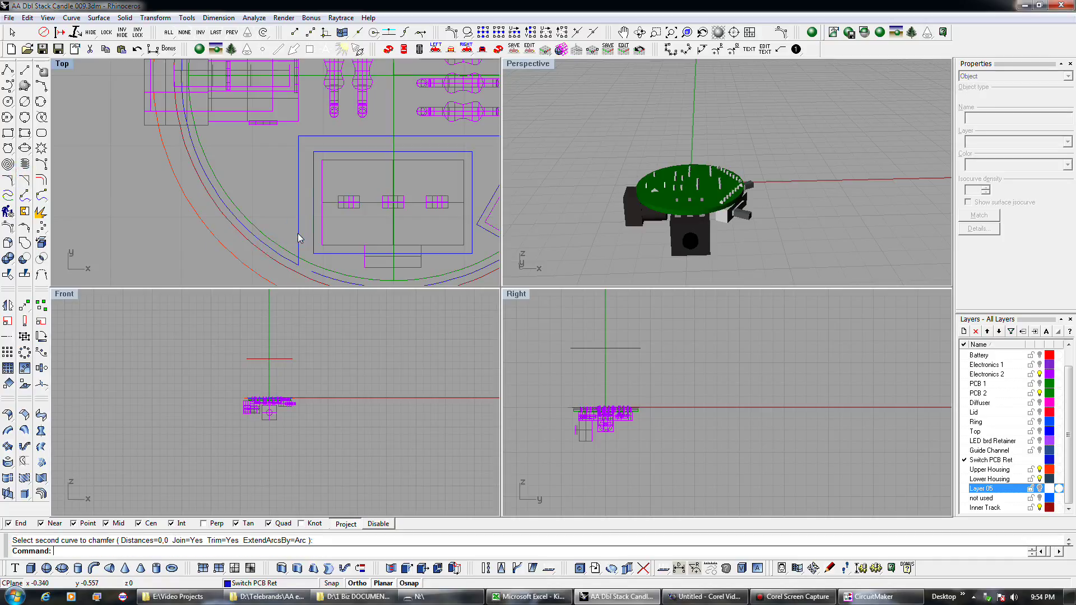
# Step: Chamfer the wall outline's upper-right end to the retainer circle at distances 0,0, and select the joined outline
pyautogui.scroll(-5, 297, 233)
pyautogui.scroll(6, 396, 83)
pyautogui.rightClick(357, 95)
pyautogui.click(362, 103)
pyautogui.click(362, 86)
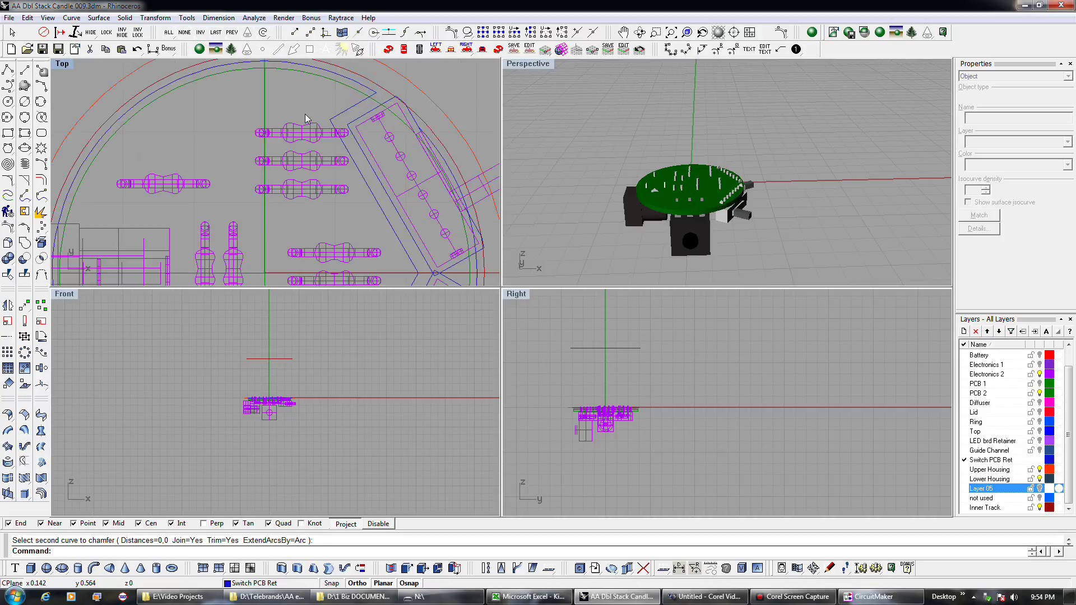
pyautogui.scroll(-5, 308, 116)
pyautogui.click(325, 140)
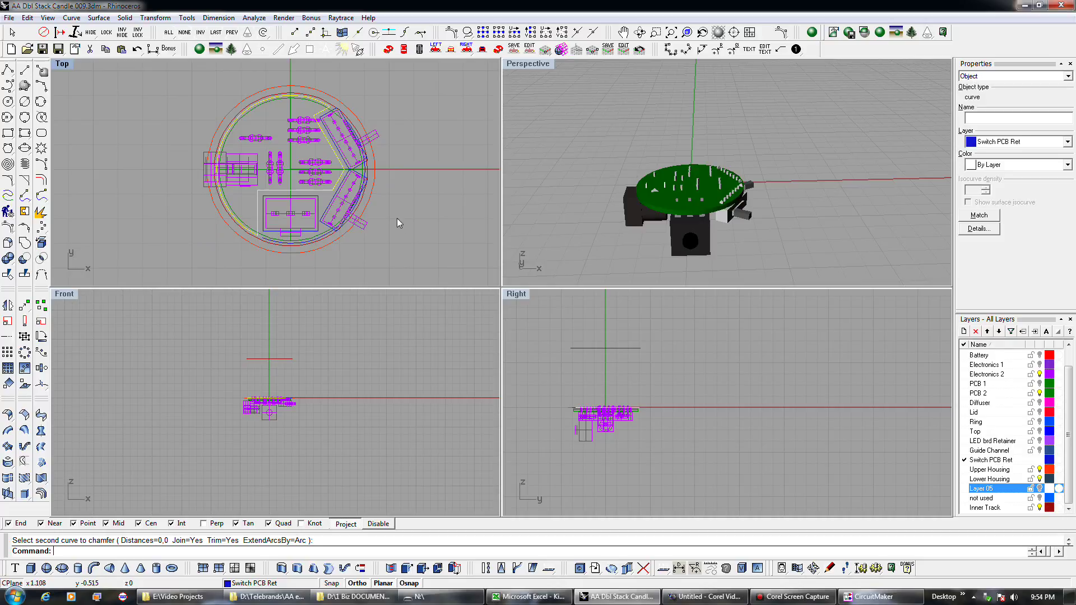
# Step: Examine how the two angled switch outlines cross each other and meet the retainer and Inner Track circles
pyautogui.click(334, 200)
pyautogui.click(344, 171)
pyautogui.click(347, 169)
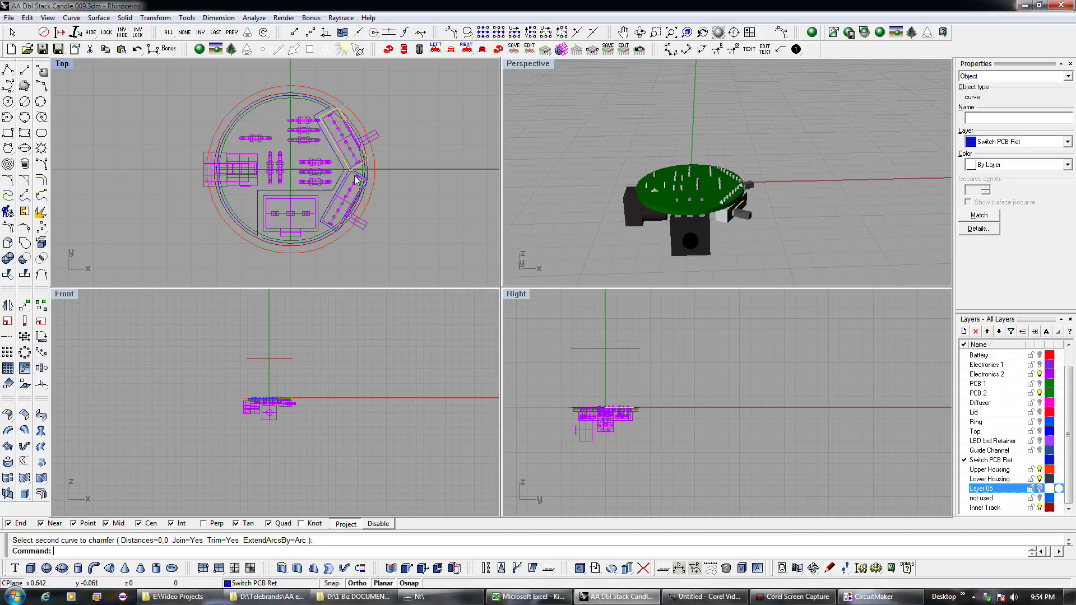
pyautogui.scroll(2, 355, 173)
pyautogui.scroll(4, 354, 172)
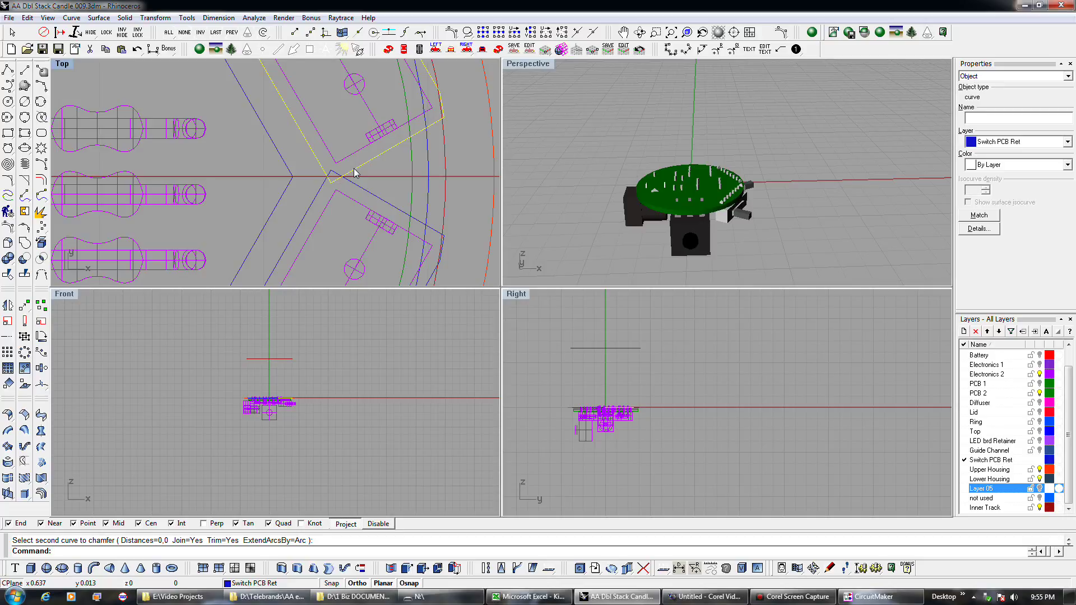
pyautogui.scroll(-3, 339, 179)
pyautogui.scroll(-3, 347, 181)
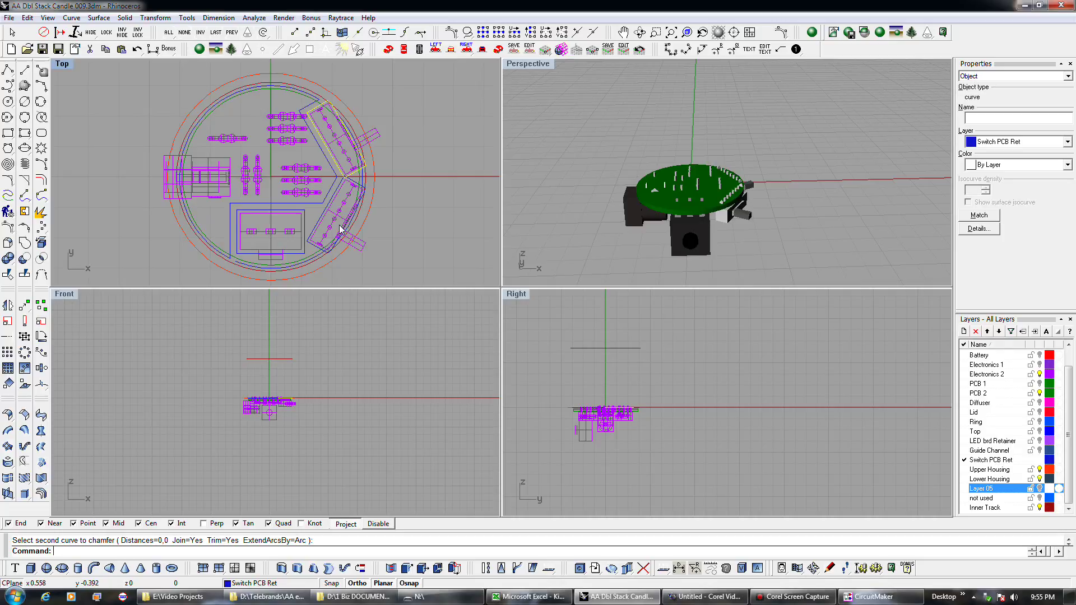
pyautogui.scroll(5, 351, 194)
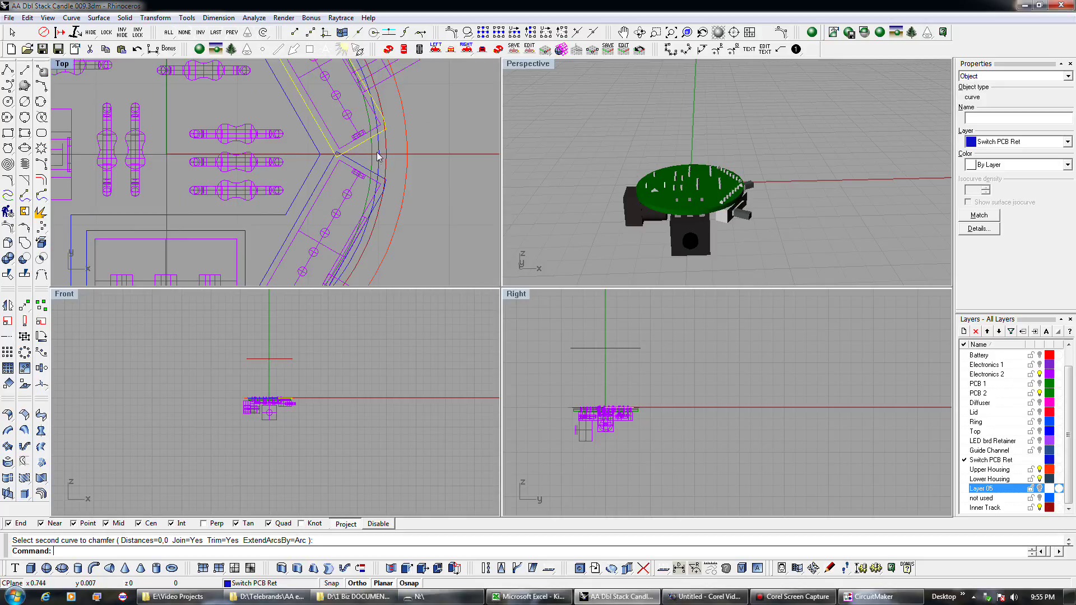
pyautogui.scroll(3, 370, 154)
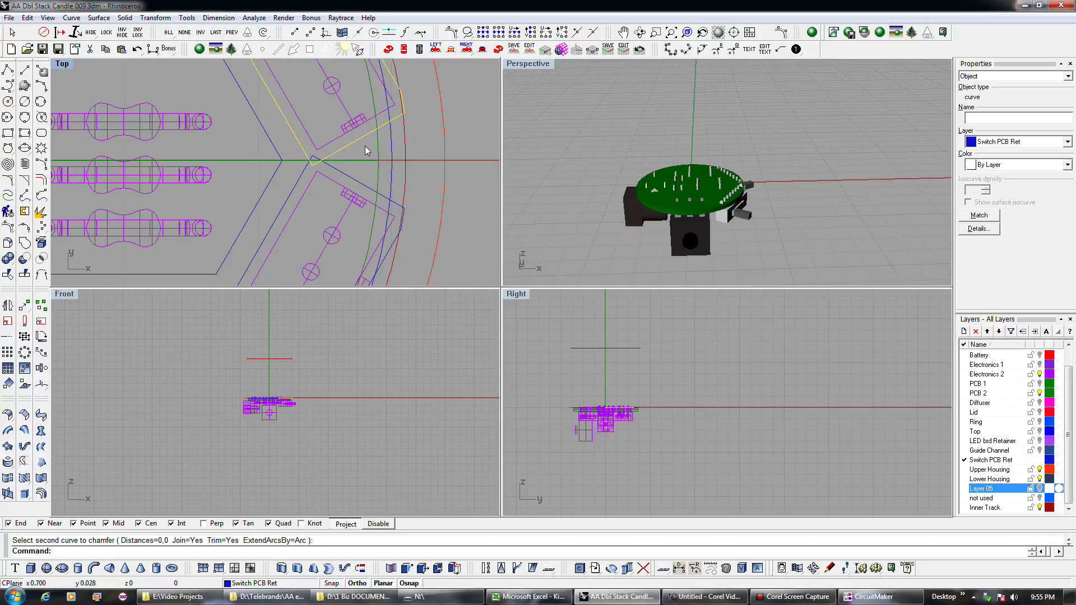
pyautogui.scroll(5, 398, 78)
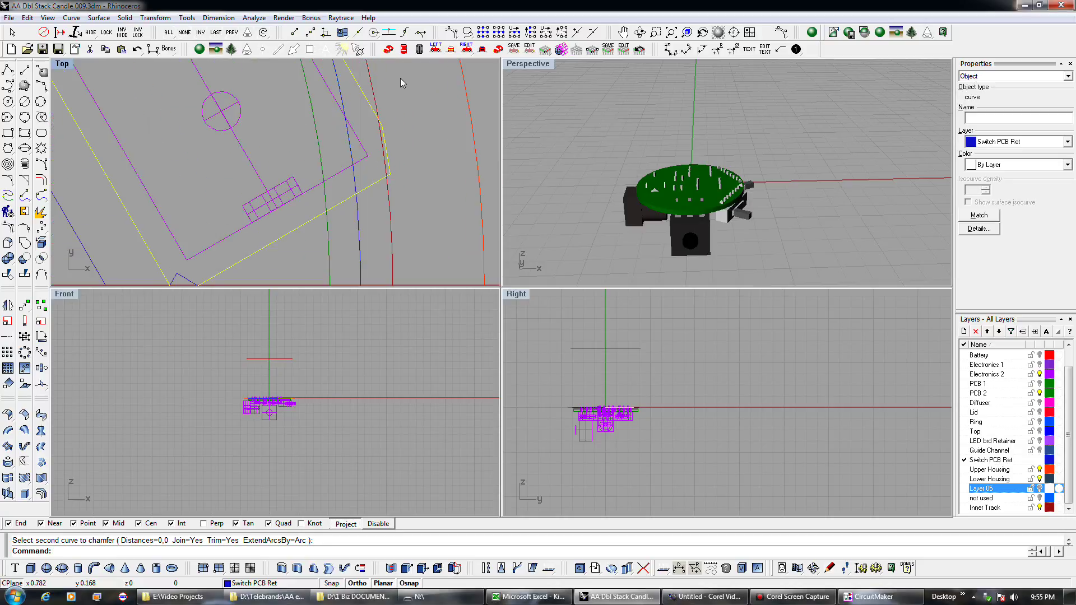
pyautogui.scroll(-5, 400, 83)
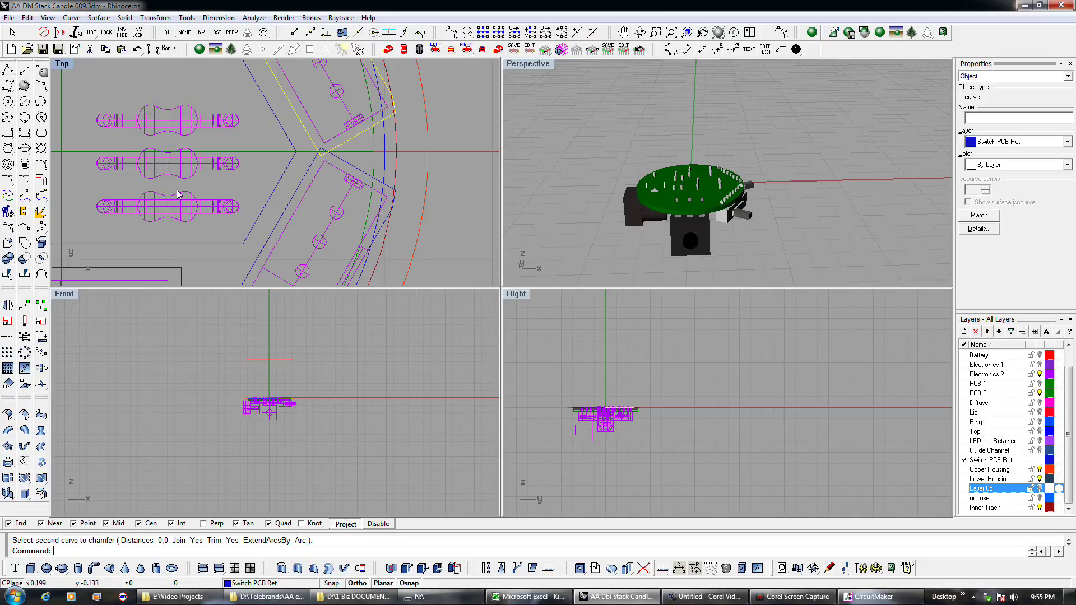
# Step: Copy the two angled switch outlines to the clipboard, delete the originals and paste them back in place
pyautogui.keyDown('shift'); pyautogui.click(341, 162); pyautogui.keyUp('shift')
pyautogui.hotkey('ctrl', 'c')
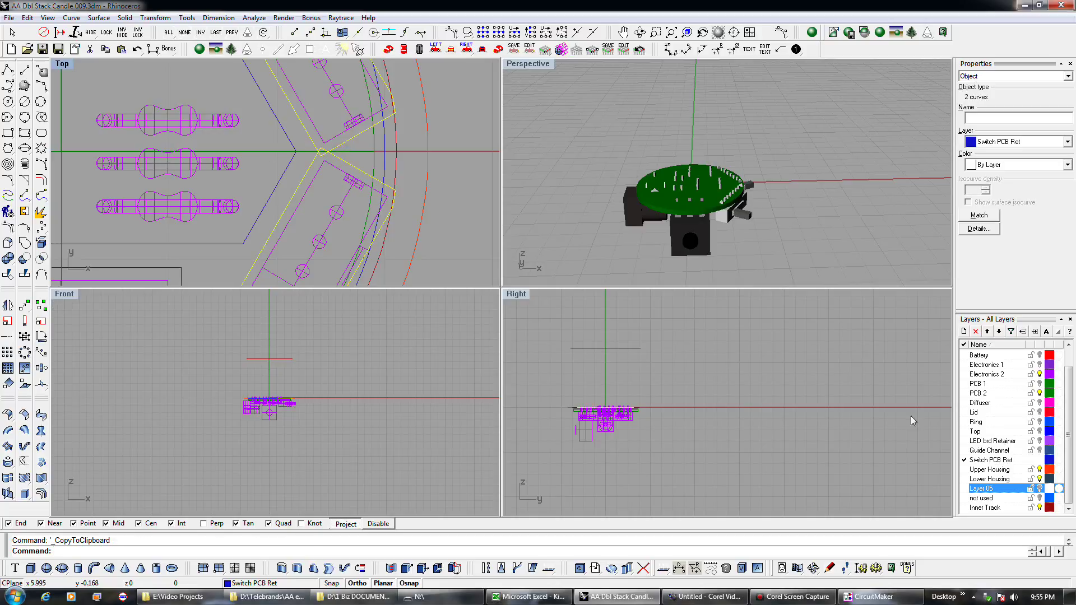
pyautogui.press('Delete')
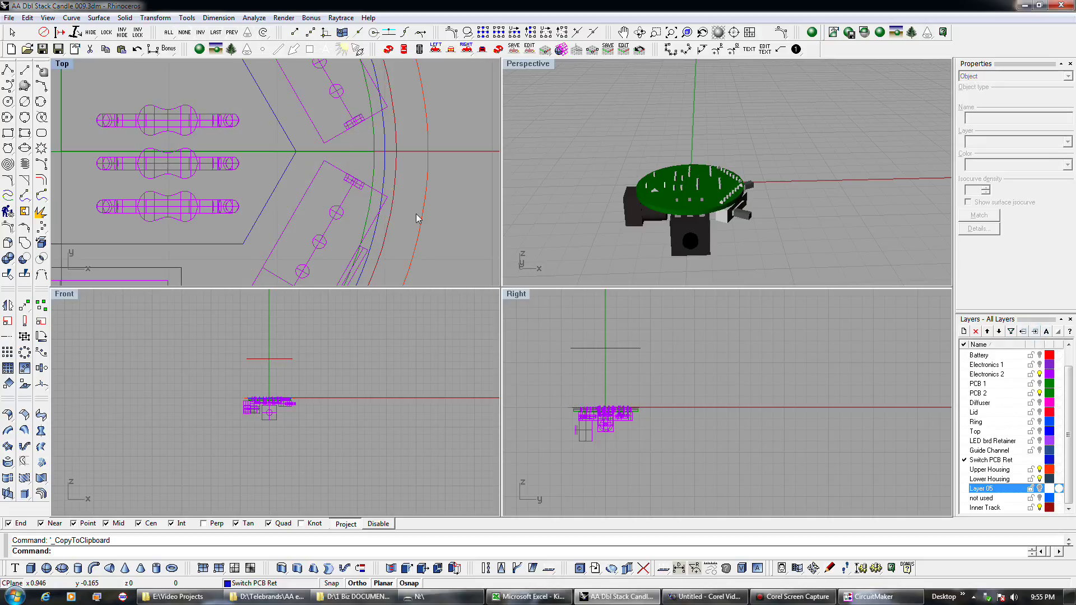
pyautogui.hotkey('ctrl', 'v')
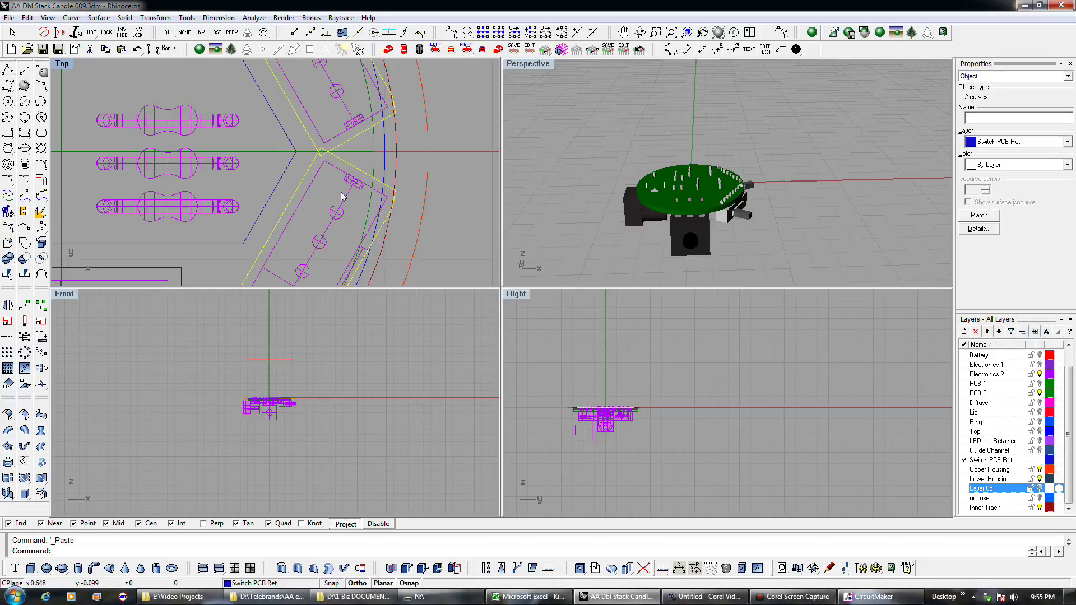
# Step: Break the upper angled switch outline from its inner corner to its outer corner, removing the edge facing the lower switch
pyautogui.scroll(3, 340, 158)
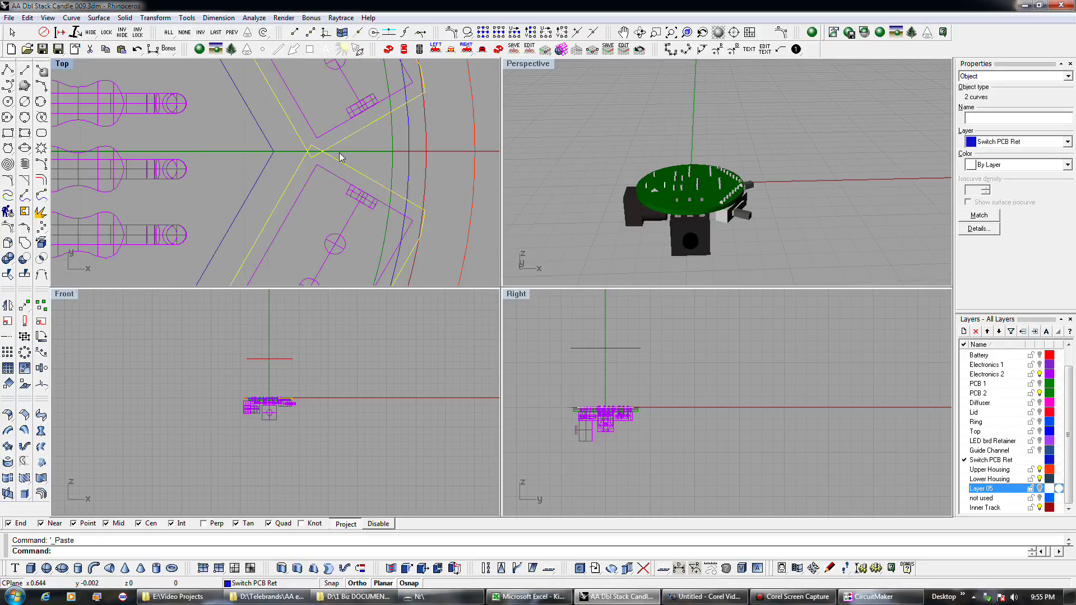
pyautogui.keyDown('ctrl'); pyautogui.click(356, 141); pyautogui.keyUp('ctrl')
pyautogui.click(41, 275)
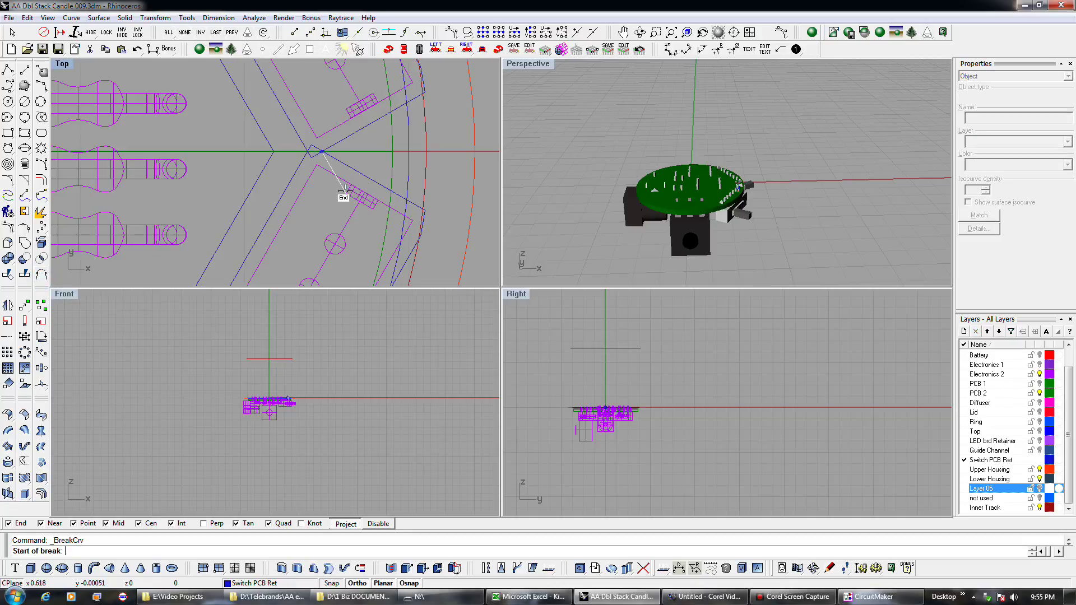
pyautogui.scroll(2, 312, 157)
pyautogui.click(312, 157)
pyautogui.moveTo(377, 125); pyautogui.dragTo(295, 210, button='right')
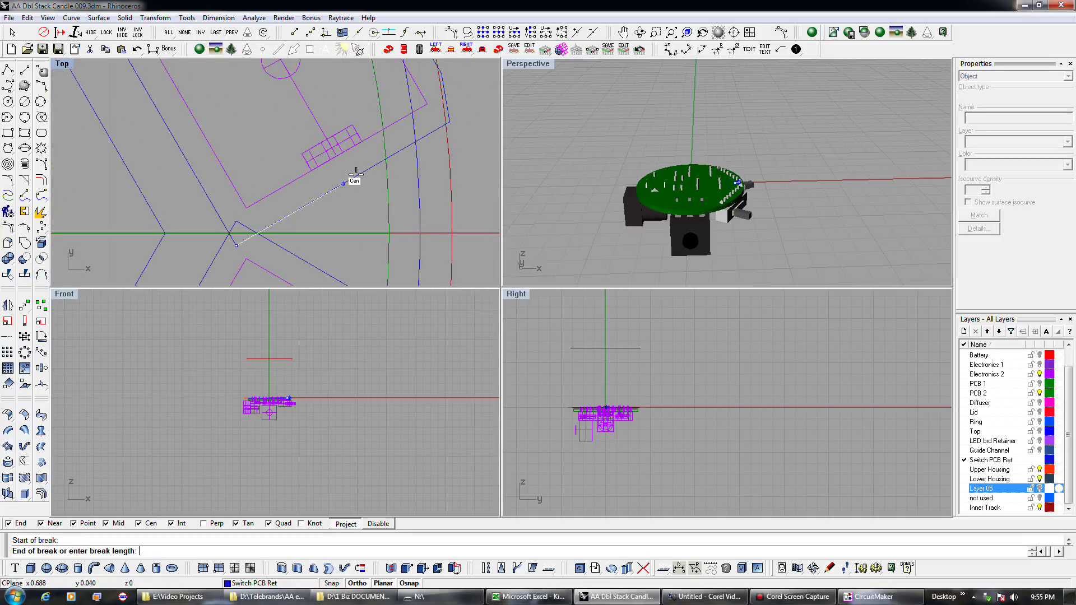
pyautogui.click(450, 122)
pyautogui.scroll(-2, 365, 133)
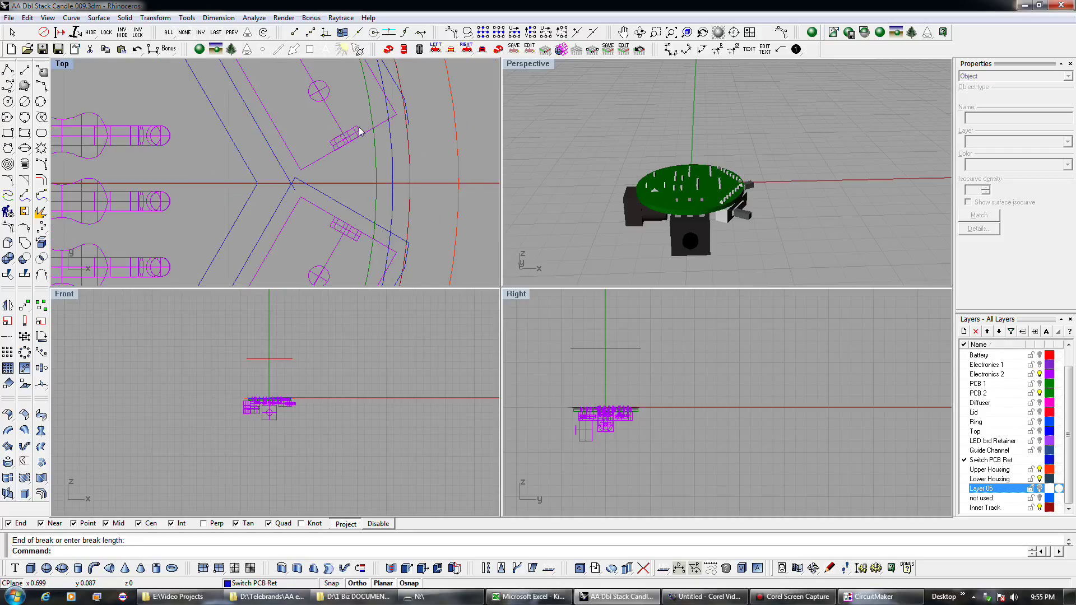
# Step: Replace the lower angled switch outline with a mirrored copy of the trimmed upper outline across the horizontal axis through the origin
pyautogui.click(294, 178)
pyautogui.press('Delete')
pyautogui.click(285, 175)
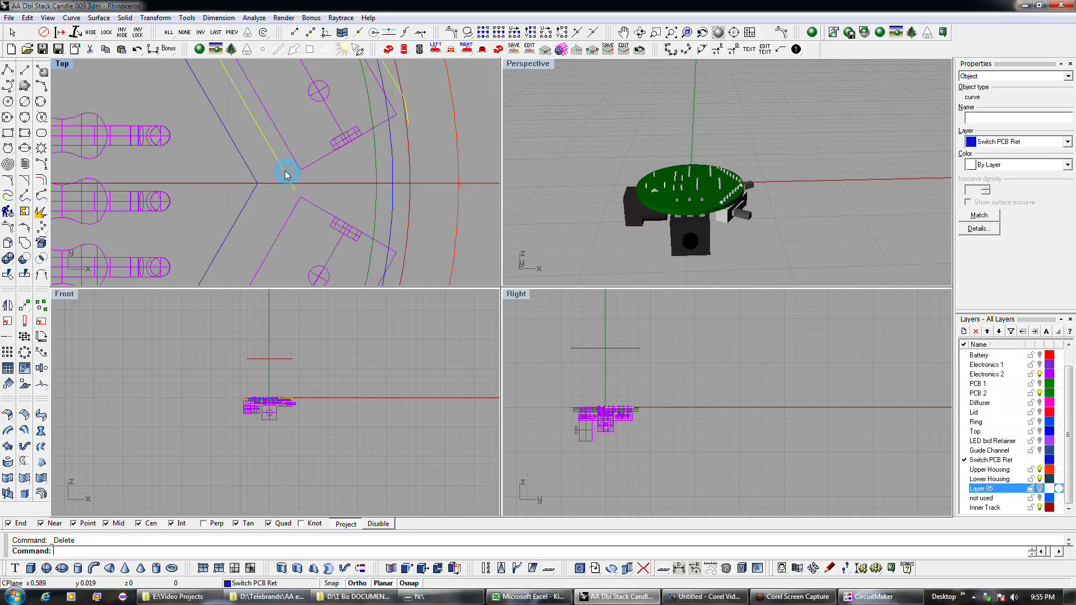
pyautogui.click(42, 335)
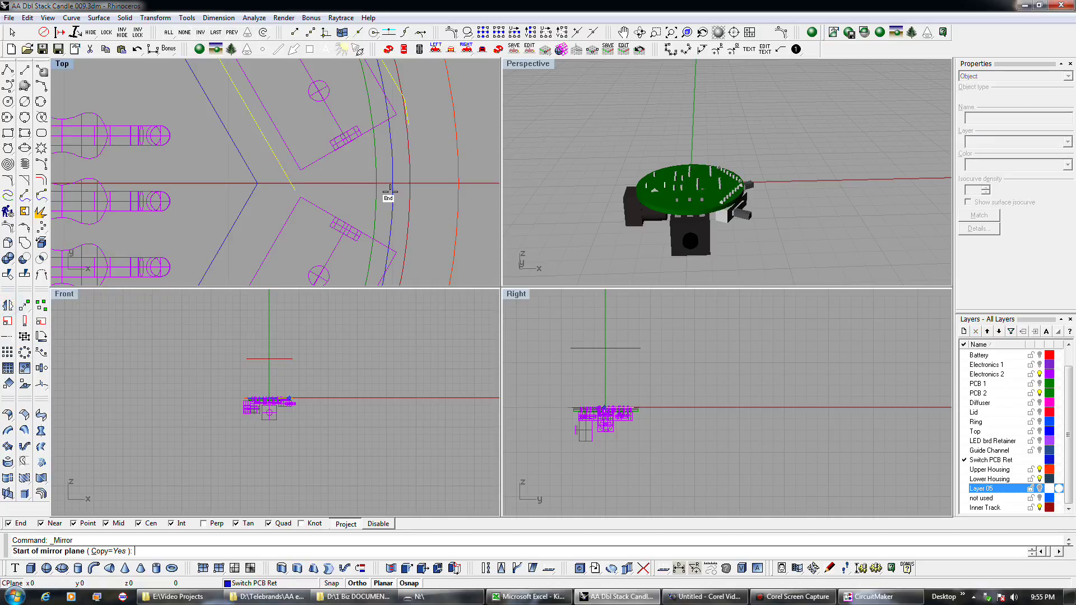
pyautogui.click(454, 195)
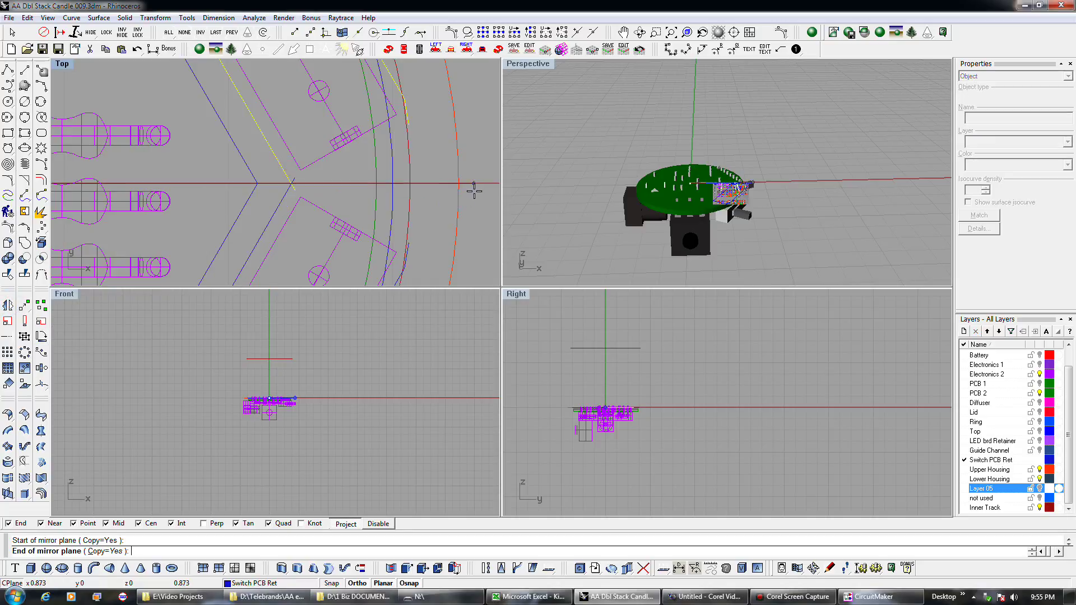
pyautogui.click(475, 191)
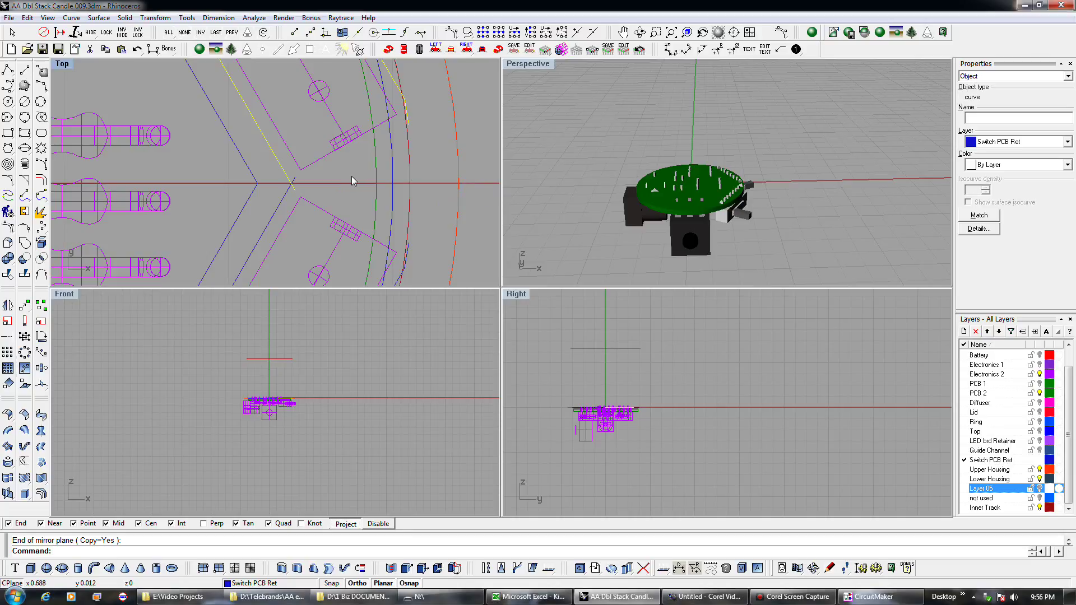
# Step: Close the combined switch outline by chamfering the inner ends at distances 0,0 and joining a straight polyline across the outer gap
pyautogui.click(41, 181)
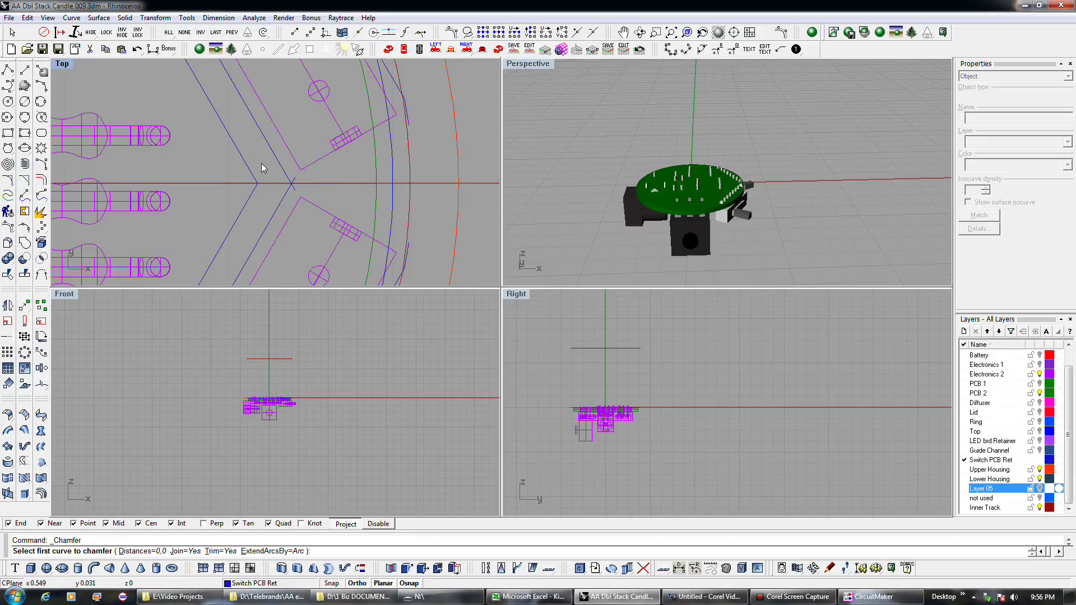
pyautogui.click(283, 178)
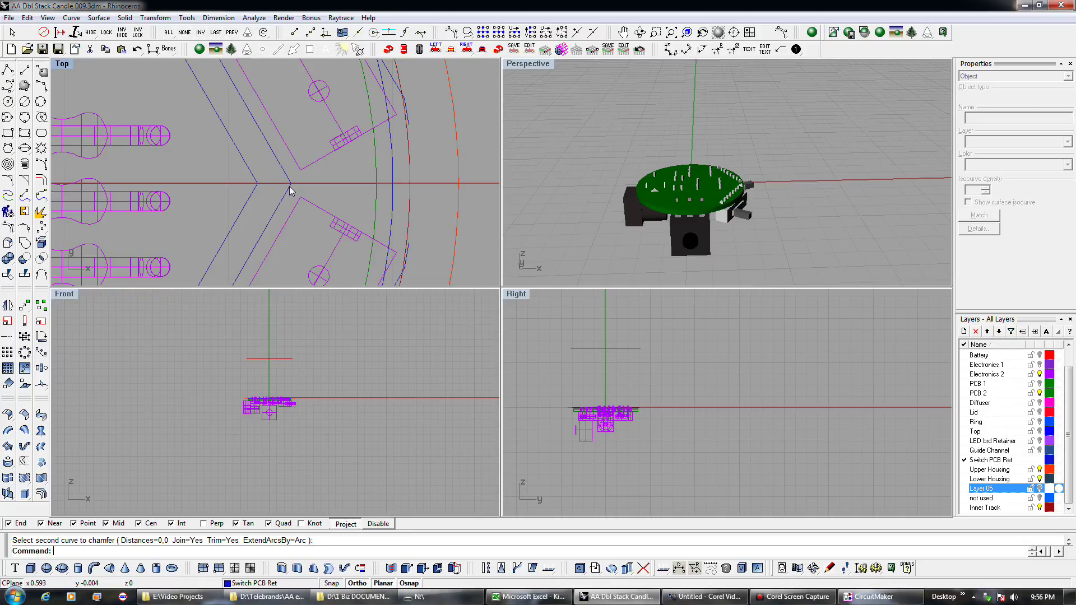
pyautogui.click(7, 70)
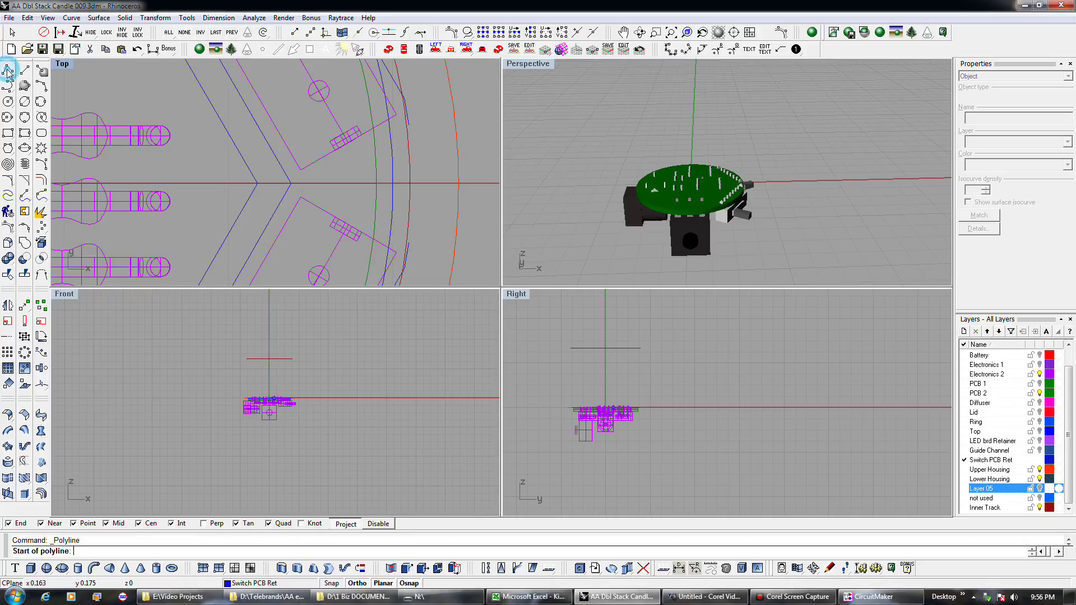
pyautogui.click(408, 243)
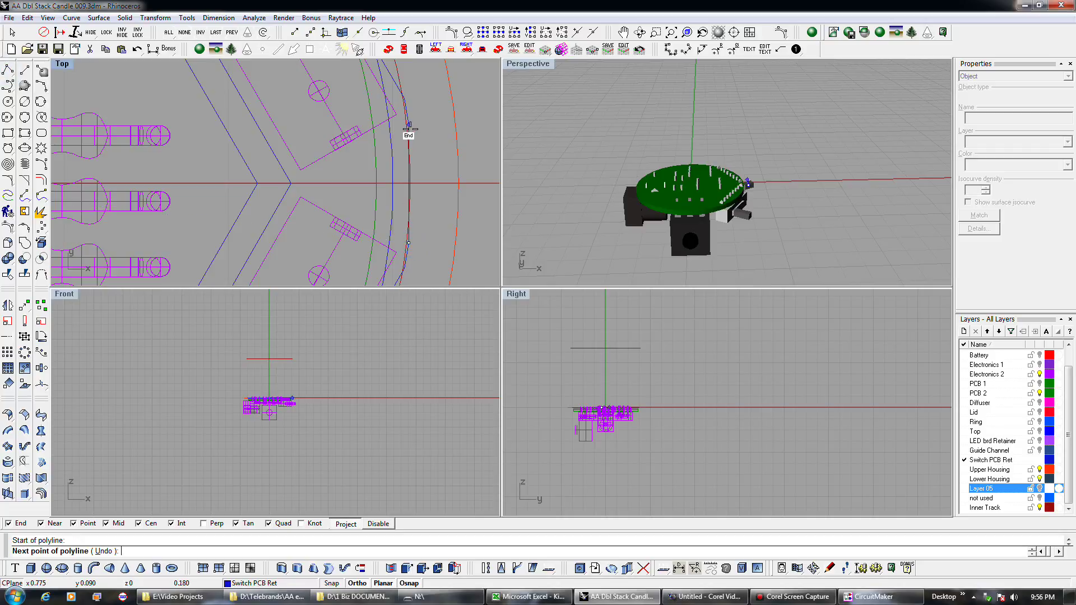
pyautogui.click(410, 124)
pyautogui.press('Return')
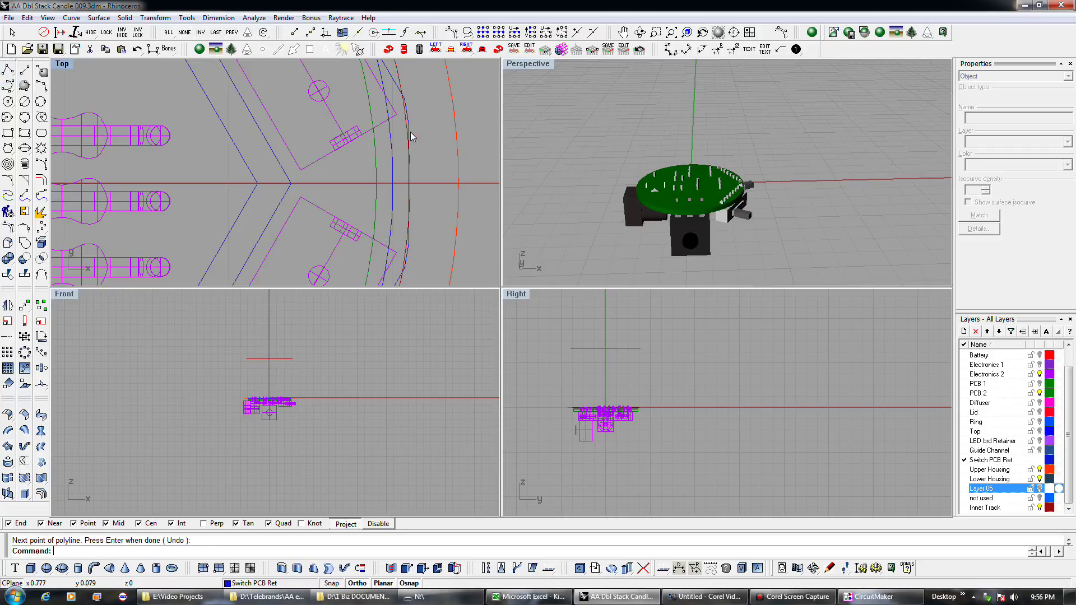
pyautogui.keyDown('shift'); pyautogui.click(411, 132); pyautogui.keyUp('shift')
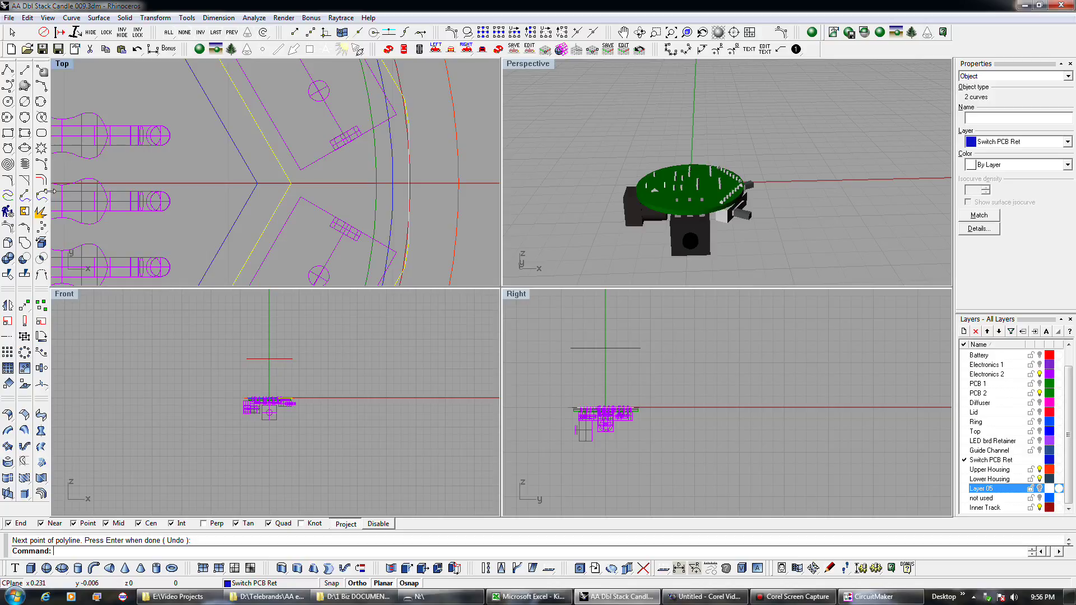
pyautogui.click(25, 213)
# Step: Examine how the rectangular switch outline and its switch body sit relative to the retainer, Inner Track and Upper Housing circles
pyautogui.scroll(-5, 443, 159)
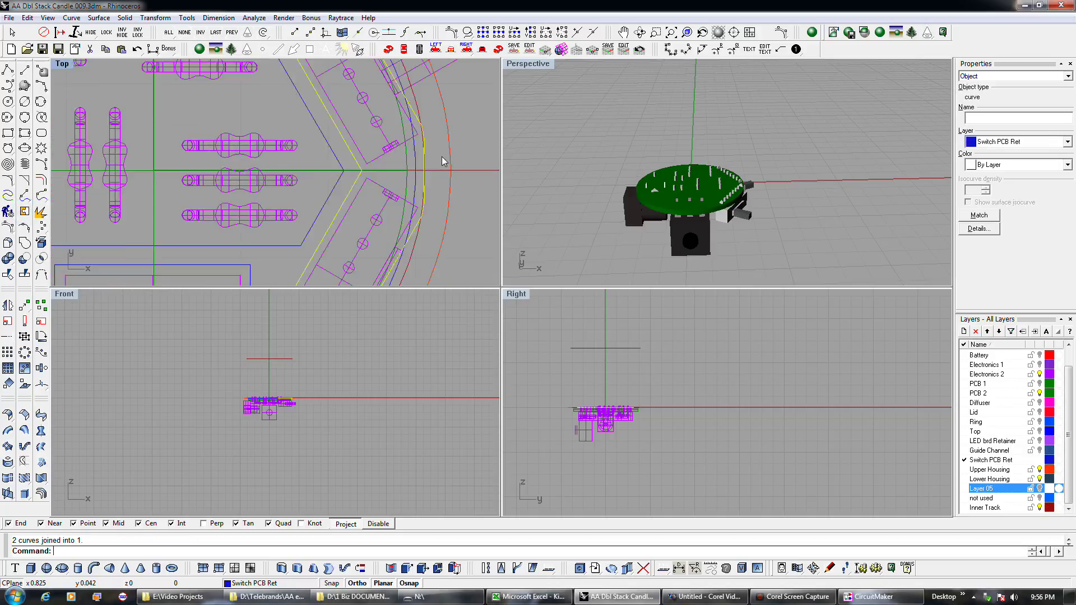
pyautogui.scroll(-3, 443, 159)
pyautogui.click(469, 150)
pyautogui.click(406, 168)
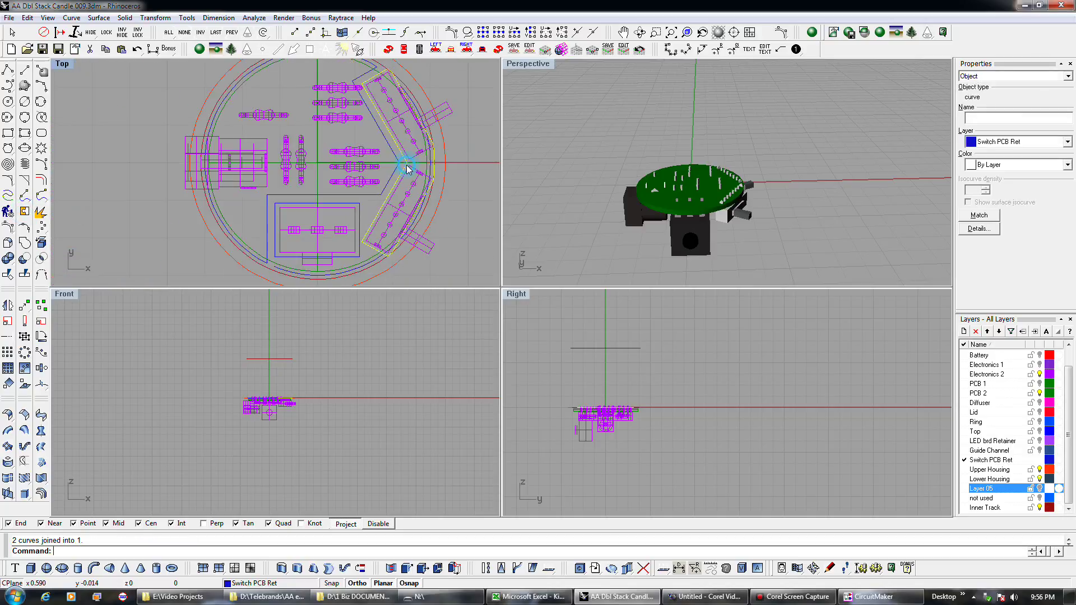
pyautogui.click(361, 230)
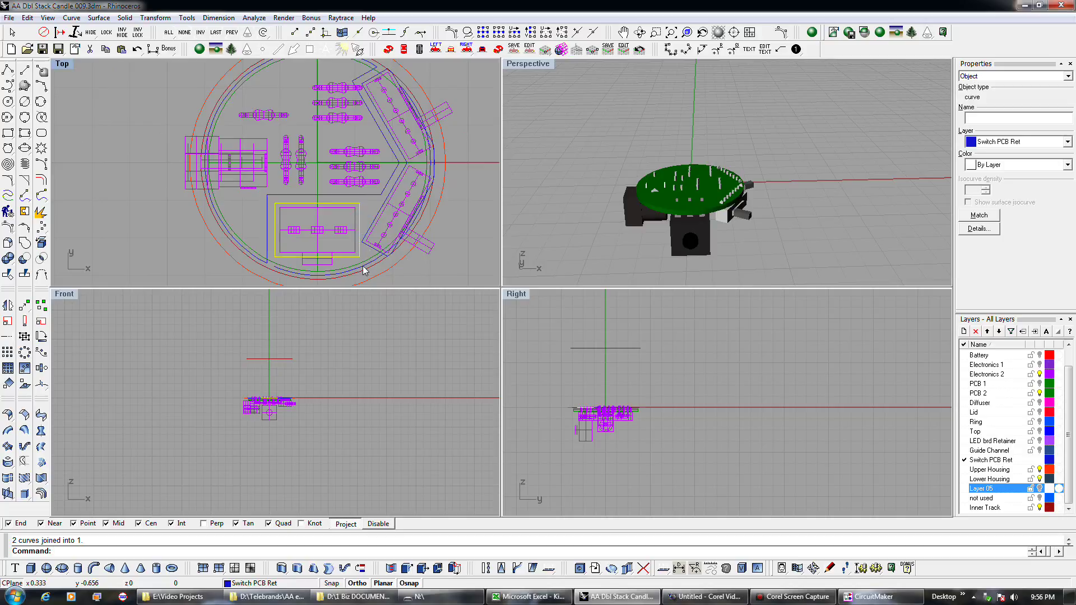
pyautogui.scroll(3, 328, 264)
pyautogui.moveTo(328, 265); pyautogui.dragTo(333, 186, button='right')
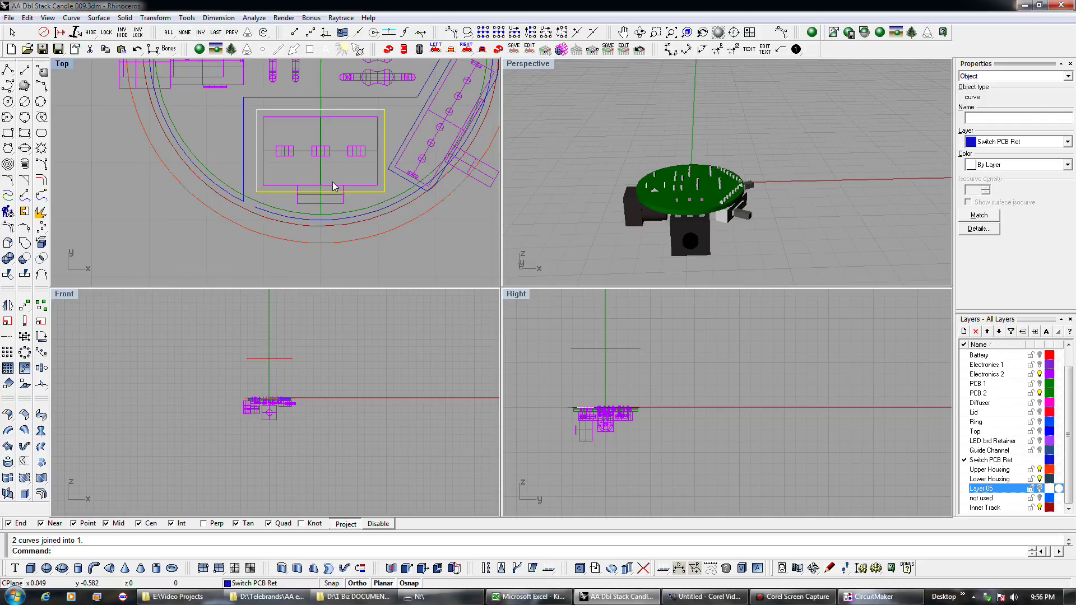
pyautogui.click(320, 243)
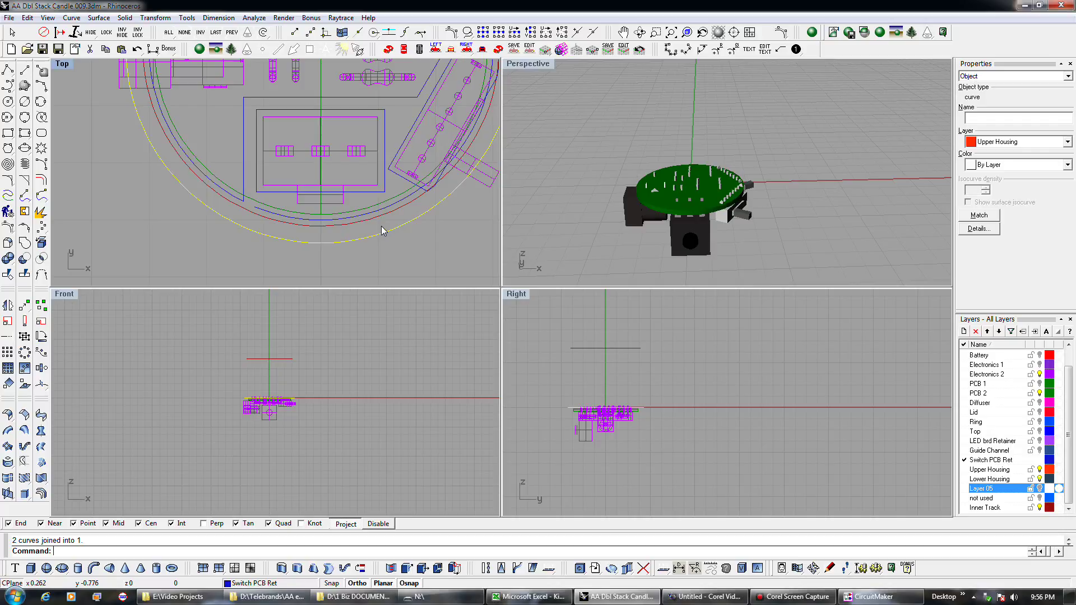
pyautogui.click(361, 194)
pyautogui.click(391, 205)
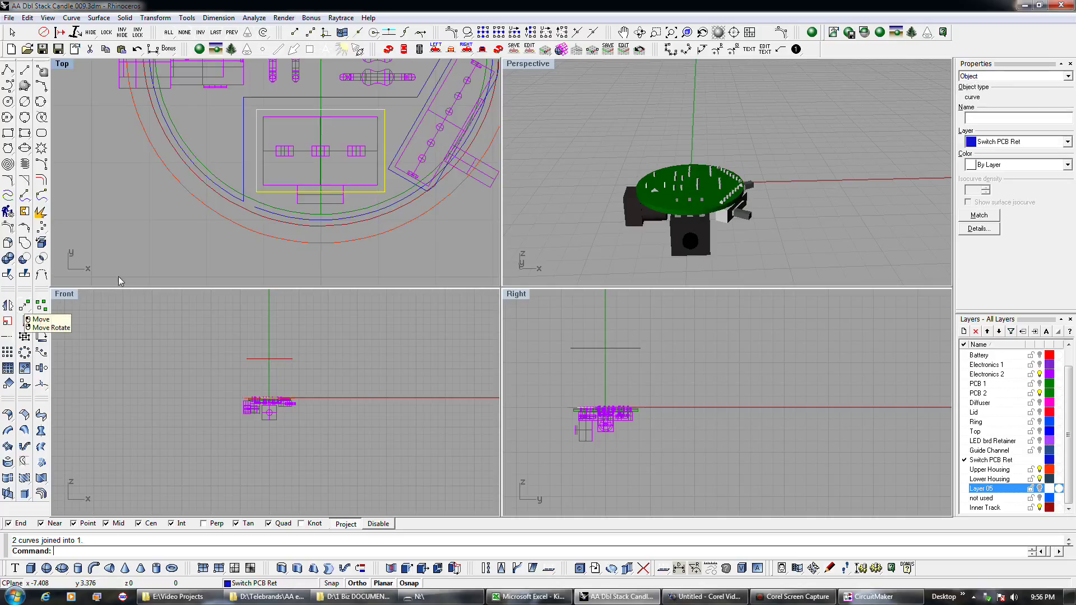
pyautogui.click(328, 205)
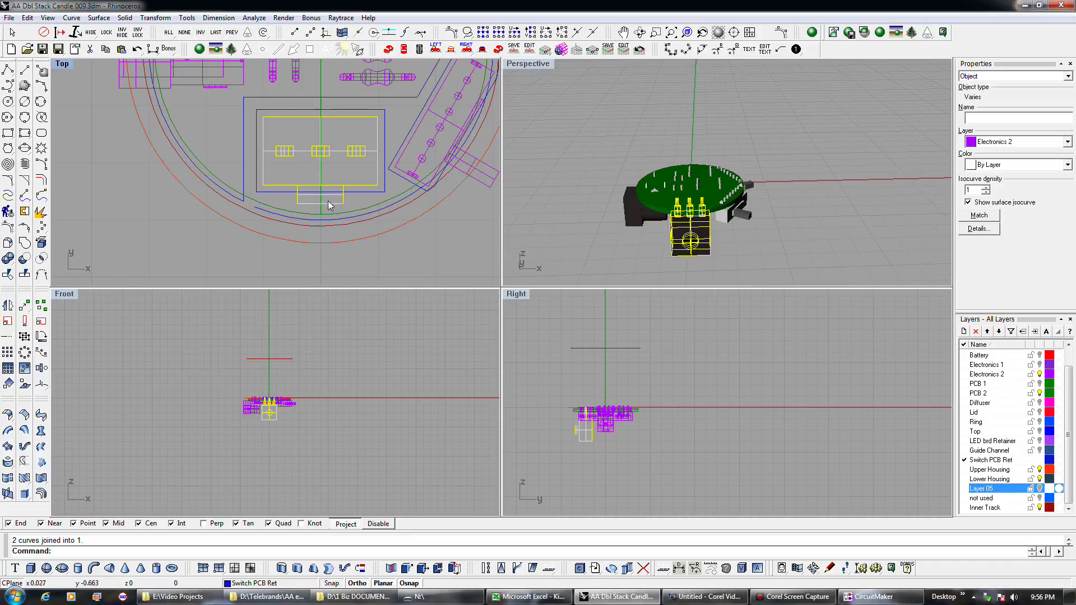
pyautogui.click(711, 258)
pyautogui.click(735, 244)
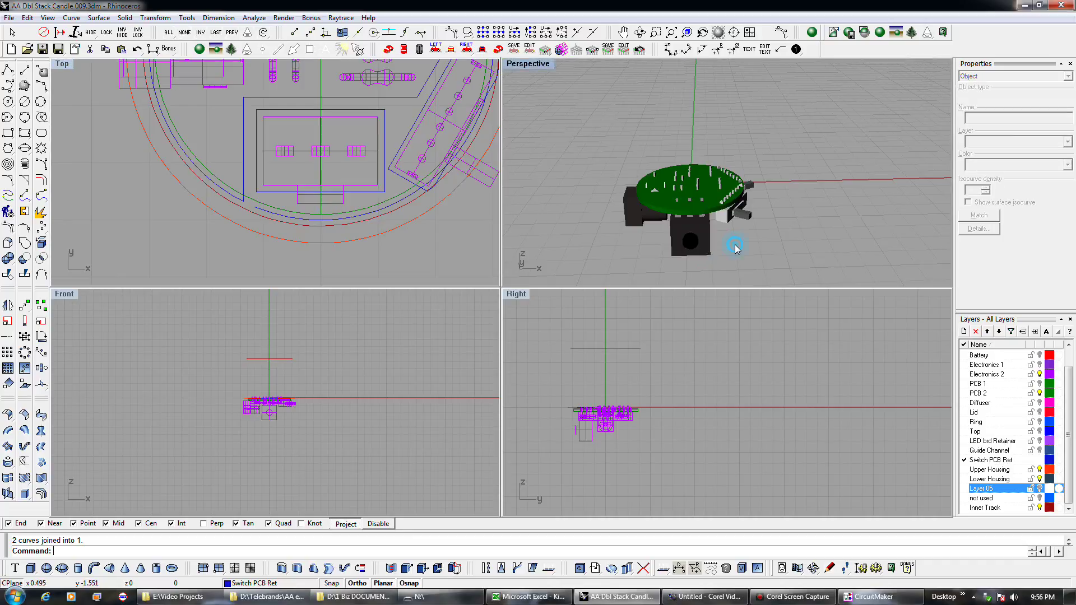
pyautogui.click(690, 242)
pyautogui.click(723, 246)
pyautogui.moveTo(732, 245); pyautogui.dragTo(682, 216, button='right')
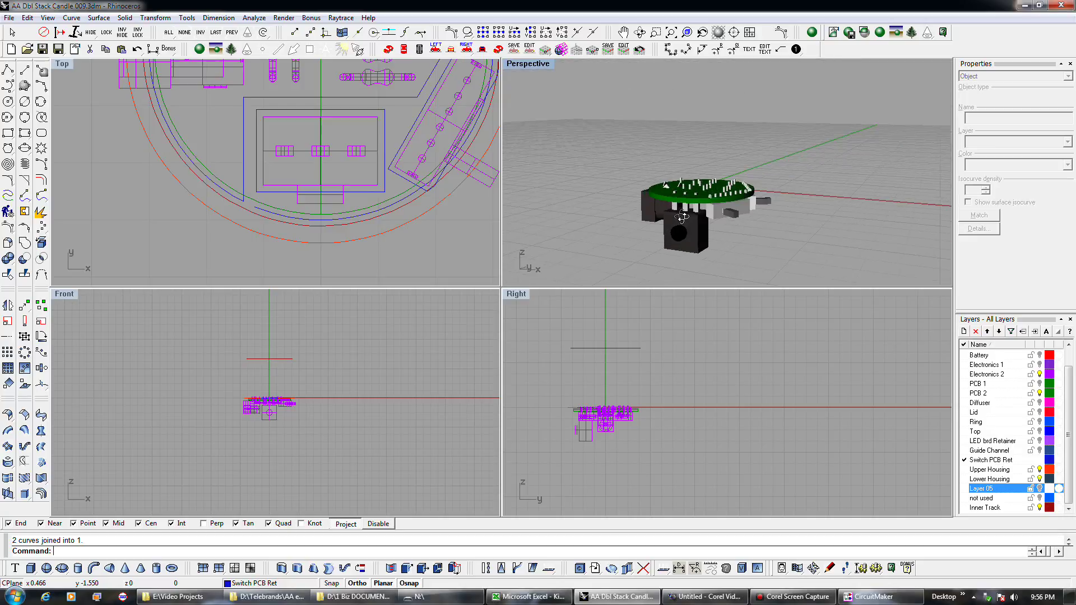
# Step: Remove the leftover retainer arc and stretch the rectangular switch outline with Scale1D from its upper edge down to the Inner Track circle
pyautogui.click(302, 223)
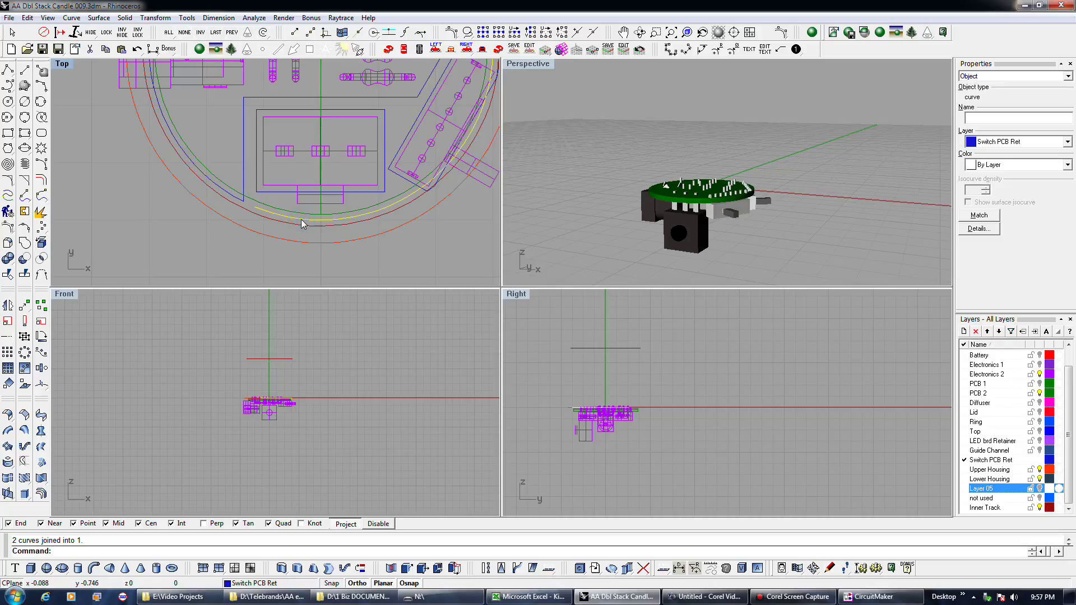
pyautogui.click(1037, 331)
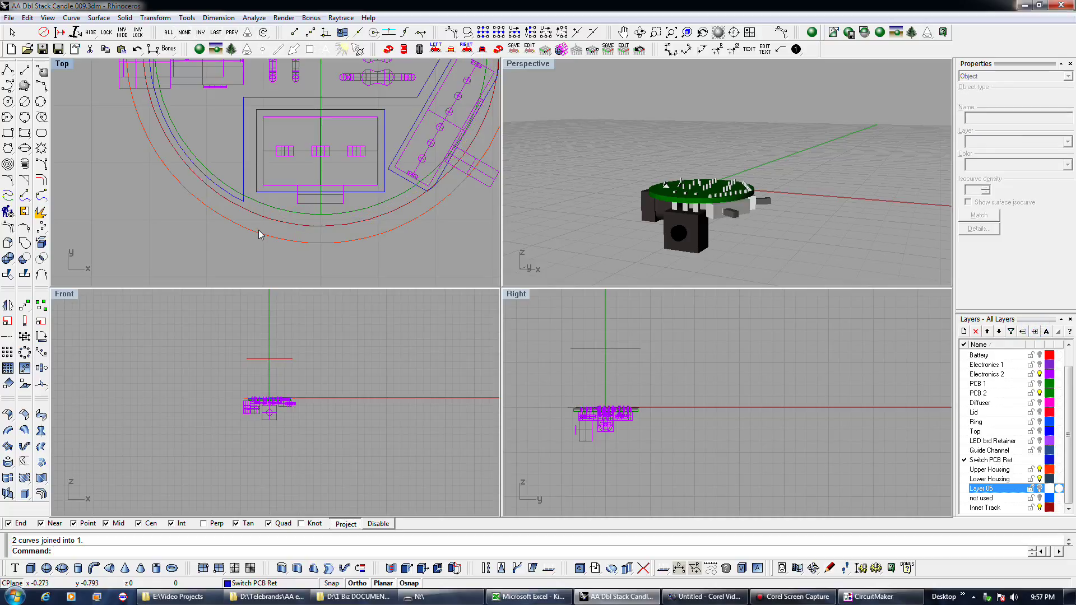
pyautogui.click(287, 192)
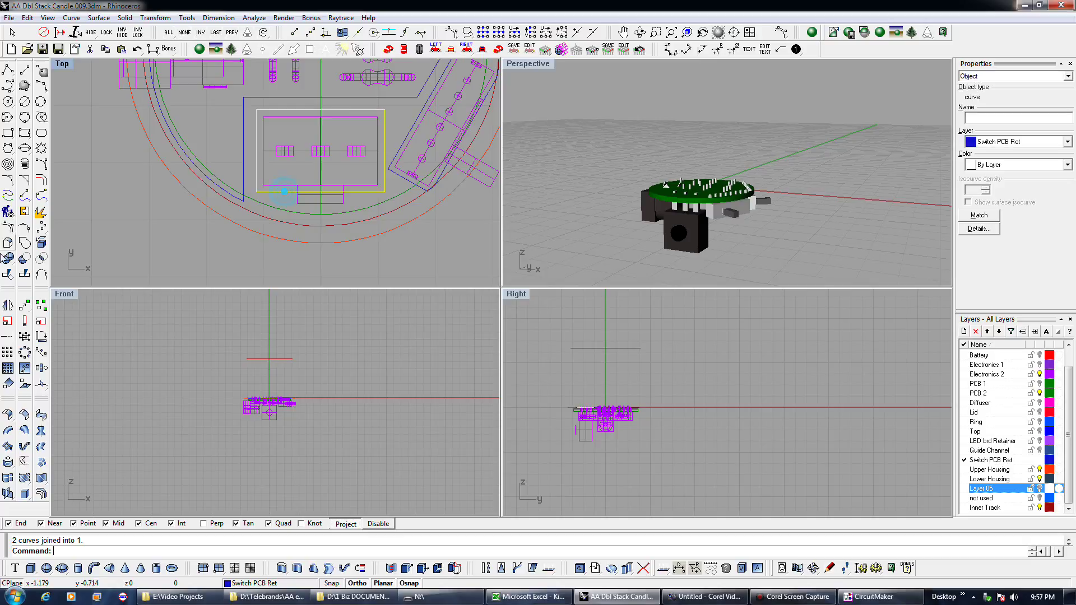
pyautogui.click(27, 320)
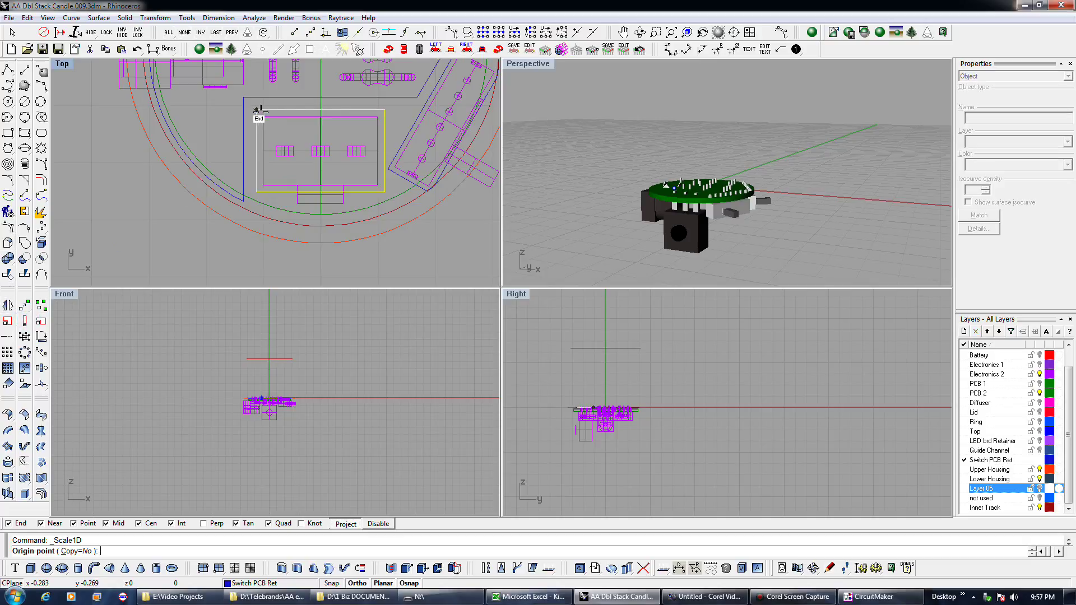
pyautogui.click(257, 110)
pyautogui.click(251, 190)
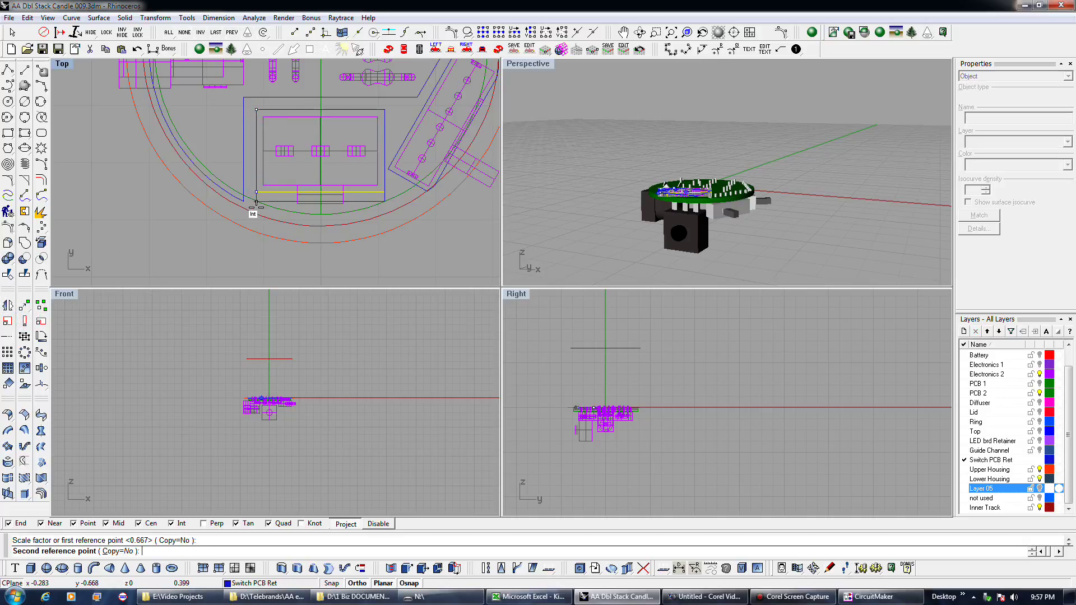
pyautogui.scroll(3, 254, 224)
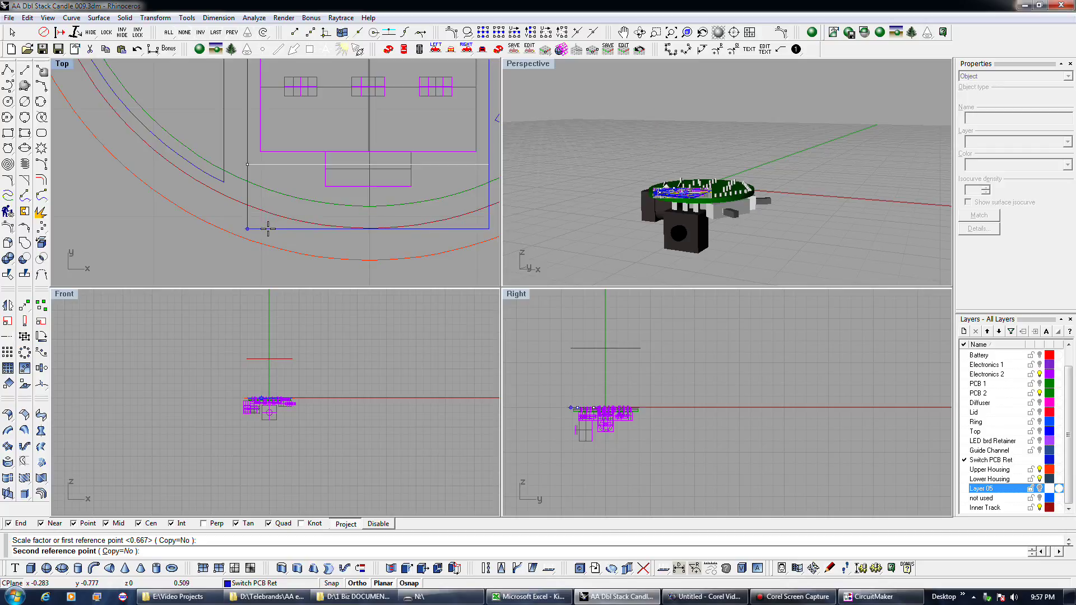
pyautogui.click(268, 228)
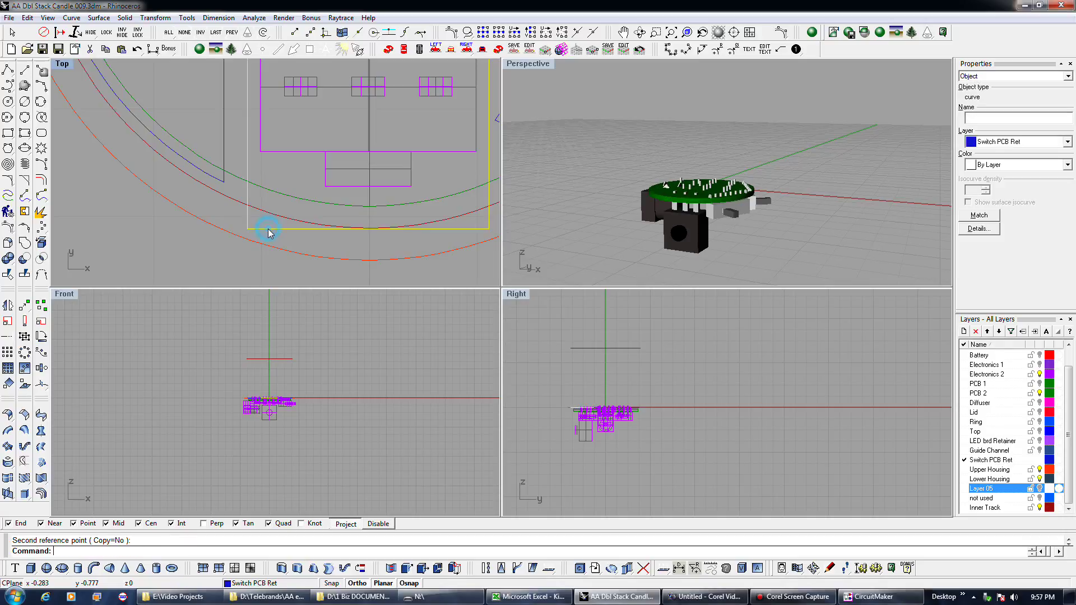
pyautogui.scroll(-3, 269, 232)
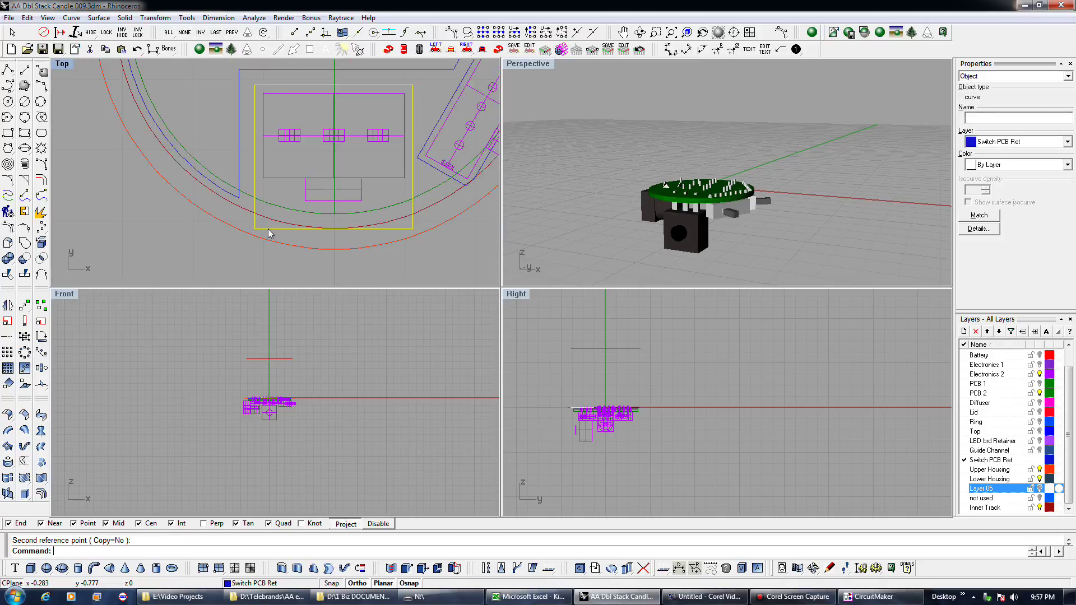
# Step: Try filleting the rectangular switch outline's lower-left corner at radius 0.04, and undo the fillet
pyautogui.click(26, 180)
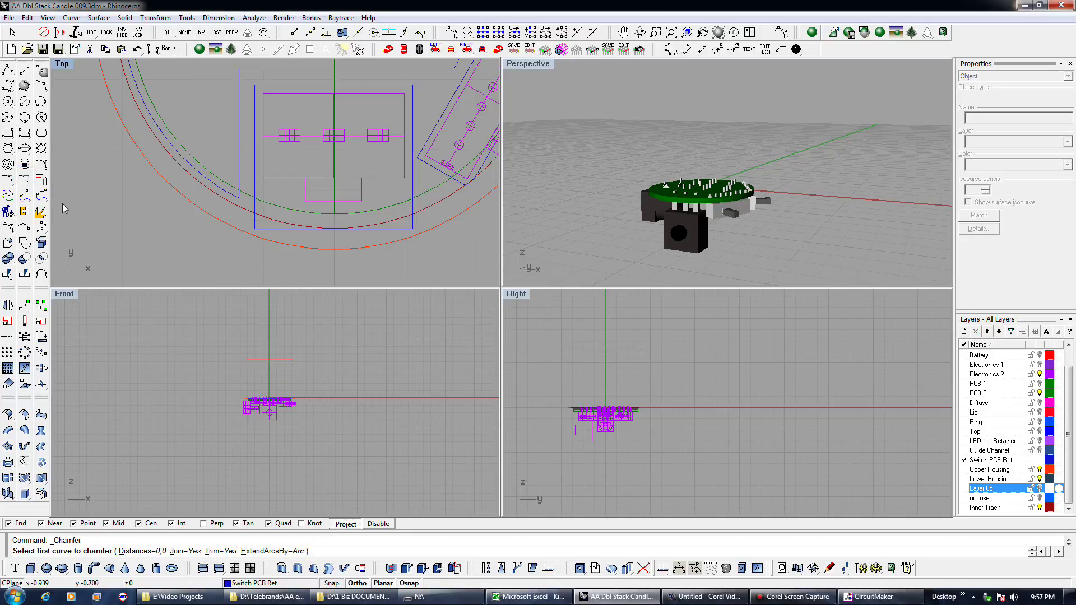
pyautogui.click(8, 181)
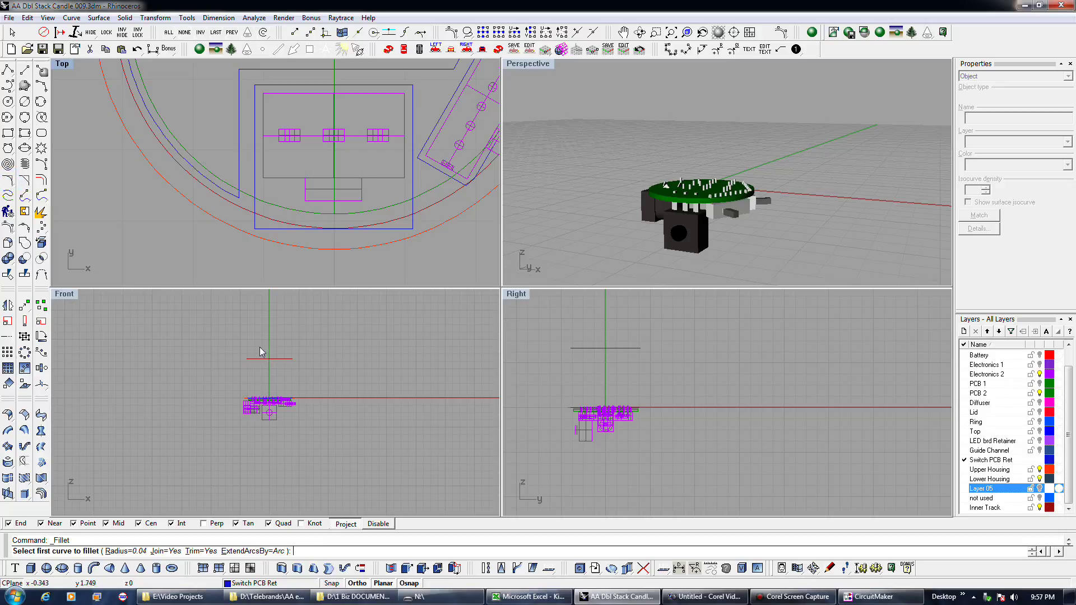
pyautogui.click(253, 205)
pyautogui.click(272, 234)
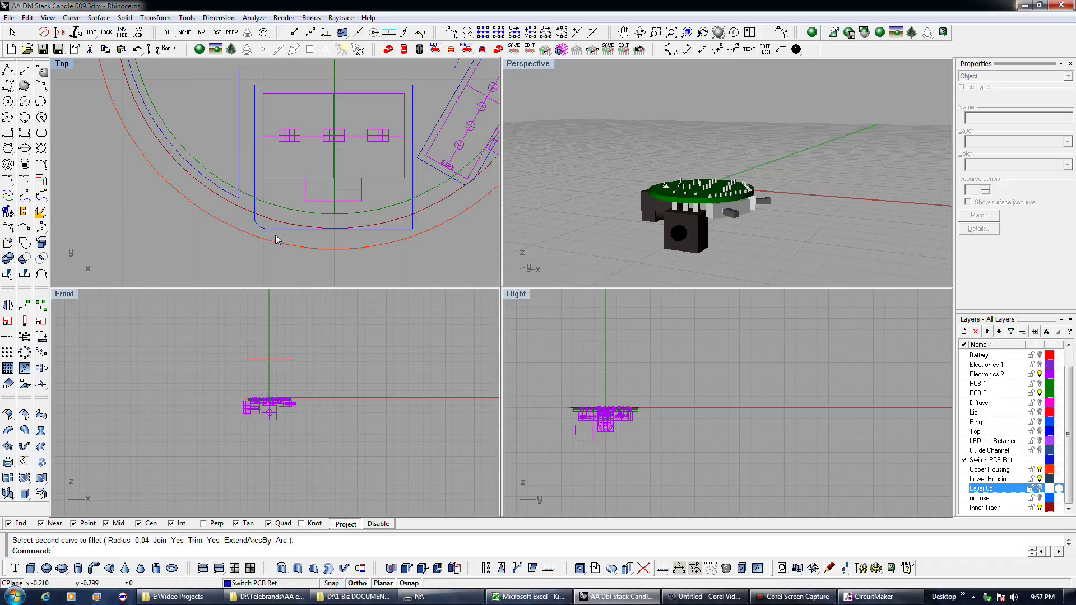
pyautogui.click(137, 49)
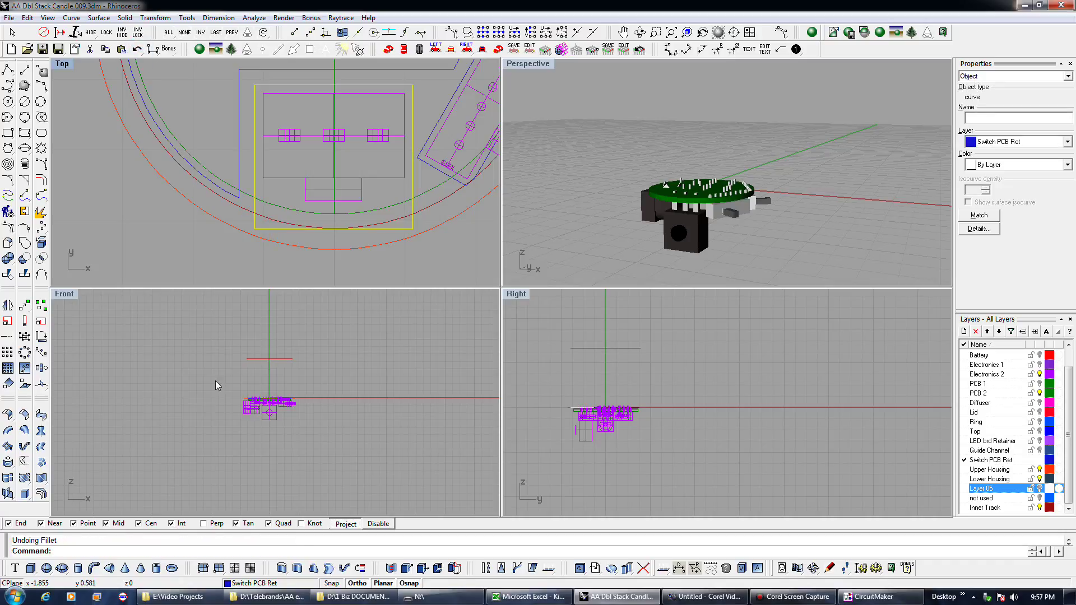
pyautogui.press('F4')
pyautogui.press('Return')
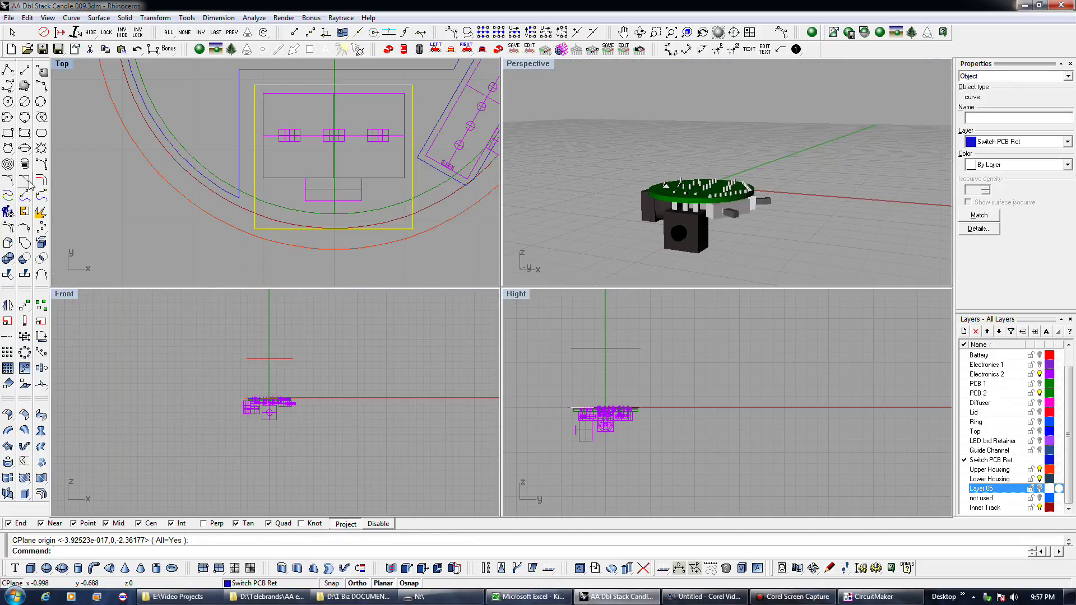
# Step: Fillet both lower corners of the rectangular switch outline at radius 0.1
pyautogui.click(8, 179)
pyautogui.click(117, 551)
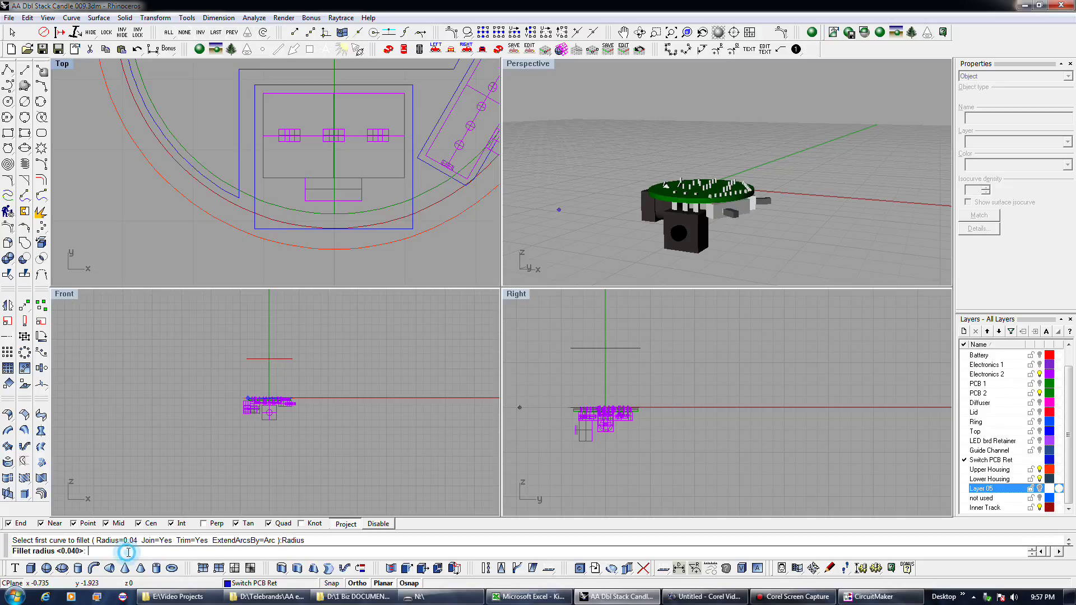
pyautogui.write('.1')
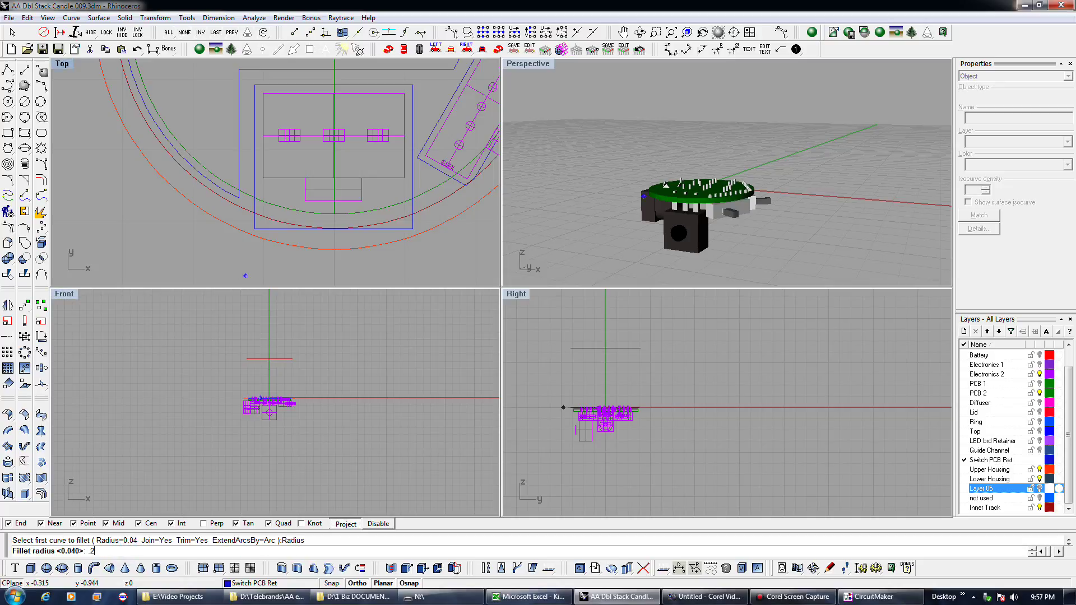
pyautogui.press('Return')
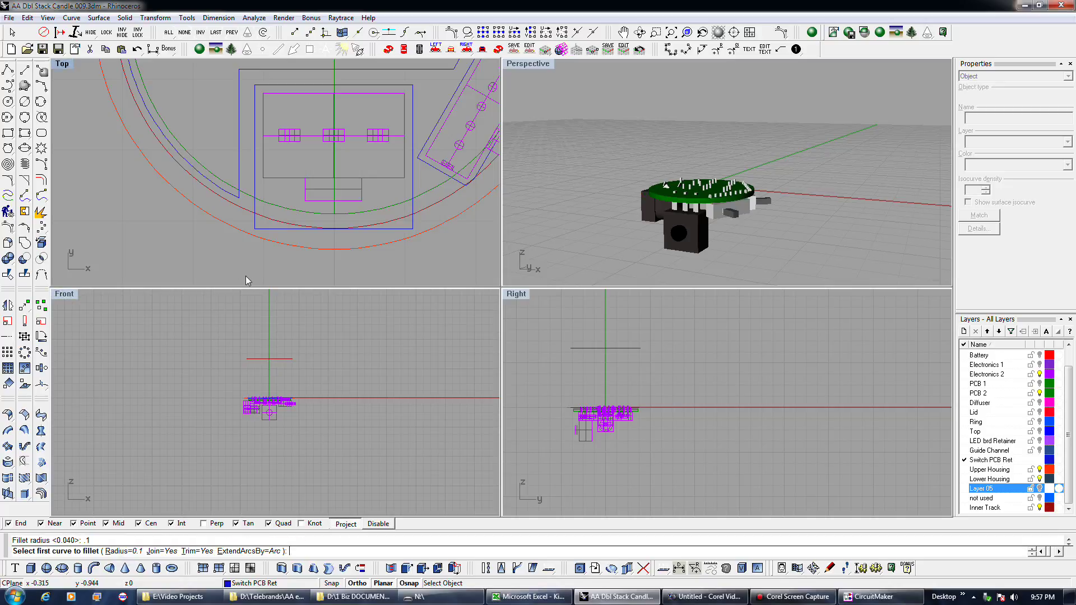
pyautogui.click(255, 193)
pyautogui.click(282, 235)
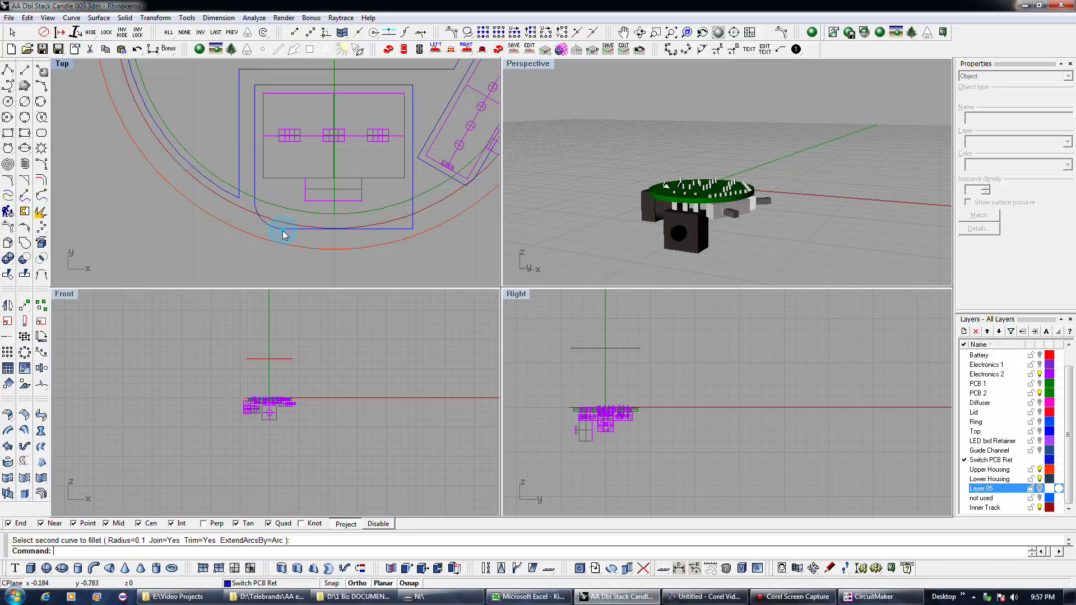
pyautogui.rightClick(344, 236)
pyautogui.click(365, 231)
pyautogui.click(412, 191)
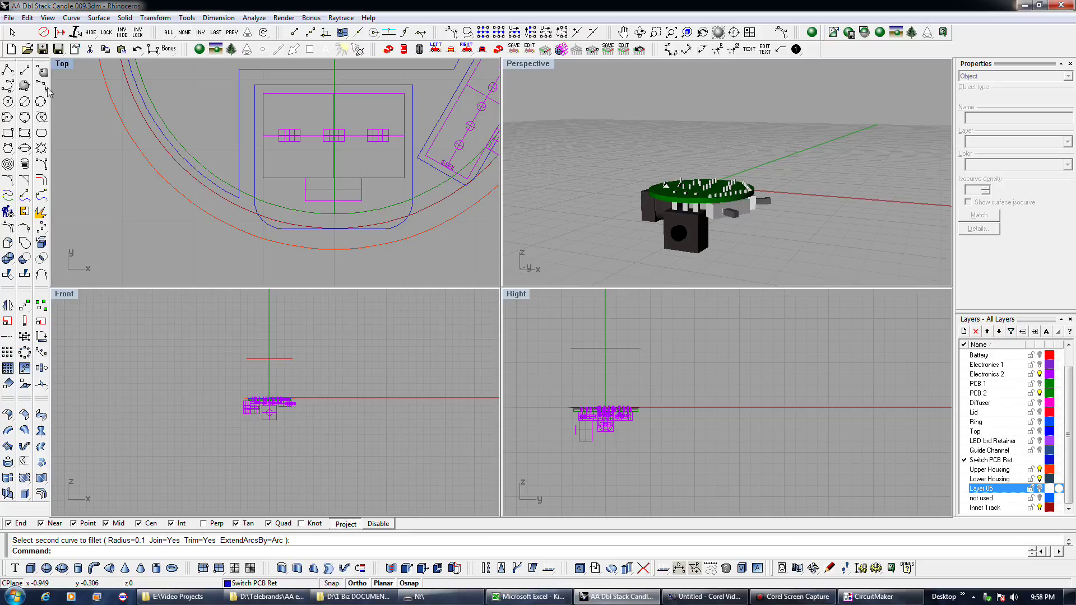
# Step: Draw a polyline in the Top view from the midpoint of the switch button's outer edge, straight left, and down to the filleted outline
pyautogui.click(8, 70)
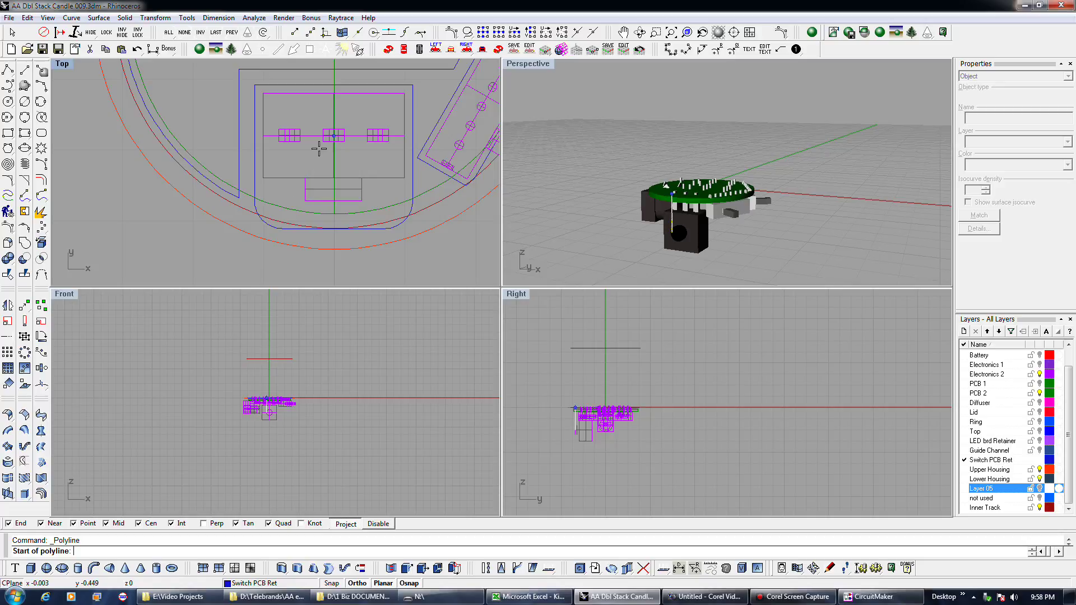
pyautogui.click(294, 33)
pyautogui.click(301, 202)
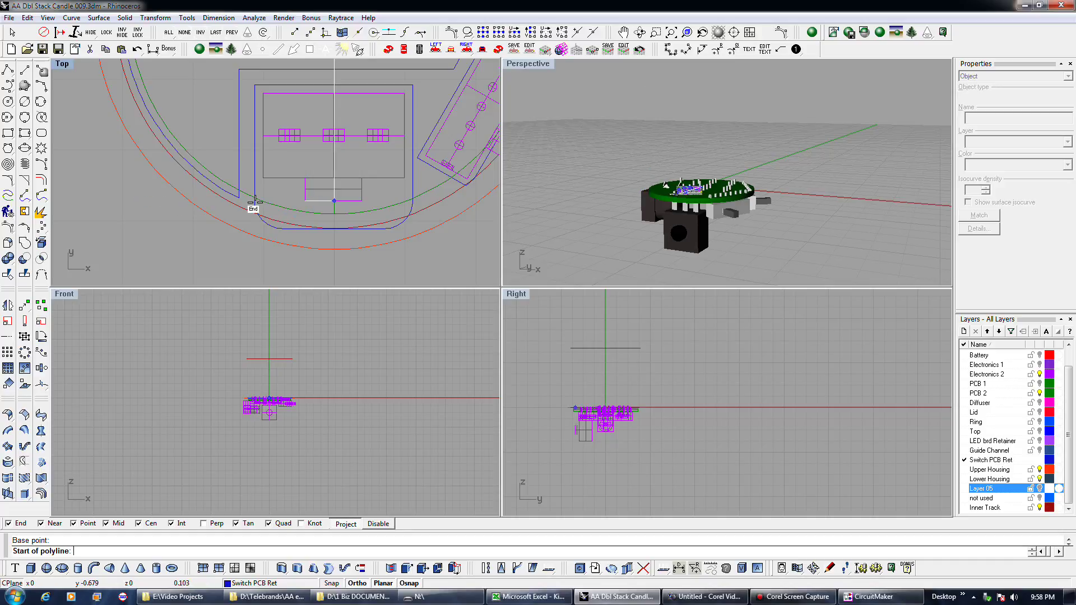
pyautogui.scroll(3, 277, 203)
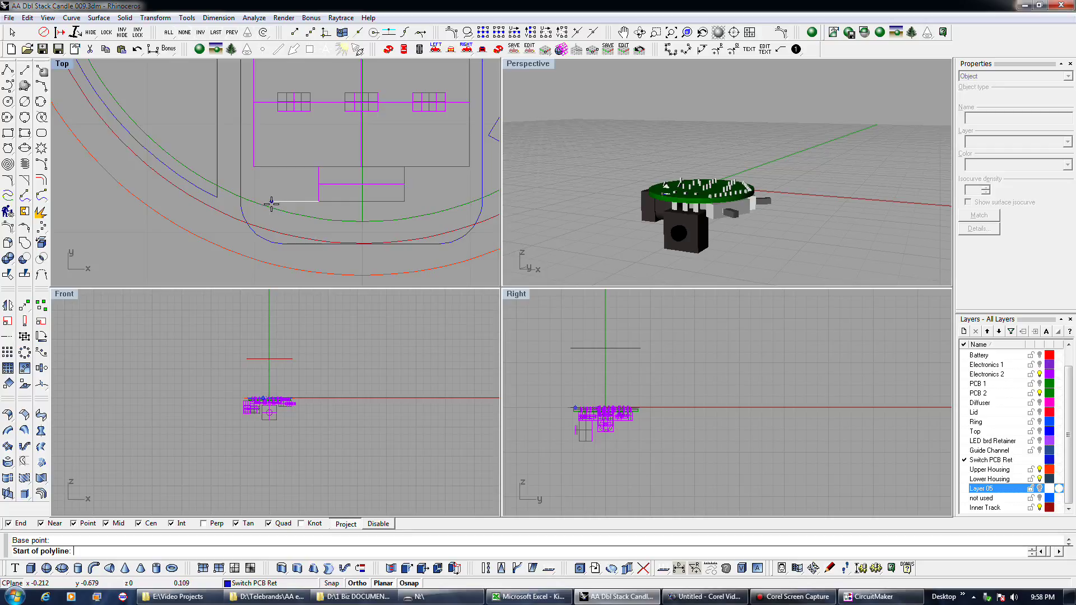
pyautogui.click(273, 204)
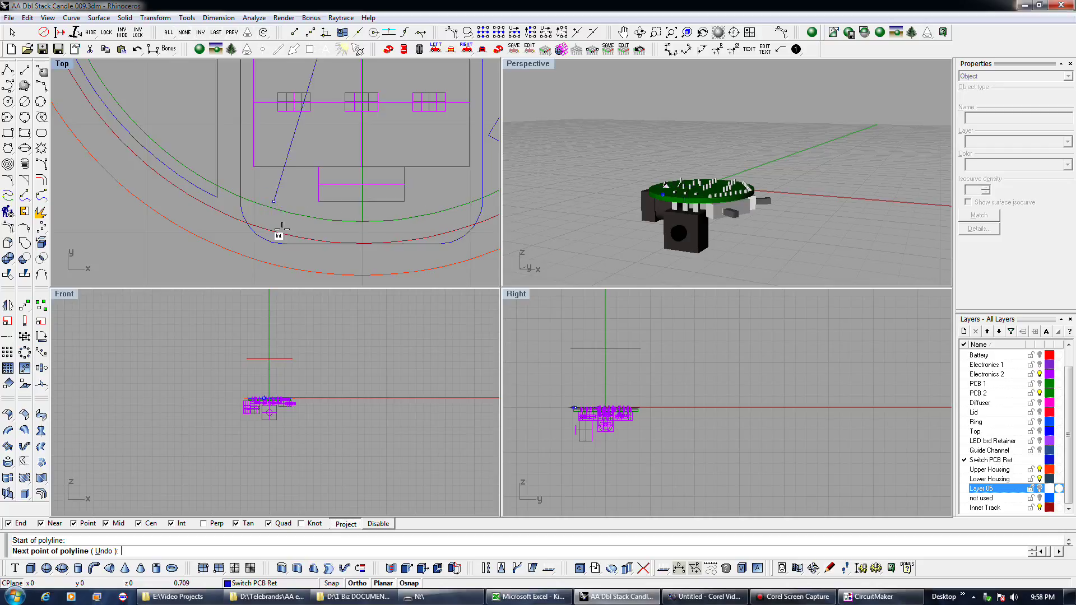
pyautogui.click(356, 203)
pyautogui.click(267, 202)
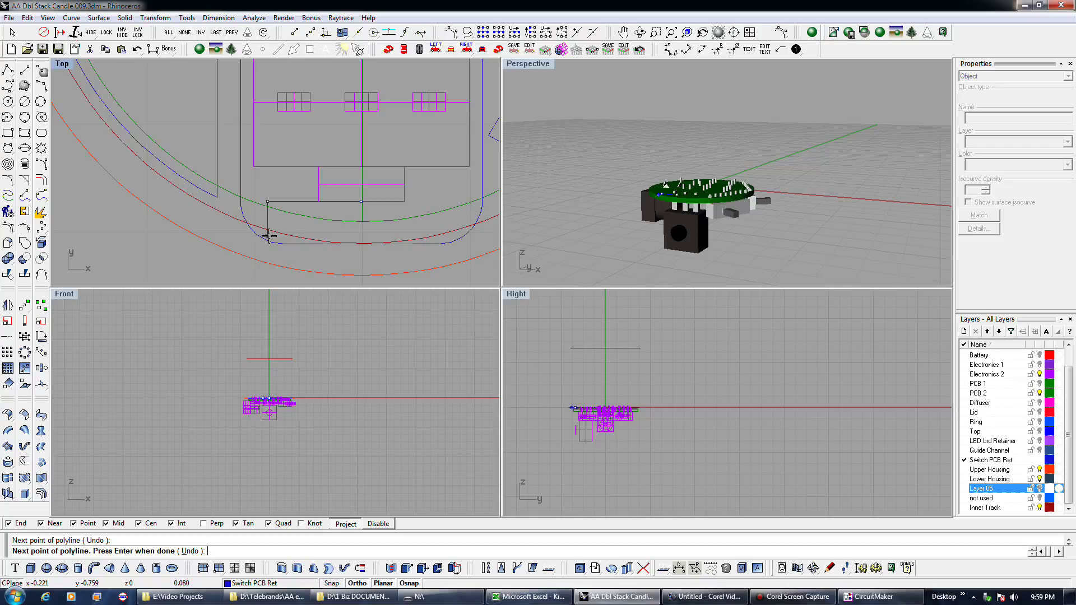
pyautogui.click(268, 236)
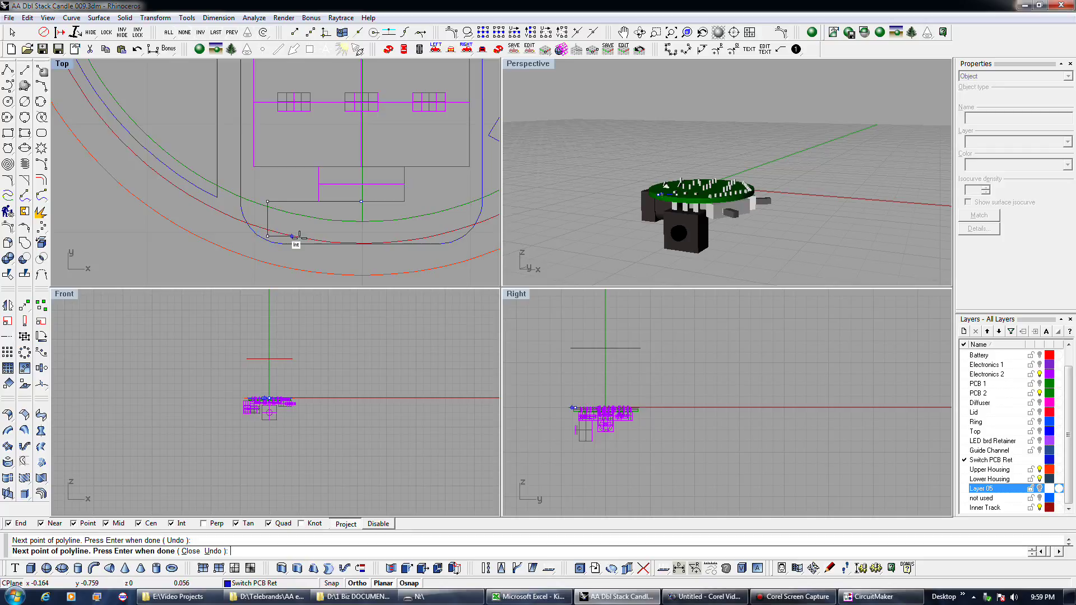
pyautogui.click(370, 242)
pyautogui.press('Return')
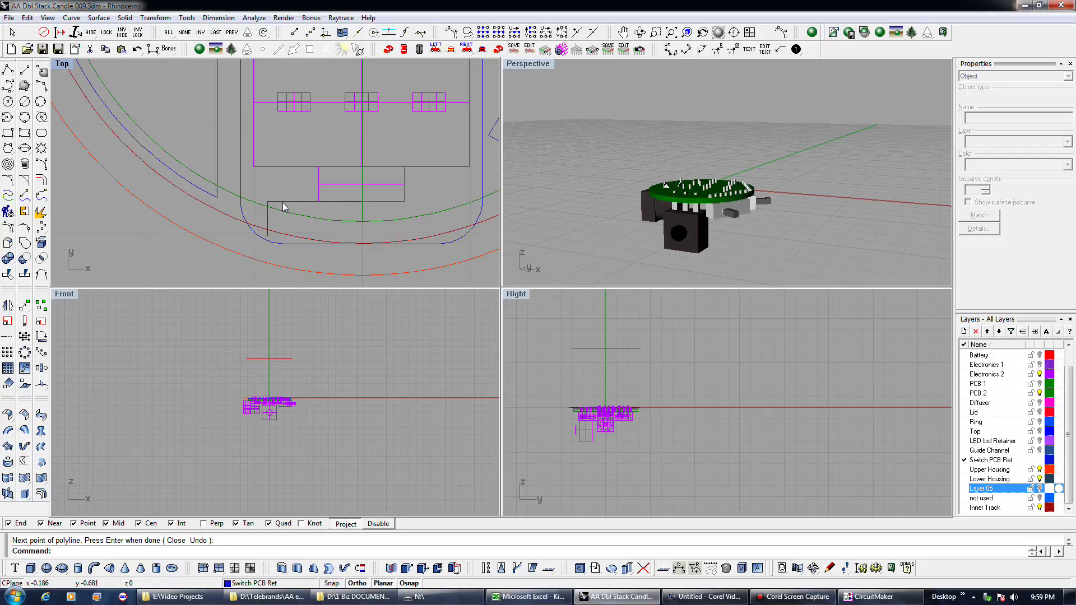
# Step: Nudge the new polyline down twice in the Front view to the height of the round switch button
pyautogui.scroll(5, 277, 426)
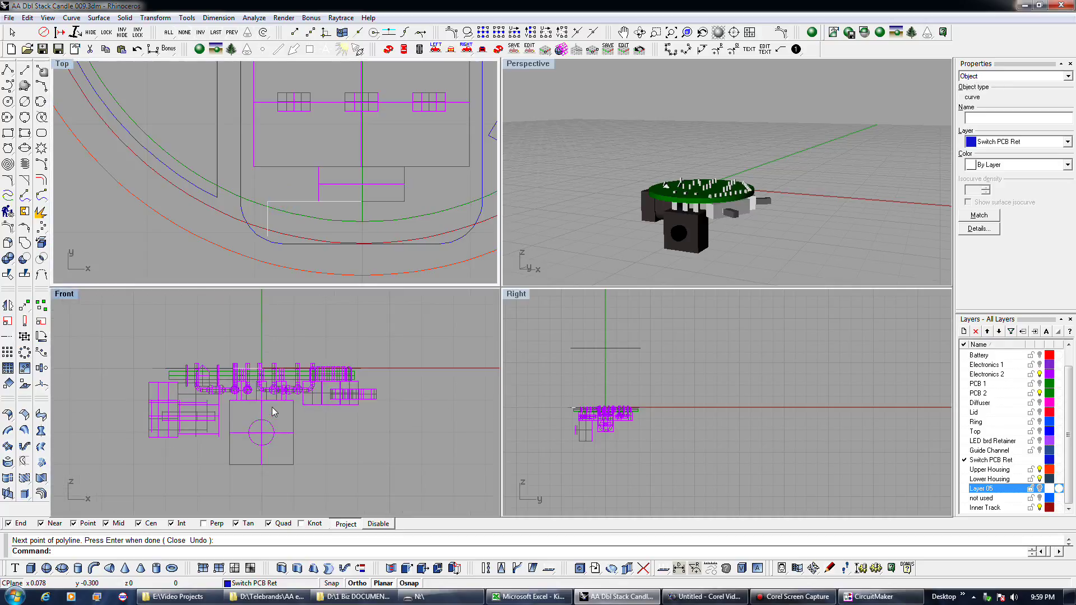
pyautogui.hotkey('alt', 'Down')
pyautogui.hotkey('alt', 'Down')
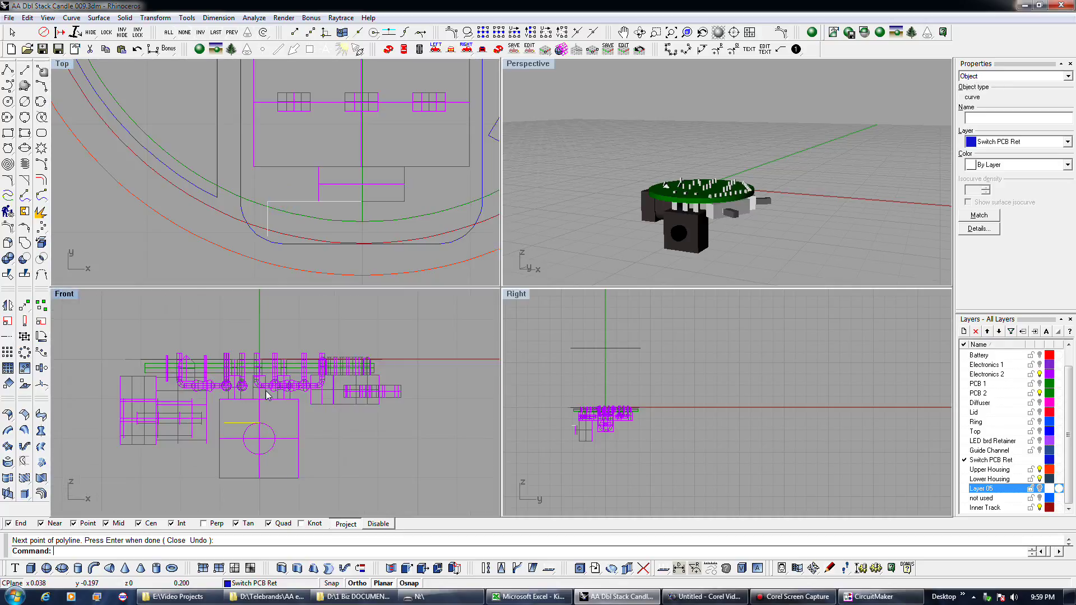
pyautogui.scroll(3, 267, 439)
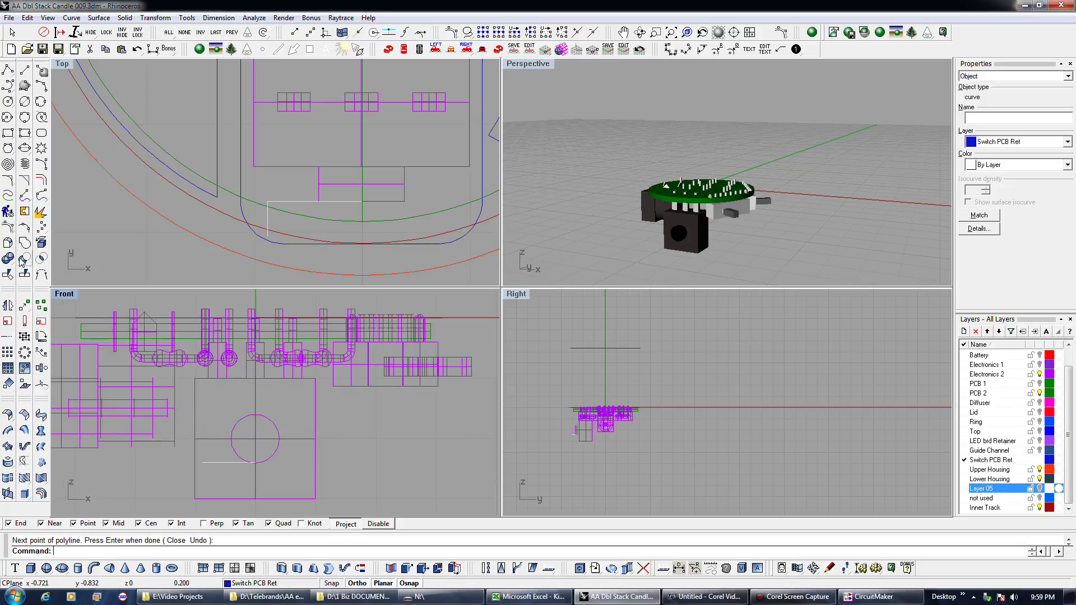
# Step: Draw a 0.076 diameter circle at the centre of the round switch button in the Front view
pyautogui.click(8, 102)
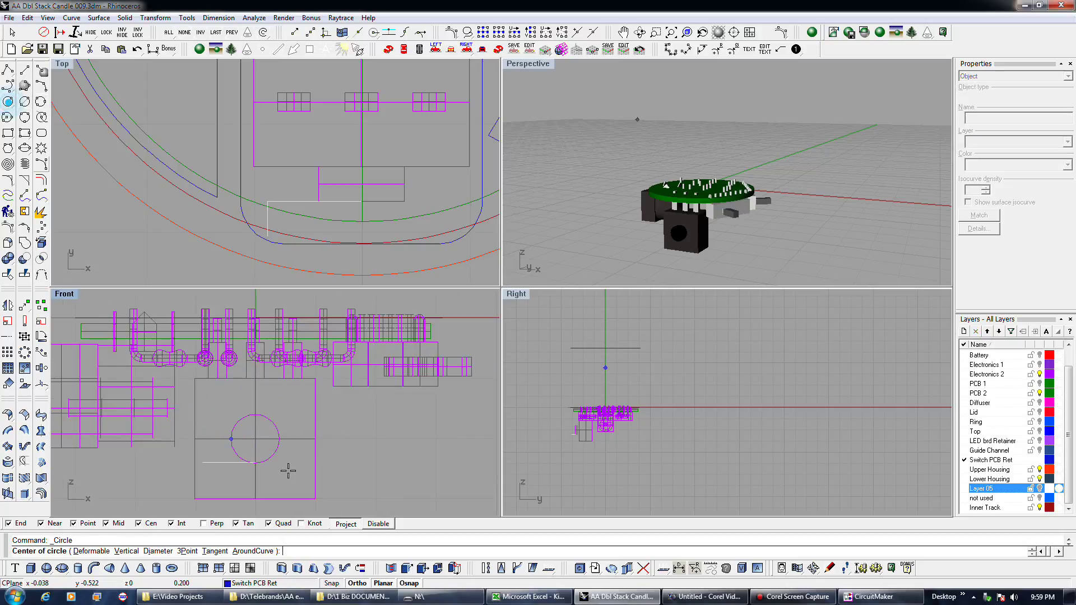
pyautogui.click(265, 446)
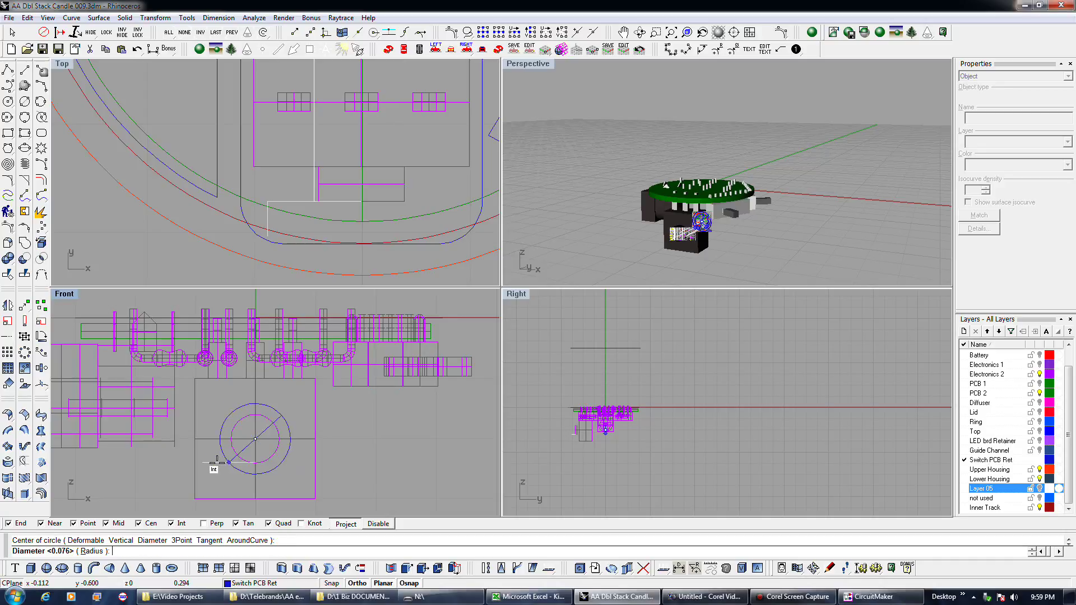
pyautogui.press('Return')
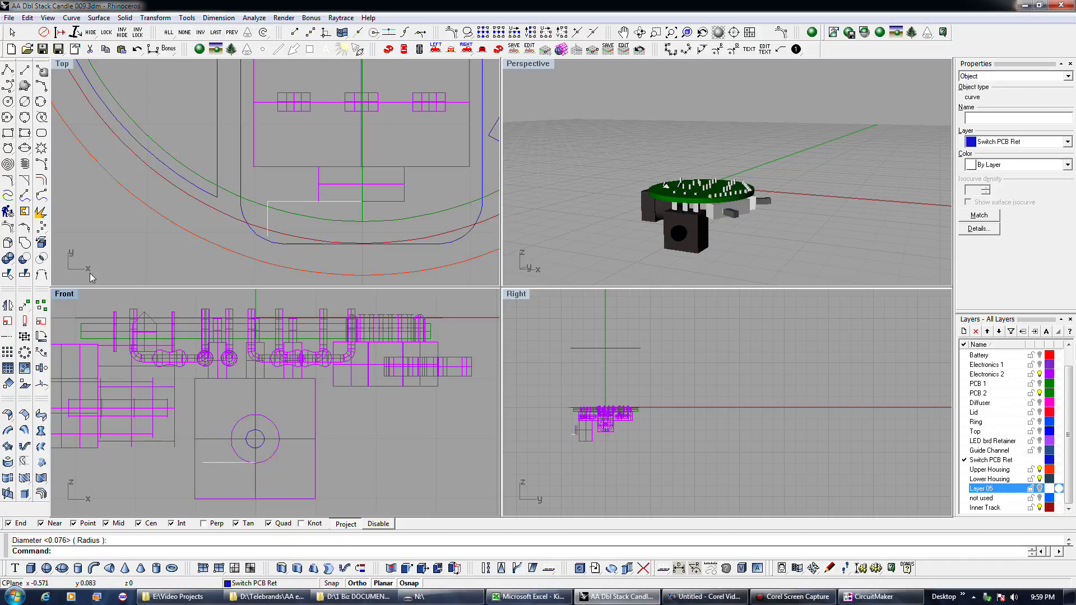
# Step: Move the polyline vertically in the Front view to the level of the round switch button's centre
pyautogui.click(24, 305)
pyautogui.click(203, 463)
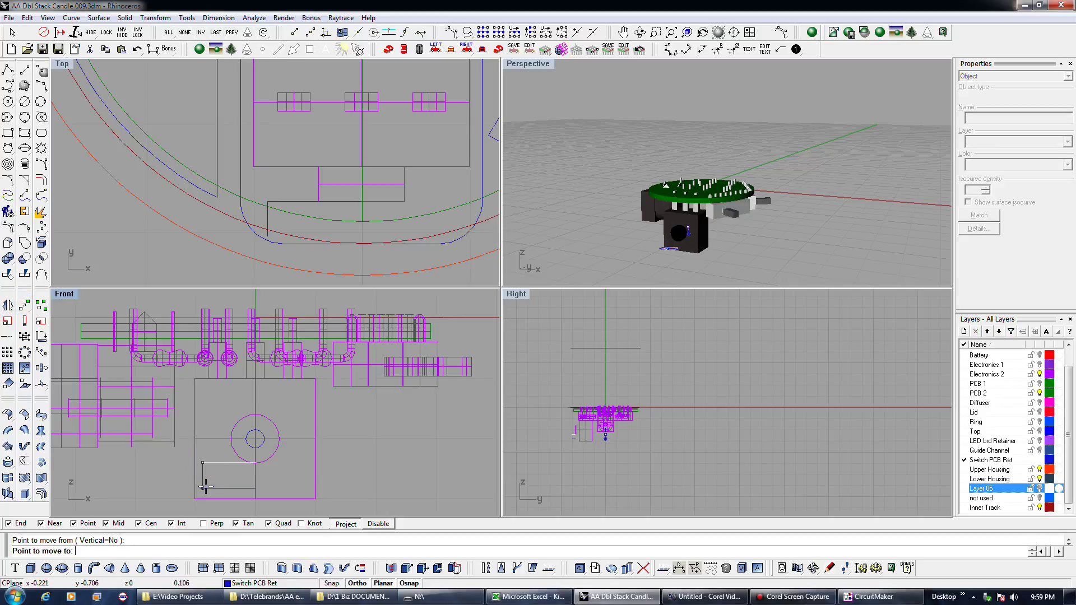
pyautogui.click(255, 435)
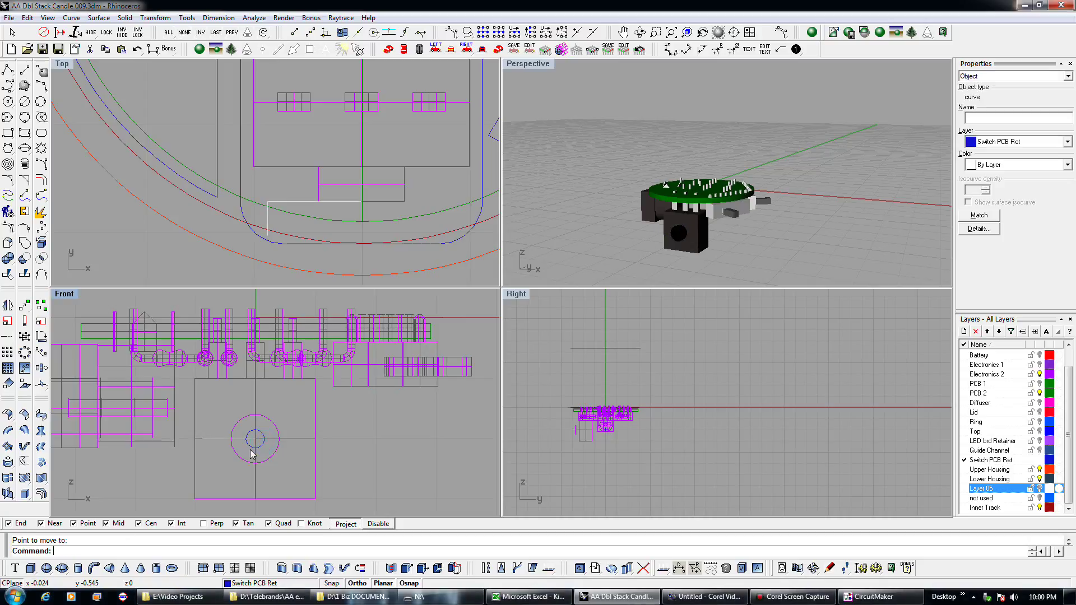
# Step: Delete the small circle at the centre of the round switch button
pyautogui.click(10, 101)
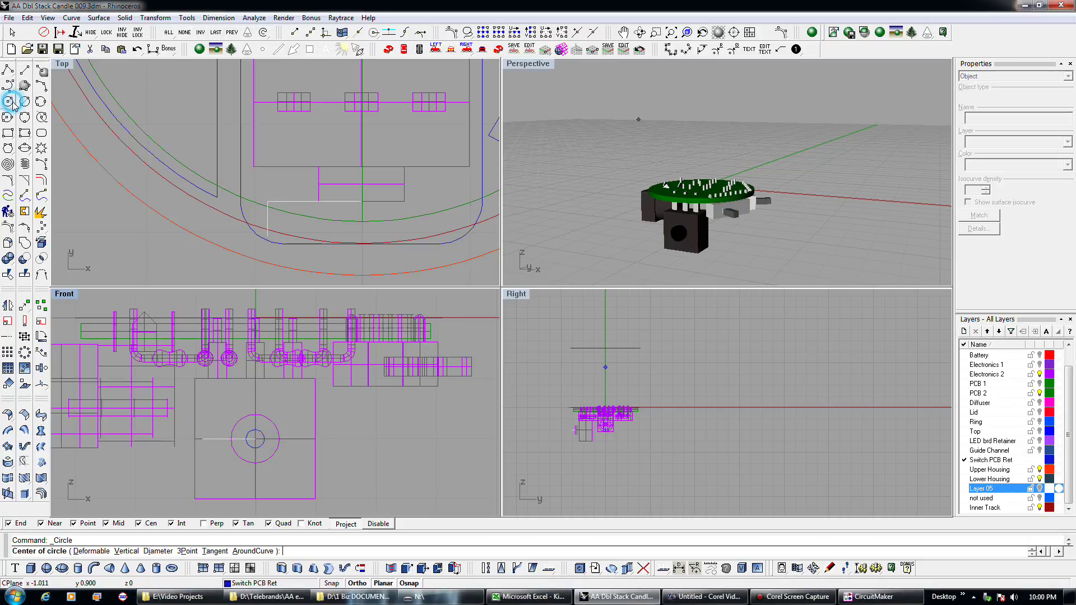
pyautogui.press('Escape')
pyautogui.click(264, 443)
pyautogui.click(274, 453)
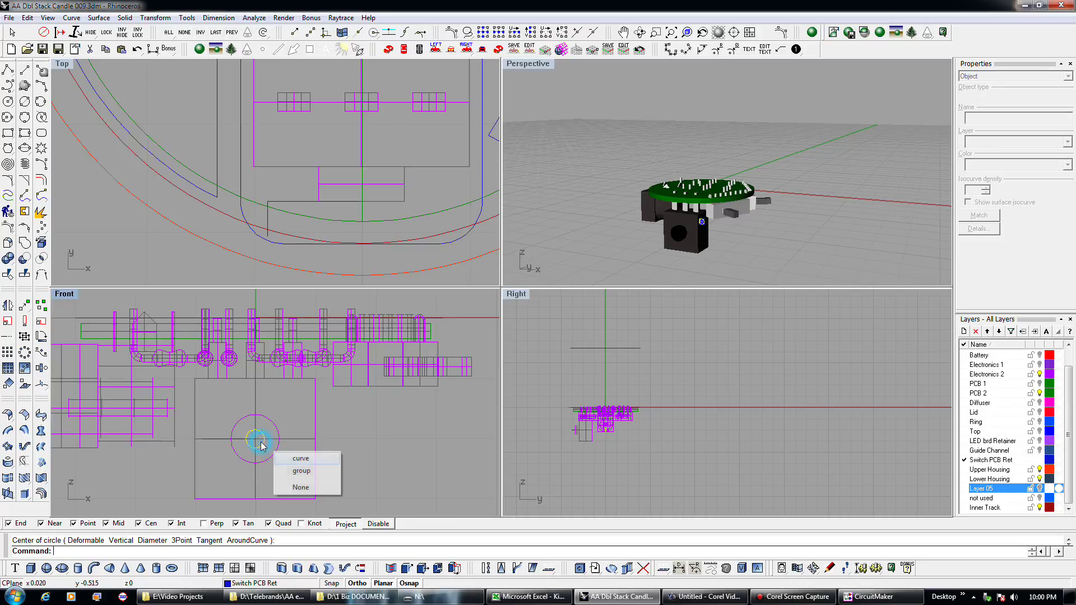
pyautogui.click(280, 459)
pyautogui.press('Delete')
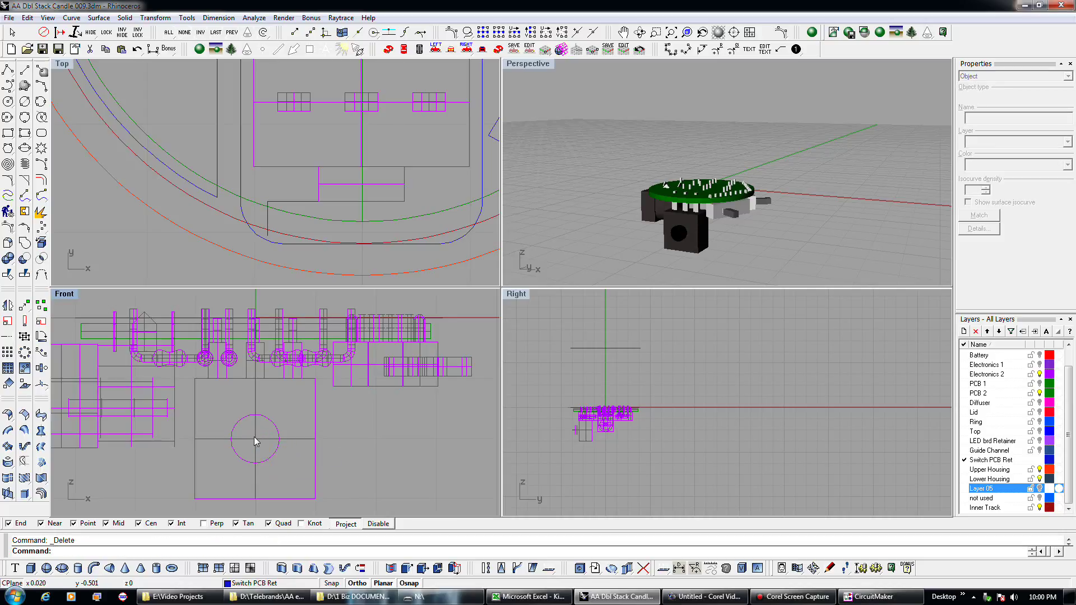
# Step: Select the levelled polyline and start a new circle around the round switch button in the Front view
pyautogui.click(212, 441)
pyautogui.click(258, 461)
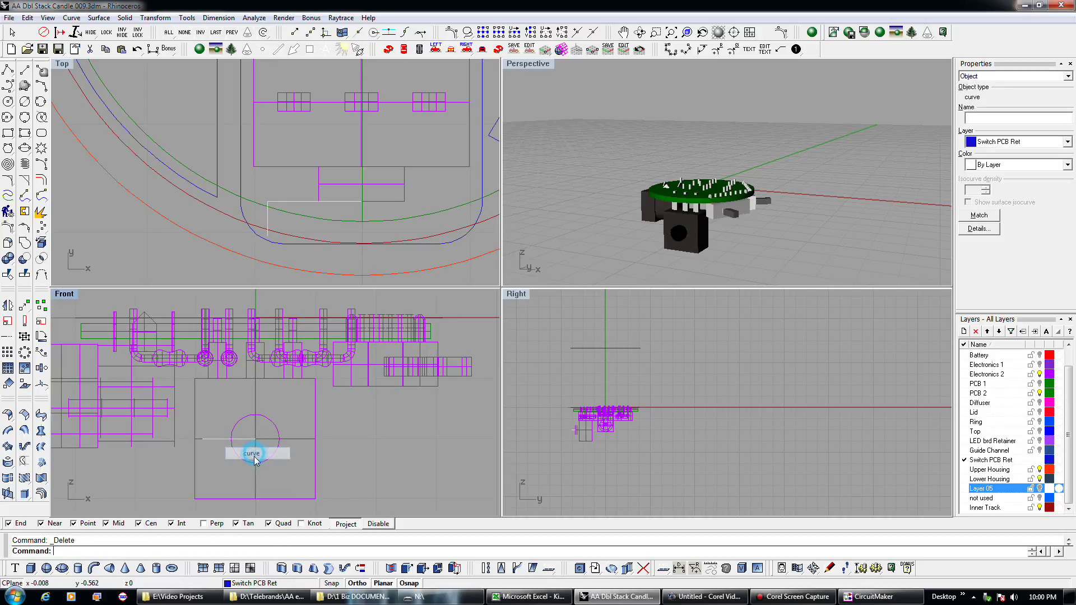
pyautogui.click(8, 101)
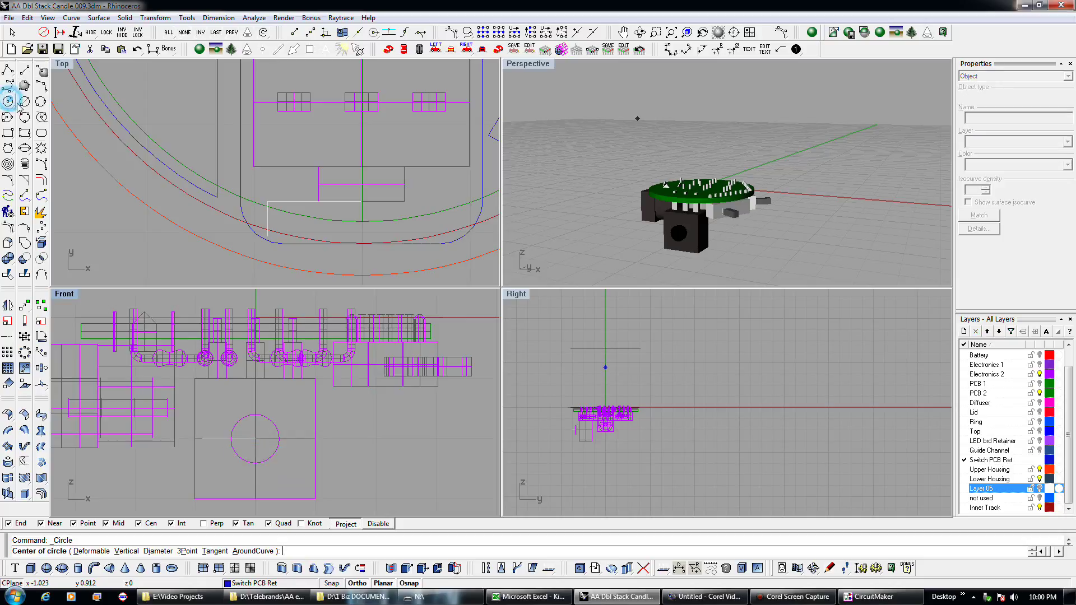
pyautogui.scroll(3, 273, 450)
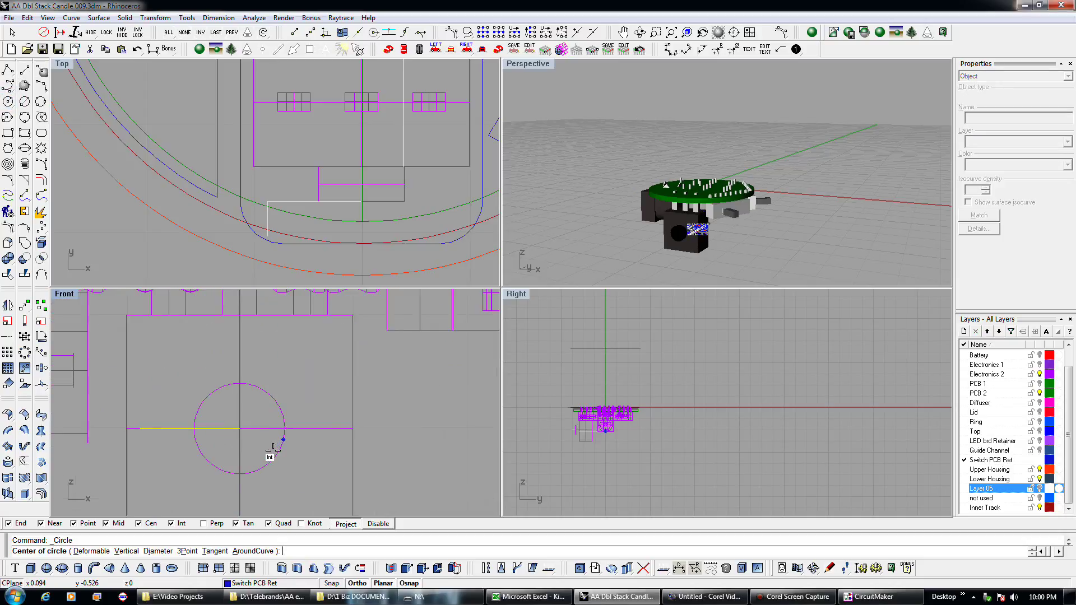
# Step: Draw two circles centred on the switch button in the Front view, one reaching the guide line's end and one 0.387 in diameter
pyautogui.click(273, 452)
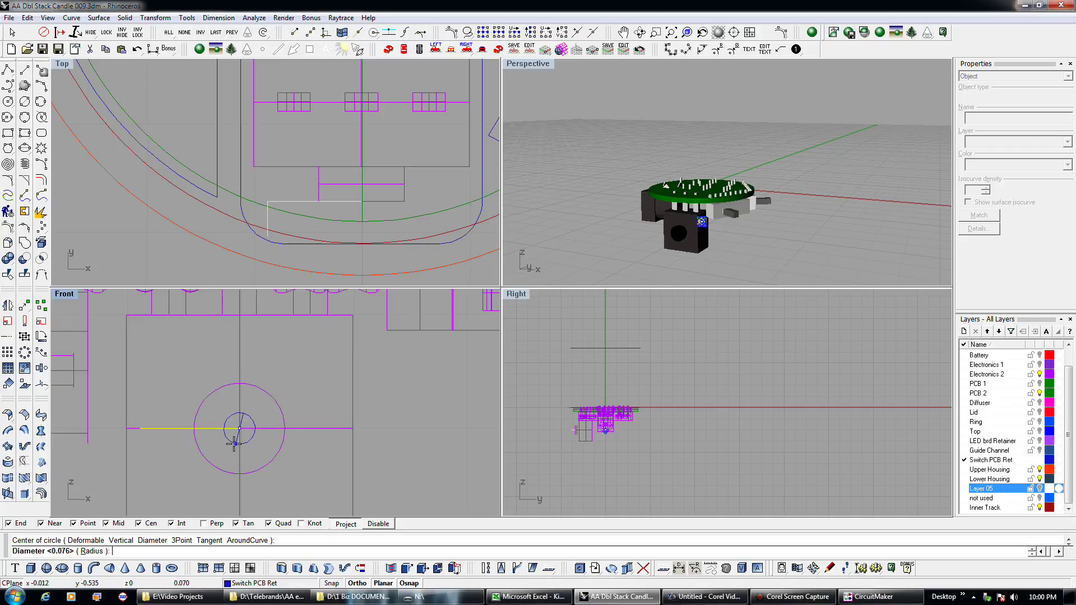
pyautogui.click(143, 428)
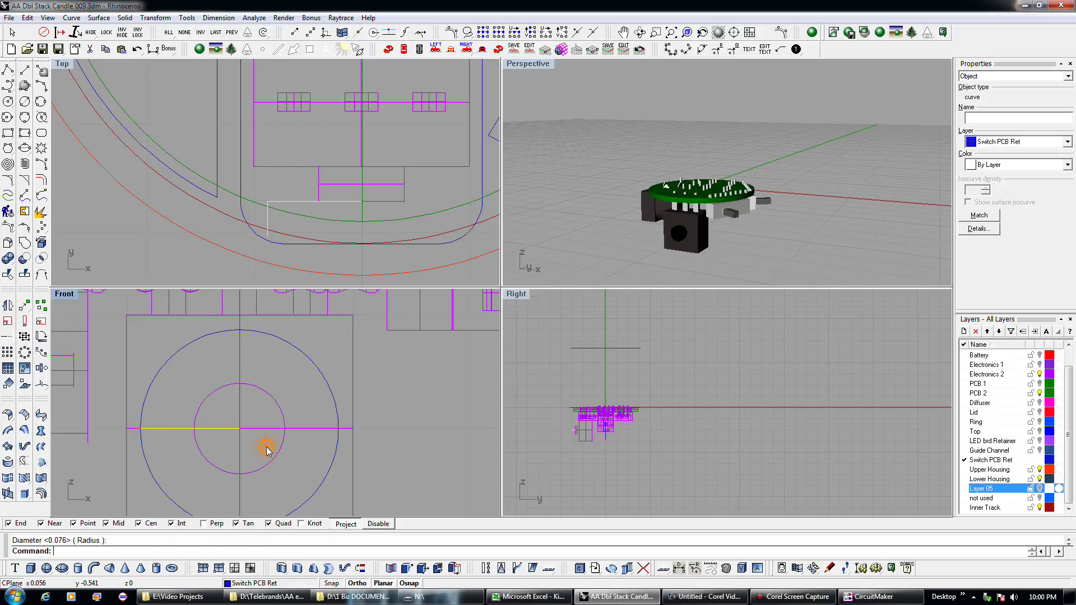
pyautogui.press('Return')
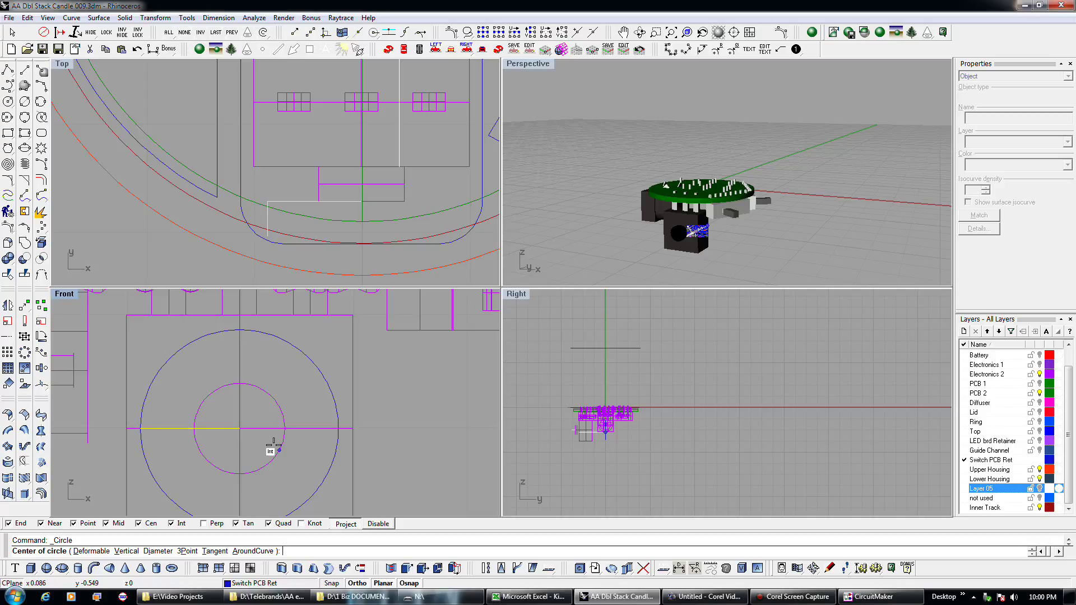
pyautogui.click(331, 455)
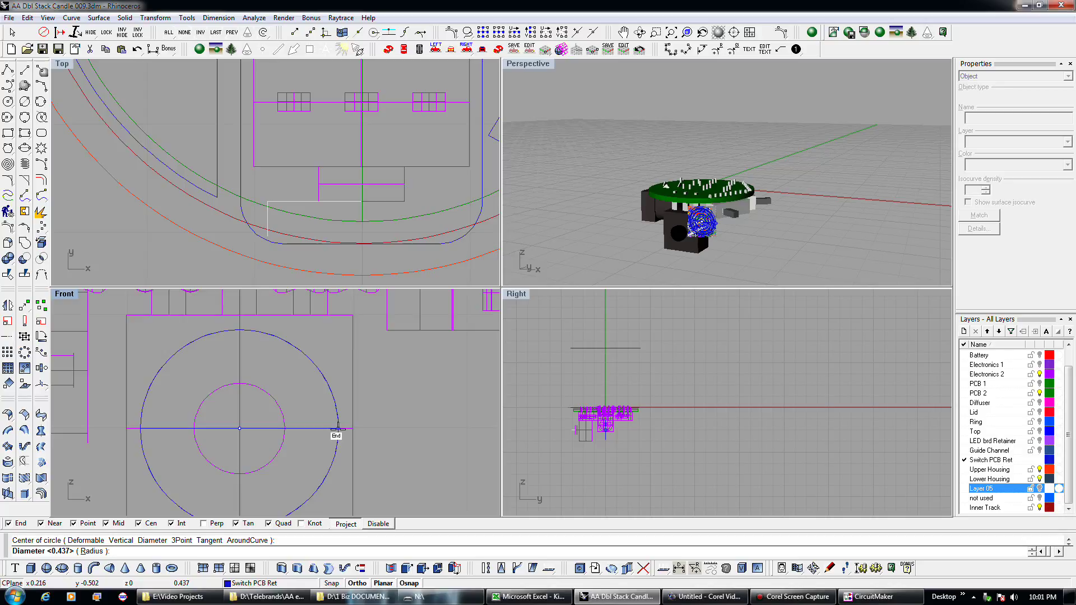
pyautogui.write('.387')
pyautogui.press('Return')
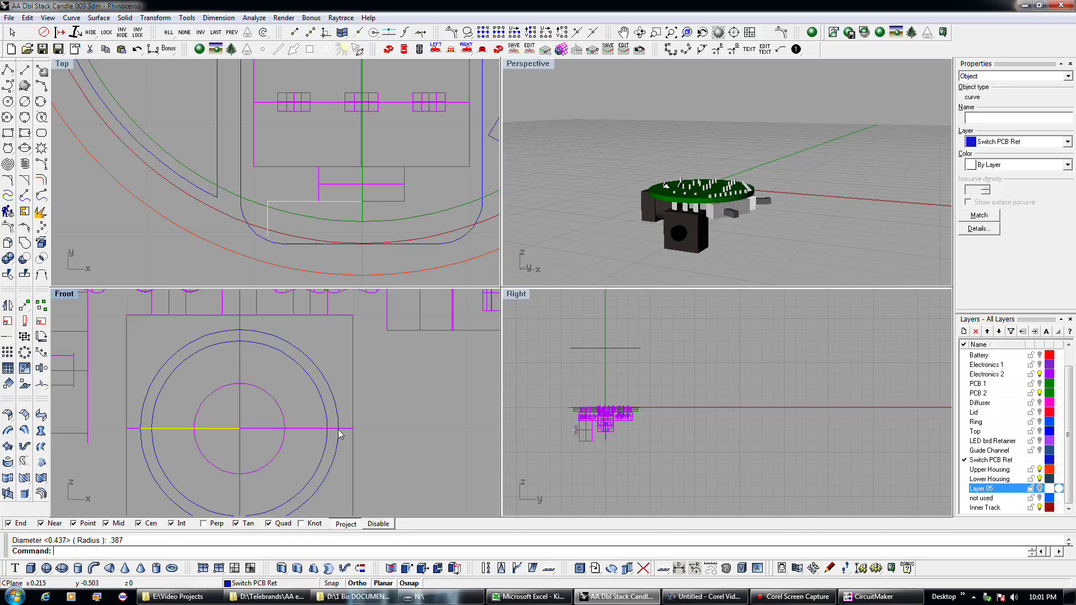
pyautogui.click(325, 427)
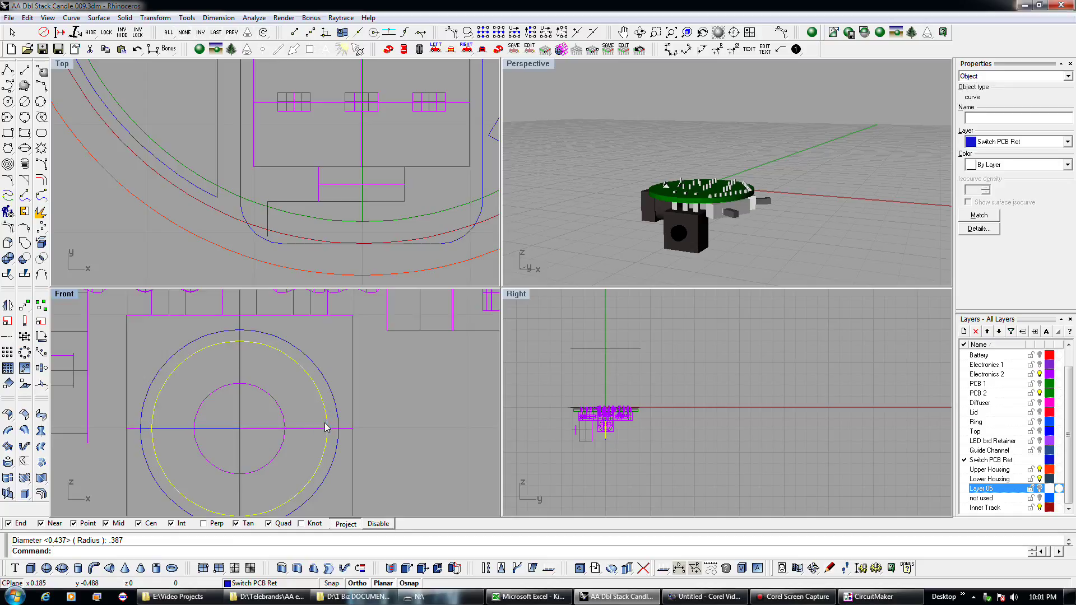
pyautogui.press('Return')
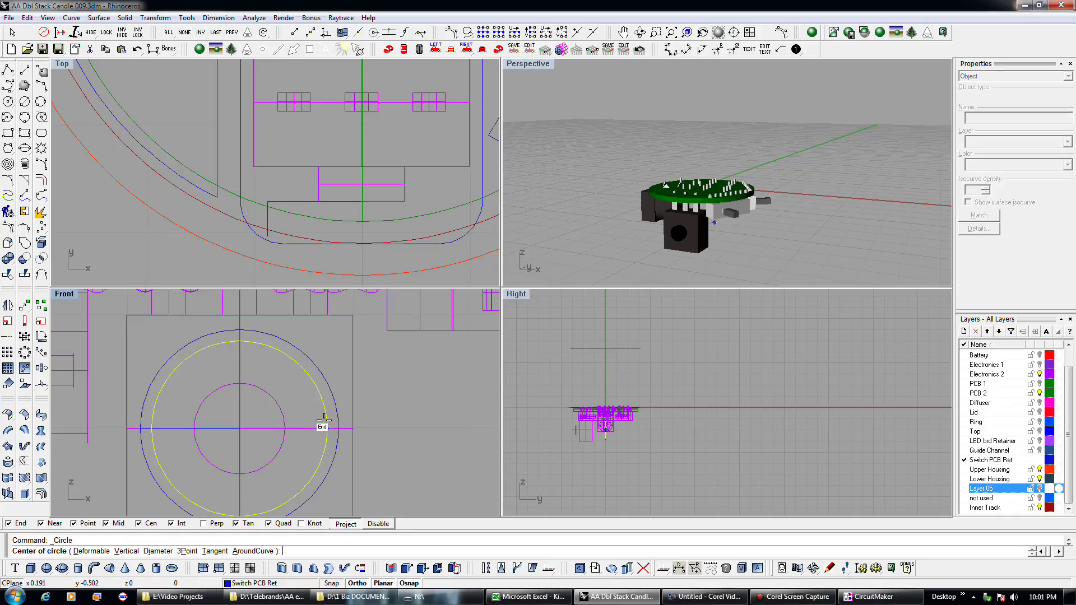
pyautogui.click(324, 420)
pyautogui.press('Return')
pyautogui.press('Return')
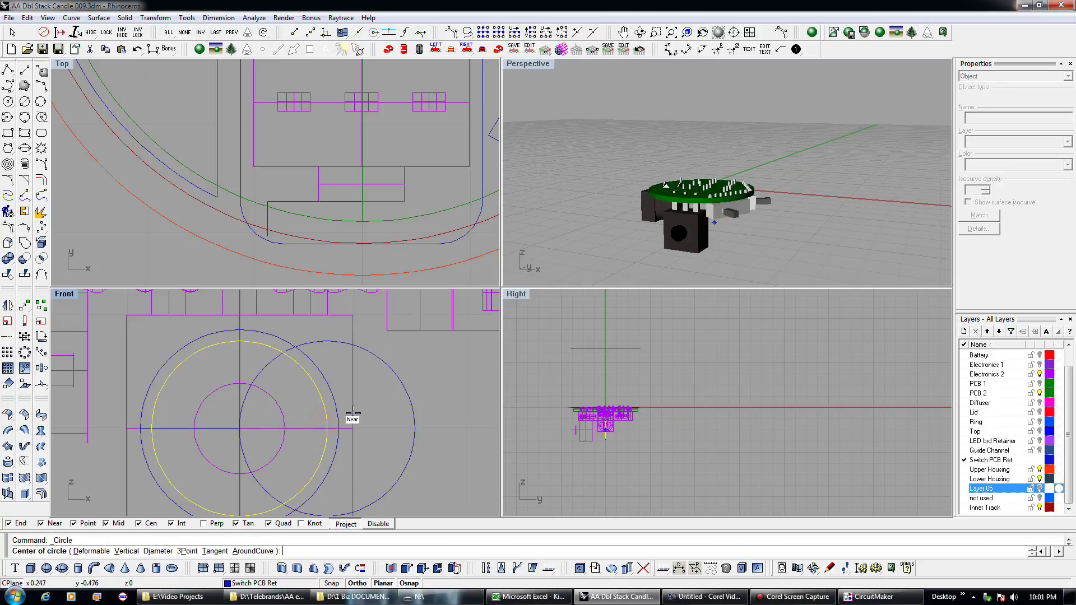
pyautogui.press('Escape')
pyautogui.press('Return')
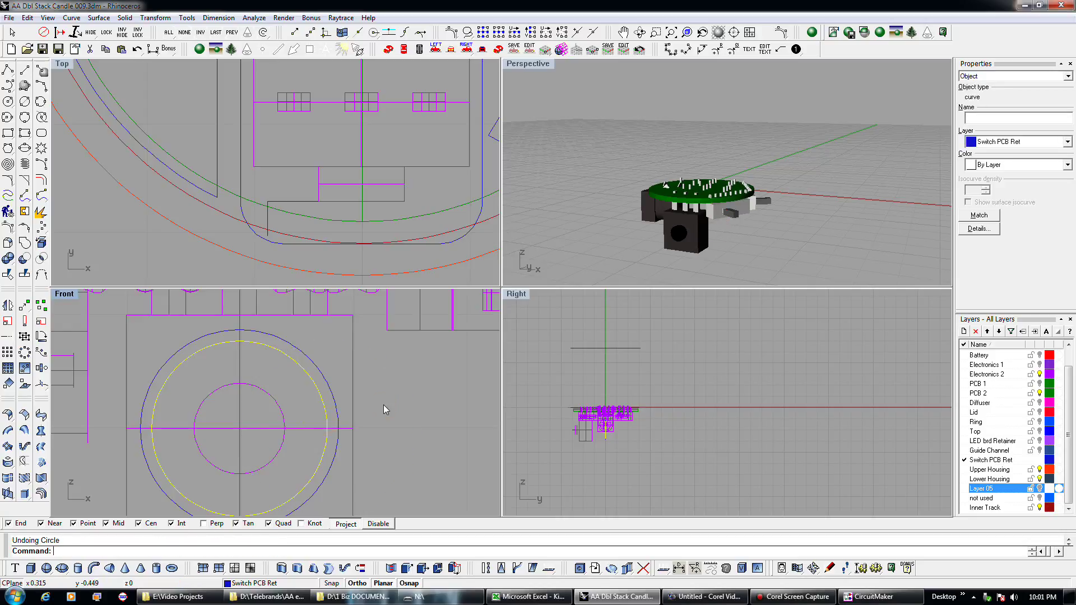
# Step: Draw another 0.387-diameter circle over the existing one, and offset the selected 0.387 circle inward by 0.025
pyautogui.click(331, 413)
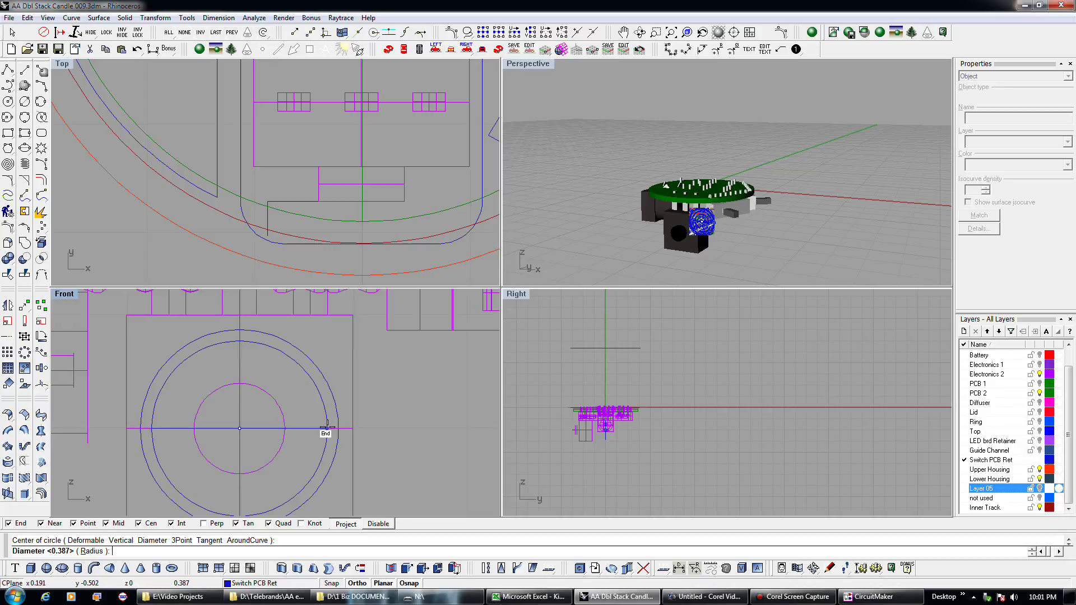
pyautogui.click(327, 427)
pyautogui.scroll(-2, 387, 392)
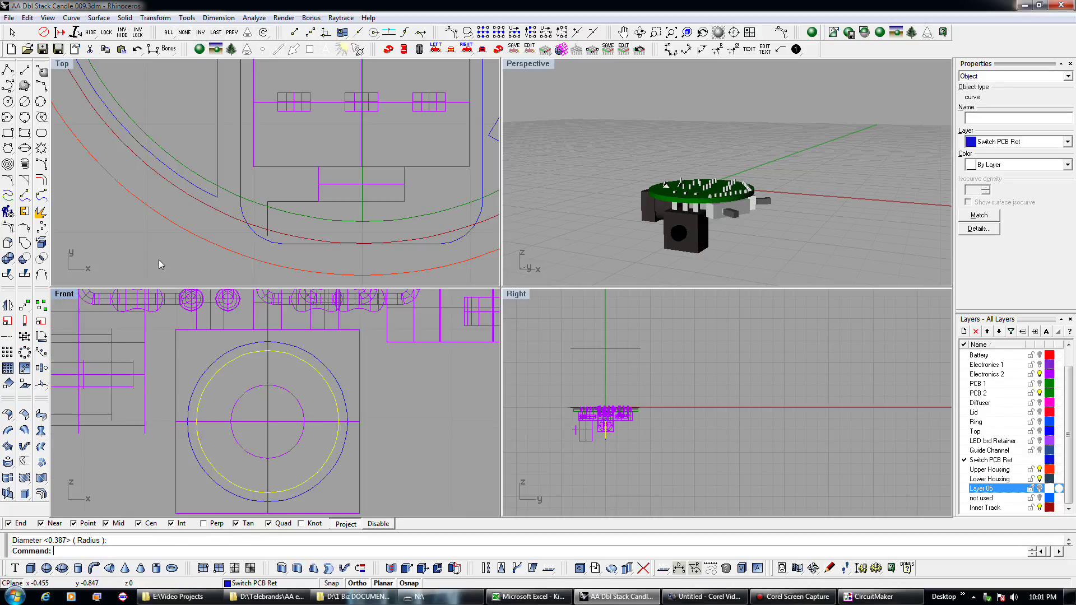
pyautogui.click(41, 181)
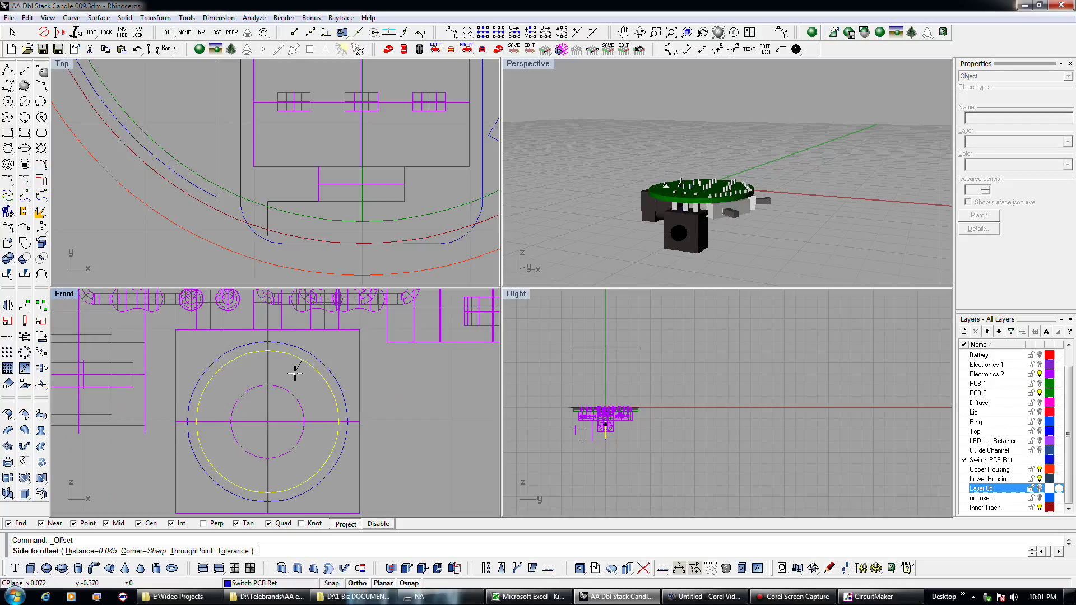
pyautogui.write('.025')
pyautogui.press('Return')
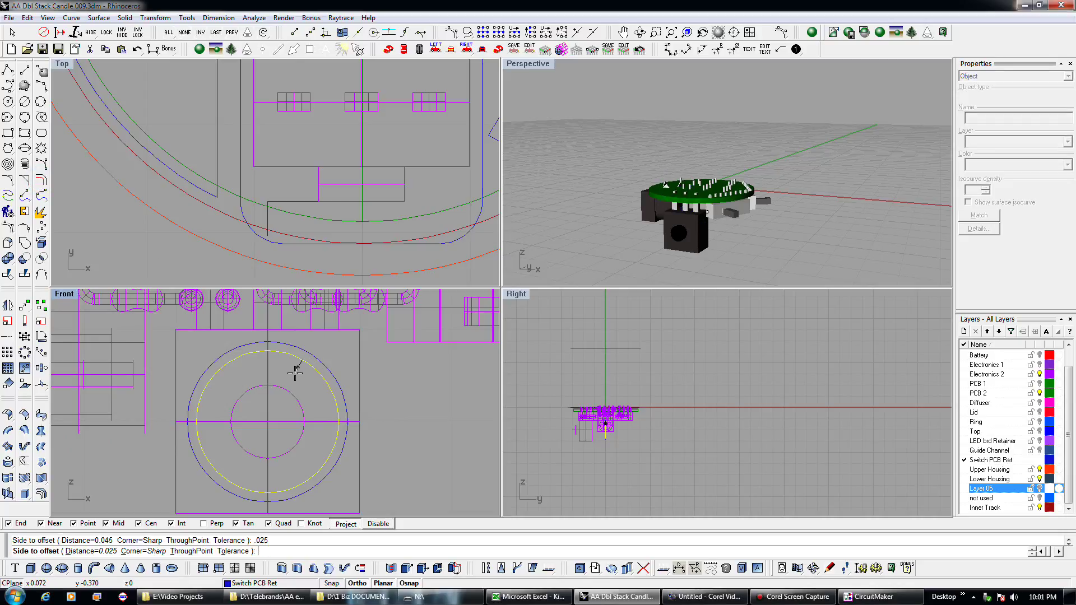
pyautogui.click(296, 372)
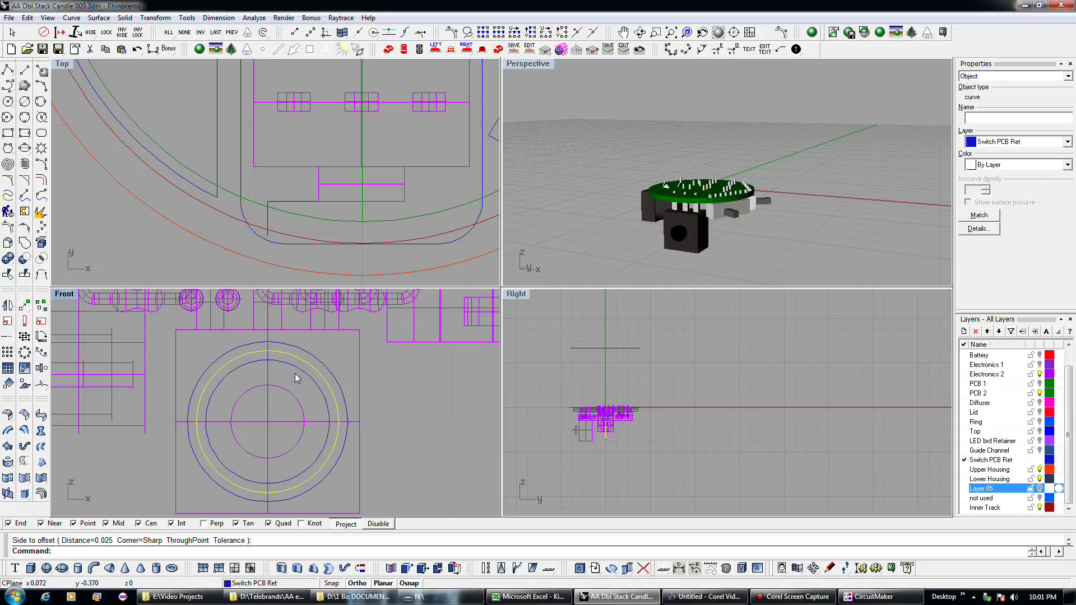
# Step: Check the innermost offset circle's diameter with a polyline spanning it horizontally from edge to edge
pyautogui.click(9, 71)
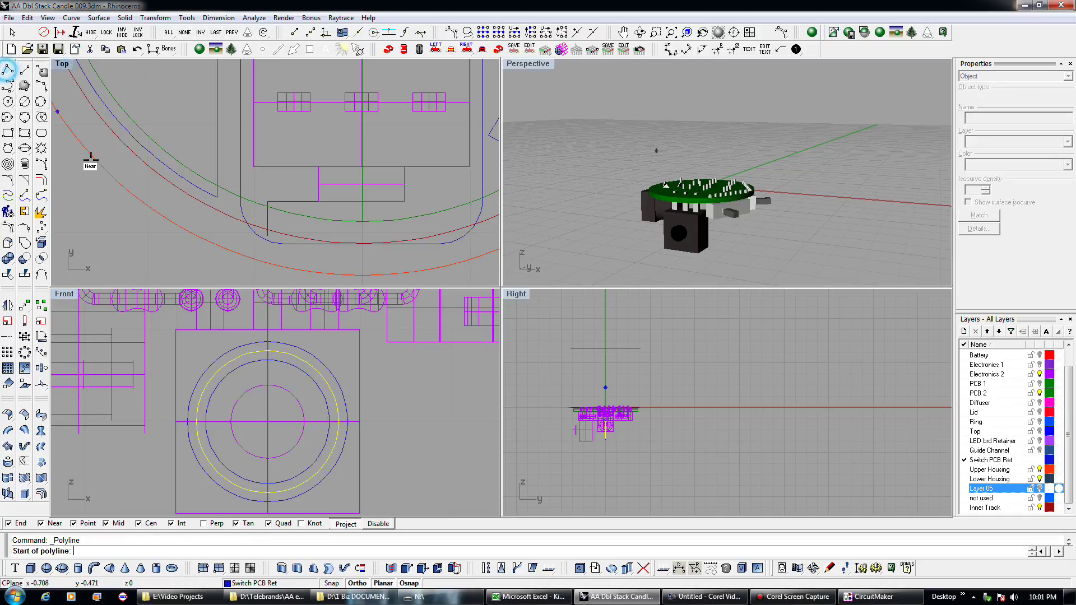
pyautogui.click(206, 421)
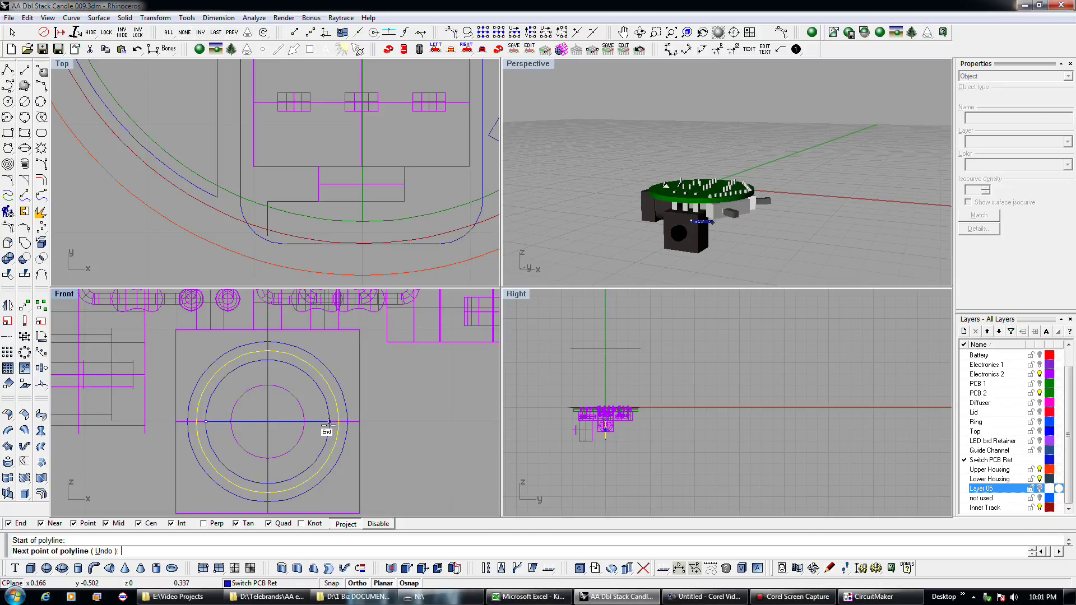
pyautogui.click(328, 421)
pyautogui.press('Return')
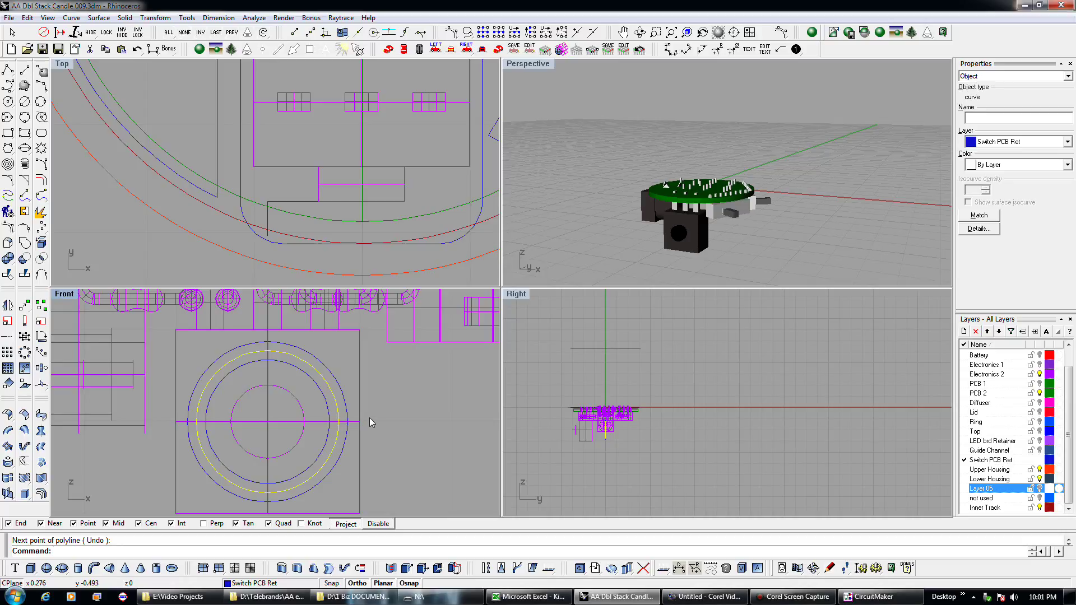
# Step: Move the outermost and innermost blue circles together in the Top view onto the corner of the L-shaped guide line at the switch button's front edge
pyautogui.click(328, 409)
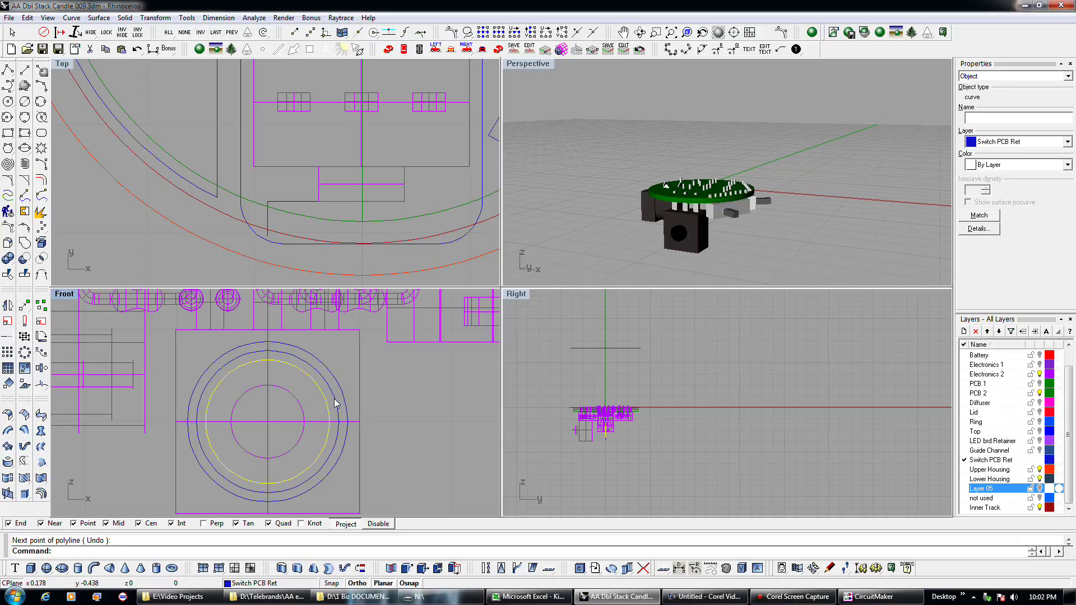
pyautogui.click(335, 403)
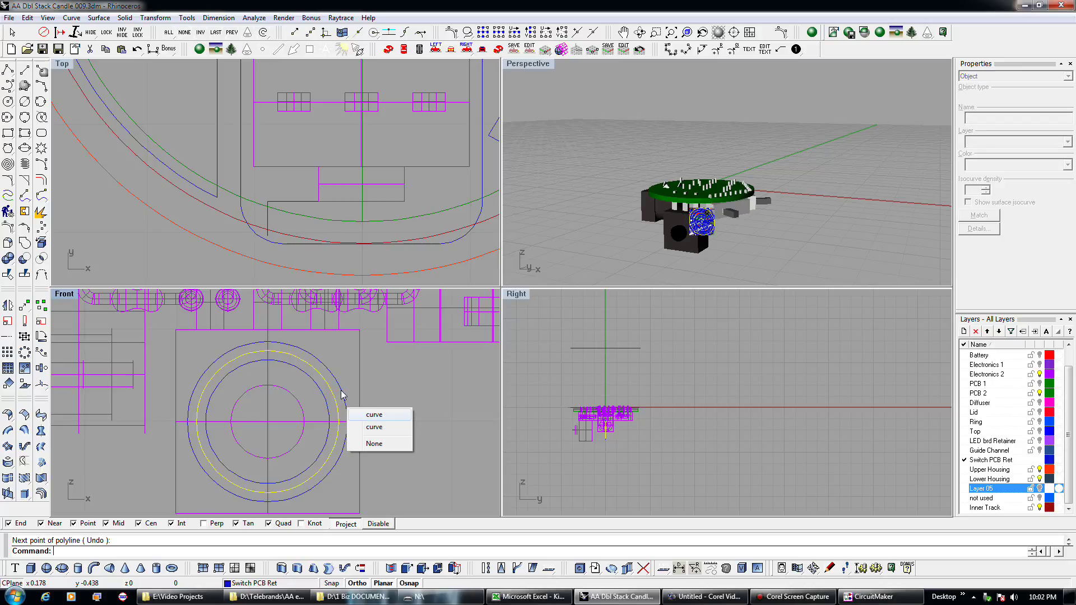
pyautogui.click(341, 391)
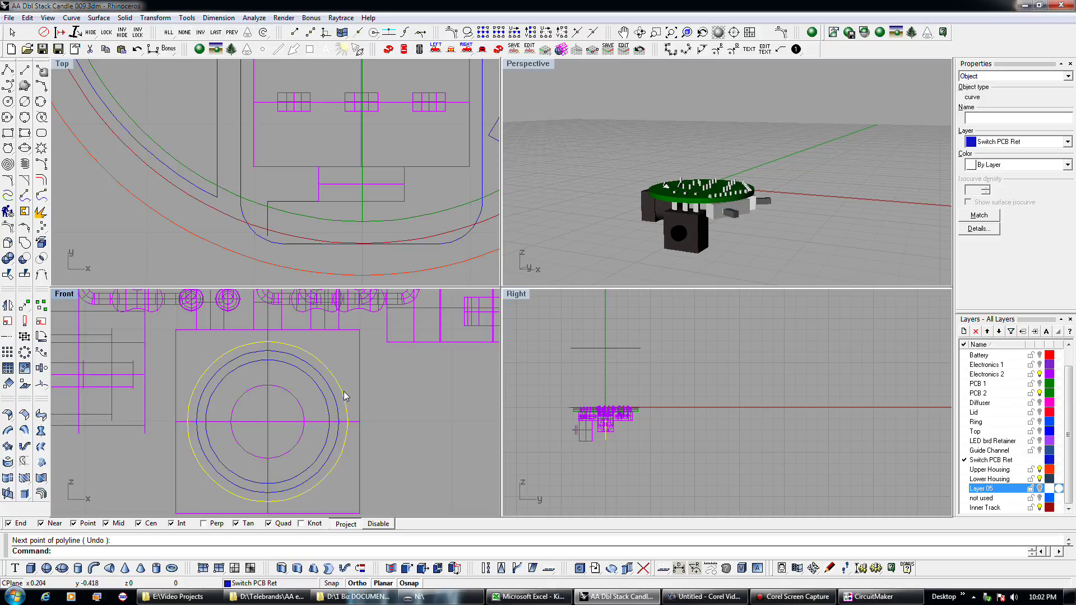
pyautogui.scroll(-5, 342, 387)
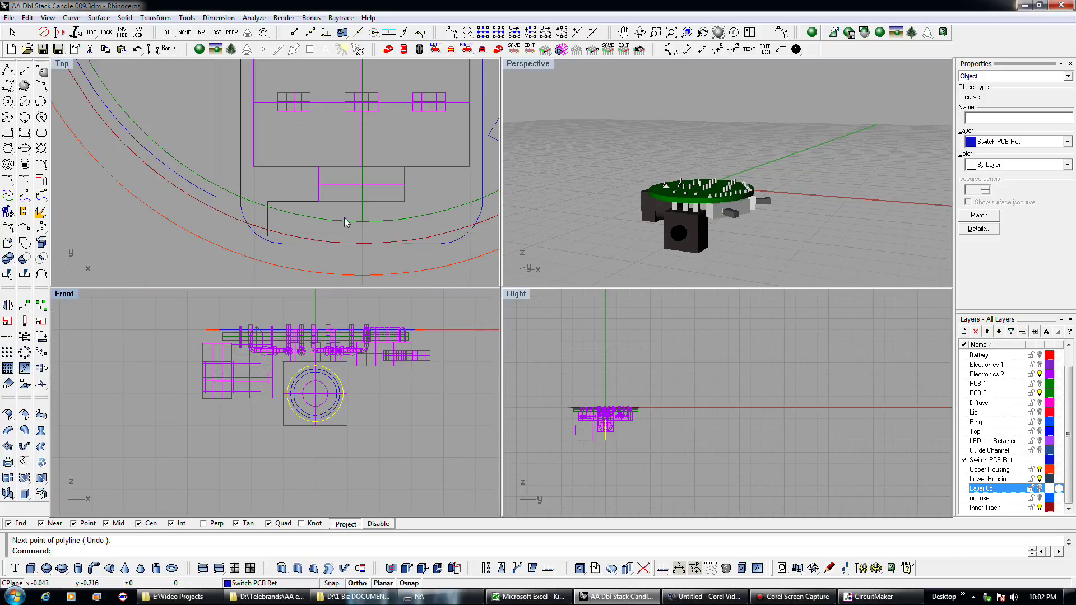
pyautogui.scroll(-3, 344, 219)
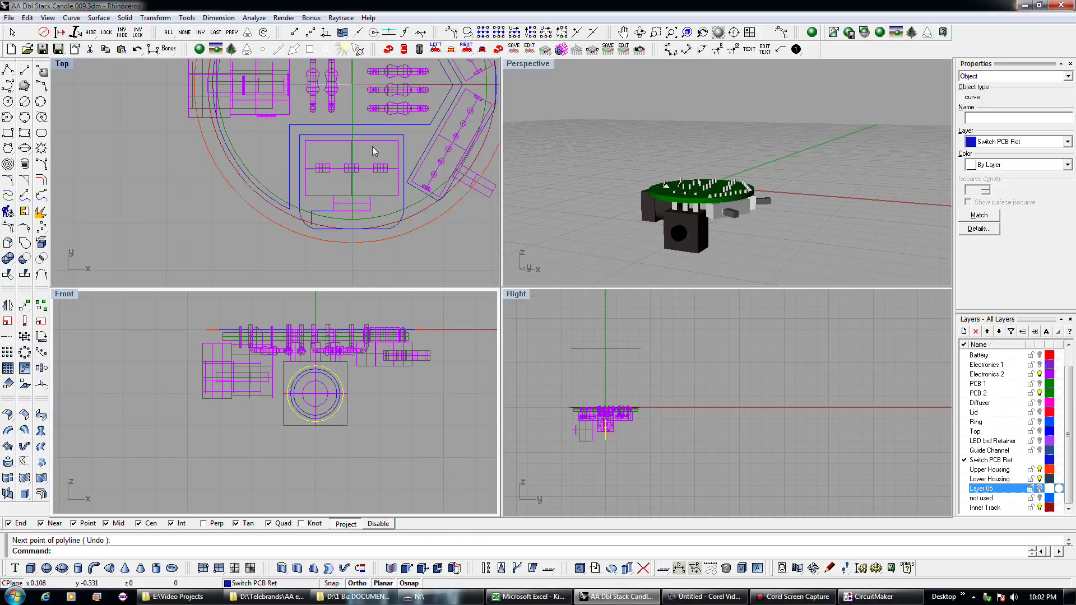
pyautogui.scroll(4, 335, 399)
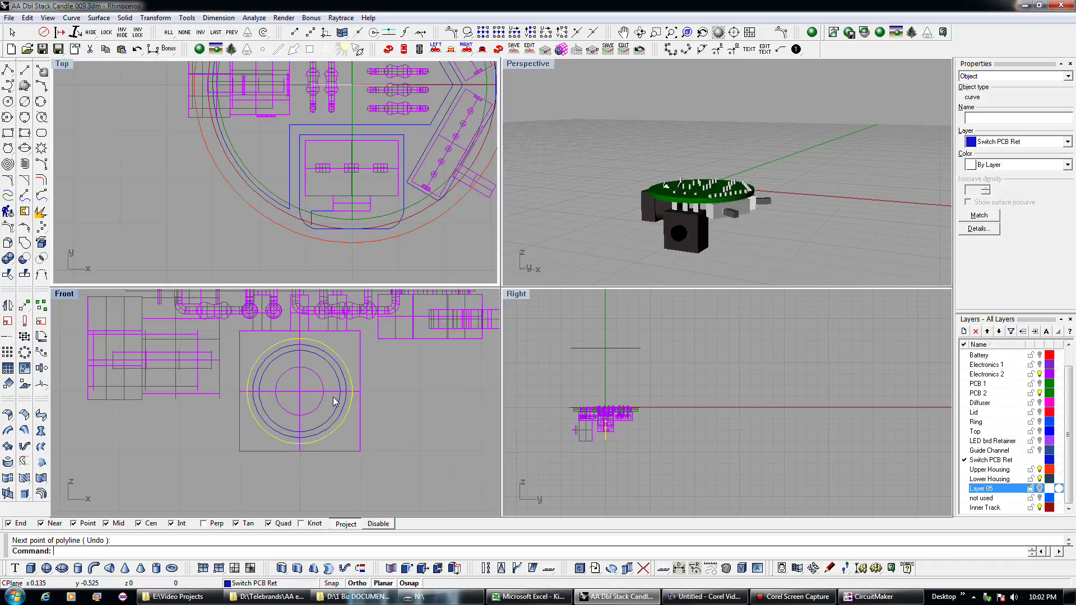
pyautogui.keyDown('shift'); pyautogui.click(339, 383); pyautogui.keyUp('shift')
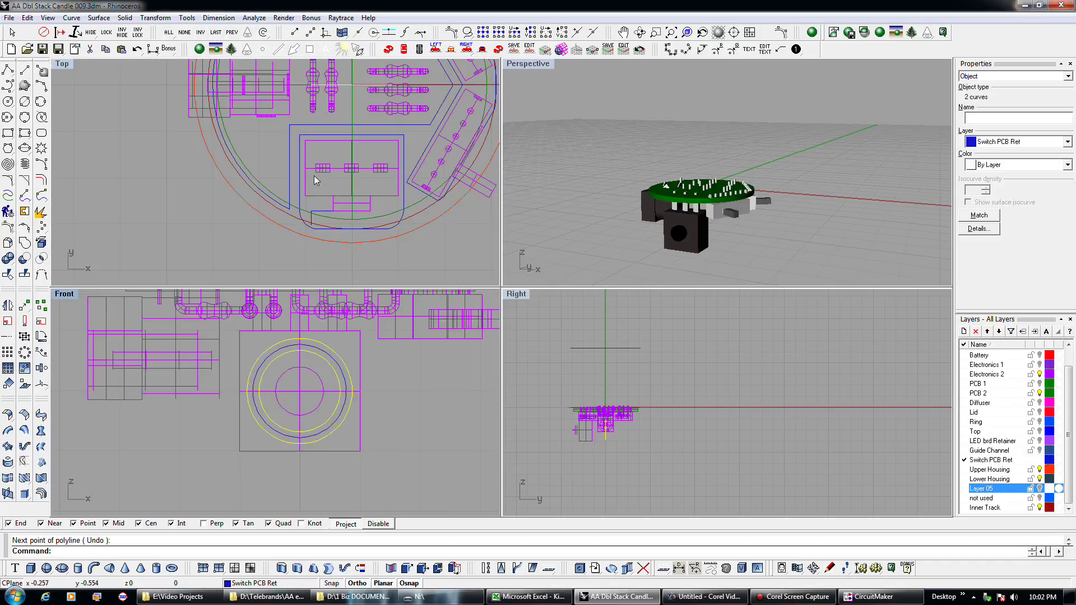
pyautogui.scroll(-3, 323, 166)
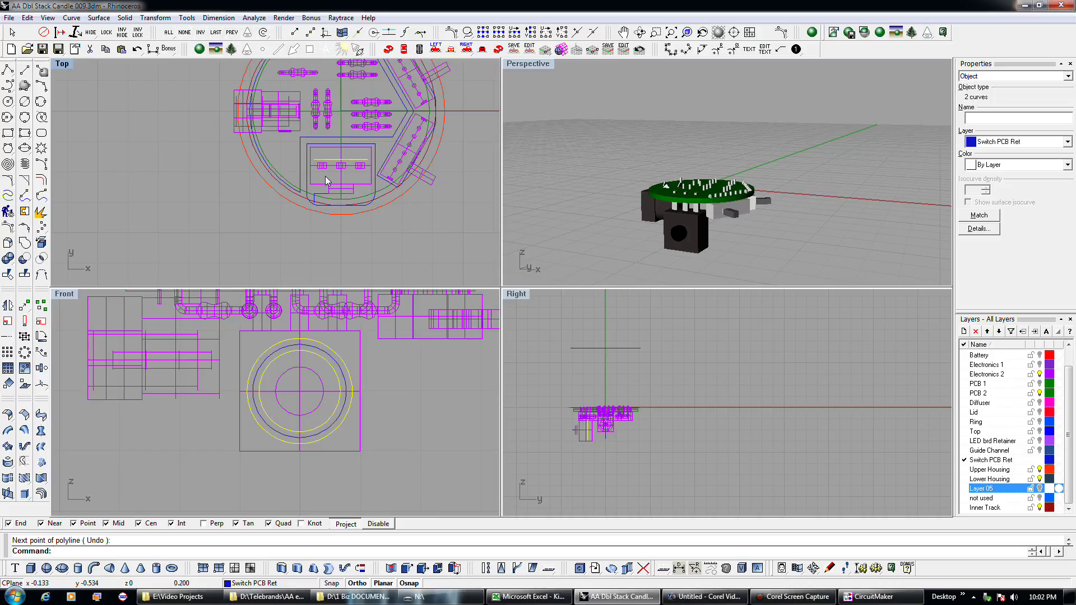
pyautogui.scroll(4, 325, 176)
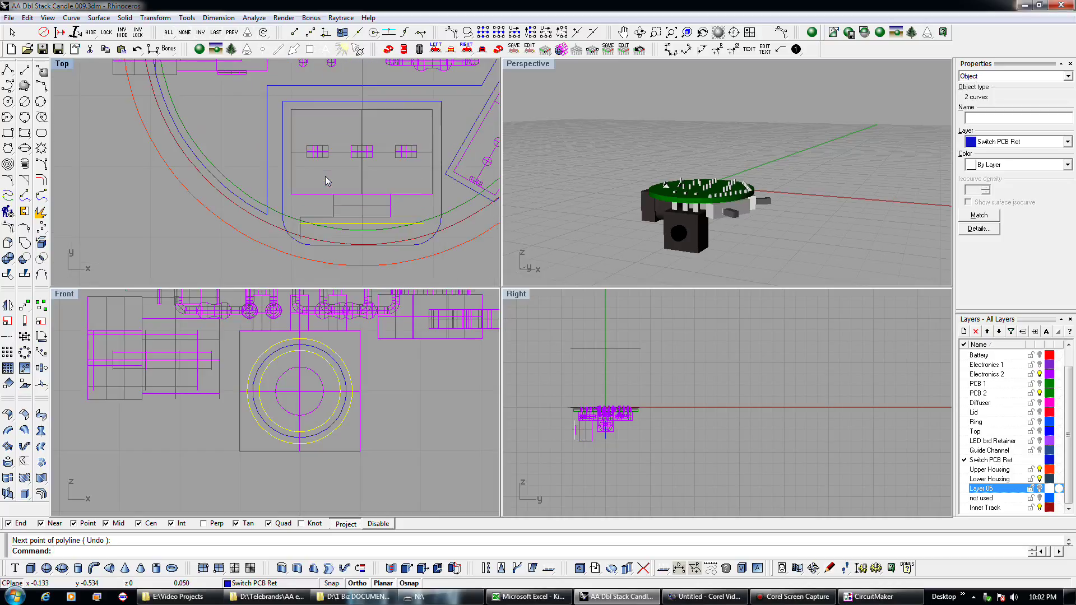
pyautogui.scroll(2, 327, 194)
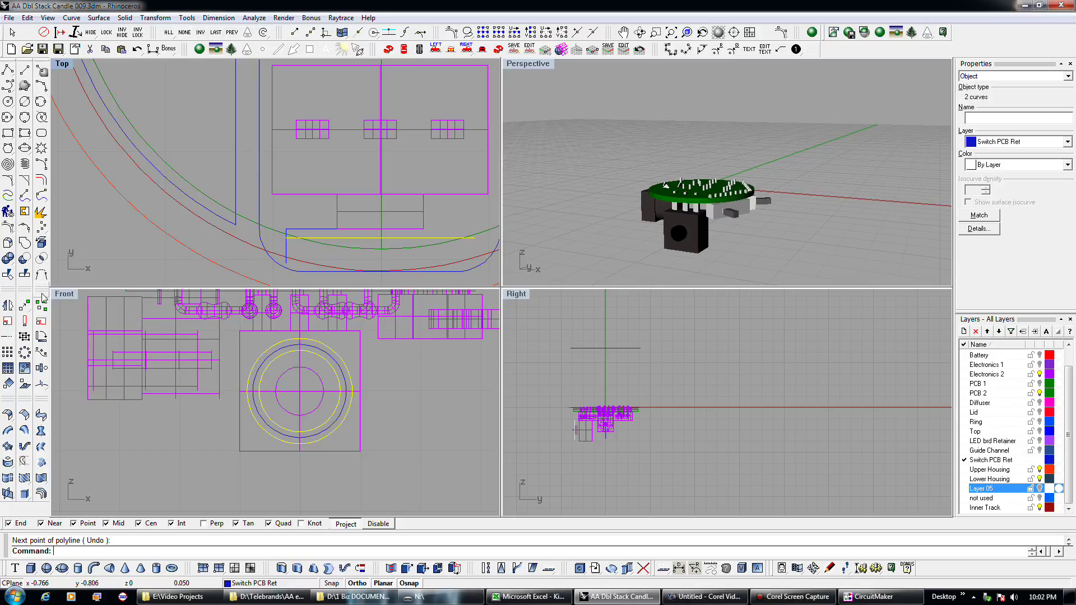
pyautogui.click(25, 306)
pyautogui.click(286, 238)
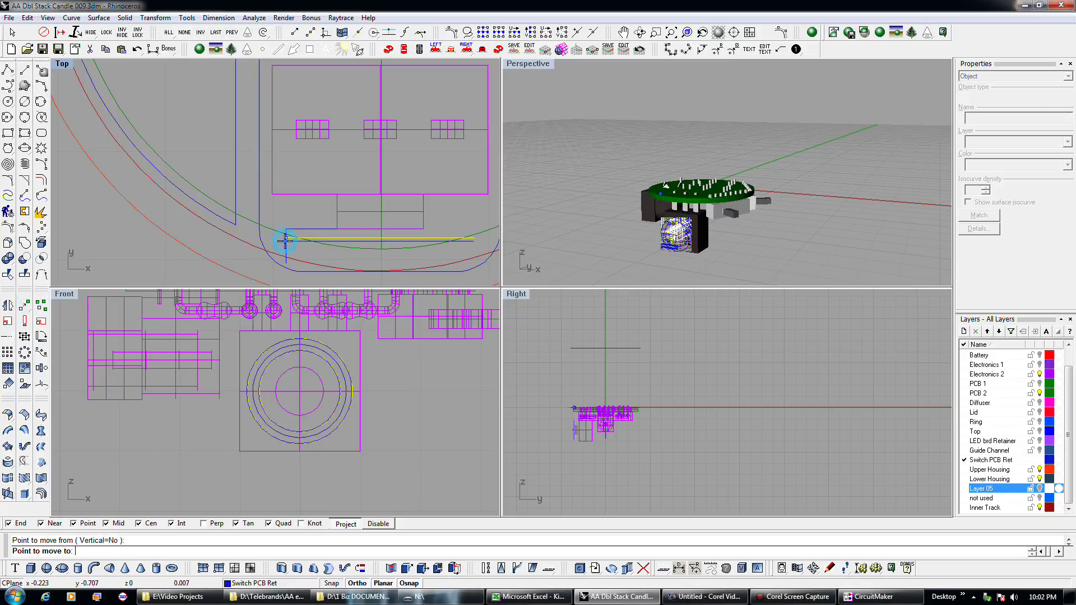
pyautogui.click(285, 228)
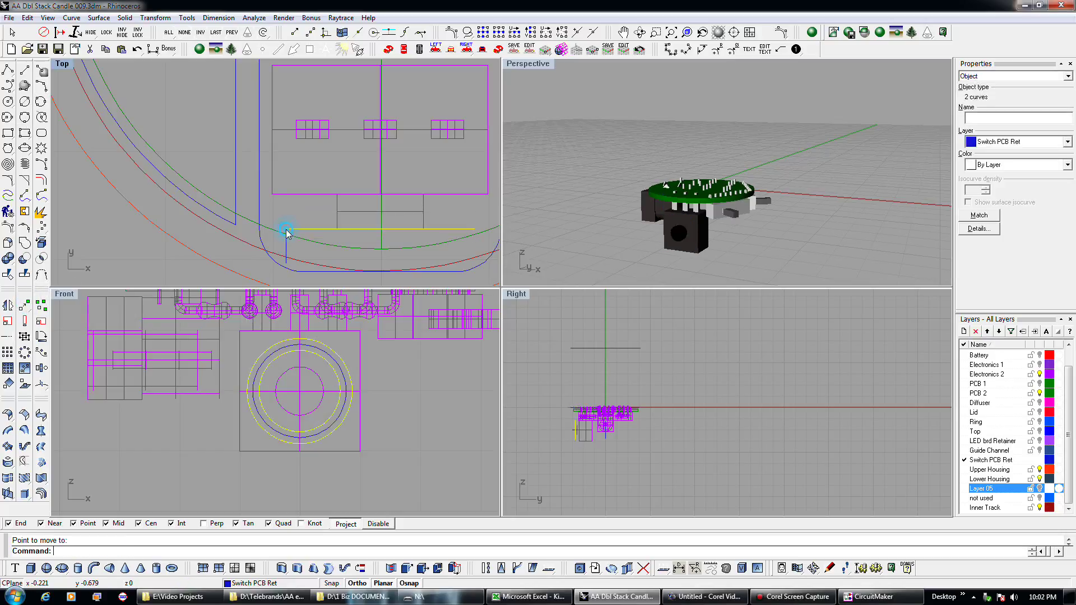
# Step: Delete the L-shaped guide line and extrude the outermost circle 0.085 as a capped, straight solid
pyautogui.press('Delete')
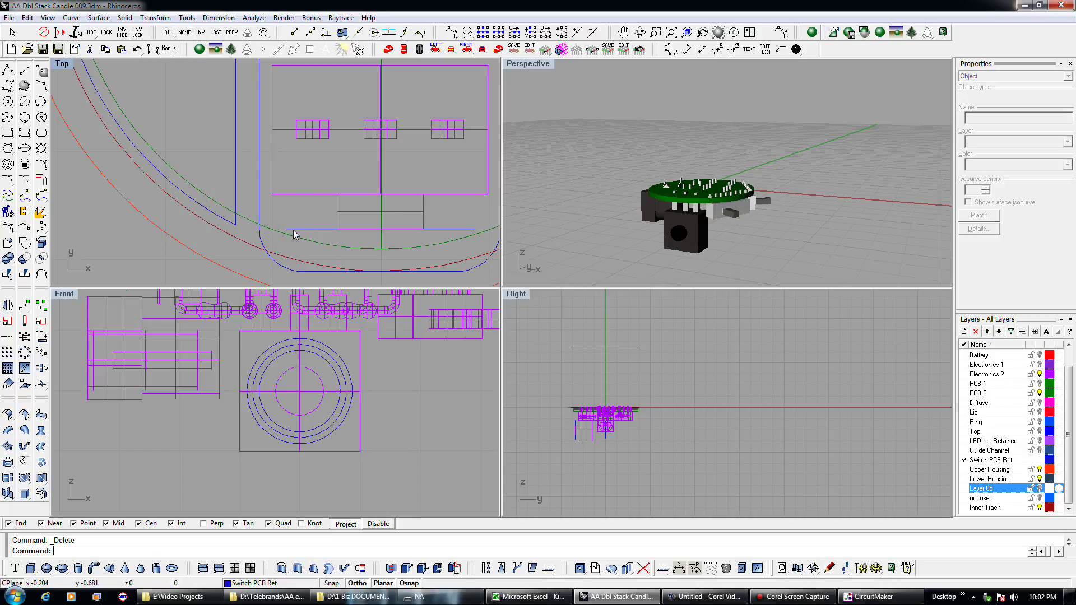
pyautogui.click(293, 229)
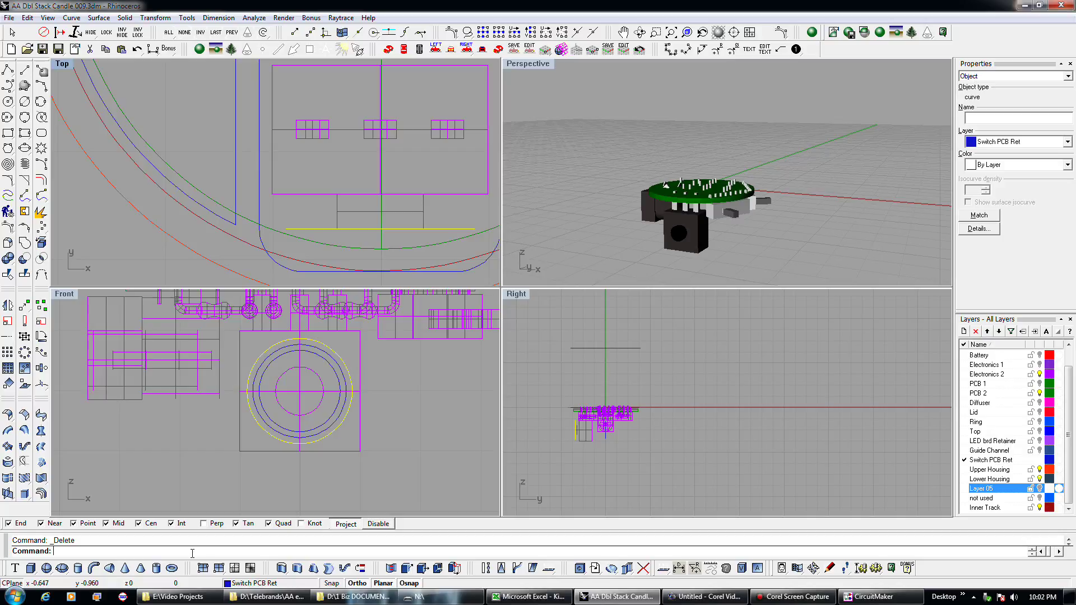
pyautogui.click(313, 568)
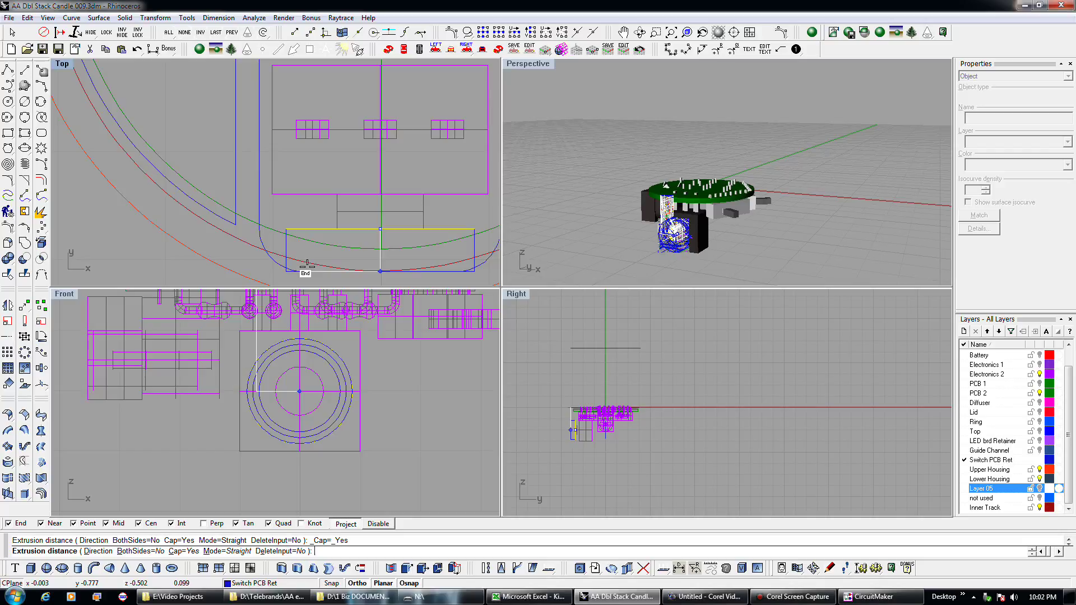
pyautogui.write('.085')
pyautogui.press('Return')
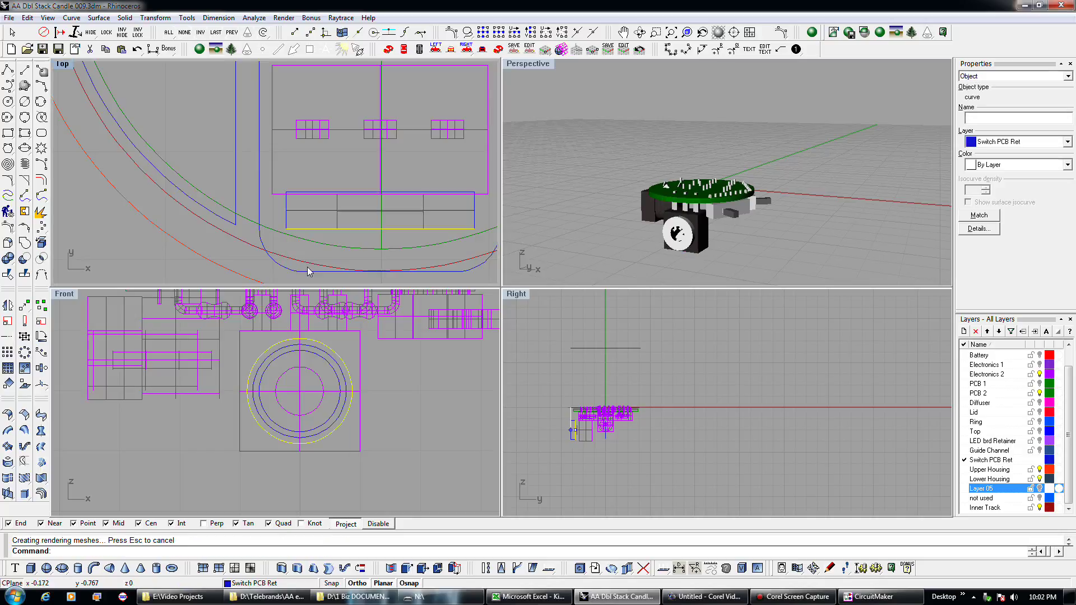
# Step: Move the extruded disc forward by its own thickness so its back face sits on the switch button's front edge
pyautogui.click(317, 211)
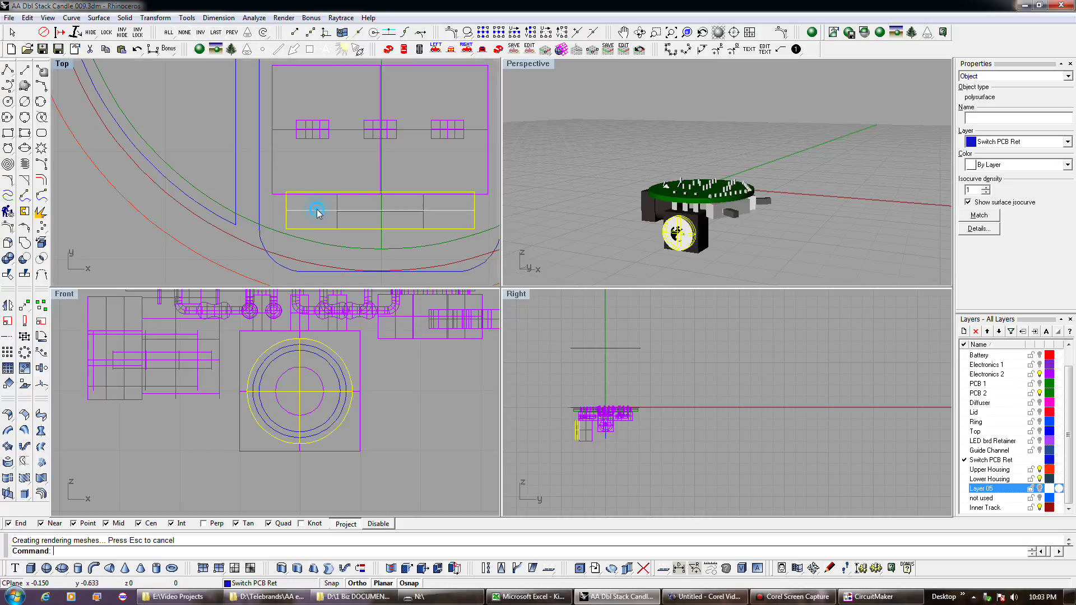
pyautogui.click(25, 306)
pyautogui.click(282, 192)
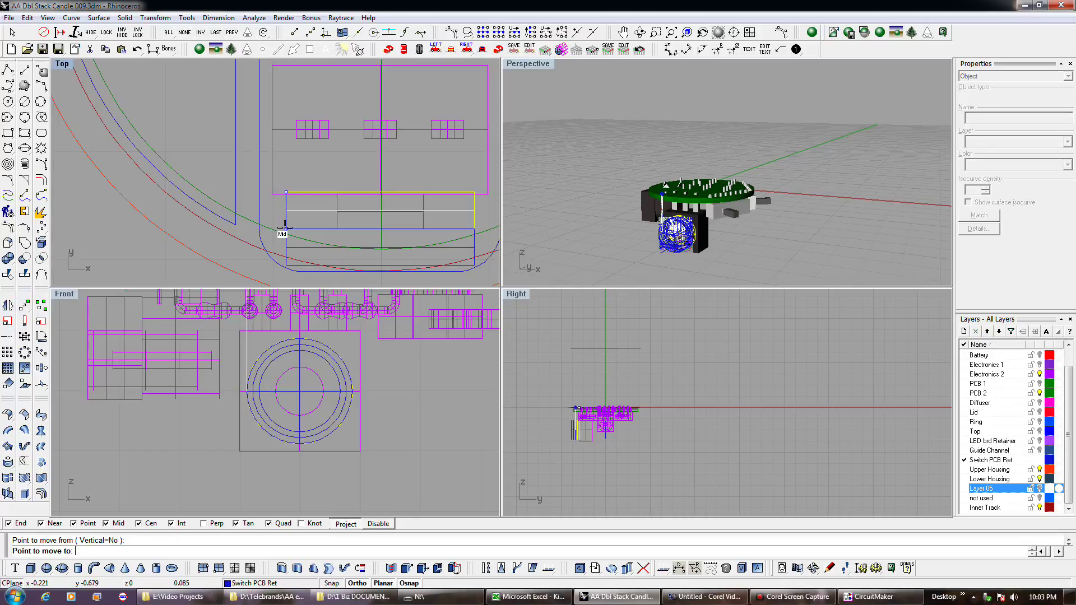
pyautogui.click(282, 229)
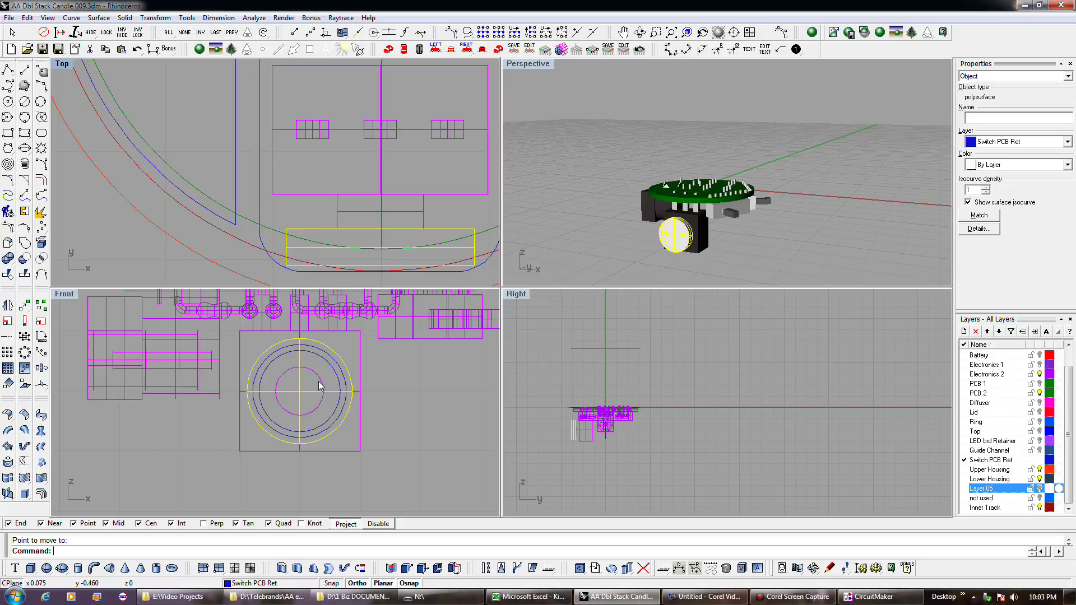
# Step: Shift the innermost circle 0.05 forward into the disc and extrude it about 0.256 outward as a capped, straight solid
pyautogui.click(330, 367)
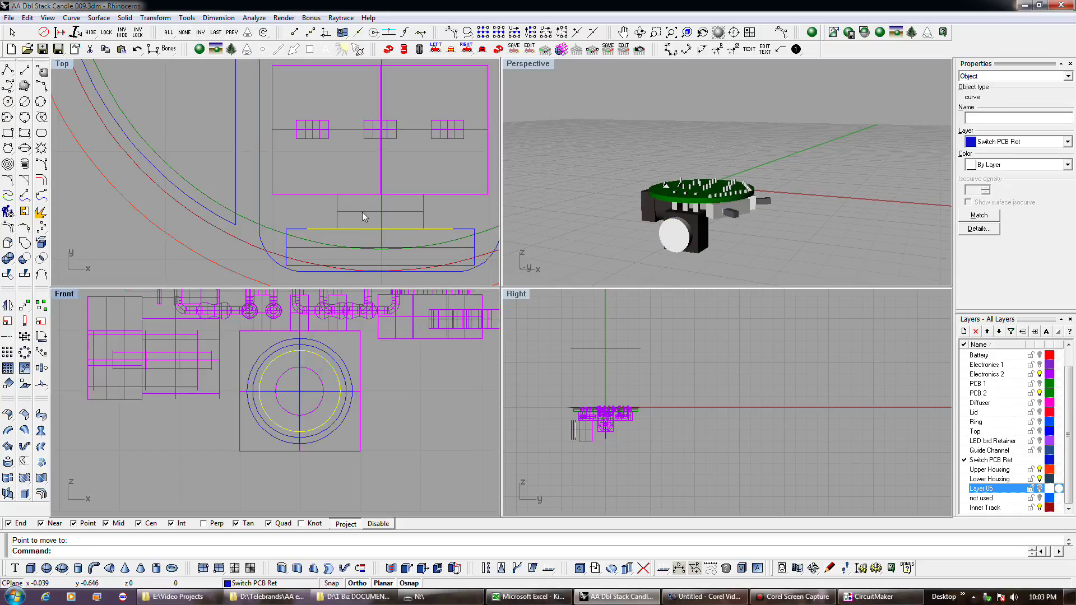
pyautogui.scroll(-2, 348, 204)
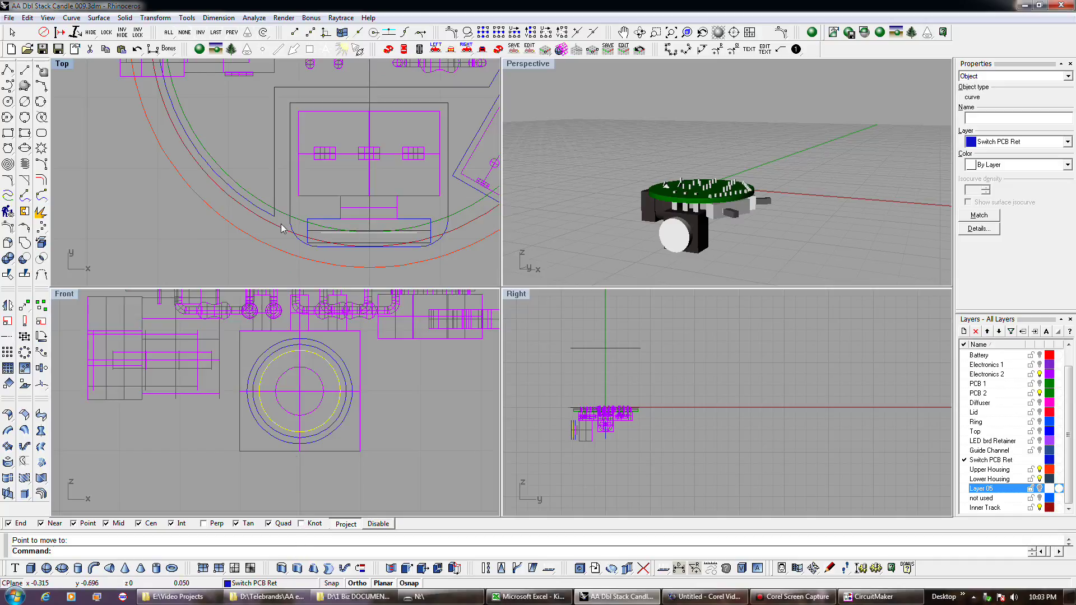
pyautogui.scroll(-1, 282, 227)
pyautogui.click(297, 569)
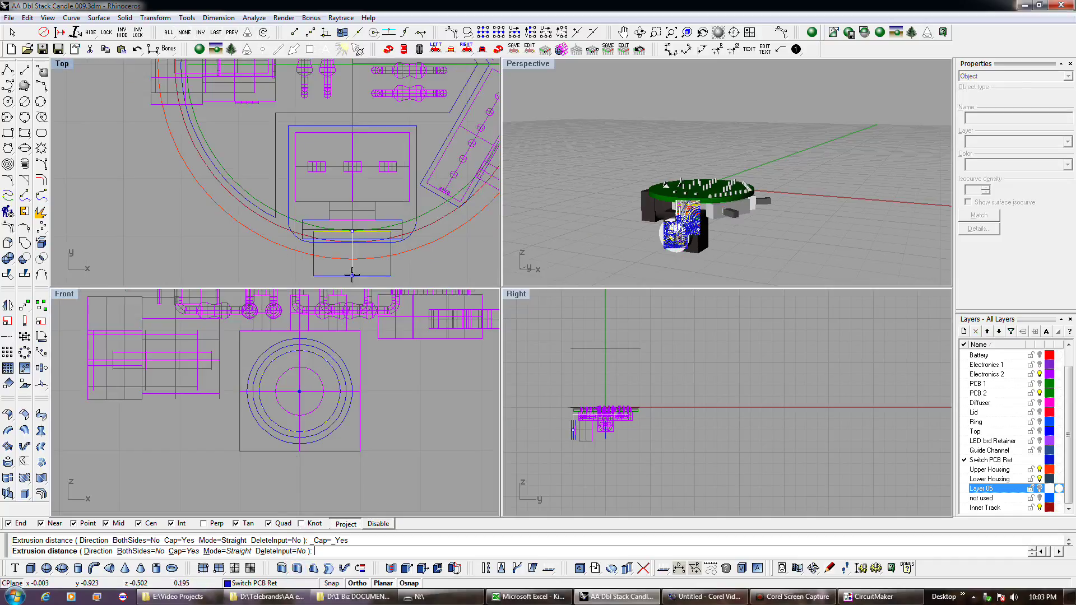
pyautogui.moveTo(347, 274); pyautogui.dragTo(347, 236, button='right')
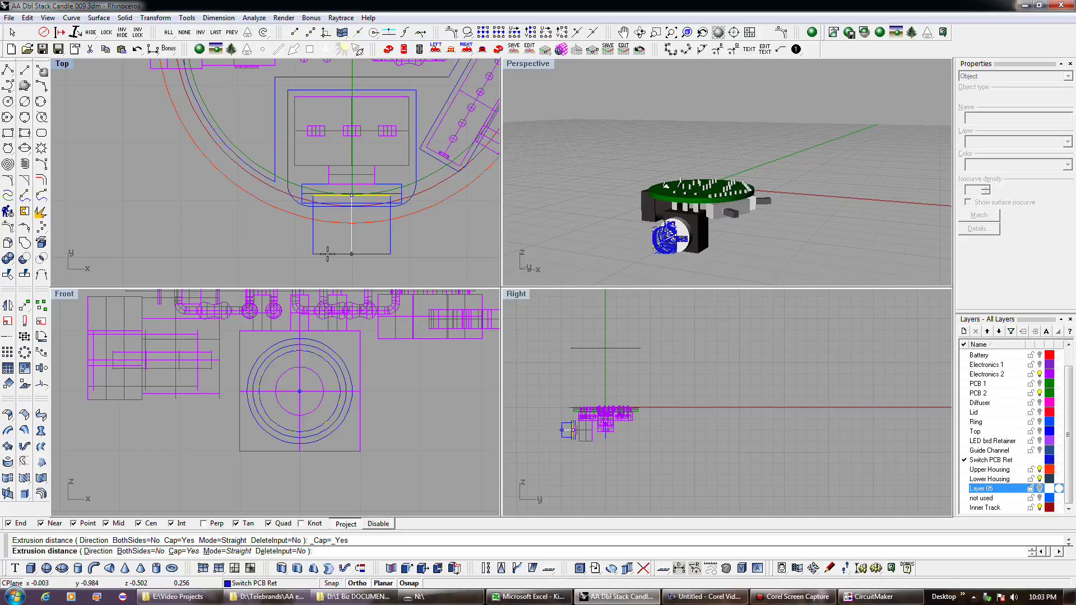
pyautogui.click(327, 254)
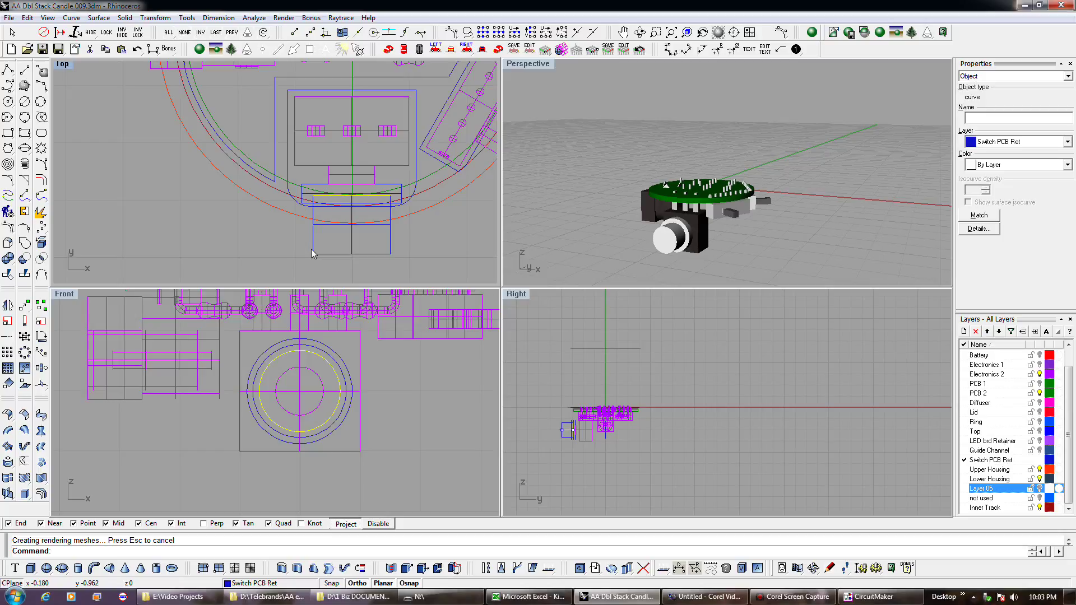
# Step: Union the flange disc and the protruding cylinder into a single button solid
pyautogui.click(405, 194)
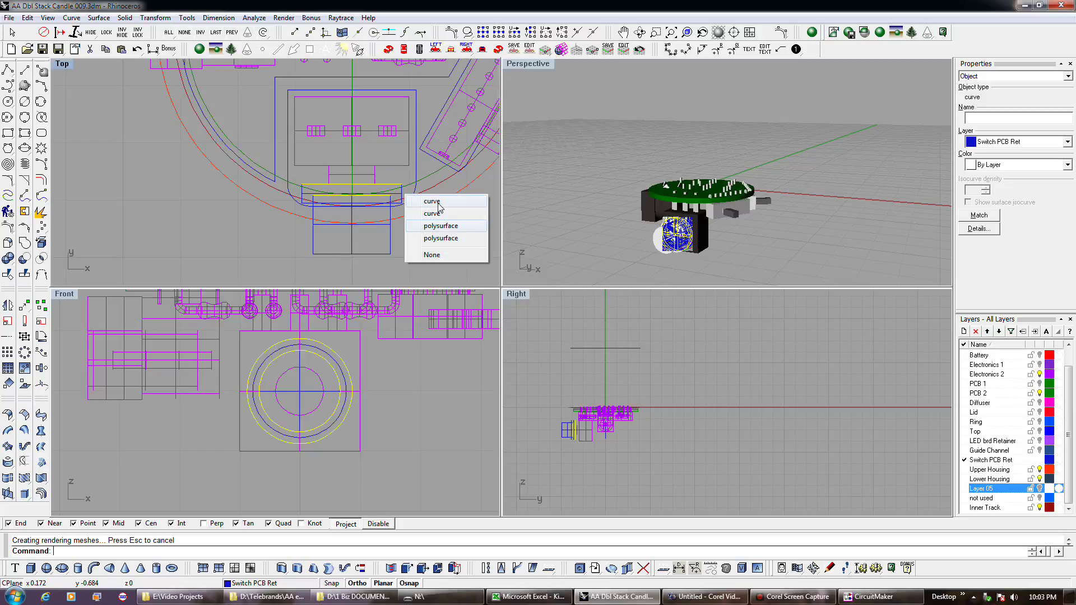
pyautogui.click(438, 227)
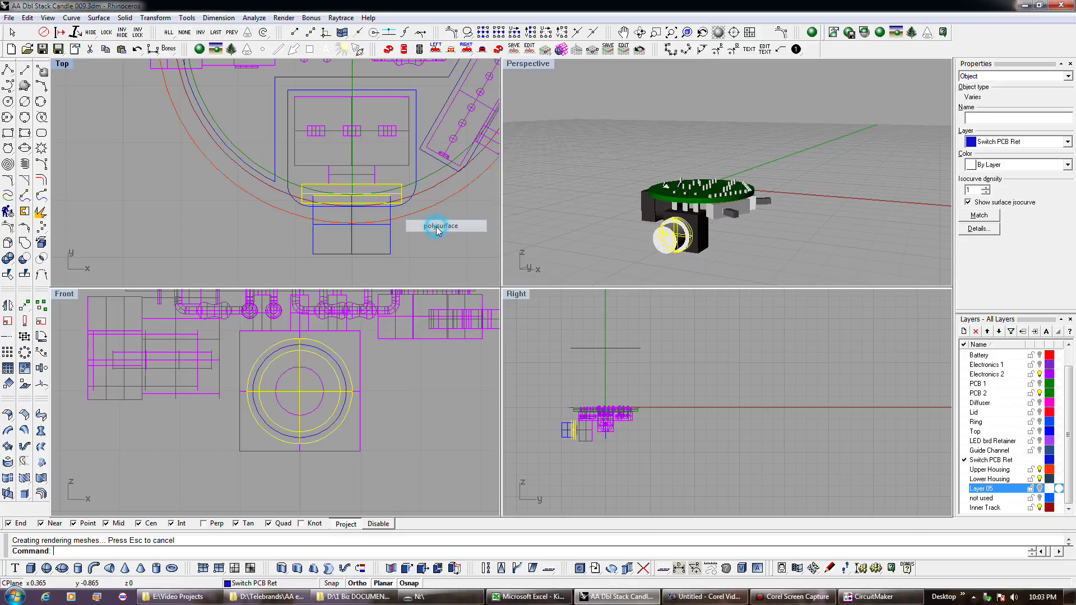
pyautogui.keyDown('shift'); pyautogui.click(389, 239); pyautogui.keyUp('shift')
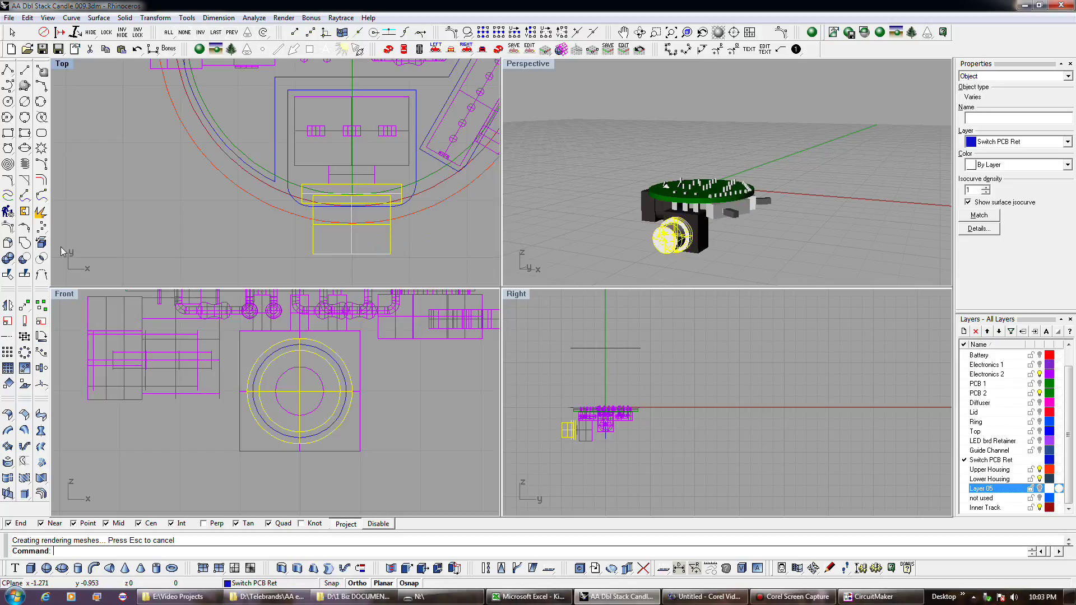
pyautogui.click(9, 259)
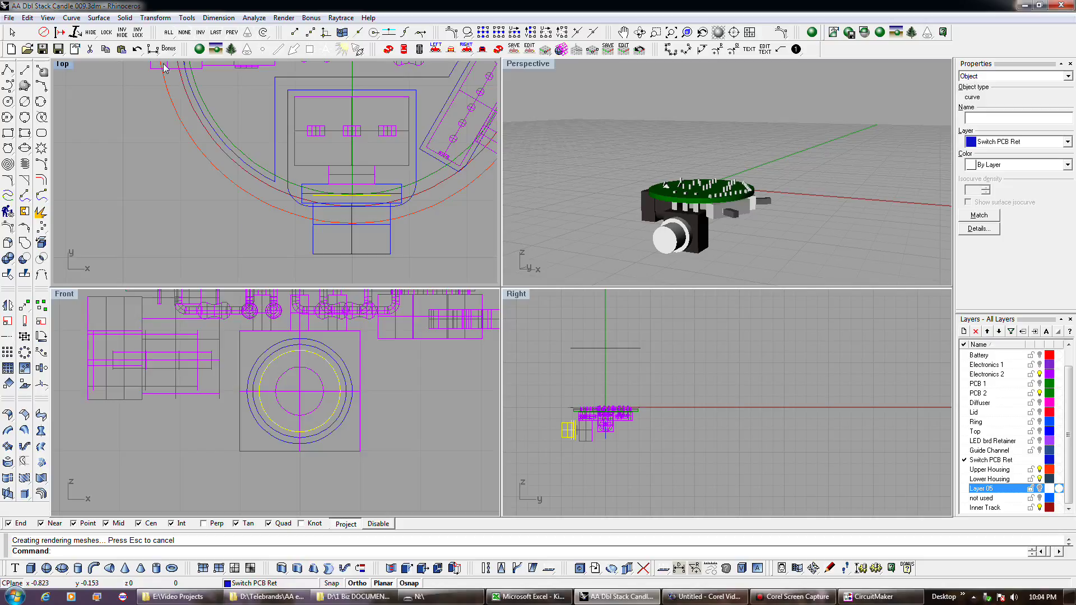
# Step: Fillet the outer front edge of the button cylinder with a radius of 0.08
pyautogui.click(99, 18)
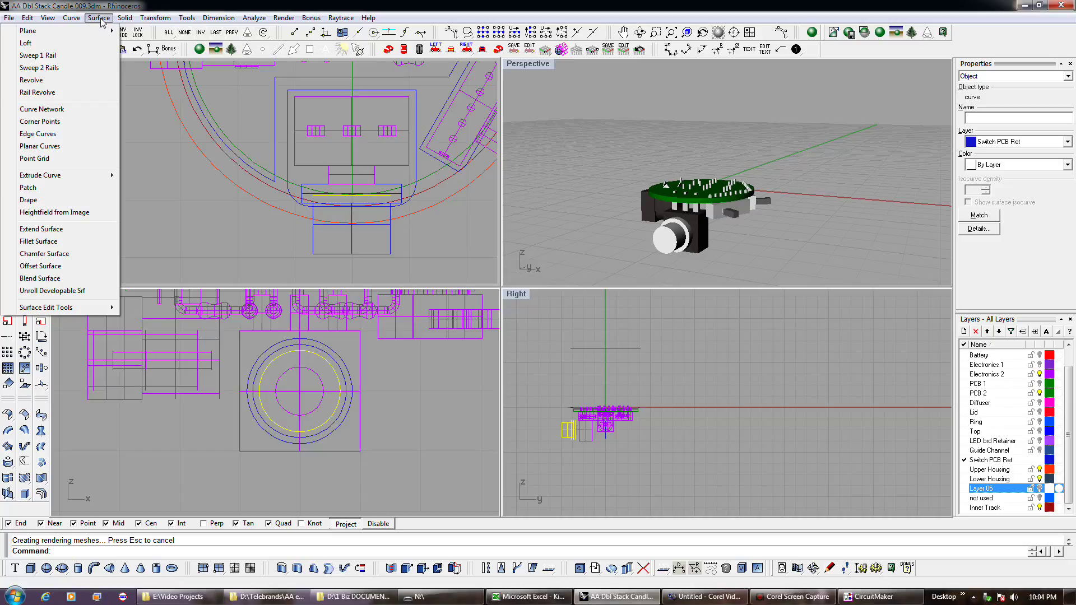
pyautogui.moveTo(128, 19)
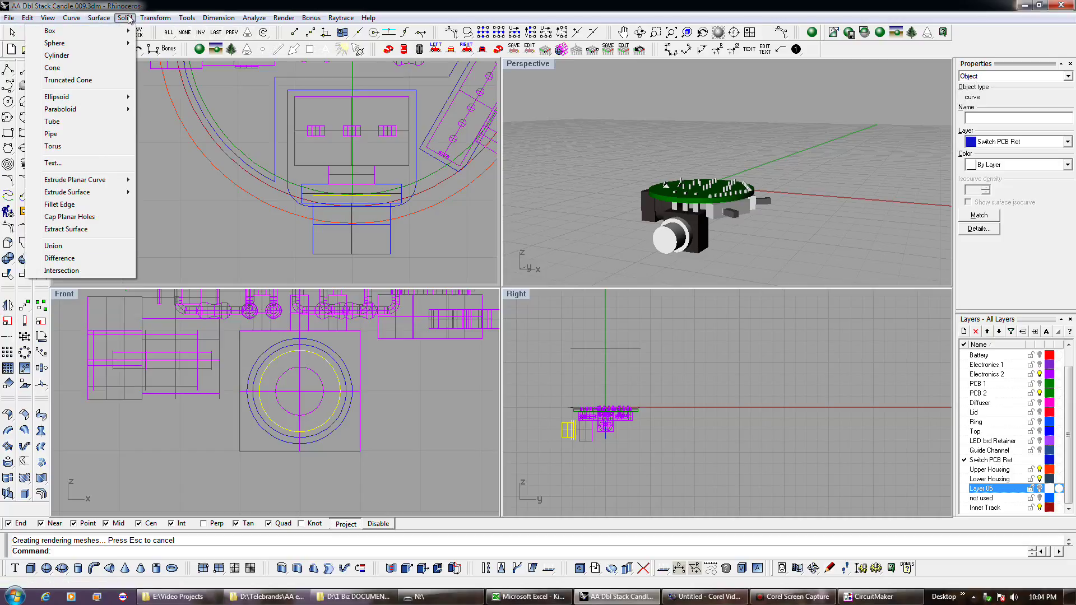
pyautogui.click(108, 205)
pyautogui.click(346, 257)
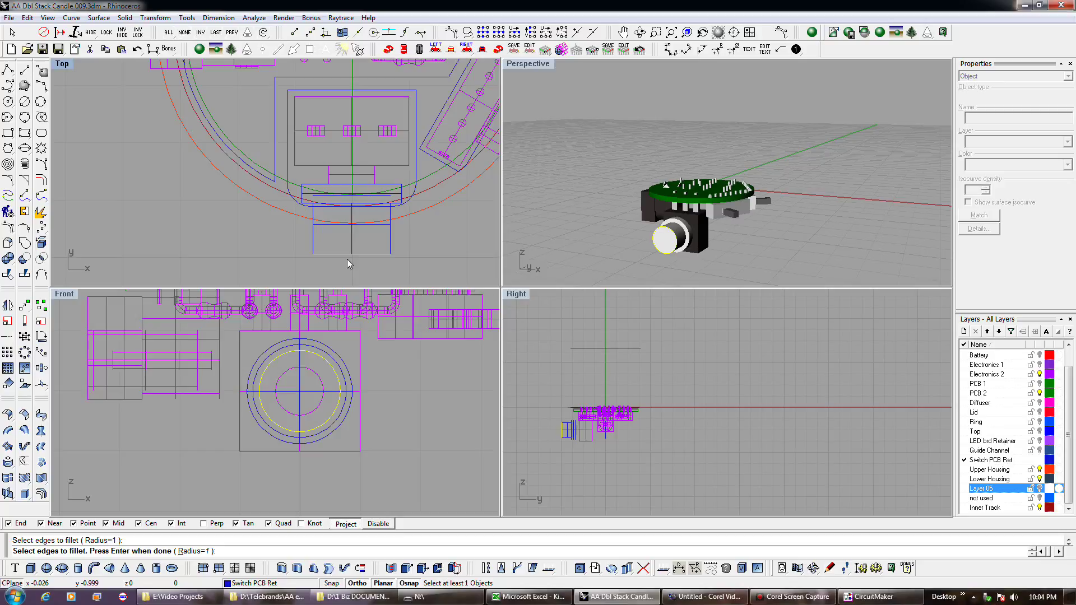
pyautogui.write('.08')
pyautogui.press('Return')
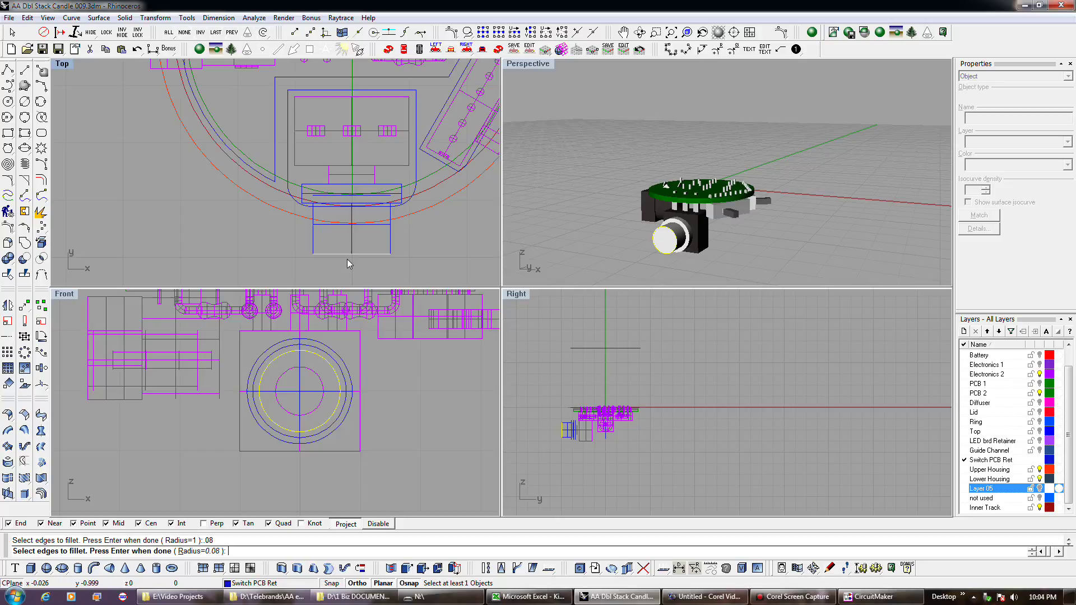
pyautogui.press('Return')
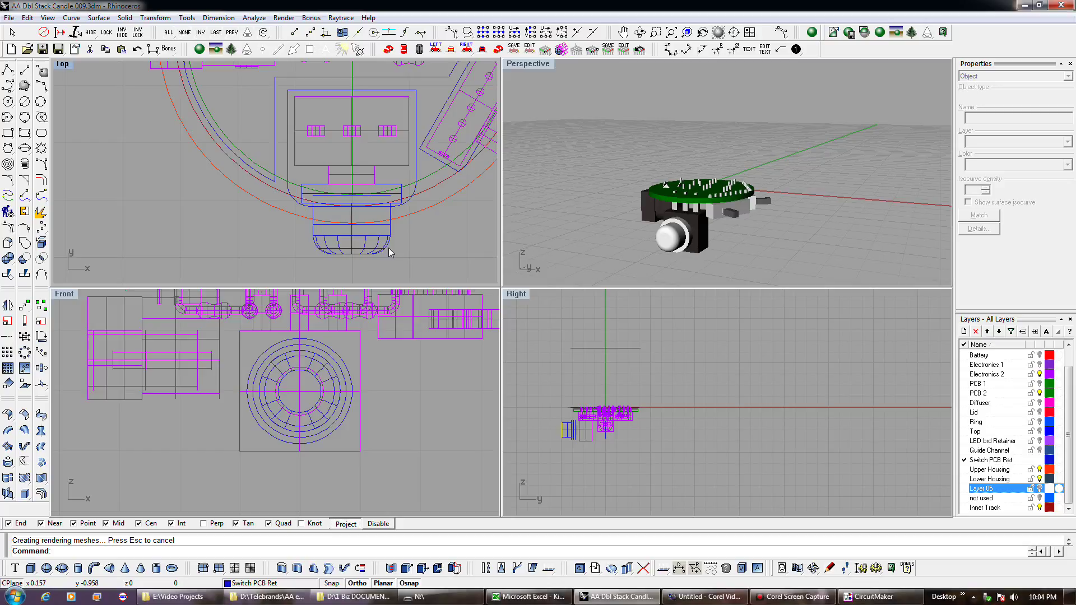
pyautogui.scroll(-3, 392, 250)
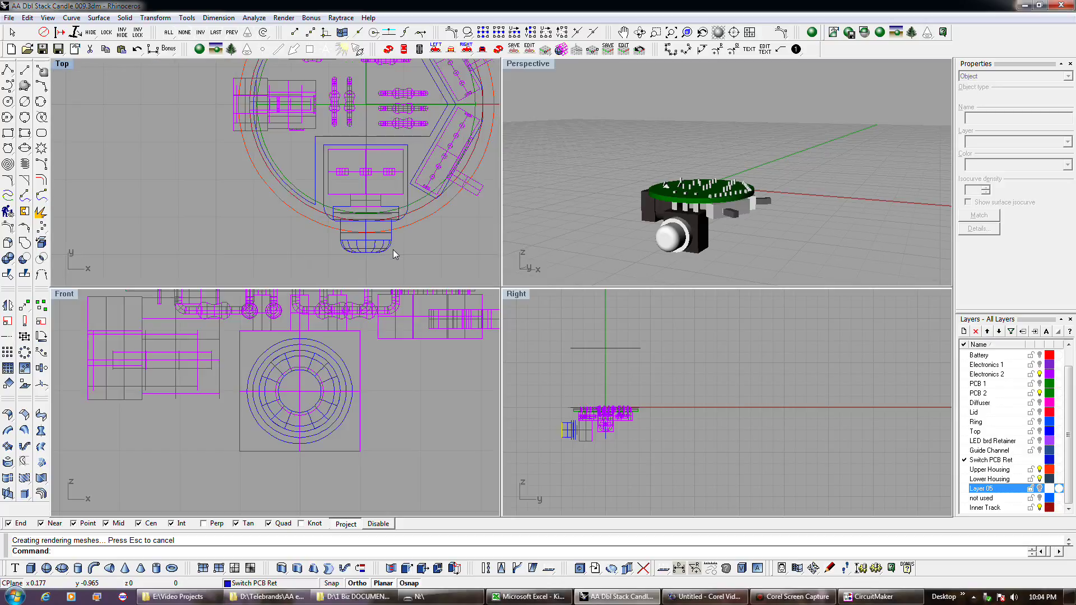
pyautogui.moveTo(392, 250); pyautogui.dragTo(326, 282, button='right')
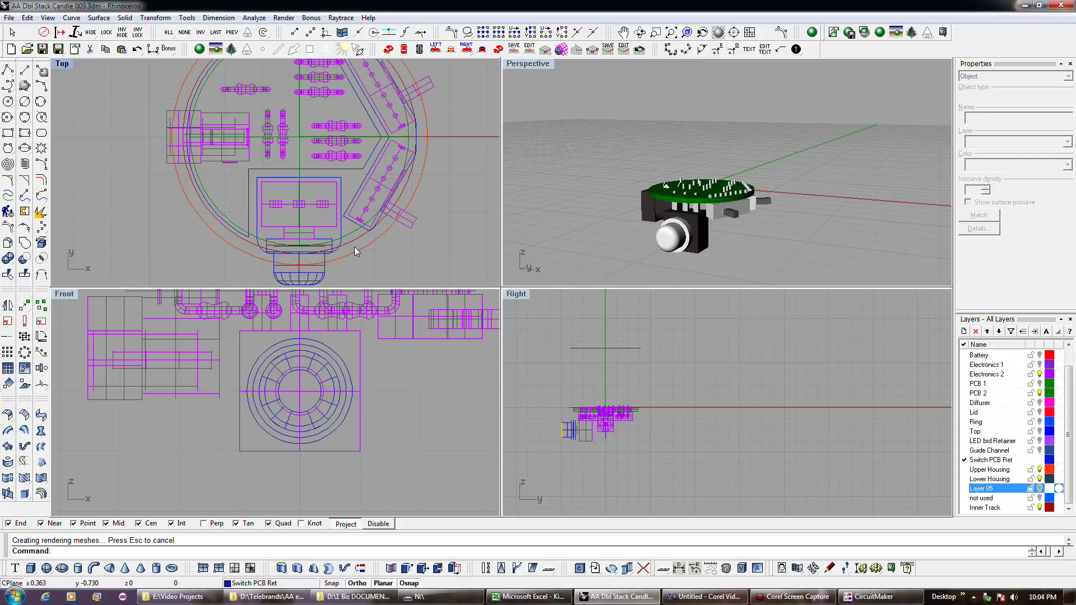
pyautogui.click(322, 278)
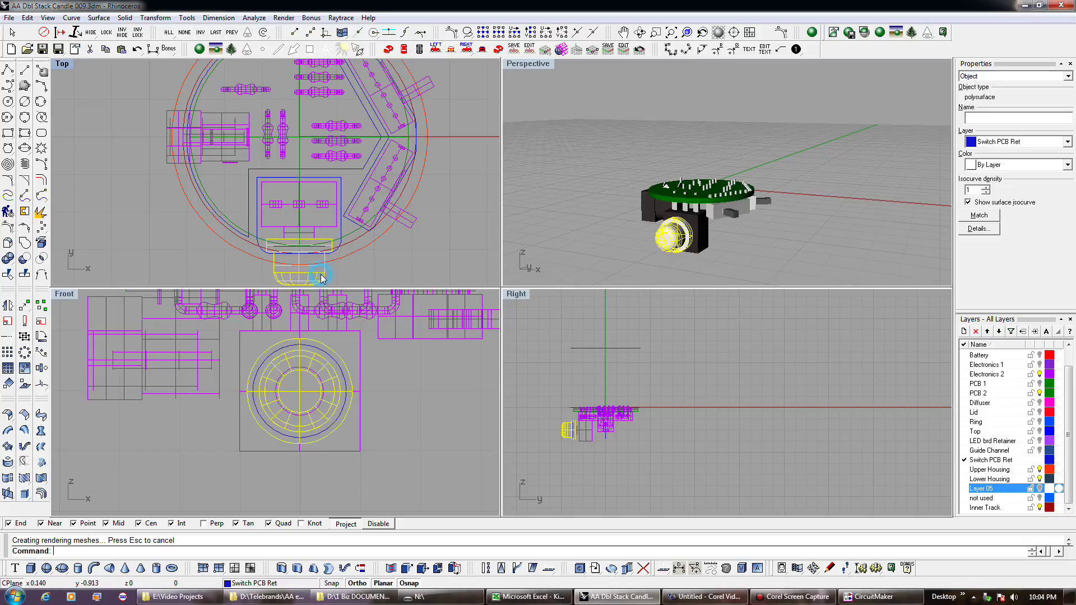
pyautogui.click(360, 270)
pyautogui.click(359, 252)
pyautogui.scroll(-2, 379, 423)
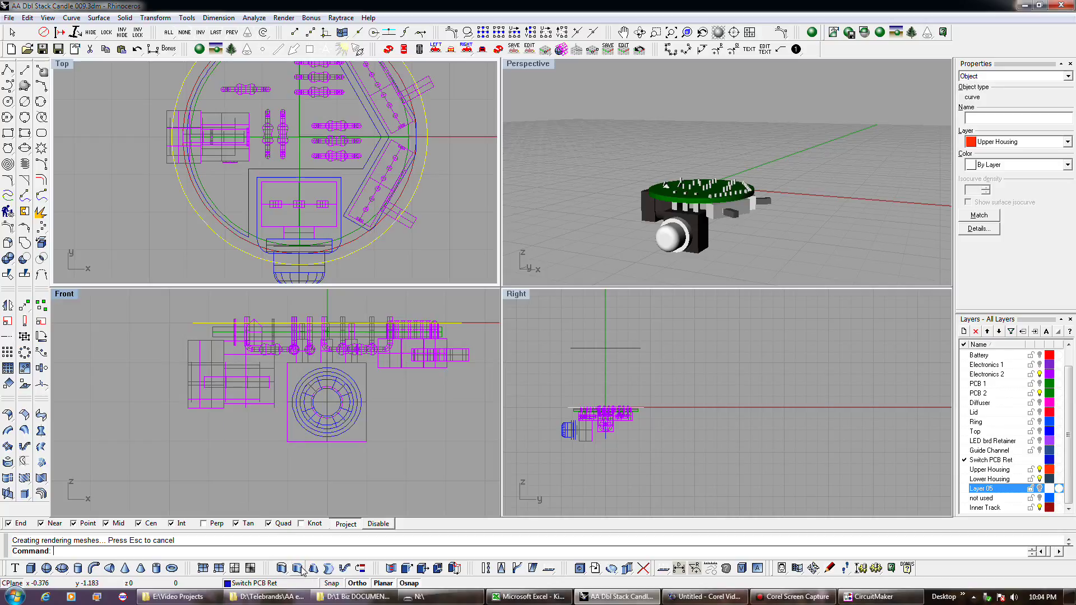
# Step: Draw a rectangle in the Right view around the body of the box-shaped Electronics 2 component at the PCB's side
pyautogui.scroll(8, 578, 431)
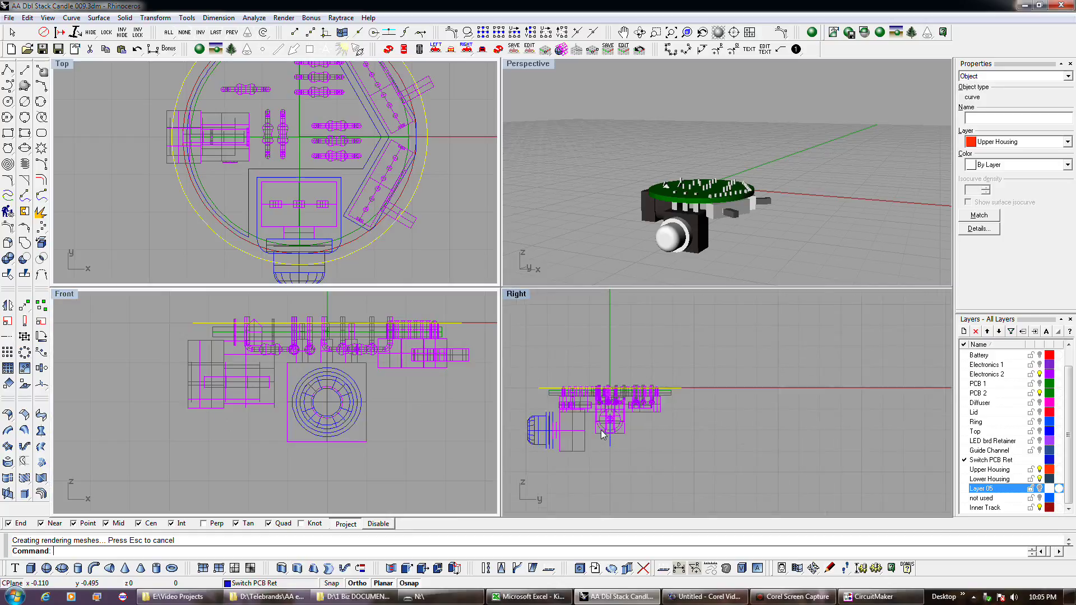
pyautogui.click(597, 439)
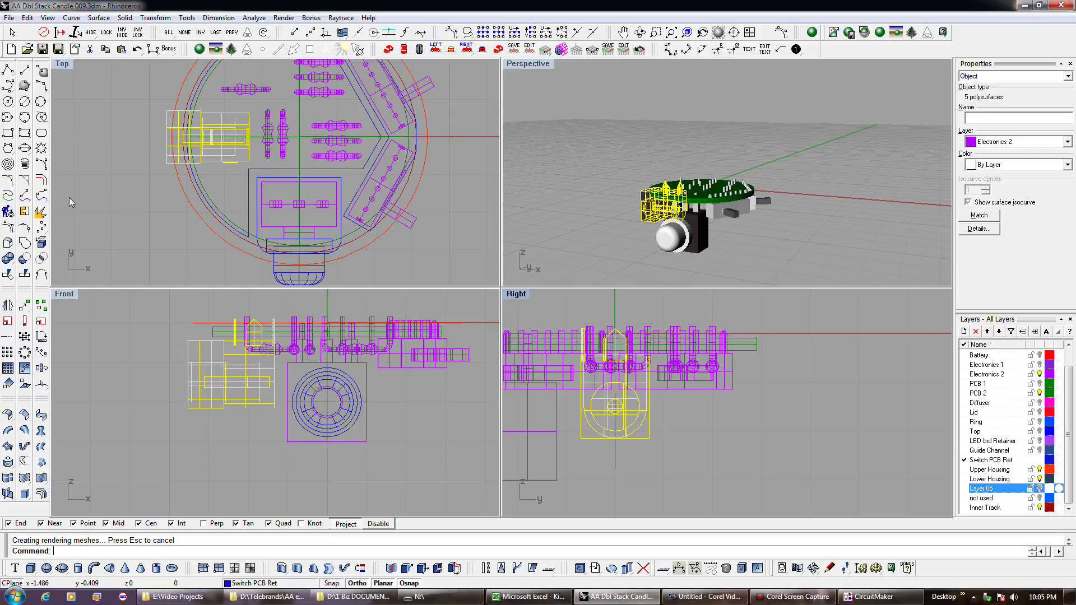
pyautogui.click(8, 133)
pyautogui.click(649, 439)
pyautogui.scroll(4, 588, 355)
pyautogui.press('Escape')
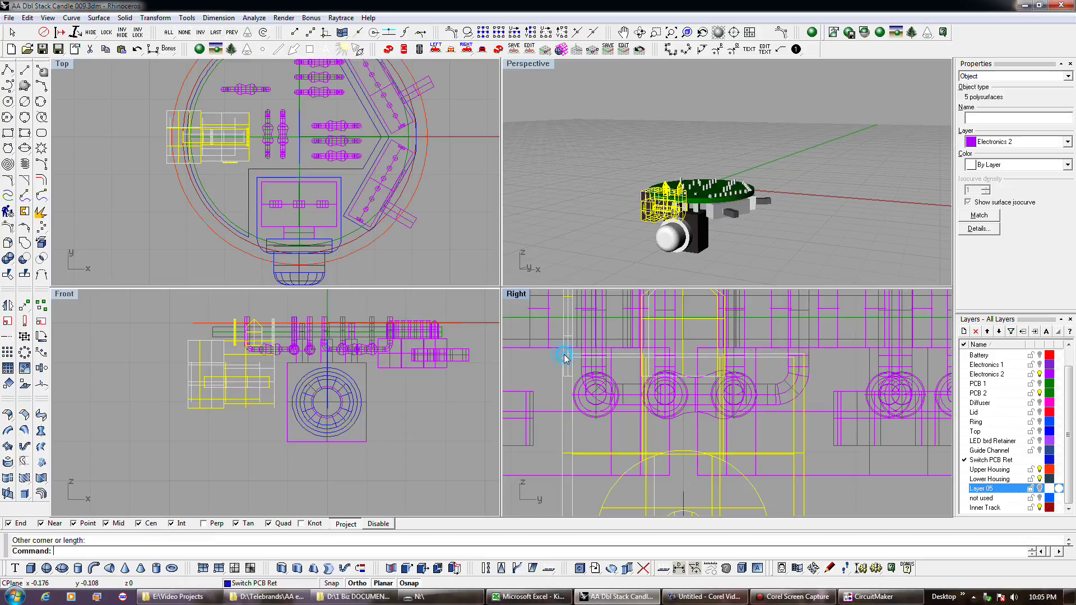
pyautogui.scroll(-4, 565, 359)
# Step: Offset the component's rectangle outward by 0.05 with sharp corners, and delete that offset copy
pyautogui.click(611, 422)
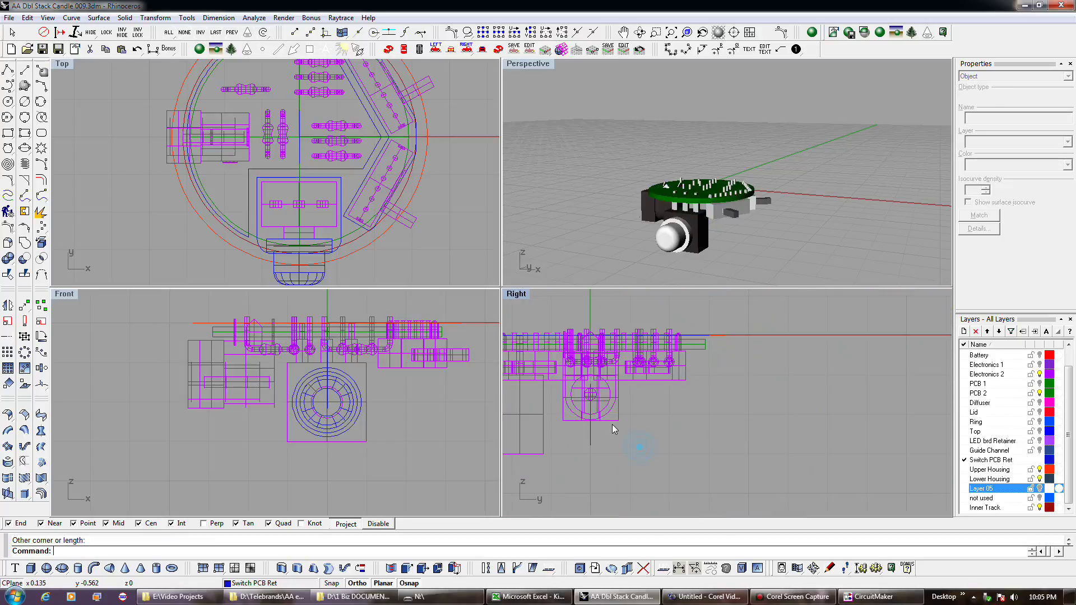
pyautogui.click(650, 437)
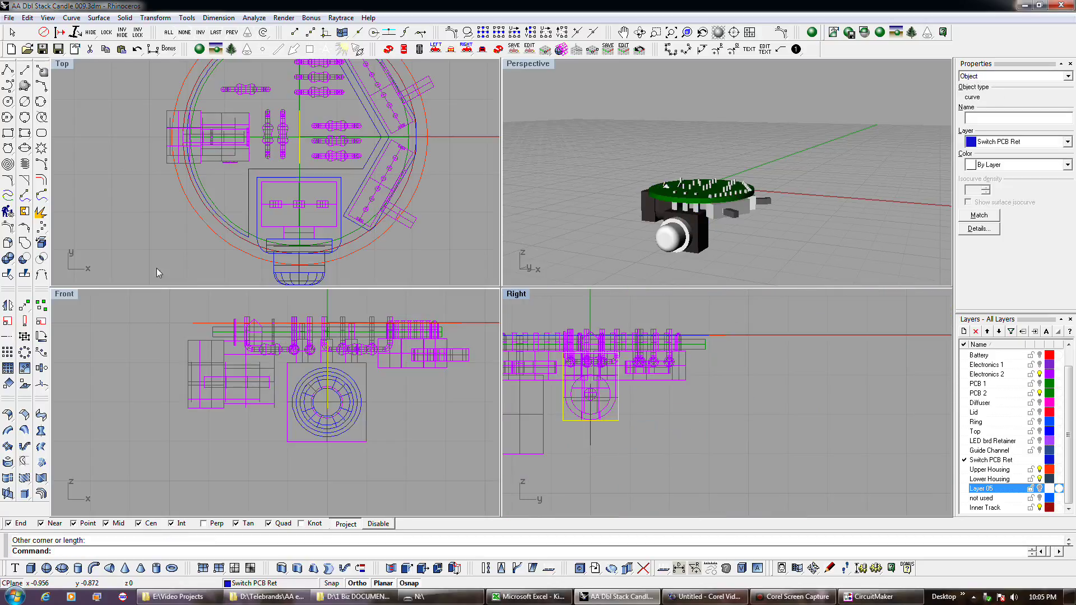
pyautogui.click(42, 180)
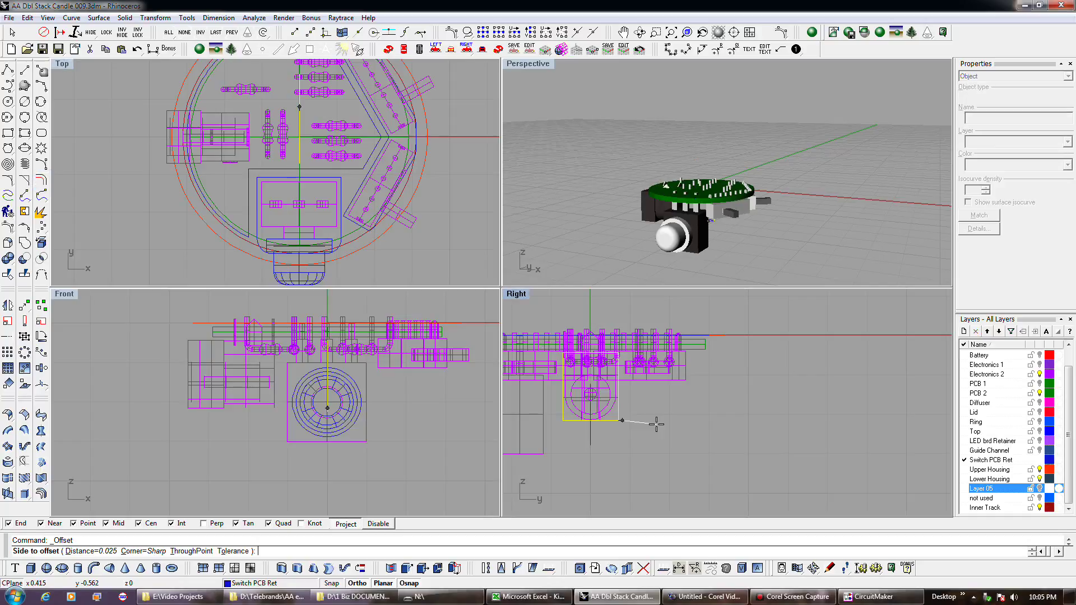
pyautogui.write('.05')
pyautogui.press('Return')
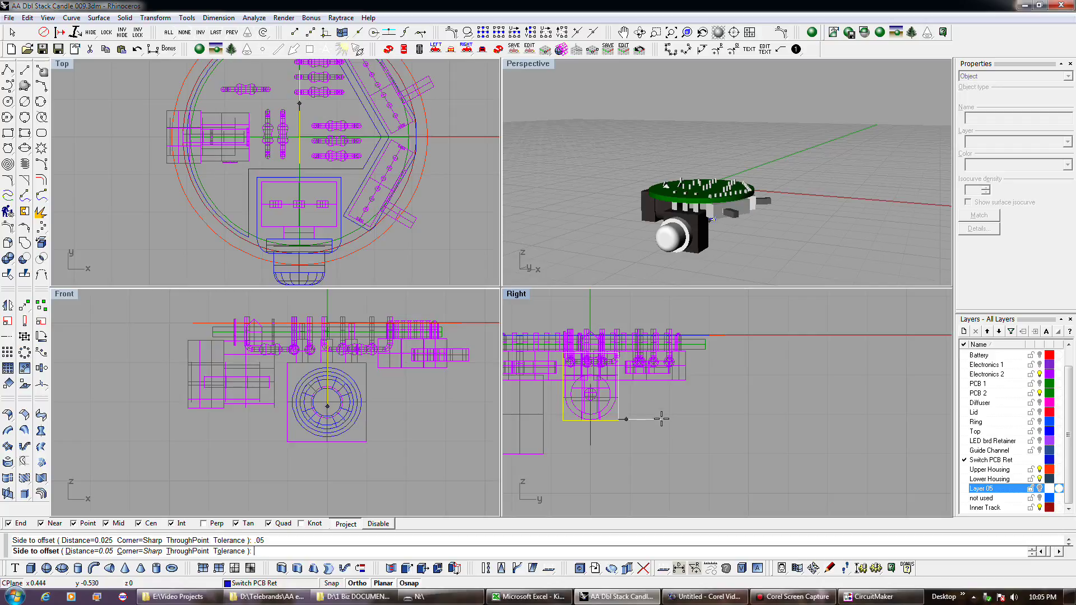
pyautogui.click(659, 415)
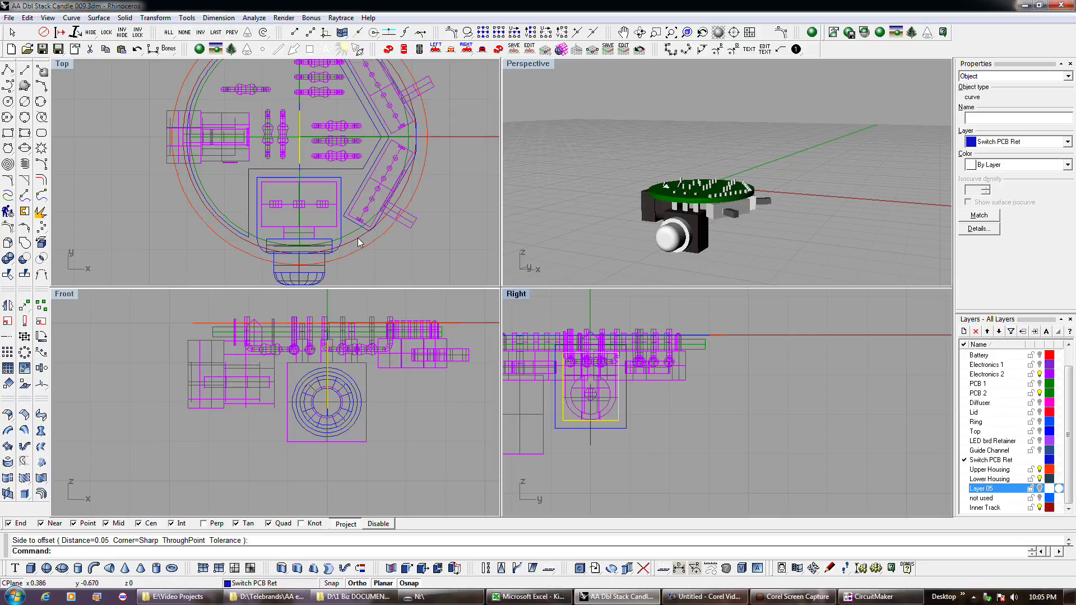
pyautogui.click(613, 428)
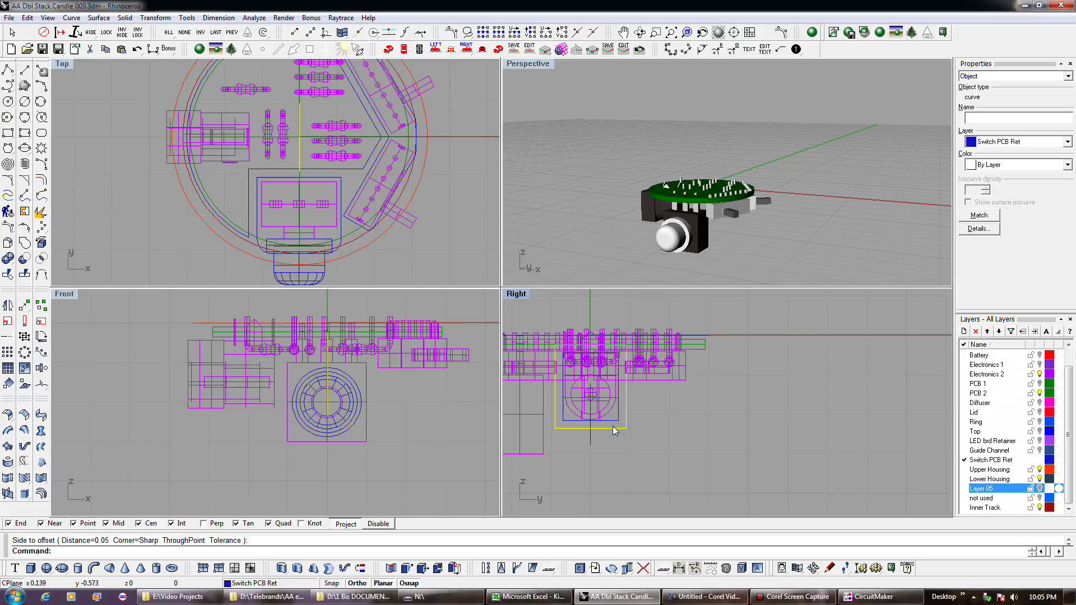
pyautogui.press('Delete')
# Step: Offset the rectangle around the component outward by 0.04 with sharp corners
pyautogui.click(614, 429)
pyautogui.click(642, 437)
pyautogui.rightClick(641, 436)
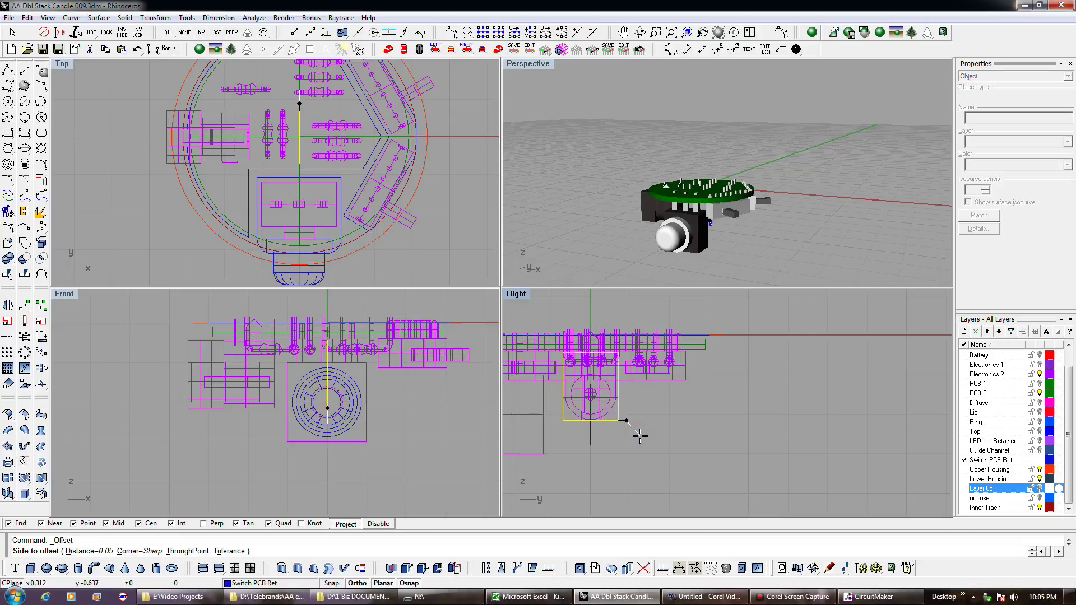
pyautogui.write('.04')
pyautogui.press('Return')
pyautogui.click(640, 436)
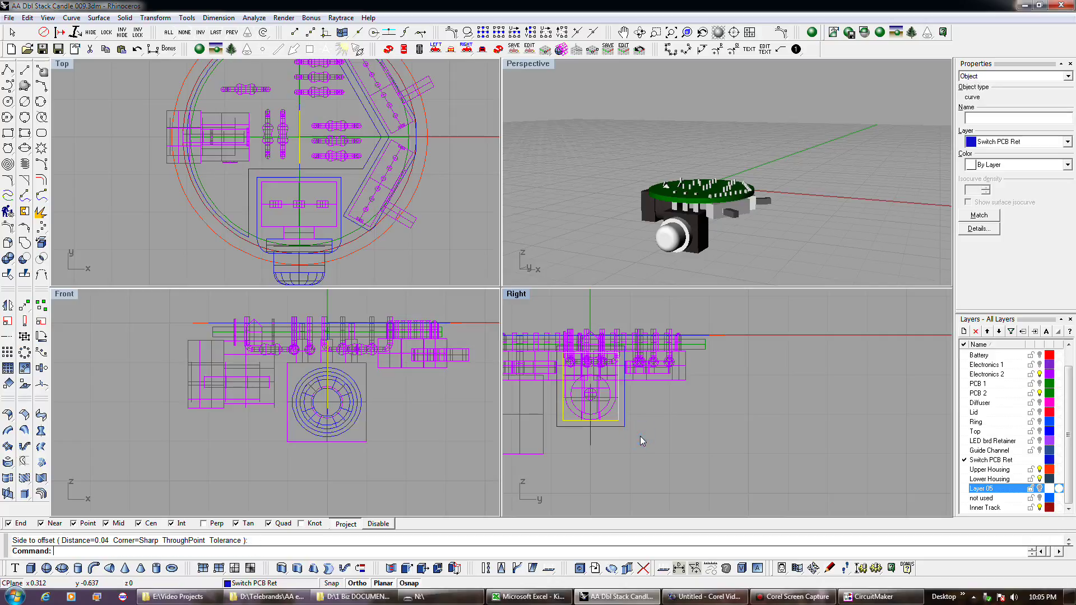
# Step: Delete the original inner rectangle and select the offset rectangle around the component
pyautogui.click(641, 407)
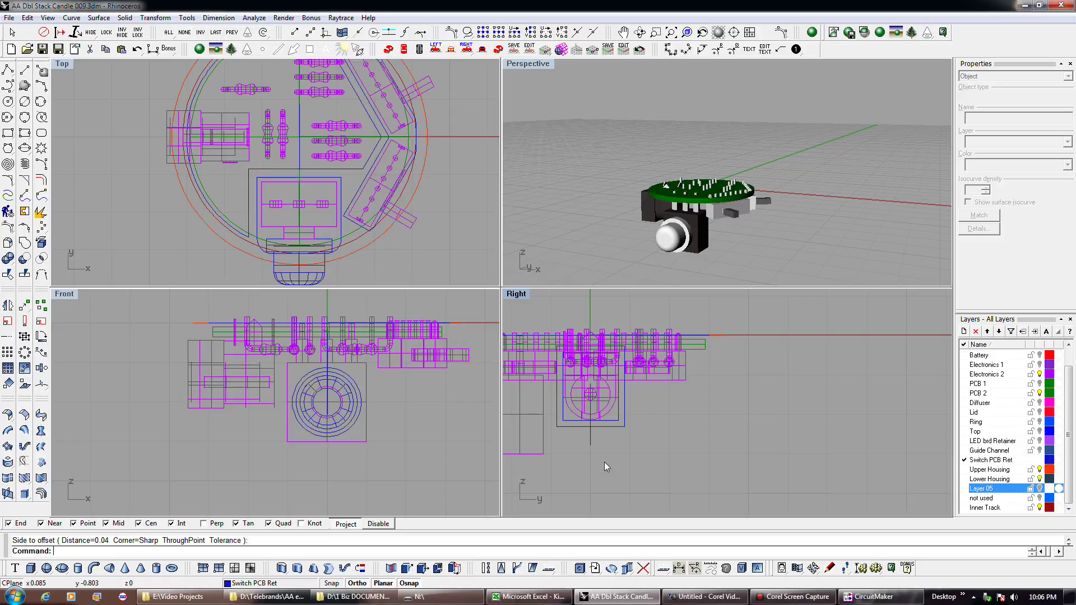
pyautogui.click(574, 421)
pyautogui.click(619, 436)
pyautogui.press('Delete')
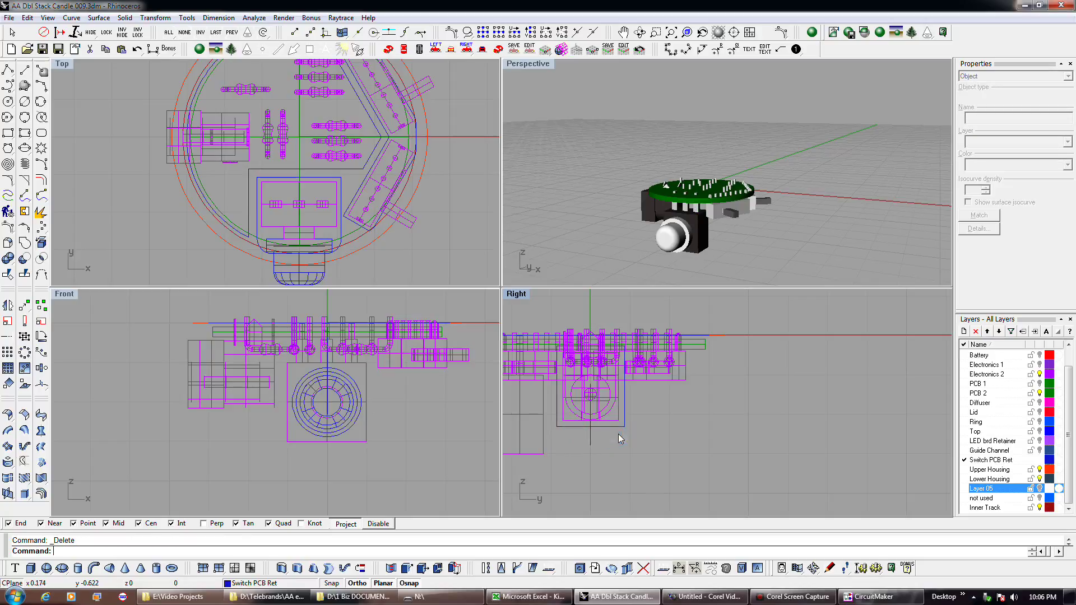
pyautogui.click(624, 402)
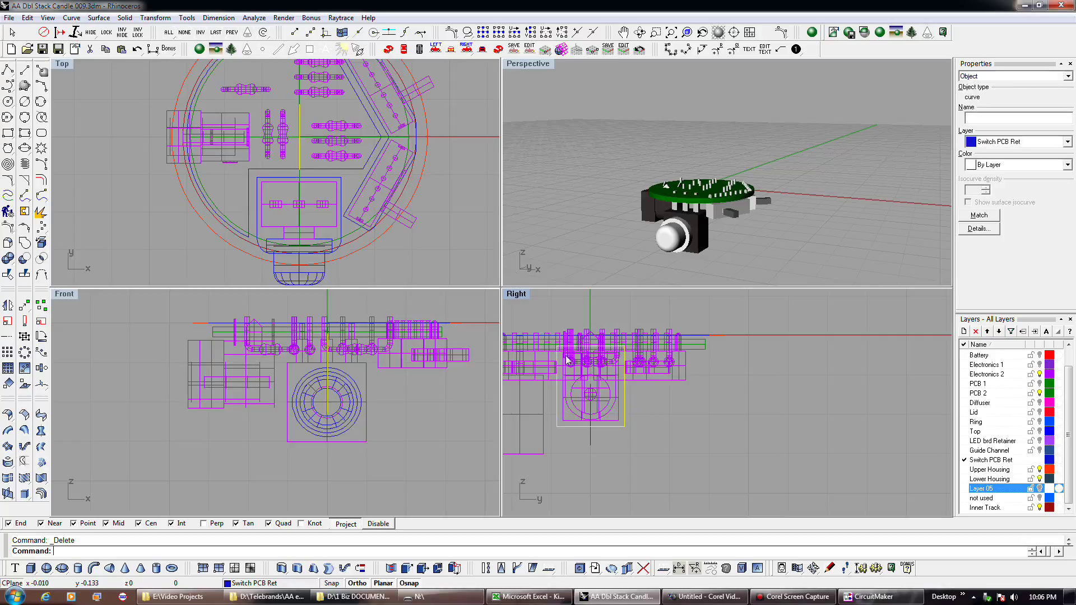
# Step: Stretch the offset rectangle around the box-shaped component upward with Scale1D in the Right view, anchored at its lower edge, to well above the PCB
pyautogui.click(25, 320)
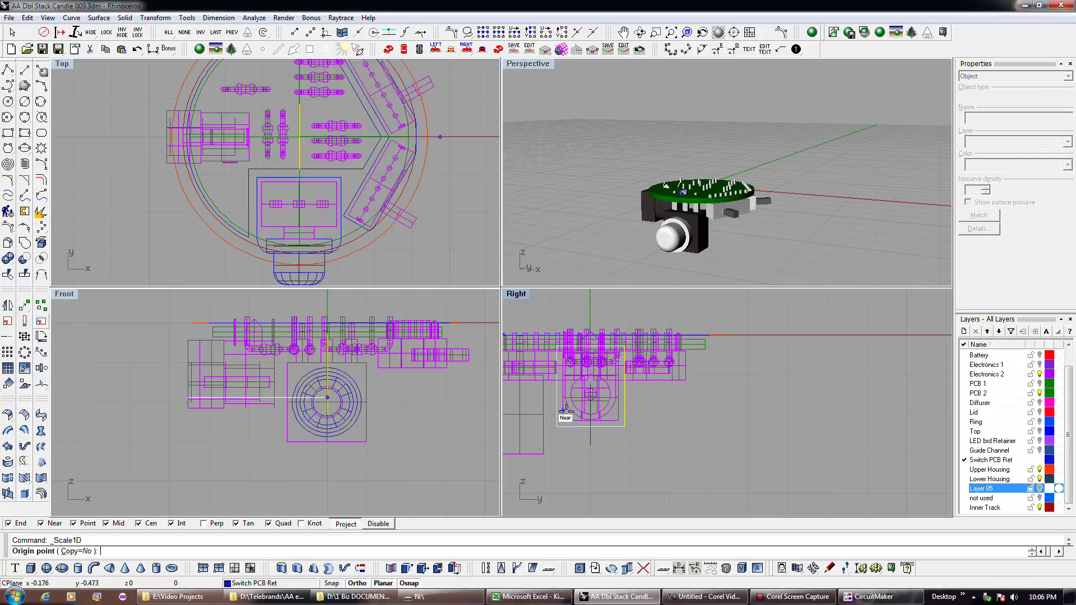
pyautogui.click(622, 424)
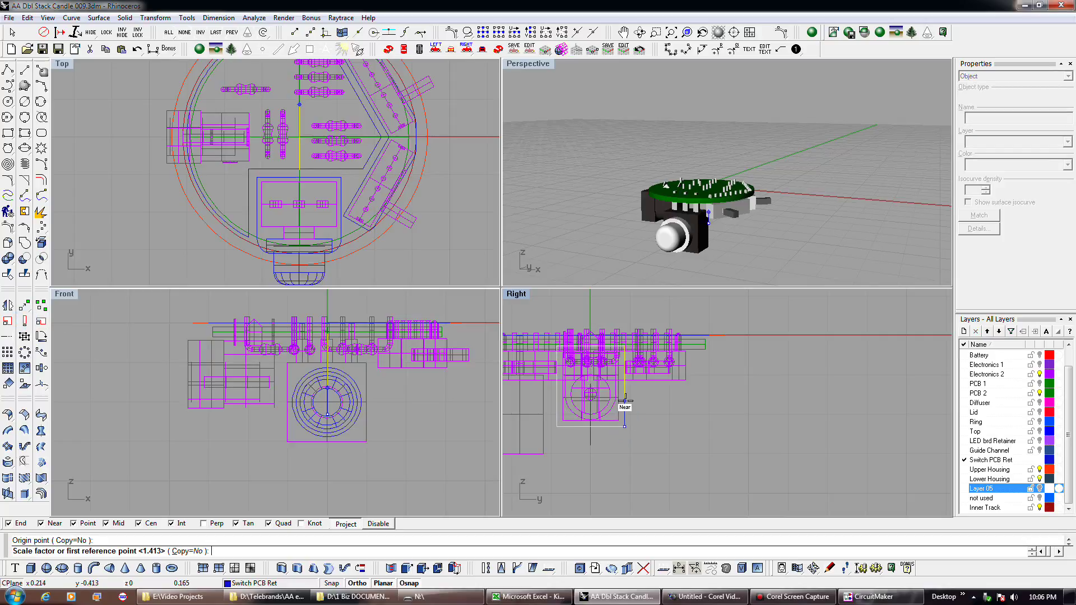
pyautogui.scroll(5, 619, 347)
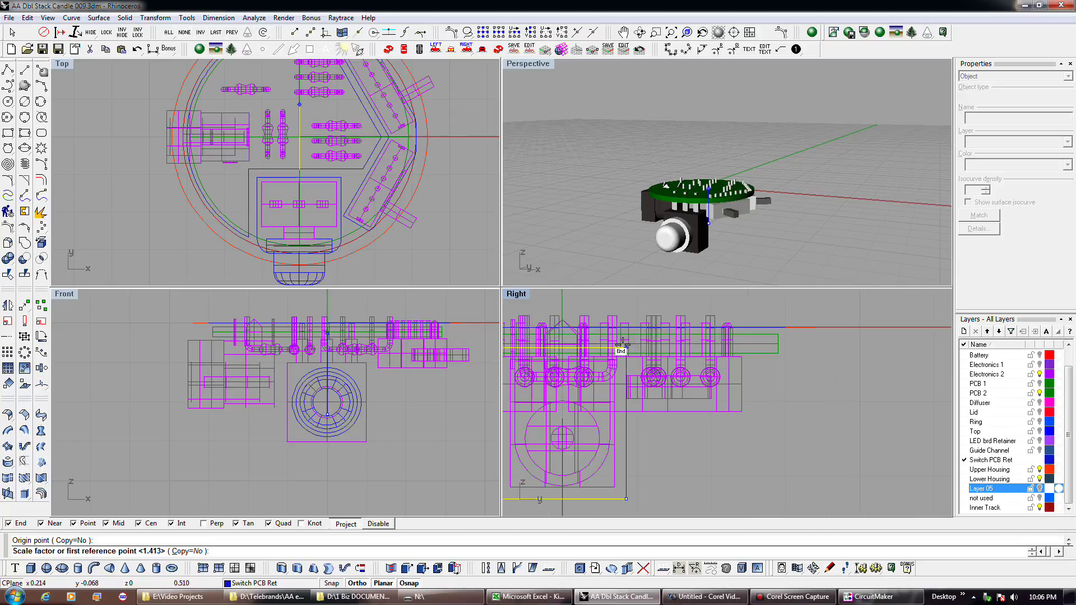
pyautogui.click(623, 346)
pyautogui.scroll(-5, 623, 347)
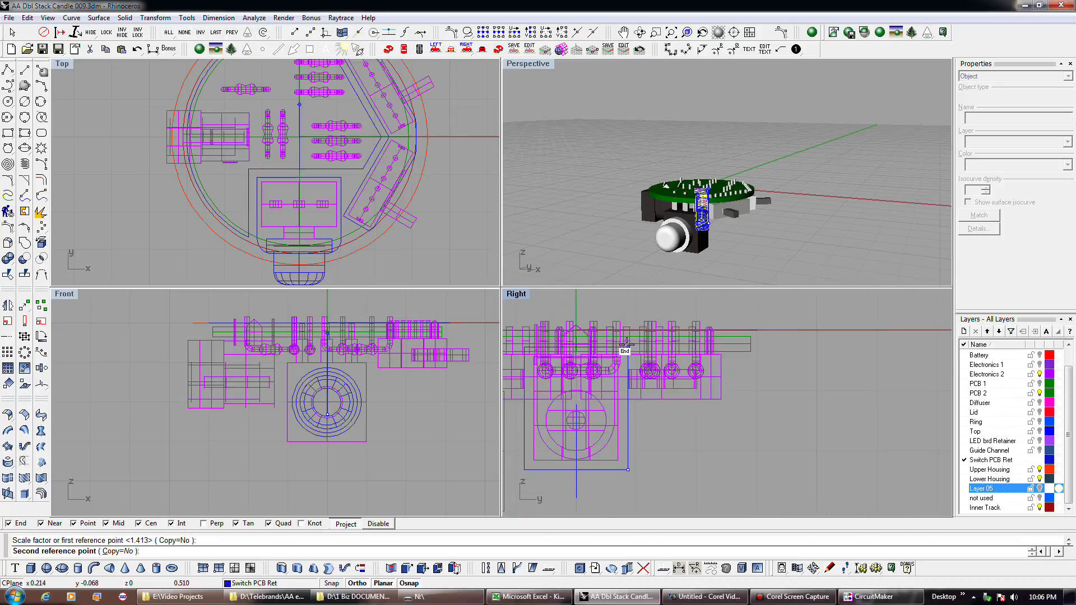
pyautogui.click(626, 297)
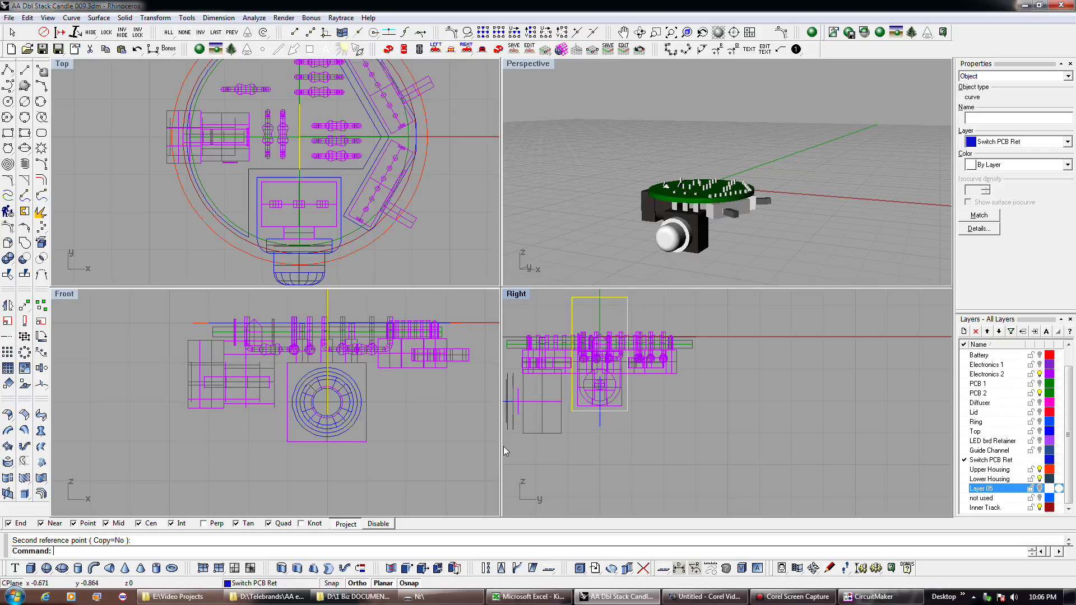
# Step: Rotate a copy of the lower angled switch group about the origin in the Top view so that the copy sits square to the X axis
pyautogui.click(406, 365)
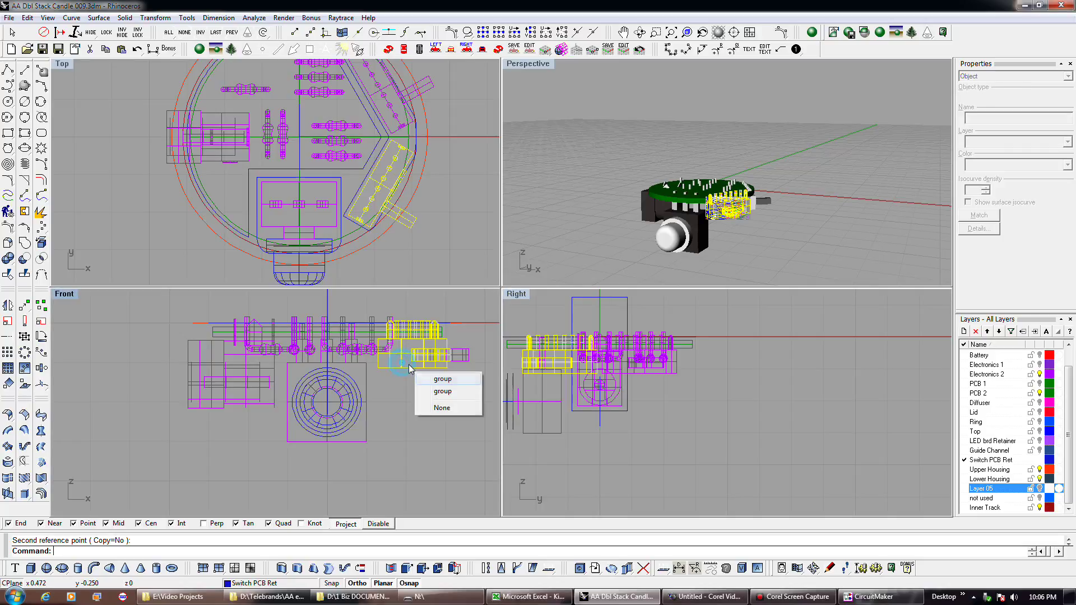
pyautogui.click(440, 380)
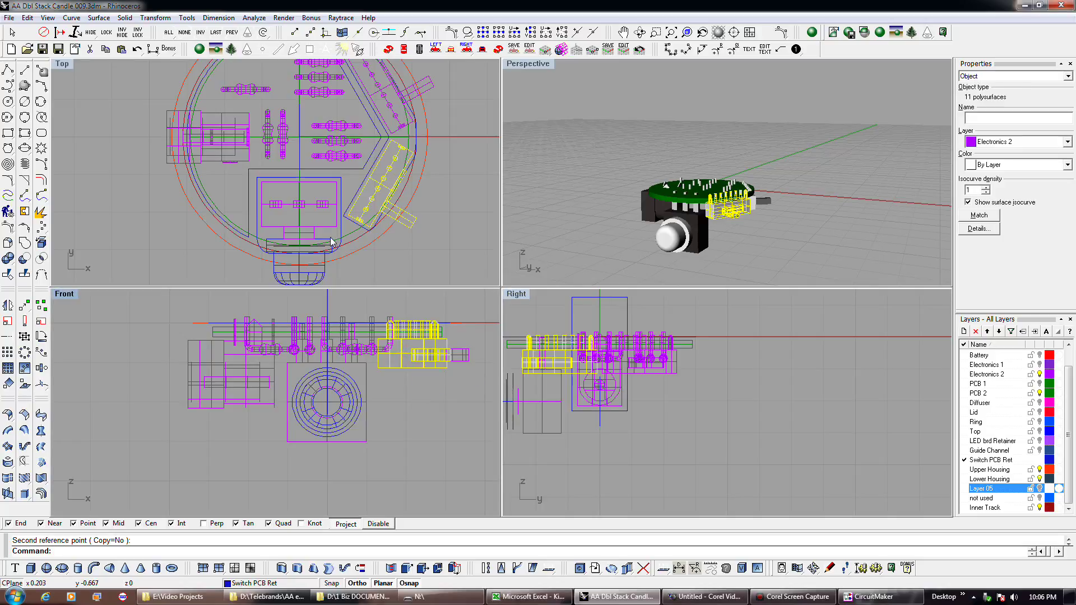
pyautogui.click(41, 322)
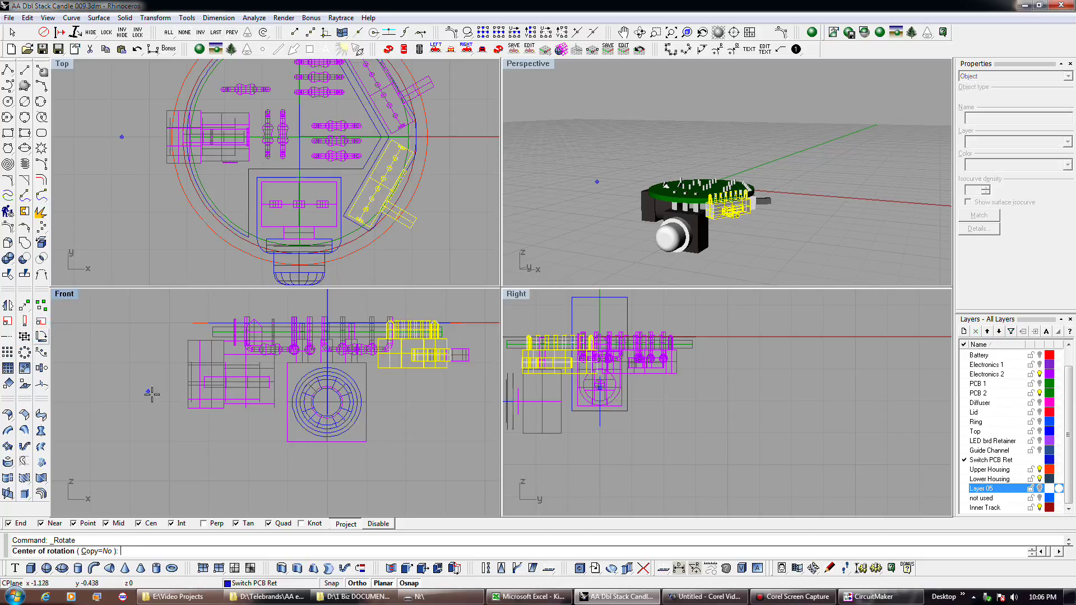
pyautogui.click(90, 551)
pyautogui.click(198, 224)
pyautogui.click(129, 139)
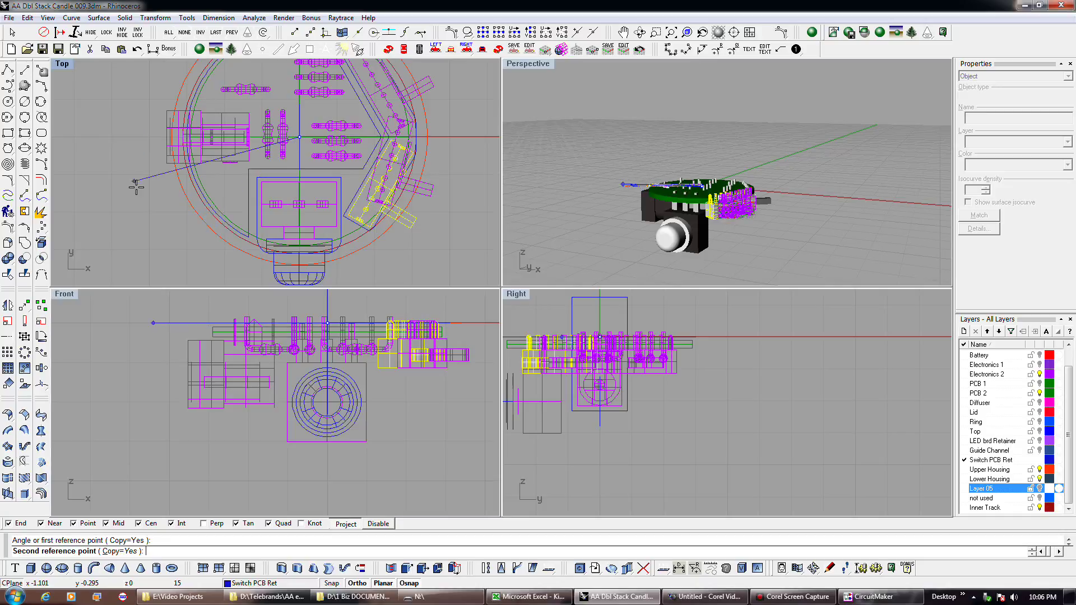
pyautogui.click(146, 210)
pyautogui.press('Return')
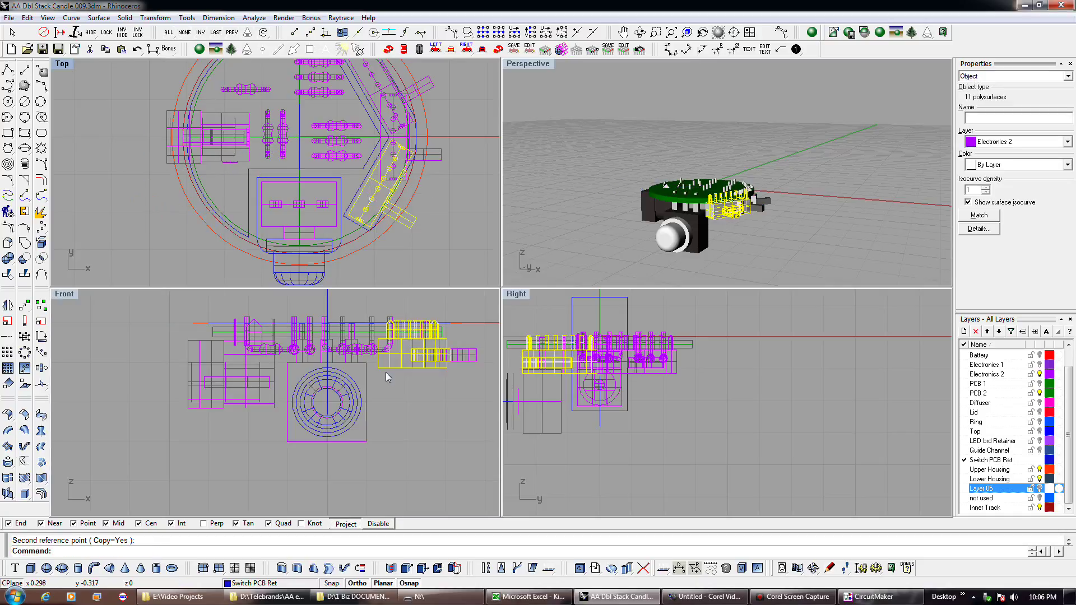
# Step: Hide the two angled switches, then the PCB, the box-shaped component with its stretched rectangle and the nearby resistors
pyautogui.scroll(5, 622, 378)
pyautogui.scroll(-5, 694, 385)
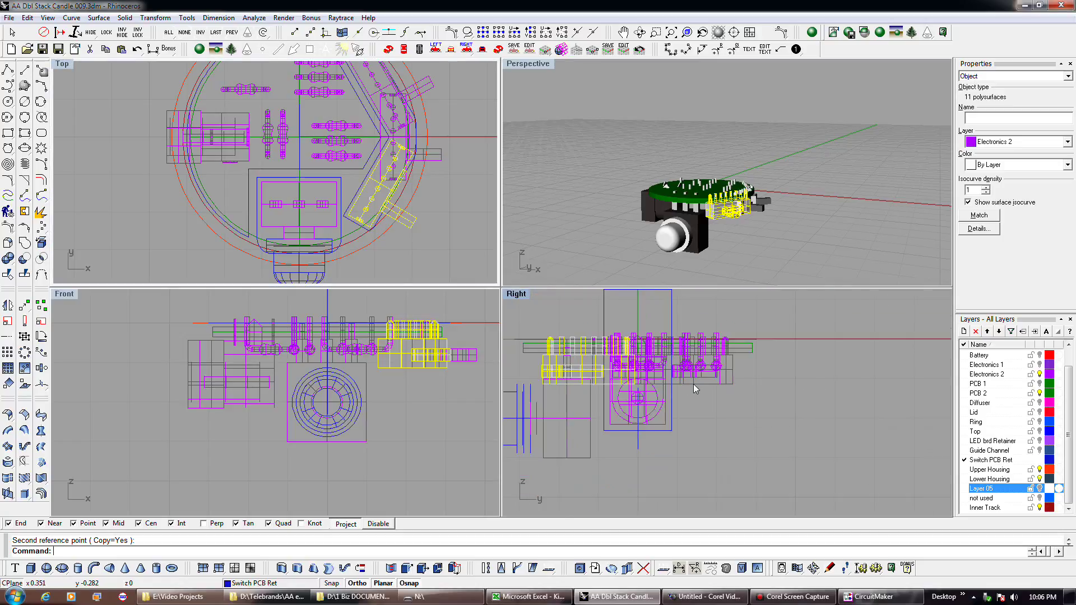
pyautogui.click(710, 388)
pyautogui.keyDown('shift'); pyautogui.click(557, 387); pyautogui.keyUp('shift')
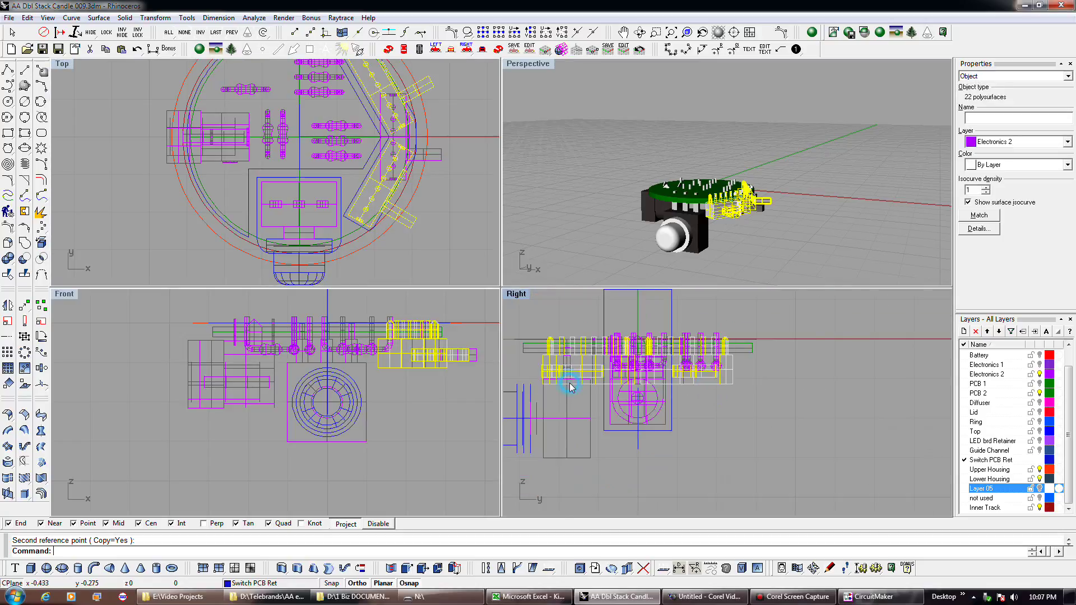
pyautogui.click(90, 32)
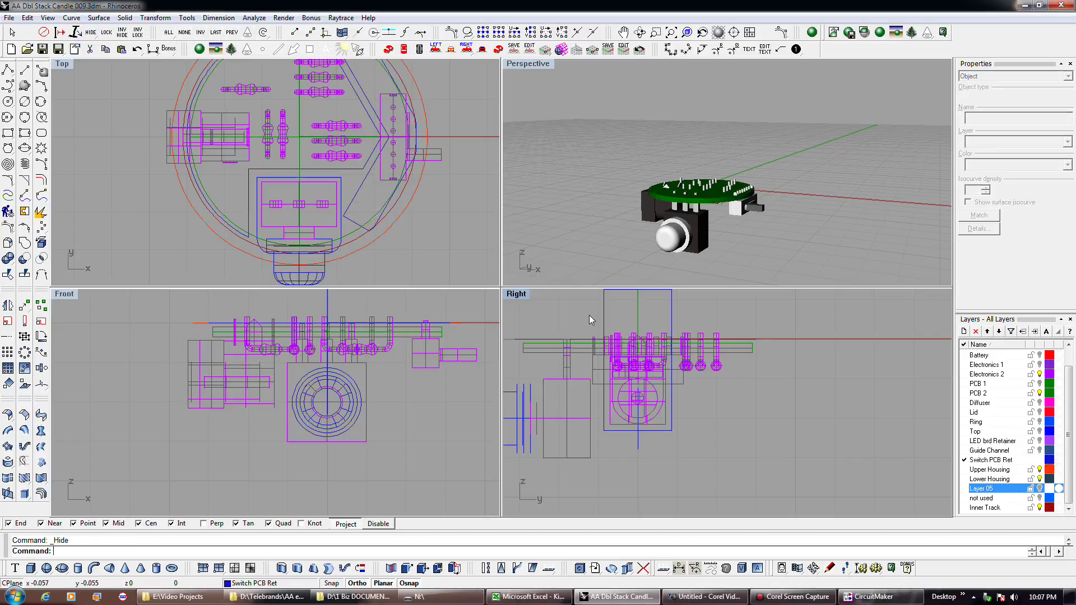
pyautogui.moveTo(291, 158); pyautogui.dragTo(244, 168)
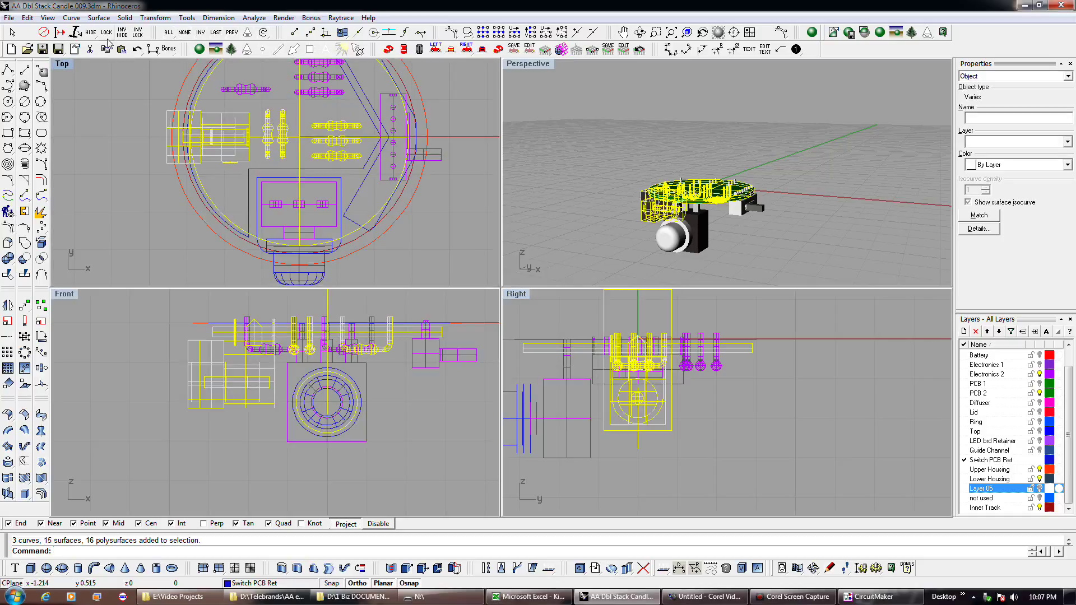
pyautogui.click(91, 33)
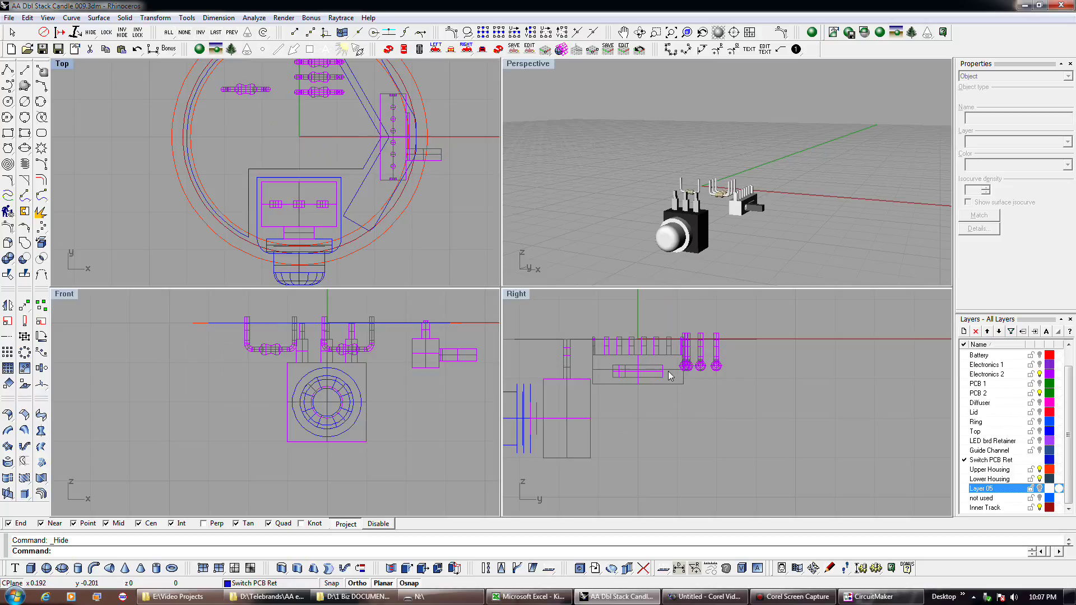
# Step: Draw a rectangle around the squared-up switch's protruding lever in the Right view, corner to corner
pyautogui.scroll(5, 671, 378)
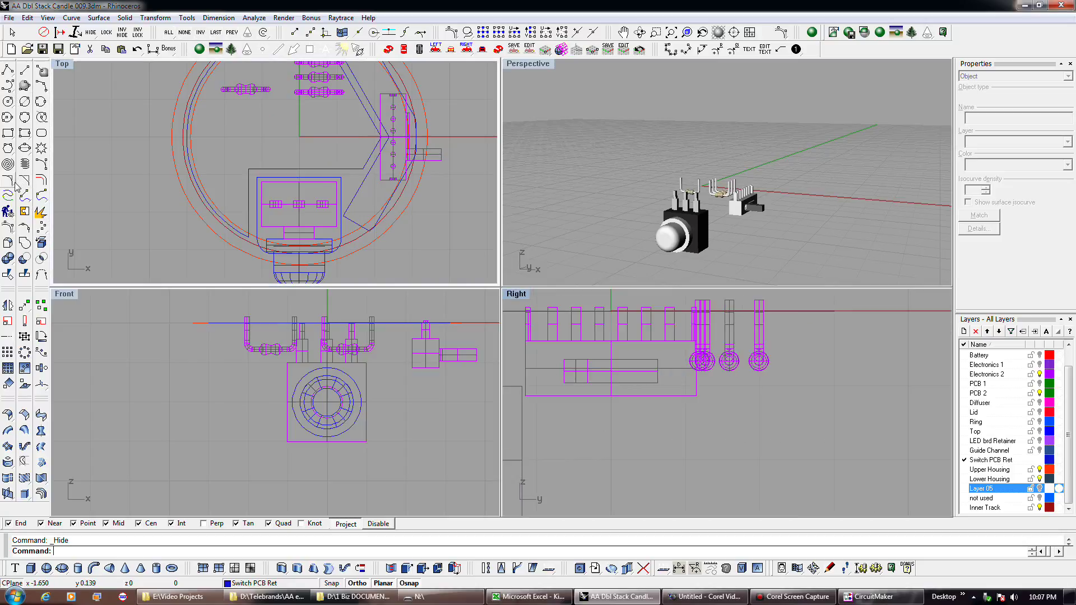
pyautogui.click(8, 132)
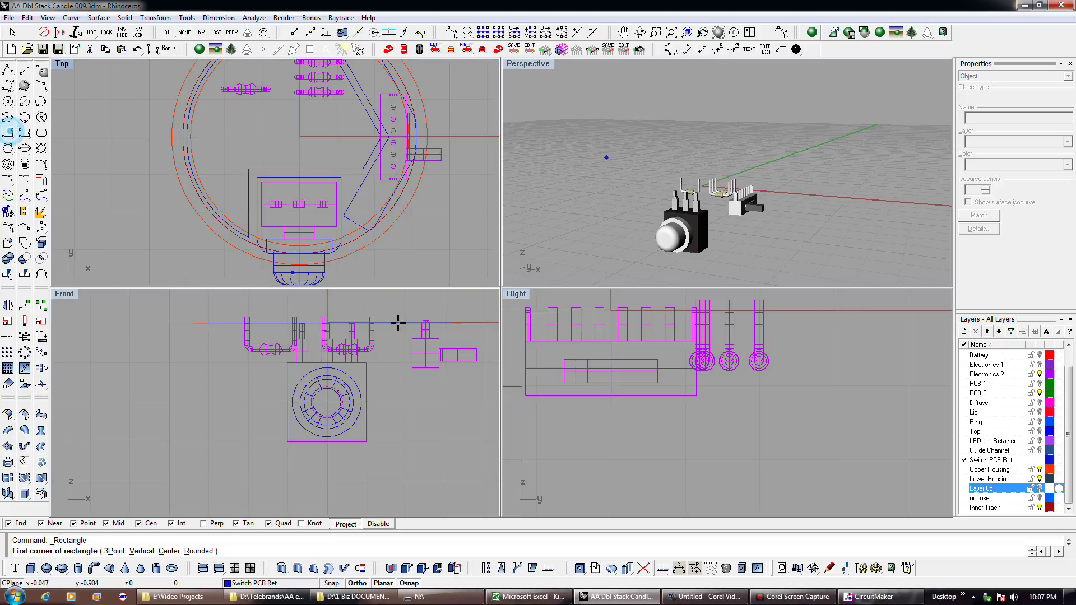
pyautogui.click(561, 385)
pyautogui.click(654, 364)
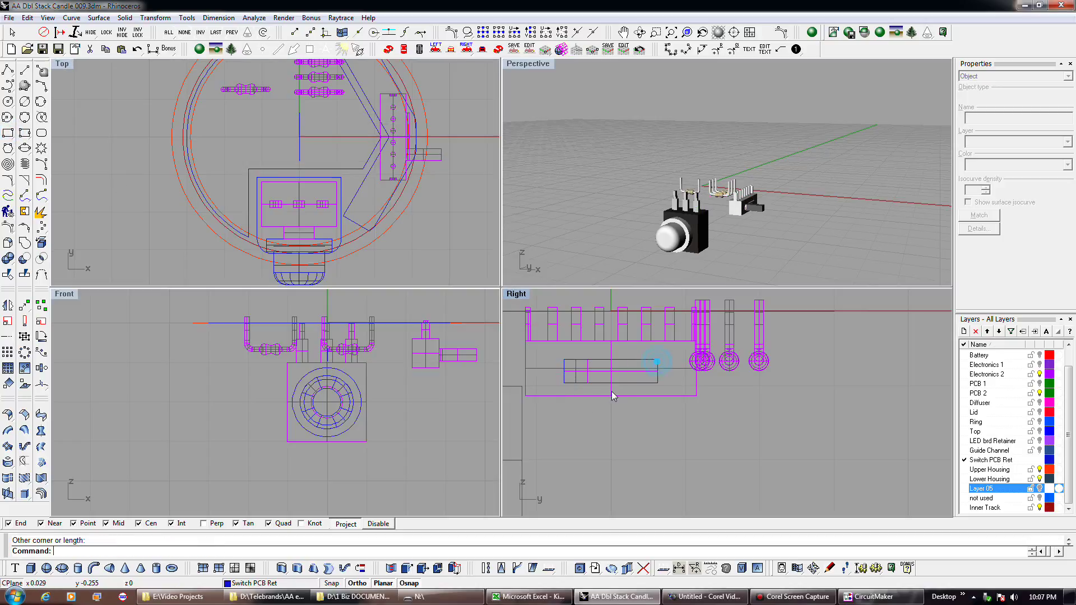
# Step: Offset the lever rectangle outward by 0.04 with sharp corners
pyautogui.click(41, 180)
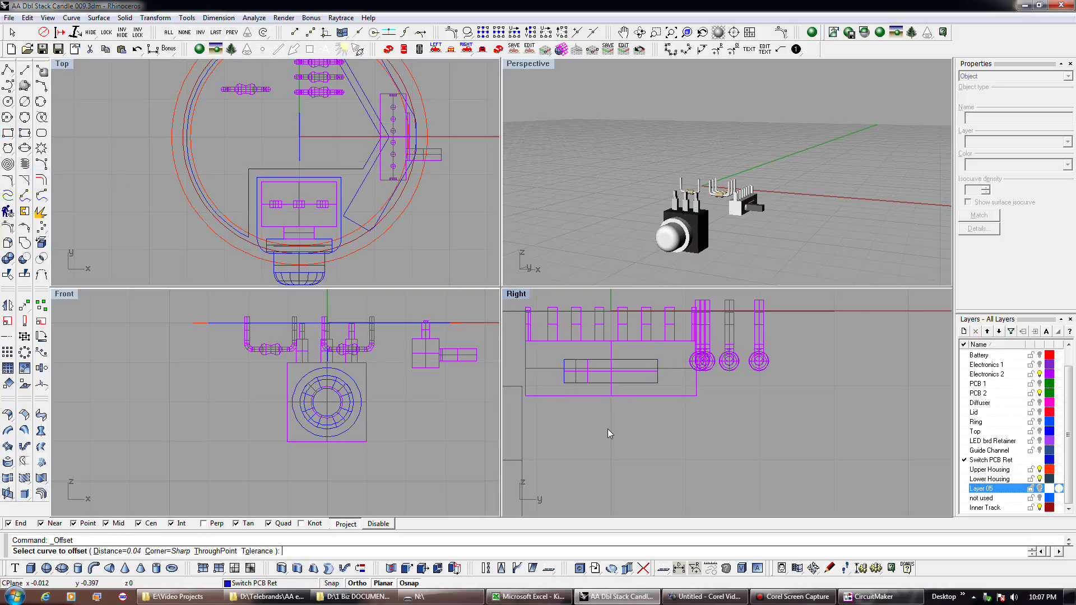
pyautogui.click(574, 383)
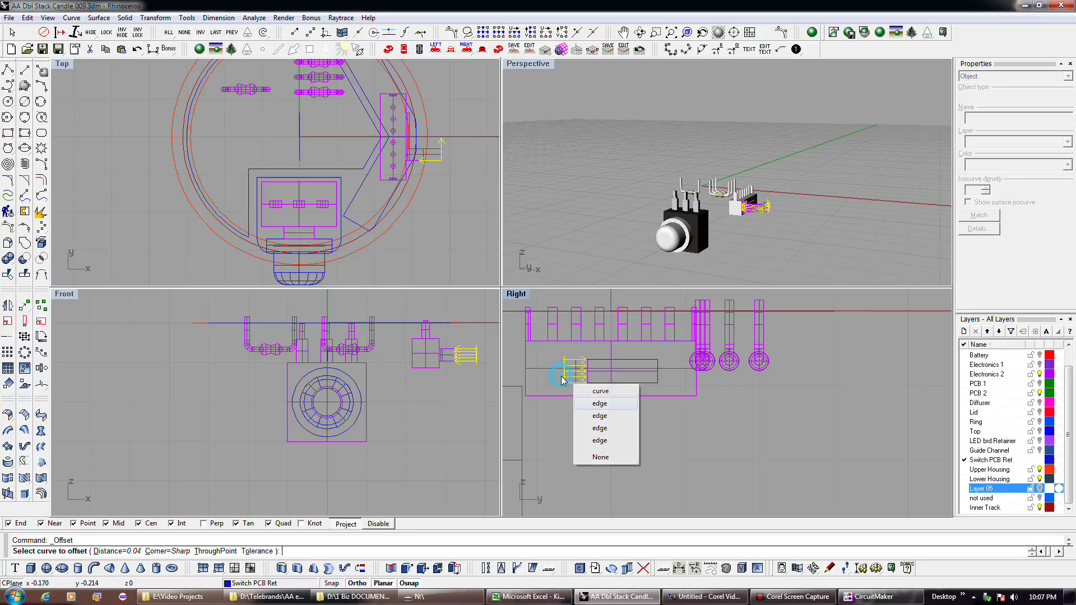
pyautogui.click(601, 391)
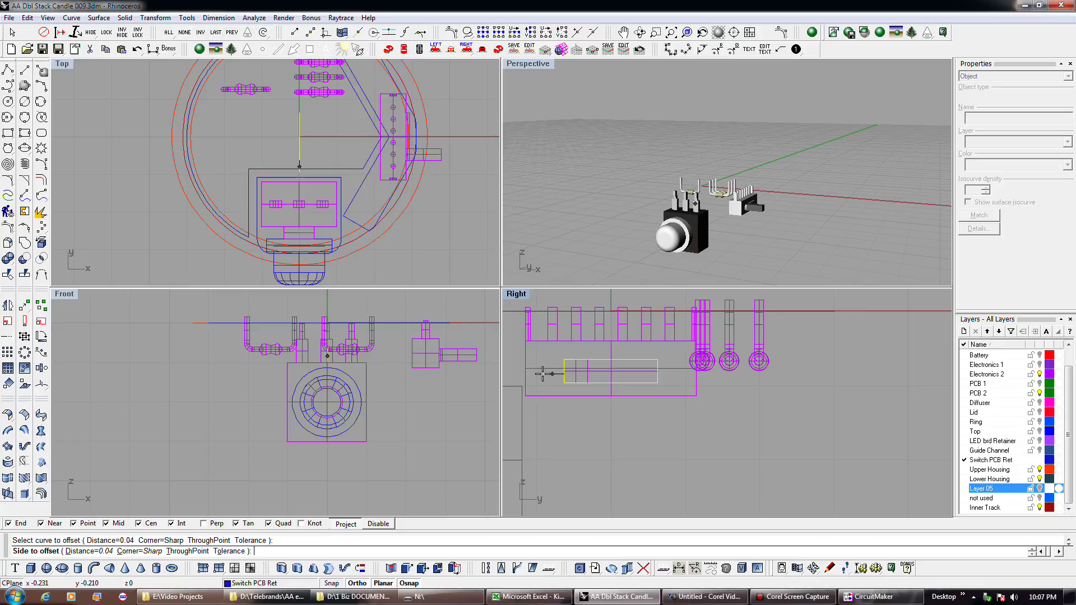
pyautogui.click(542, 374)
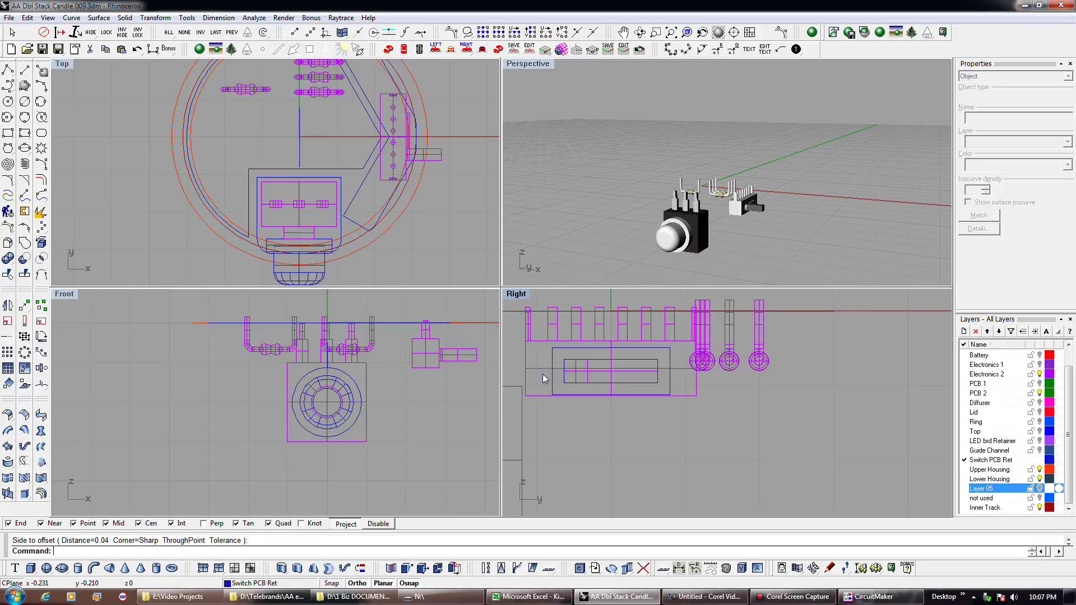
# Step: Move the outer offset rectangle around the switch lever straight up by 0.01 in the Right view
pyautogui.click(552, 379)
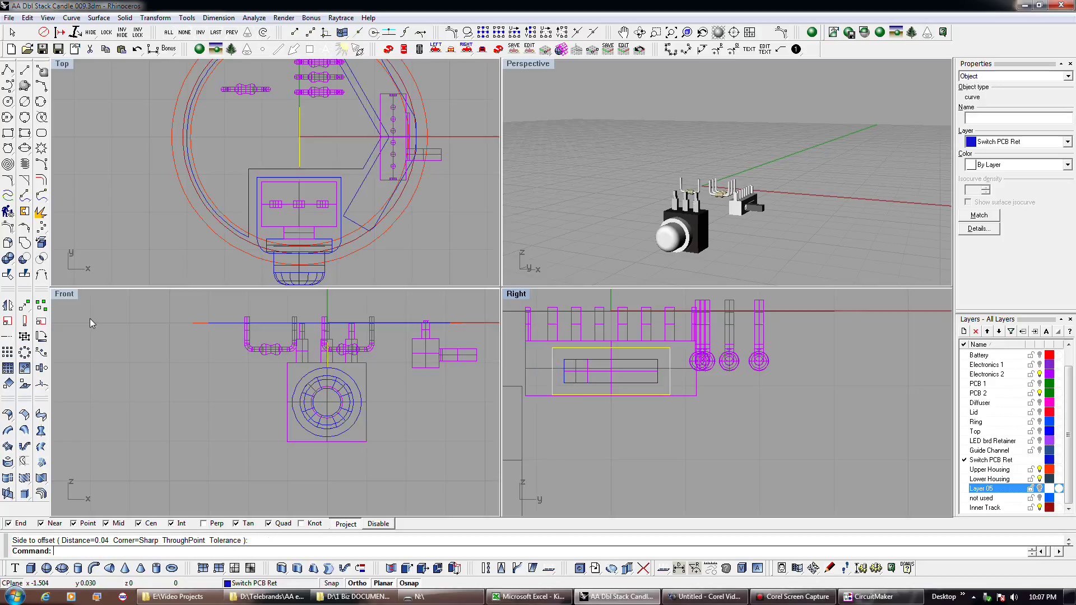
pyautogui.click(25, 306)
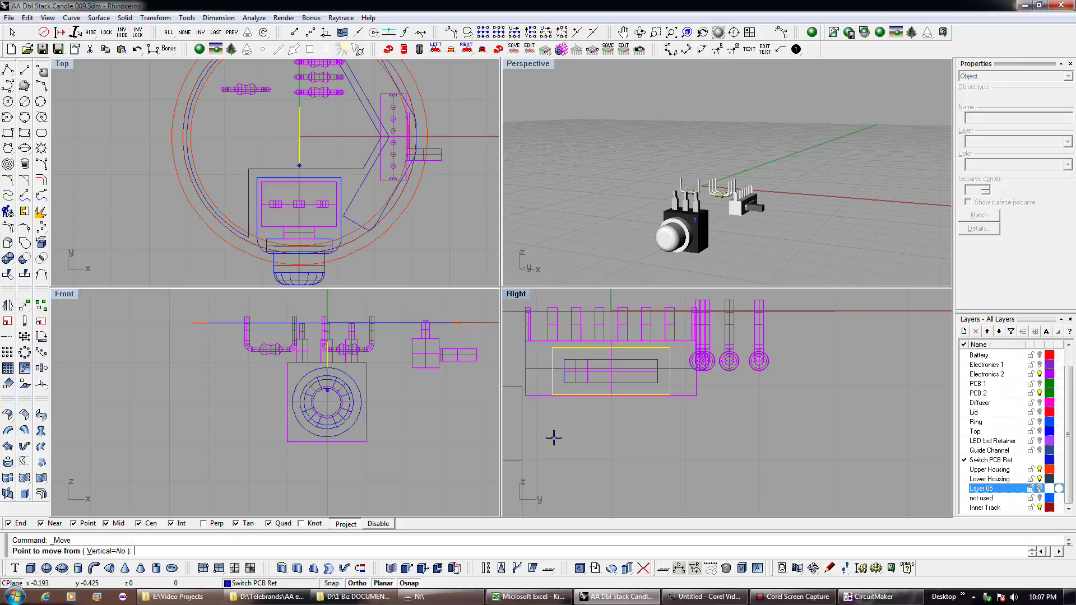
pyautogui.click(570, 446)
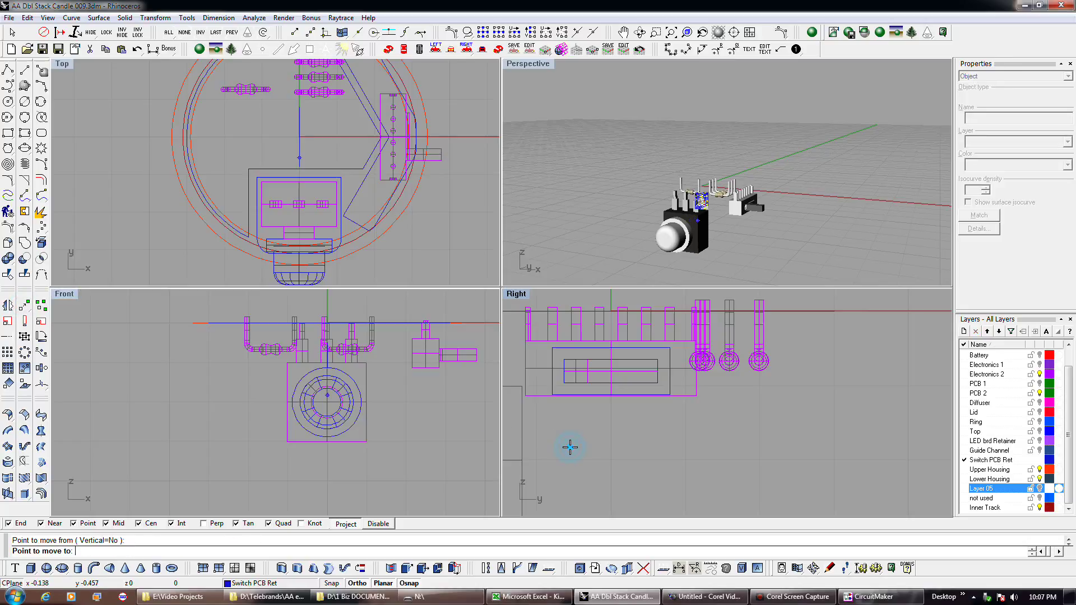
pyautogui.write('.01')
pyautogui.press('Return')
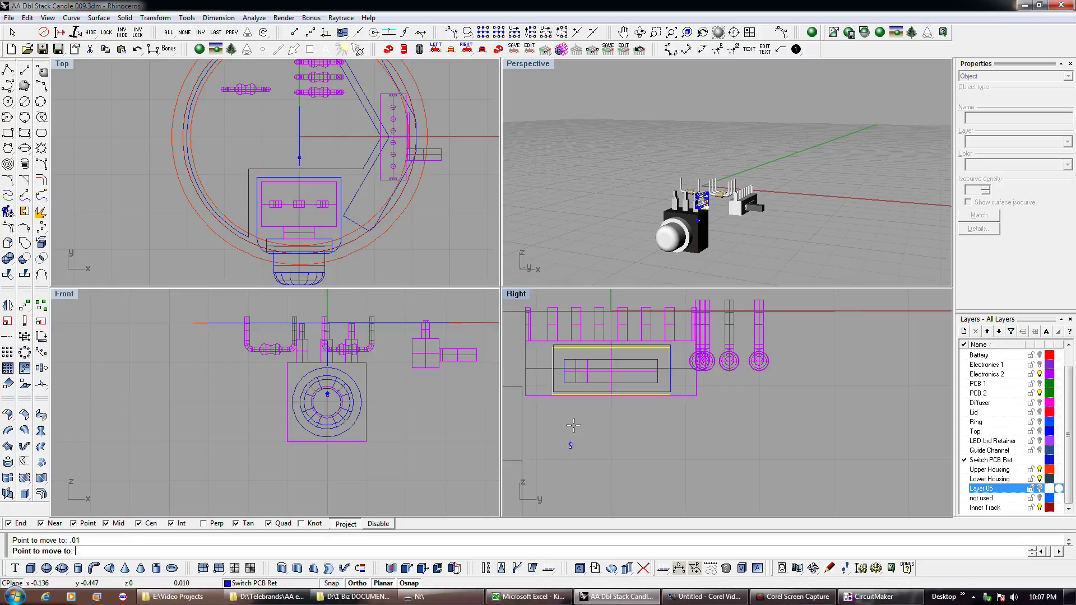
pyautogui.click(567, 418)
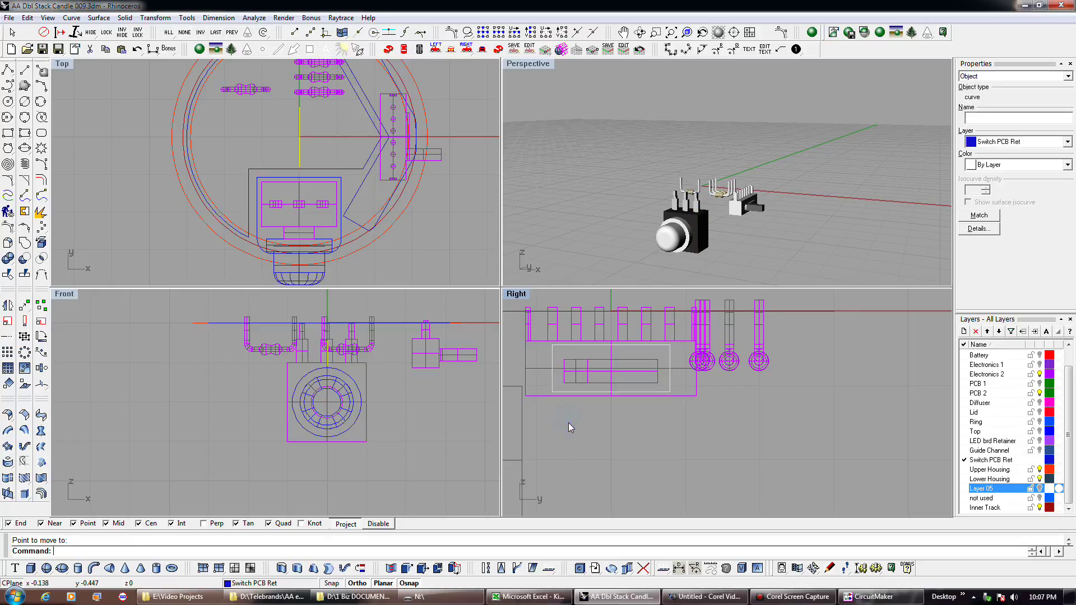
# Step: Stretch the outer lever rectangle upward with Scale1D from its lower corner so that it extends above the switch pins
pyautogui.click(25, 307)
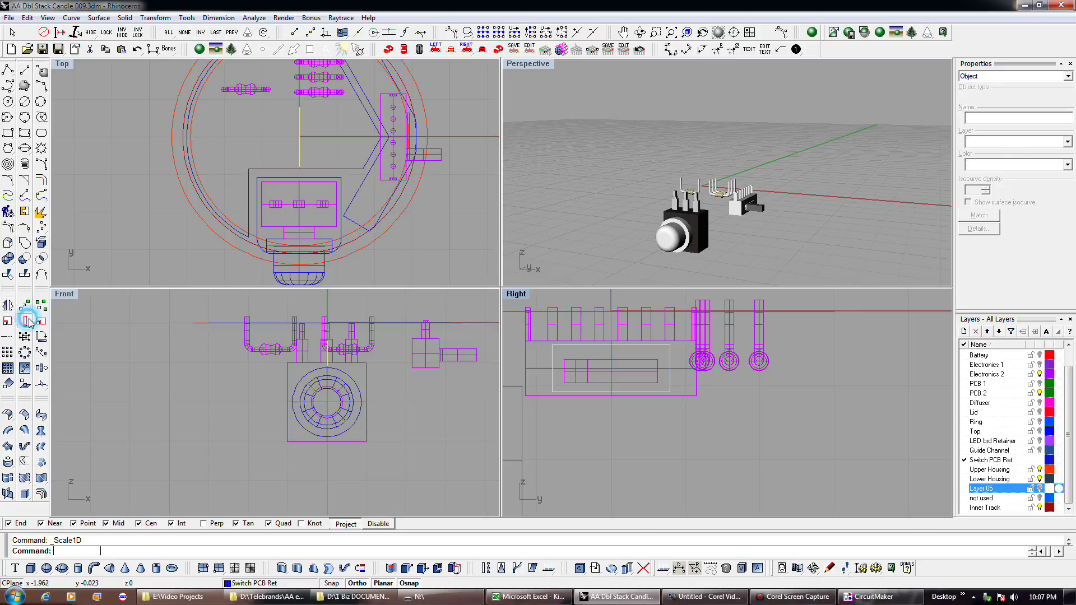
pyautogui.click(552, 392)
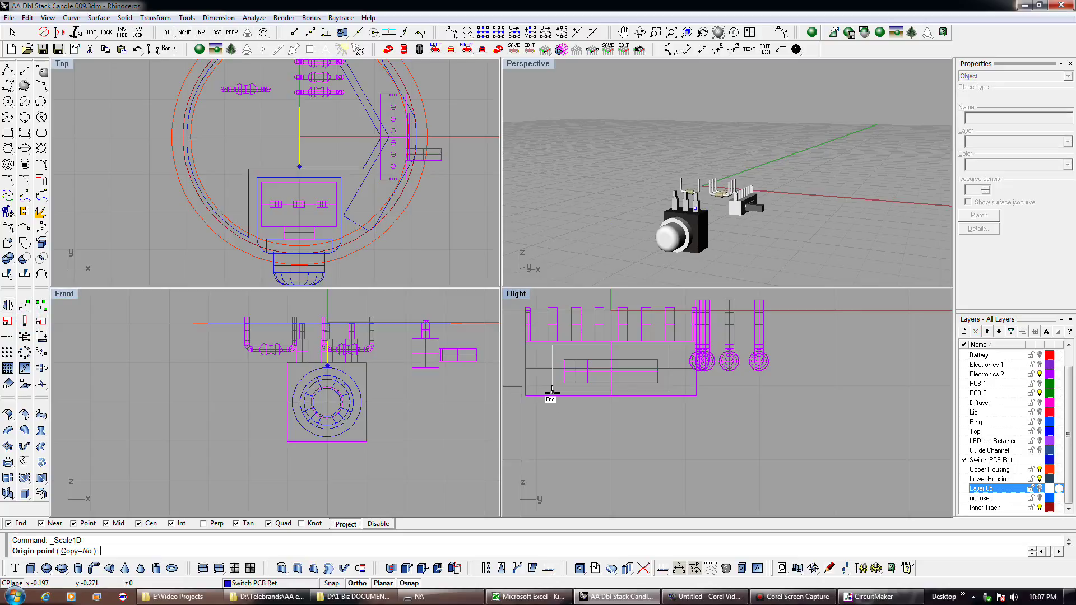
pyautogui.click(552, 346)
pyautogui.moveTo(553, 302); pyautogui.dragTo(558, 339, button='right')
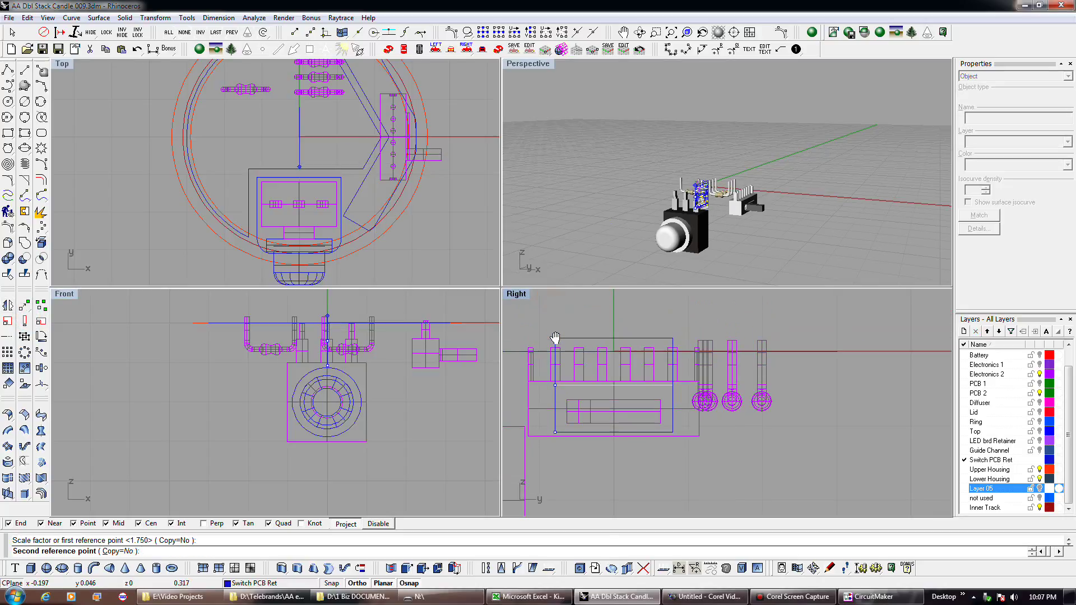
pyautogui.click(563, 311)
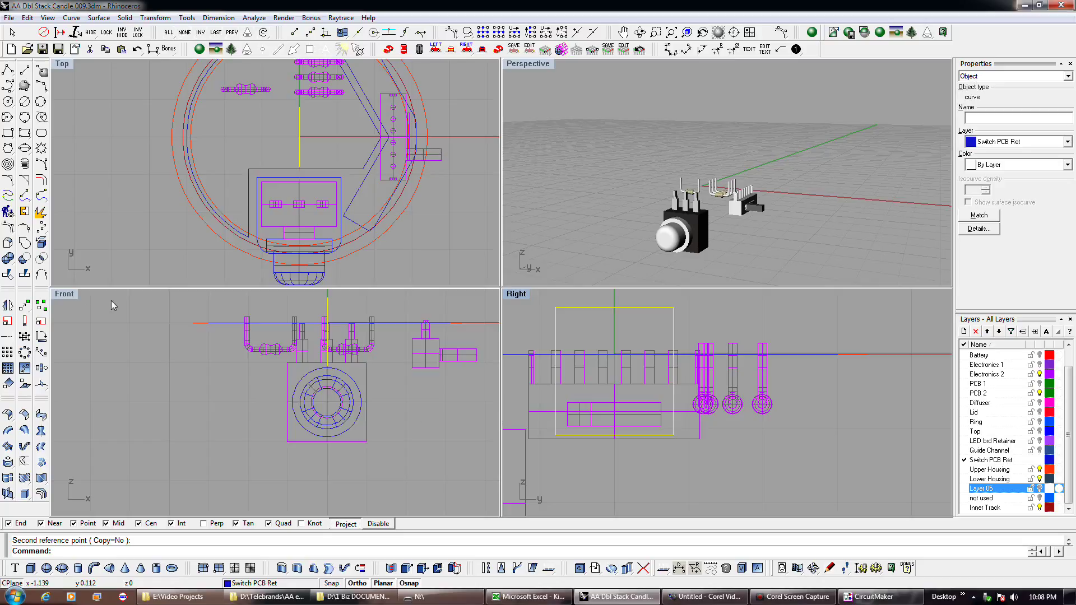
# Step: Offset the stretched lever rectangle inward by 0.028 with sharp corners and select the resulting inner rectangle
pyautogui.click(41, 180)
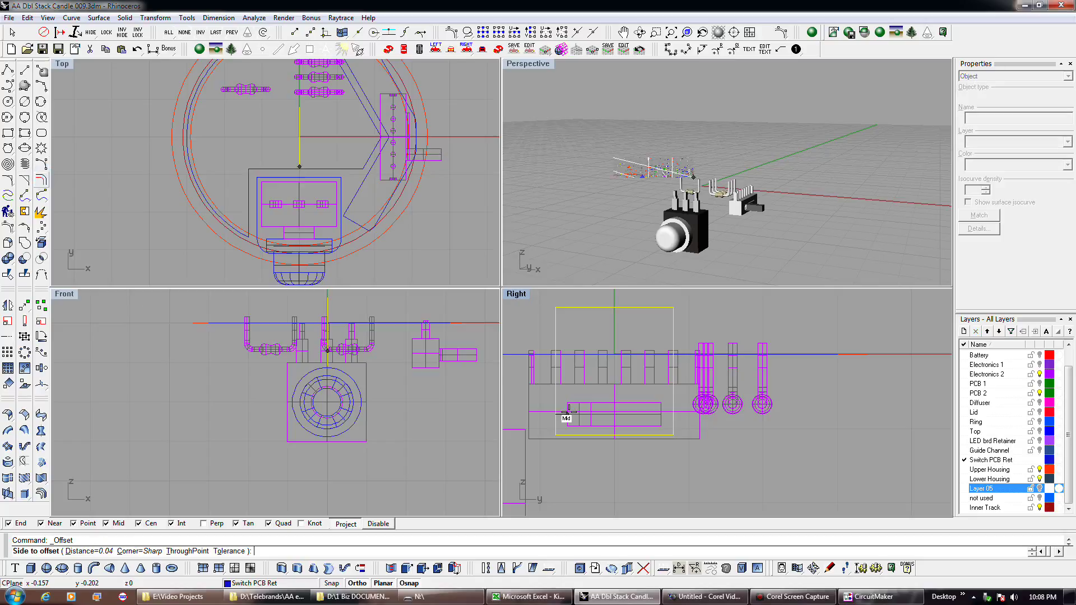
pyautogui.write('.028')
pyautogui.press('Return')
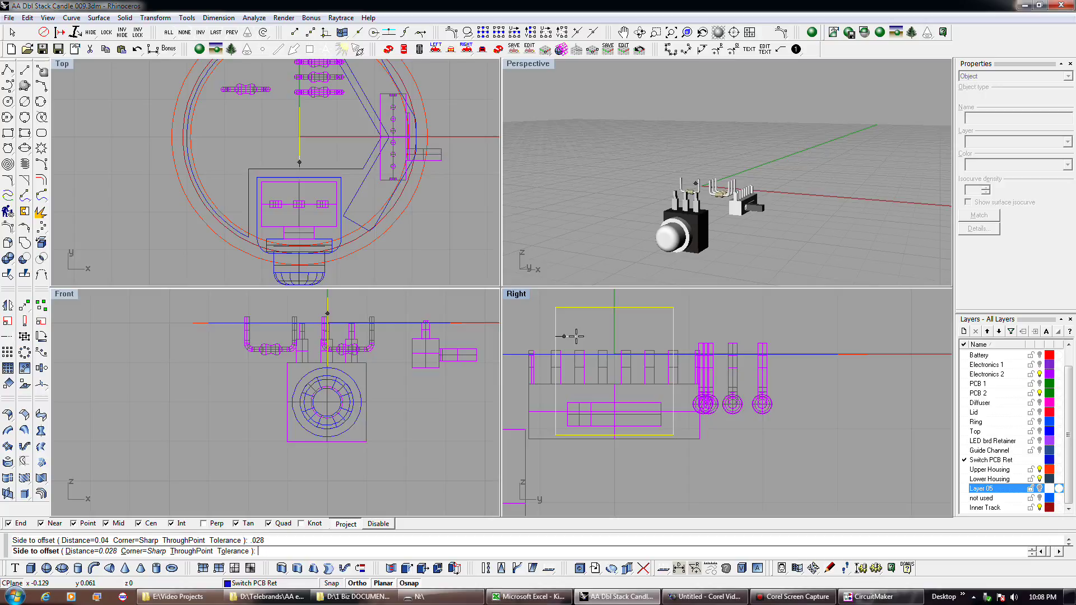
pyautogui.click(576, 336)
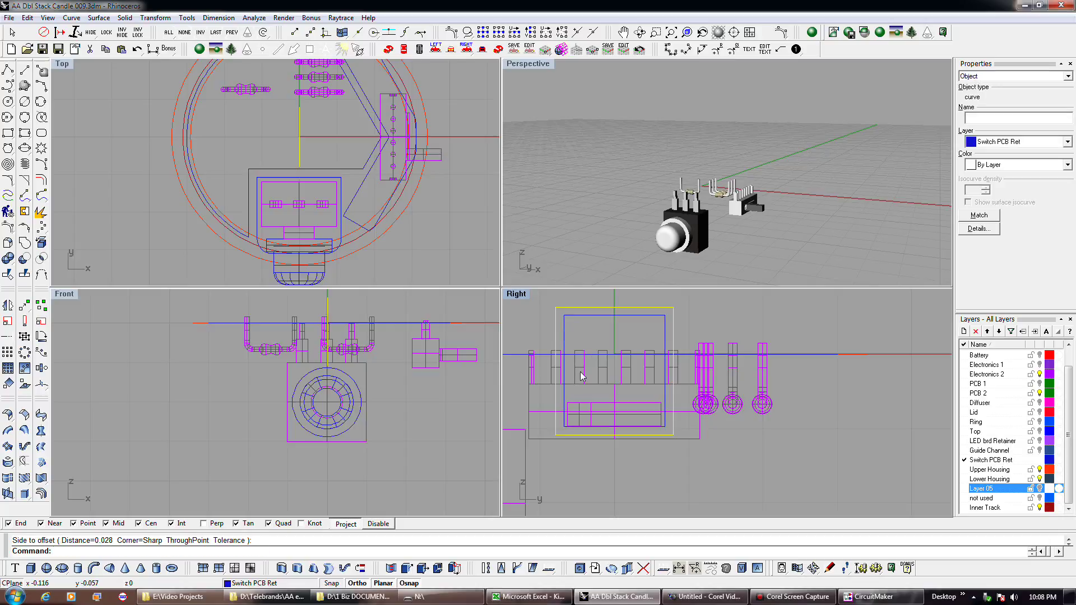
pyautogui.click(583, 320)
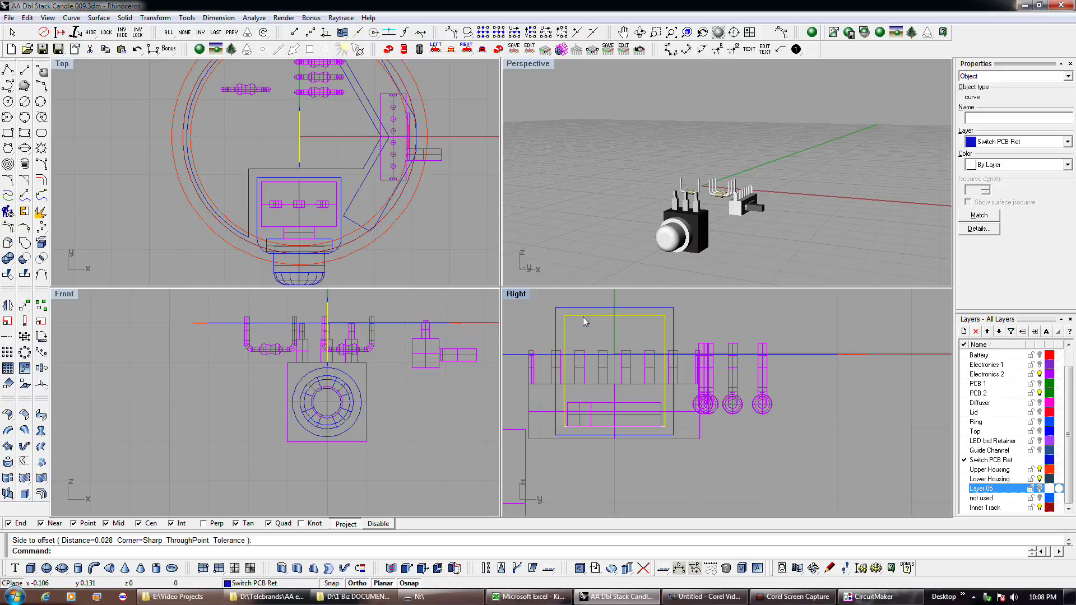
# Step: Delete the inner rectangle and offset the outer lever rectangle inward by 0.025 with sharp corners instead
pyautogui.press('Delete')
pyautogui.click(557, 332)
pyautogui.rightClick(570, 336)
pyautogui.write('.025')
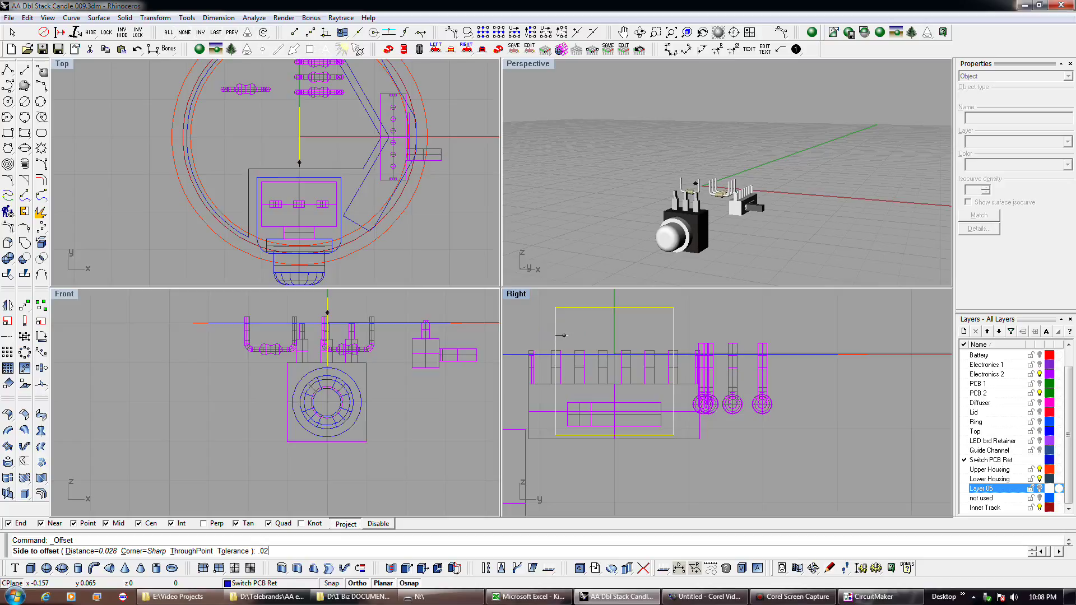
pyautogui.press('Return')
pyautogui.click(571, 338)
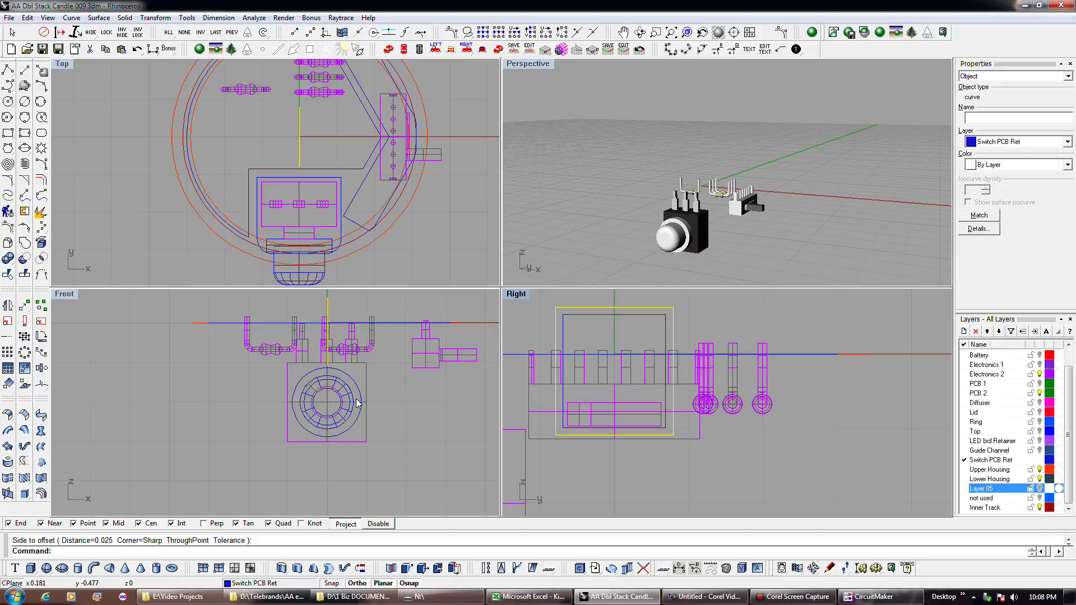
# Step: Select both clearance rectangles and nudge them along positive X in the Top view until they lie within the switch body
pyautogui.scroll(-4, 692, 437)
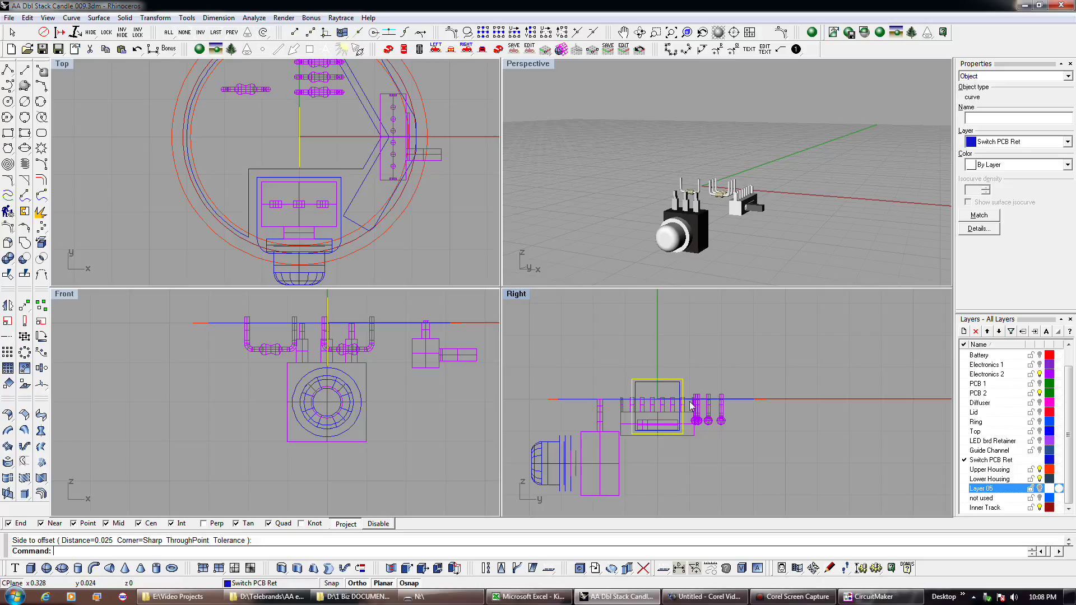
pyautogui.click(687, 374)
pyautogui.scroll(-3, 295, 153)
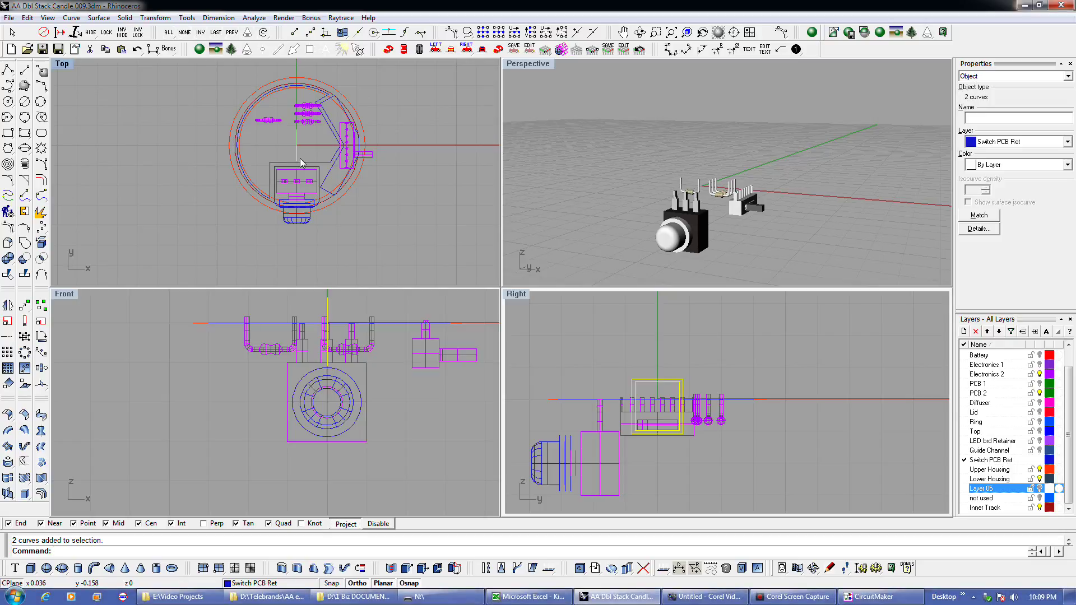
pyautogui.hotkey('alt', 'Right')
pyautogui.hotkey('alt', 'Right')
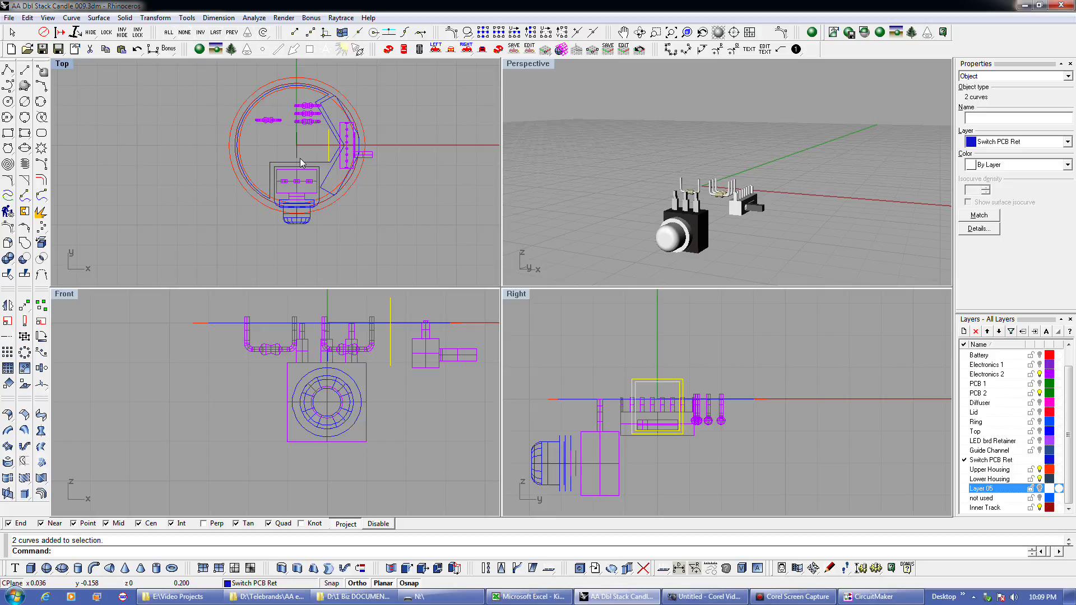
pyautogui.scroll(5, 344, 126)
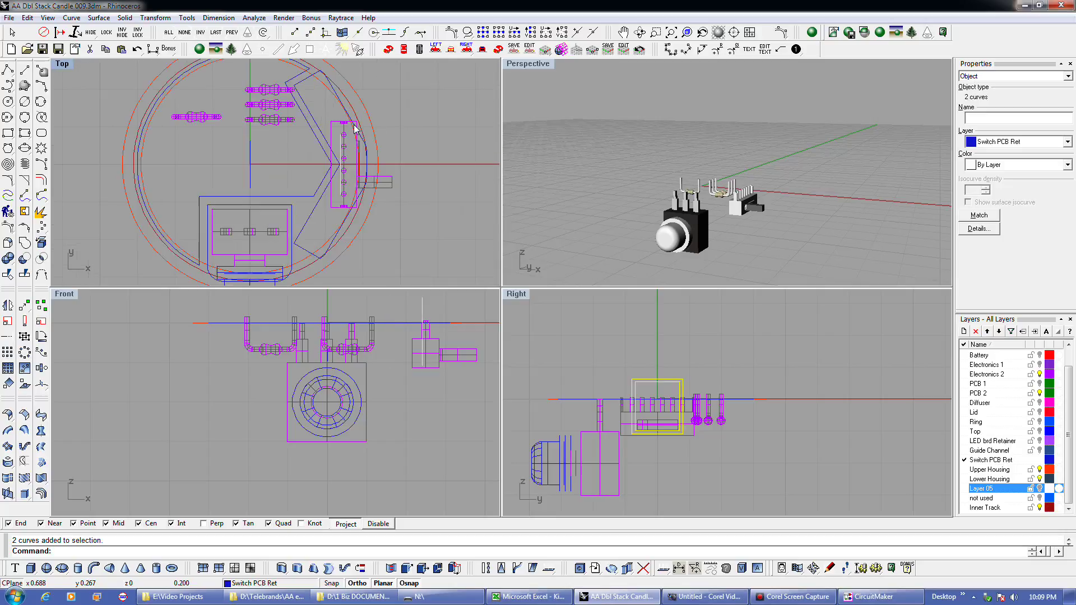
pyautogui.hotkey('alt', 'Right')
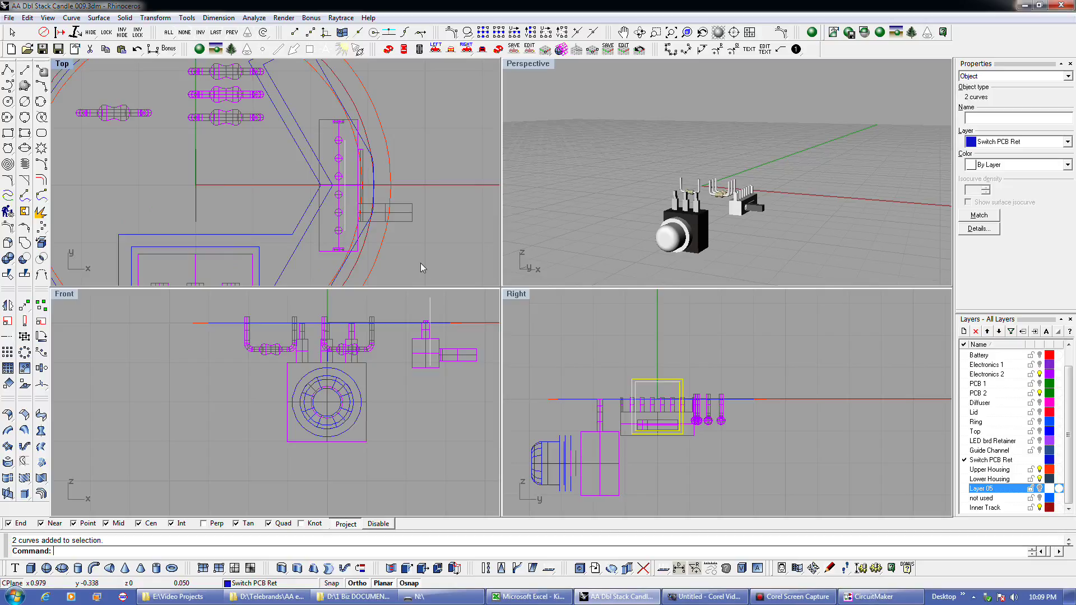
# Step: Delete the small original lever rectangle at the origin and the straight-oriented switch in the Top view
pyautogui.click(195, 216)
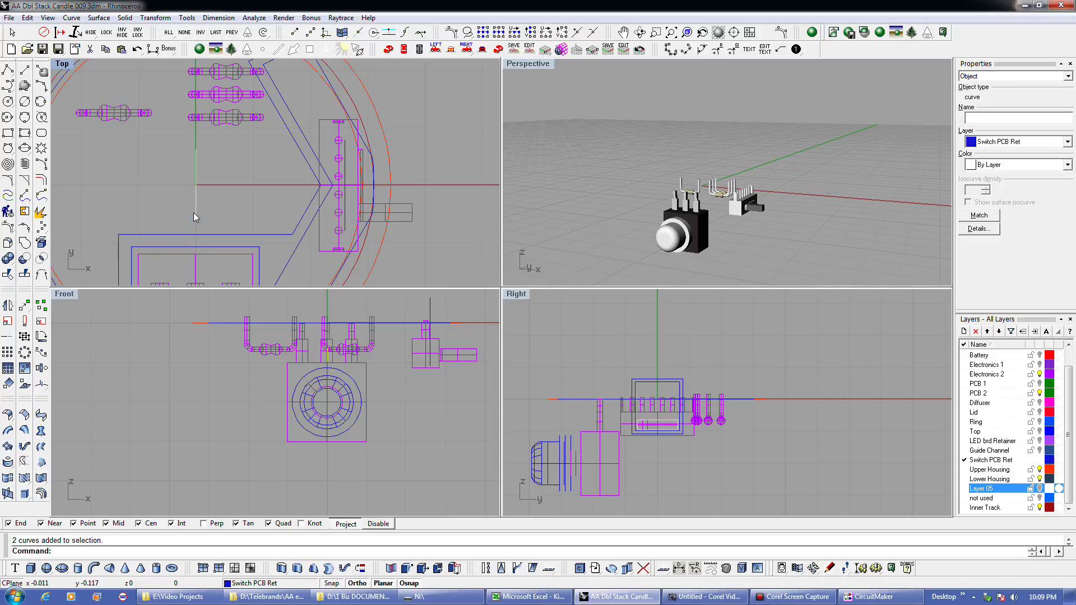
pyautogui.press('Delete')
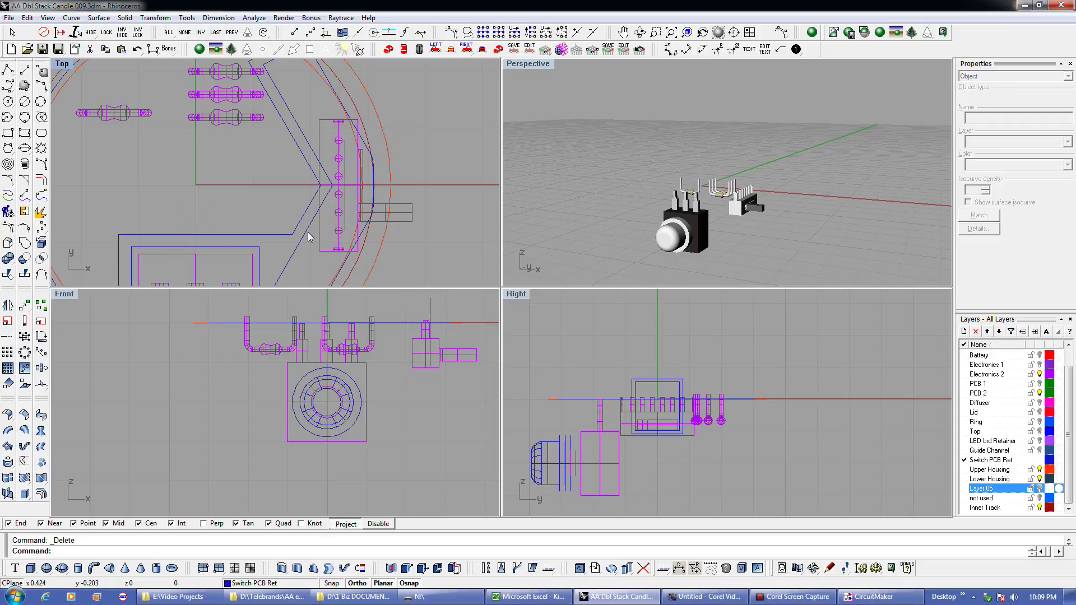
pyautogui.click(337, 222)
pyautogui.press('Delete')
pyautogui.scroll(-2, 338, 220)
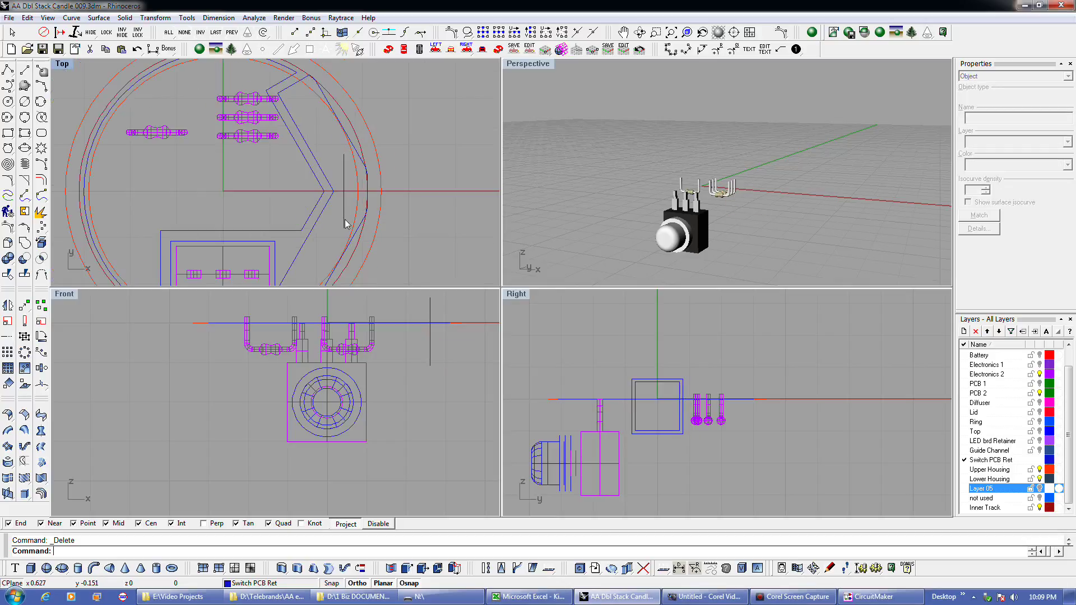
# Step: Show all hidden objects and offset the tall rectangle around the side component inward by 0.025 with sharp corners
pyautogui.rightClick(91, 33)
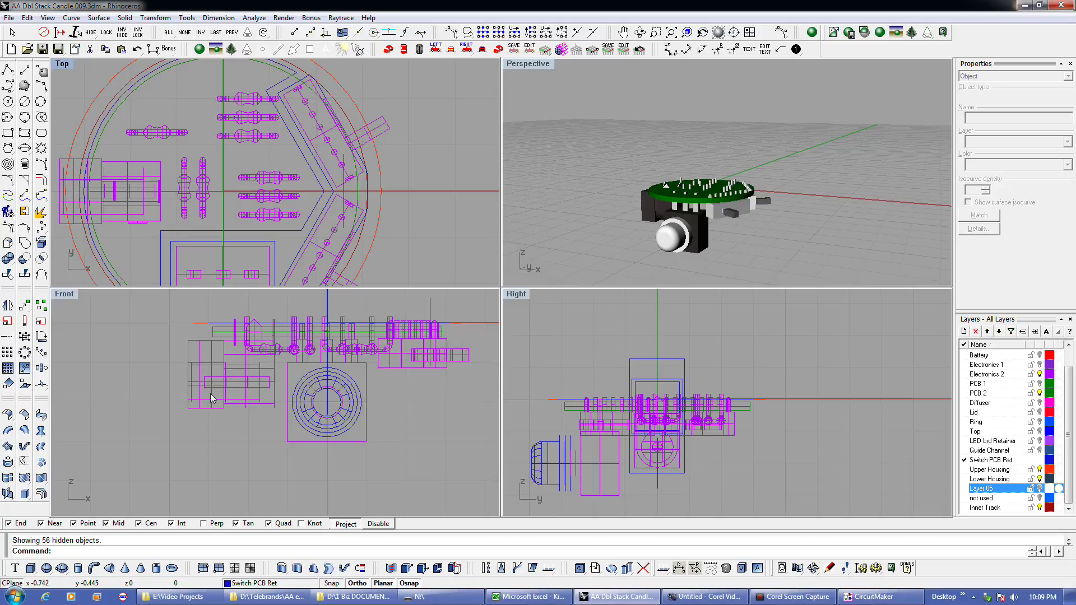
pyautogui.scroll(2, 677, 463)
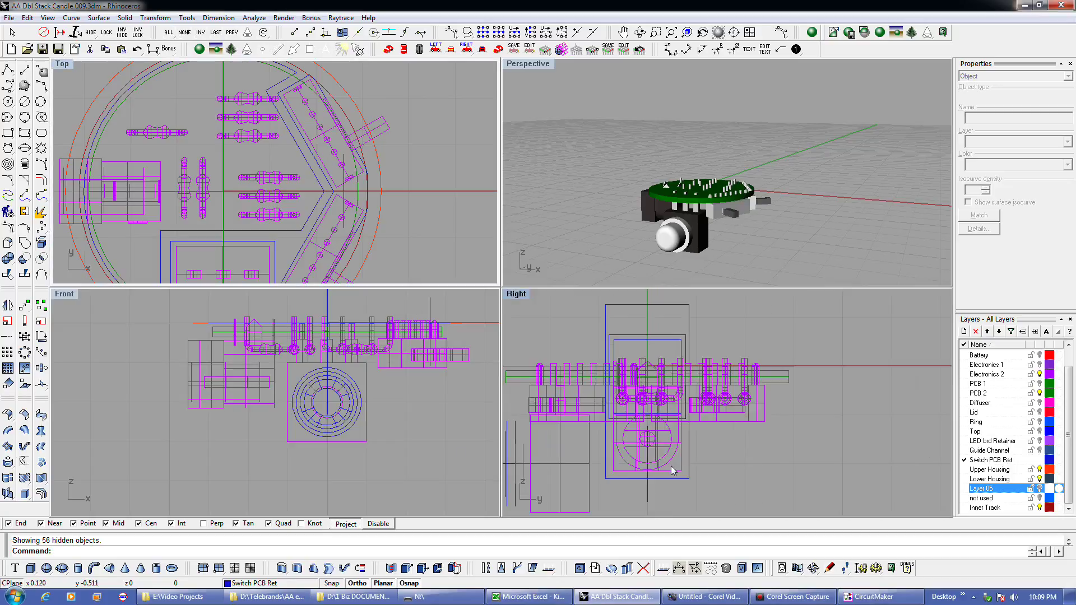
pyautogui.click(674, 477)
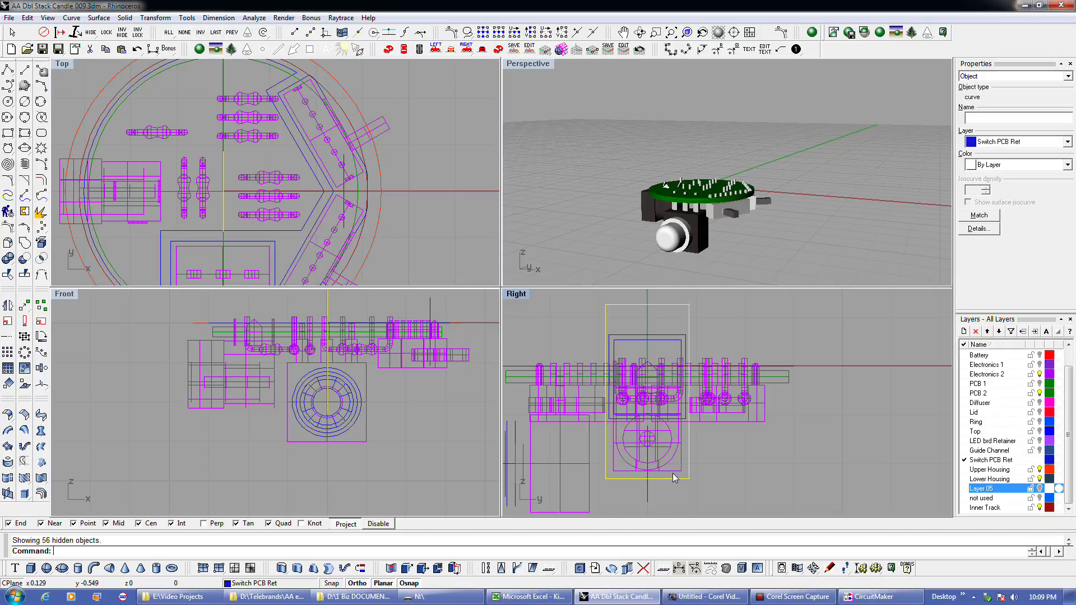
pyautogui.scroll(2, 674, 477)
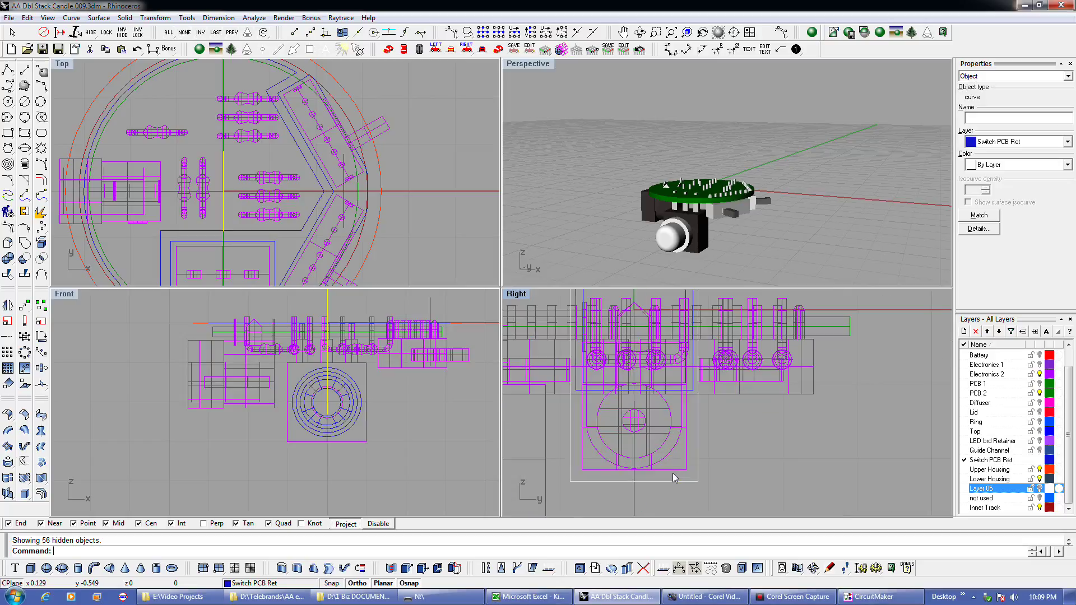
pyautogui.scroll(-2, 674, 478)
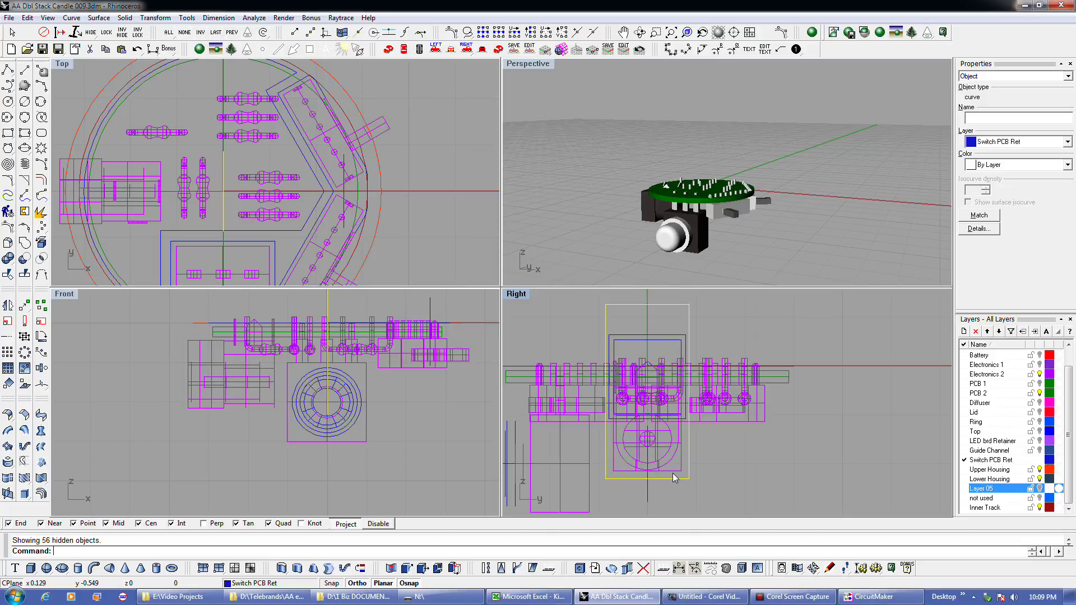
pyautogui.scroll(1, 674, 477)
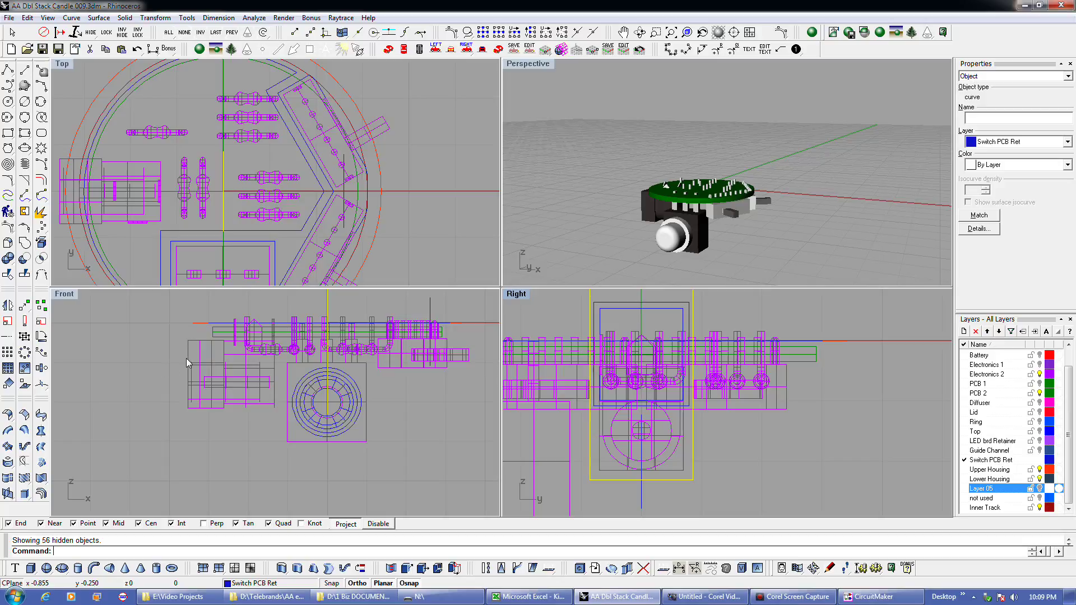
pyautogui.click(41, 180)
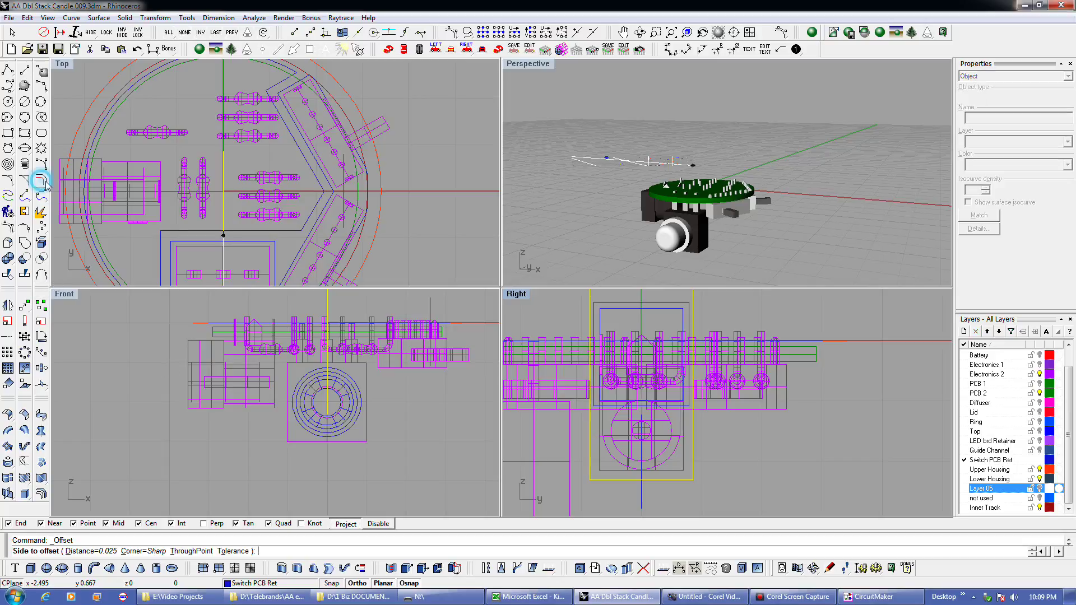
pyautogui.click(675, 297)
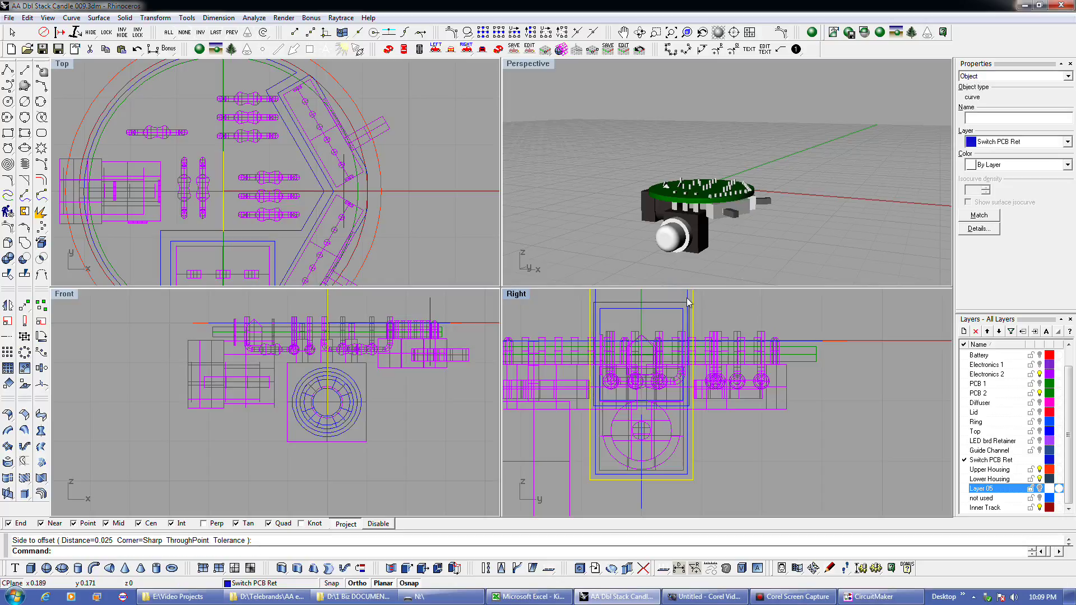
# Step: Nudge the inner tall rectangle up until its lower edge reaches the PCB, and lower it by about 0.02 in the Right view
pyautogui.scroll(2, 671, 379)
pyautogui.scroll(2, 688, 432)
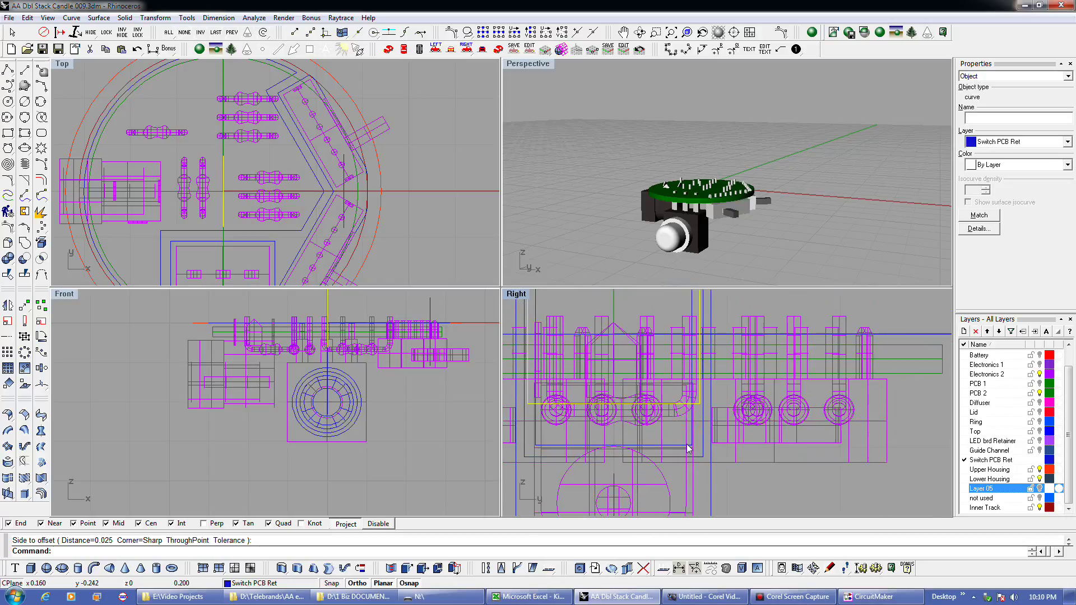
pyautogui.hotkey('alt', 'Up')
pyautogui.hotkey('alt', 'Up')
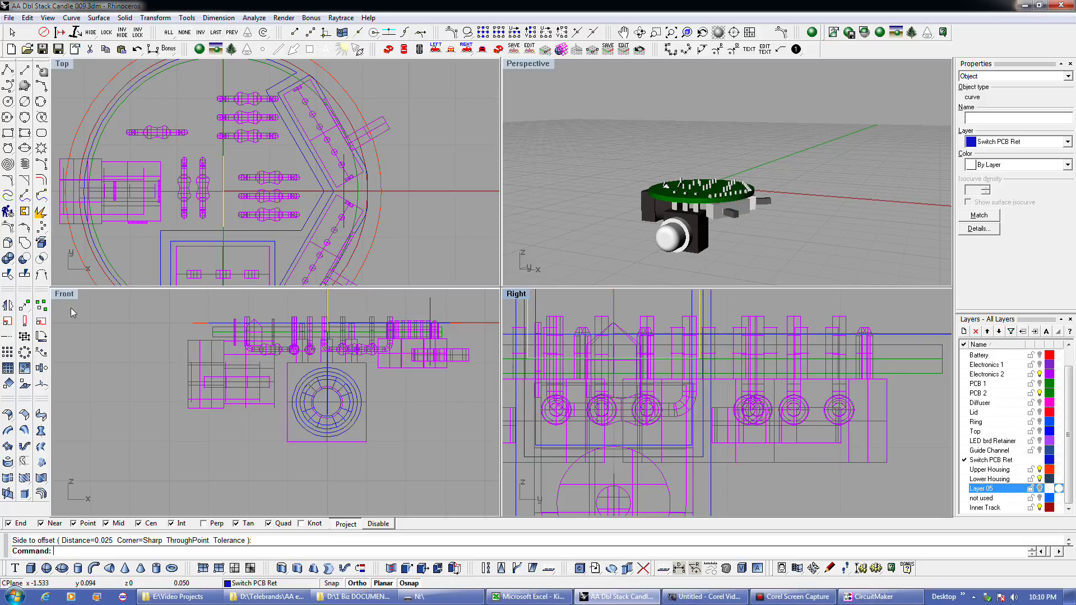
pyautogui.click(24, 305)
pyautogui.click(280, 320)
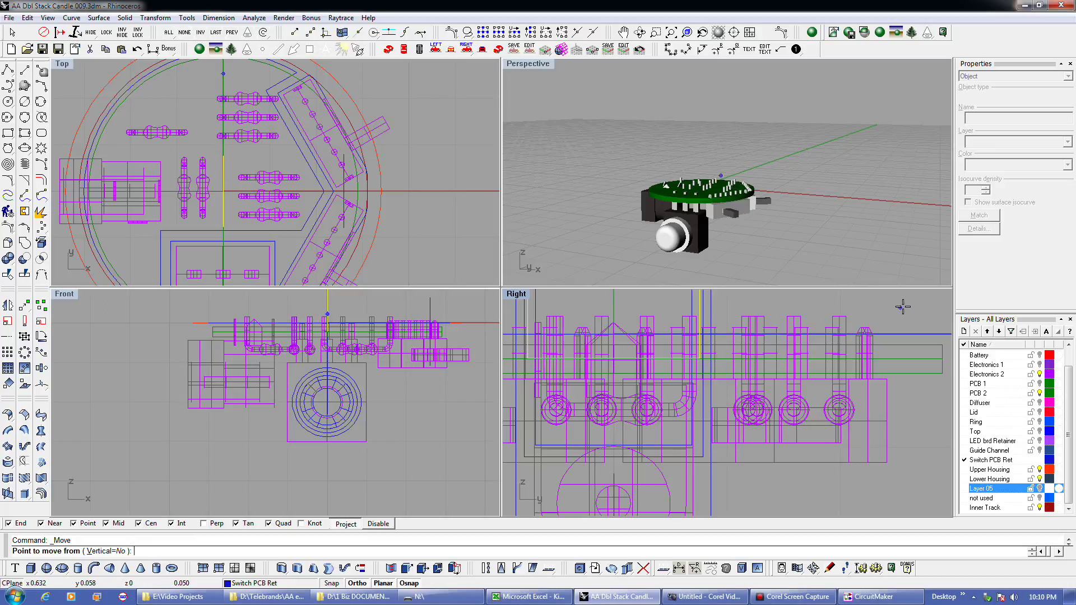
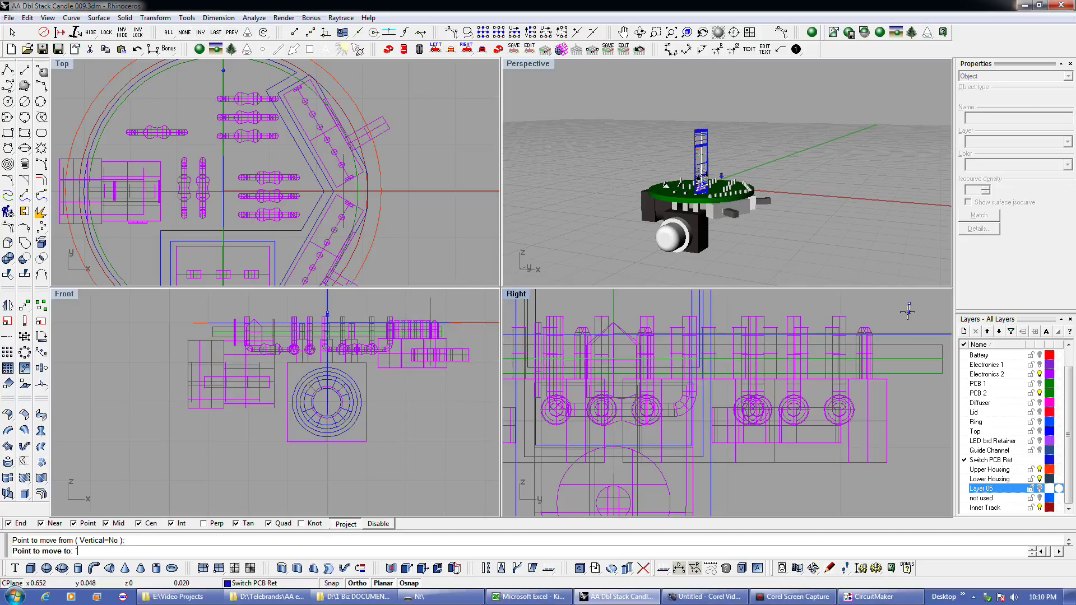
pyautogui.scroll(2, 907, 312)
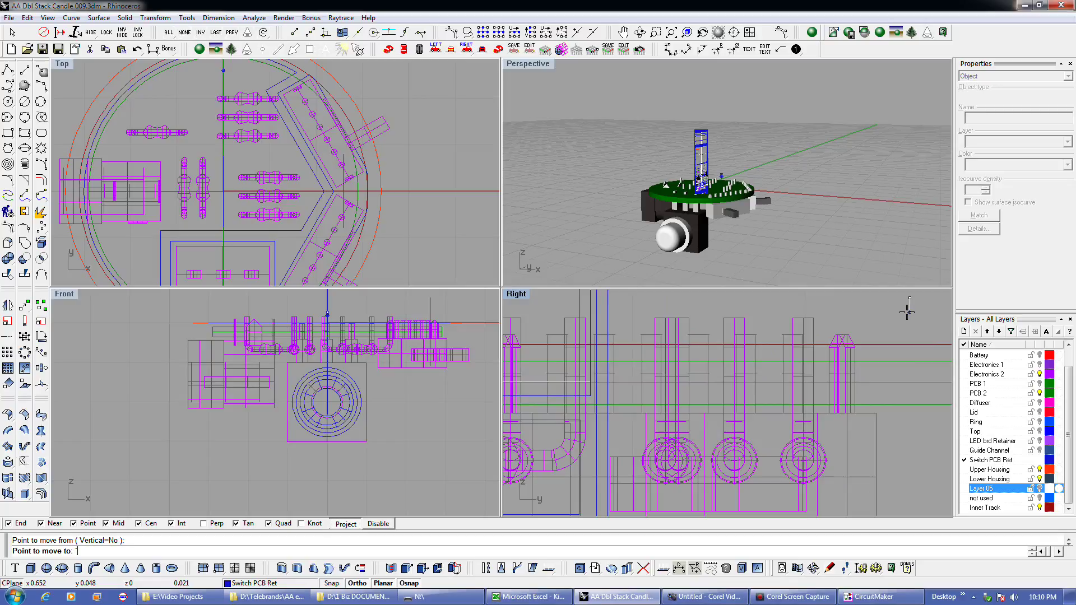
pyautogui.click(908, 312)
pyautogui.scroll(-3, 907, 311)
pyautogui.scroll(-1, 907, 312)
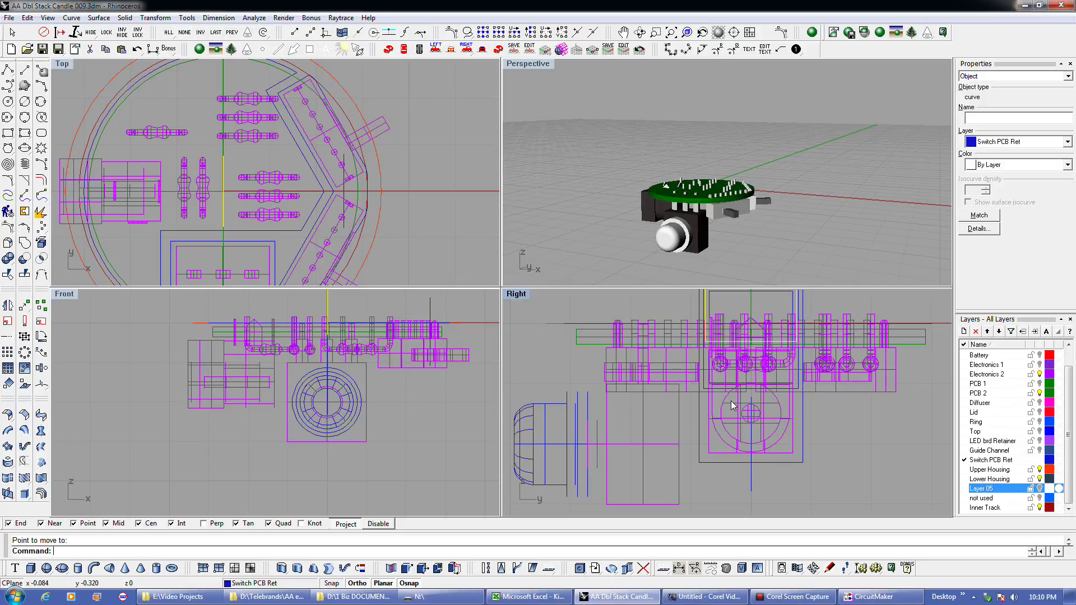
# Step: Move the inner switch rectangle straight up in the Right view, aligning its lower edge with the switch lever's top edge
pyautogui.moveTo(732, 405); pyautogui.dragTo(644, 451, button='right')
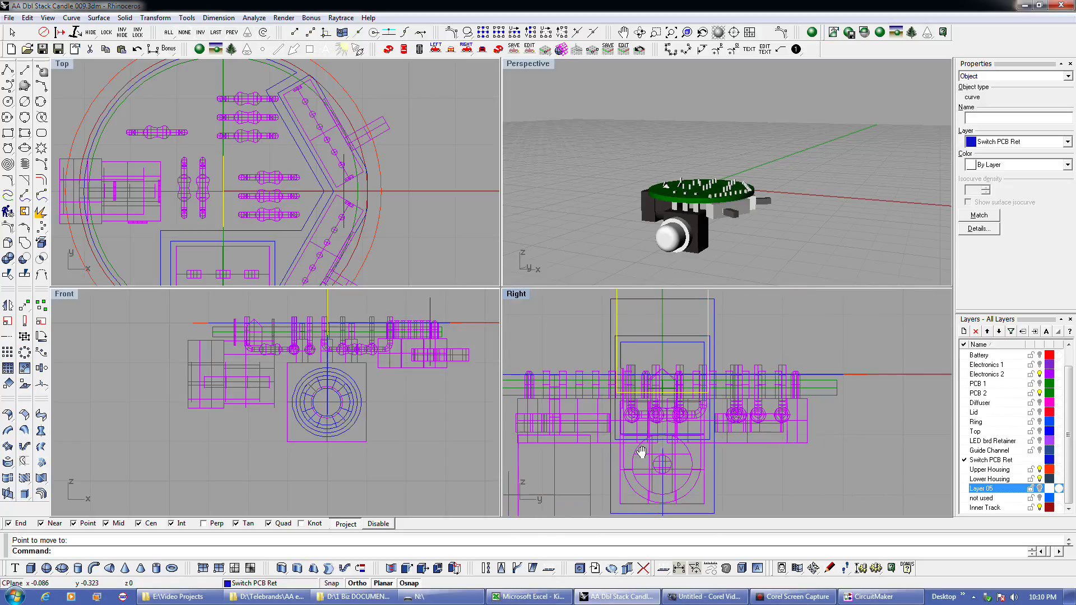
pyautogui.click(679, 337)
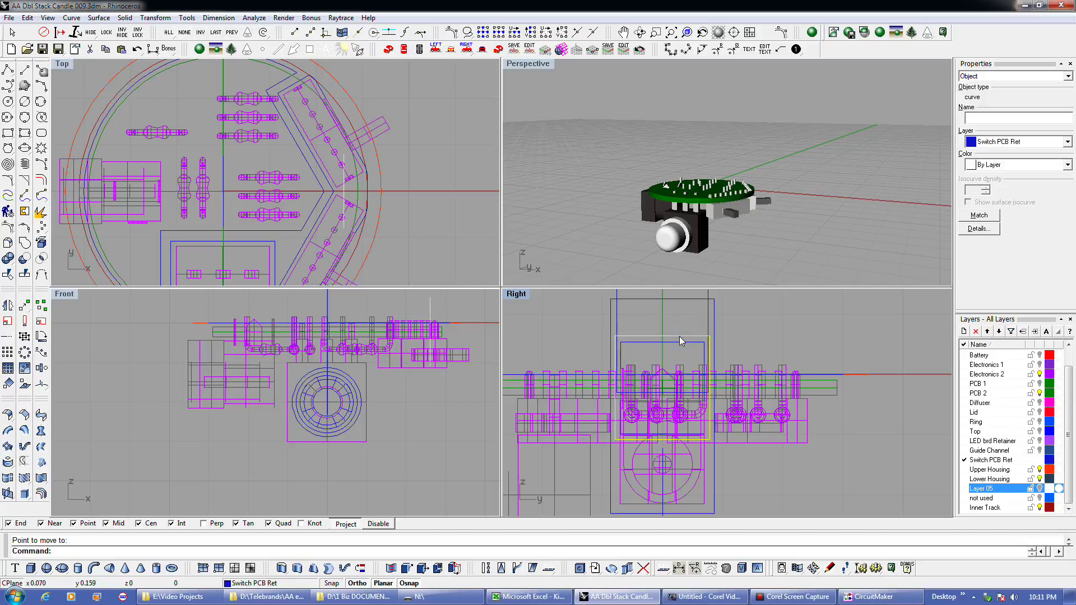
pyautogui.click(681, 341)
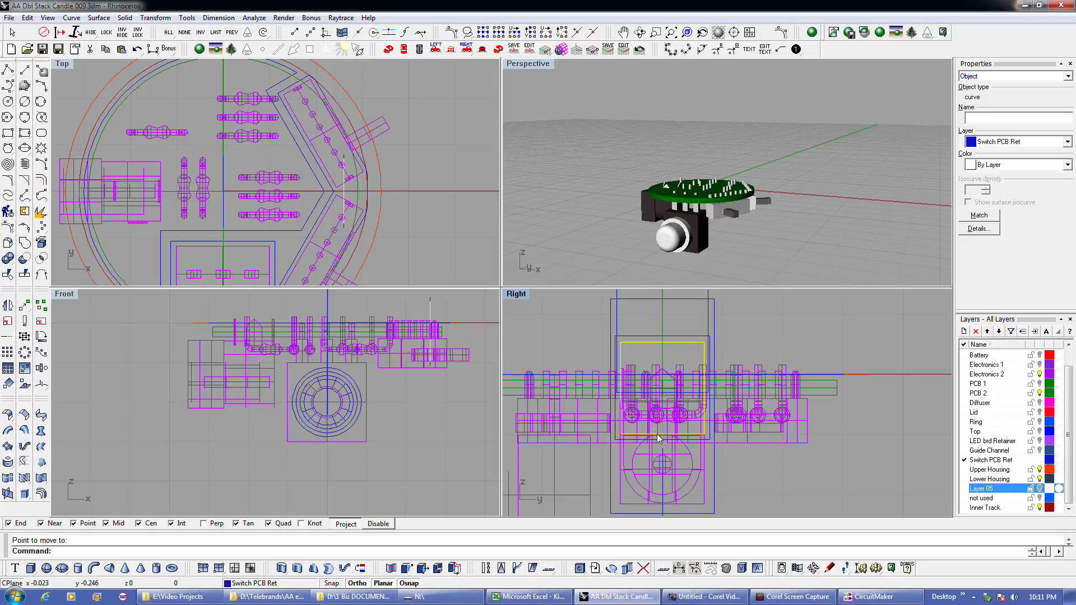
pyautogui.scroll(1, 658, 439)
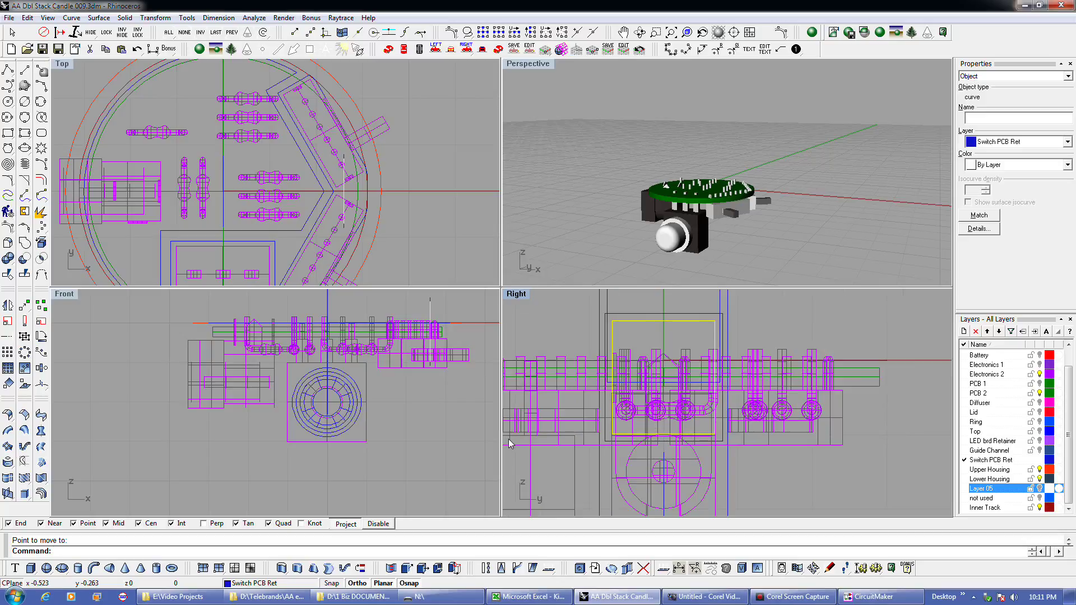
pyautogui.click(24, 305)
pyautogui.click(612, 432)
pyautogui.scroll(-2, 595, 421)
pyautogui.scroll(-2, 595, 422)
pyautogui.scroll(5, 593, 419)
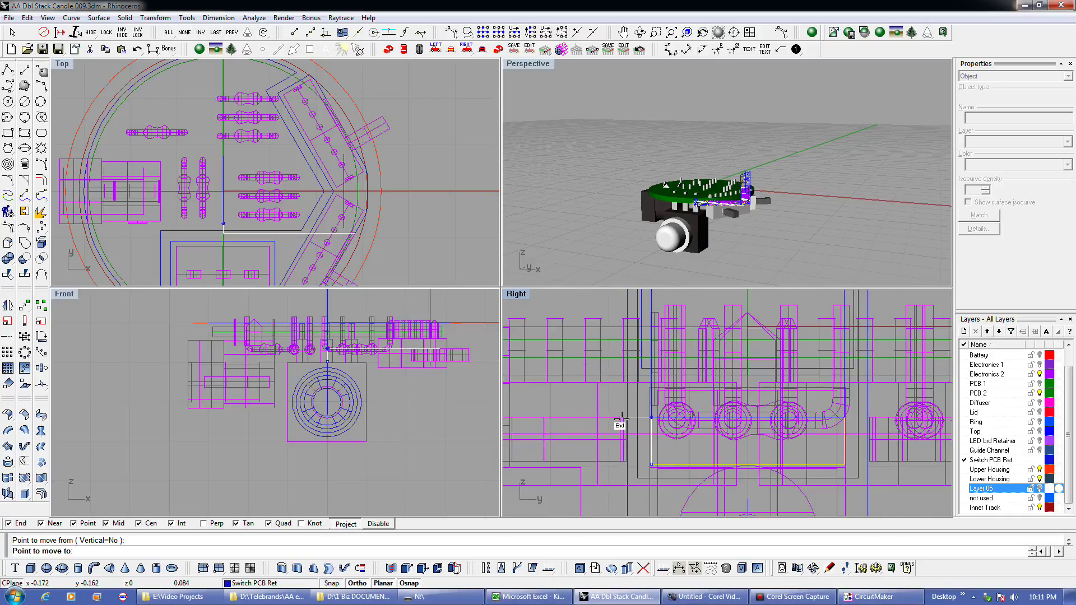
pyautogui.click(622, 418)
# Step: Move the inner switch rectangle straight up by a further 0.02 in the Right view
pyautogui.click(25, 307)
pyautogui.scroll(-3, 556, 409)
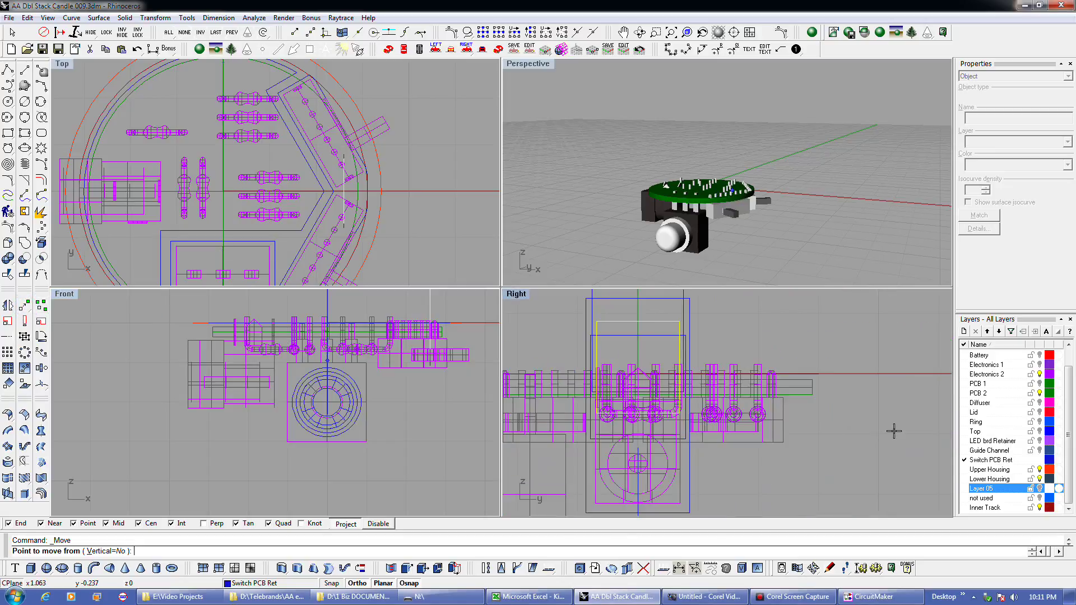
pyautogui.click(869, 430)
pyautogui.write('.02')
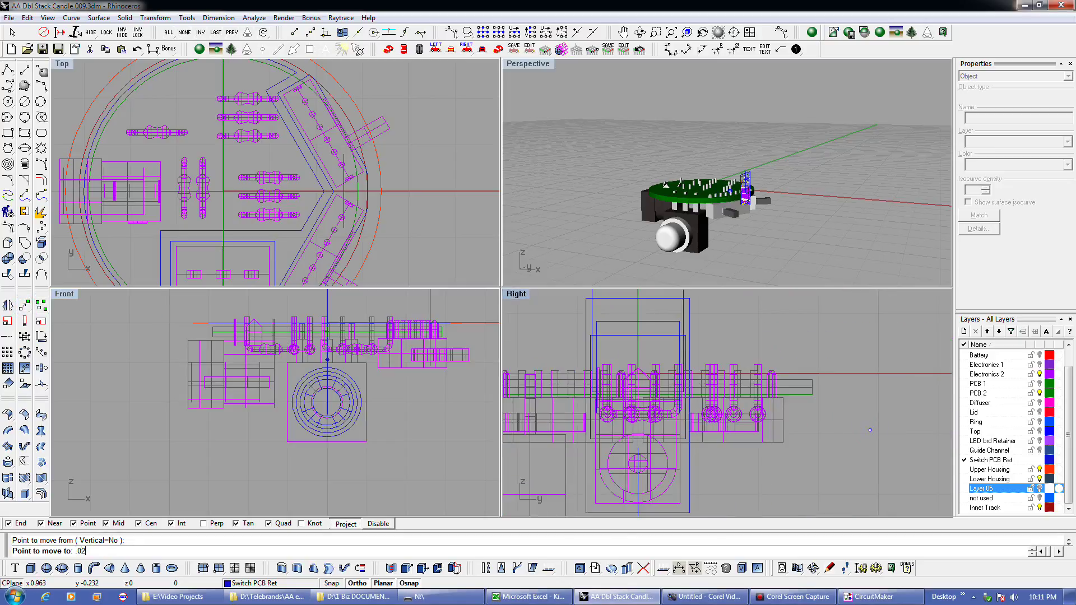
pyautogui.press('Return')
pyautogui.click(872, 362)
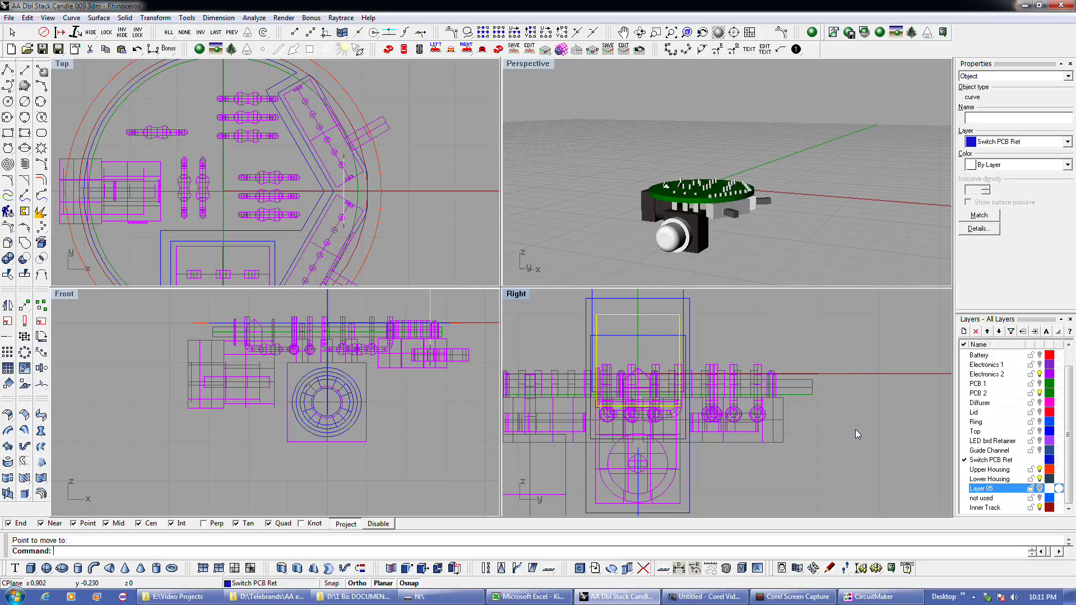
pyautogui.scroll(-2, 855, 429)
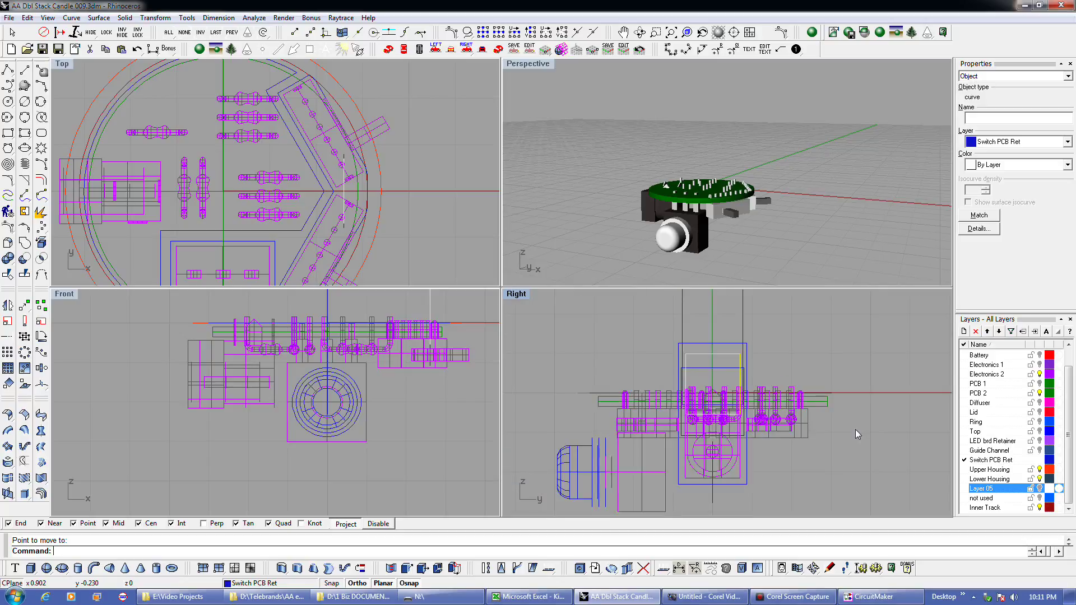
pyautogui.scroll(3, 709, 421)
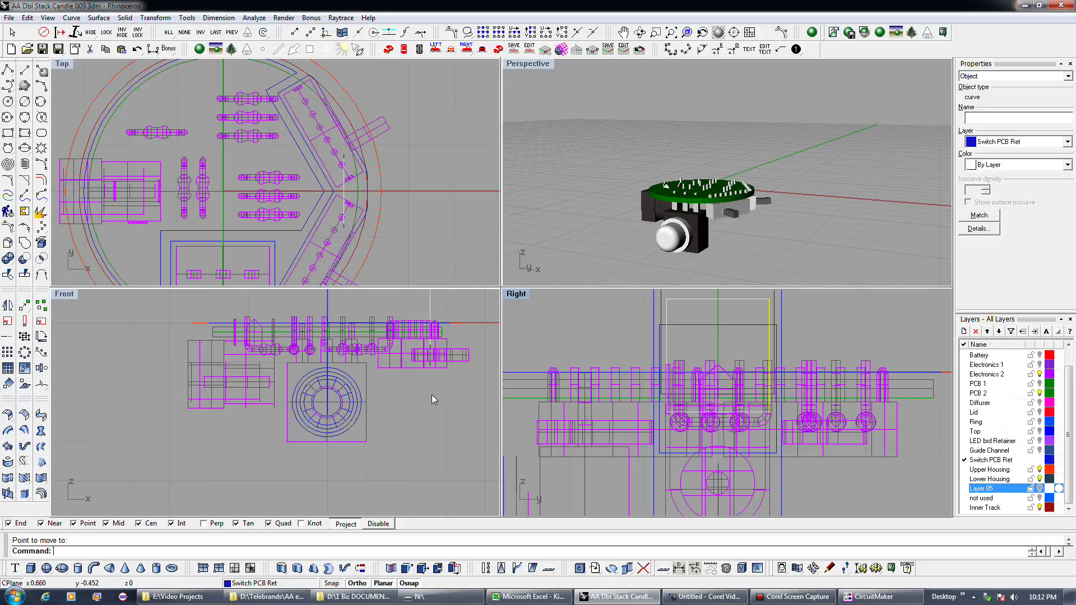
pyautogui.scroll(-4, 415, 175)
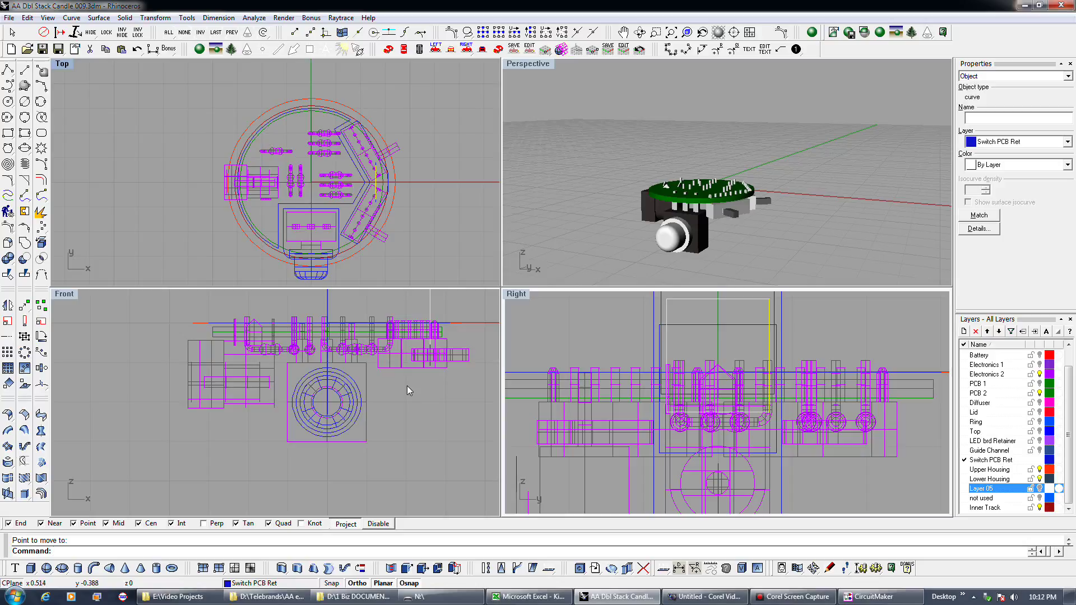
# Step: Extrude the outer Upper Housing circle straight down by -0.825 as a capped solid around the PCB assembly
pyautogui.click(355, 257)
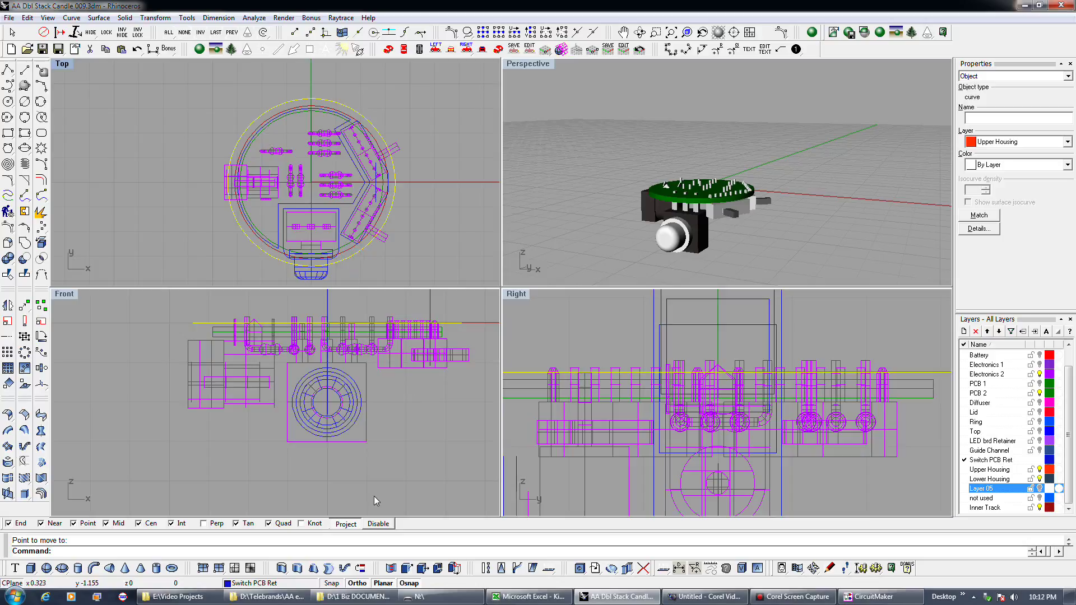
pyautogui.click(297, 567)
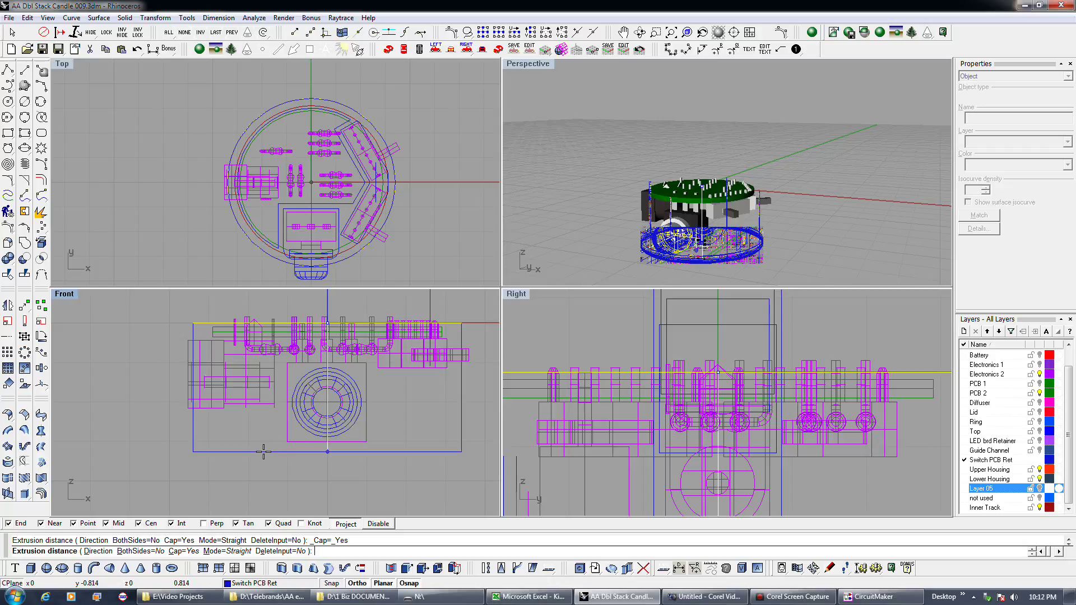
pyautogui.write('-.825')
pyautogui.press('Return')
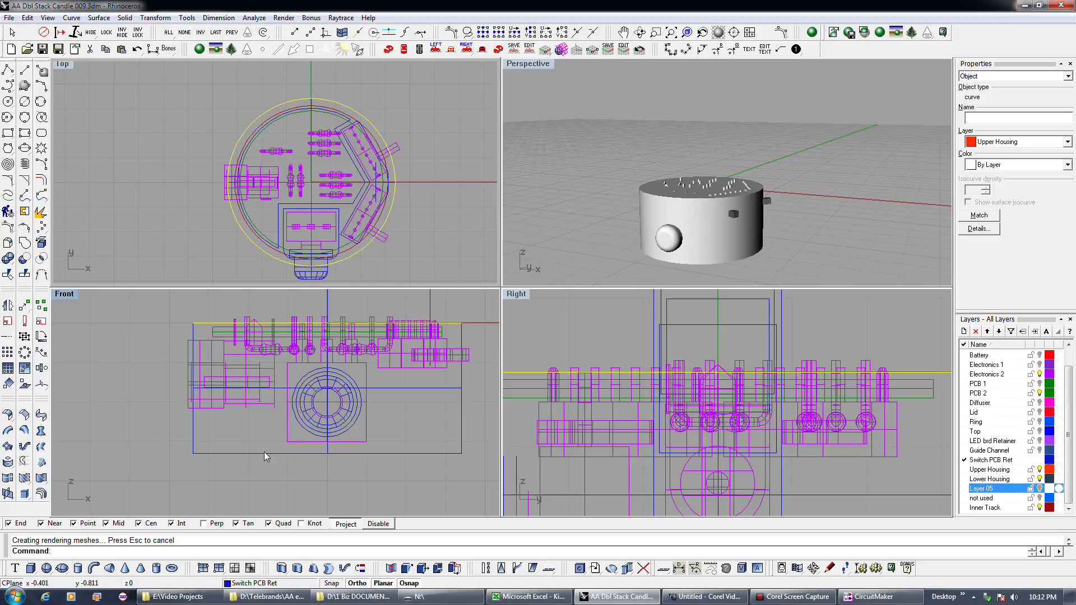
pyautogui.click(263, 453)
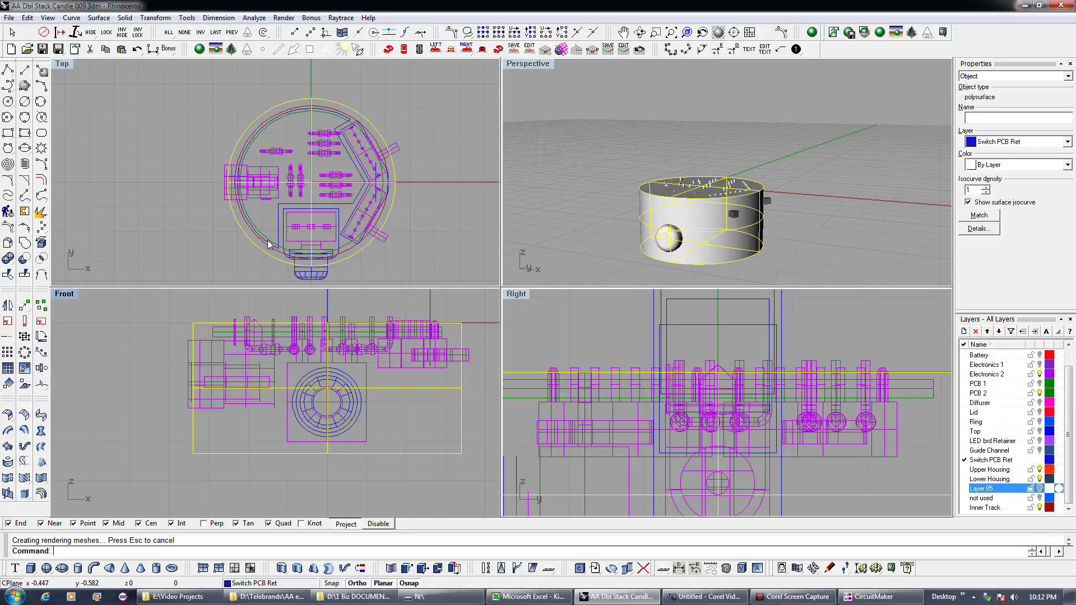
# Step: Draw a circle about 1.501 in diameter, concentric with the PCB, in the Top view
pyautogui.scroll(5, 267, 244)
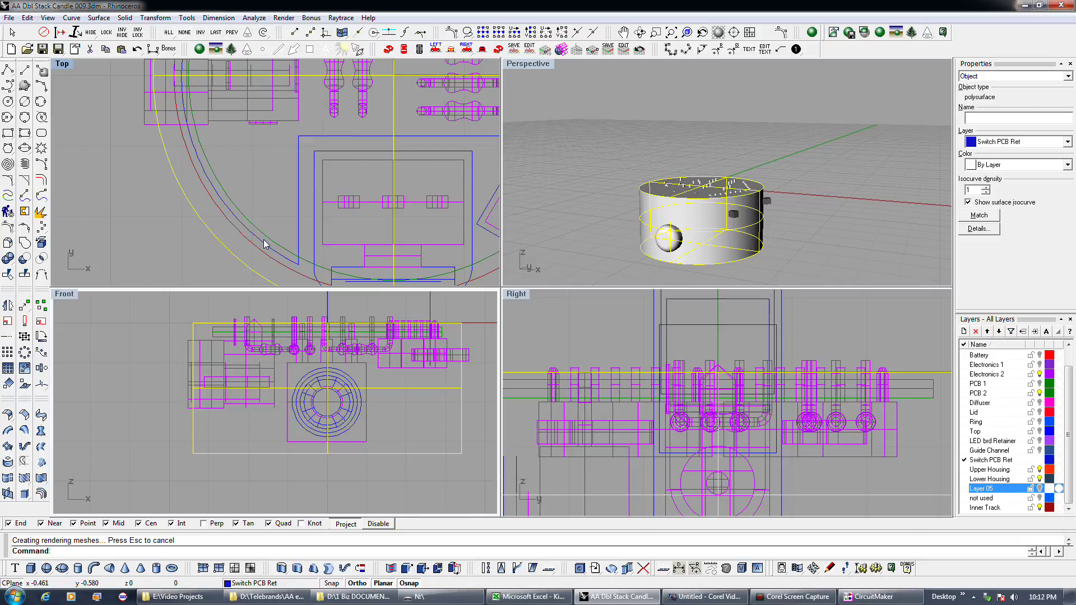
pyautogui.scroll(-3, 264, 244)
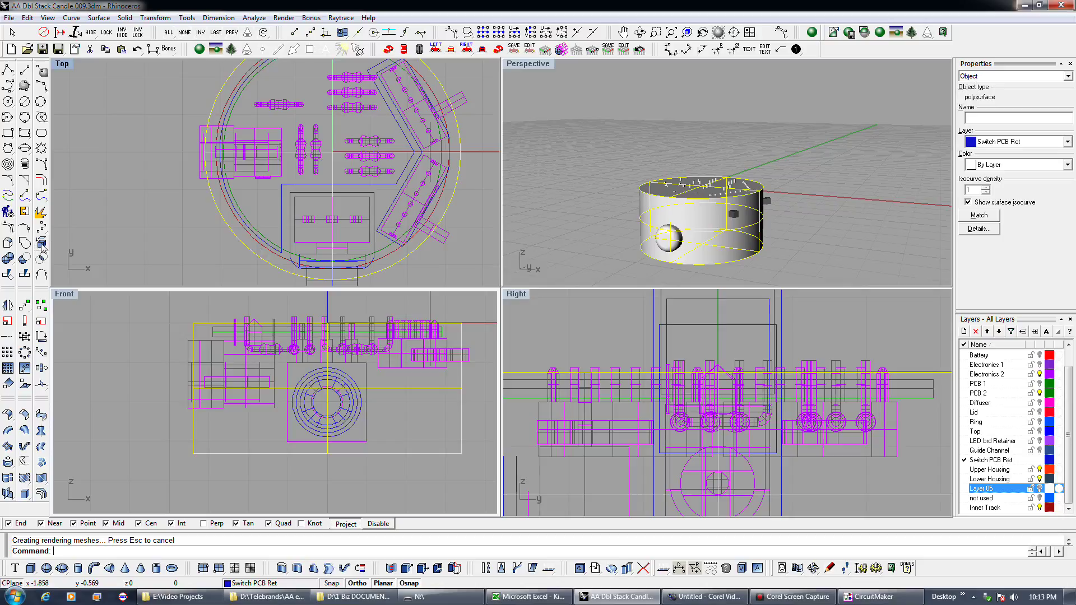
pyautogui.click(8, 102)
pyautogui.click(246, 217)
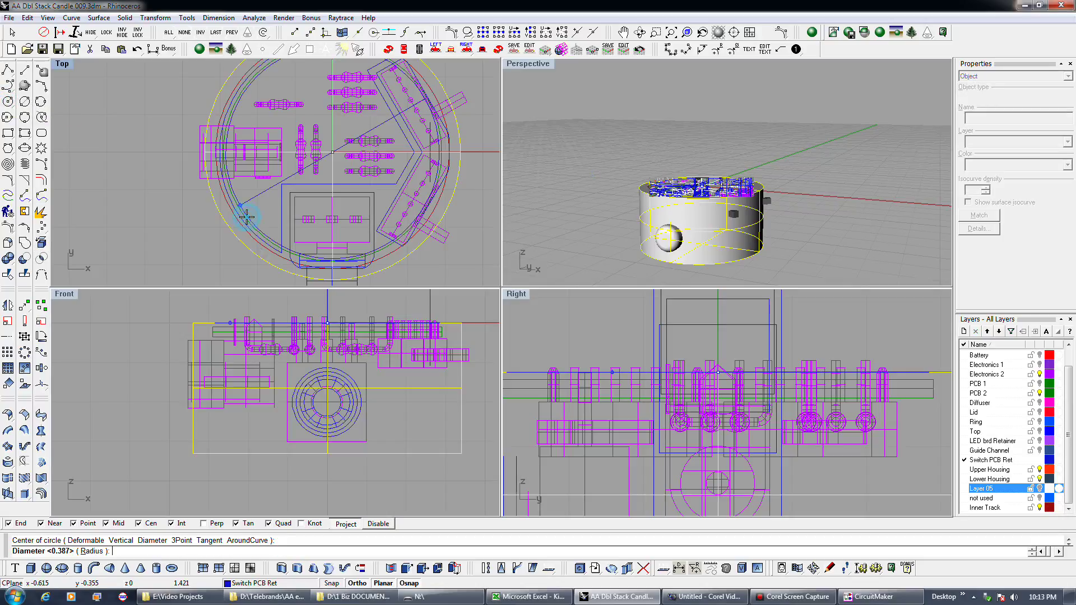
pyautogui.scroll(5, 245, 221)
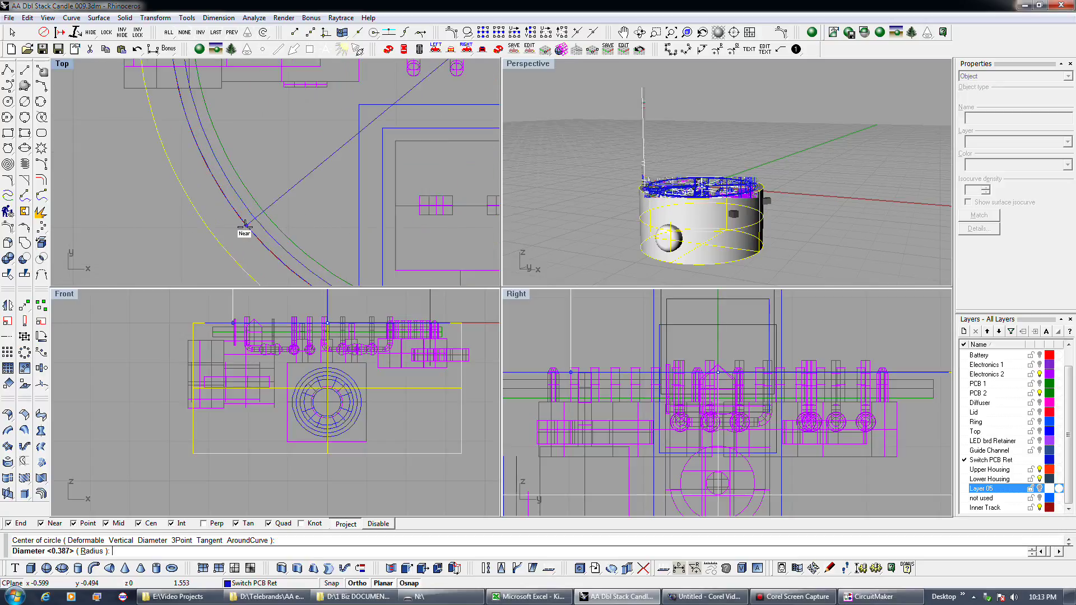
pyautogui.scroll(-4, 264, 224)
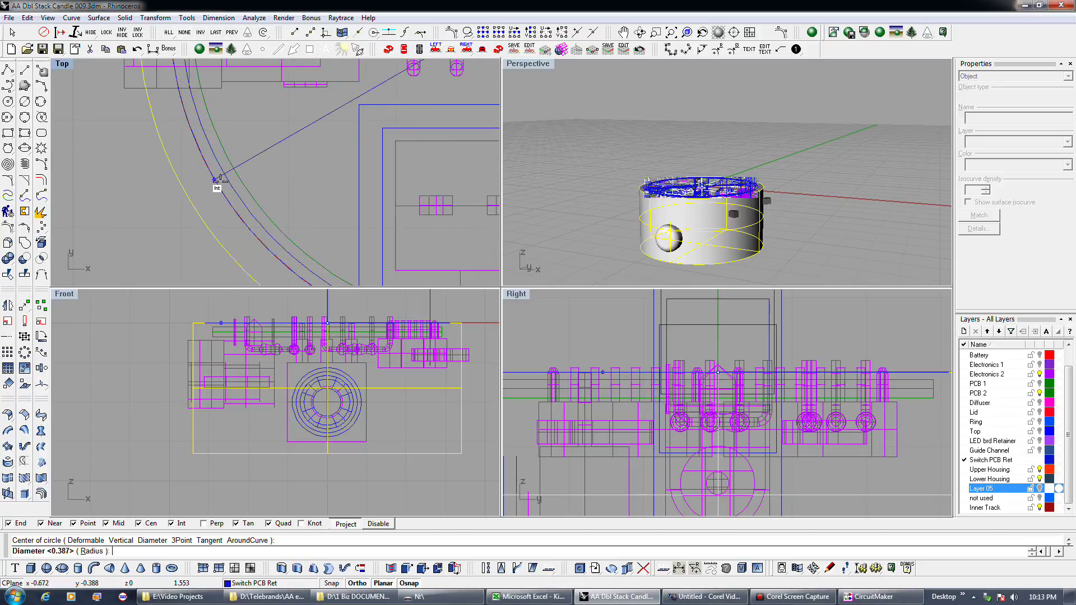
pyautogui.click(294, 245)
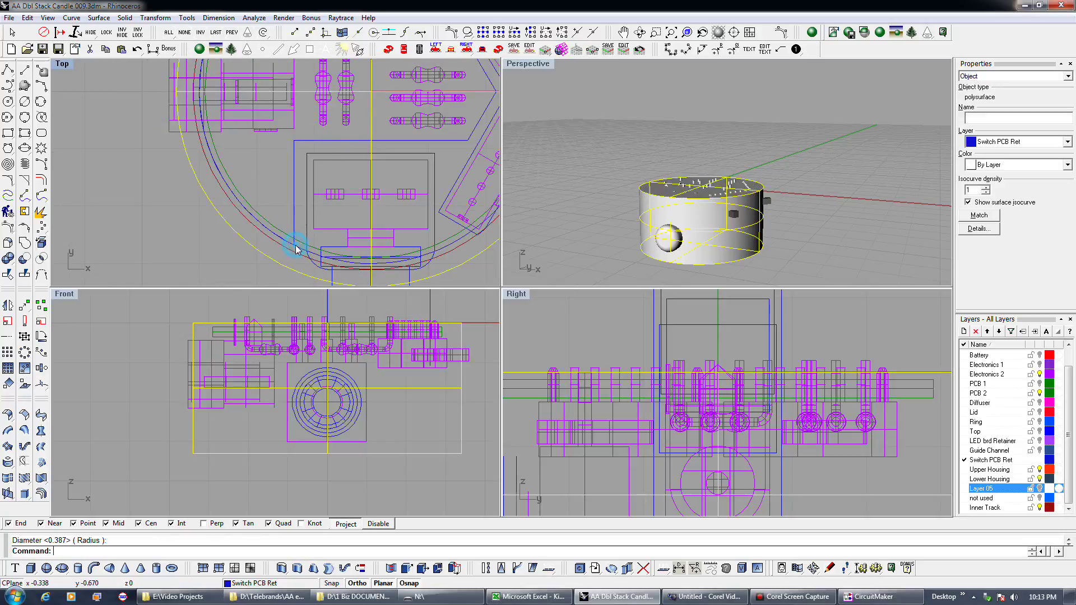
# Step: Draw a concentric circle about 1.362 in diameter inside the PCB's edge in the Top view
pyautogui.rightClick(286, 203)
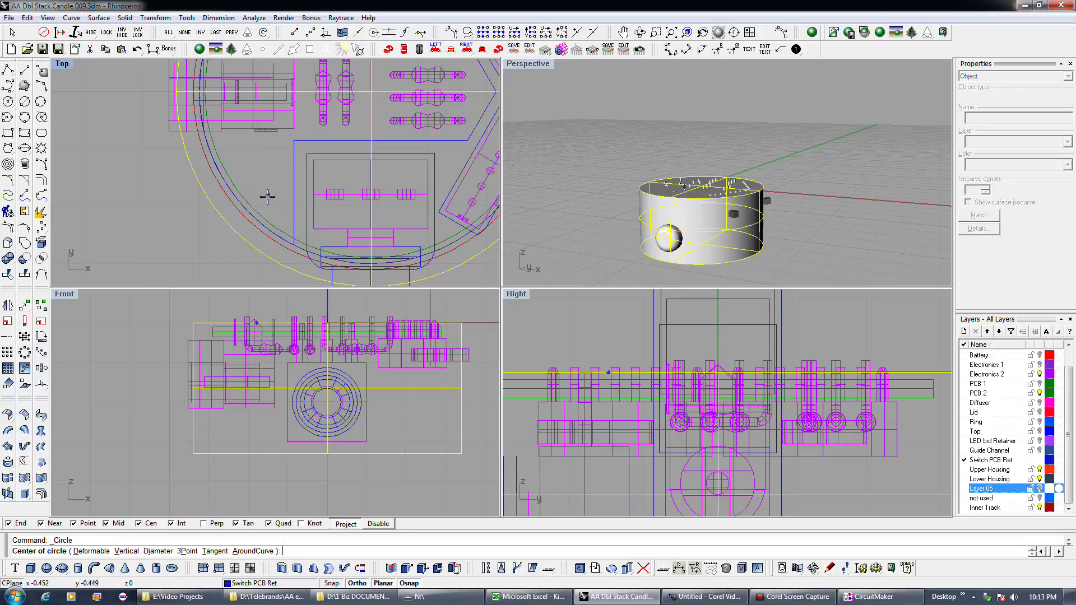
pyautogui.click(260, 212)
pyautogui.scroll(4, 258, 209)
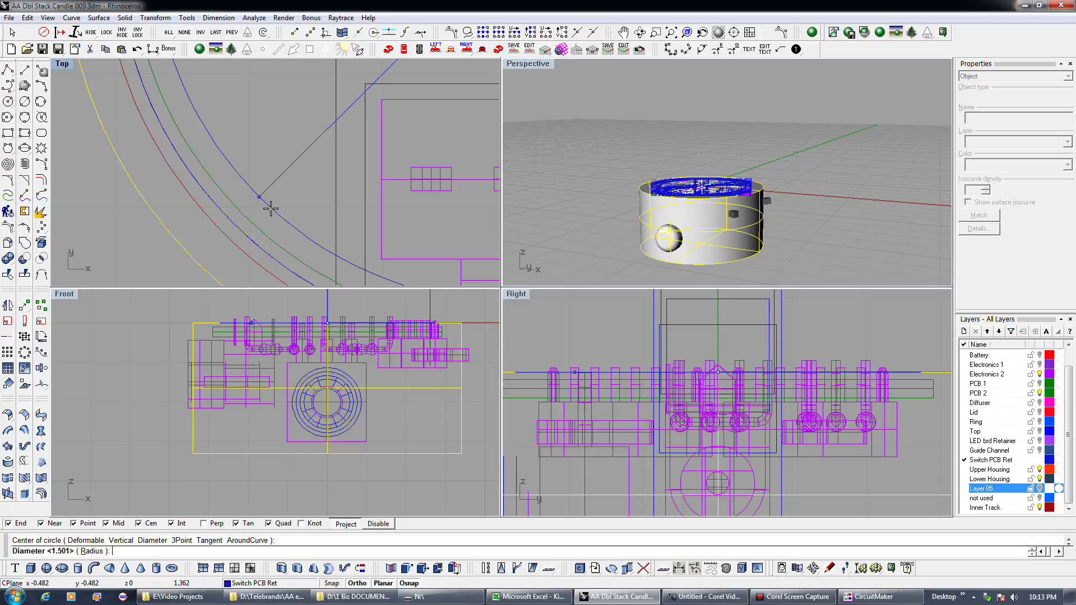
pyautogui.click(271, 209)
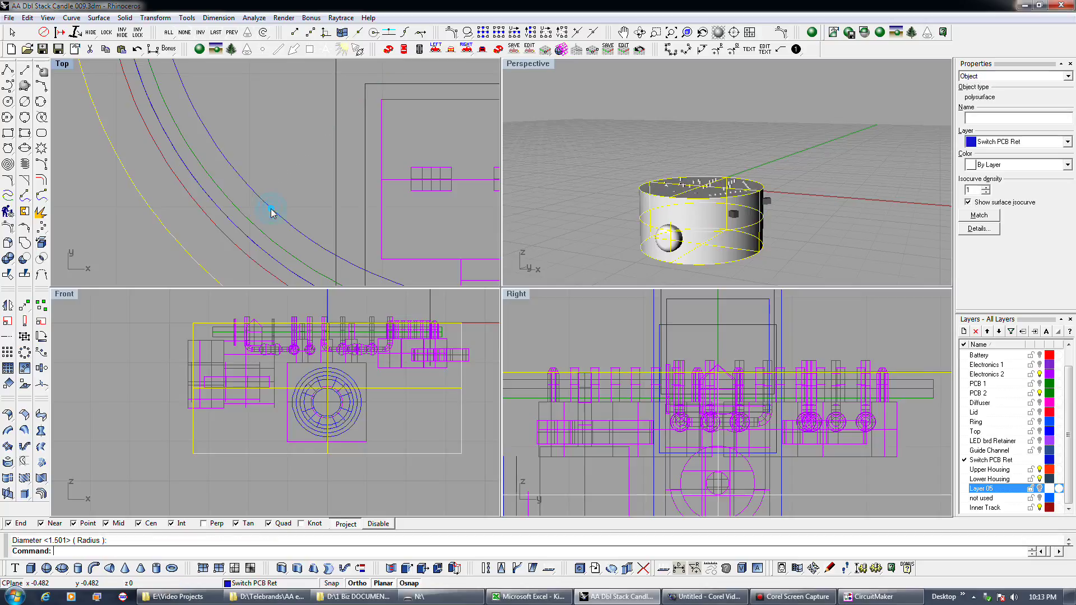
# Step: Draw a concentric circle about 1.408 in diameter inside the PCB's edge and delete the smaller 1.362 circle
pyautogui.scroll(-5, 272, 213)
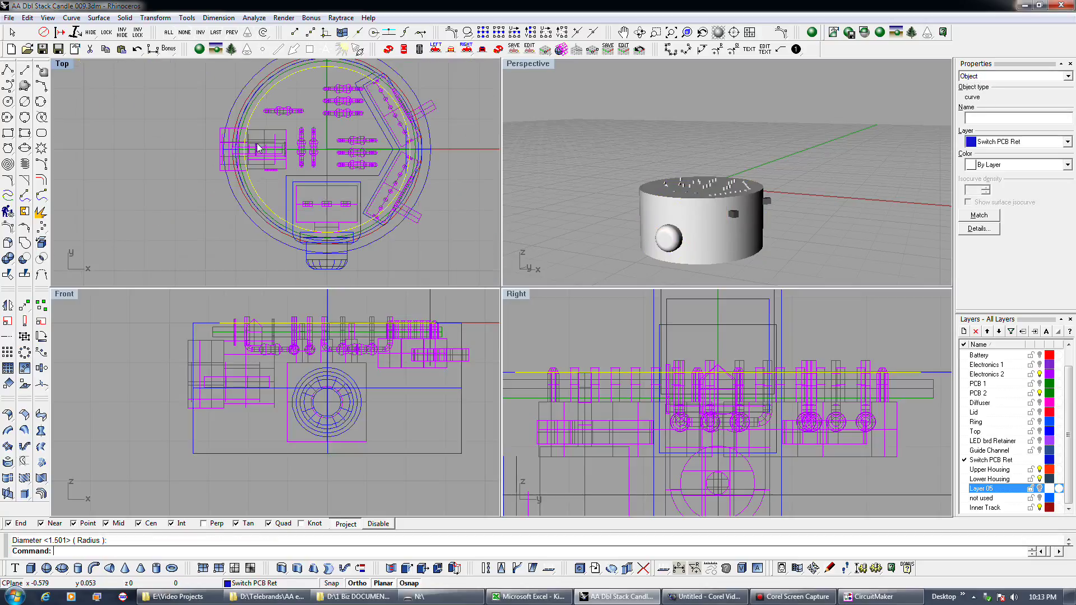
pyautogui.scroll(5, 255, 155)
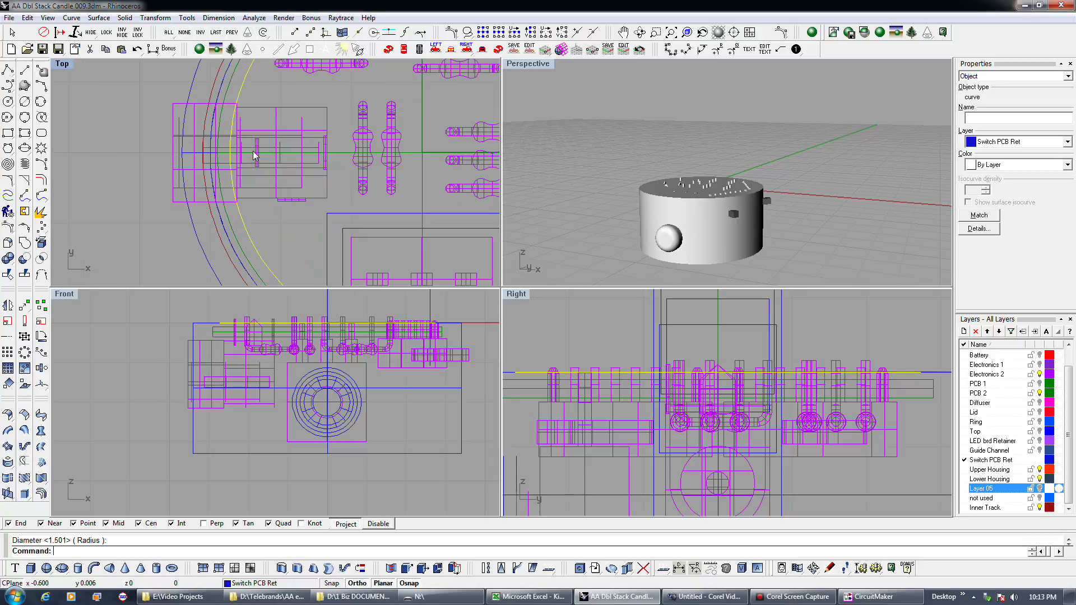
pyautogui.scroll(-4, 250, 163)
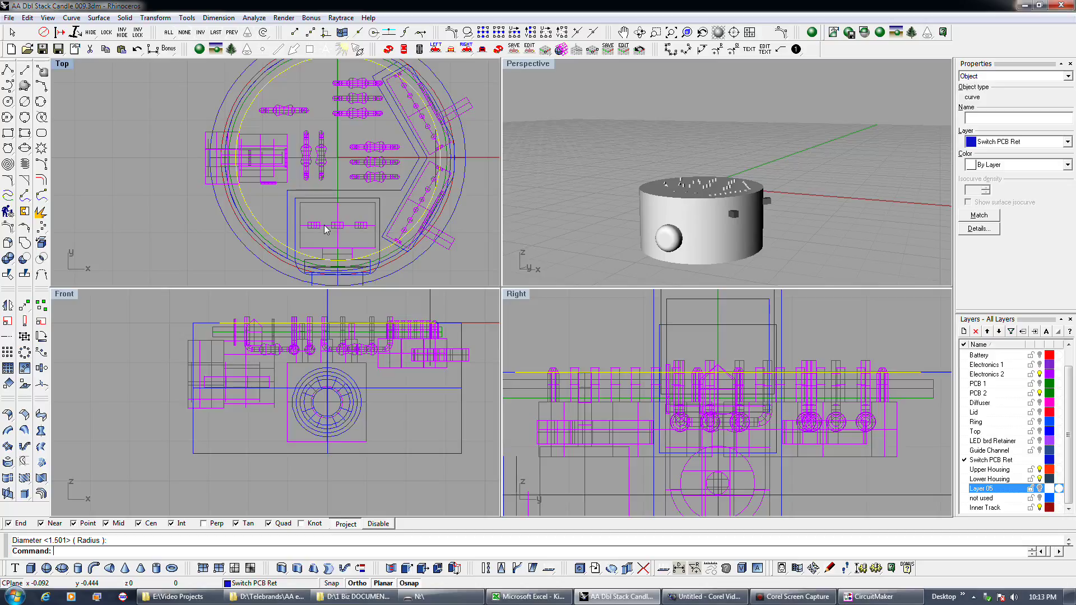
pyautogui.scroll(2, 281, 246)
pyautogui.press('Return')
pyautogui.click(270, 237)
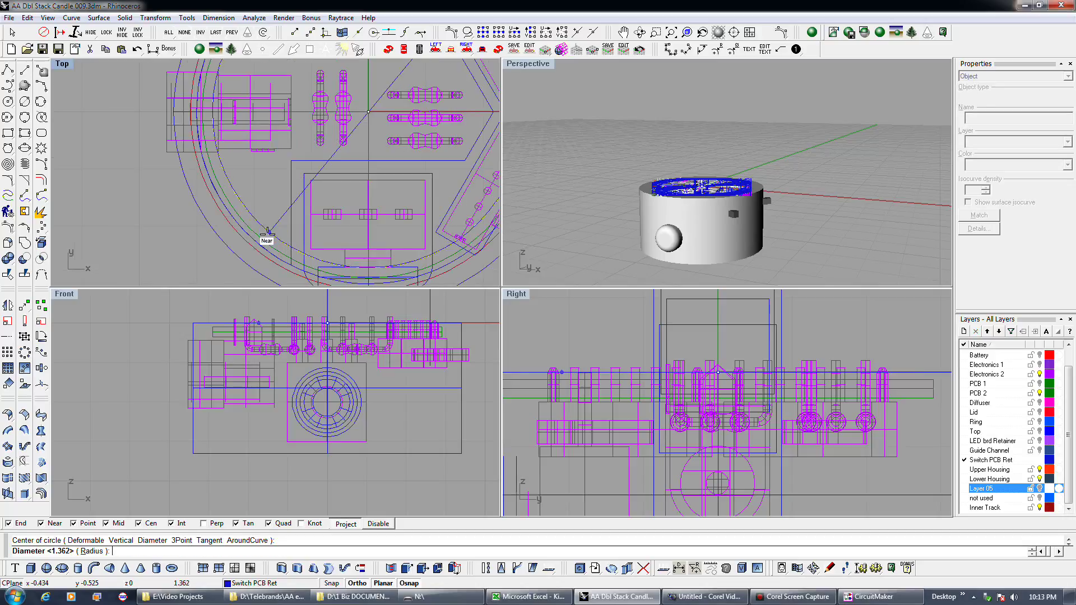
pyautogui.scroll(3, 269, 235)
pyautogui.scroll(-5, 252, 238)
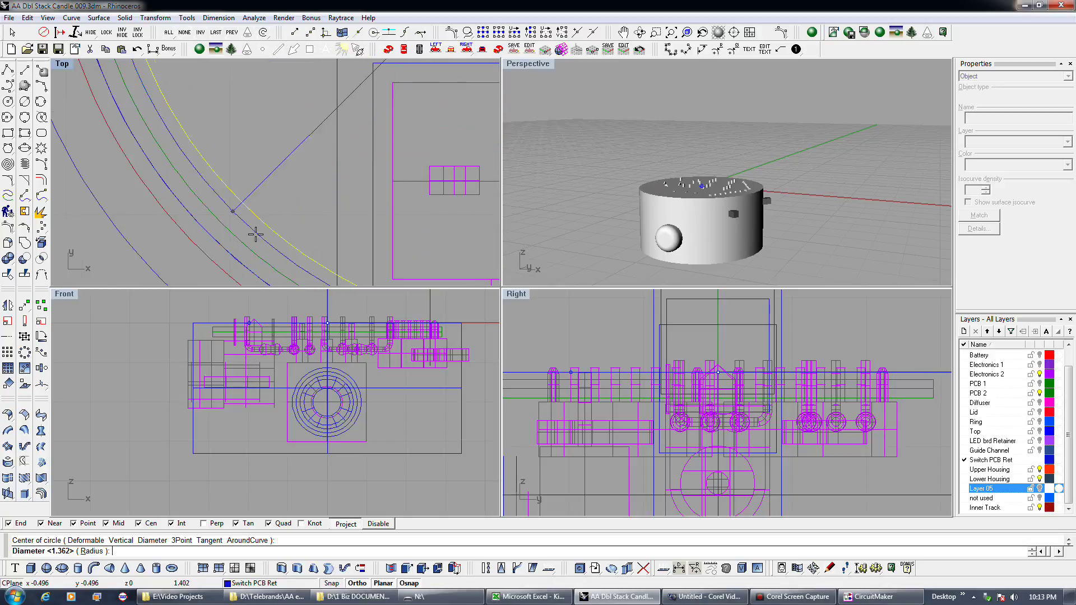
pyautogui.scroll(5, 365, 235)
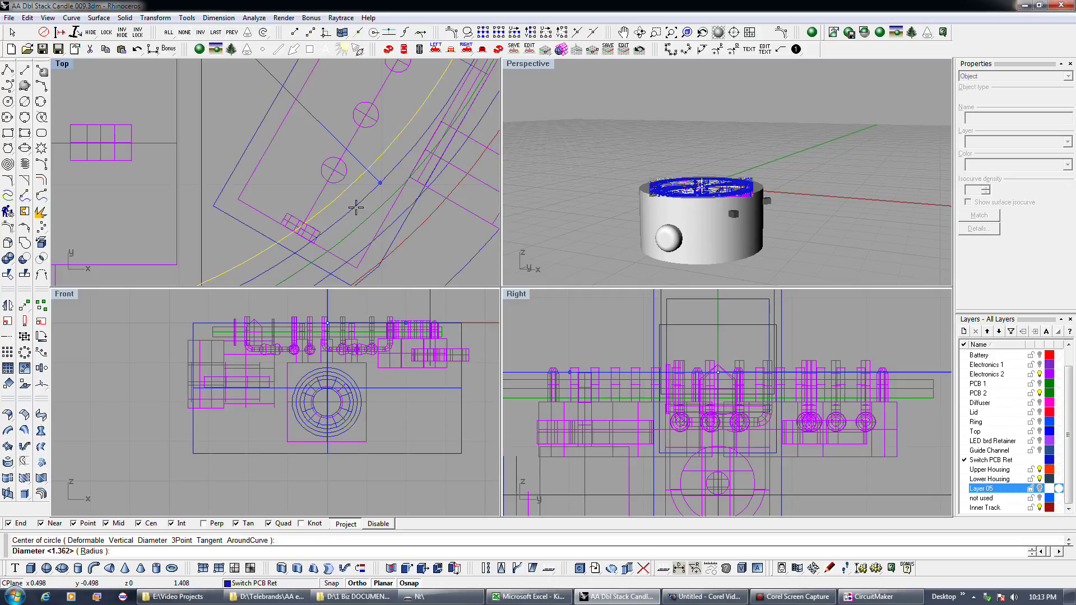
pyautogui.click(356, 208)
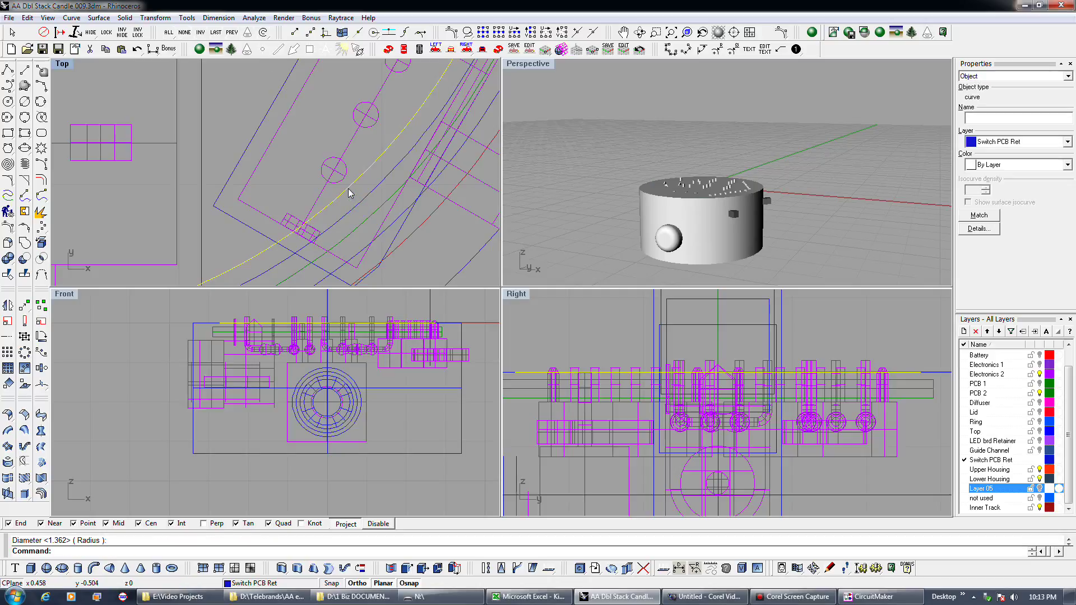
pyautogui.press('Delete')
# Step: Examine where the notched component outline runs relative to the inner circle around the PCB in the Top view
pyautogui.click(360, 197)
pyautogui.scroll(-6, 359, 199)
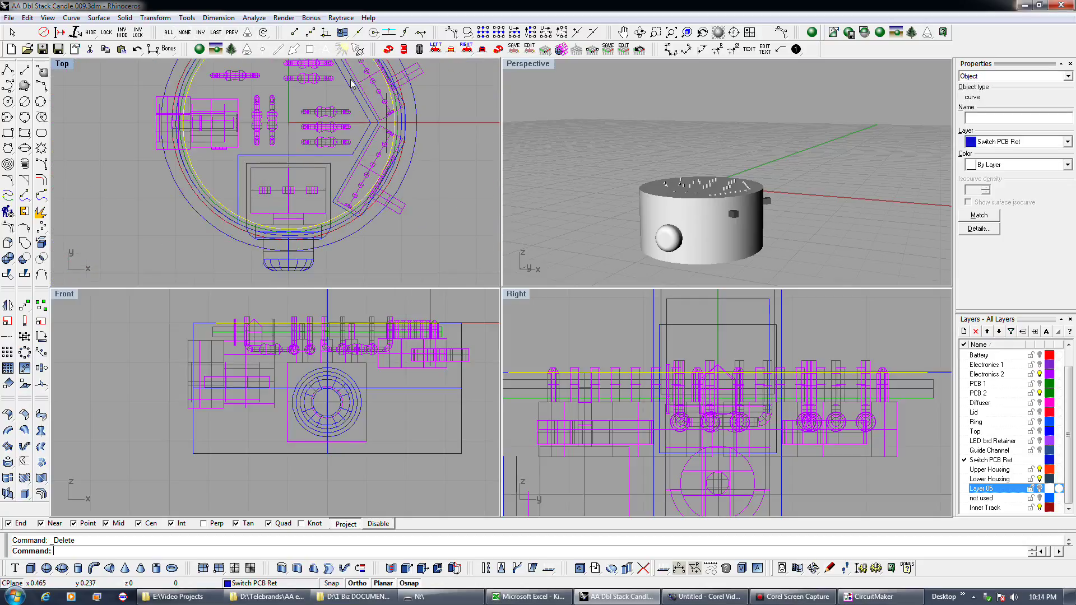
pyautogui.click(359, 145)
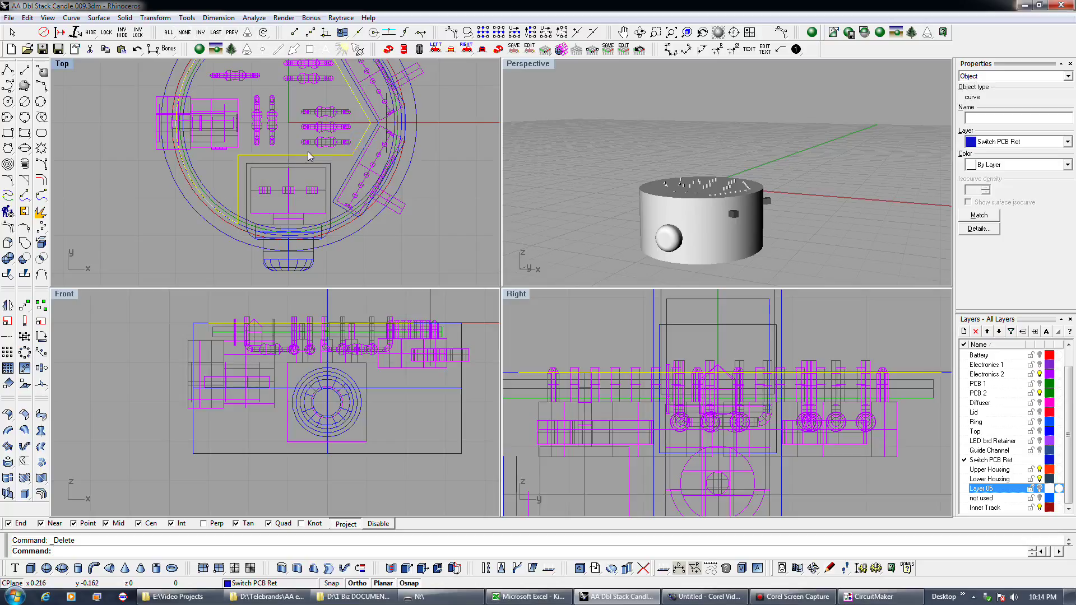
pyautogui.scroll(4, 230, 219)
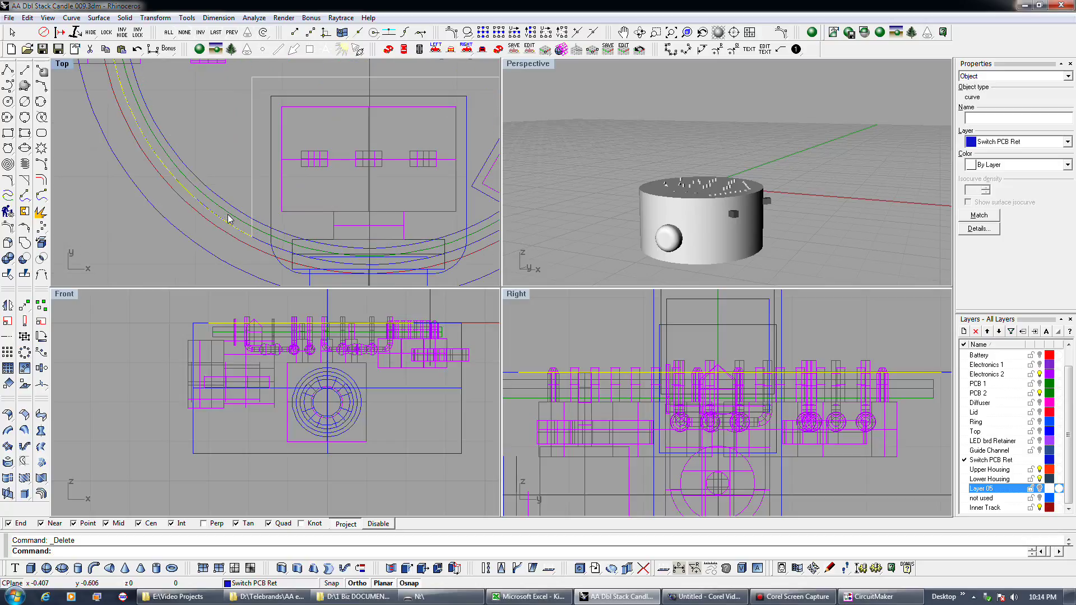
pyautogui.scroll(-2, 229, 218)
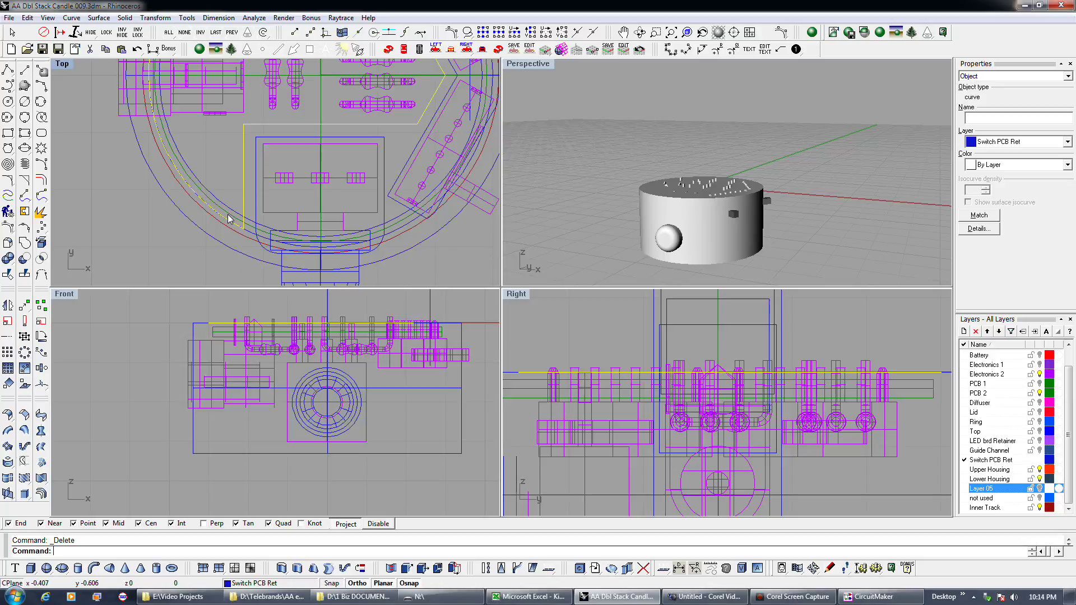
pyautogui.moveTo(183, 146); pyautogui.dragTo(174, 244, button='right')
pyautogui.scroll(-2, 487, 175)
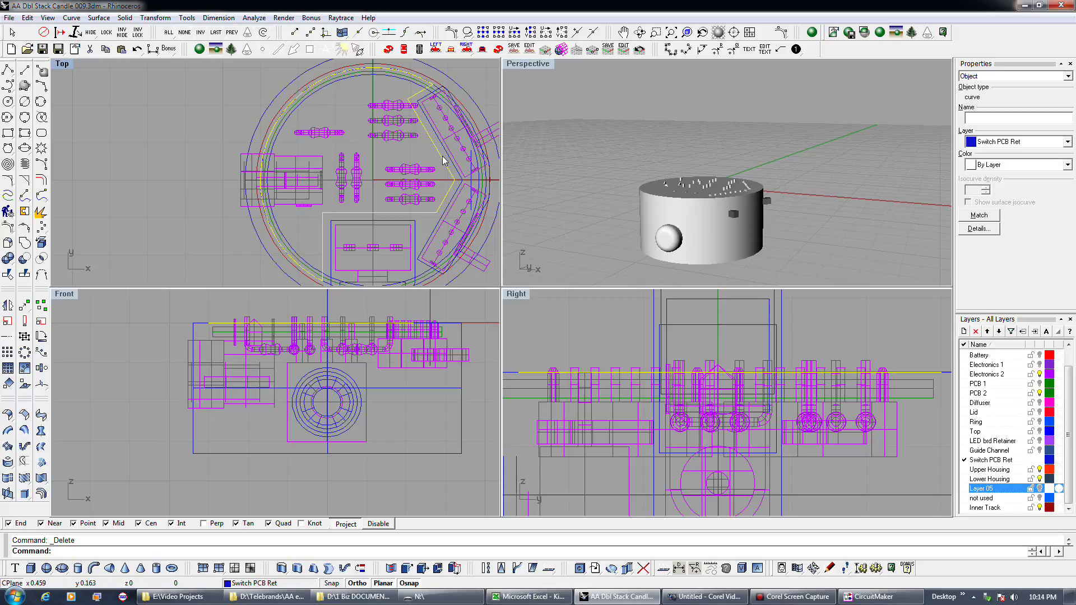
pyautogui.hotkey('ctrl', 'z')
pyautogui.press('Delete')
pyautogui.click(335, 88)
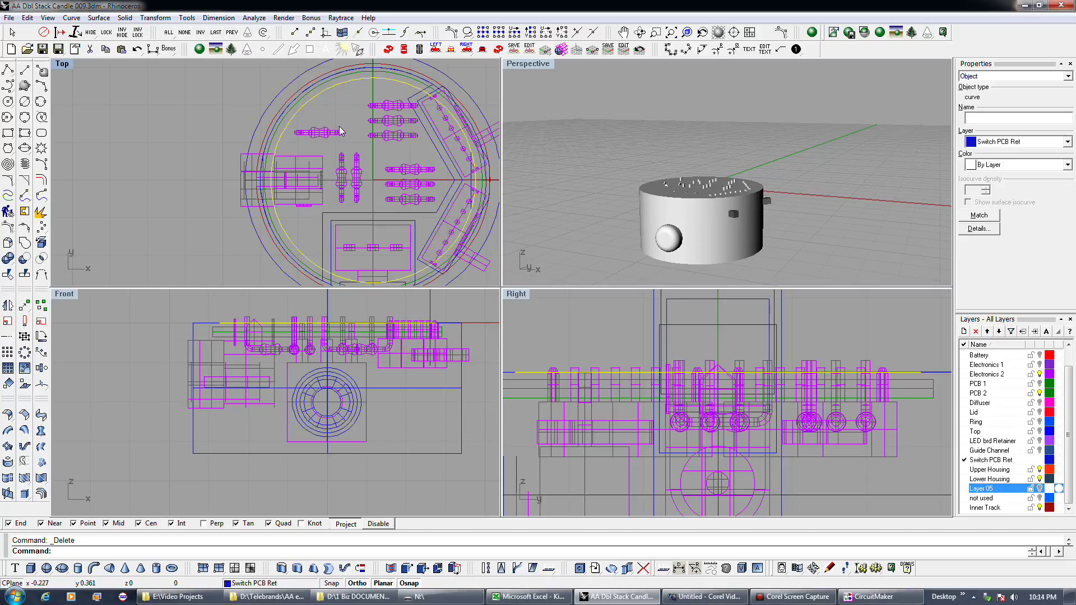
pyautogui.scroll(4, 428, 93)
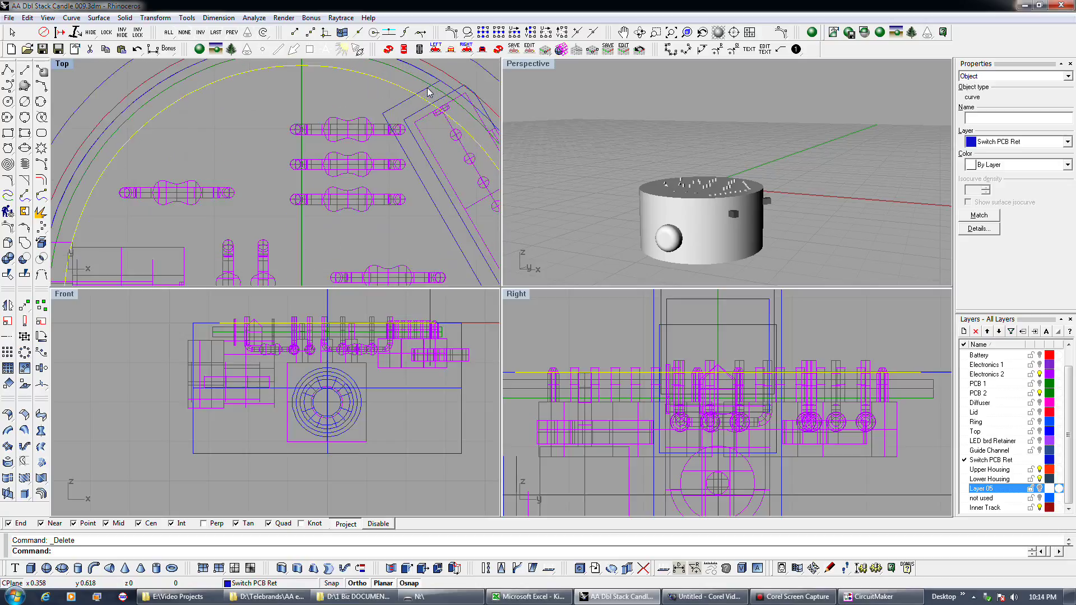
# Step: Break the notched outline curve along its short edge beside the upper angled switch, opening a small gap near the inner circle
pyautogui.click(428, 89)
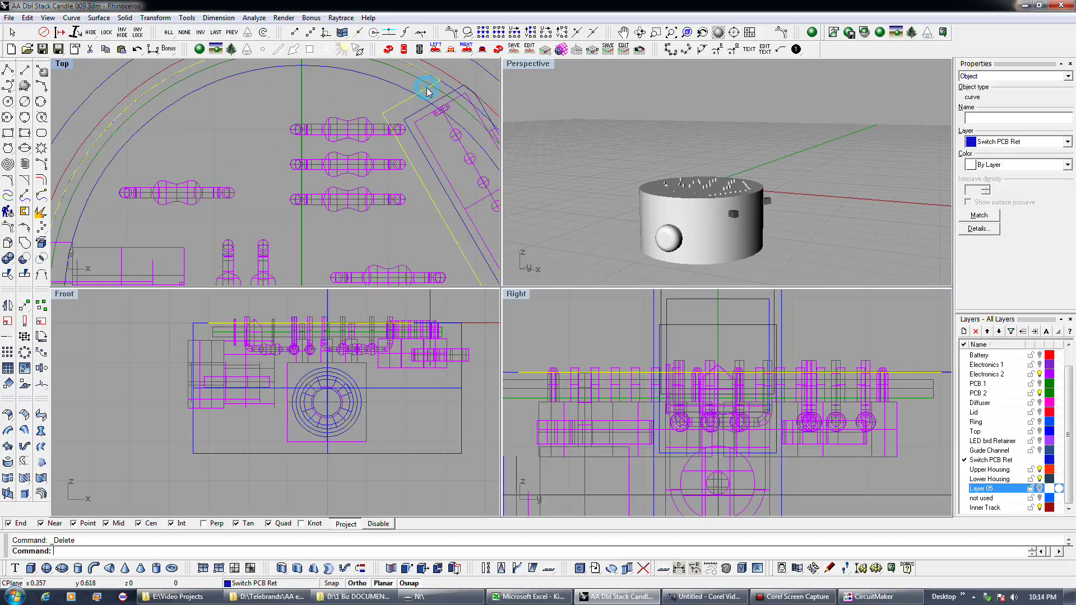
pyautogui.click(42, 275)
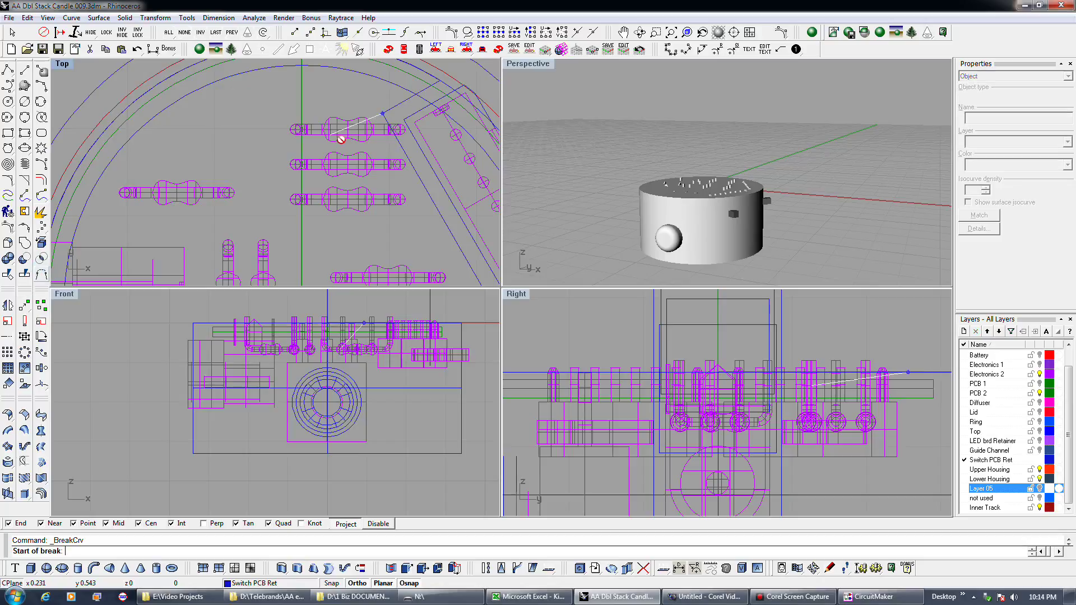
pyautogui.click(419, 96)
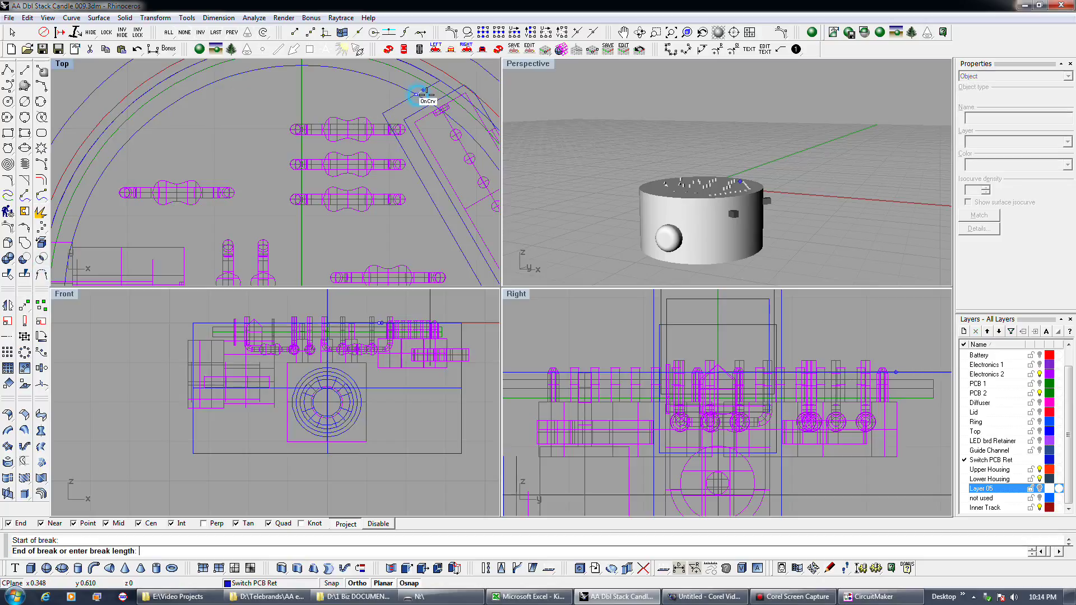
pyautogui.click(430, 93)
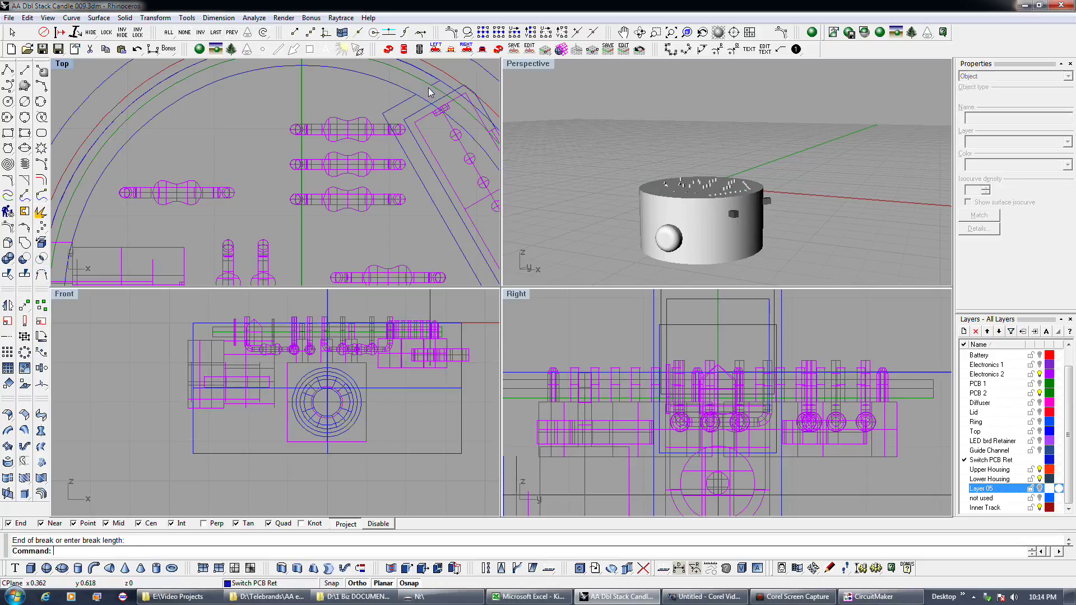
pyautogui.click(427, 90)
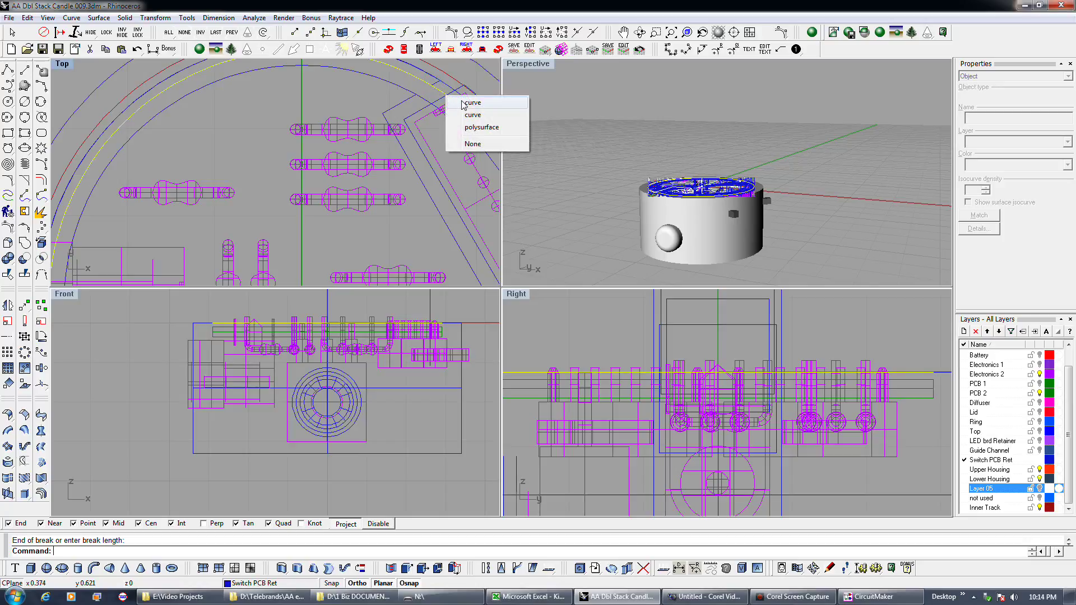
pyautogui.click(456, 103)
pyautogui.click(437, 84)
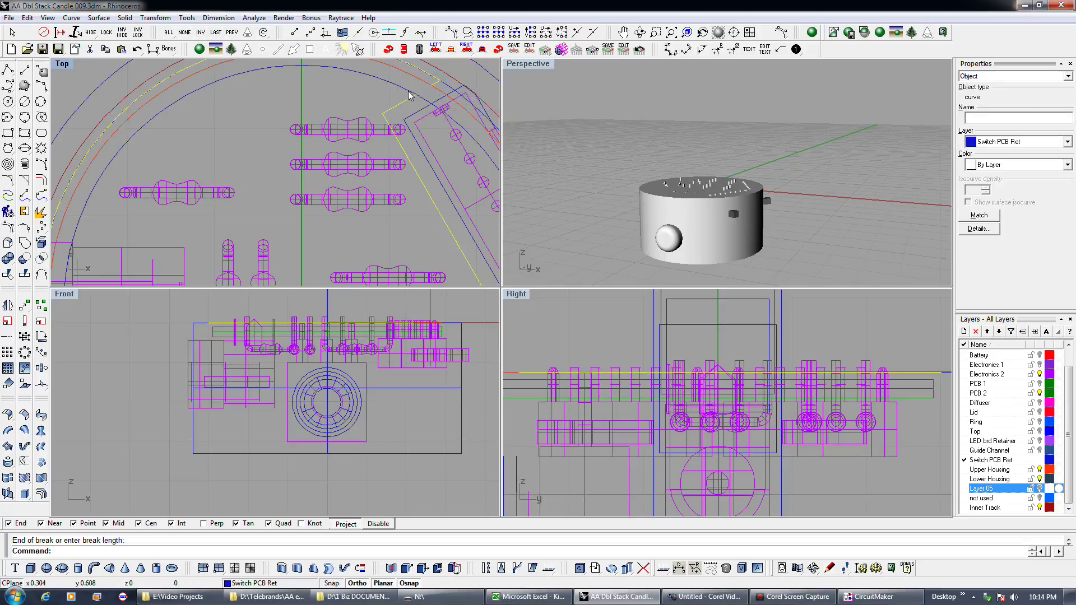
# Step: Break the notched outline's long straight edge beside the knob component near the inner circle and delete the leftover end piece
pyautogui.scroll(-6, 415, 98)
pyautogui.scroll(6, 397, 166)
pyautogui.rightClick(322, 176)
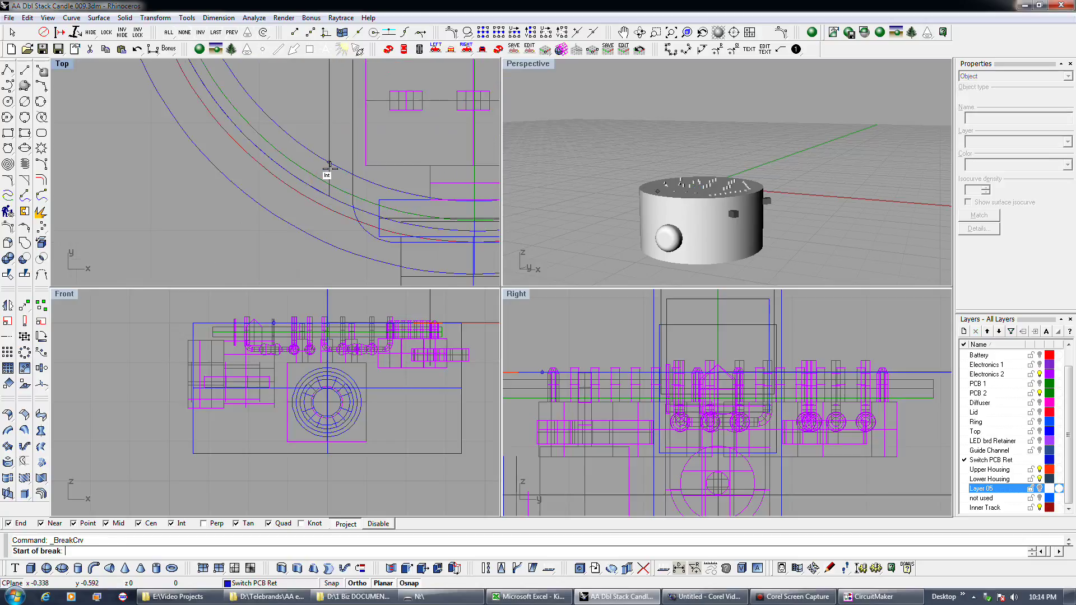
pyautogui.click(329, 139)
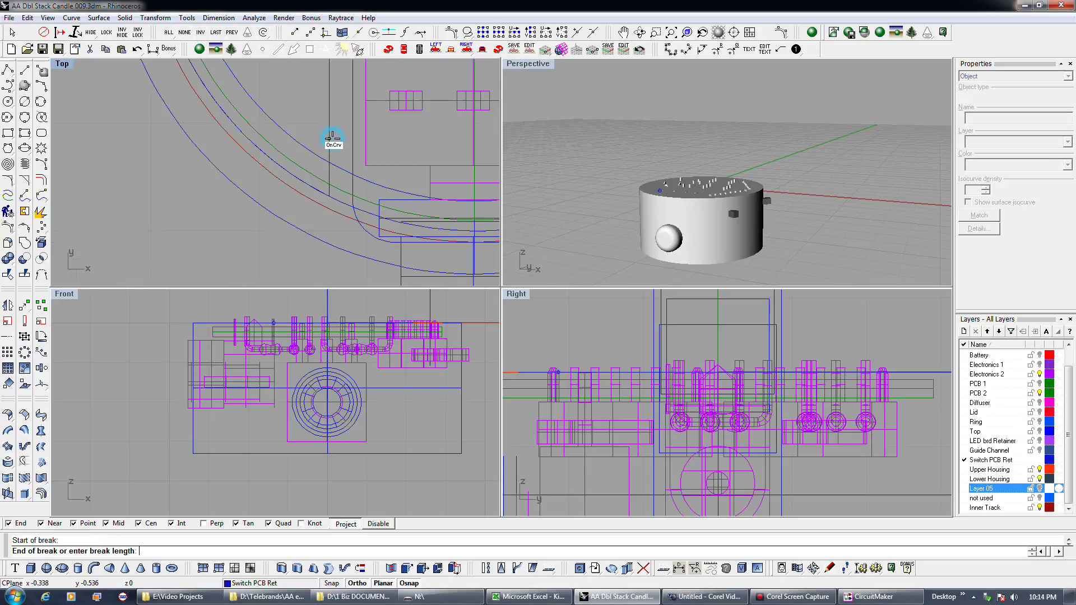
pyautogui.click(331, 182)
pyautogui.click(329, 197)
pyautogui.press('Delete')
# Step: Break the inner circle where it passes the shortened outline edge beside the knob component, opening a small gap
pyautogui.scroll(-3, 332, 205)
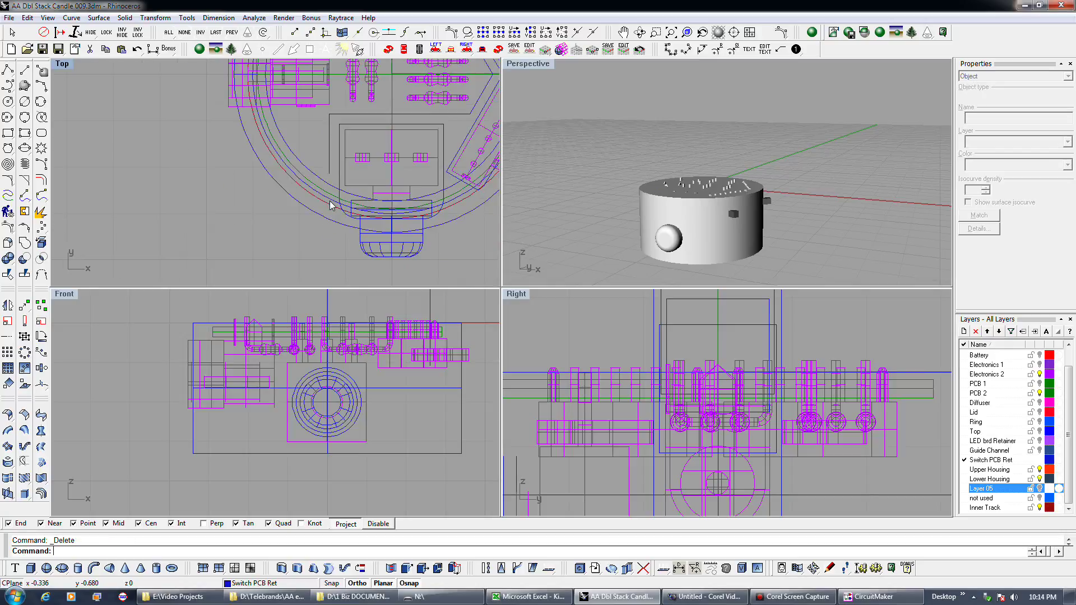
pyautogui.click(330, 186)
pyautogui.rightClick(330, 185)
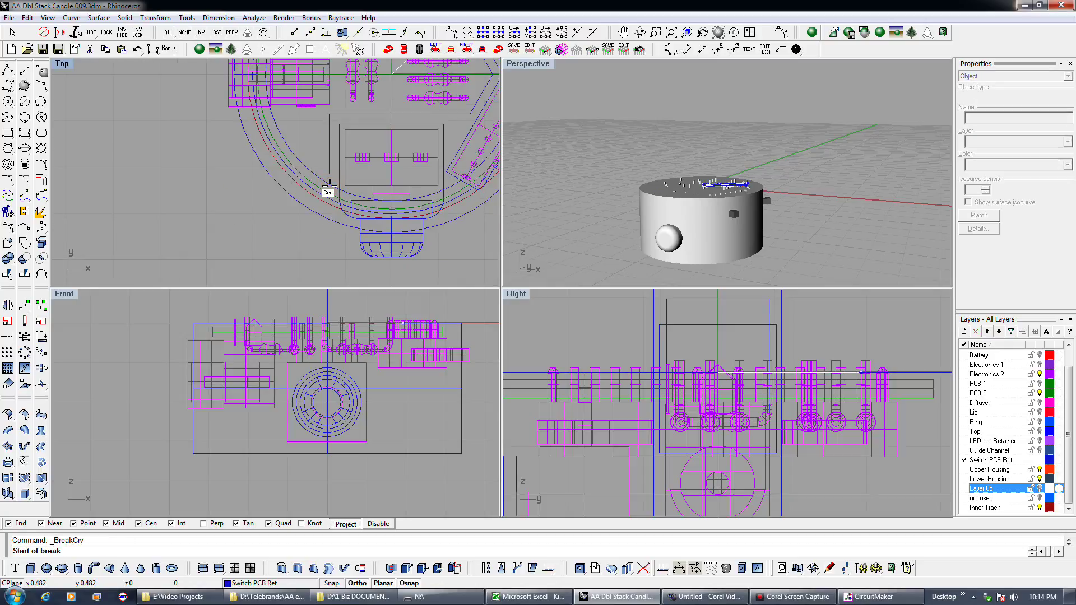
pyautogui.scroll(4, 329, 186)
pyautogui.click(337, 185)
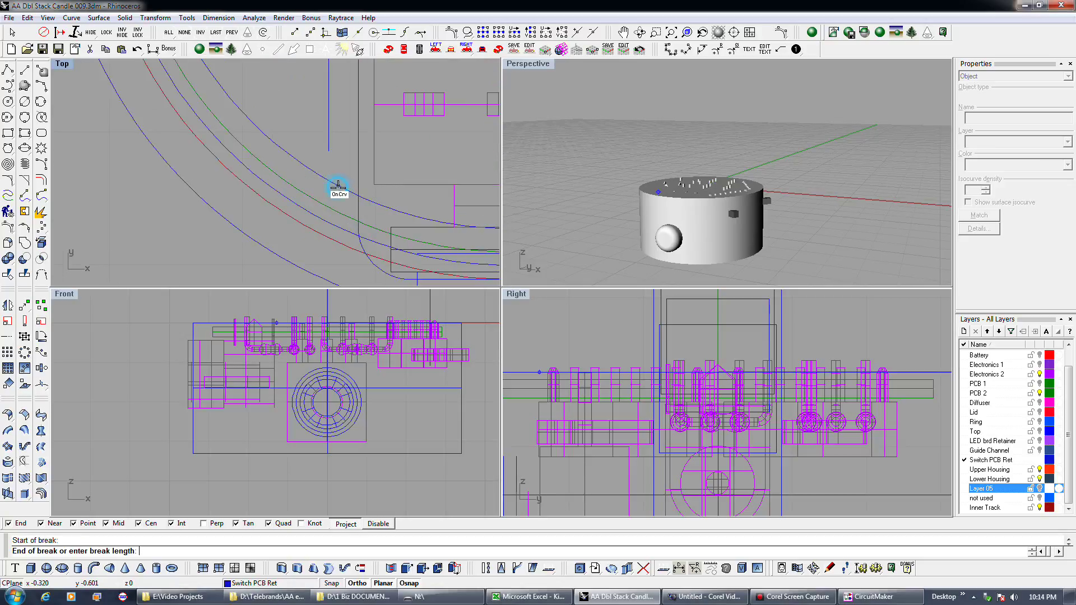
pyautogui.click(355, 200)
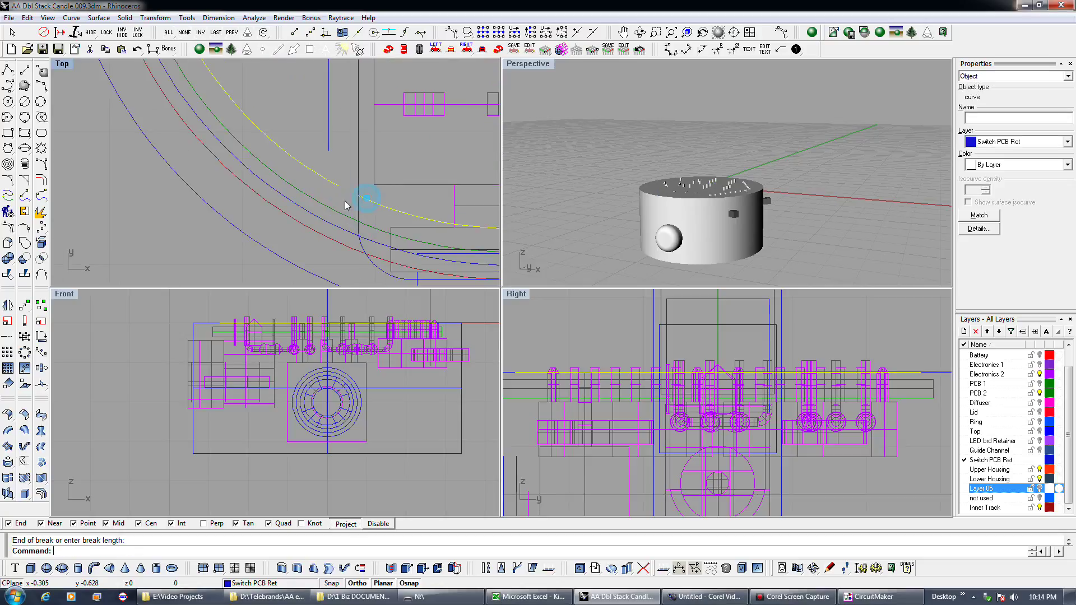
# Step: Chamfer both pairs of open ends of the inner circle and notched outline with distances 0,0 and Join=Yes to form one profile
pyautogui.scroll(-4, 355, 200)
pyautogui.click(21, 180)
pyautogui.click(342, 178)
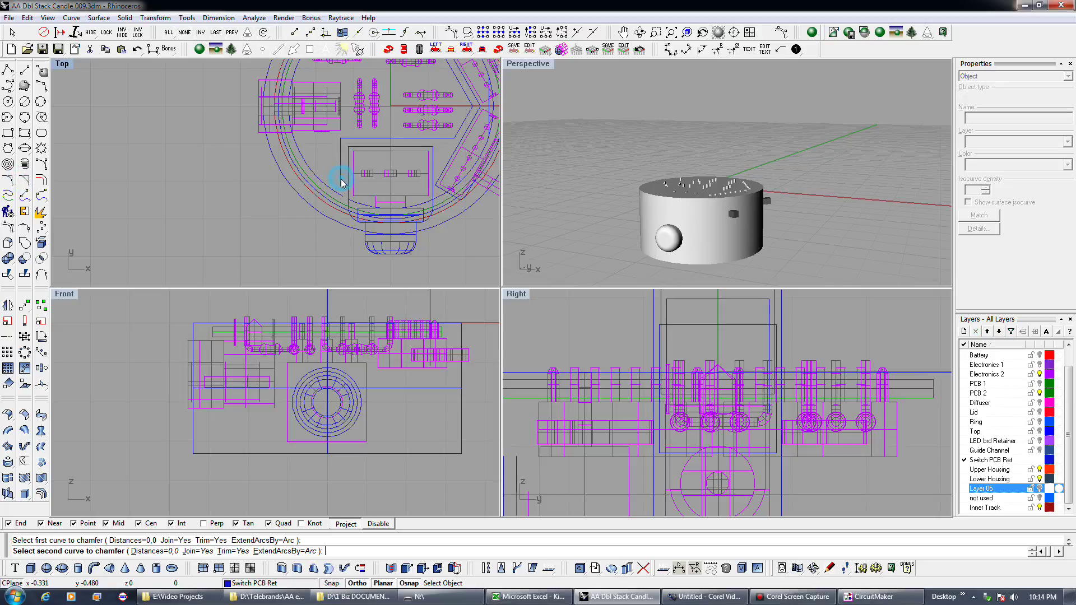
pyautogui.click(332, 187)
pyautogui.rightClick(365, 163)
pyautogui.moveTo(365, 163); pyautogui.dragTo(336, 294, button='right')
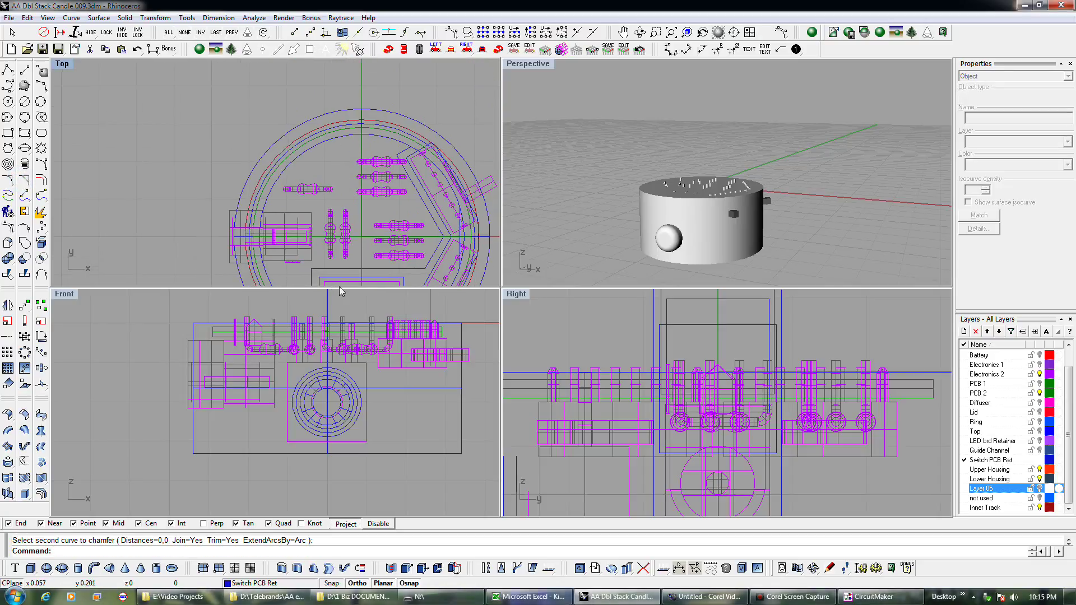
pyautogui.rightClick(397, 144)
pyautogui.click(397, 144)
pyautogui.click(401, 150)
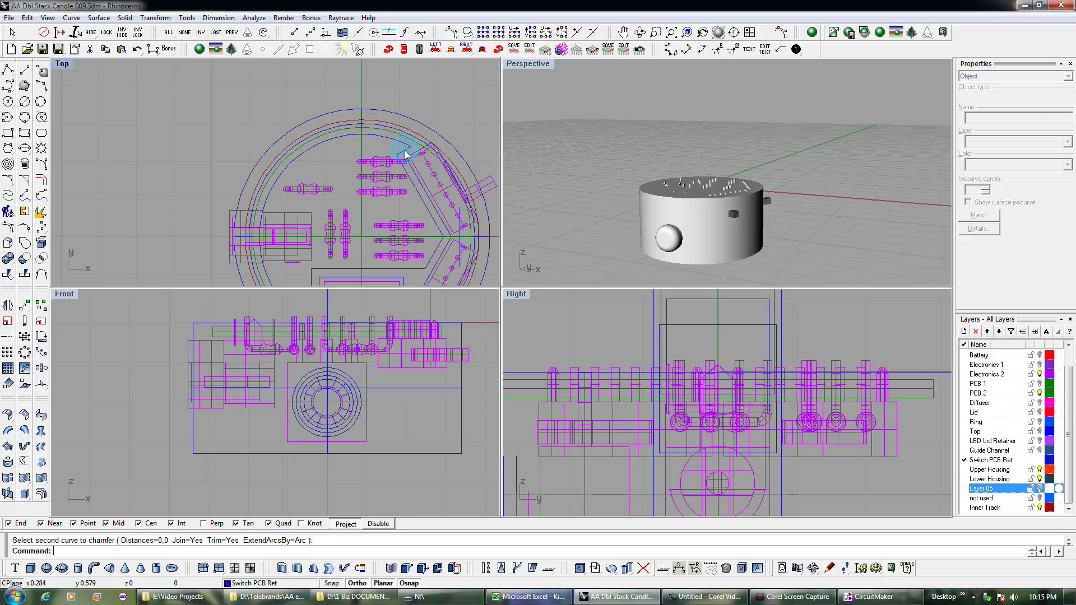
pyautogui.click(369, 139)
pyautogui.scroll(1, 367, 138)
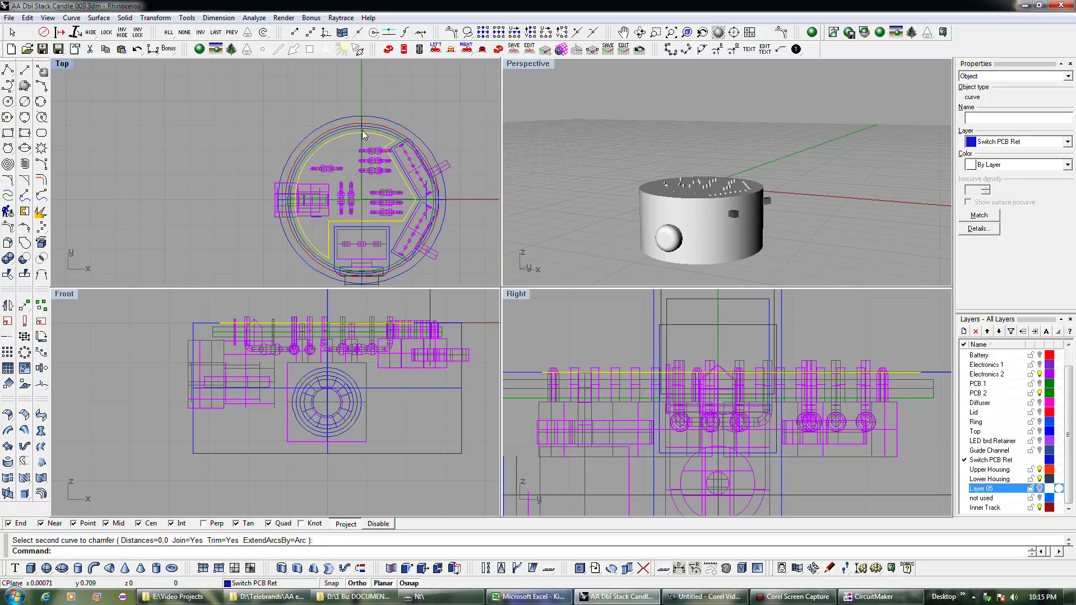
# Step: Select the clearance circle just outside the PCB's edge and raise it about 0.2 in above the housing in the Front view
pyautogui.scroll(2, 337, 149)
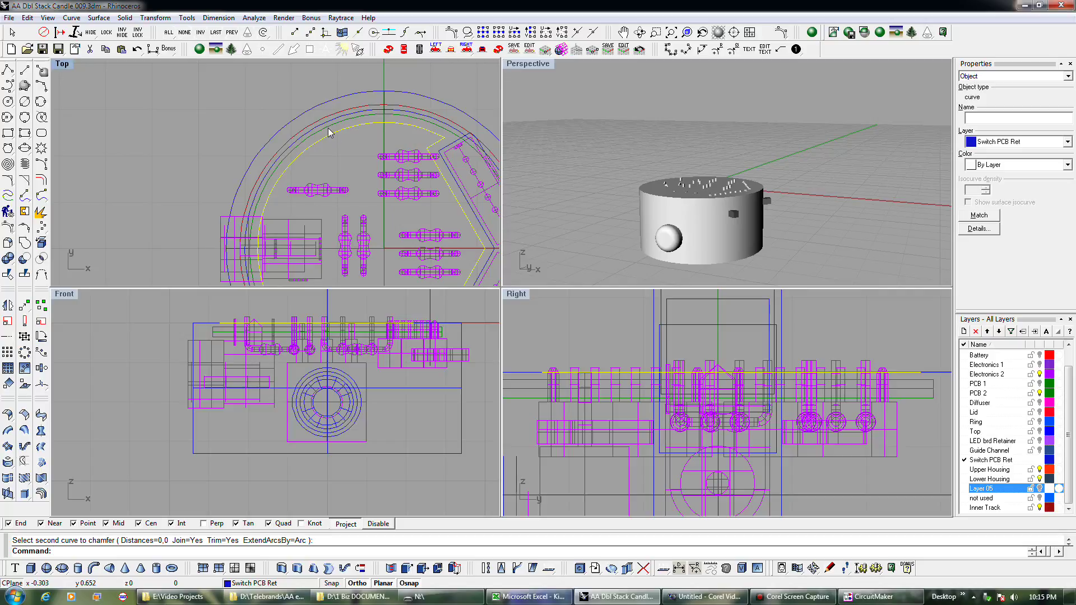
pyautogui.click(320, 130)
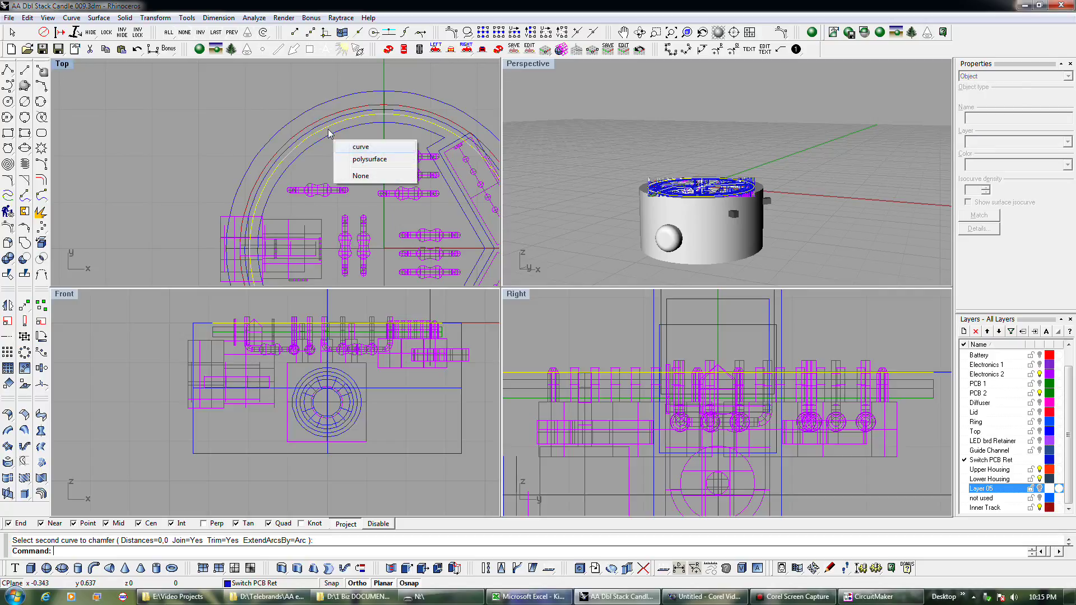
pyautogui.click(327, 130)
pyautogui.click(326, 130)
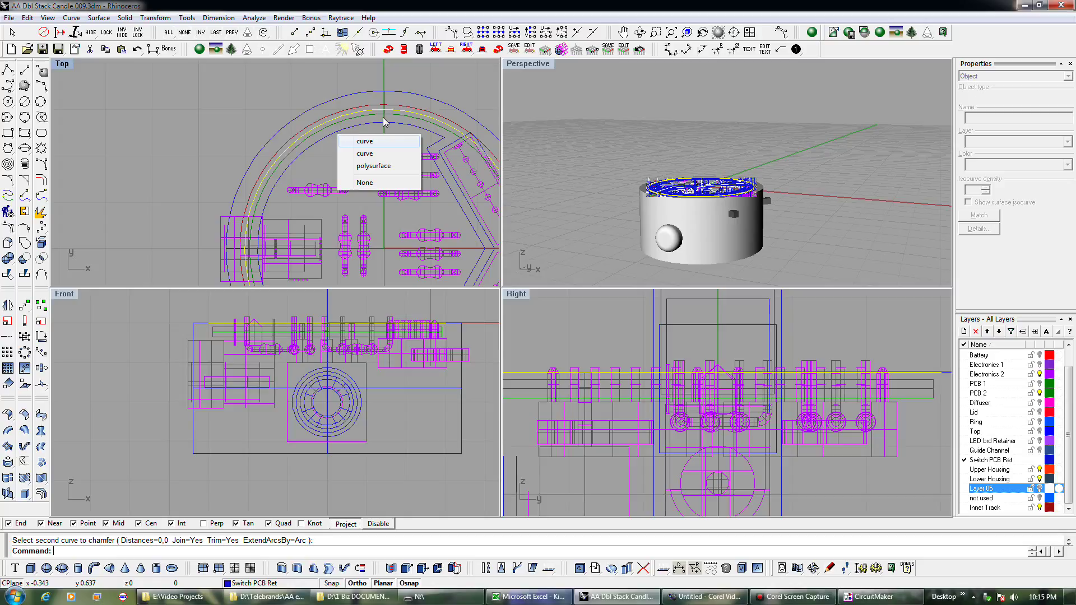
pyautogui.click(365, 142)
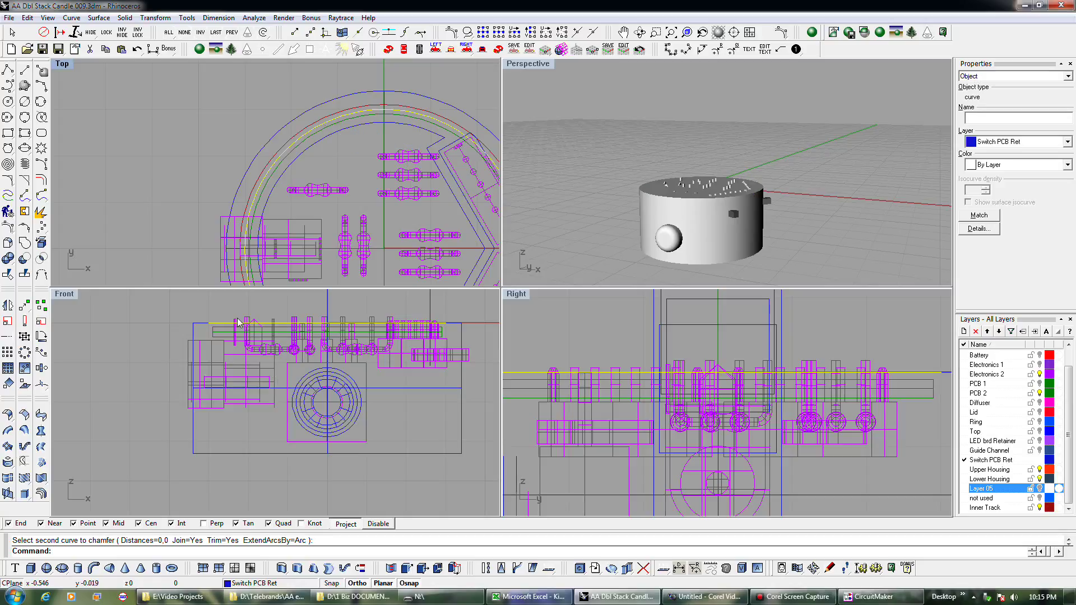
pyautogui.scroll(1, 234, 312)
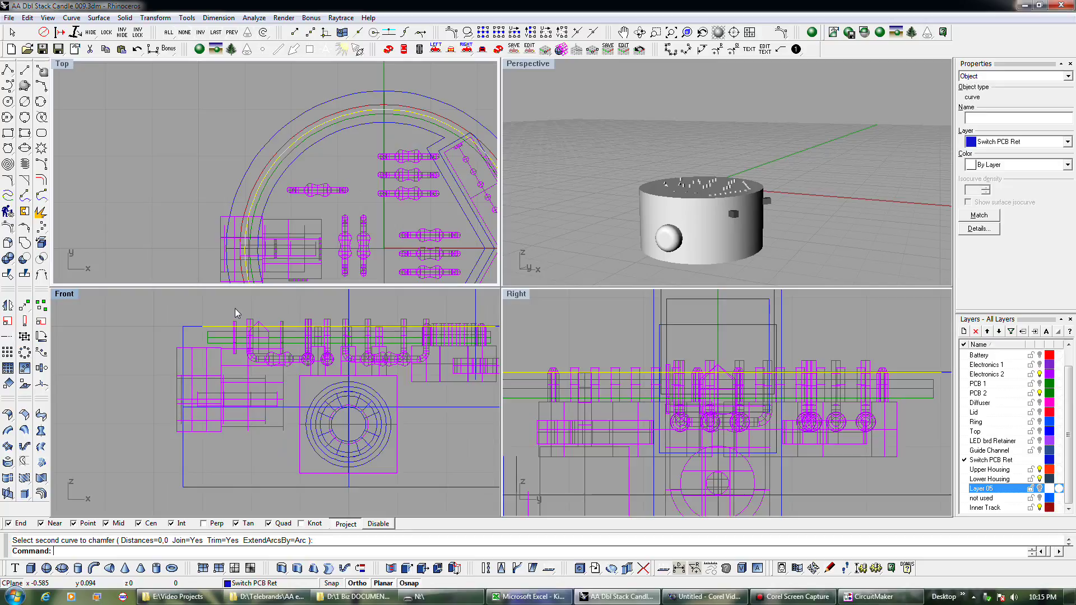
pyautogui.scroll(-1, 239, 385)
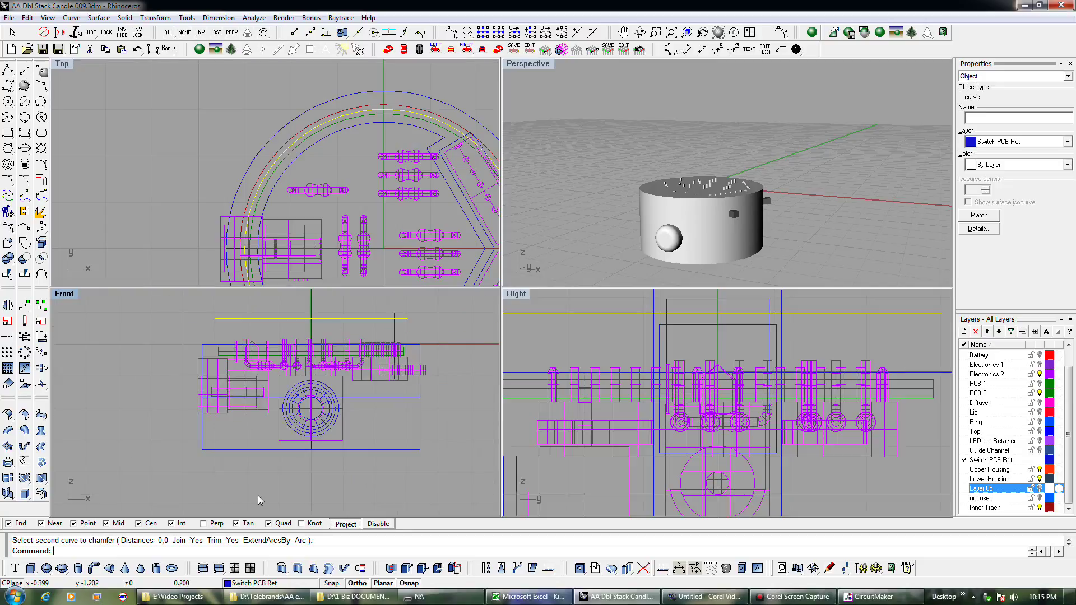
# Step: Extrude the raised clearance circle downward as a capped solid about 0.292 in deep, ending just below the PCB's underside
pyautogui.click(297, 569)
pyautogui.scroll(2, 215, 355)
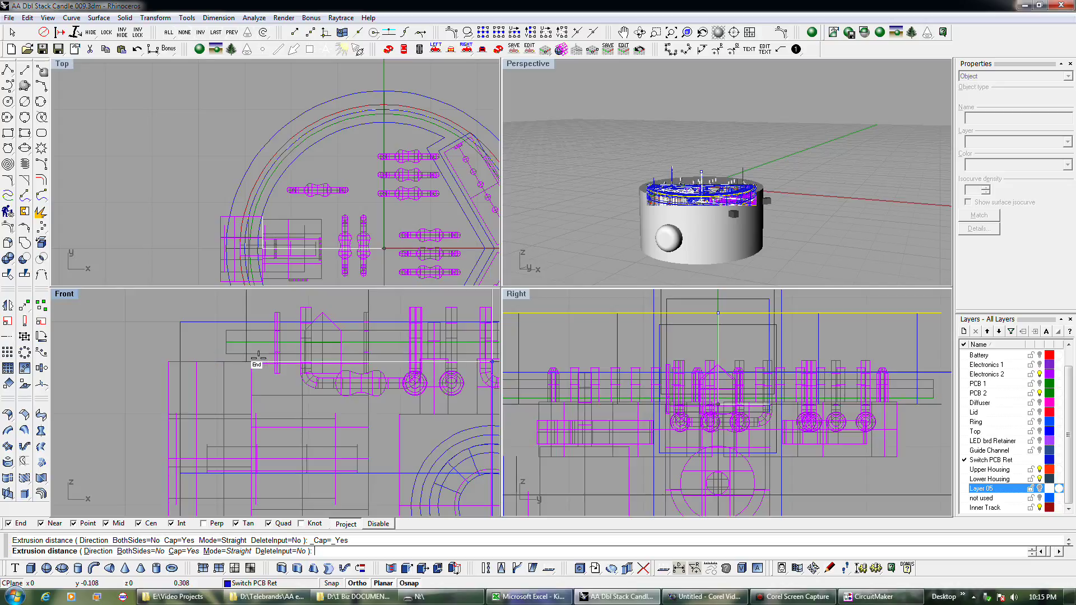
pyautogui.scroll(2, 256, 355)
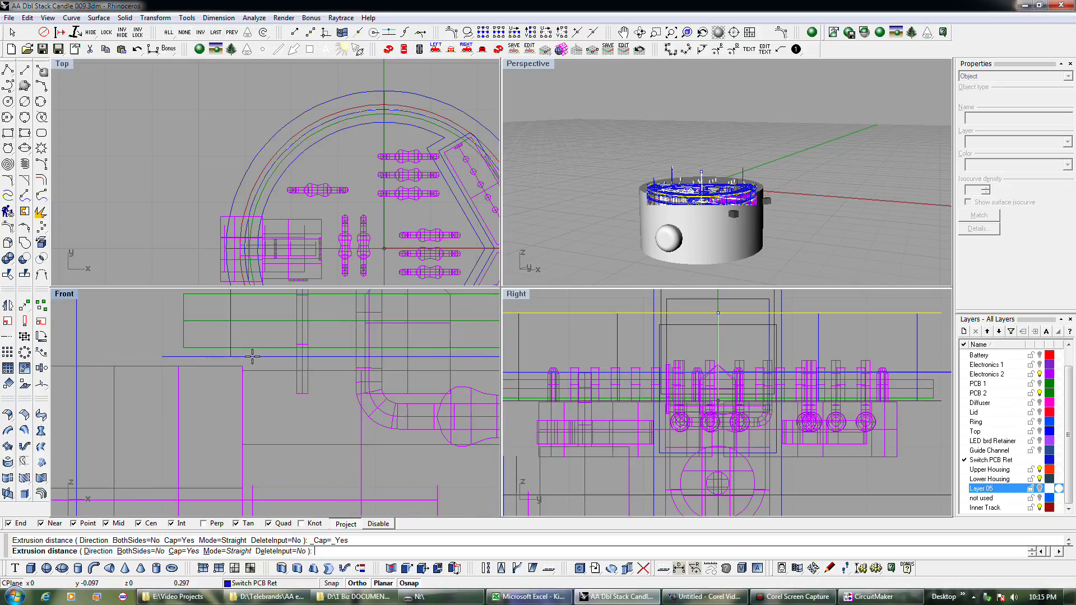
pyautogui.scroll(2, 243, 354)
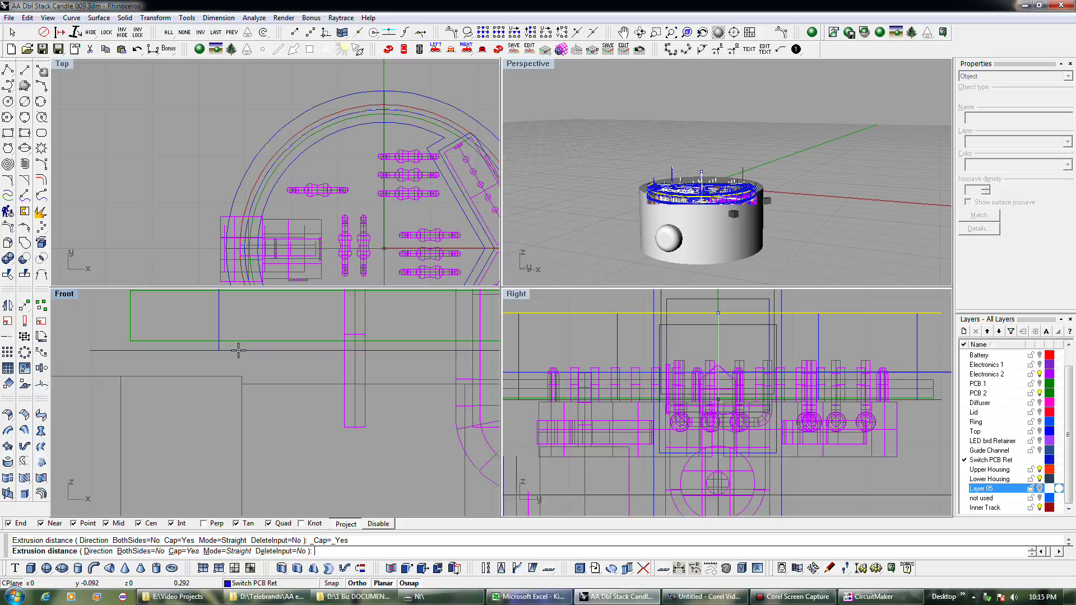
pyautogui.click(238, 351)
pyautogui.scroll(-4, 239, 354)
pyautogui.scroll(-2, 239, 357)
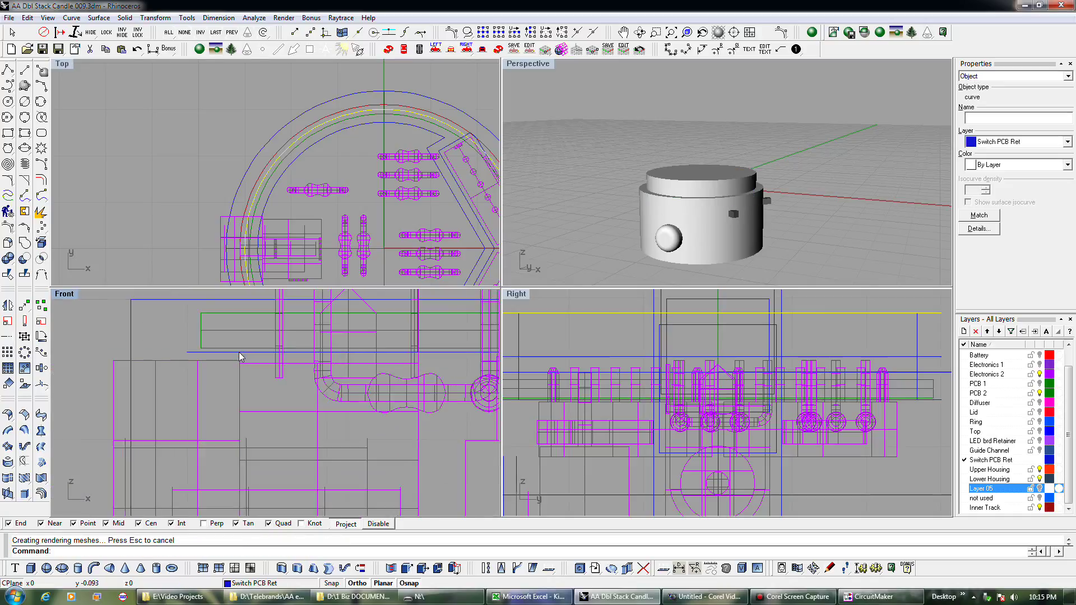
# Step: Subtract the extruded clearance cylinder from the housing solid with a Boolean difference to cut the PCB recess
pyautogui.scroll(-3, 239, 357)
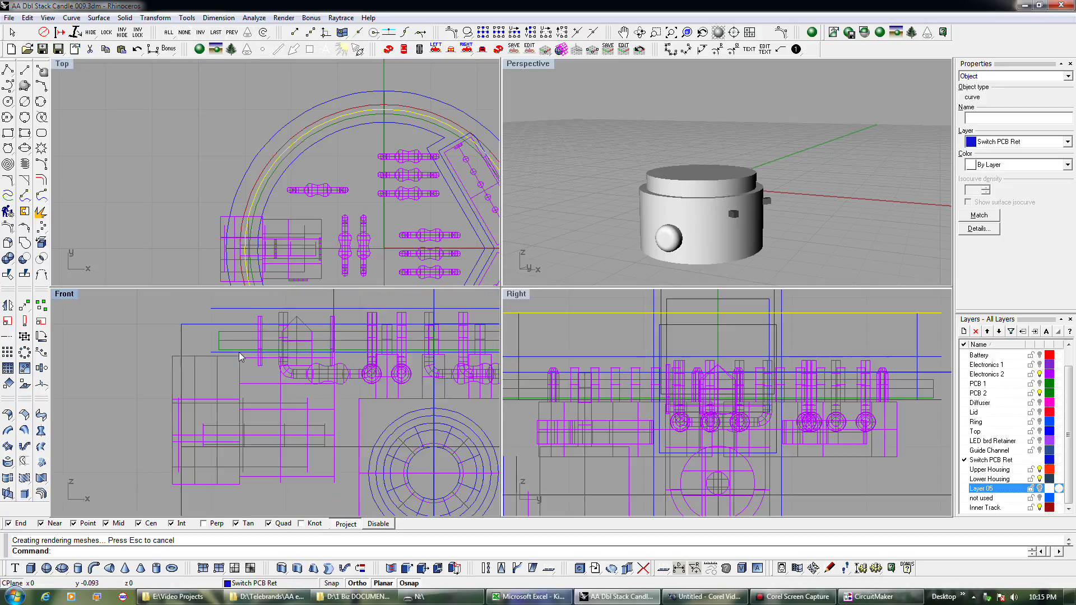
pyautogui.click(198, 325)
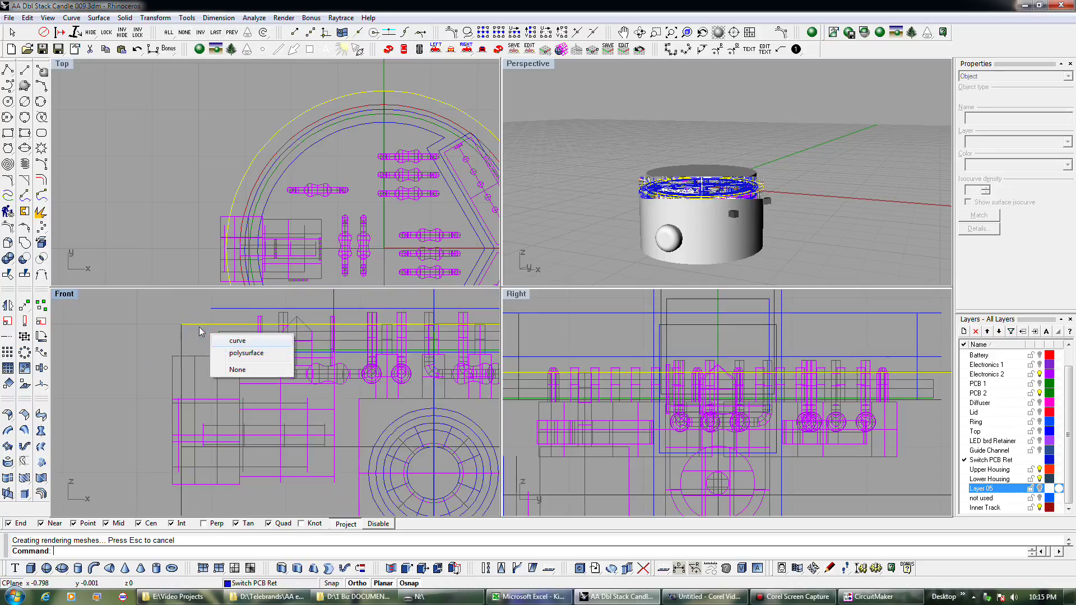
pyautogui.click(244, 355)
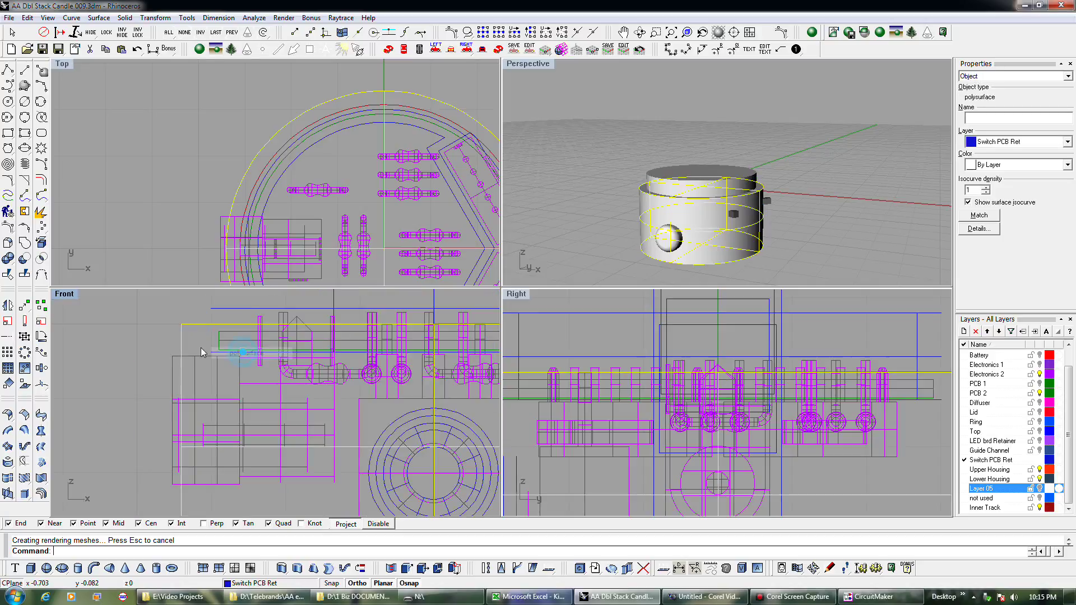
pyautogui.click(25, 259)
pyautogui.click(215, 308)
pyautogui.rightClick(160, 303)
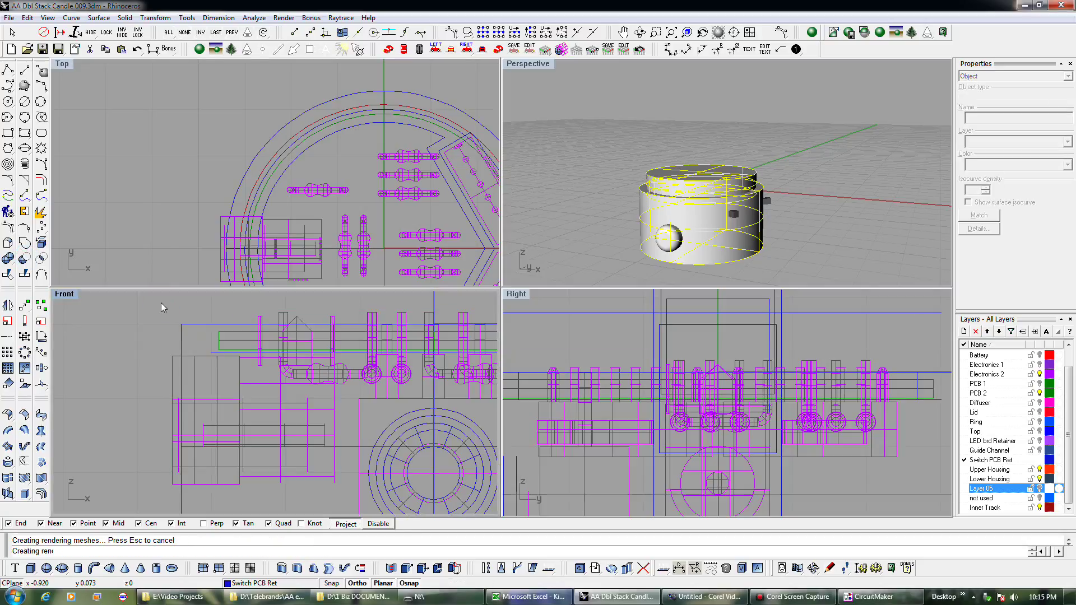
# Step: Inspect the new PCB recess in the Perspective view, hiding the PCB 2 layer and showing it again
pyautogui.moveTo(606, 216); pyautogui.dragTo(730, 185, button='right')
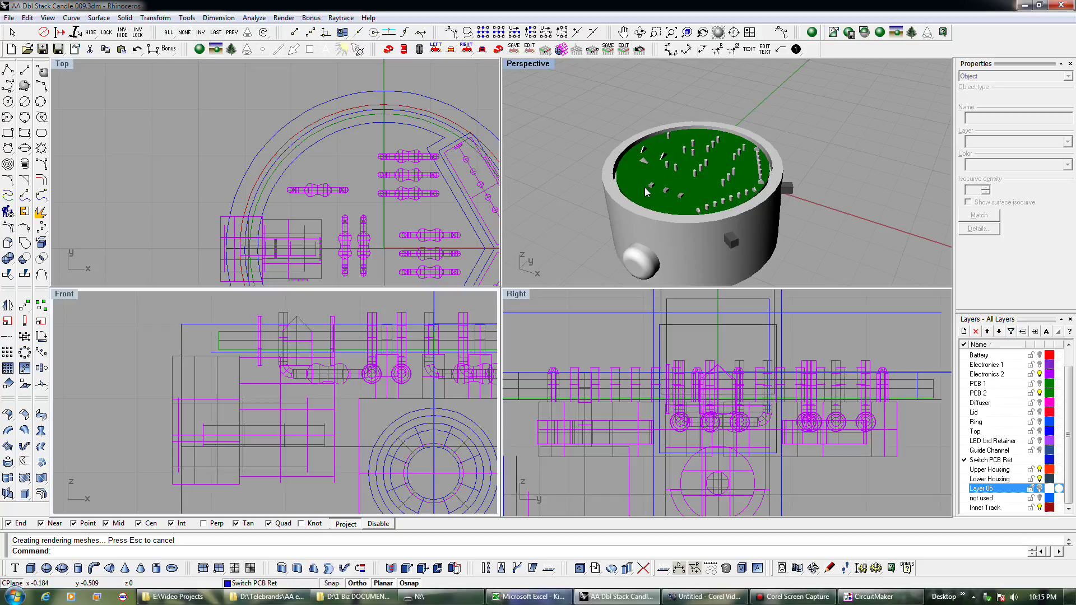
pyautogui.scroll(-1, 245, 339)
pyautogui.scroll(-2, 245, 339)
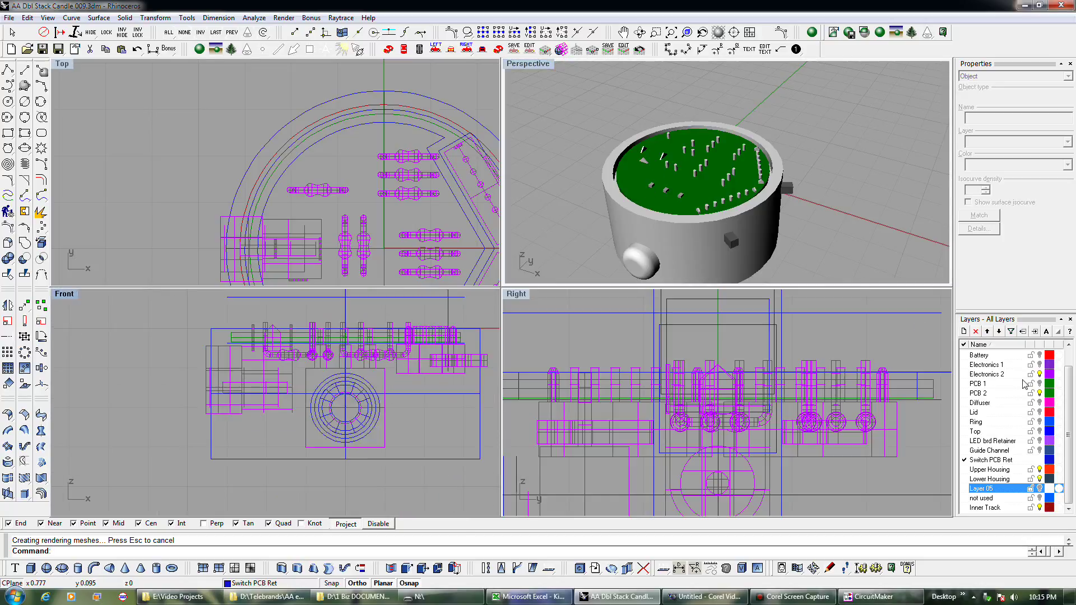
pyautogui.click(1039, 393)
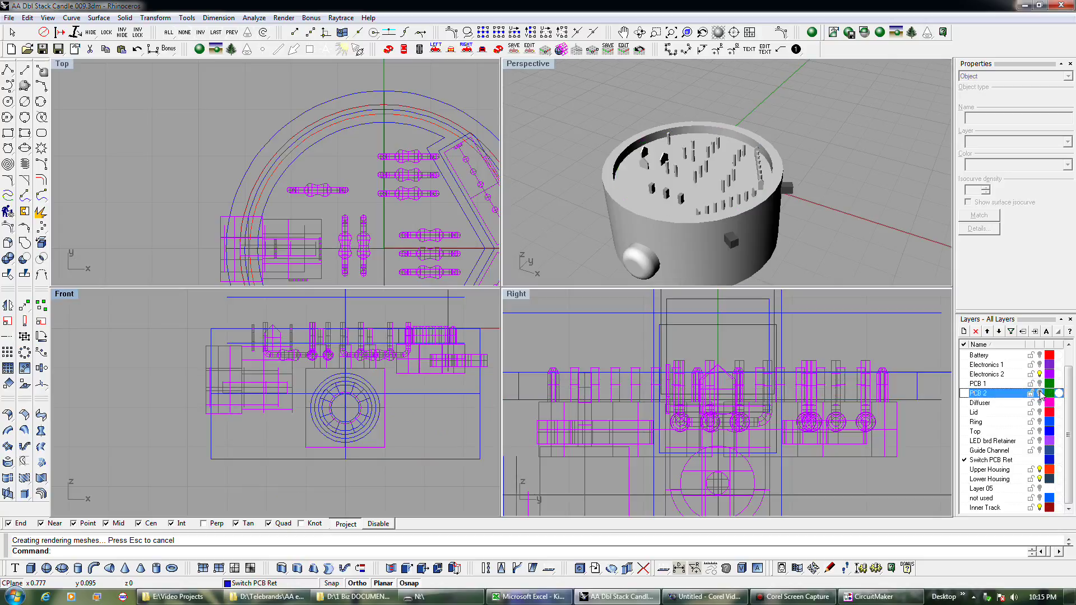
pyautogui.click(1040, 393)
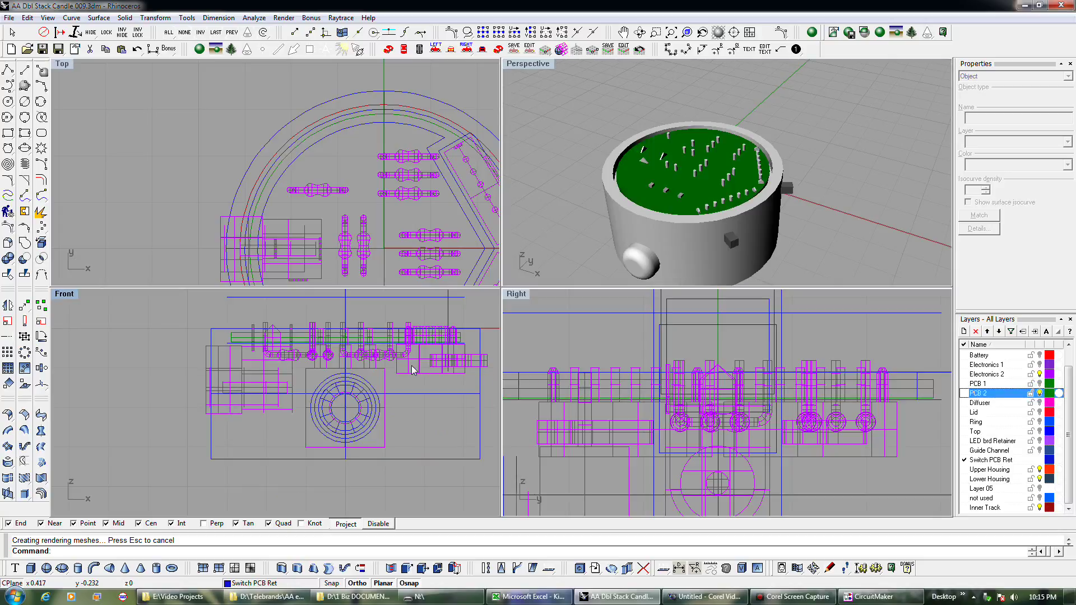
# Step: Examine how the joined inner profile runs relative to the large side component and the knob component in the Top view
pyautogui.click(352, 128)
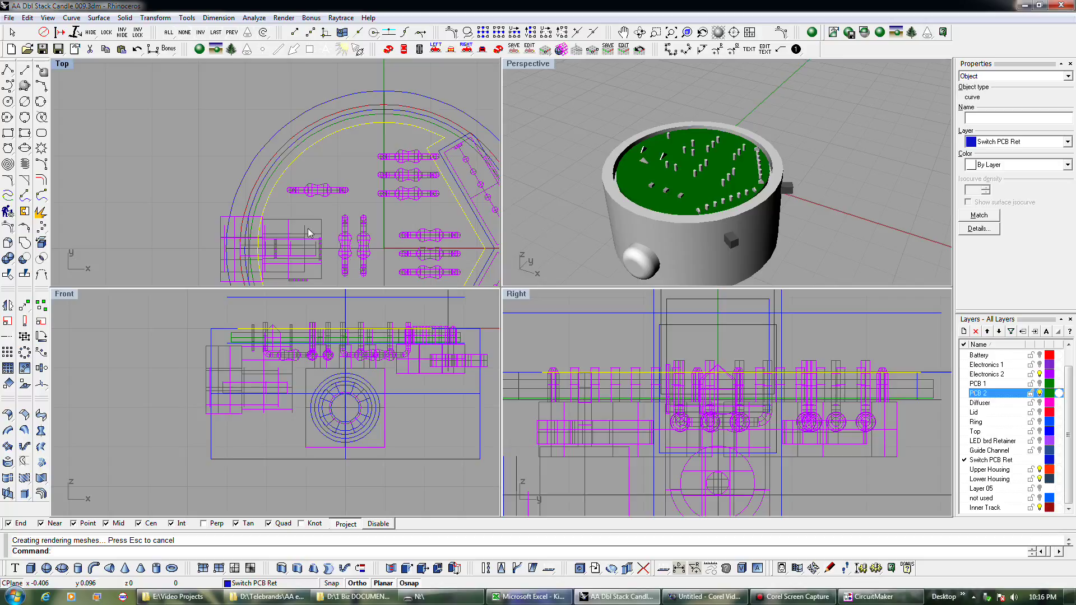
pyautogui.scroll(-3, 312, 240)
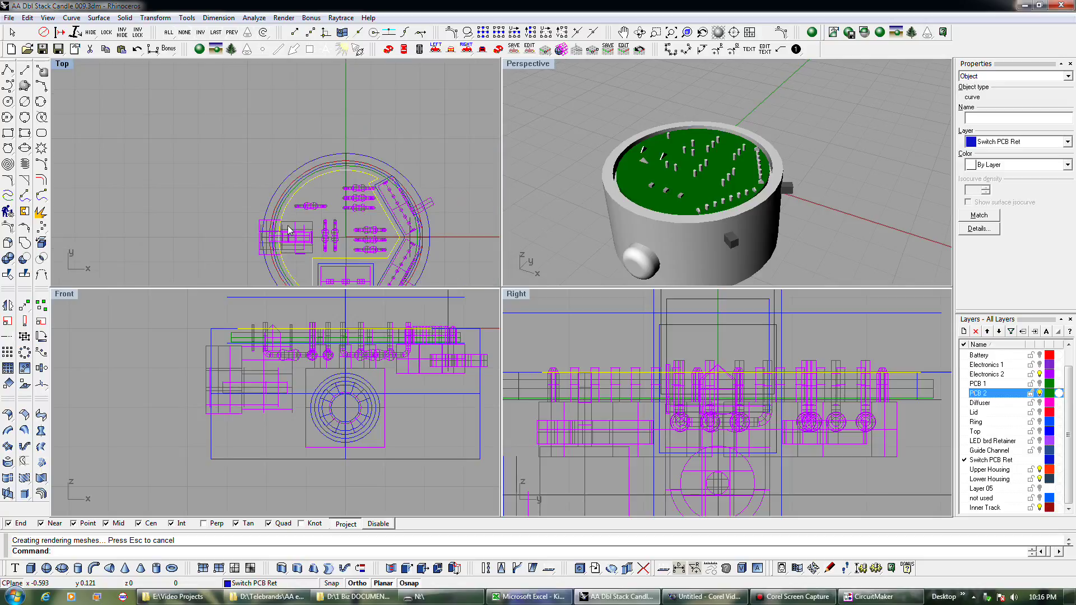
pyautogui.click(295, 236)
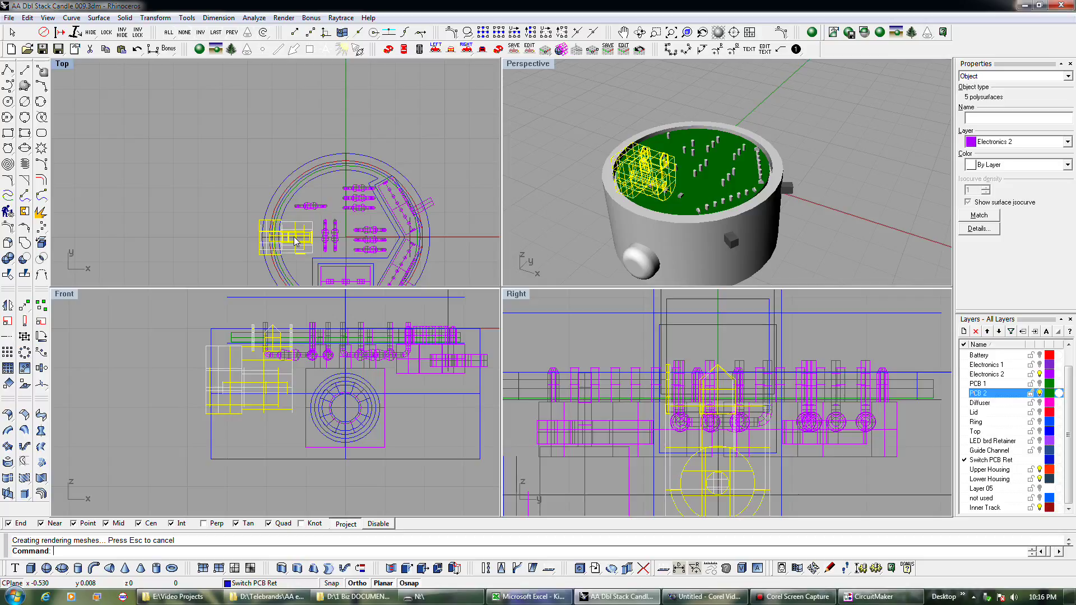
pyautogui.moveTo(340, 240); pyautogui.dragTo(354, 194, button='right')
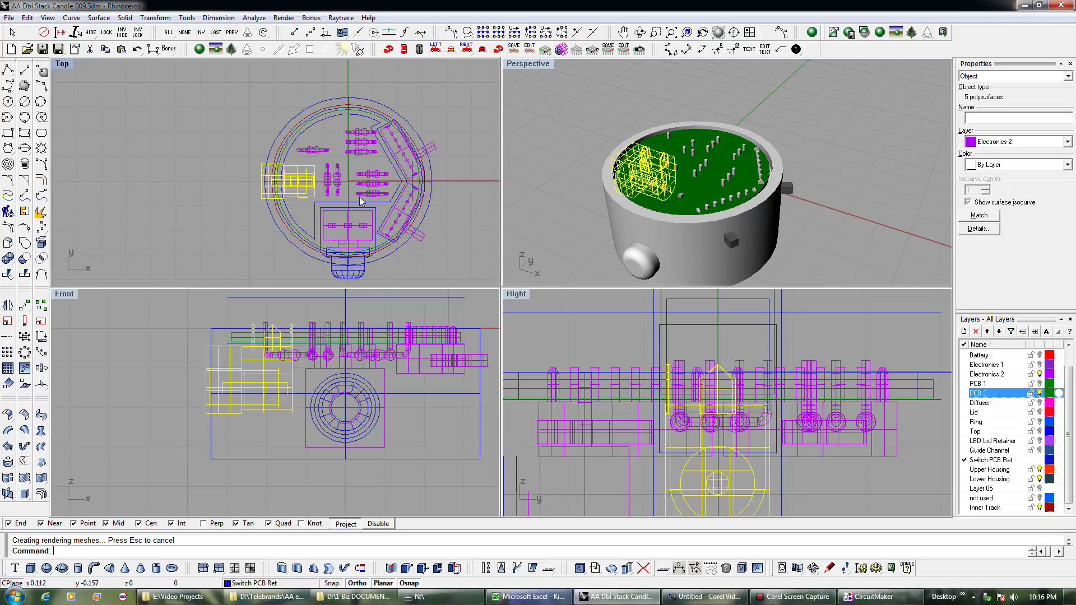
pyautogui.click(359, 230)
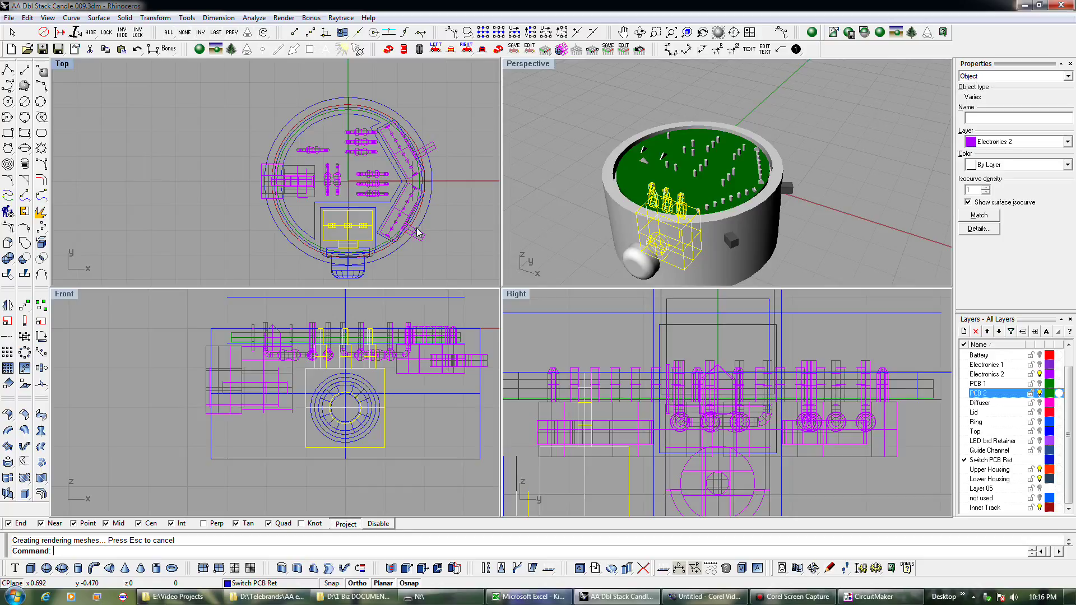
# Step: Move the two uppermost horizontal resistors a short distance in negative X, away from the upper angled switch, in the Top view
pyautogui.scroll(3, 348, 128)
pyautogui.click(372, 138)
pyautogui.keyDown('shift'); pyautogui.click(376, 156); pyautogui.keyUp('shift')
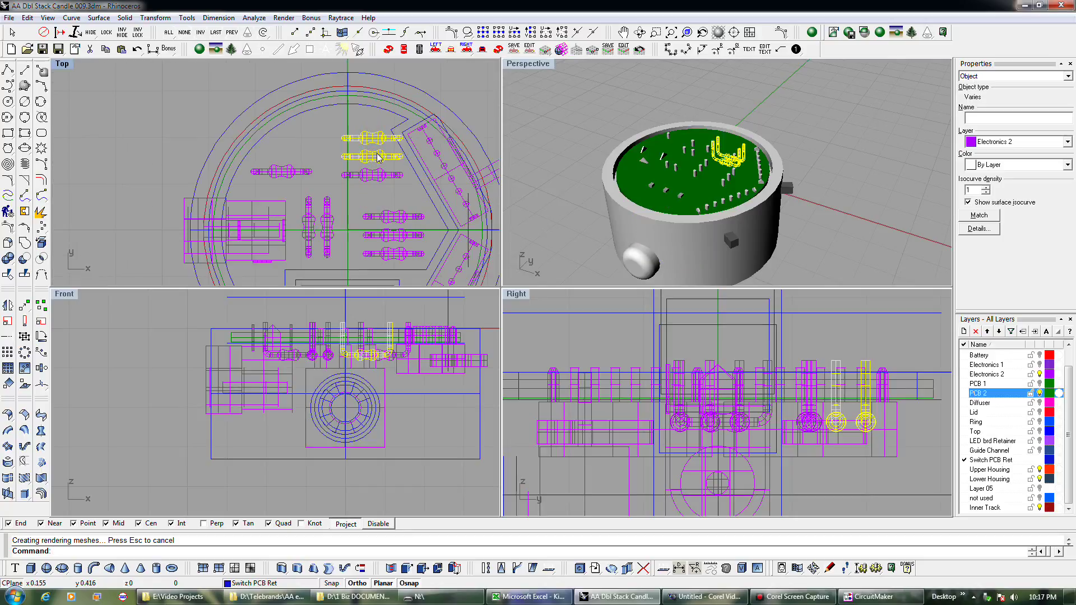
pyautogui.moveTo(392, 157); pyautogui.dragTo(356, 158)
pyautogui.scroll(-2, 295, 78)
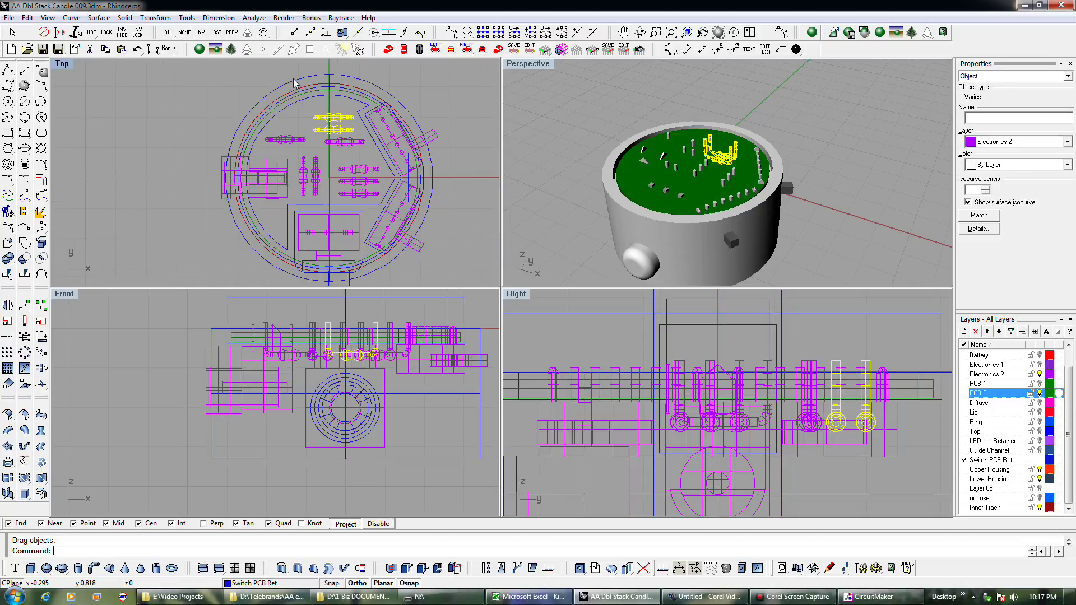
# Step: Extrude the joined inner clearance profile as a capped solid down past the housing's bottom and save the file
pyautogui.click(187, 119)
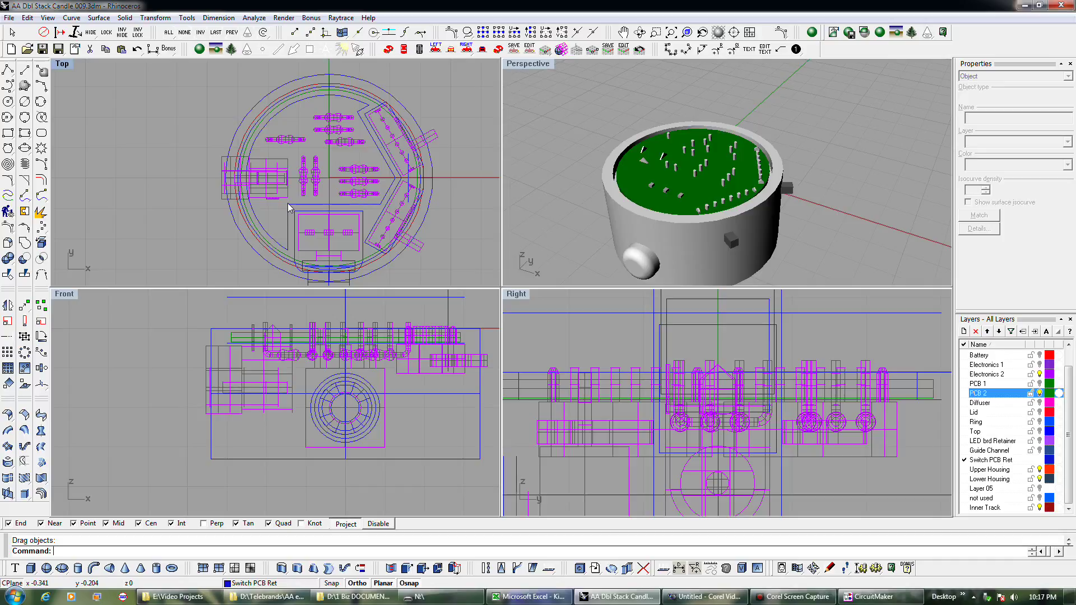
pyautogui.click(384, 161)
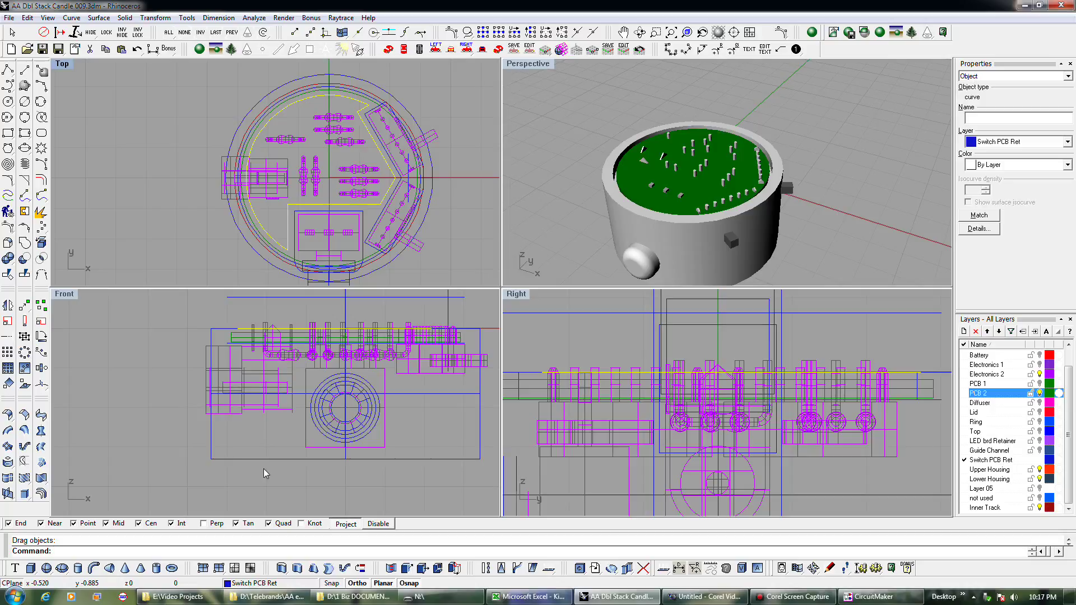
pyautogui.click(297, 568)
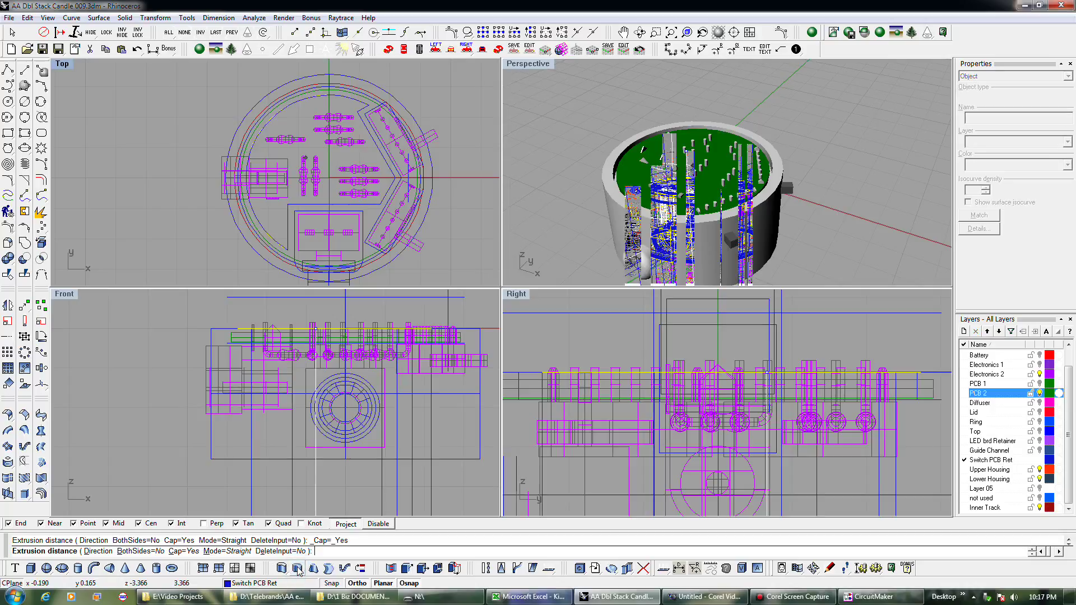
pyautogui.click(287, 471)
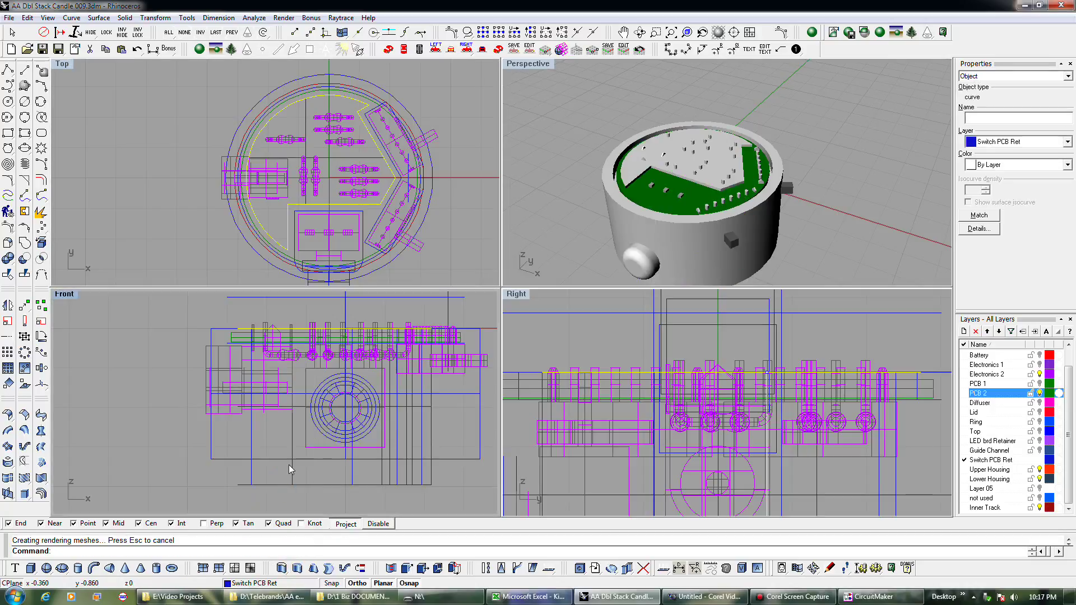
pyautogui.click(58, 50)
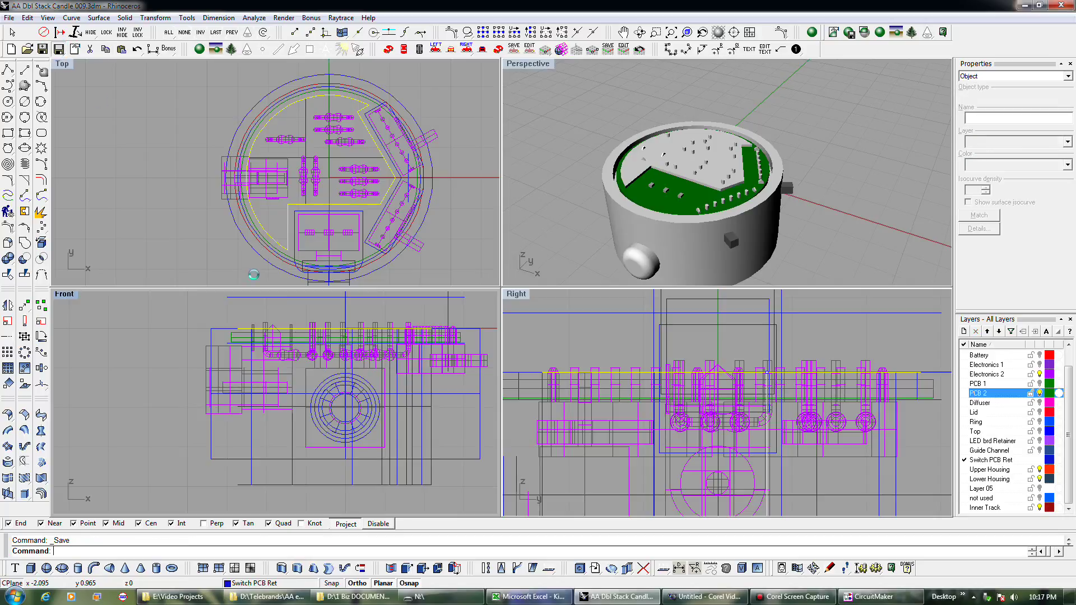
# Step: Subtract the extruded inner clearance solid from the housing with a Boolean difference
pyautogui.click(1009, 488)
pyautogui.press('Escape')
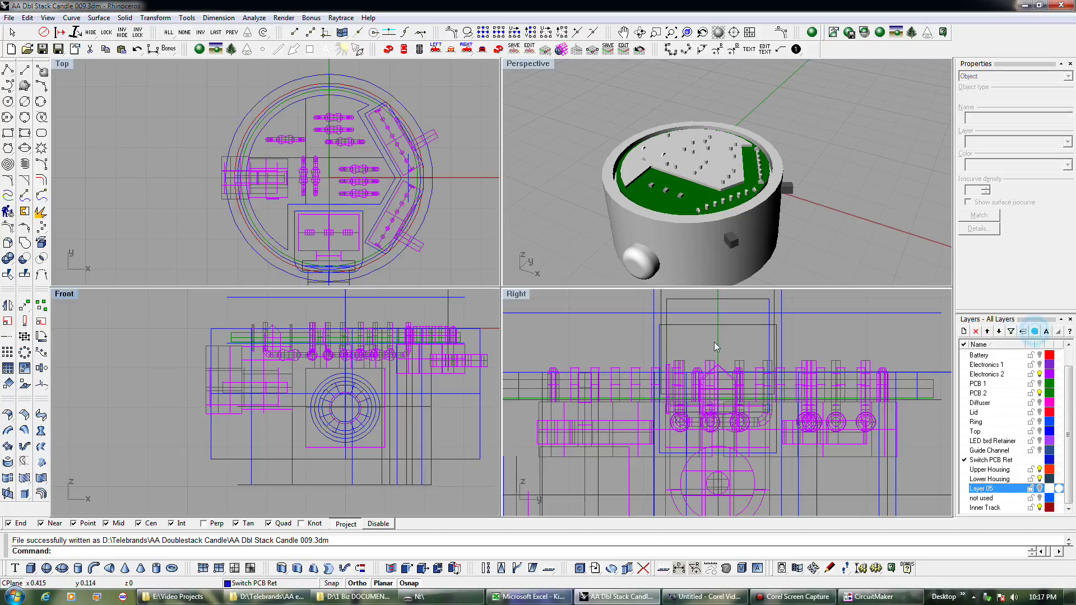
pyautogui.click(220, 334)
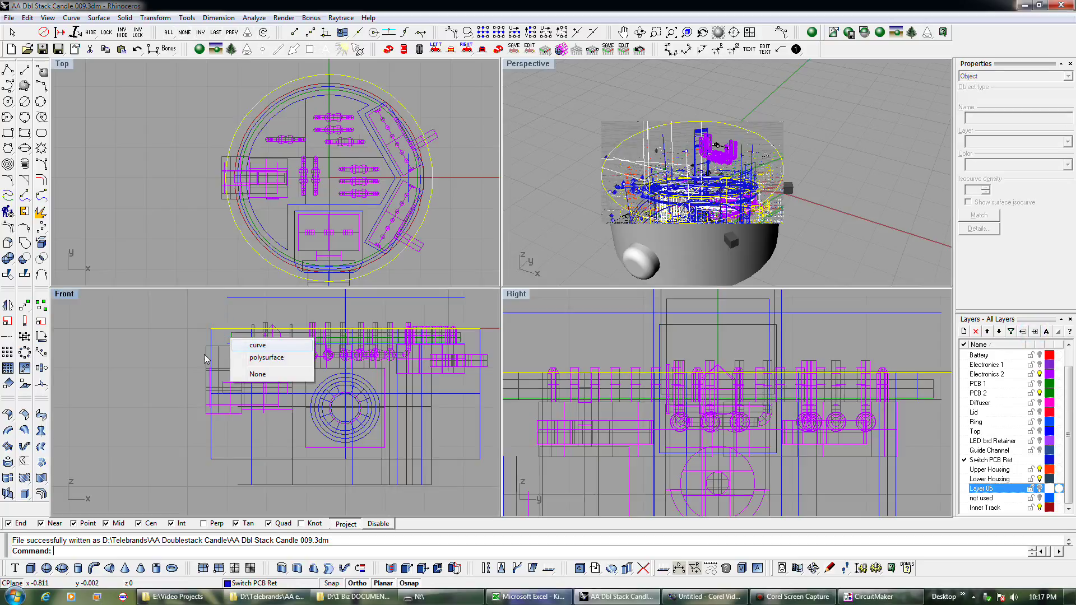
pyautogui.click(261, 358)
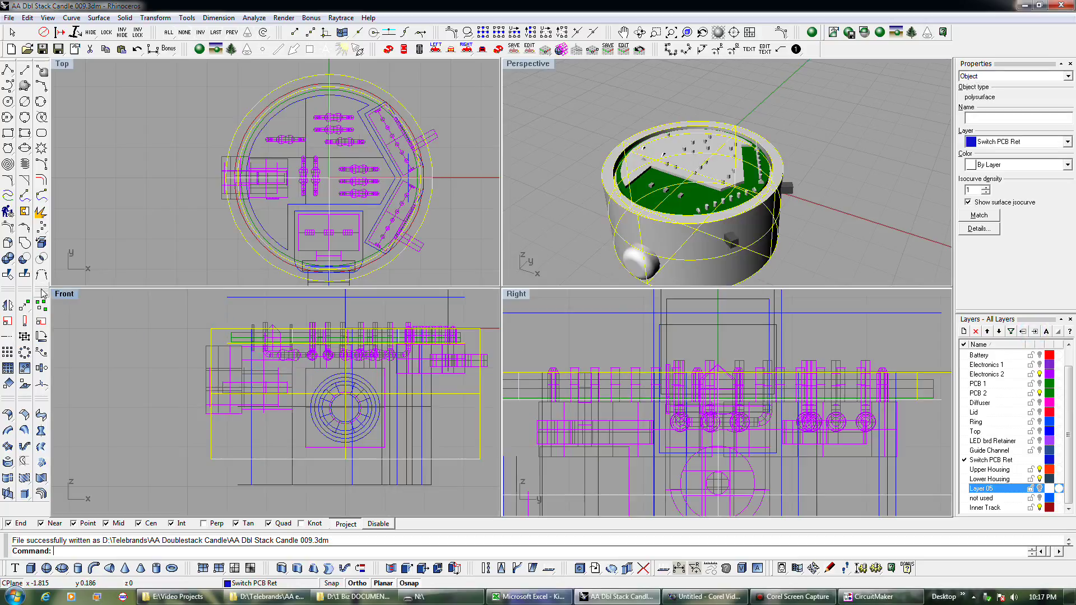
pyautogui.click(24, 258)
pyautogui.click(257, 469)
pyautogui.rightClick(335, 426)
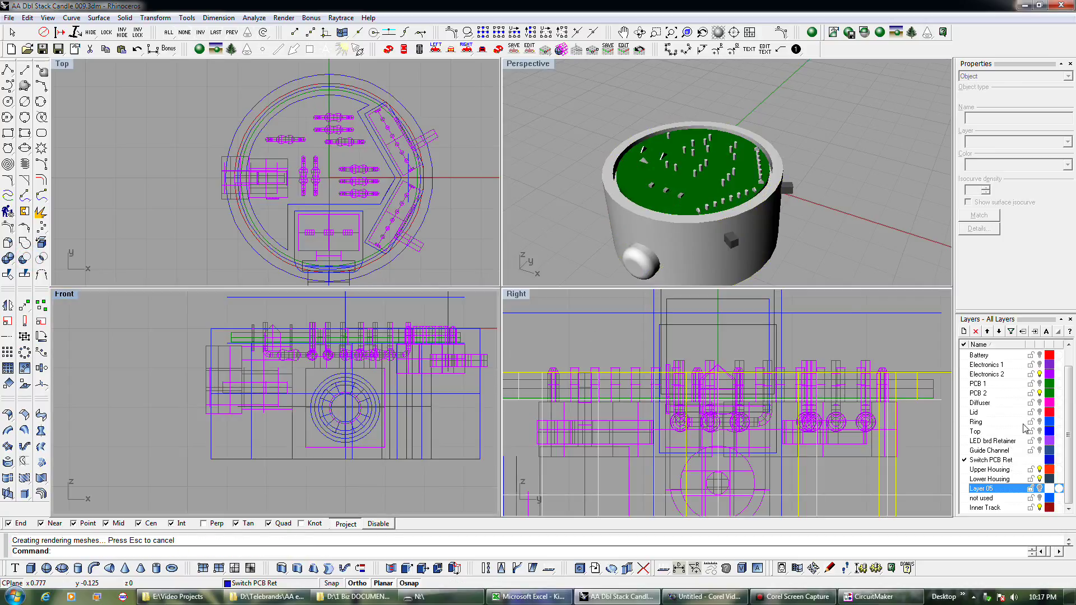
# Step: Hide the PCB 2 layer and raise the profile around the two angled switches 0.2 in Z above the housing
pyautogui.click(1040, 393)
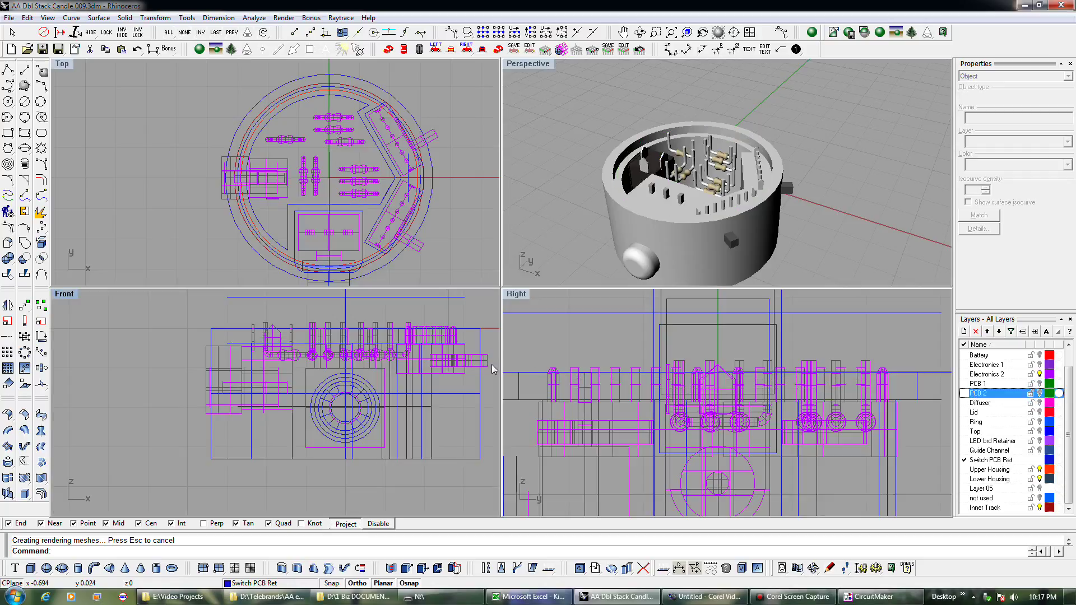
pyautogui.click(375, 223)
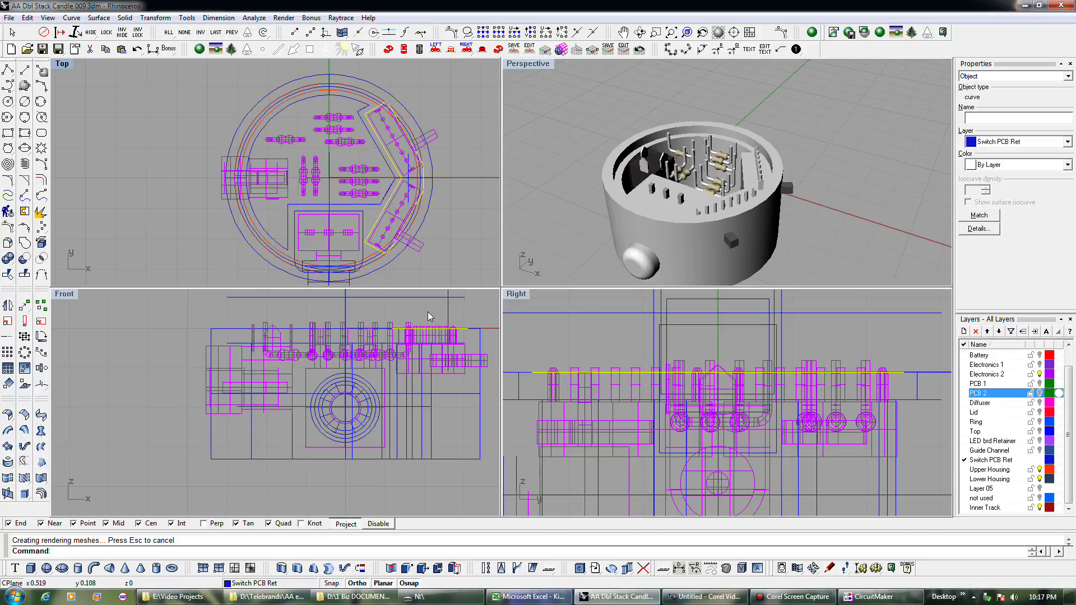
pyautogui.hotkey('alt', 'Up')
pyautogui.hotkey('alt', 'Down')
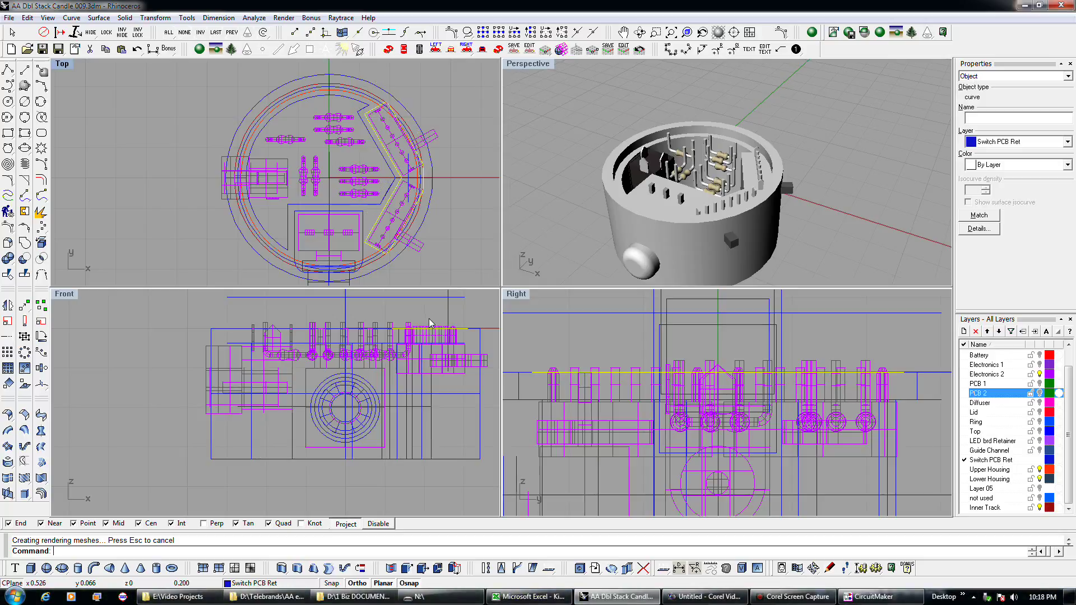
pyautogui.scroll(-4, 267, 324)
pyautogui.scroll(4, 400, 313)
pyautogui.hotkey('alt', 'pageup')
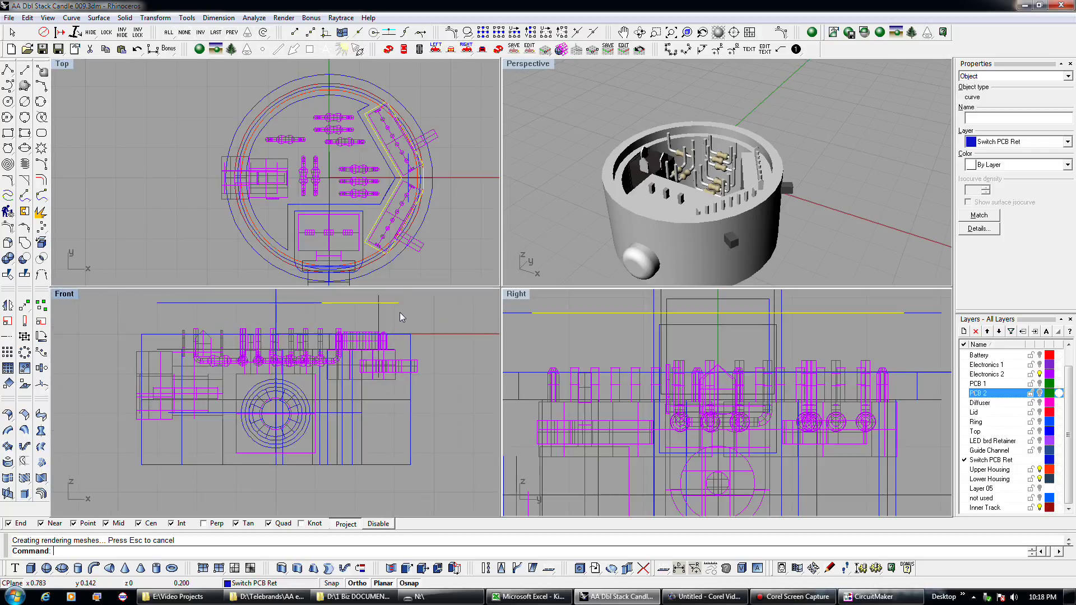
# Step: Extrude the raised angled-switch profile downward as a capped solid ending just below the switch bodies
pyautogui.click(299, 570)
pyautogui.scroll(5, 398, 382)
pyautogui.scroll(4, 398, 383)
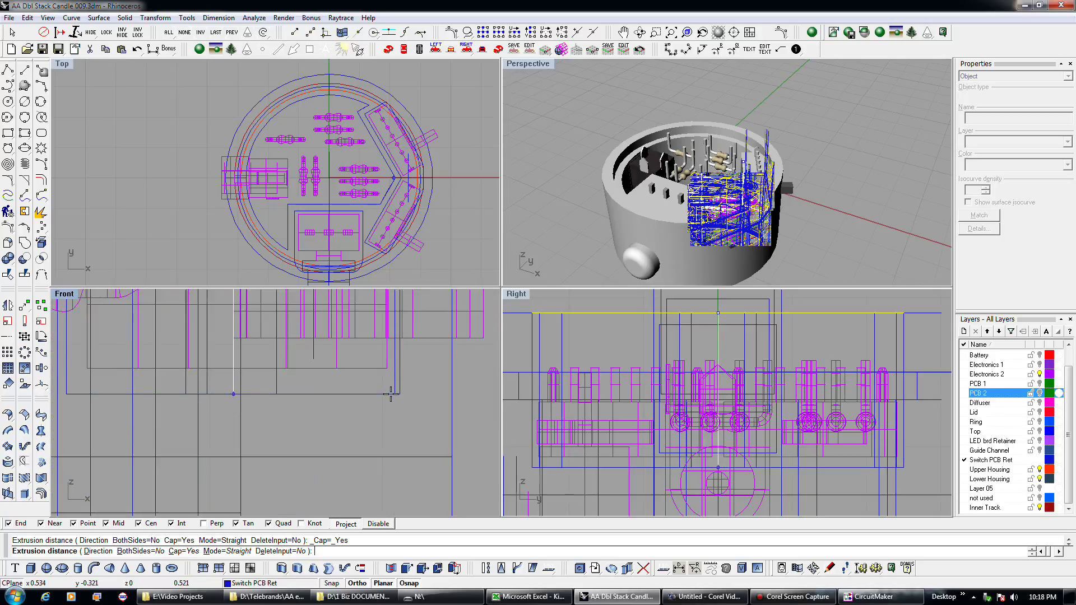
pyautogui.click(391, 395)
pyautogui.scroll(-2, 406, 414)
pyautogui.scroll(-2, 407, 413)
pyautogui.scroll(-1, 406, 413)
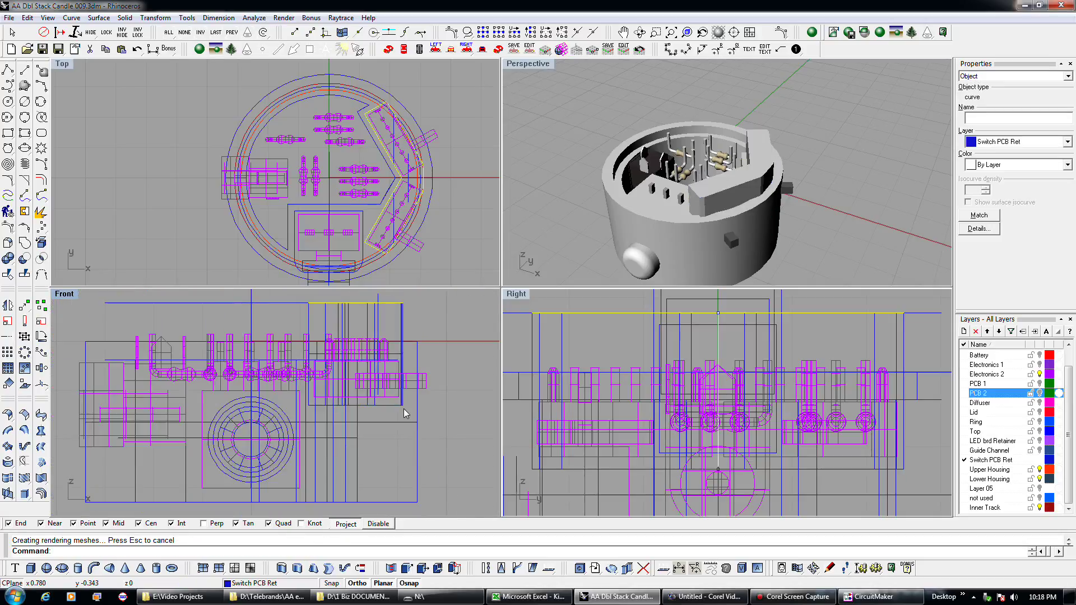
# Step: Raise the rectangular profile around the knob component 0.2 in Z and extrude it down as a capped solid to just below the component
pyautogui.click(362, 257)
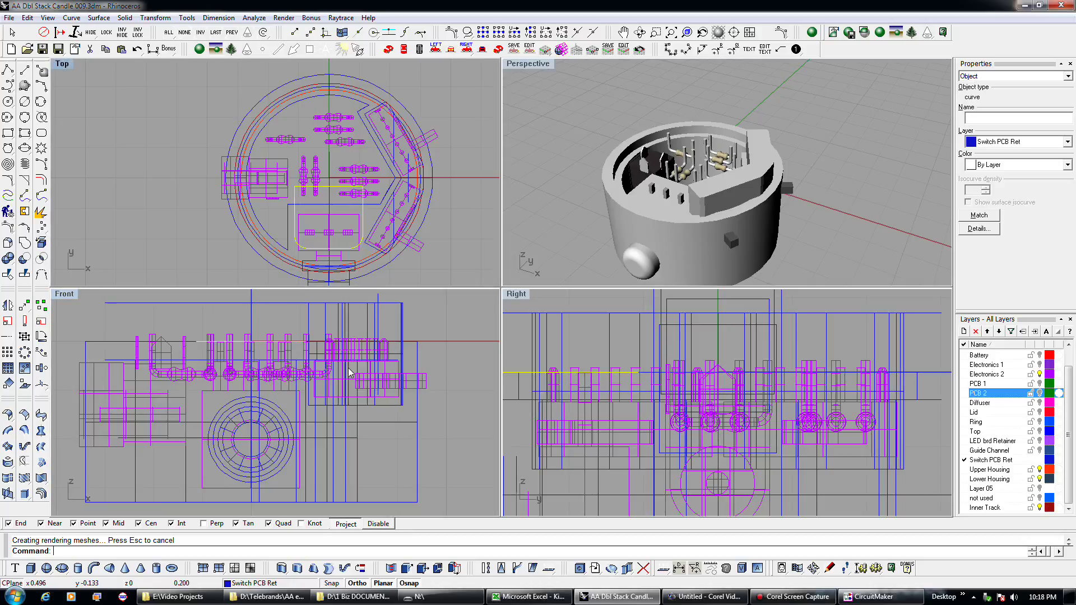
pyautogui.scroll(2, 271, 340)
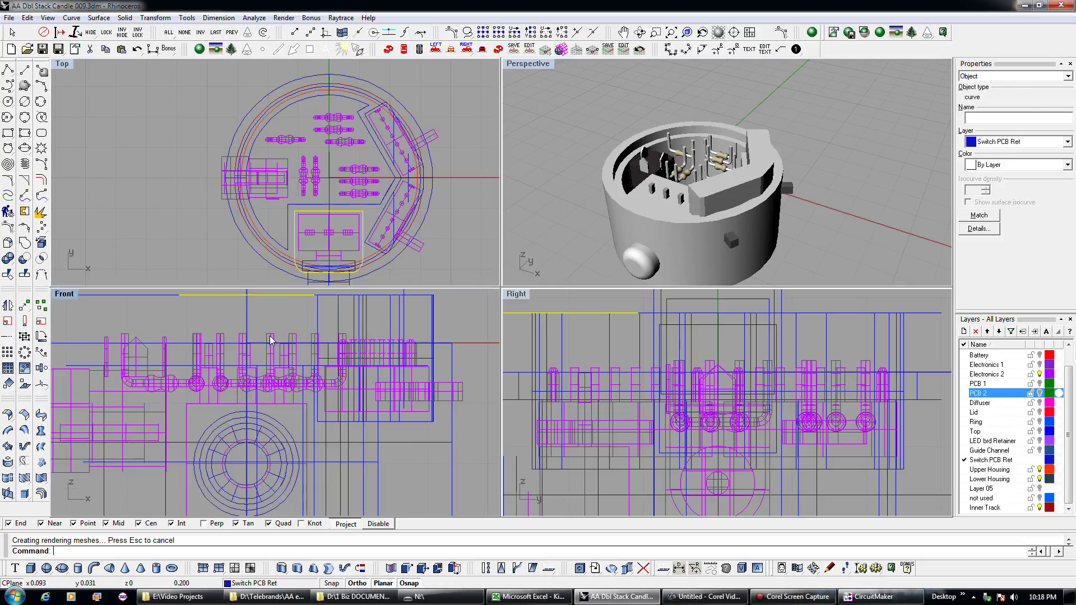
pyautogui.click(297, 568)
pyautogui.scroll(-4, 294, 466)
pyautogui.moveTo(293, 466); pyautogui.dragTo(308, 385, button='right')
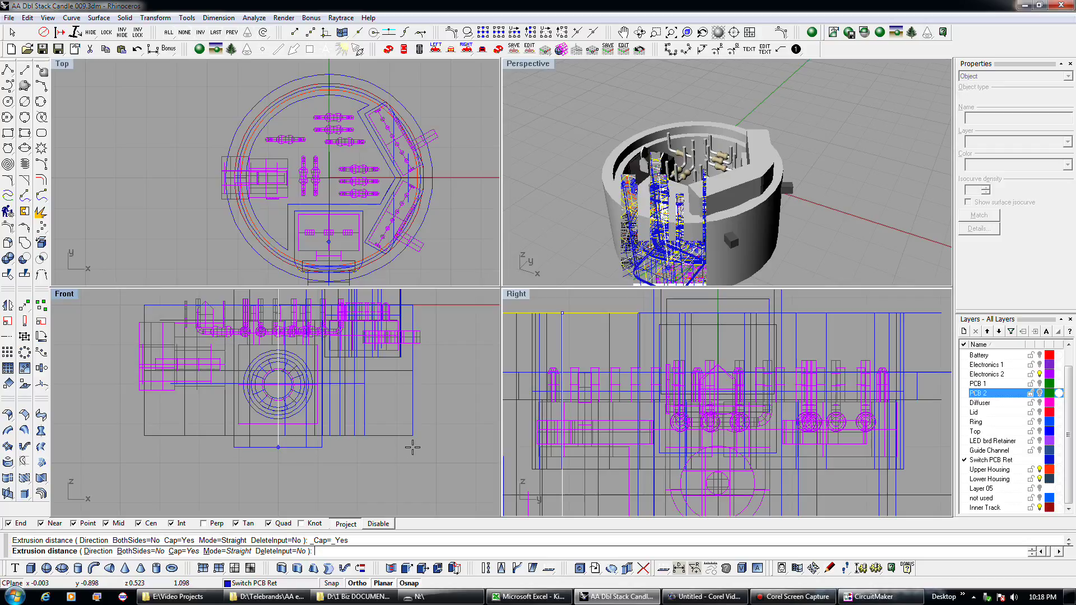
pyautogui.click(435, 429)
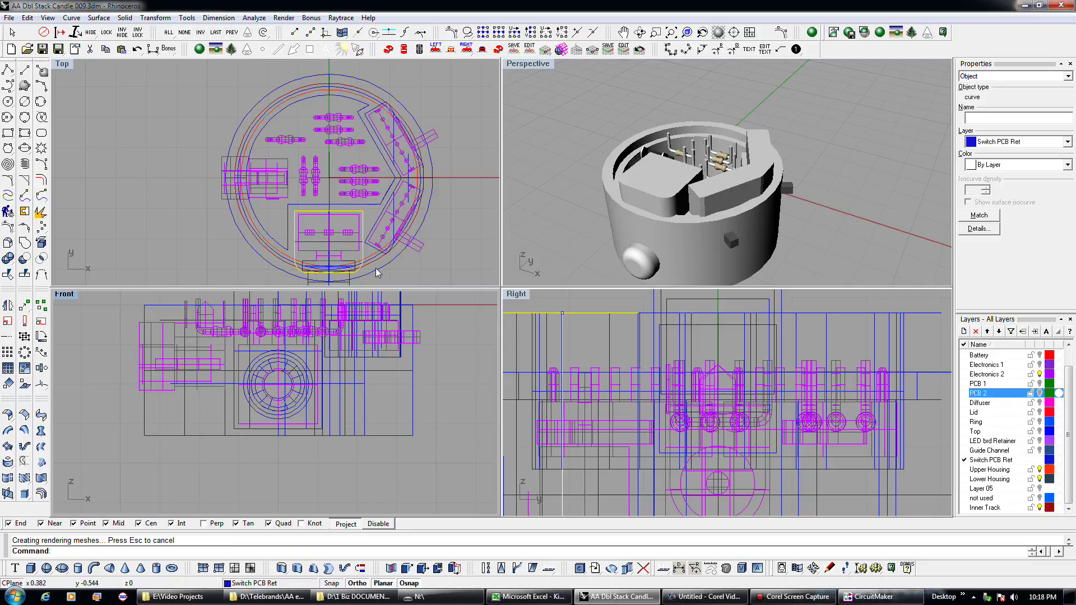
# Step: Move the extruded knob-component block down by two 0.05 nudges so it passes through the housing's bottom
pyautogui.click(387, 359)
pyautogui.scroll(-3, 405, 399)
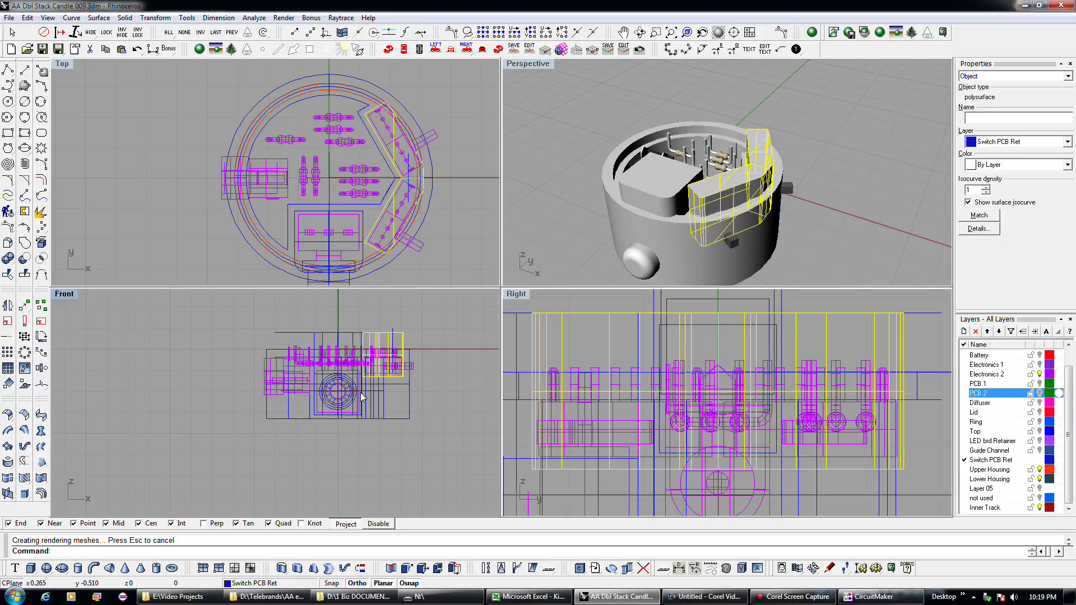
pyautogui.scroll(5, 378, 249)
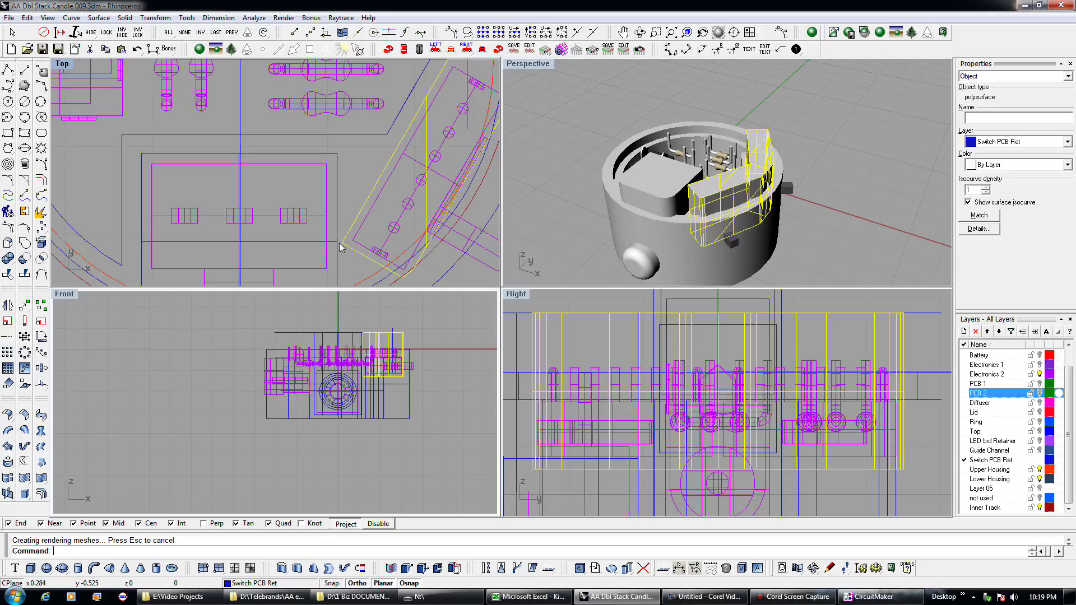
pyautogui.scroll(-3, 341, 247)
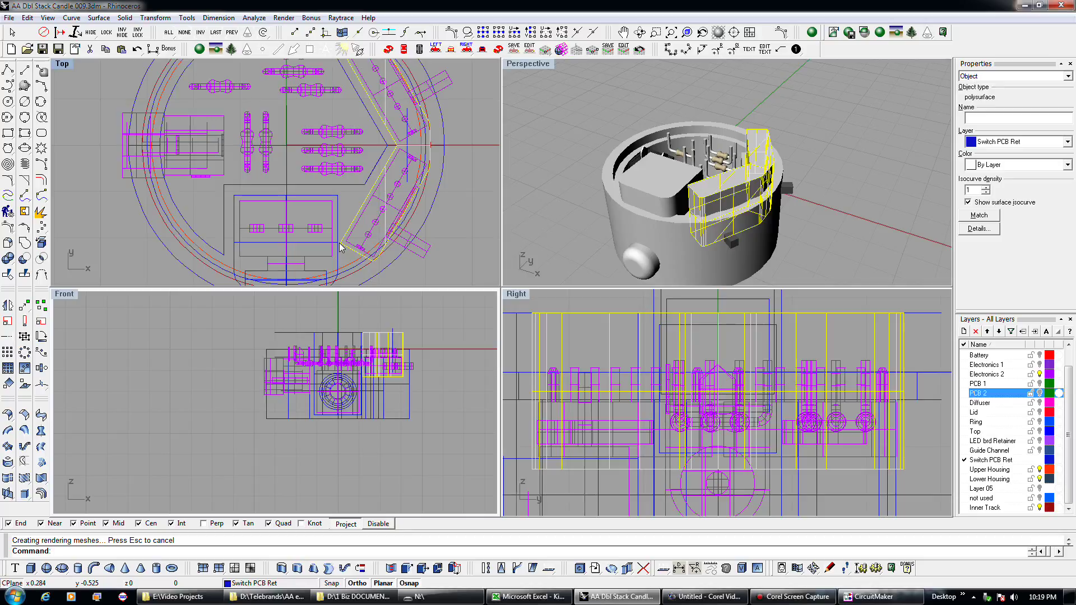
pyautogui.scroll(3, 345, 421)
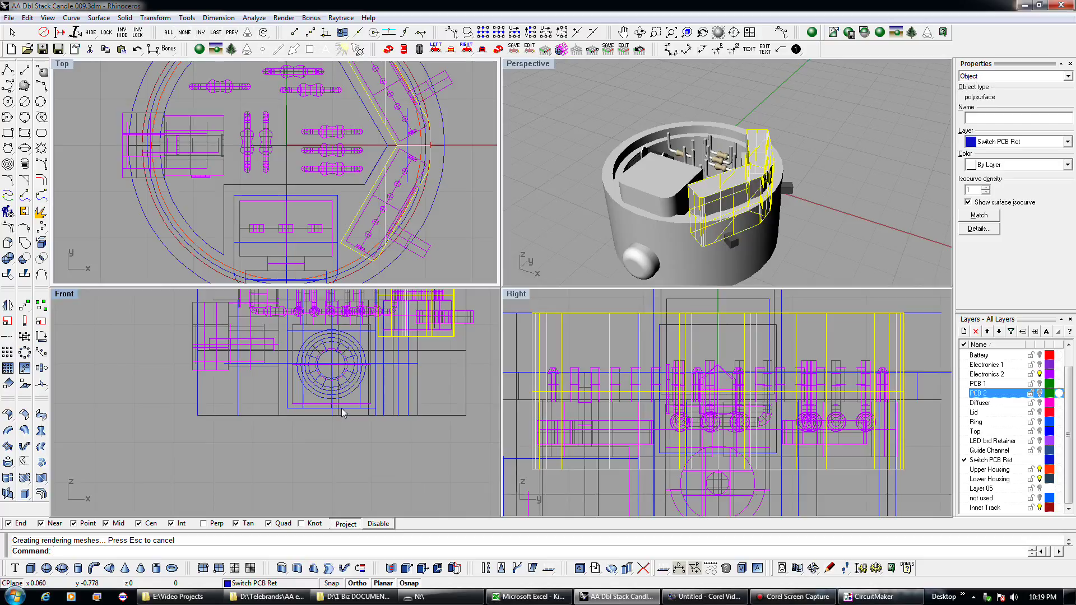
pyautogui.click(342, 410)
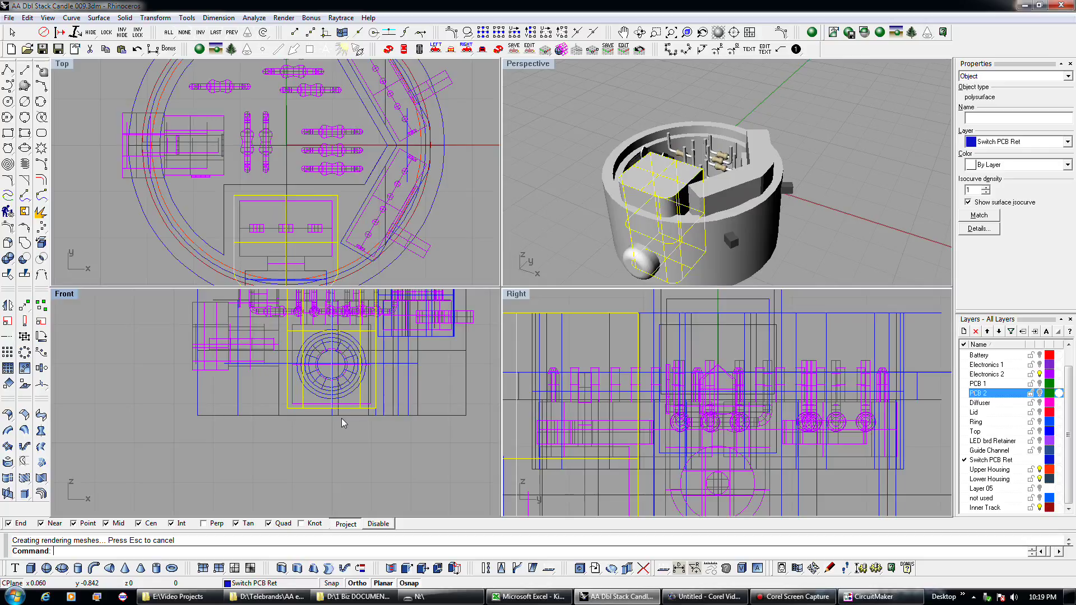
pyautogui.scroll(-1, 341, 418)
pyautogui.hotkey('alt', 'Down')
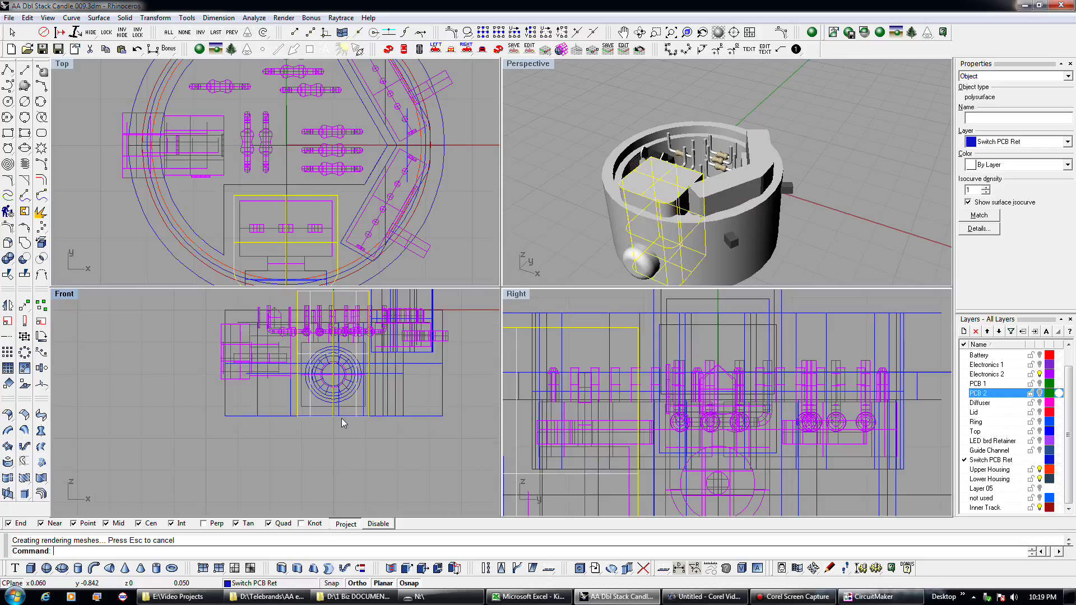
pyautogui.hotkey('alt', 'Down')
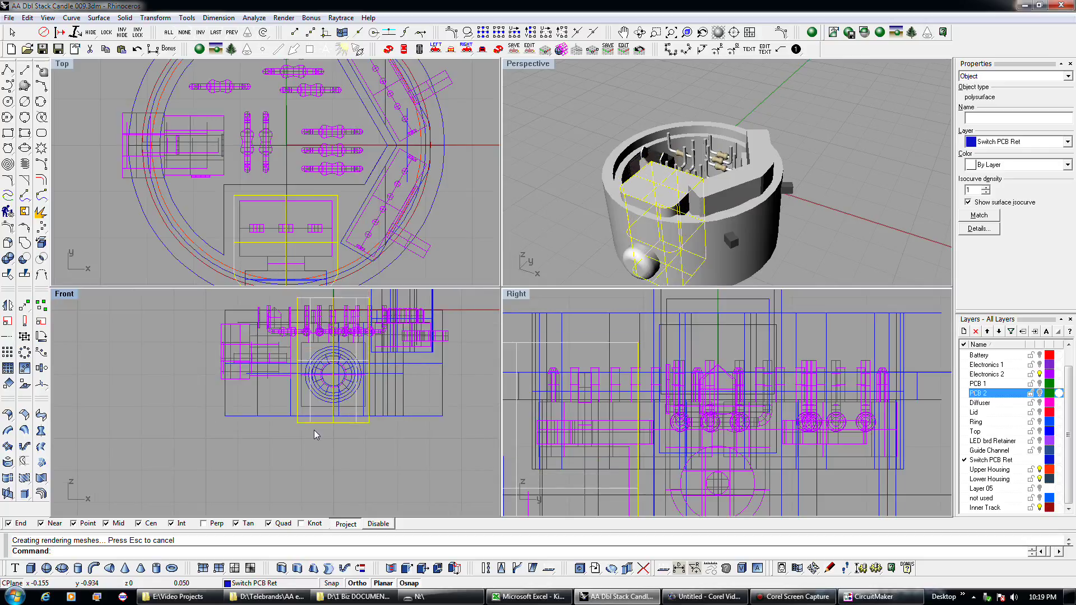
# Step: Subtract the knob-component block from the housing with a Boolean difference
pyautogui.click(276, 426)
pyautogui.click(267, 415)
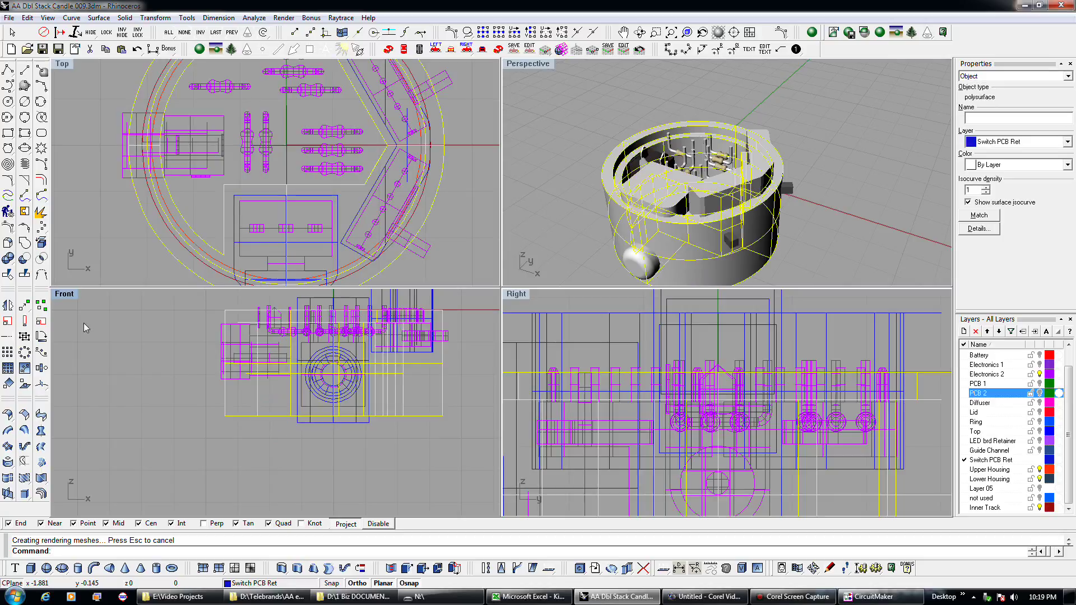
pyautogui.click(24, 258)
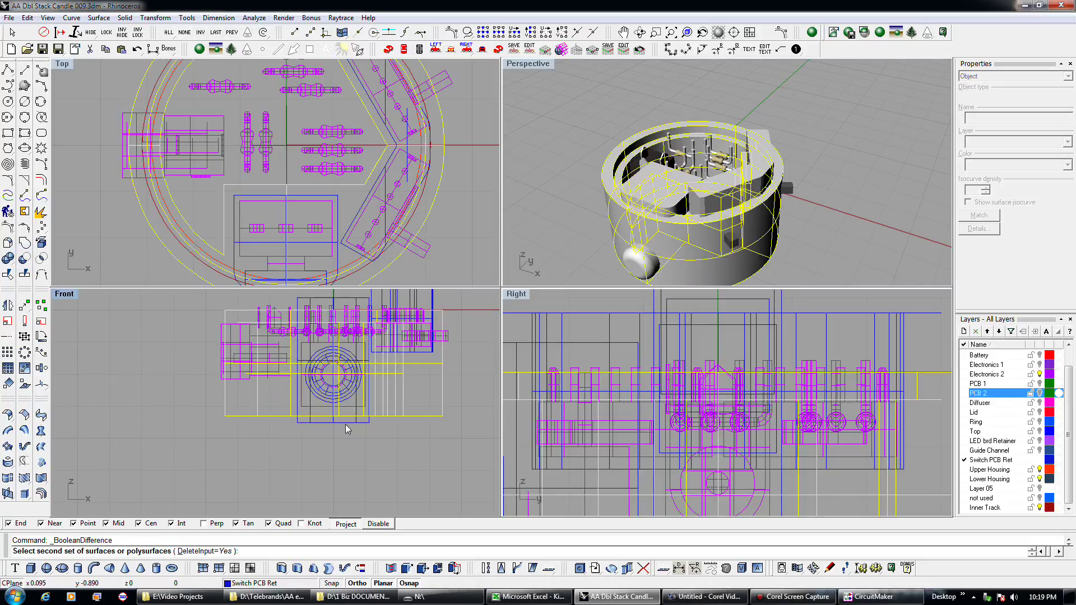
pyautogui.click(345, 423)
pyautogui.press('Return')
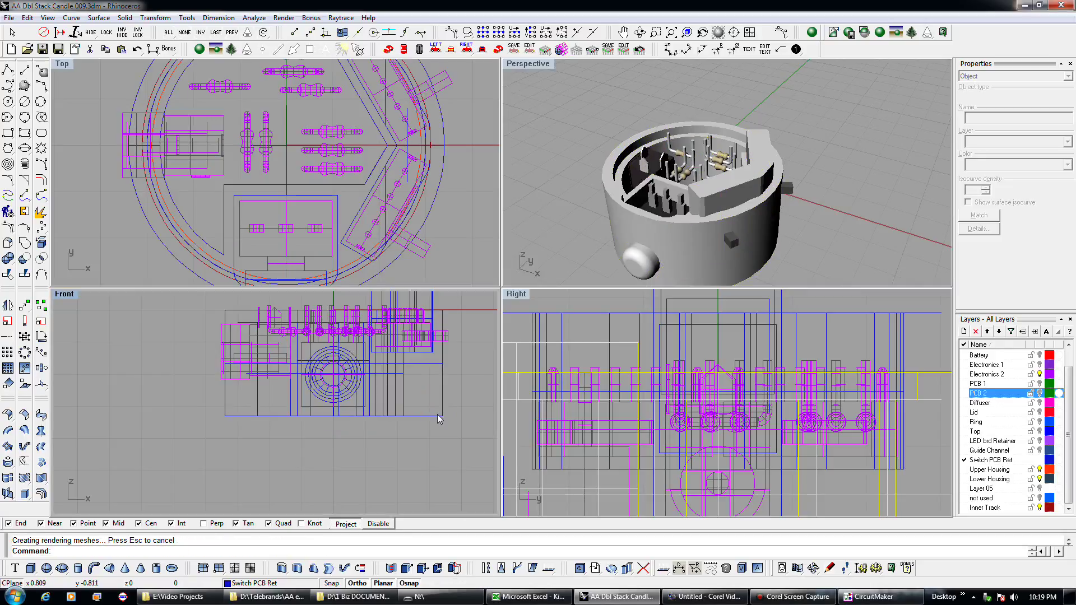
# Step: Subtract the extruded angled-switch block from the housing to cut the switch pocket
pyautogui.click(449, 385)
pyautogui.press('Return')
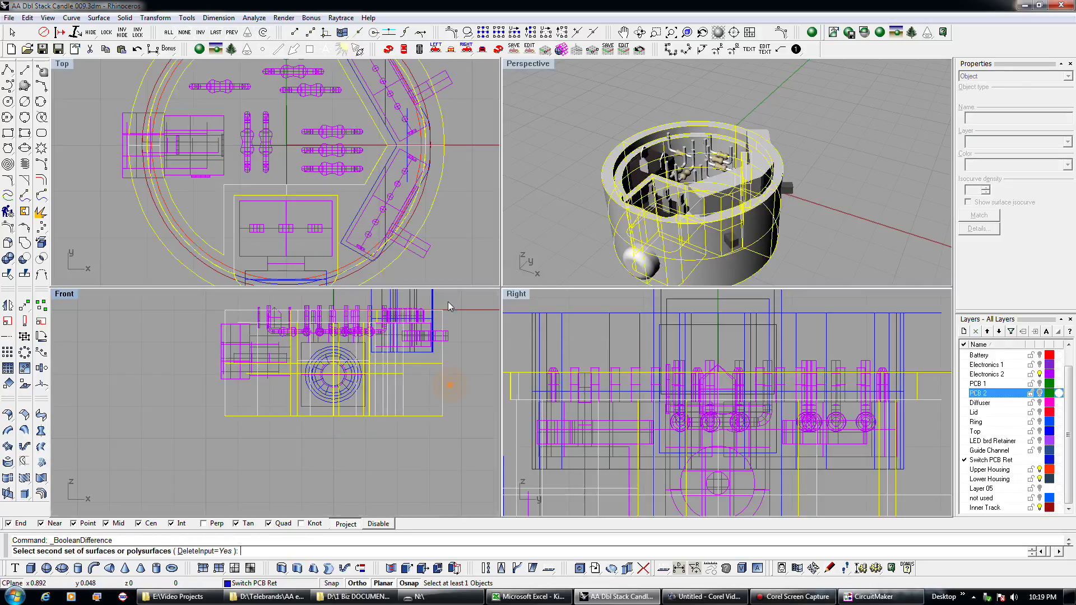
pyautogui.click(433, 297)
pyautogui.press('Return')
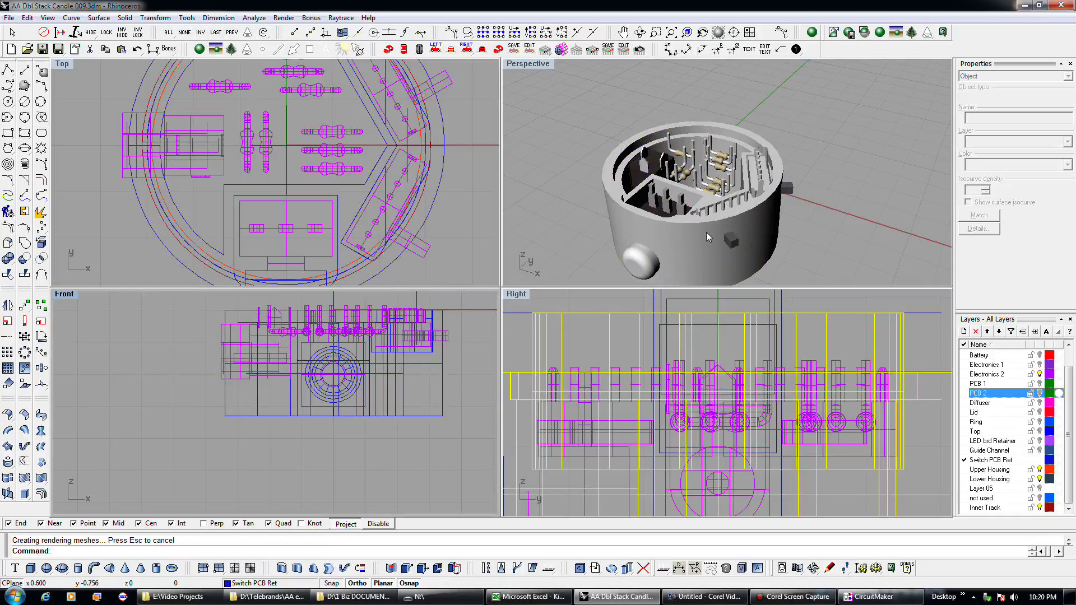
# Step: Inspect the new component pockets from above and the housing's underside in the Perspective view
pyautogui.scroll(2, 708, 232)
pyautogui.scroll(-2, 746, 253)
pyautogui.moveTo(745, 252); pyautogui.dragTo(745, 289, button='right')
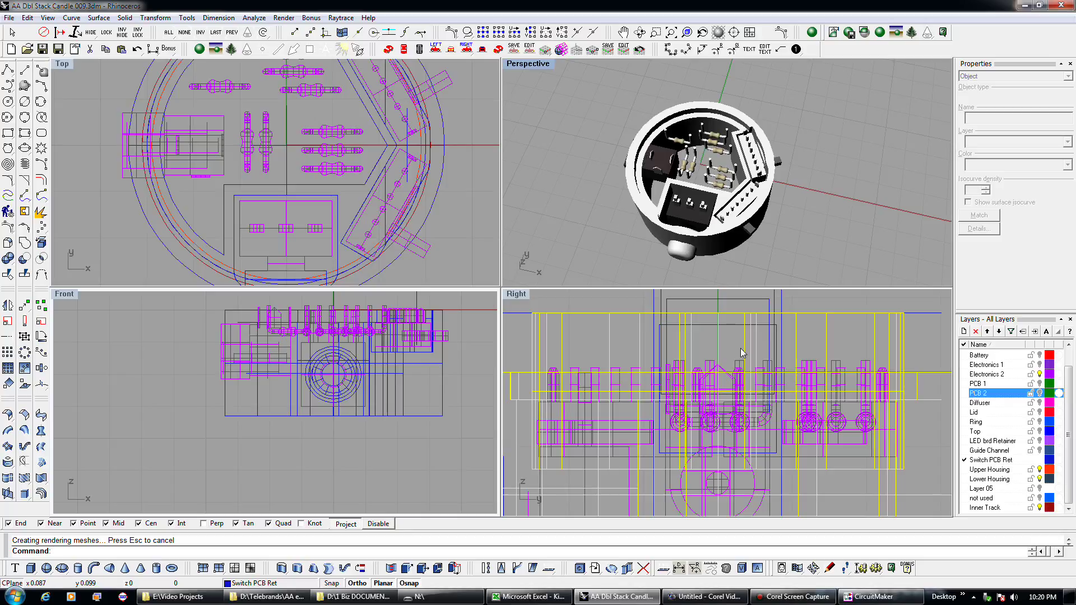
pyautogui.scroll(-5, 736, 361)
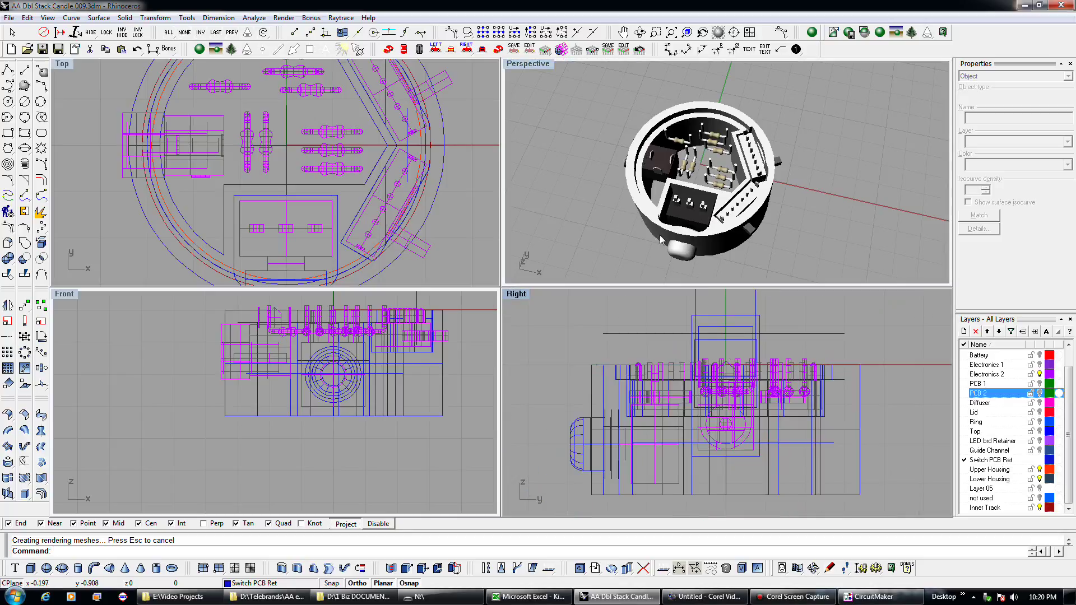
pyautogui.scroll(3, 660, 238)
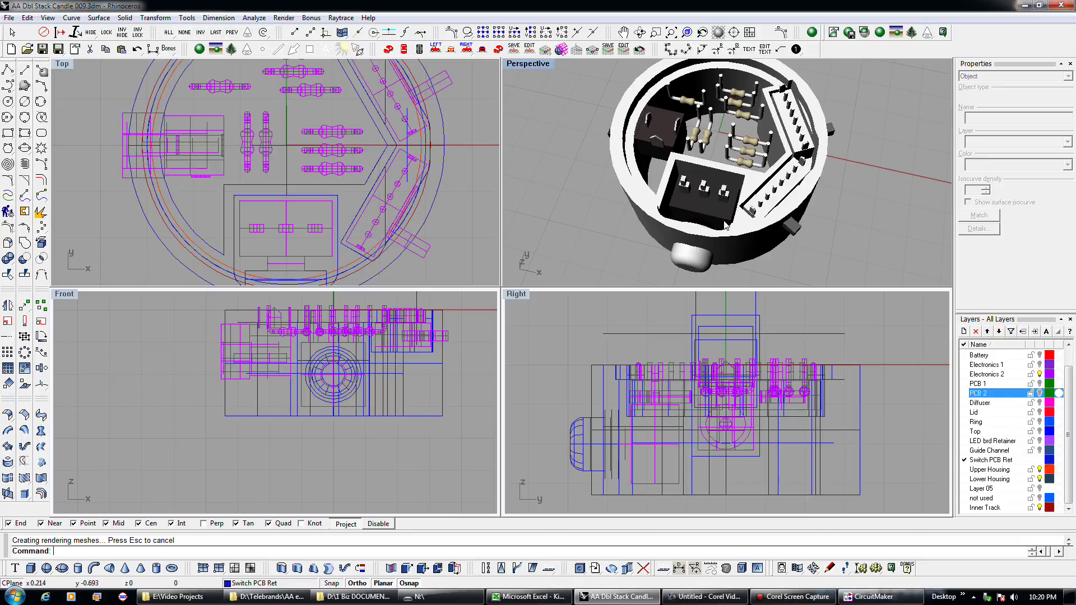
pyautogui.moveTo(823, 251); pyautogui.dragTo(782, 116, button='right')
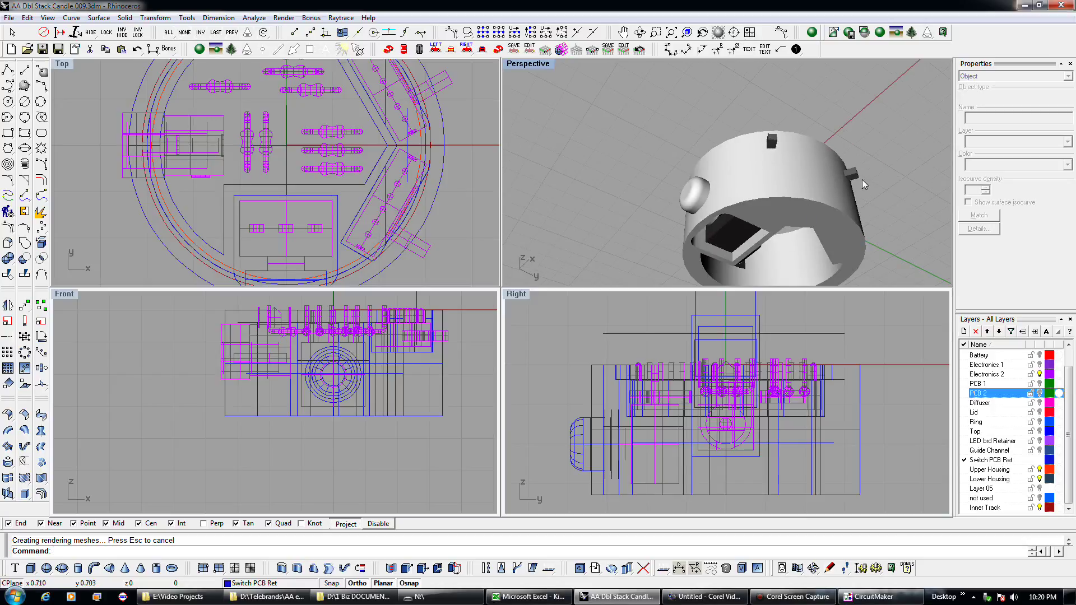
# Step: Copy the Switch PCB Ret housing to the clipboard, move the original to the not used layer, and paste the copy back
pyautogui.moveTo(788, 250); pyautogui.dragTo(765, 165, button='right')
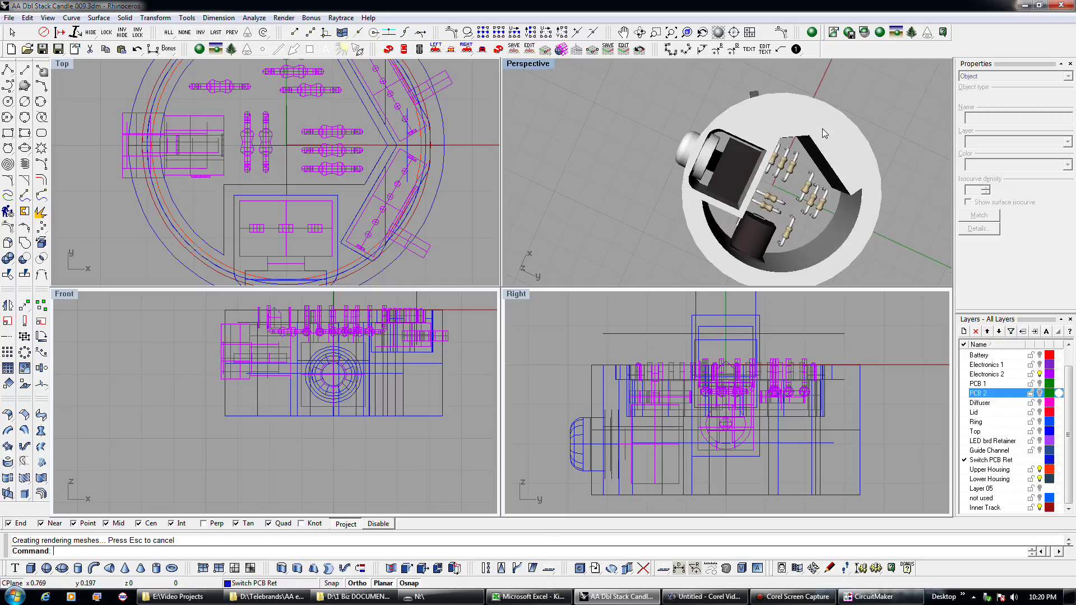
pyautogui.moveTo(795, 127); pyautogui.dragTo(854, 331, button='right')
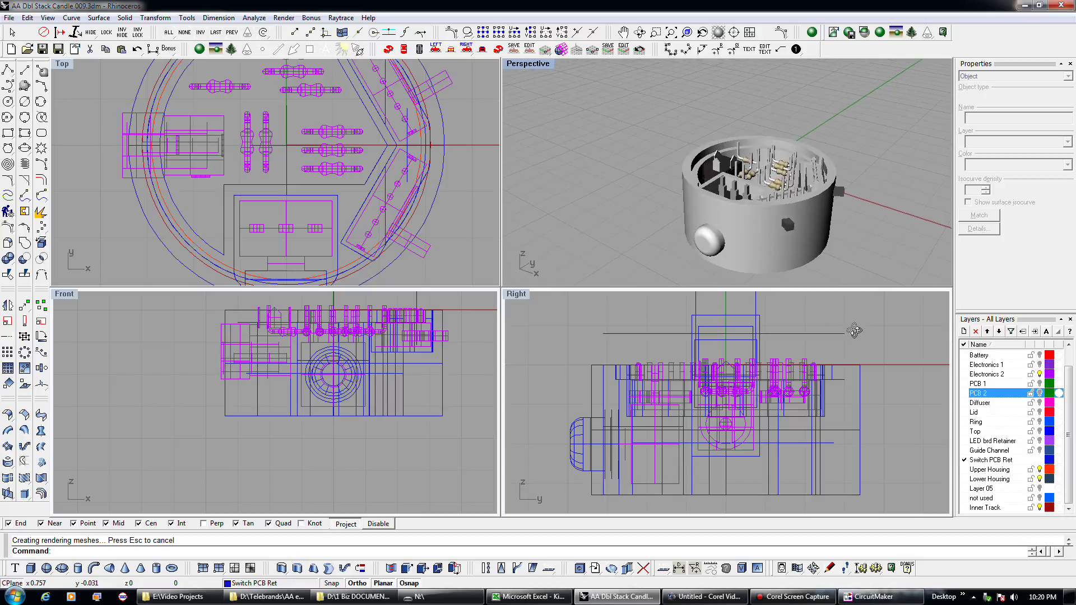
pyautogui.click(685, 213)
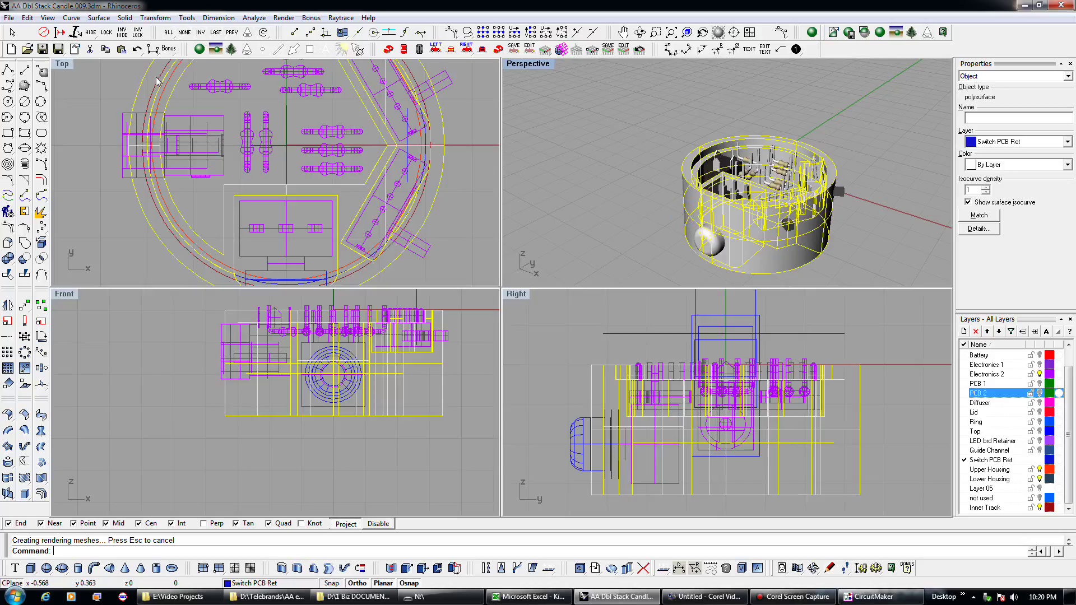
pyautogui.click(106, 49)
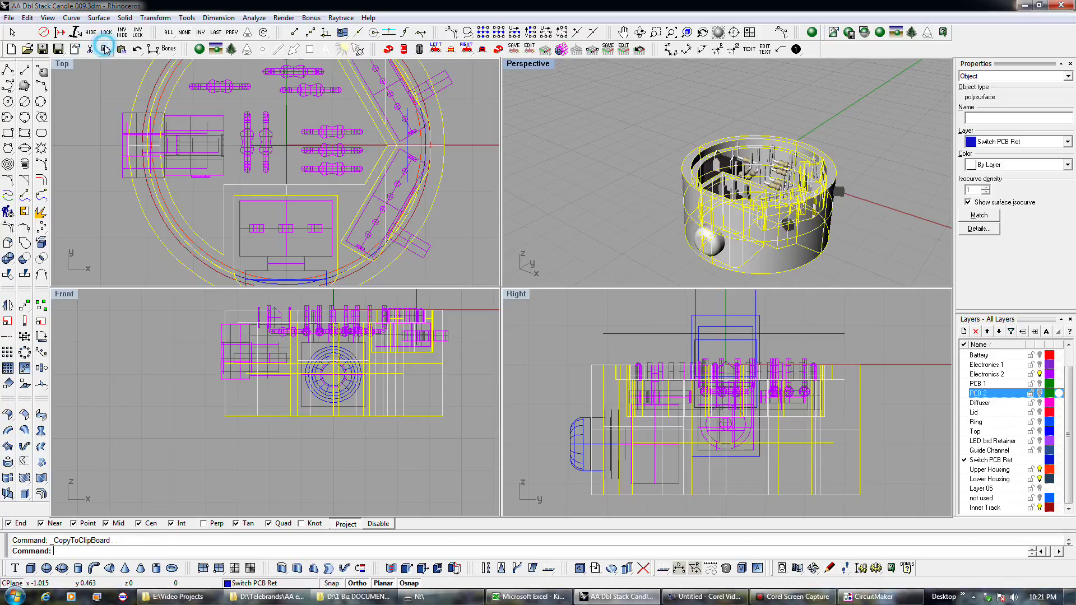
pyautogui.click(985, 499)
pyautogui.click(1034, 331)
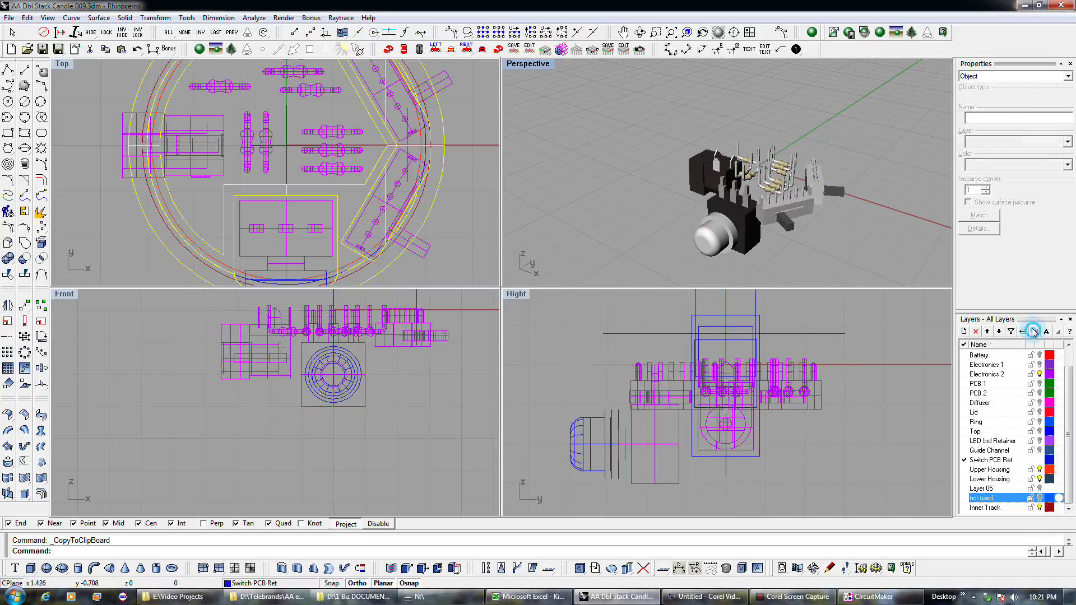
pyautogui.click(121, 49)
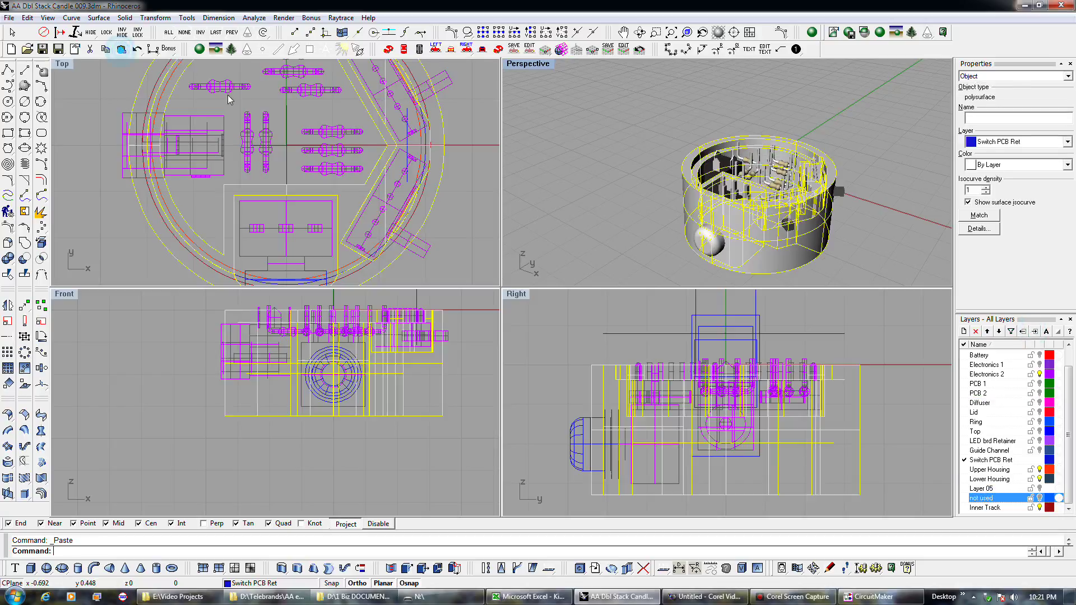
pyautogui.click(640, 232)
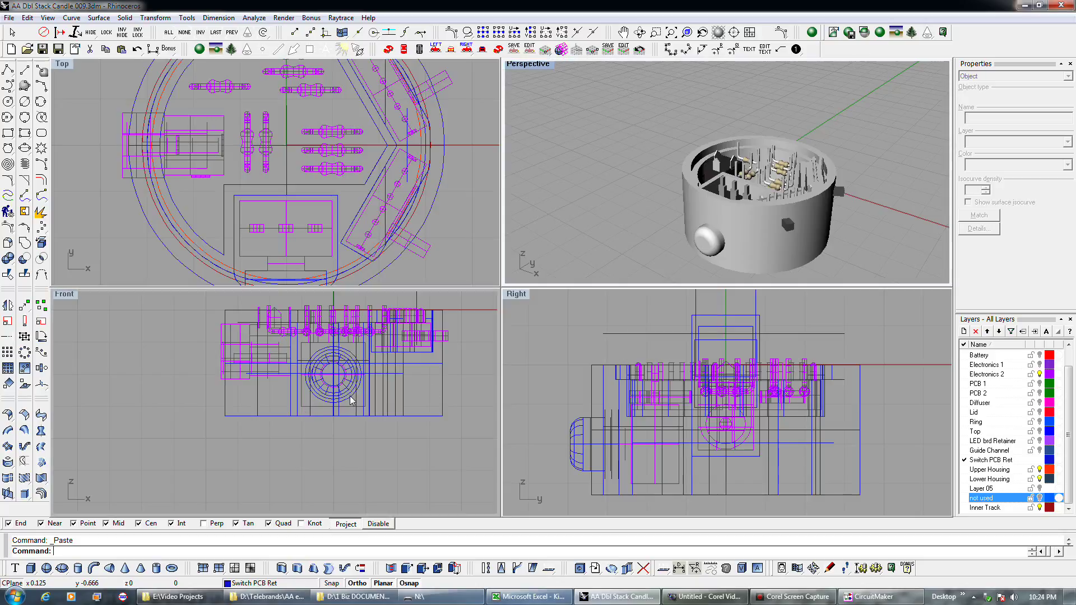
# Step: Extrude the circle around the knob as a capped solid running outward through the housing's front wall
pyautogui.scroll(4, 352, 400)
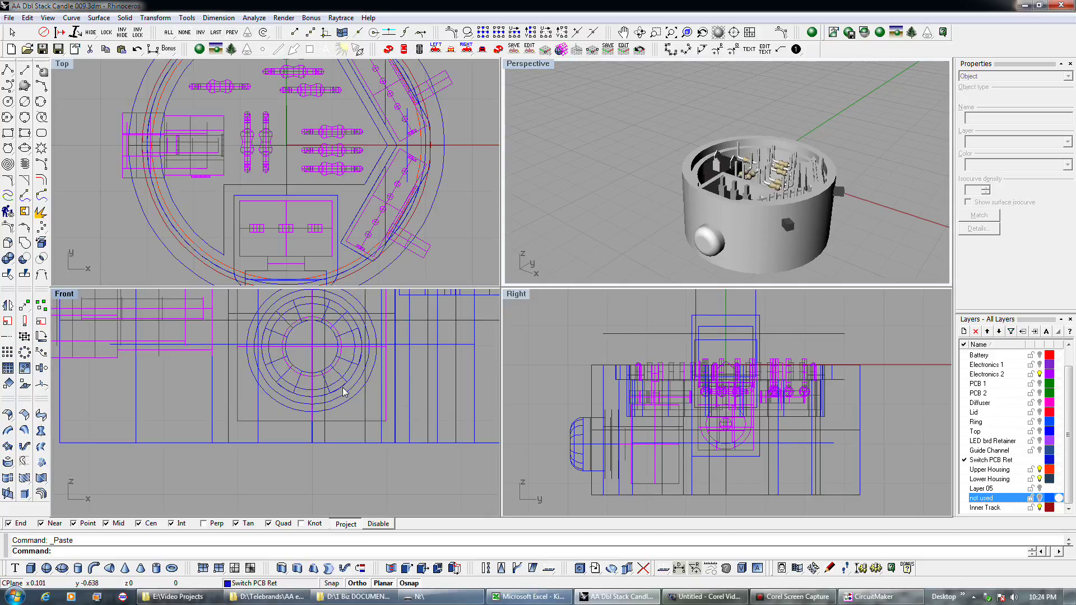
pyautogui.scroll(2, 344, 392)
pyautogui.click(351, 400)
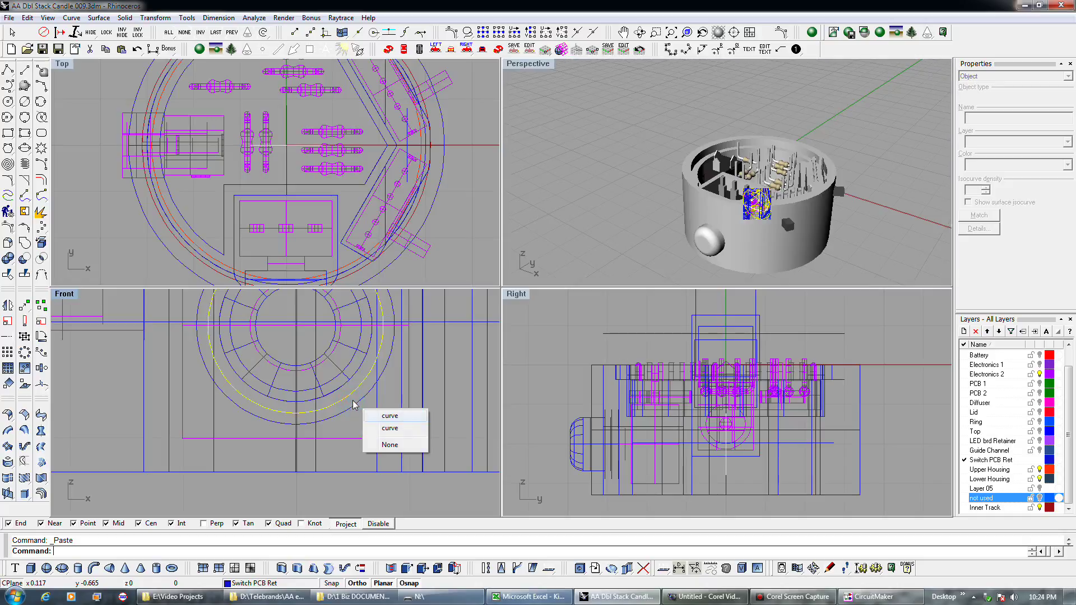
pyautogui.click(387, 421)
pyautogui.scroll(-4, 295, 218)
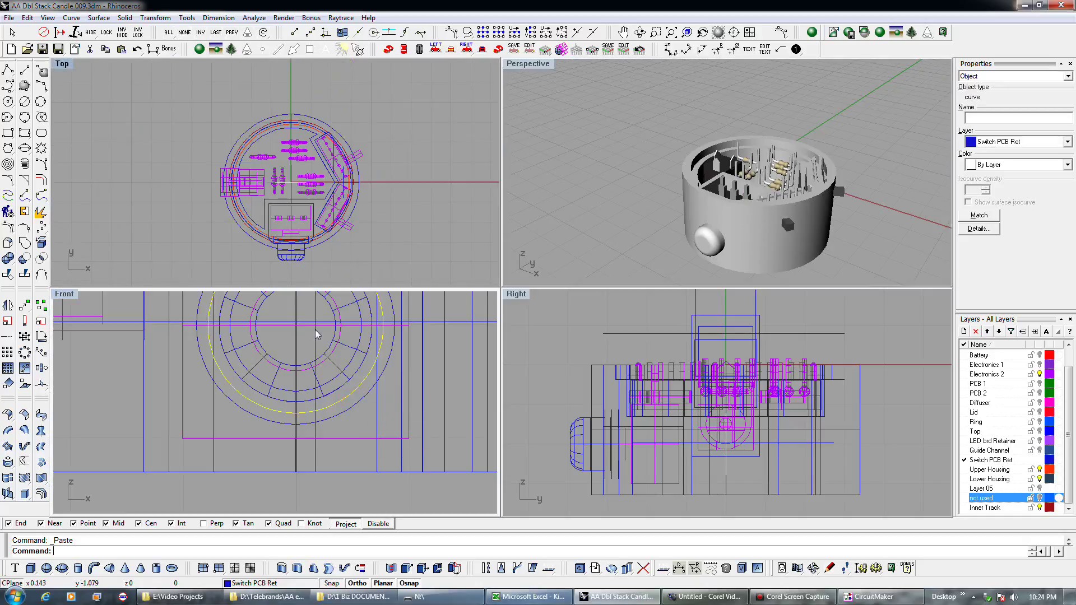
pyautogui.click(292, 569)
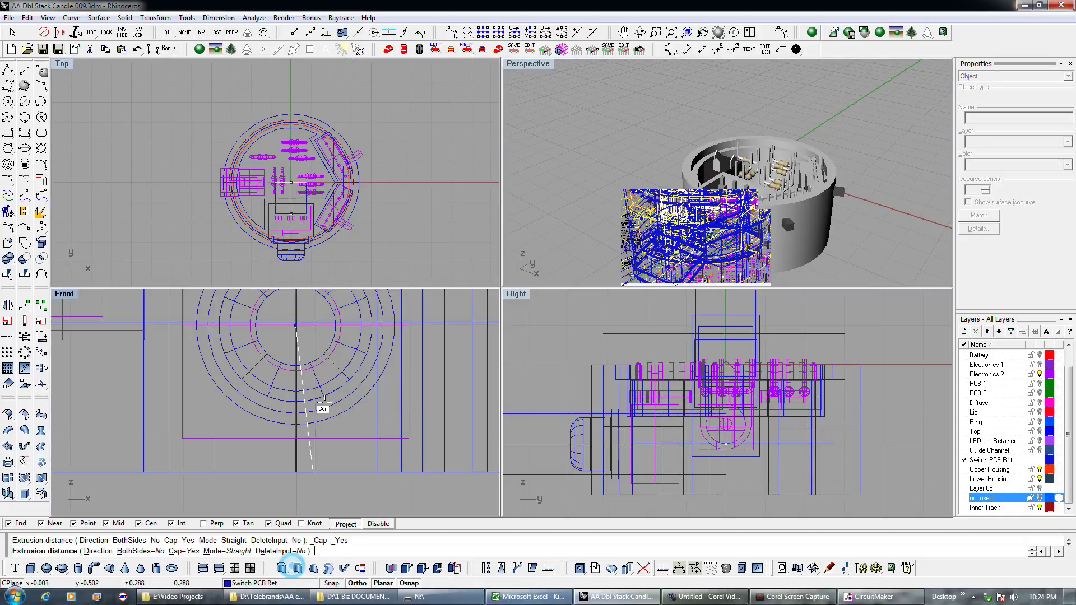
pyautogui.click(329, 275)
# Step: Subtract the extruded knob cylinder from the housing with a Boolean difference to cut the knob hole
pyautogui.click(680, 249)
pyautogui.click(686, 224)
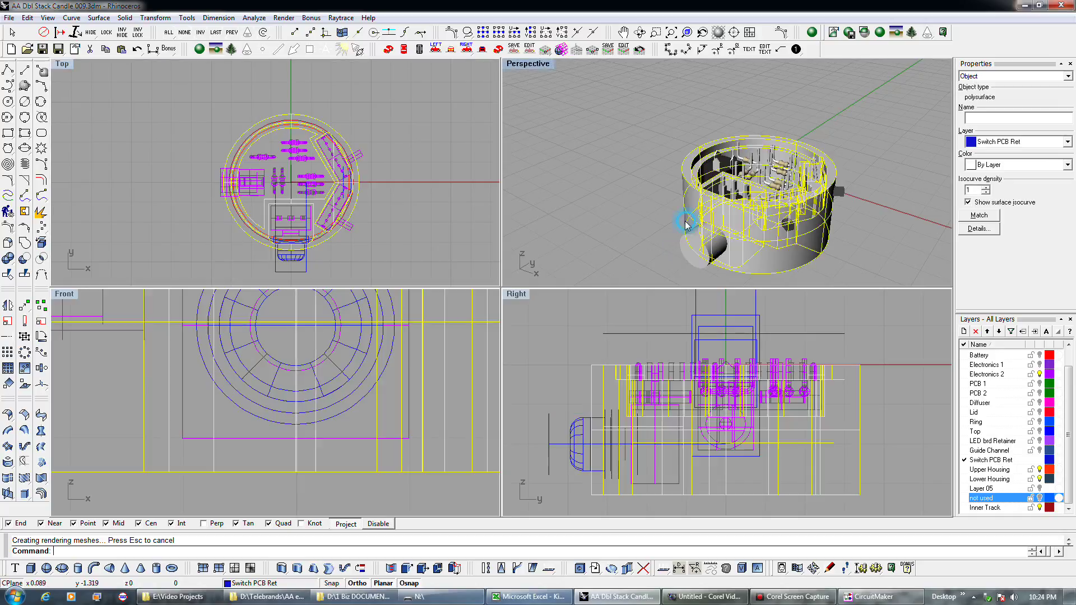
pyautogui.click(24, 258)
pyautogui.click(275, 271)
pyautogui.rightClick(252, 271)
pyautogui.moveTo(651, 254); pyautogui.dragTo(564, 347, button='right')
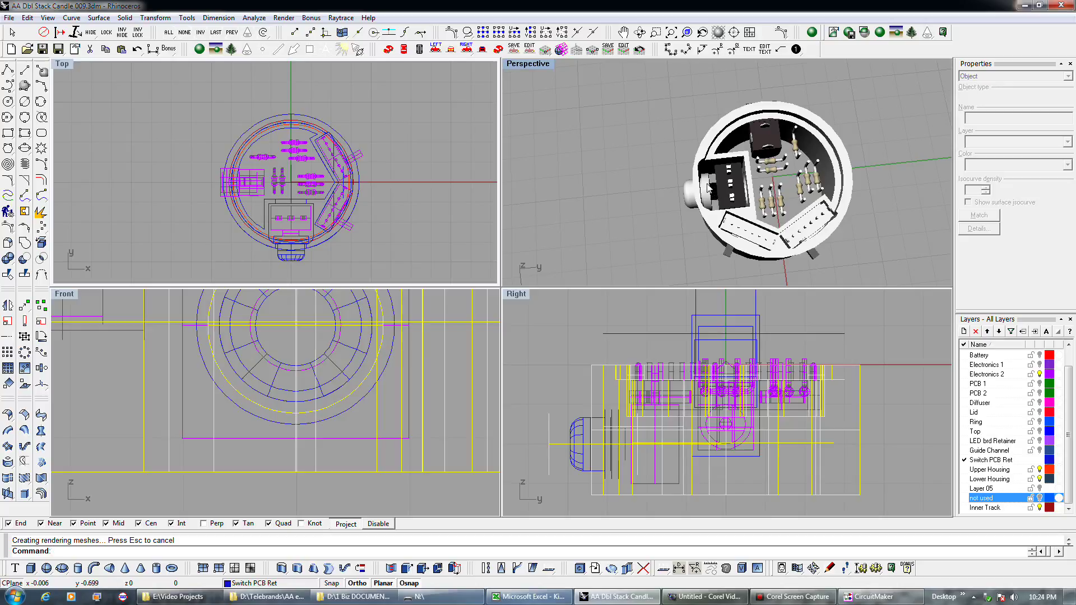
# Step: Slide the knob inward through its hole and back out to check its fit in the housing wall
pyautogui.click(705, 187)
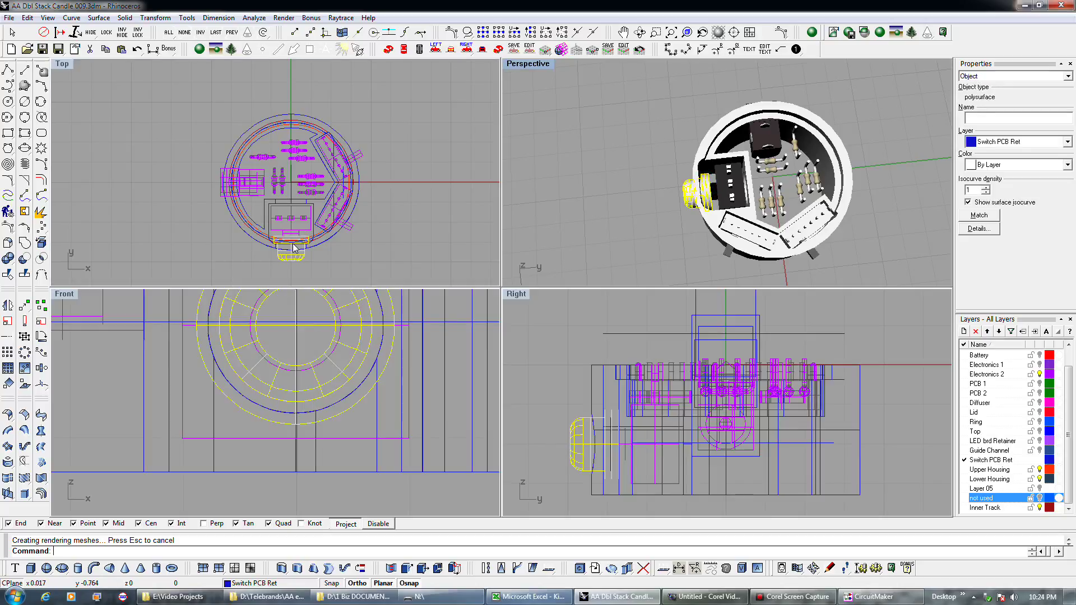
pyautogui.scroll(4, 294, 248)
pyautogui.moveTo(291, 267); pyautogui.dragTo(291, 218)
pyautogui.moveTo(290, 215); pyautogui.dragTo(296, 269)
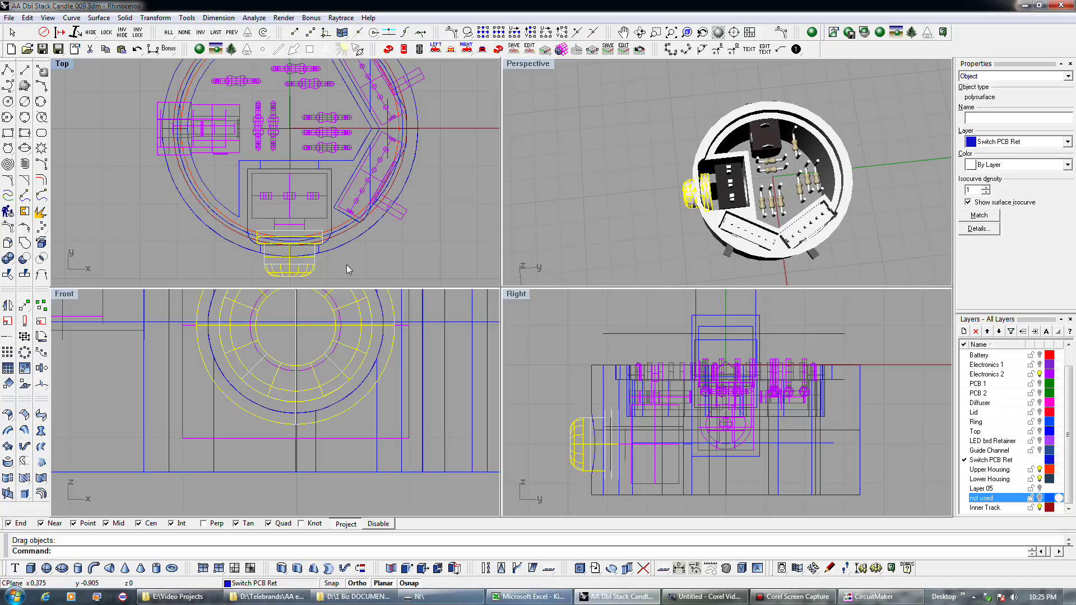
pyautogui.scroll(-2, 343, 224)
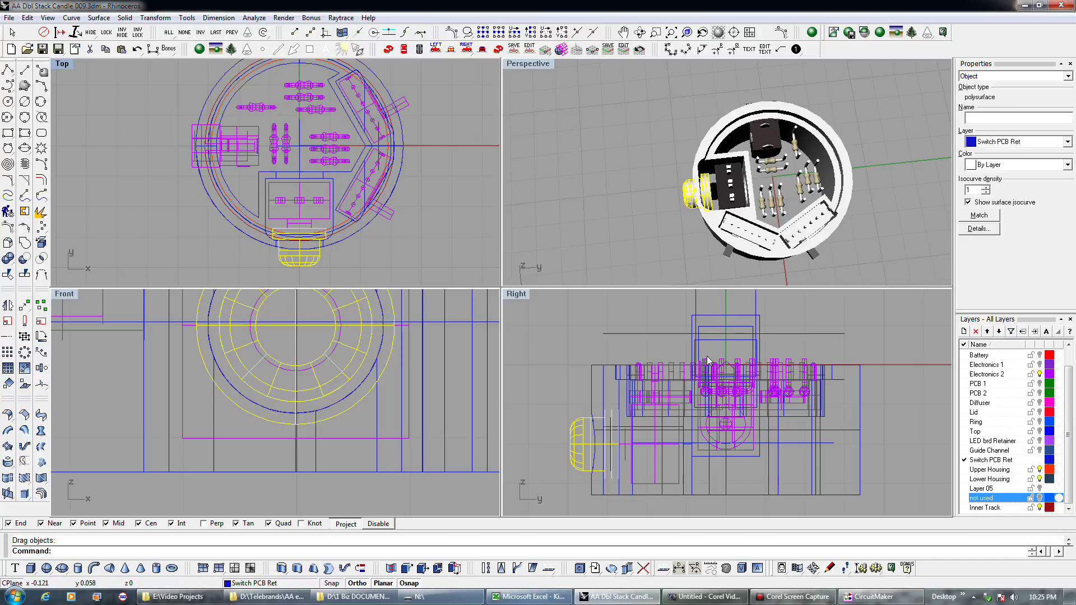
# Step: Extrude the switch-opening rectangle into a capped block projecting outward through the housing wall along the X axis
pyautogui.scroll(1, 708, 355)
pyautogui.click(721, 337)
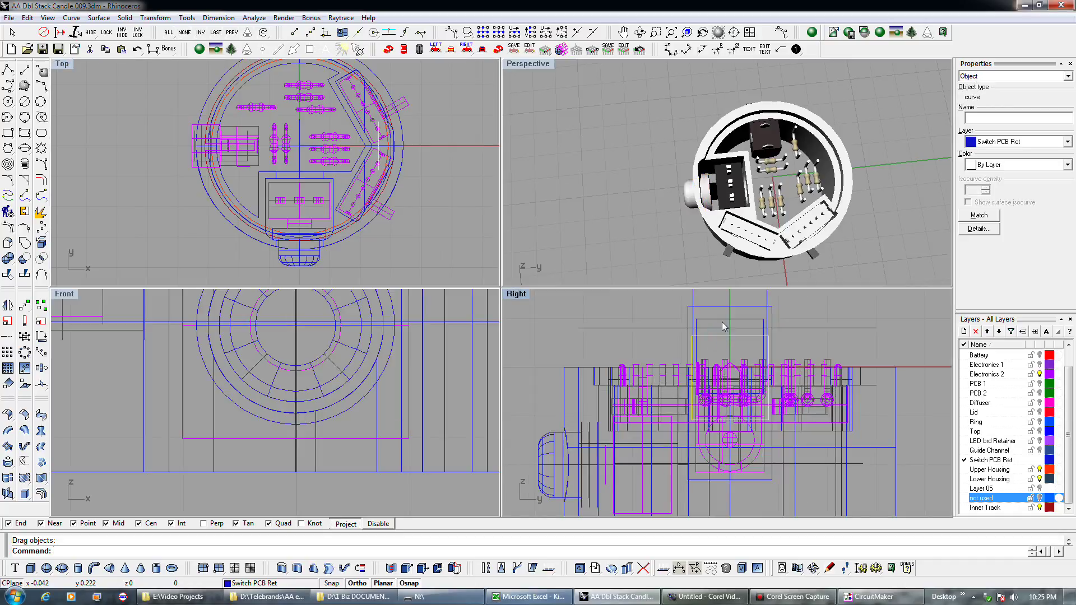
pyautogui.click(722, 320)
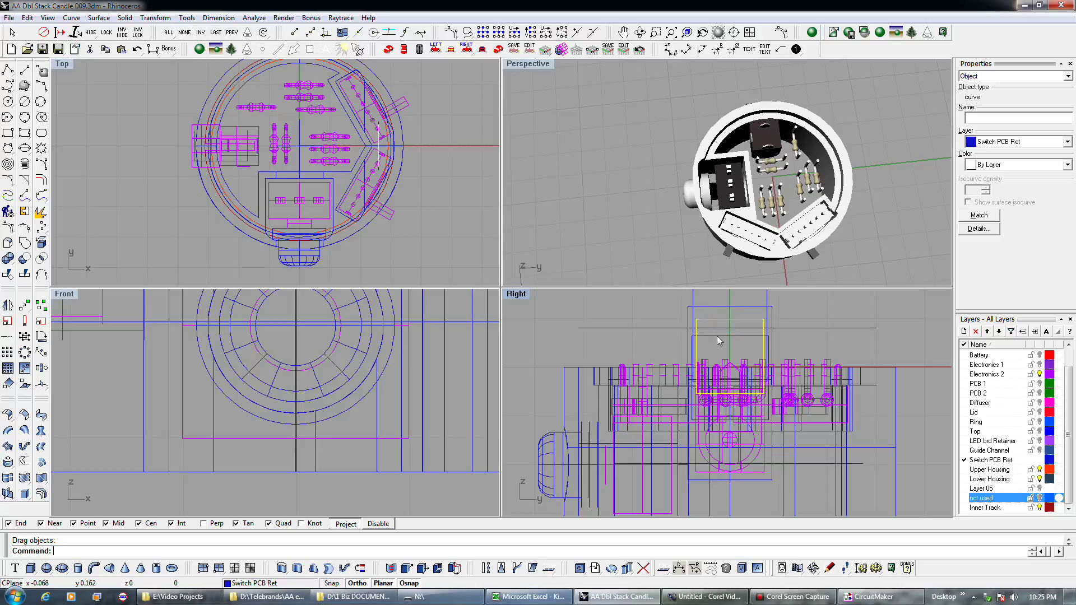
pyautogui.click(716, 336)
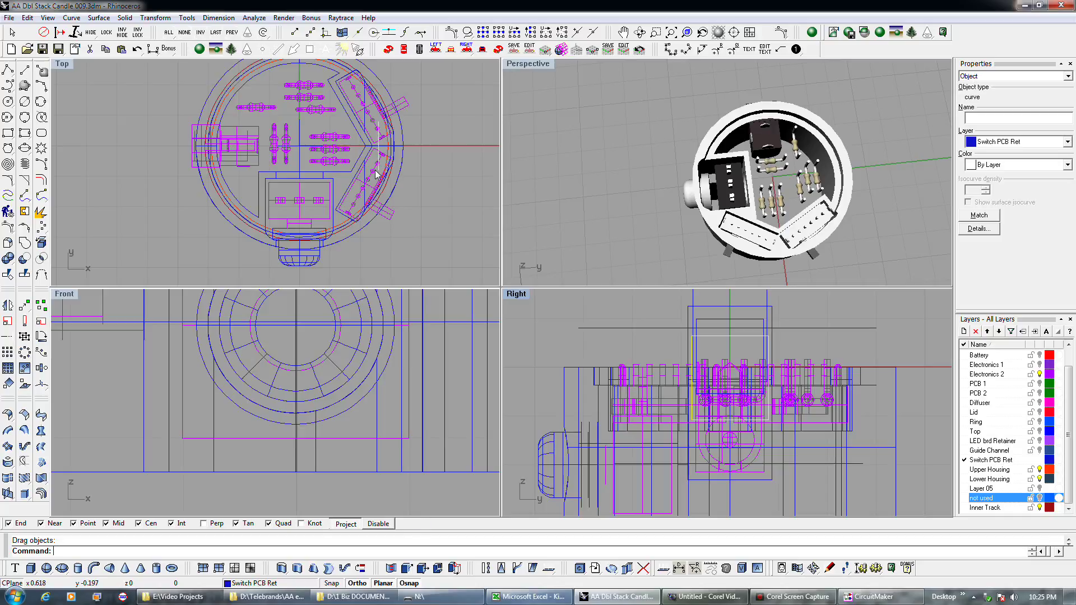
pyautogui.scroll(3, 377, 159)
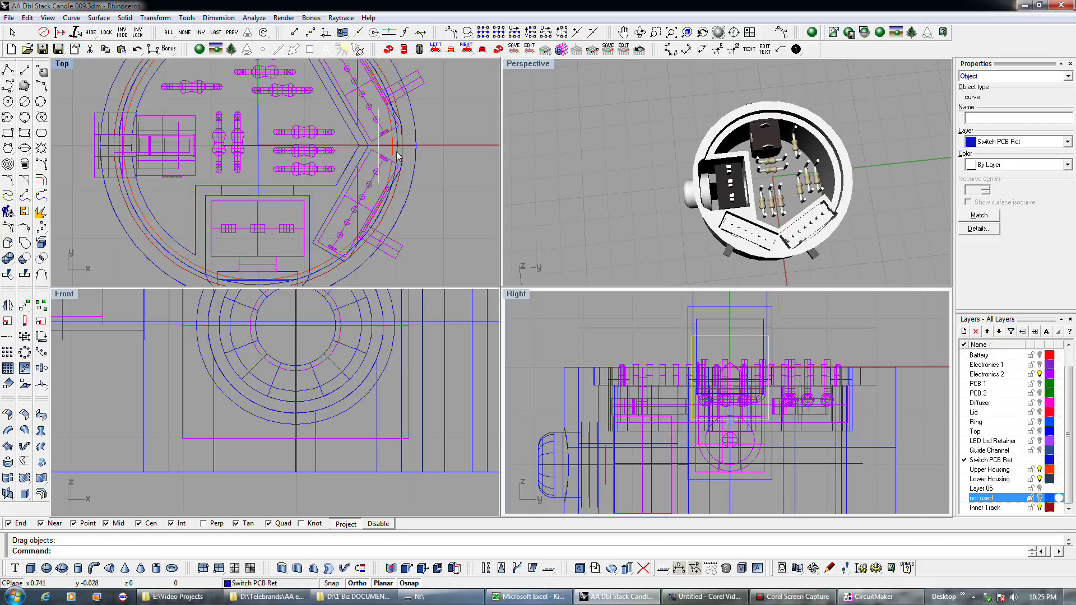
pyautogui.click(297, 568)
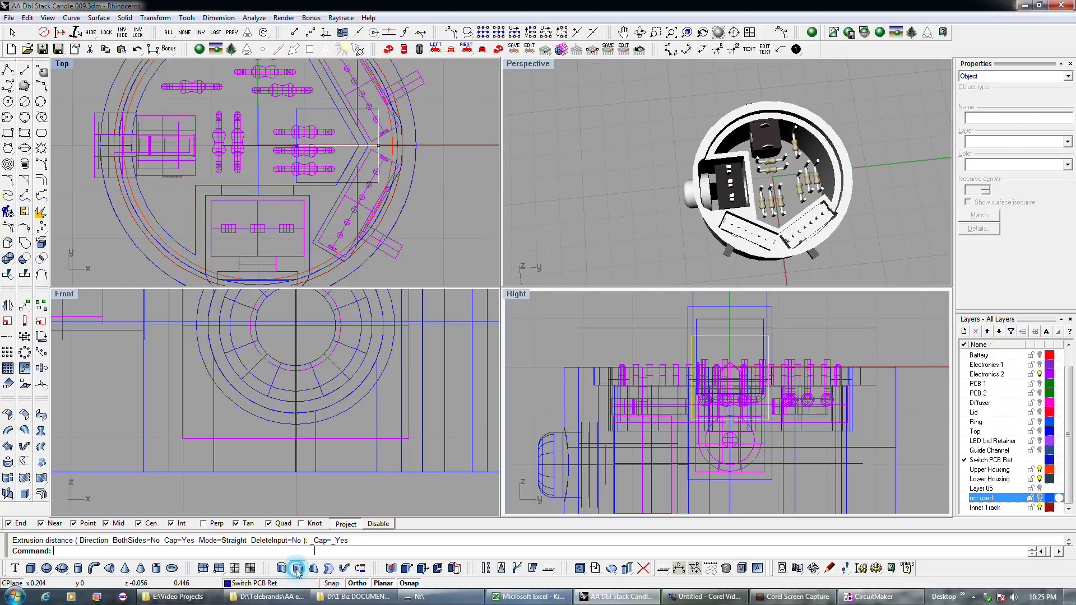
pyautogui.click(458, 185)
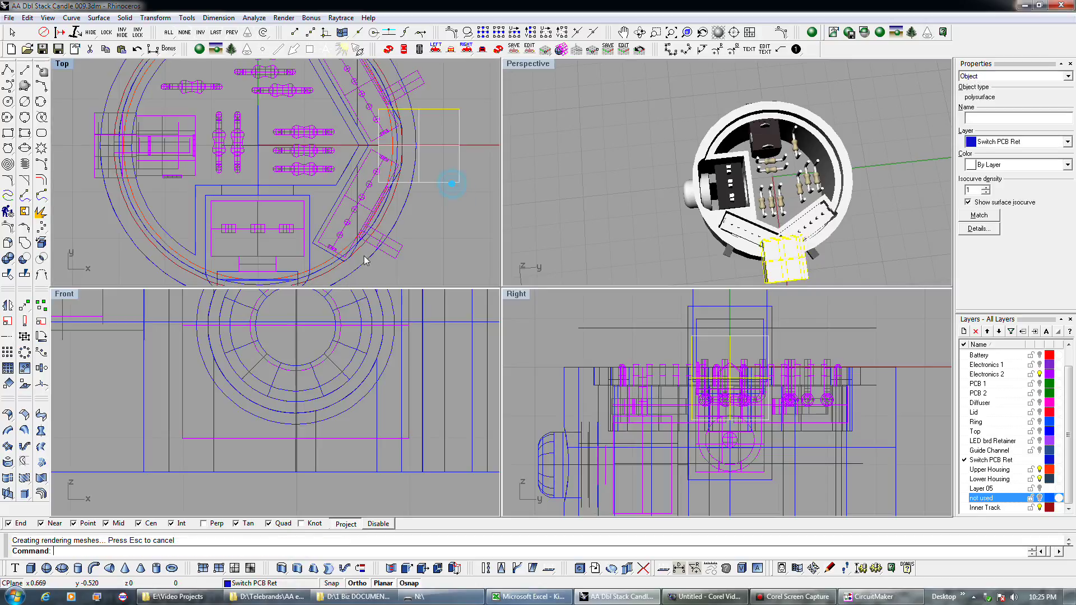
# Step: Rotate the block about the housing's center in the Top view to line it up with the lower angled switch
pyautogui.click(42, 337)
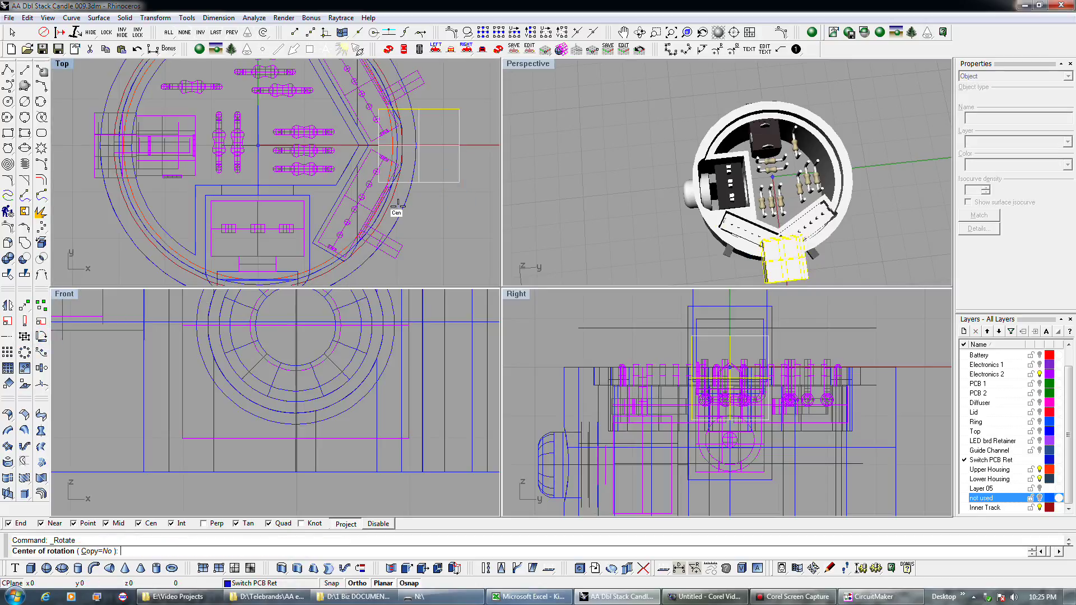
pyautogui.click(398, 206)
pyautogui.click(489, 140)
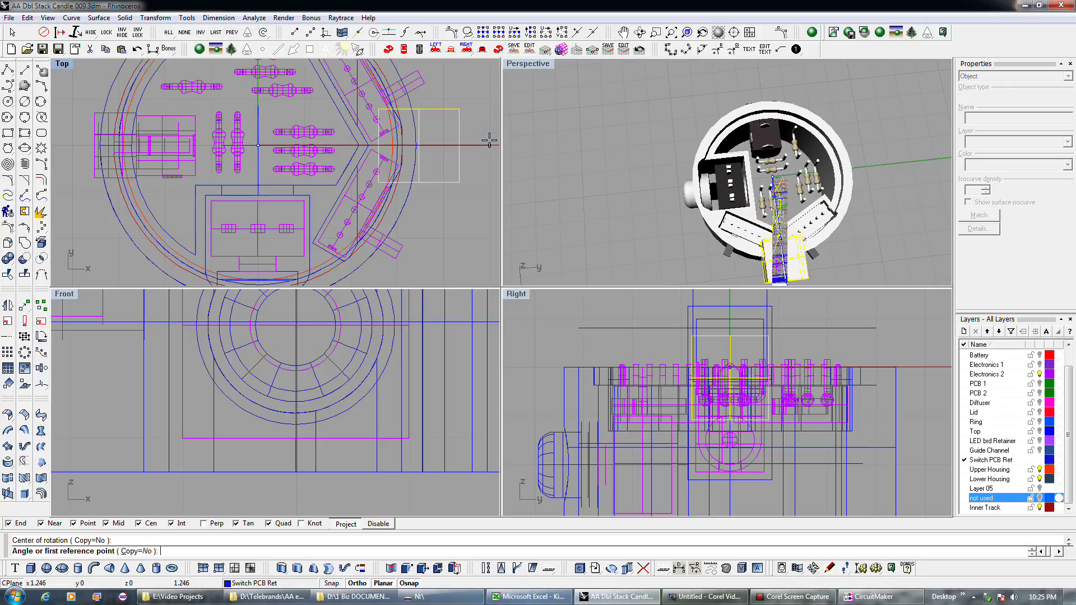
pyautogui.click(444, 242)
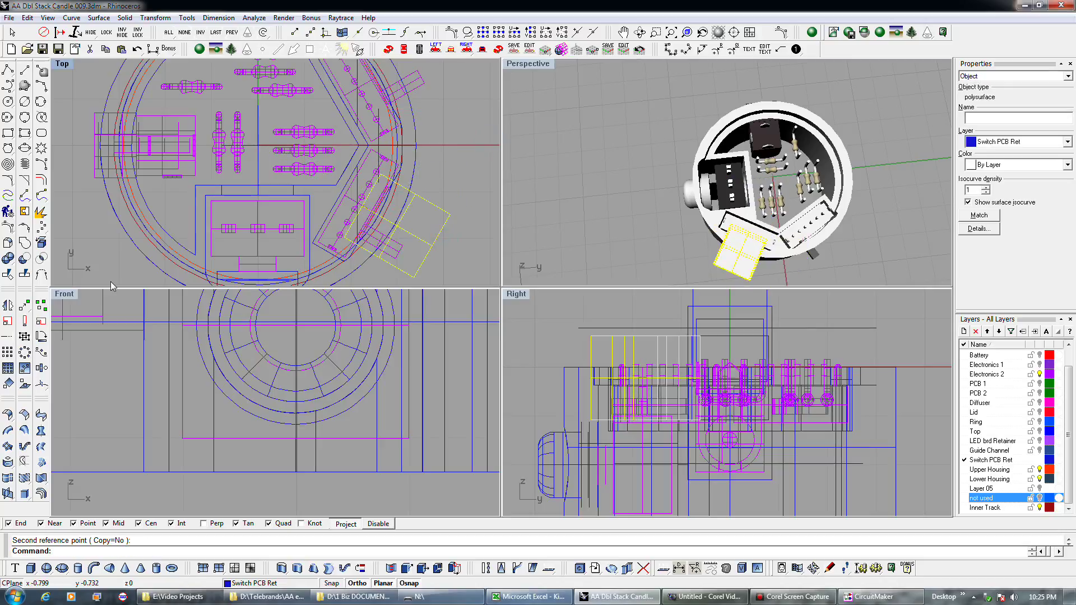
# Step: Rotate a copy of the block about the housing's center to line up with the upper angled switch
pyautogui.rightClick(417, 249)
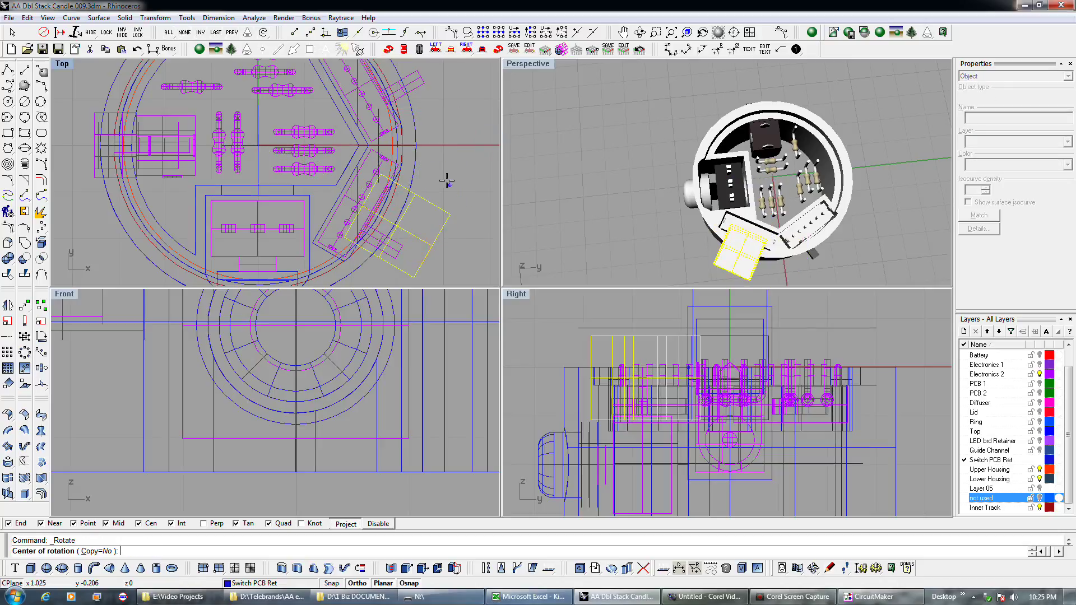
pyautogui.click(407, 170)
pyautogui.click(132, 551)
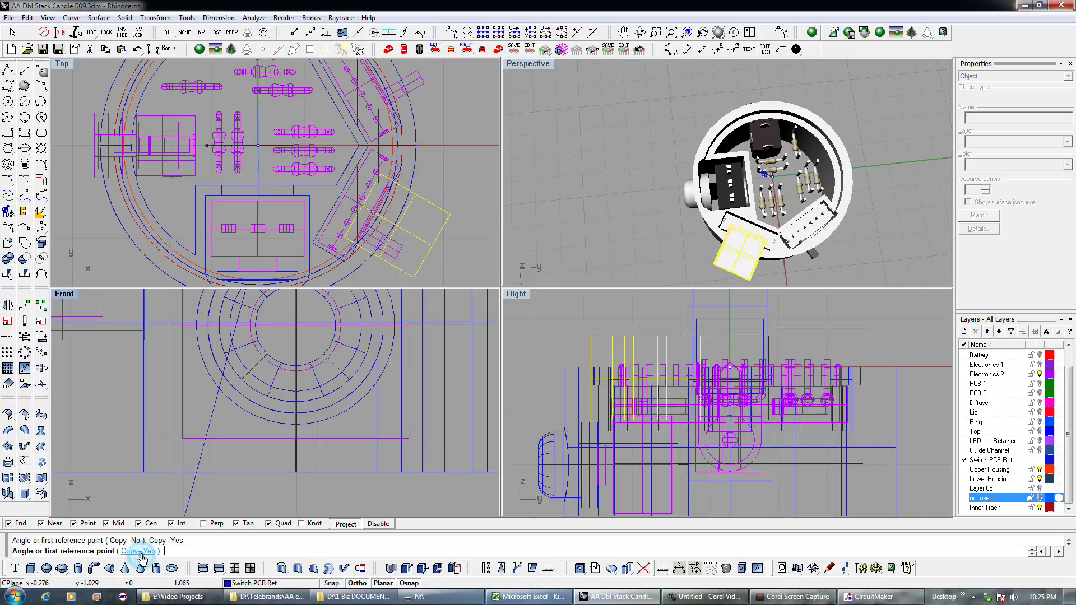
pyautogui.click(463, 261)
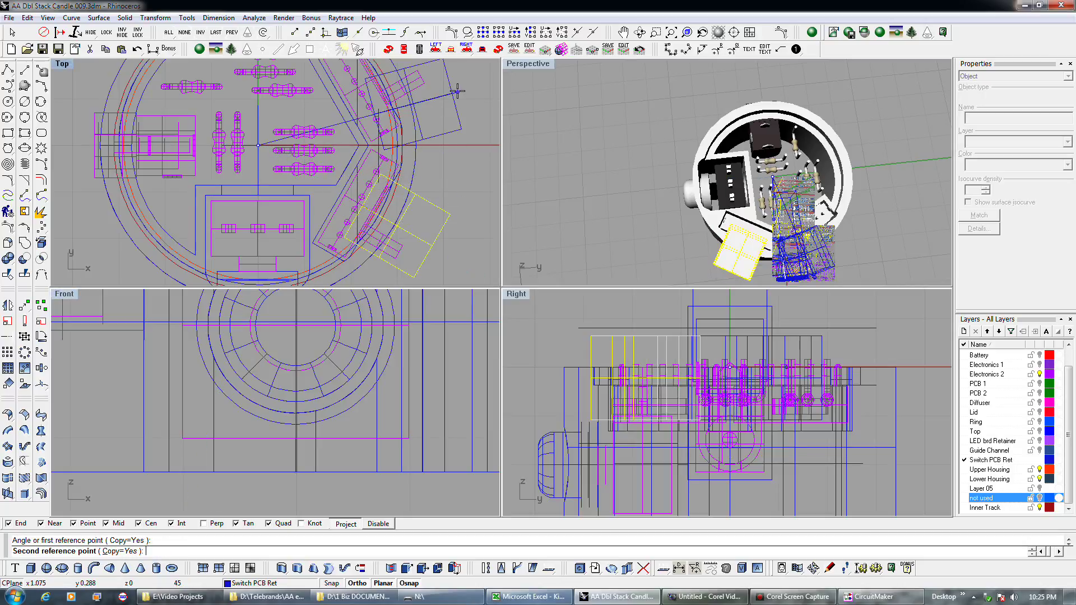
pyautogui.moveTo(459, 94); pyautogui.dragTo(446, 181, button='right')
pyautogui.click(437, 136)
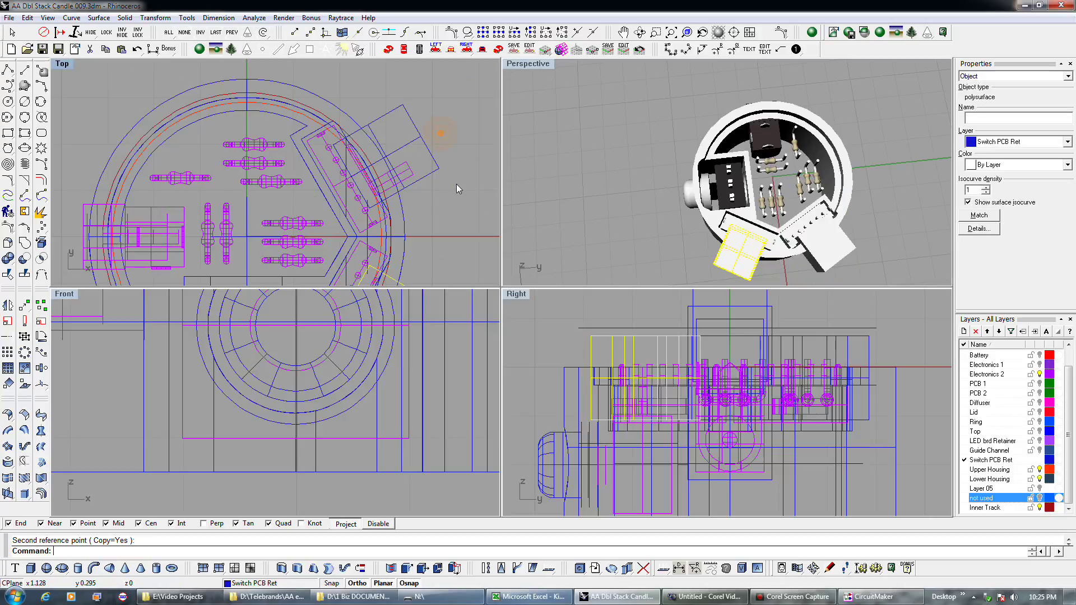
# Step: Subtract both rotated blocks from the housing with a Boolean difference to cut the two switch openings
pyautogui.click(360, 125)
pyautogui.click(390, 142)
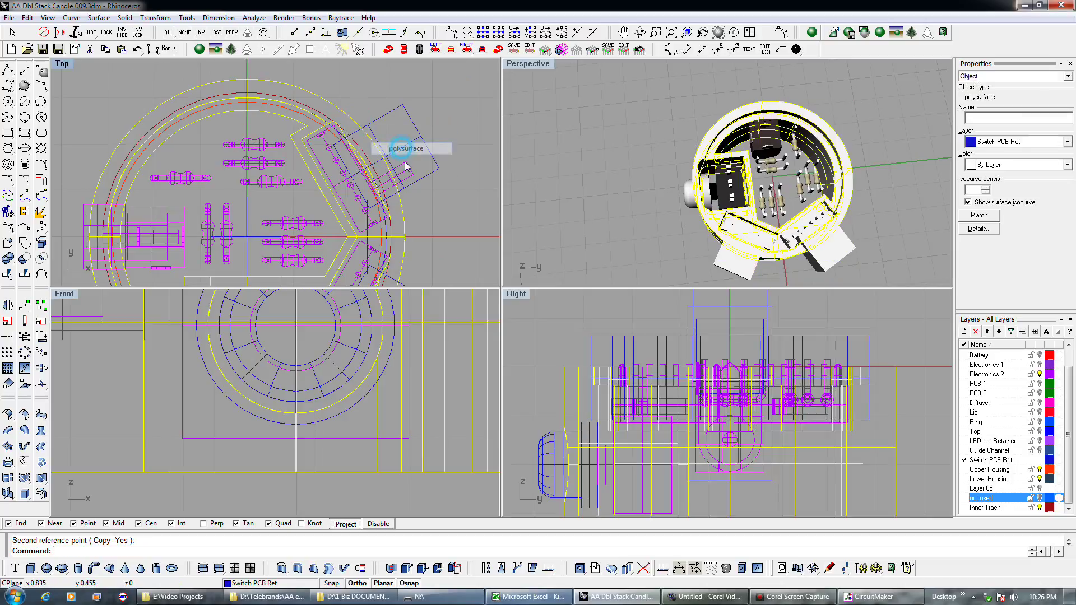
pyautogui.click(24, 258)
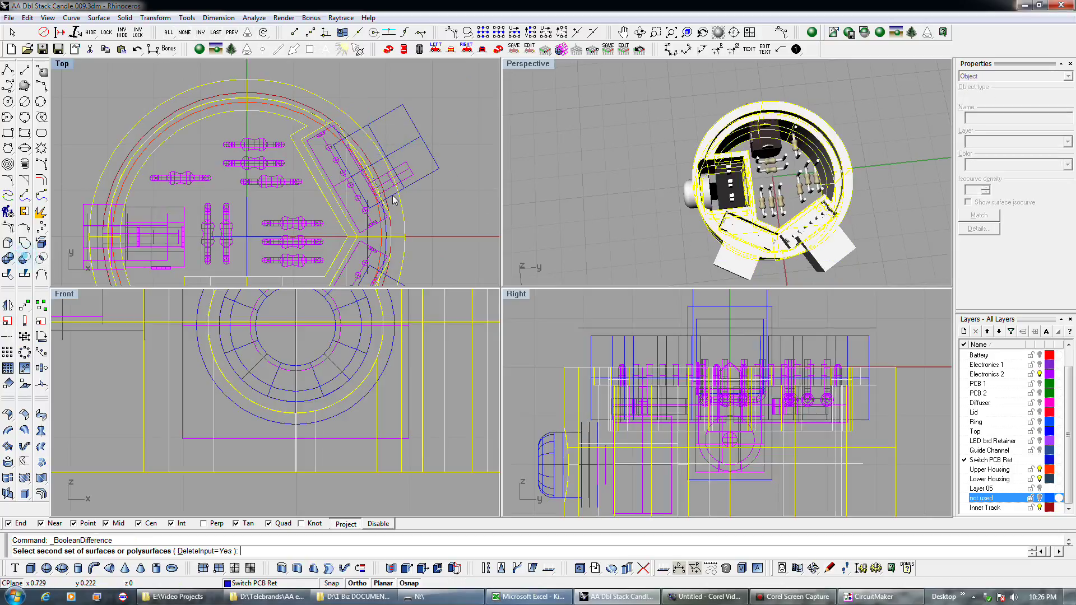
pyautogui.click(411, 187)
pyautogui.moveTo(413, 173); pyautogui.dragTo(399, 109, button='right')
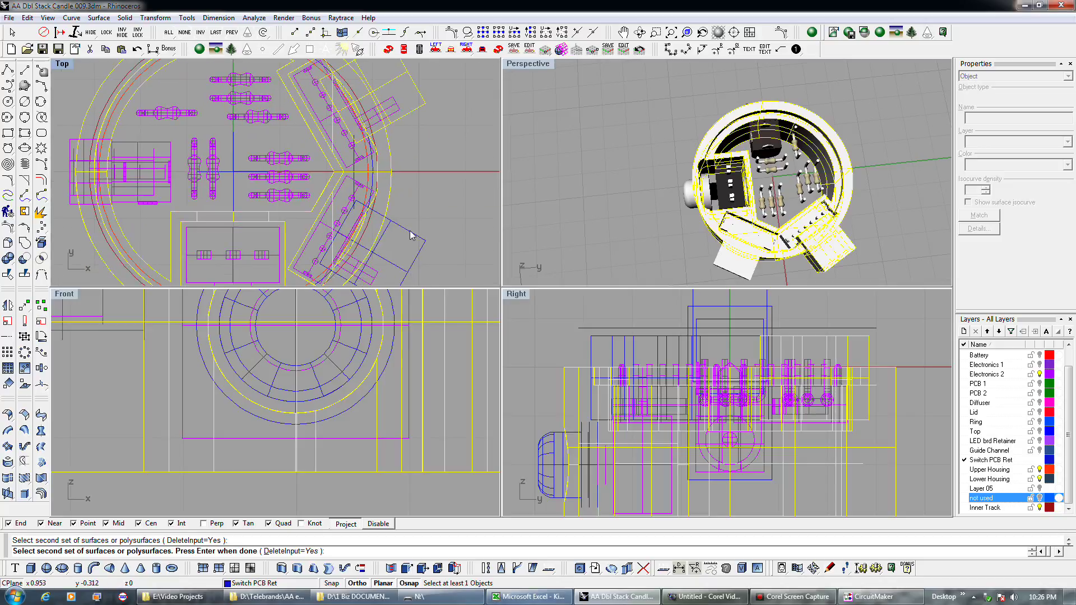
pyautogui.click(409, 230)
pyautogui.press('Return')
# Step: Turn on the Guide Channel layer to see it above the housing
pyautogui.moveTo(668, 238); pyautogui.dragTo(741, 220, button='right')
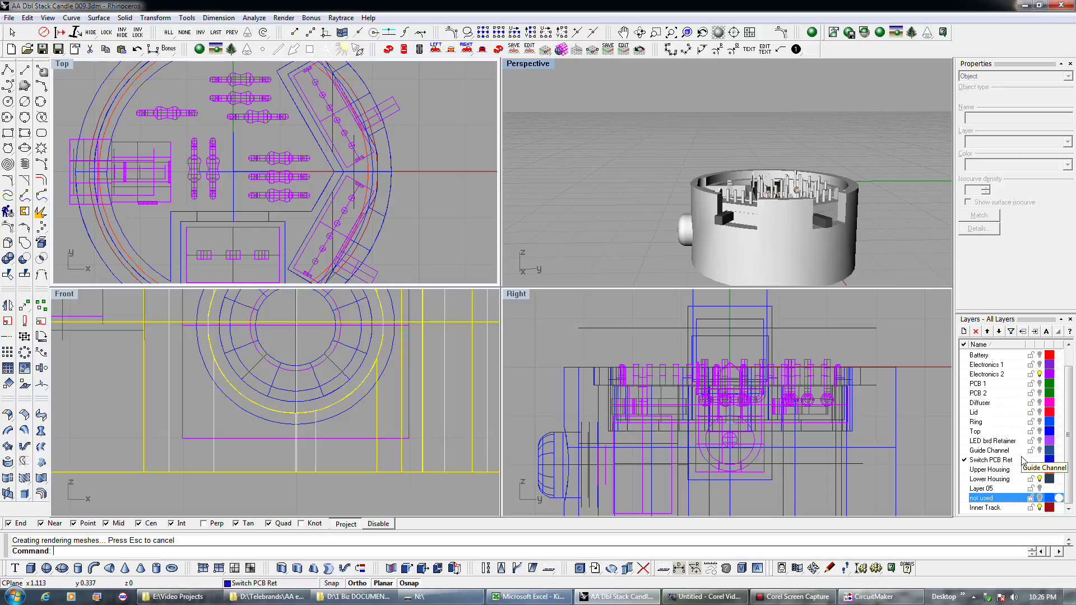
pyautogui.click(1041, 451)
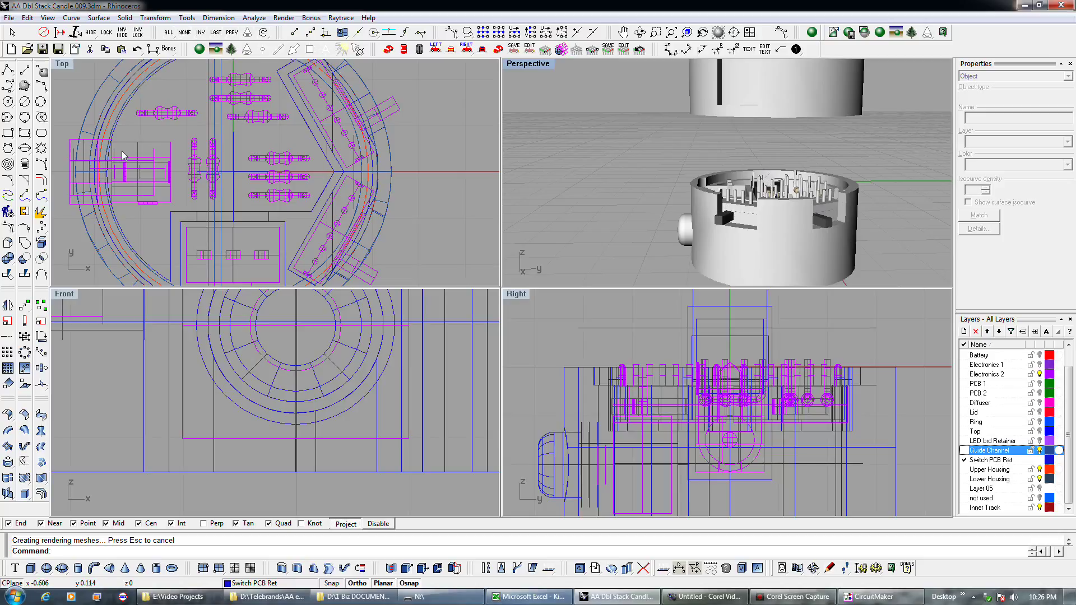
pyautogui.click(140, 158)
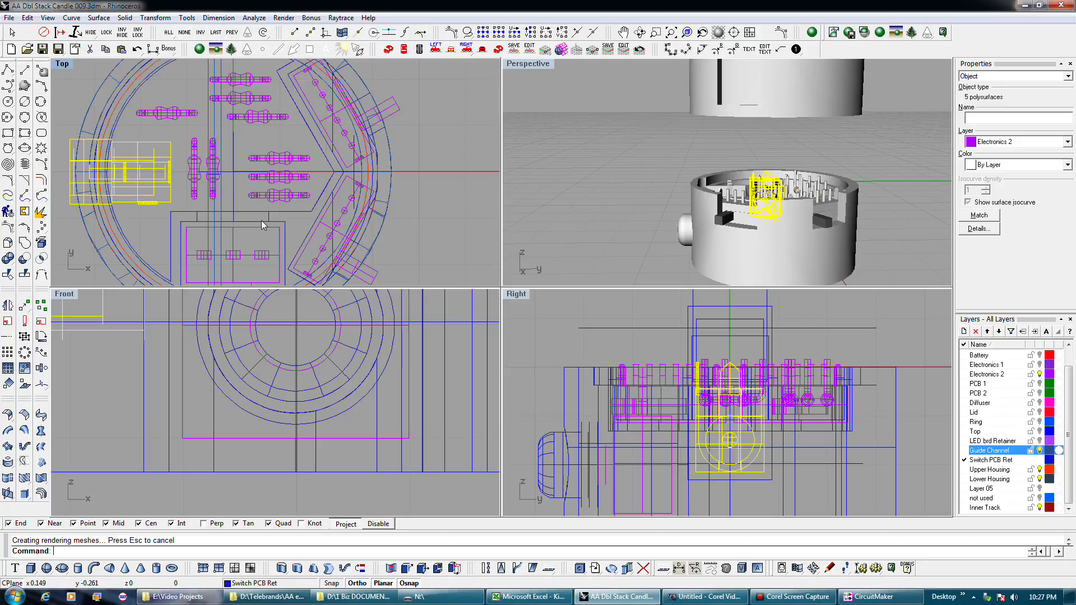
pyautogui.click(625, 256)
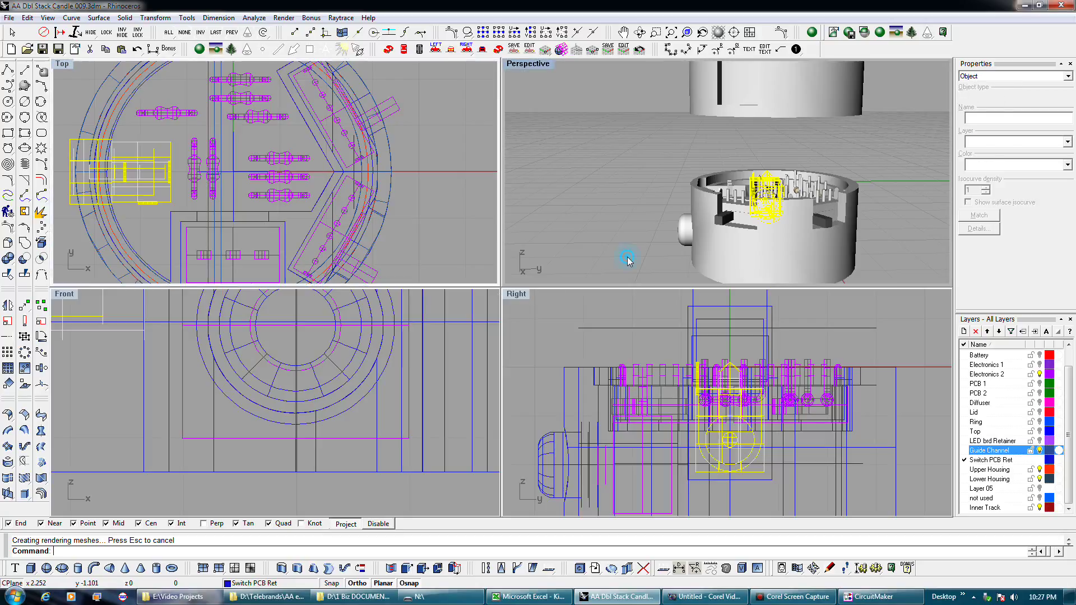
pyautogui.click(699, 247)
pyautogui.click(640, 224)
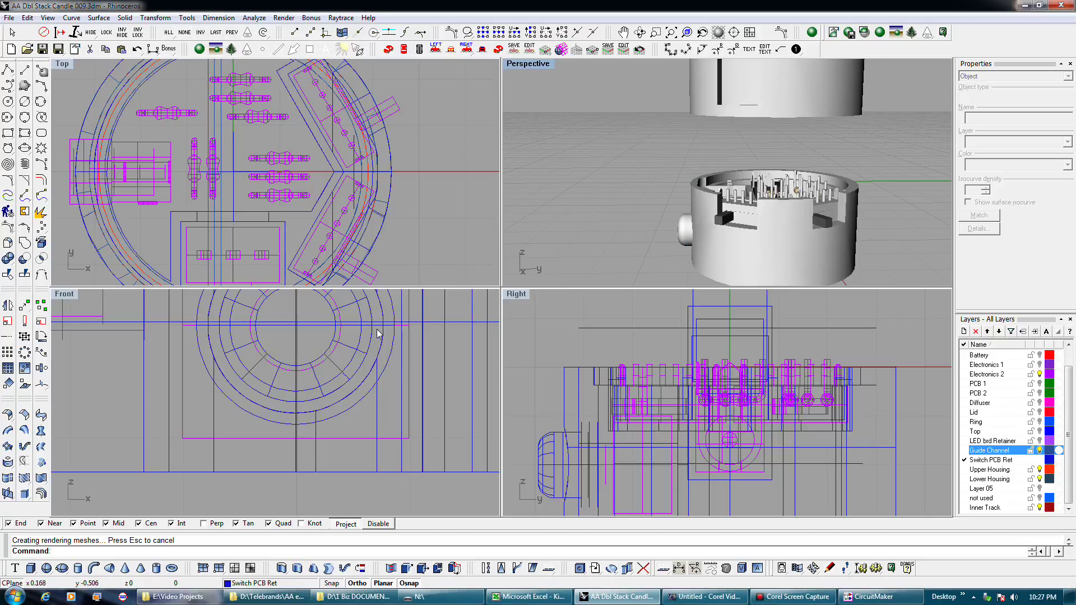
pyautogui.click(383, 216)
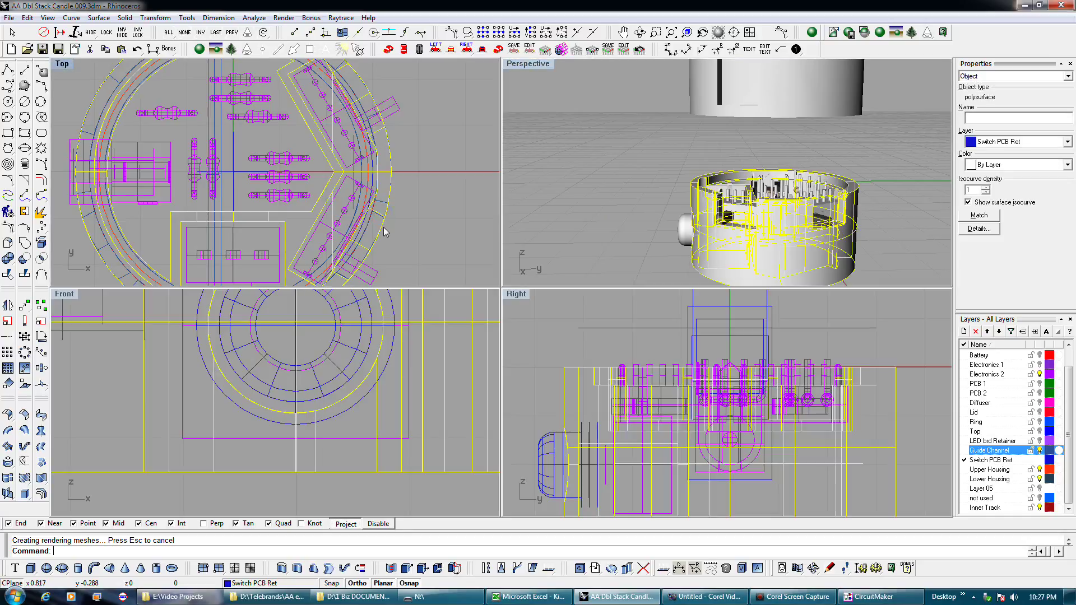
pyautogui.click(129, 161)
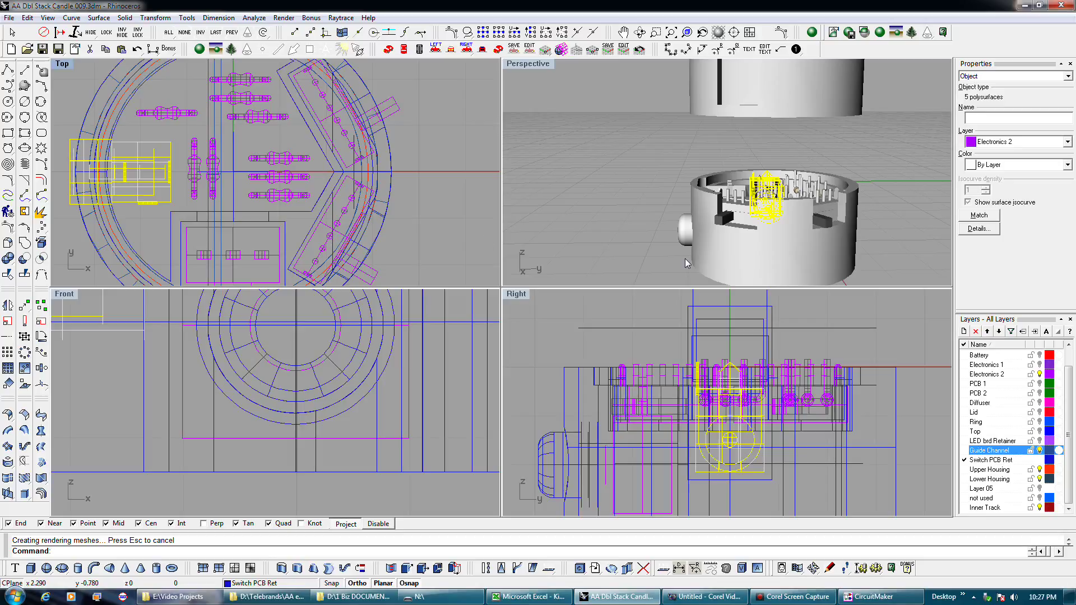
# Step: Copy the guide channel part to the clipboard and try moving the original to Layer 05
pyautogui.click(382, 206)
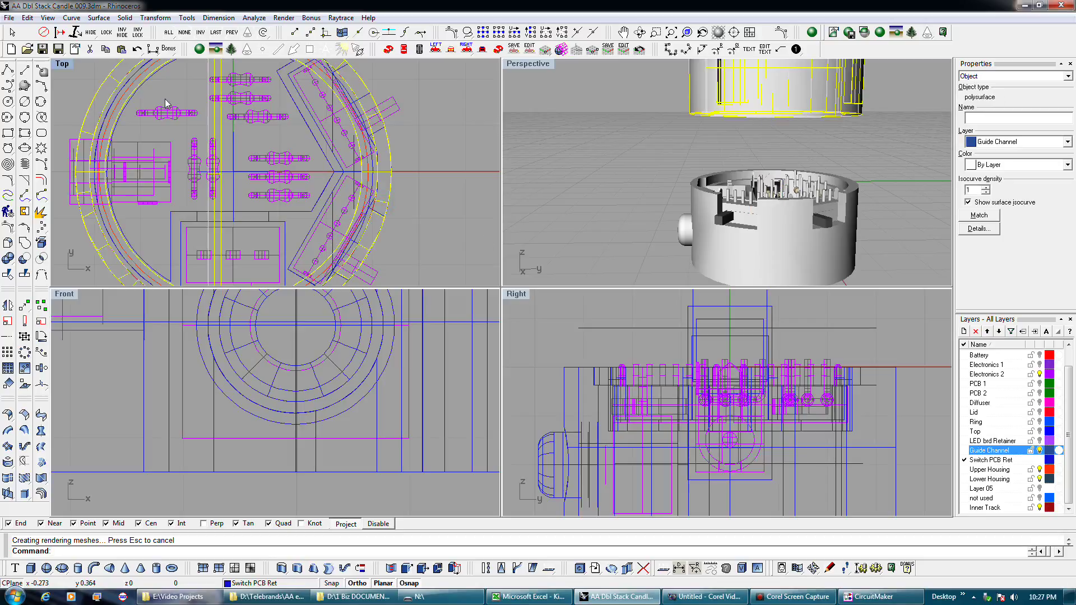
pyautogui.click(105, 49)
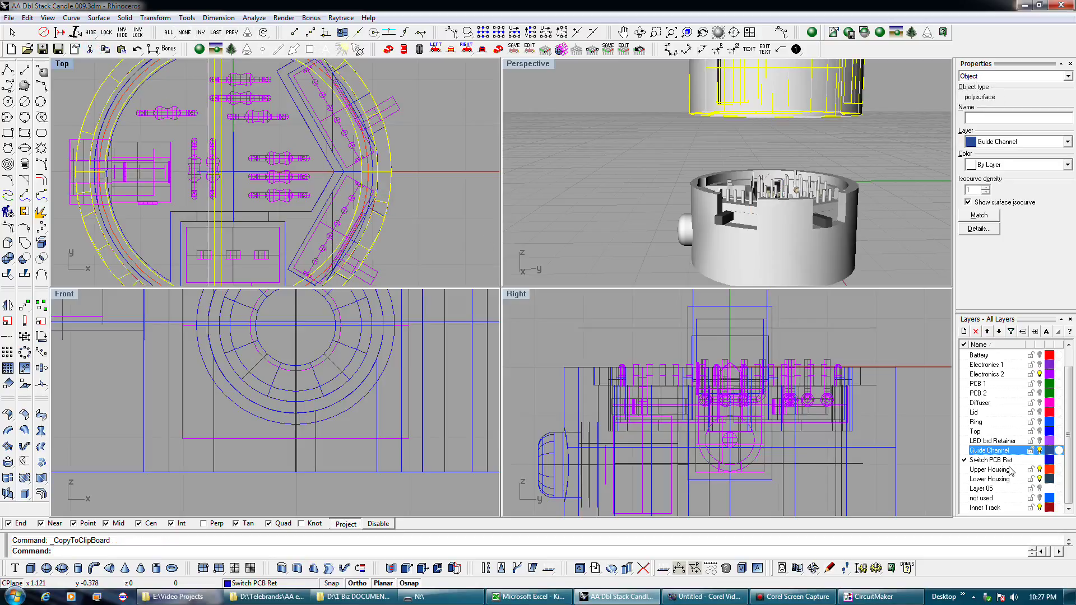
pyautogui.click(997, 488)
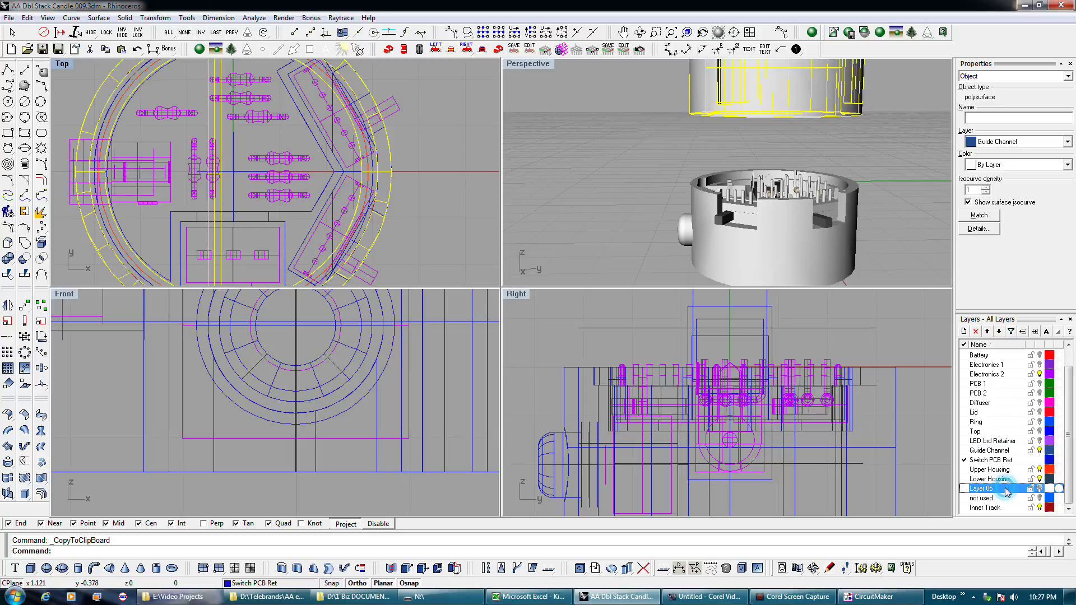
pyautogui.click(1035, 331)
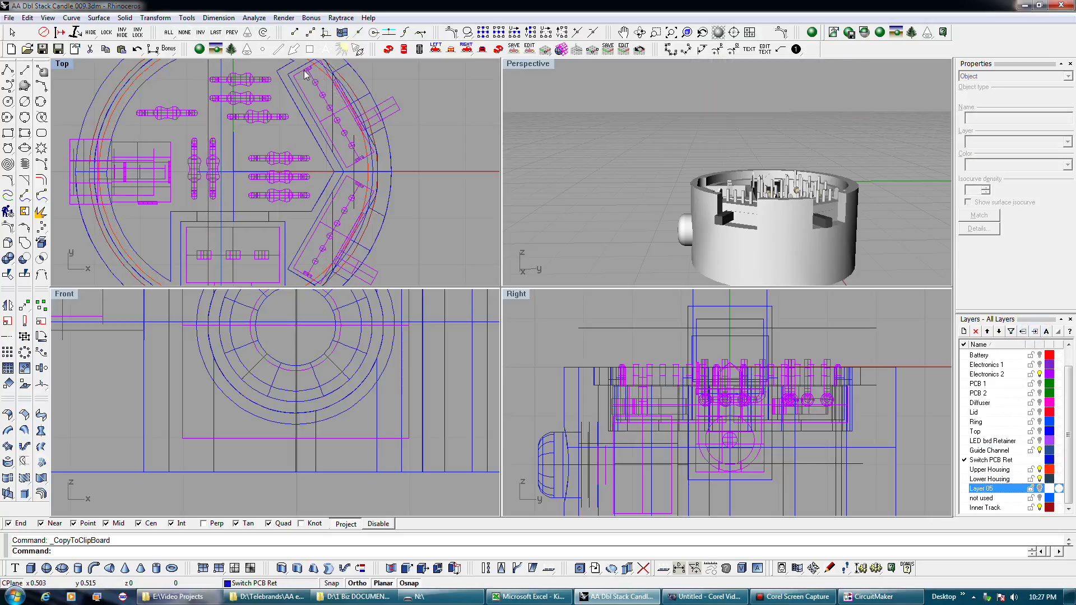
pyautogui.click(137, 49)
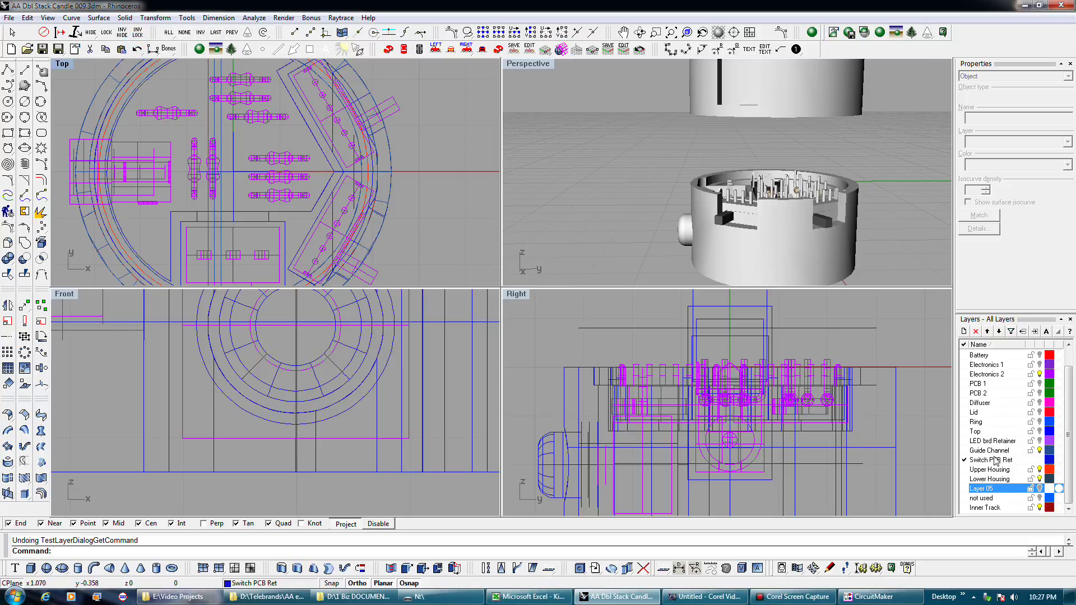
# Step: Copy the Switch PCB Ret housing, delete the original and paste the copy back in the same place
pyautogui.click(436, 470)
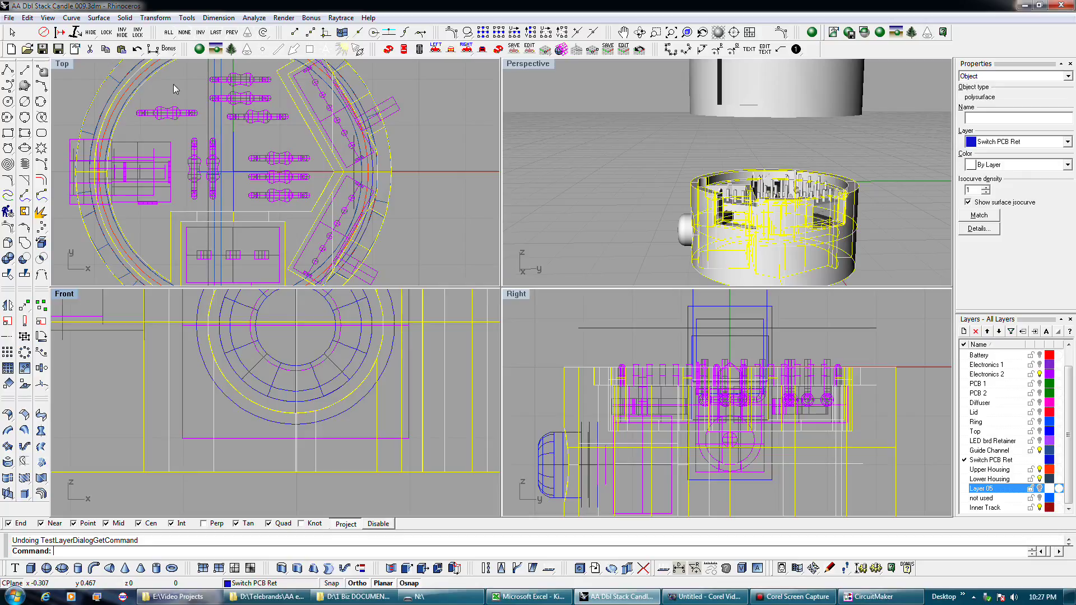
pyautogui.click(105, 49)
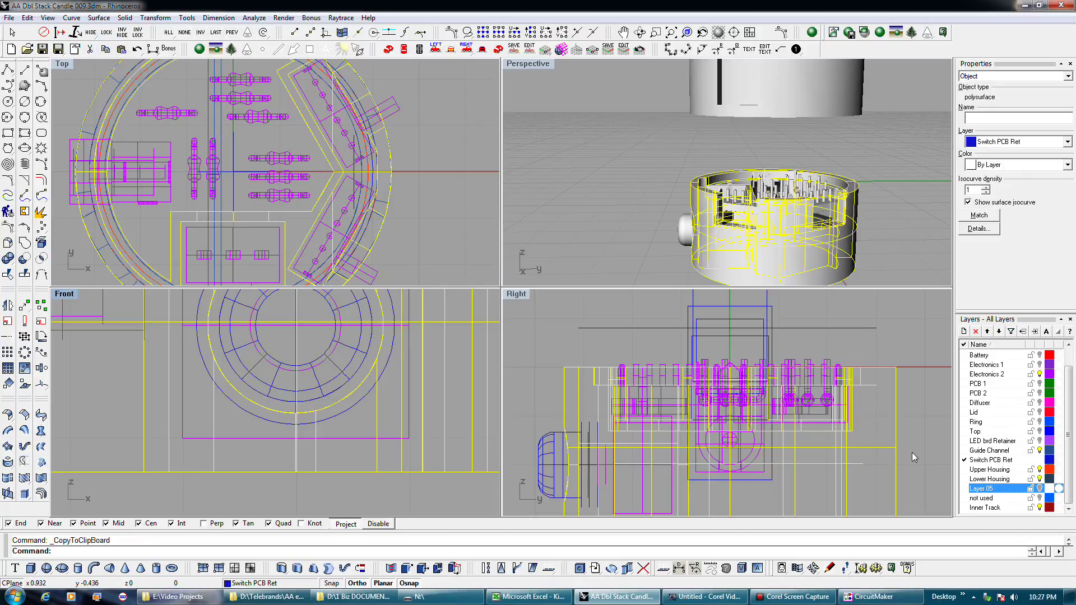
pyautogui.press('Delete')
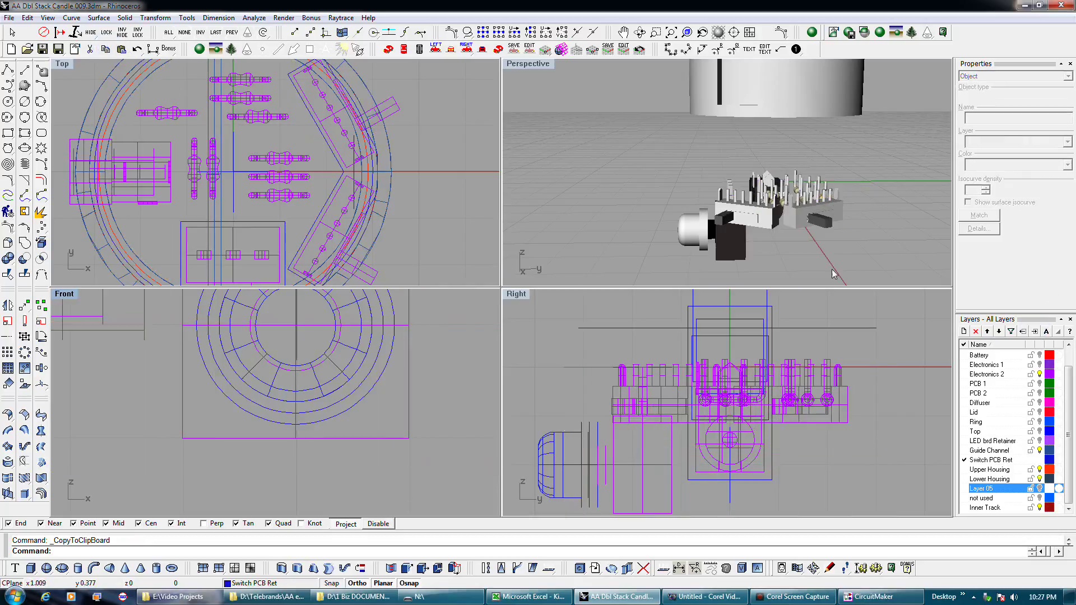
pyautogui.click(120, 49)
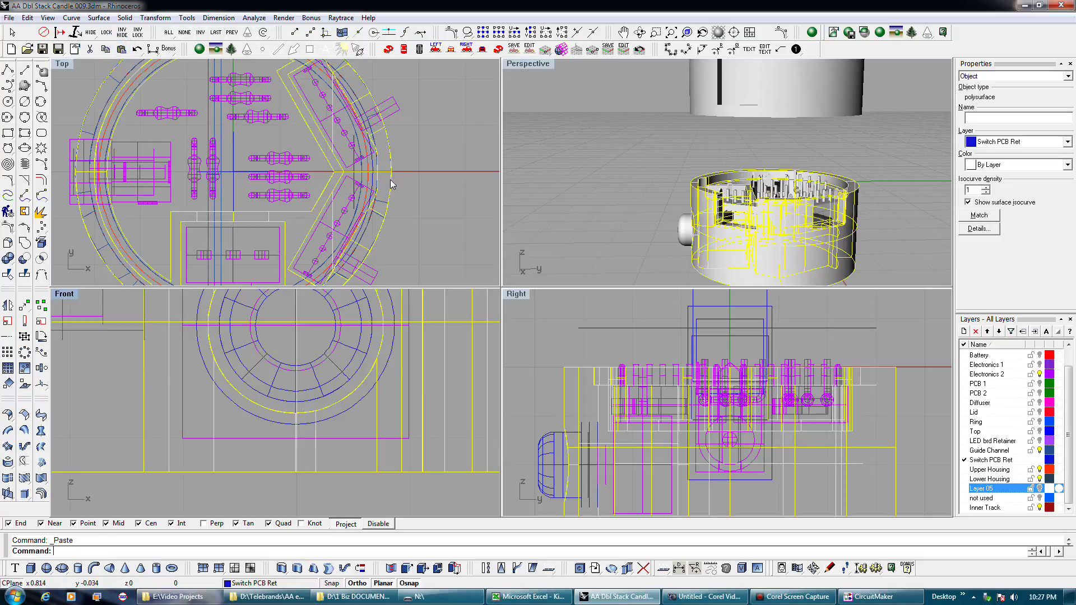
pyautogui.click(421, 194)
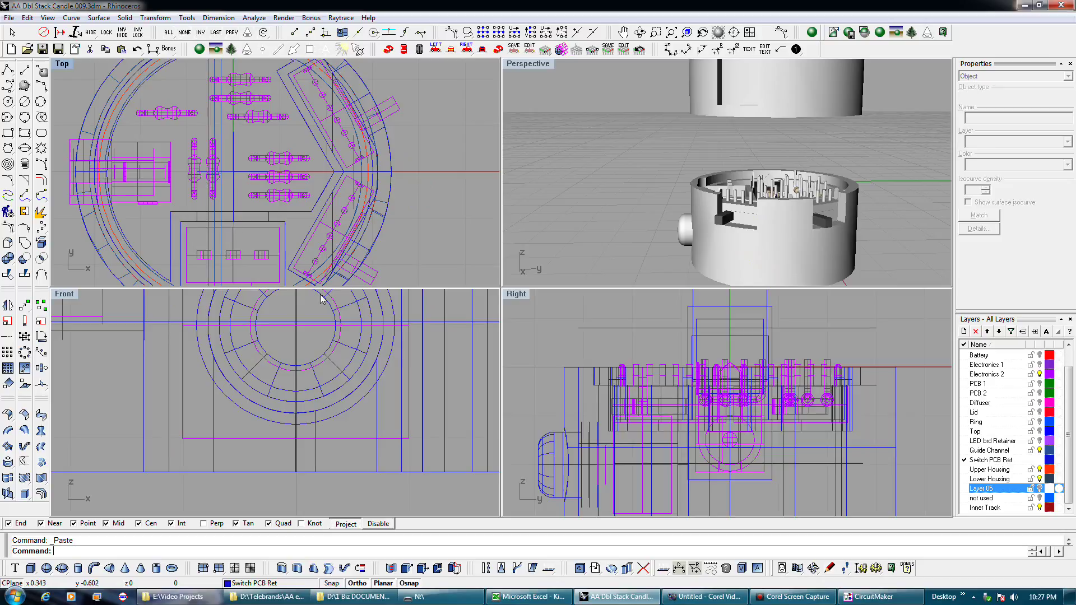
# Step: Nudge the large rectangle along negative X onto the jack and extrude it outward through the housing wall as a block
pyautogui.scroll(-2, 325, 421)
pyautogui.scroll(-2, 653, 408)
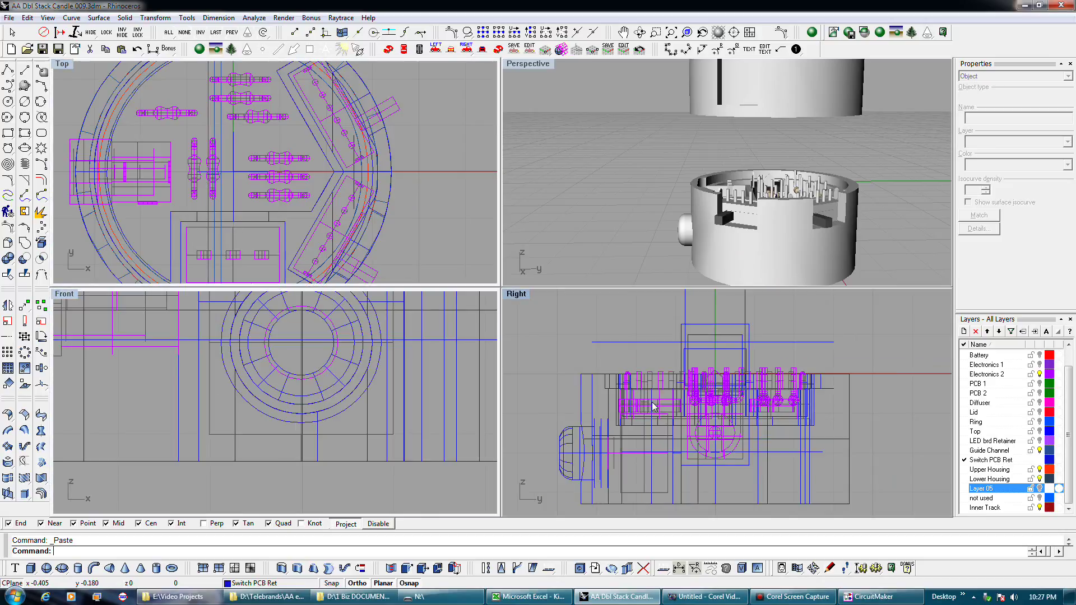
pyautogui.click(697, 326)
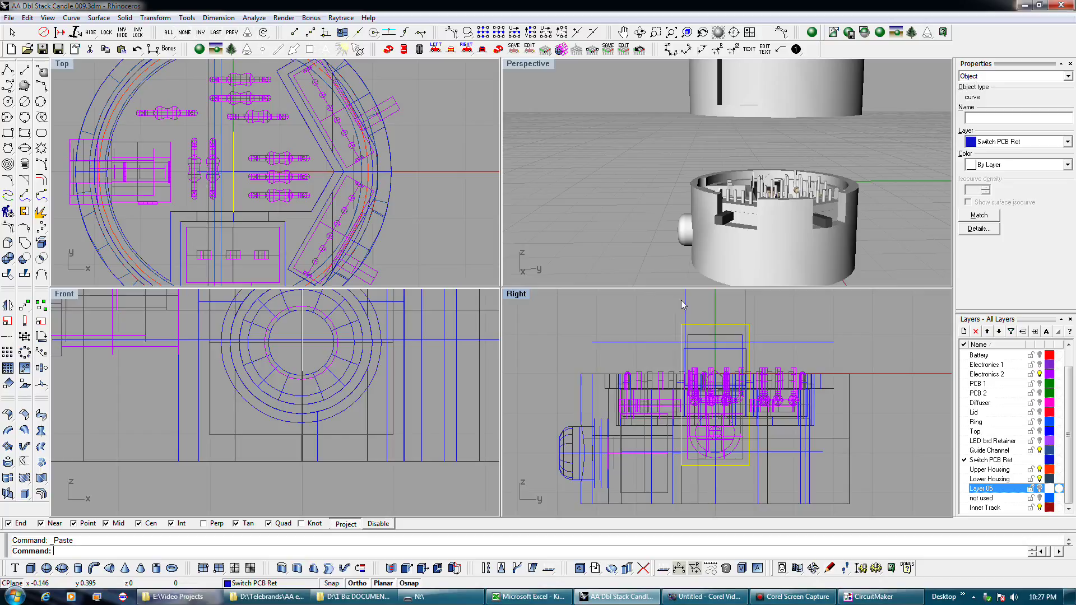
pyautogui.scroll(-3, 482, 231)
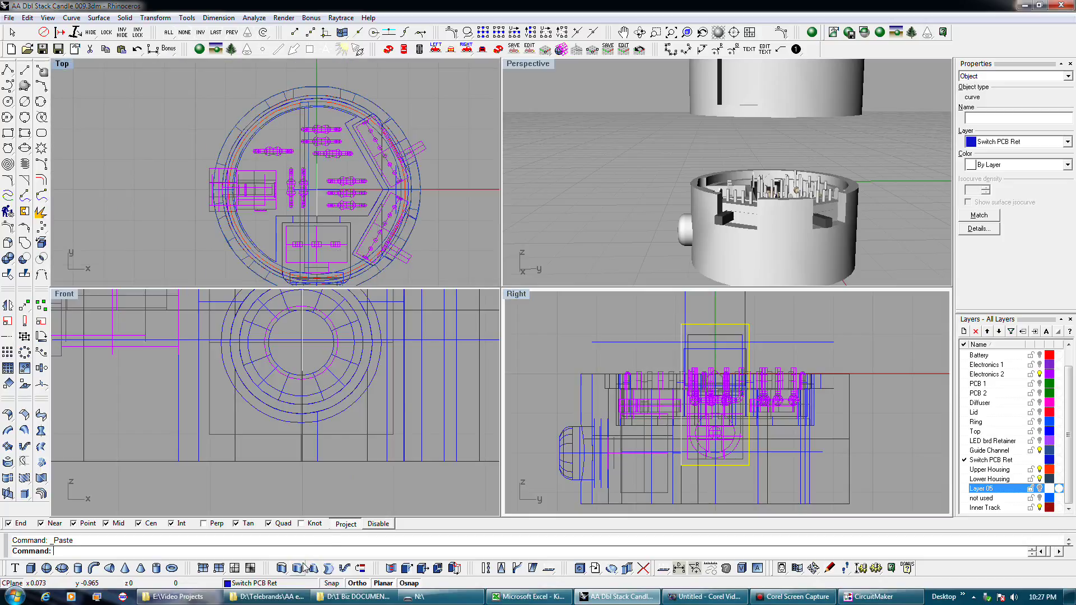
pyautogui.scroll(3, 297, 197)
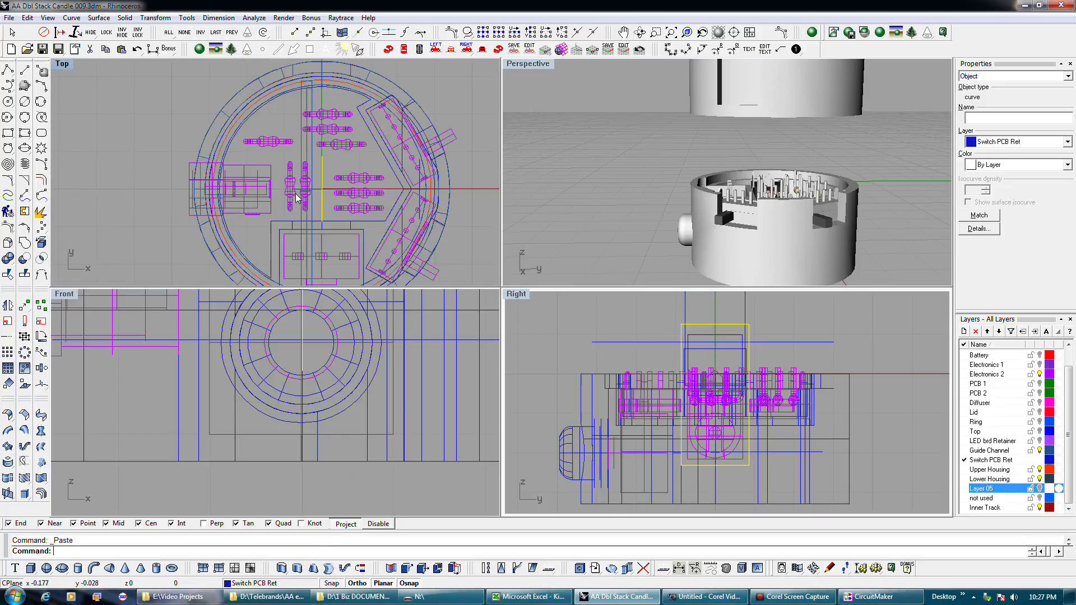
pyautogui.hotkey('alt', 'Left')
pyautogui.hotkey('alt', 'Left')
pyautogui.hotkey('alt', 'Left')
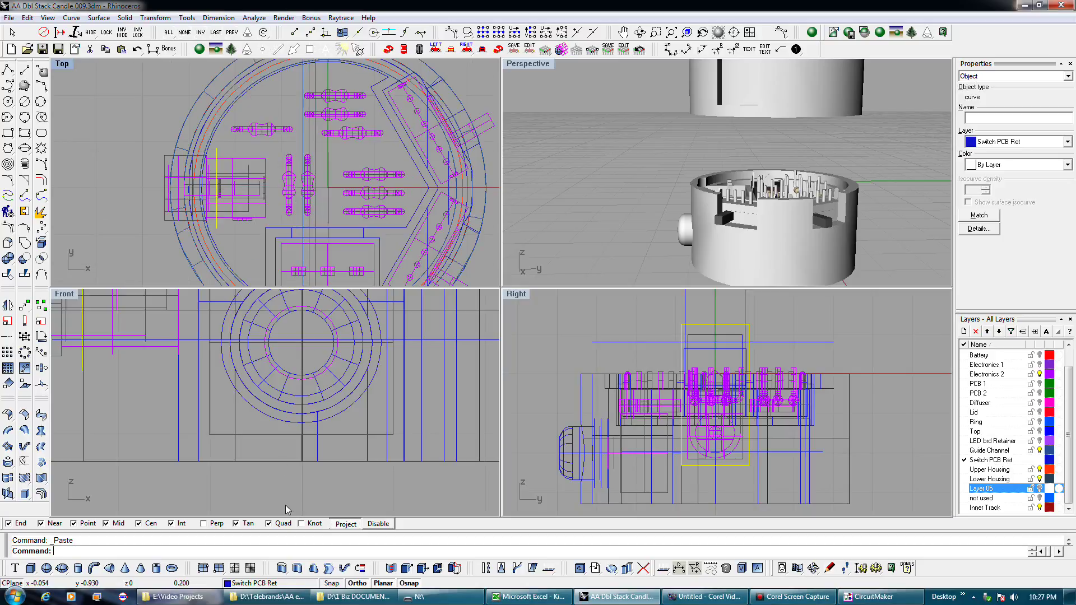
pyautogui.click(298, 566)
pyautogui.click(126, 227)
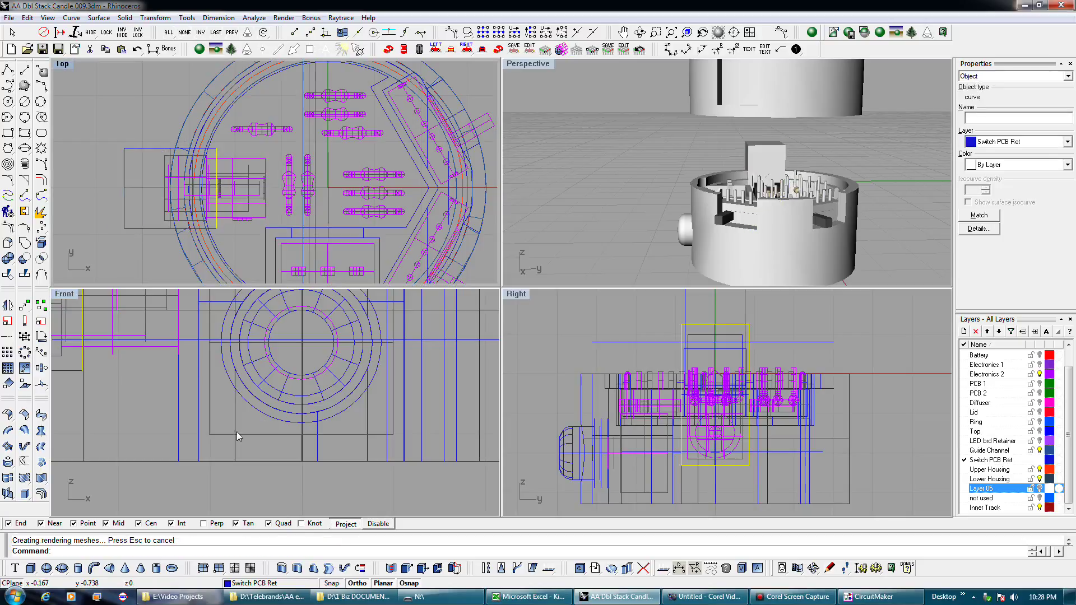
# Step: Subtract the extruded block from the housing with a Boolean difference to cut the jack opening
pyautogui.click(199, 448)
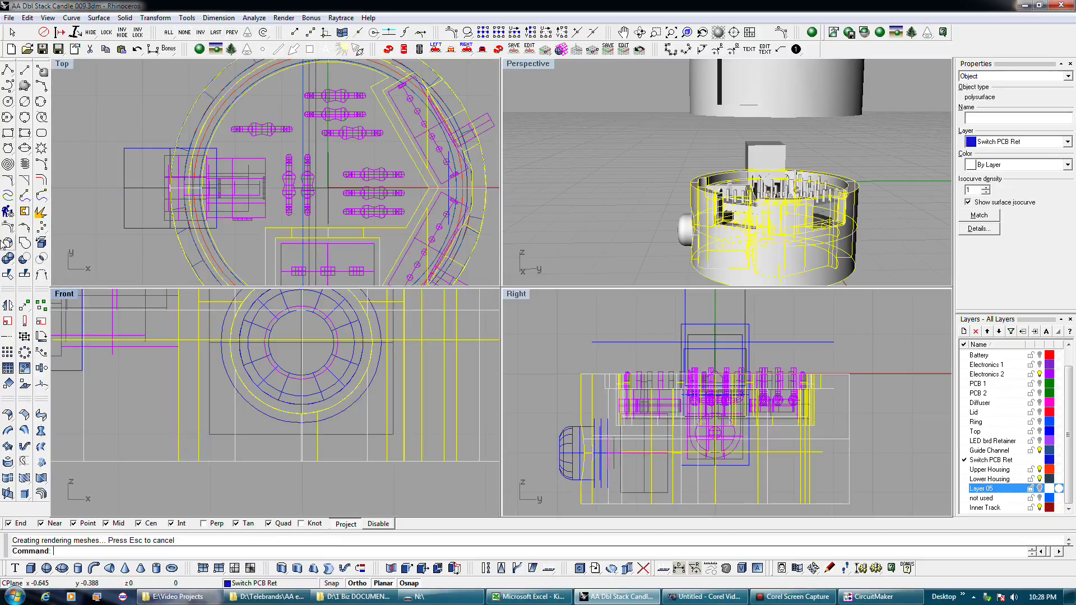
pyautogui.click(24, 259)
pyautogui.click(150, 227)
pyautogui.press('Return')
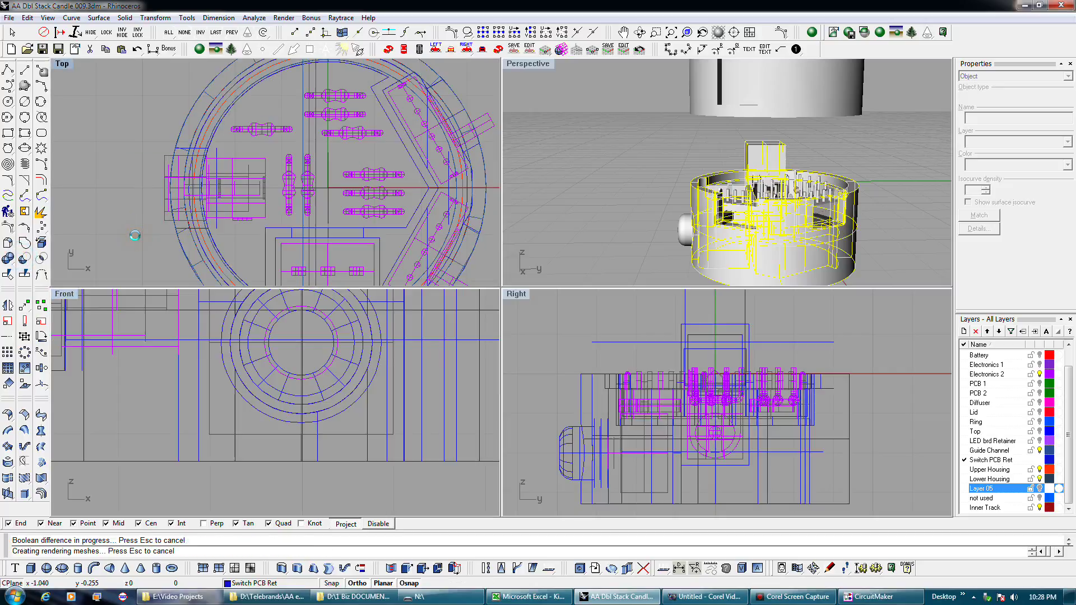
# Step: Turn on the PCB 2 layer and inspect the board's fit beside the jack opening
pyautogui.moveTo(655, 241); pyautogui.dragTo(924, 230, button='right')
pyautogui.moveTo(799, 244); pyautogui.dragTo(653, 180, button='right')
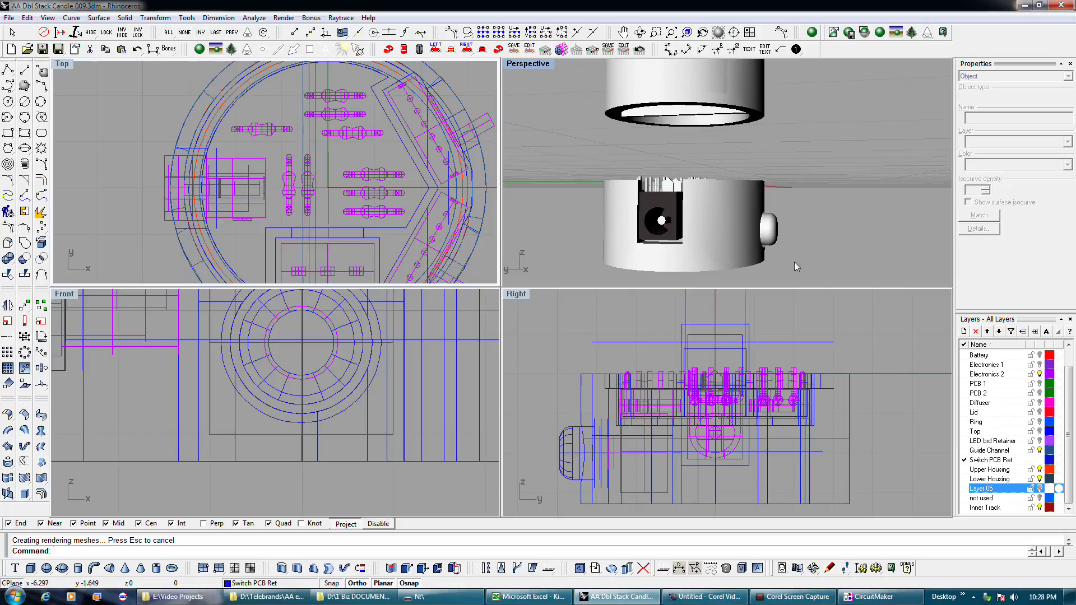
pyautogui.click(1039, 393)
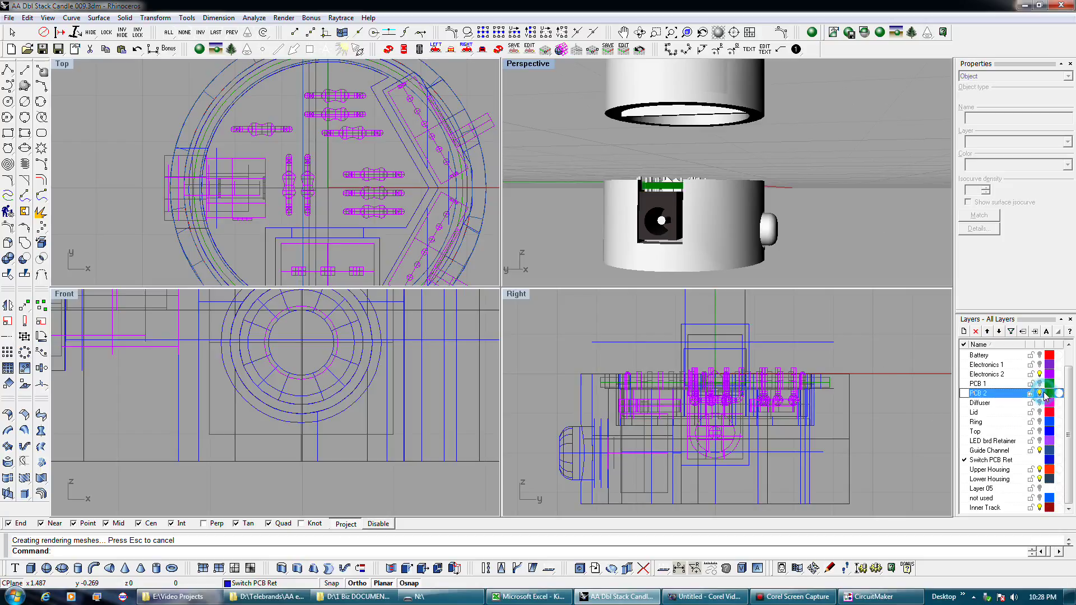
pyautogui.moveTo(733, 214); pyautogui.dragTo(714, 249, button='right')
pyautogui.moveTo(715, 249)
pyautogui.mouseDown(button='right')
pyautogui.moveTo(669, 222)
pyautogui.moveTo(583, 242)
pyautogui.moveTo(723, 237)
pyautogui.moveTo(720, 246)
pyautogui.mouseUp(button='right')
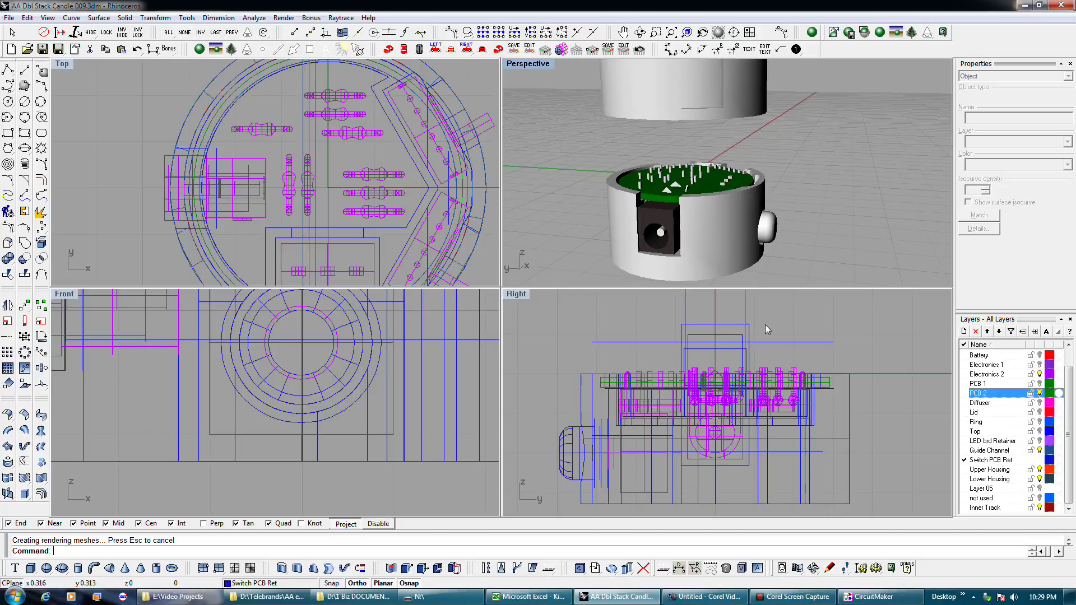
# Step: Try to move two of the opening rectangles to Layer 05
pyautogui.moveTo(765, 329); pyautogui.dragTo(720, 355)
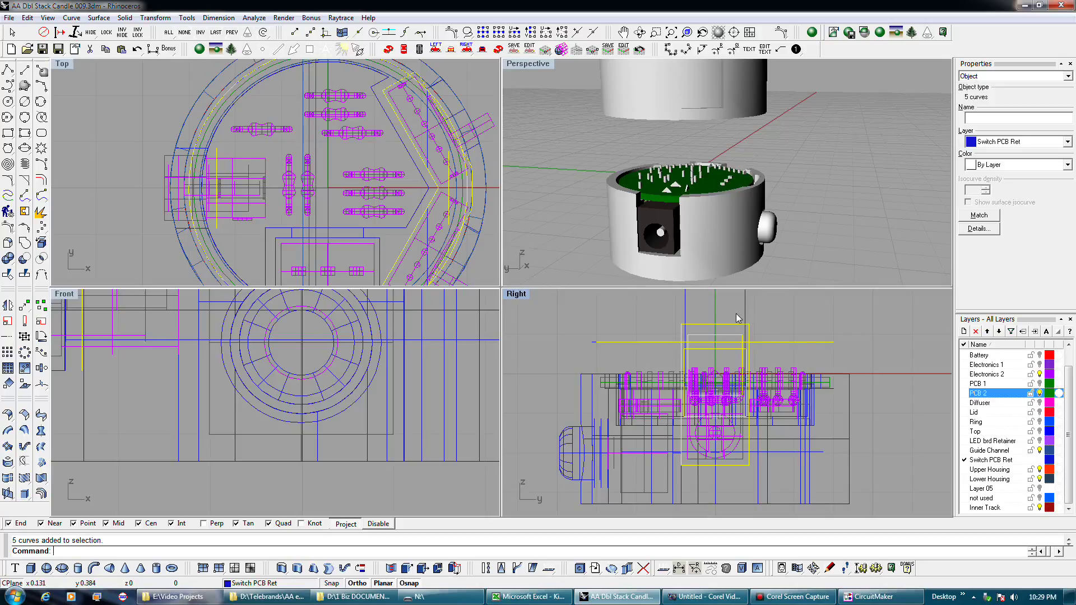
pyautogui.moveTo(738, 319); pyautogui.dragTo(727, 345)
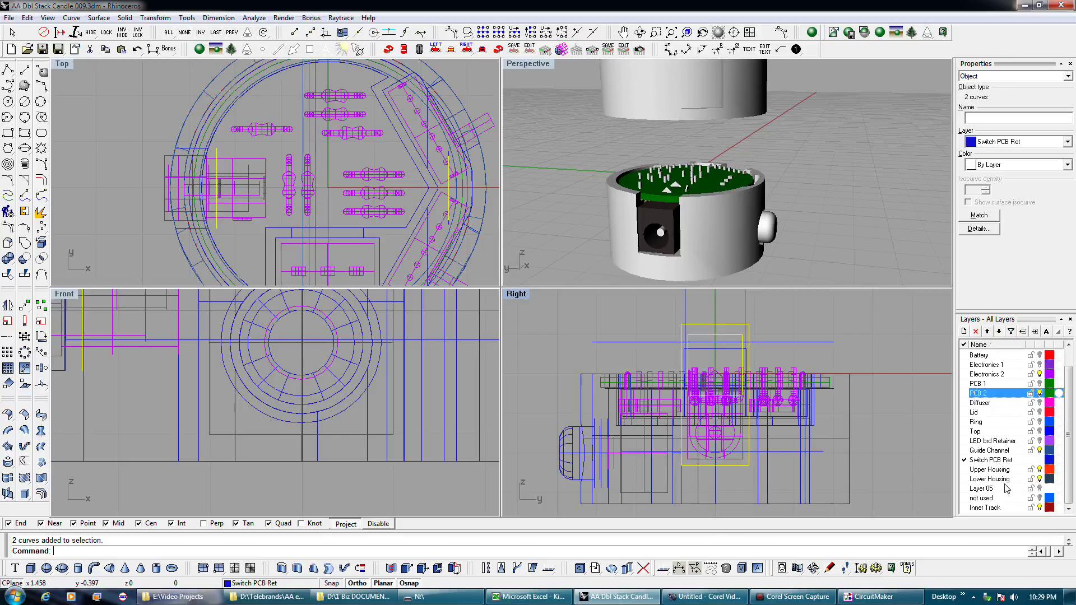
pyautogui.click(1006, 489)
pyautogui.click(1035, 331)
pyautogui.click(726, 349)
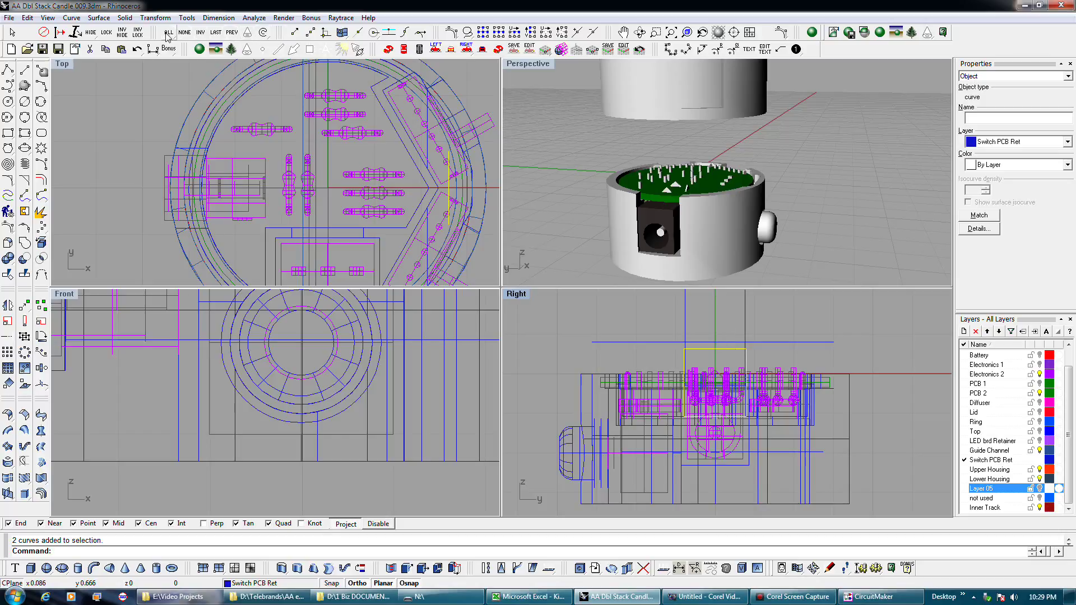
pyautogui.click(136, 49)
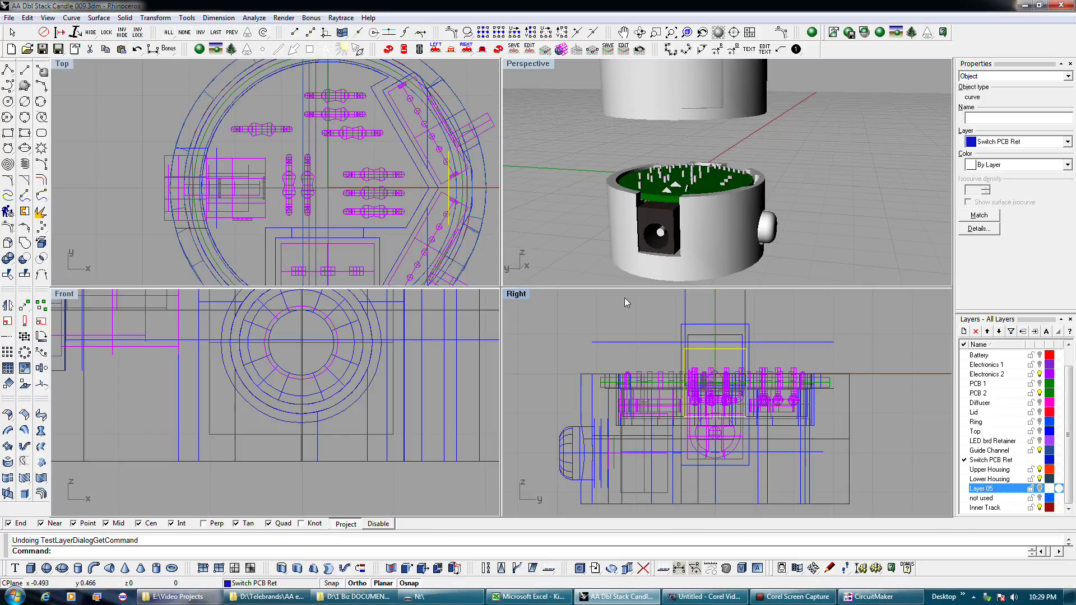
pyautogui.click(624, 317)
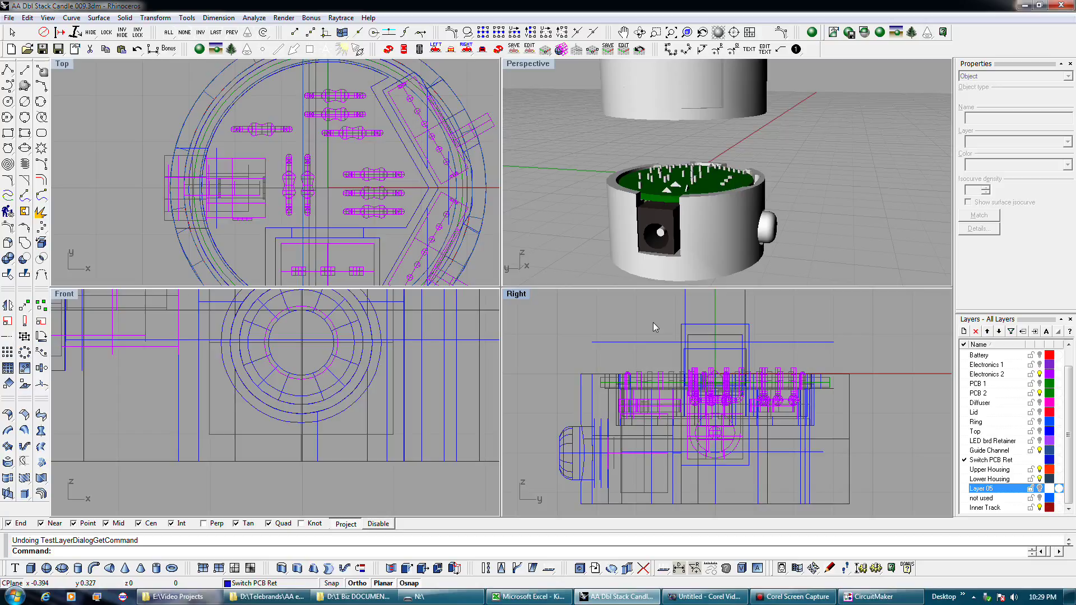
# Step: Try to extrude the housing's three top rim face segments upward with ExtrudeSide, past the tips of the PCB component leads
pyautogui.moveTo(700, 270); pyautogui.dragTo(858, 260, button='right')
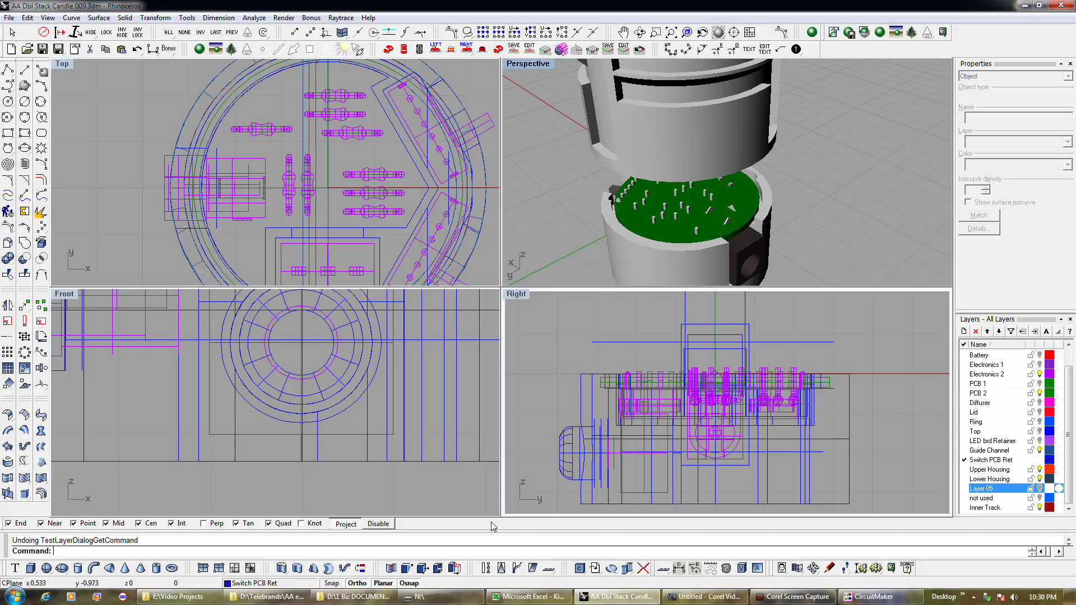
pyautogui.click(453, 568)
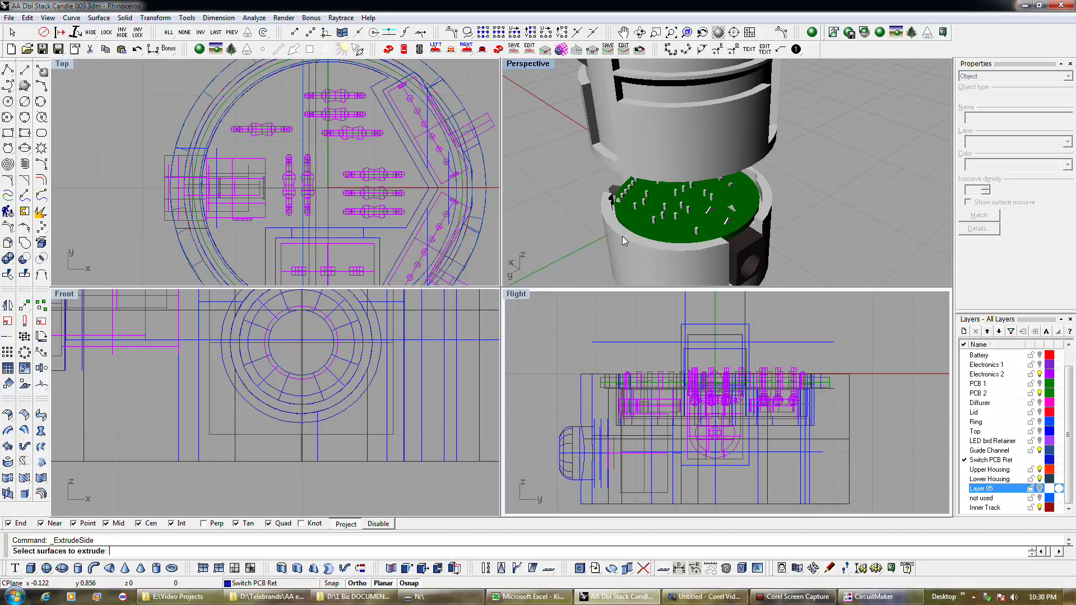
pyautogui.click(624, 240)
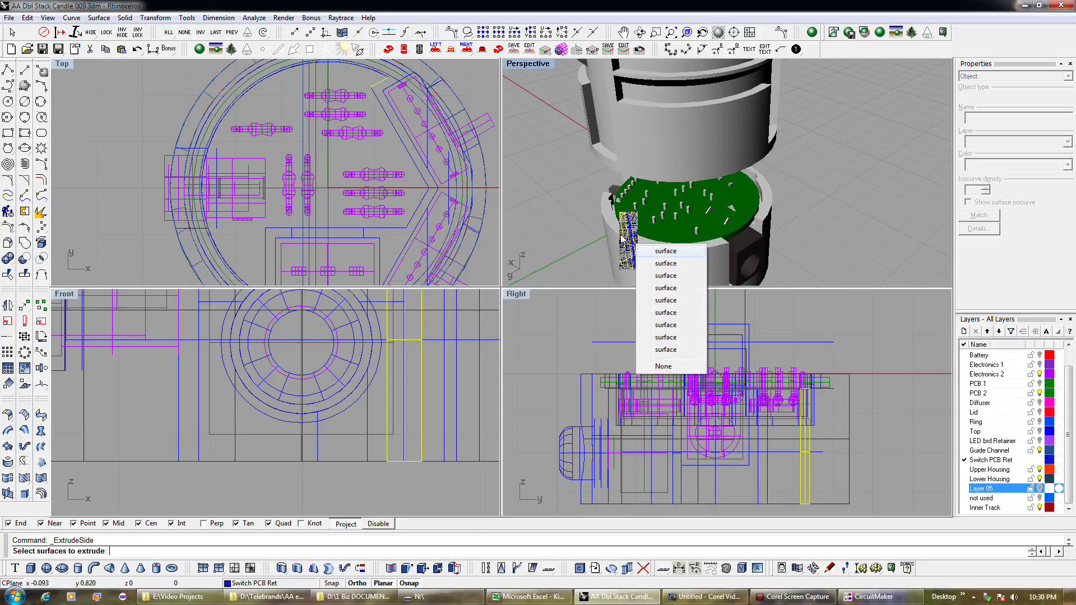
pyautogui.click(586, 377)
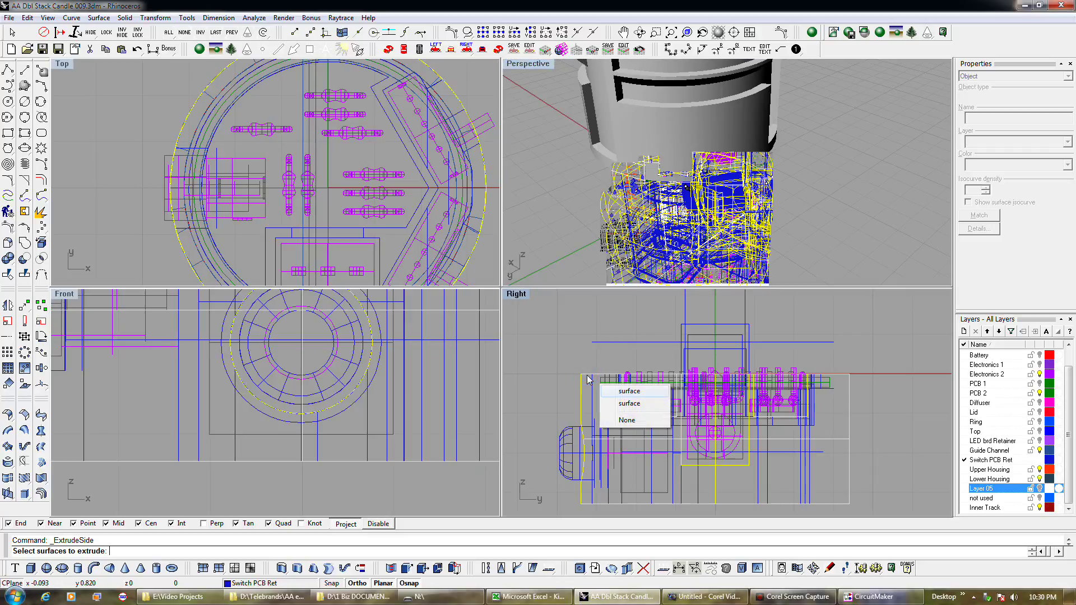
pyautogui.click(628, 404)
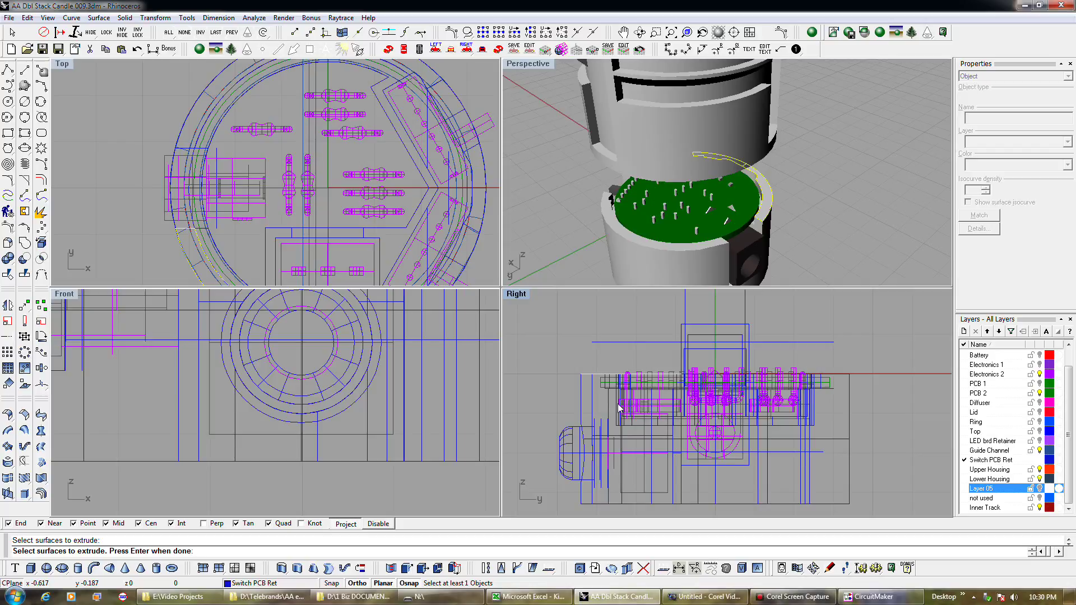
pyautogui.scroll(3, 620, 408)
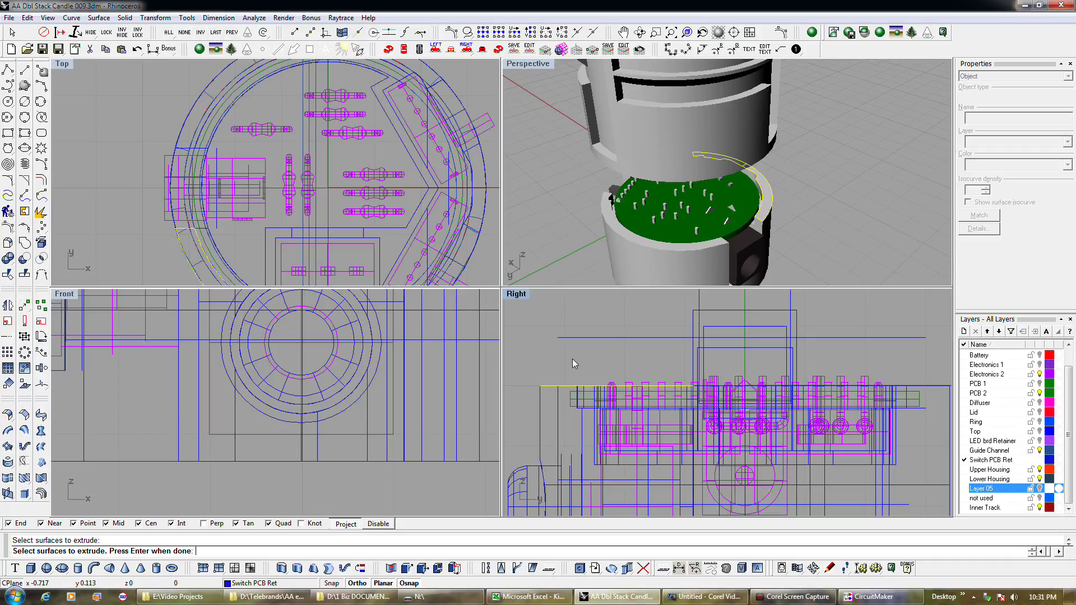
pyautogui.scroll(1, 884, 386)
pyautogui.scroll(1, 883, 386)
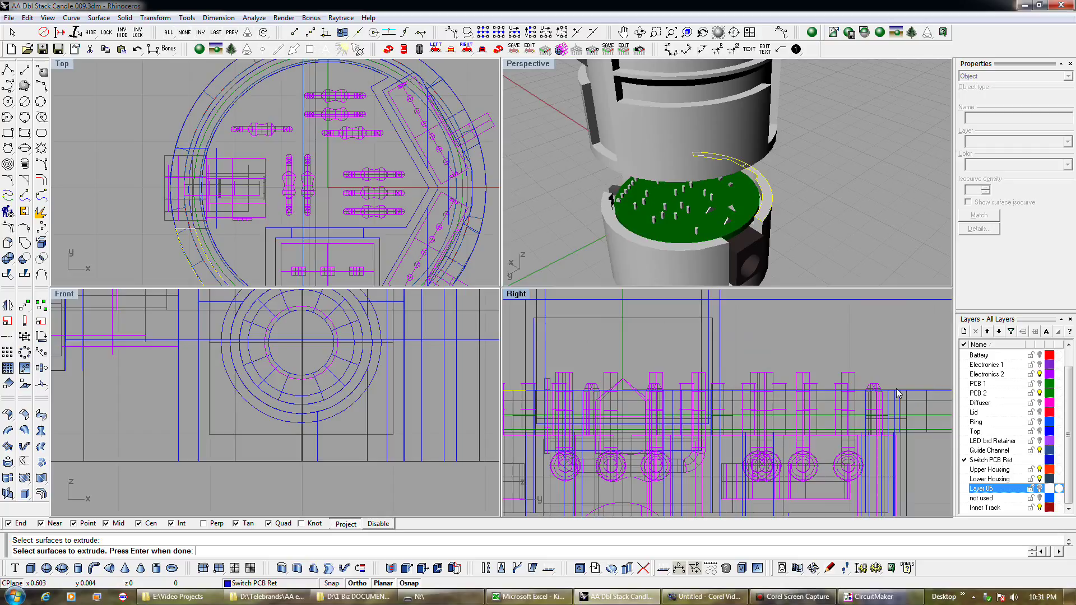
pyautogui.click(896, 394)
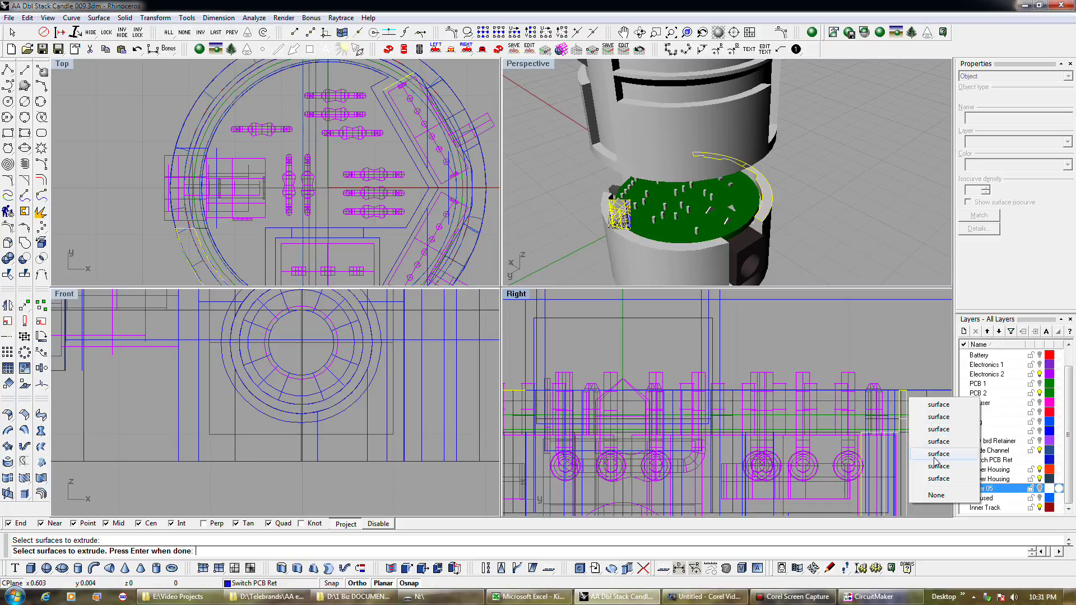
pyautogui.click(937, 478)
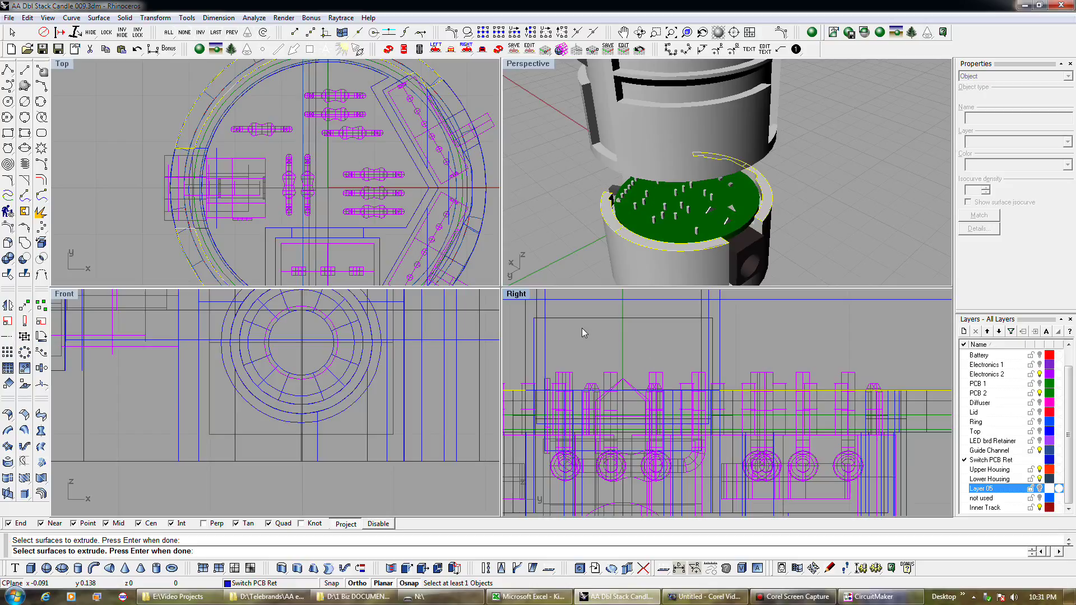
pyautogui.scroll(-2, 601, 241)
pyautogui.moveTo(601, 241); pyautogui.dragTo(773, 235, button='right')
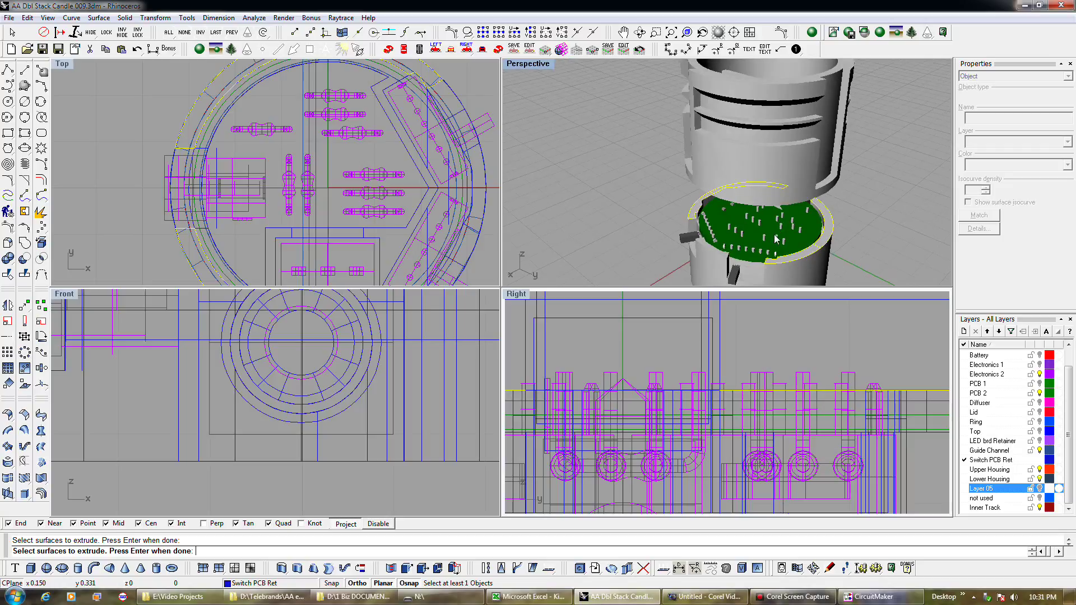
pyautogui.click(716, 255)
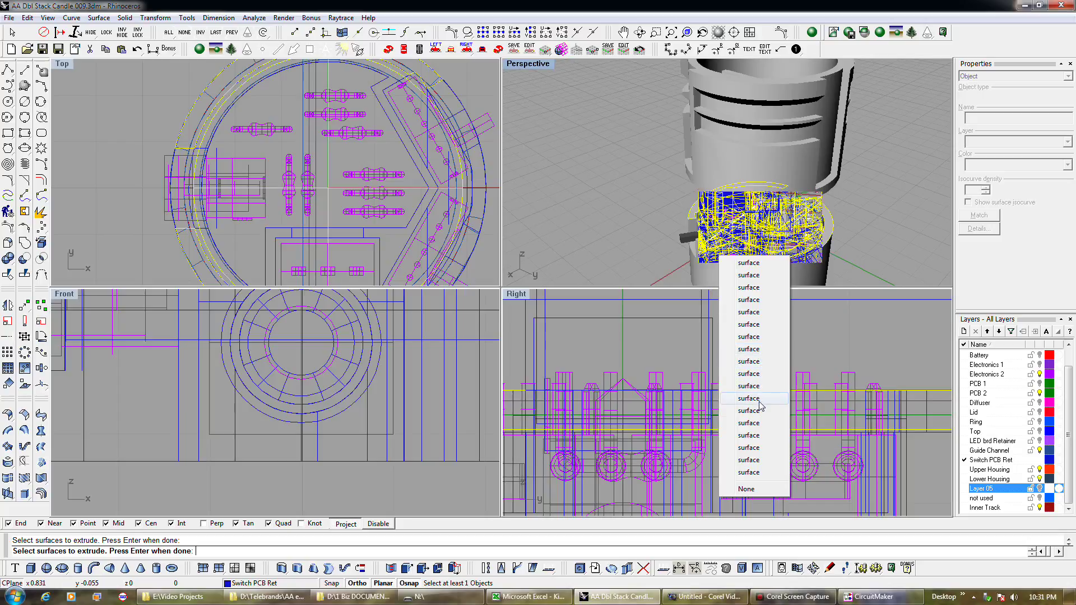
pyautogui.click(755, 437)
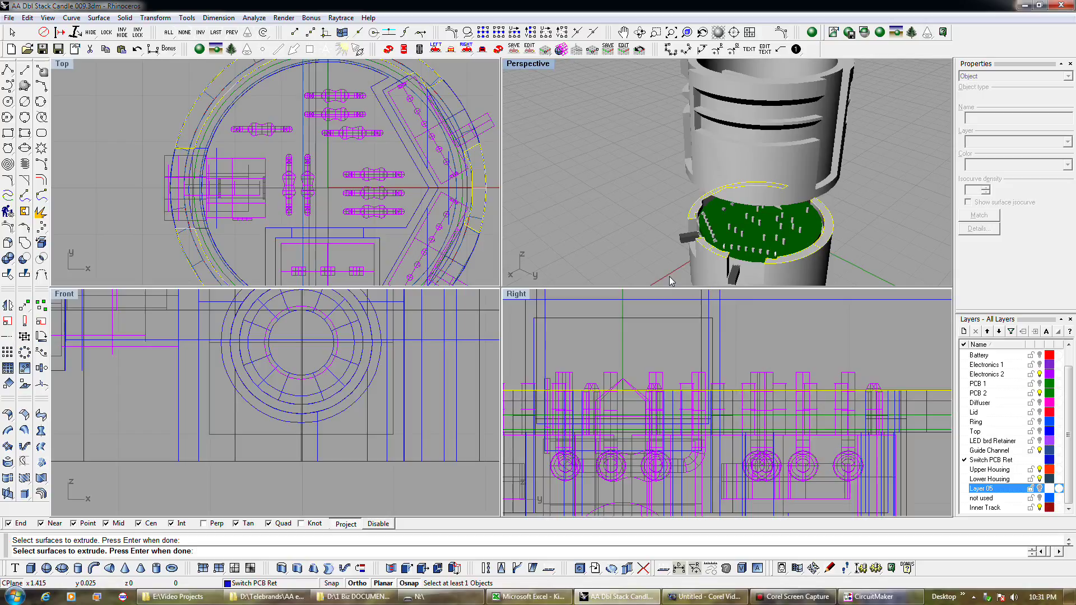
pyautogui.moveTo(769, 276); pyautogui.dragTo(611, 257, button='right')
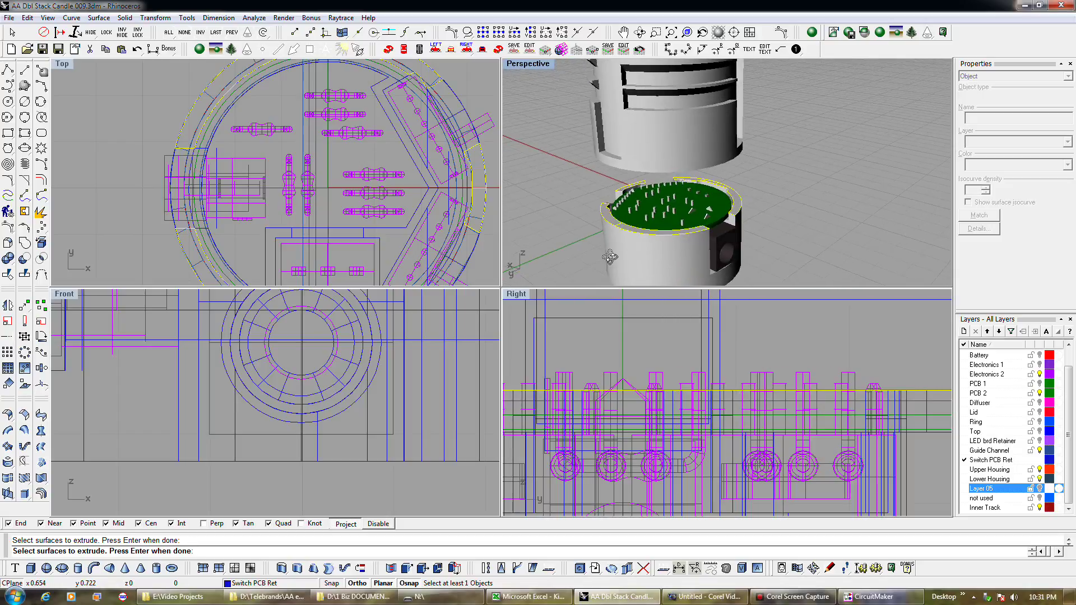
pyautogui.scroll(-5, 689, 431)
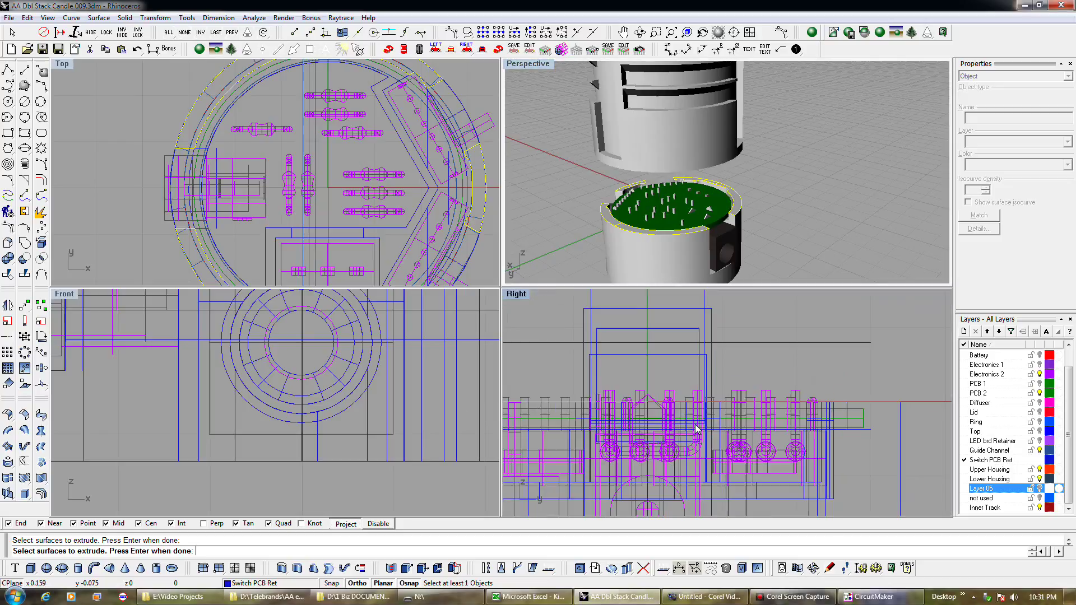
pyautogui.scroll(3, 769, 411)
pyautogui.rightClick(774, 409)
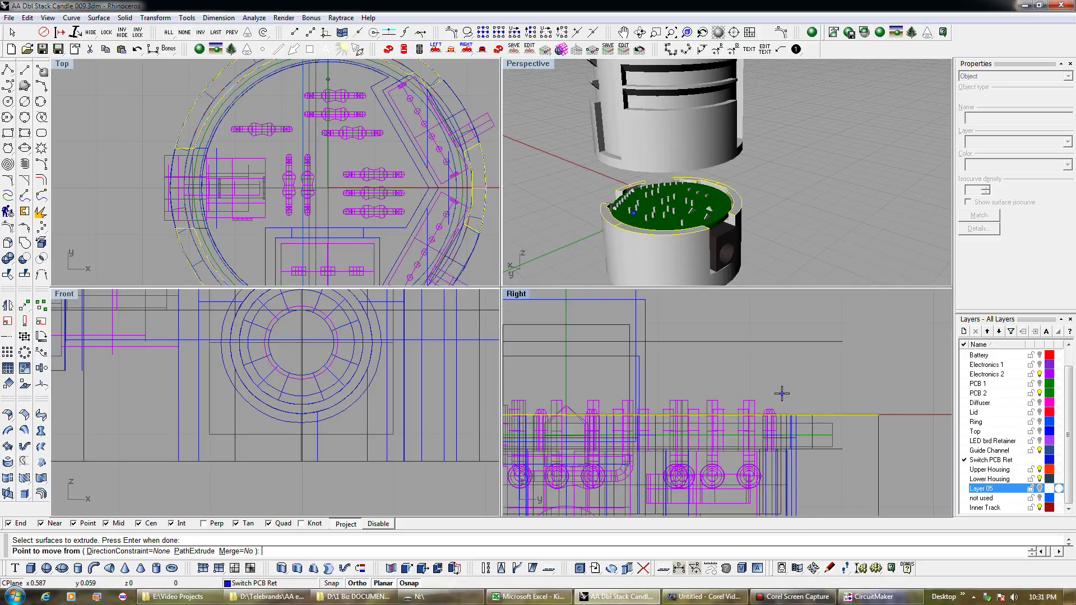
pyautogui.click(879, 414)
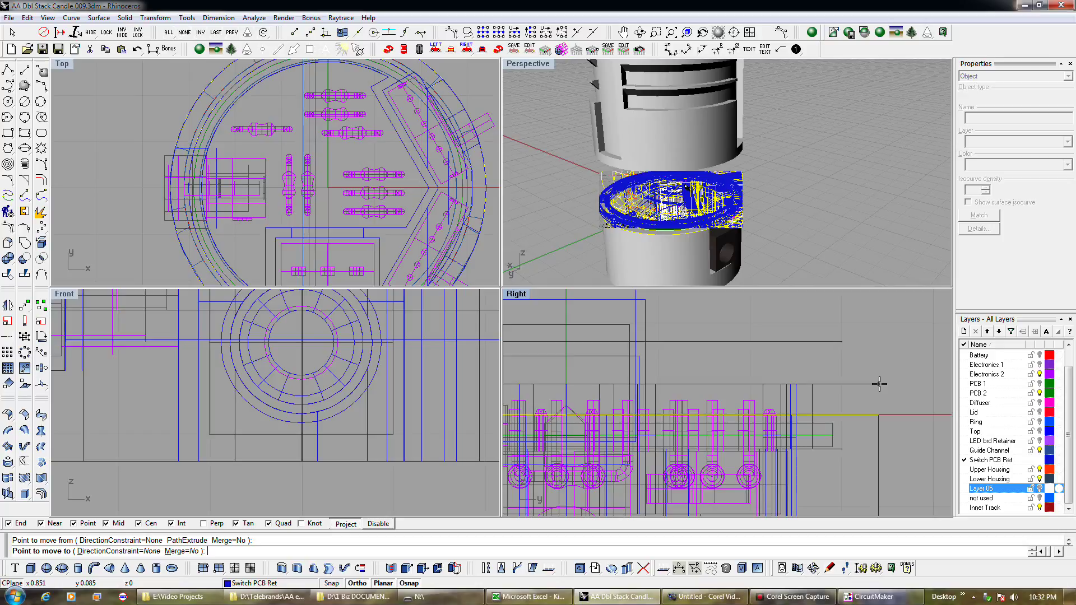
pyautogui.click(879, 384)
# Step: Compare the housing wall around the PCB with and without the rim extrusion, and leave the extrusion undone
pyautogui.moveTo(789, 261); pyautogui.dragTo(714, 210, button='right')
pyautogui.scroll(5, 704, 195)
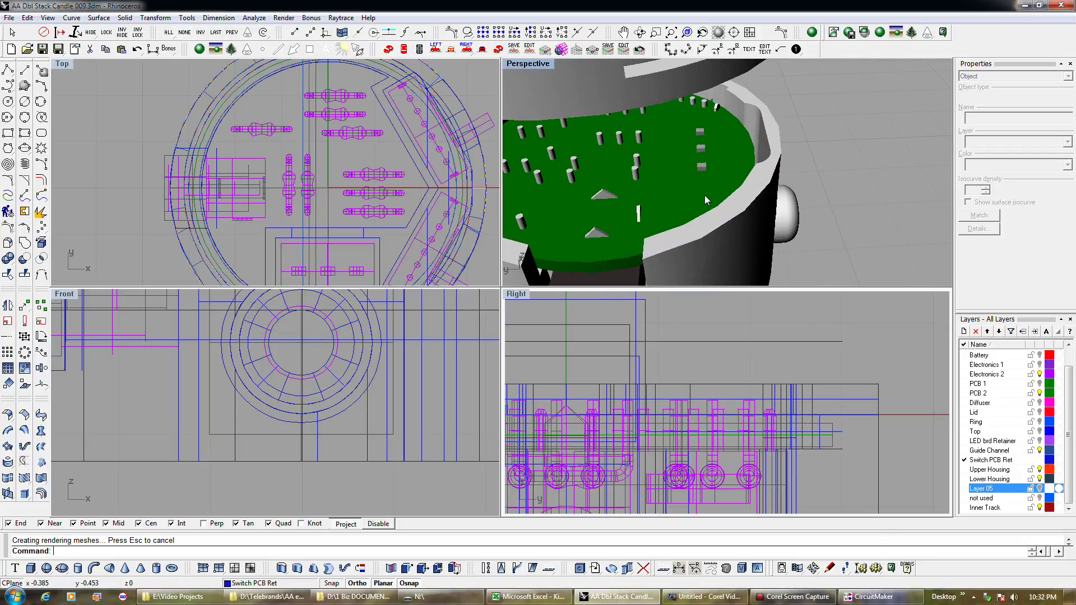
pyautogui.moveTo(772, 247); pyautogui.dragTo(733, 268, button='right')
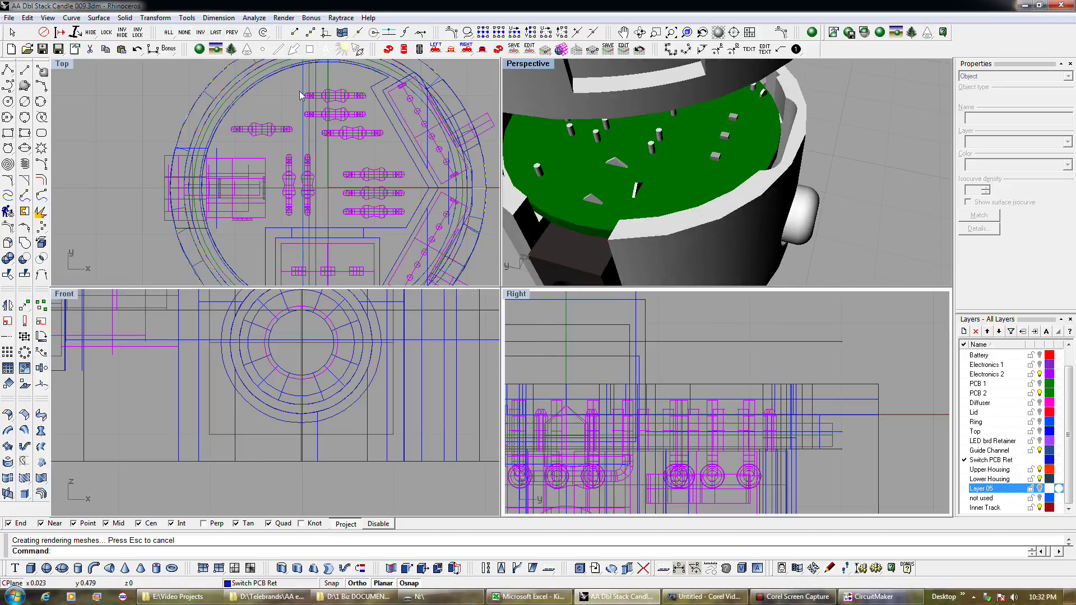
pyautogui.click(137, 50)
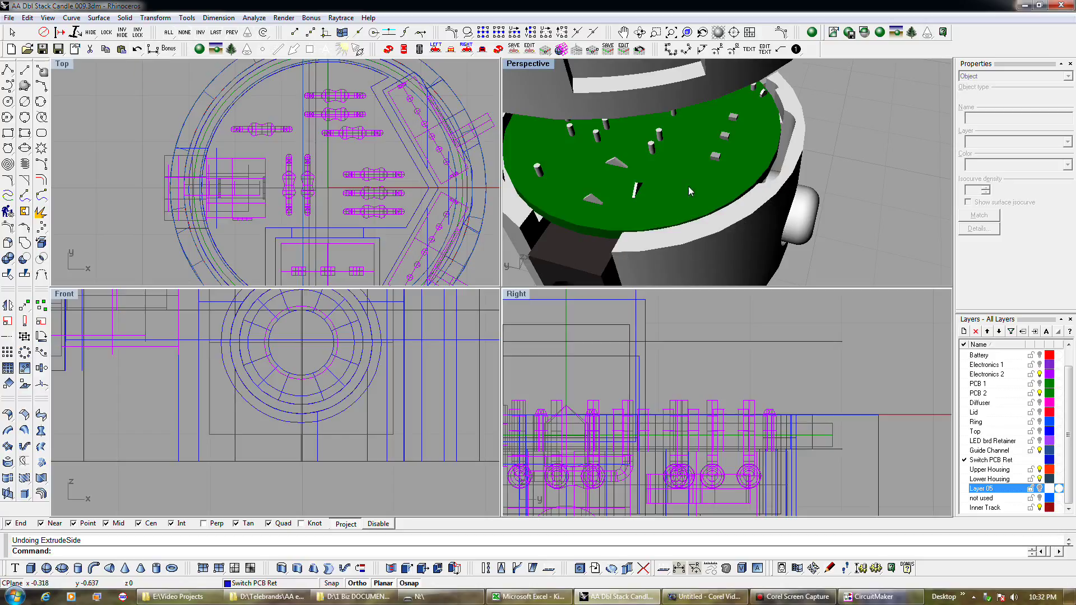
pyautogui.rightClick(136, 49)
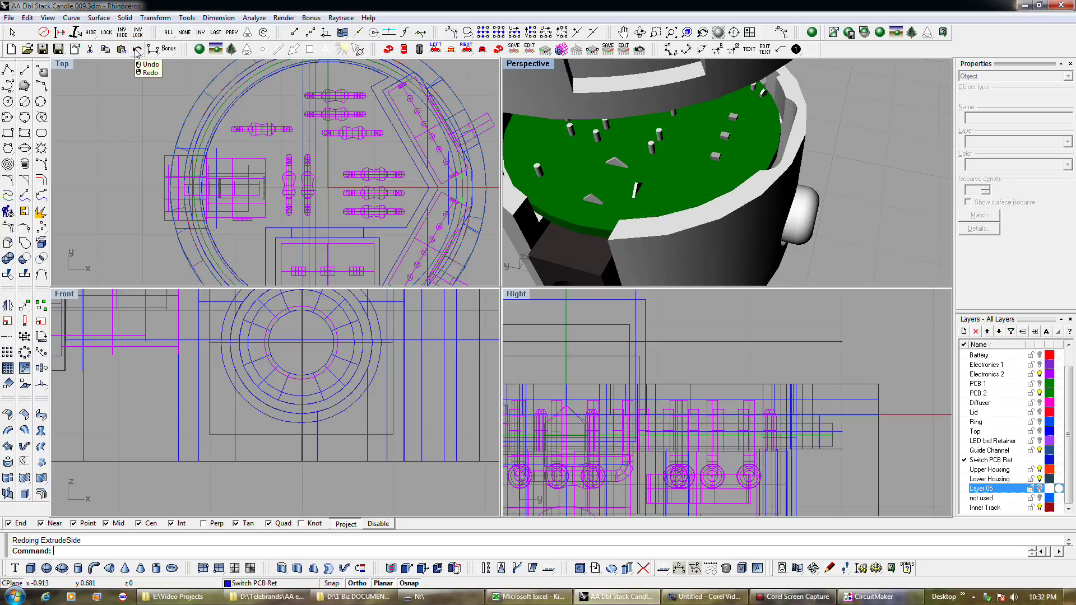
pyautogui.click(136, 49)
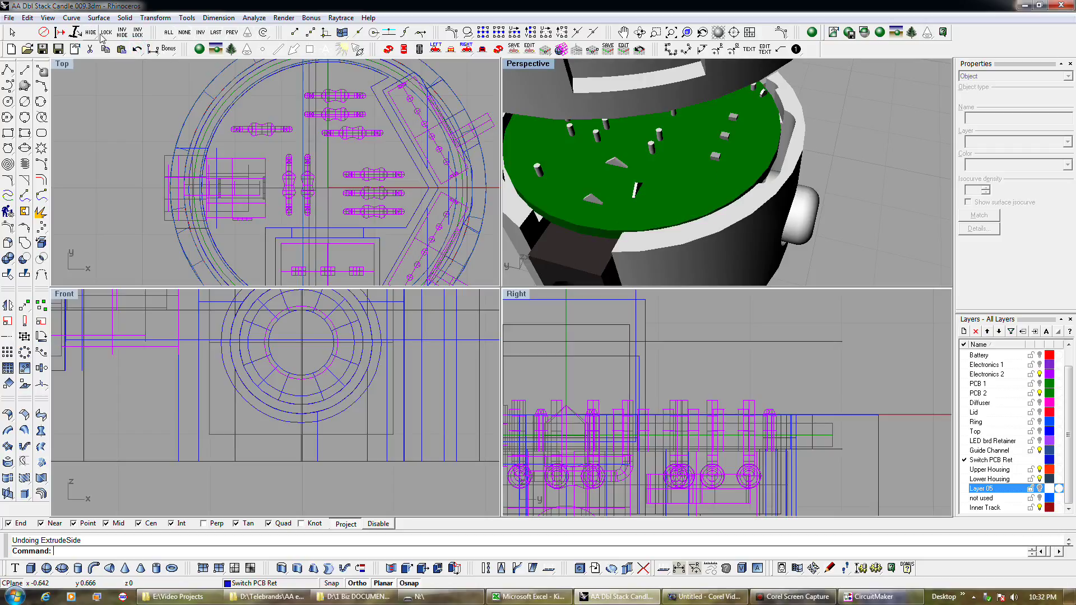
pyautogui.rightClick(136, 50)
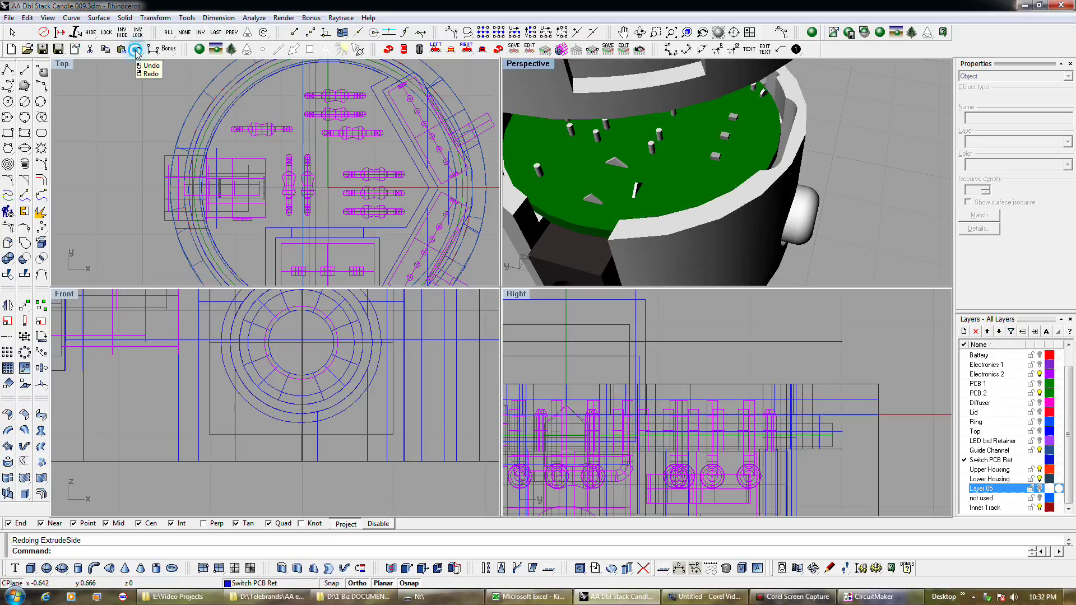
pyautogui.click(137, 50)
pyautogui.rightClick(137, 50)
pyautogui.click(136, 50)
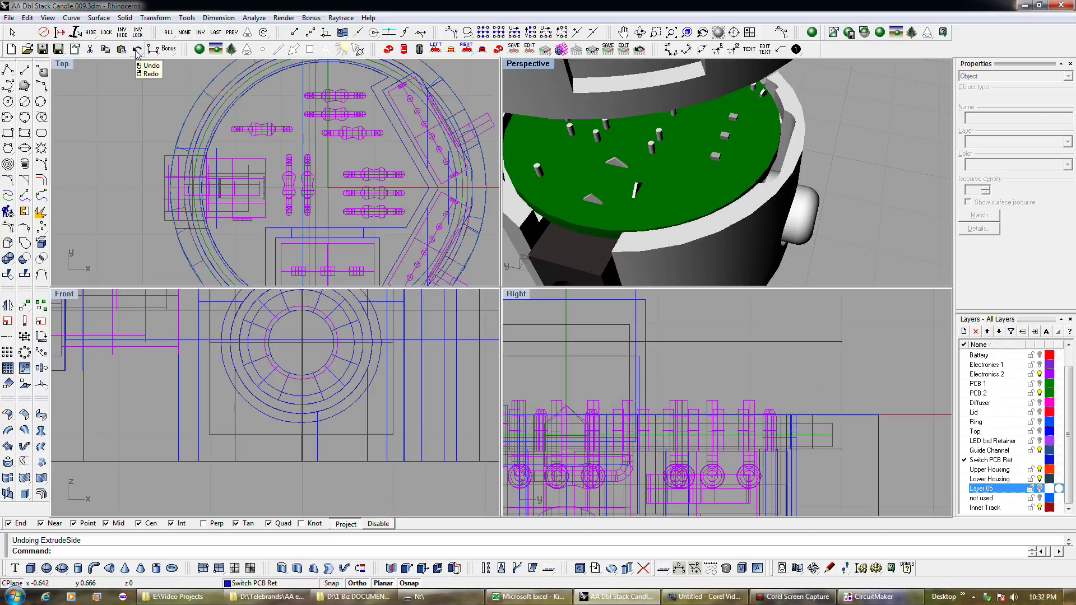
pyautogui.moveTo(630, 211); pyautogui.dragTo(723, 219, button='right')
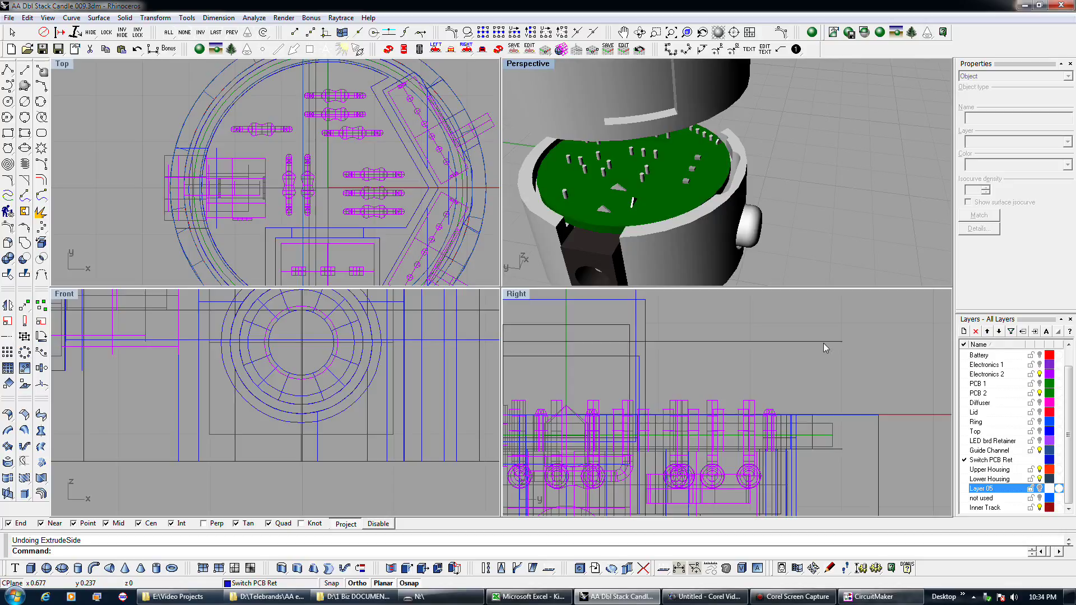
# Step: Hide the Guide Channel layer and select the Switch PCB Ret housing to check its outline, clearing the selection again
pyautogui.click(816, 414)
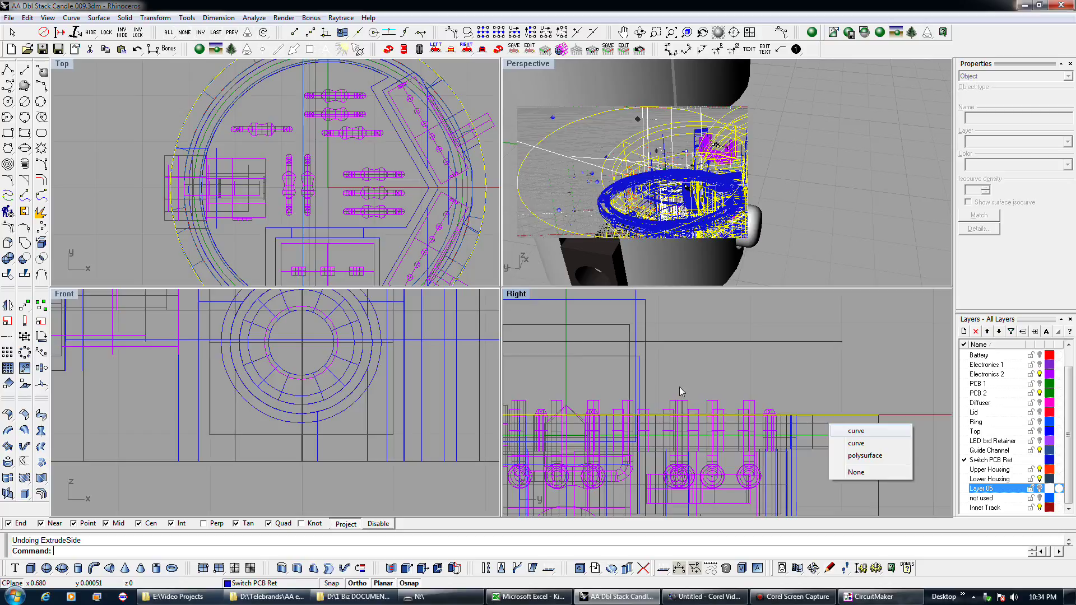
pyautogui.click(788, 384)
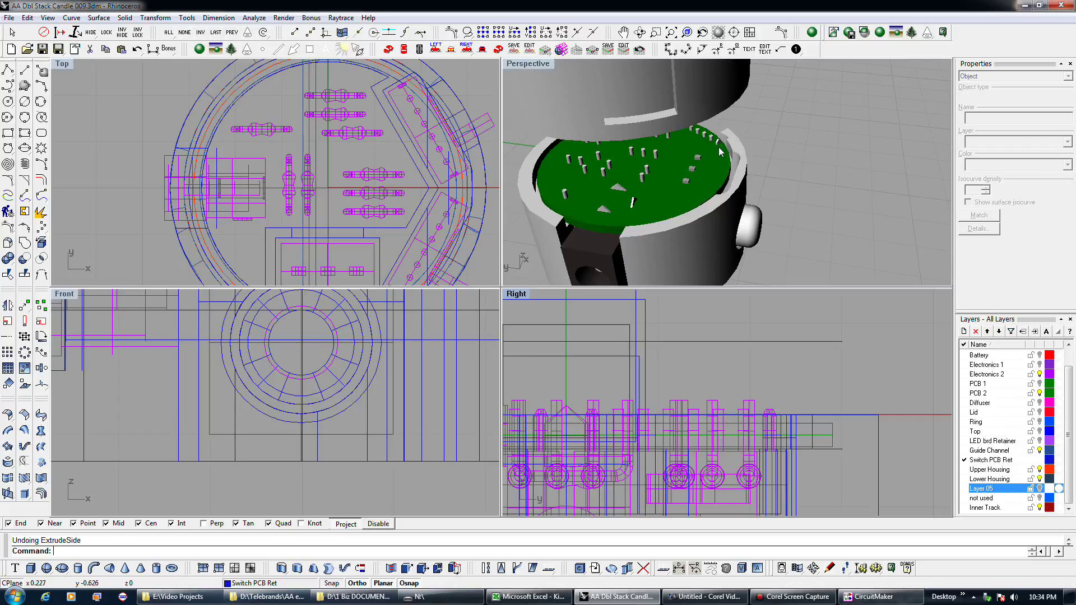
pyautogui.moveTo(454, 216); pyautogui.dragTo(420, 162, button='right')
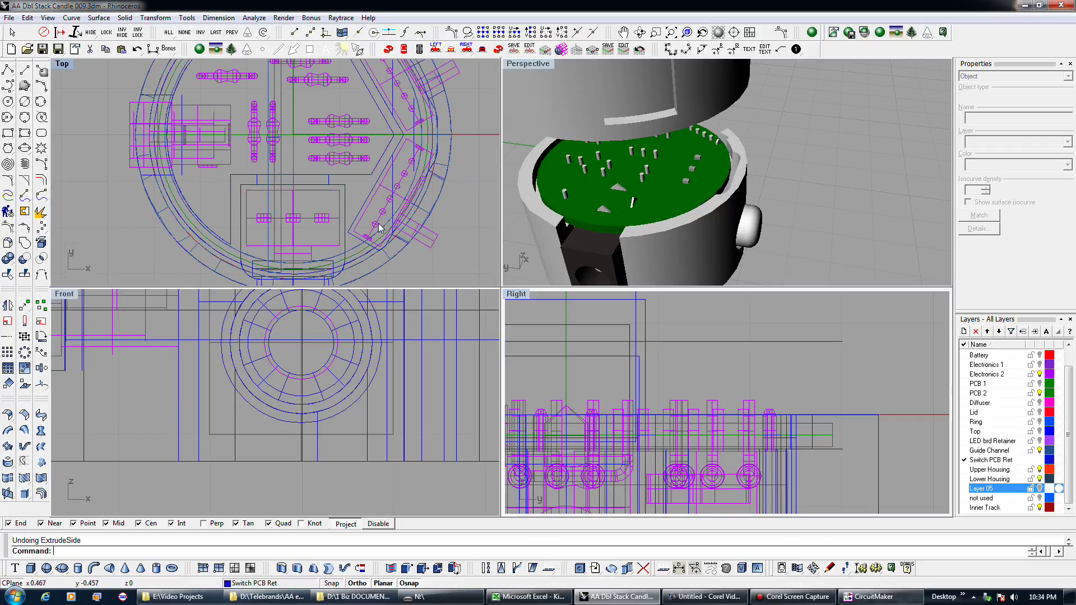
pyautogui.click(374, 276)
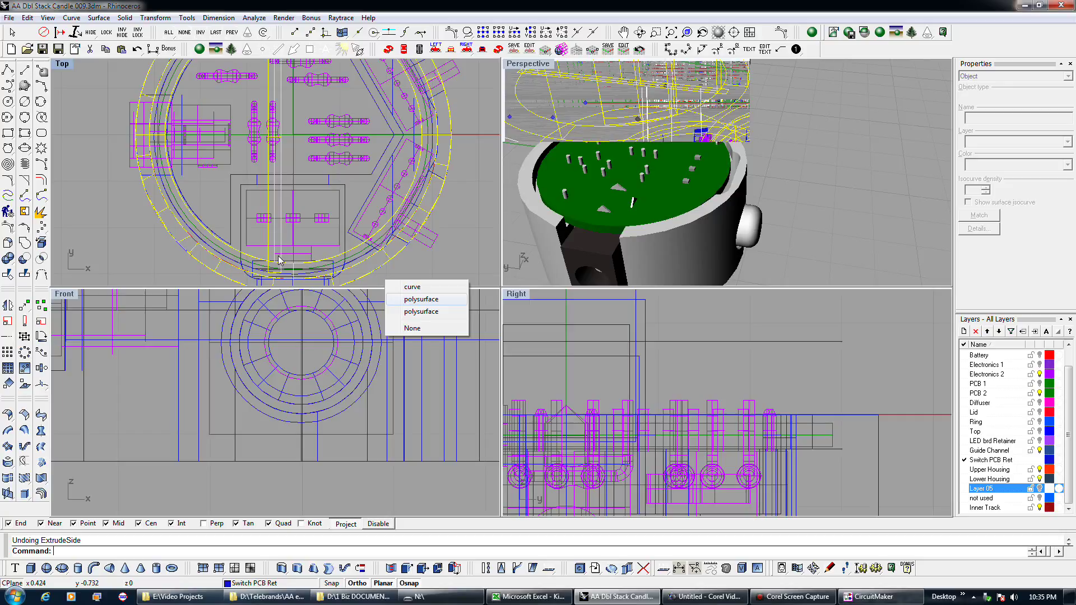
pyautogui.press('Escape')
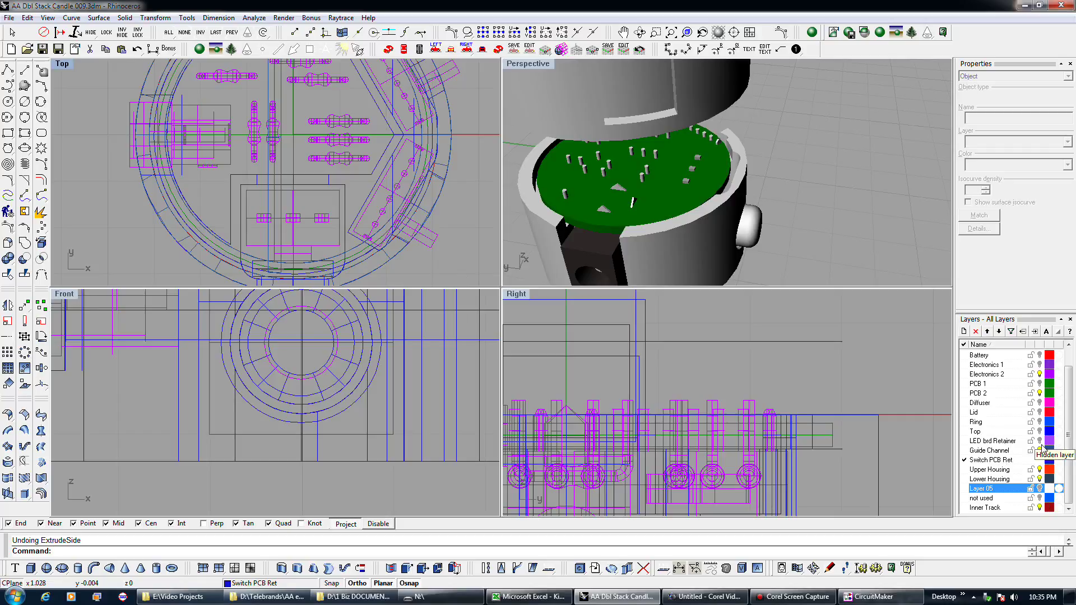
pyautogui.click(1039, 451)
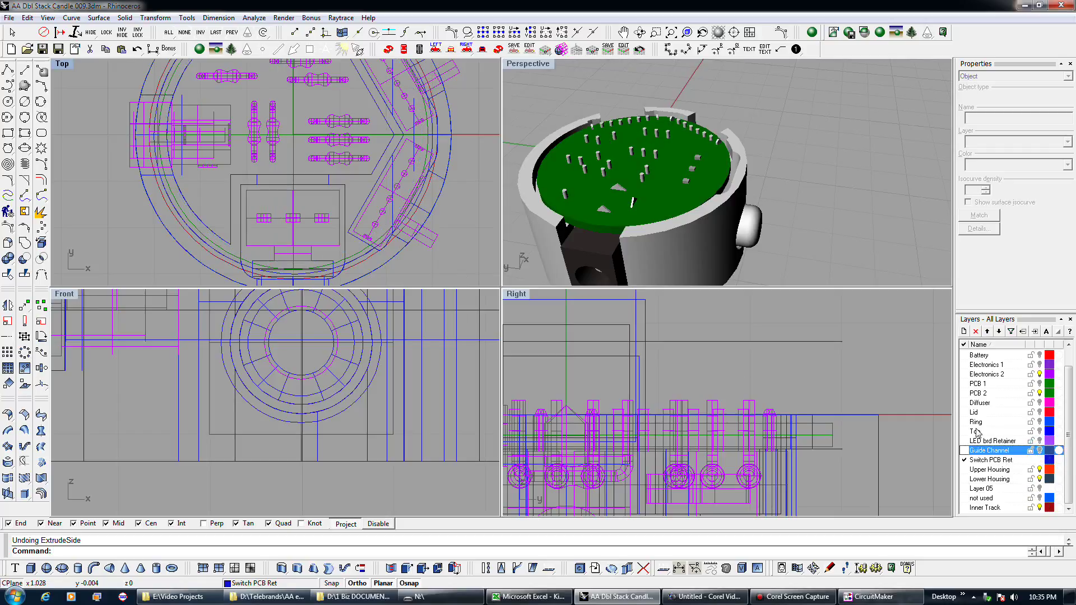
pyautogui.click(394, 262)
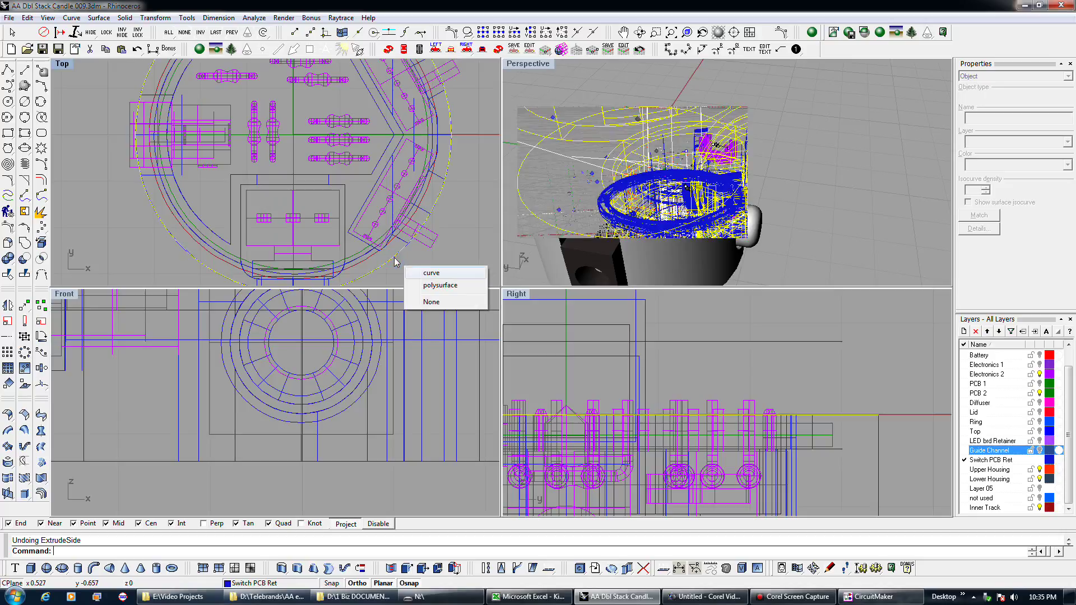
pyautogui.click(425, 284)
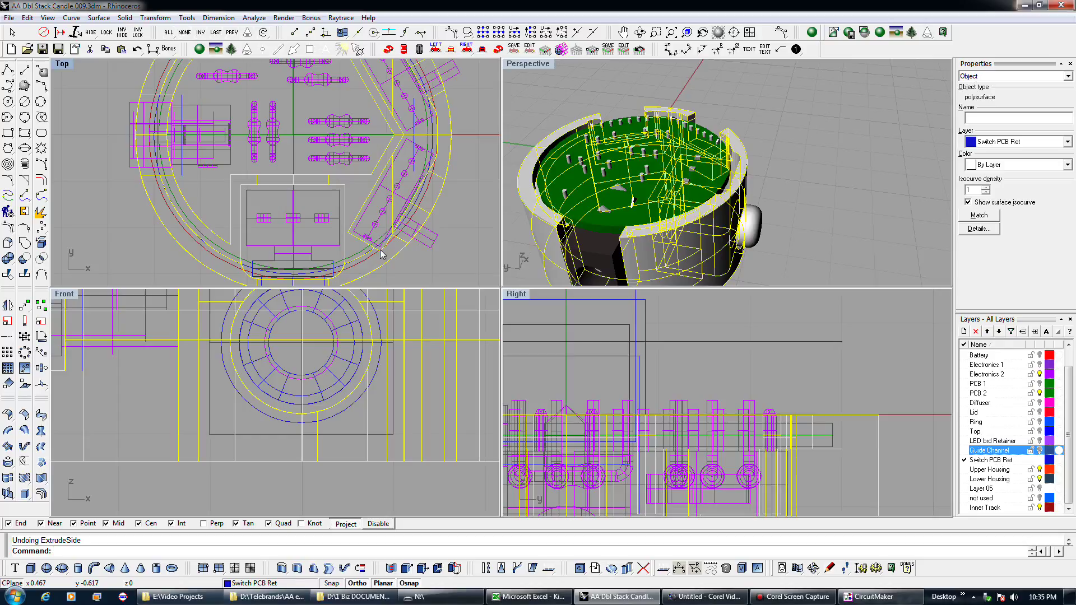
pyautogui.click(466, 247)
# Step: Show the "not used" layer to check its parts against the housing, and hide it again
pyautogui.click(1039, 498)
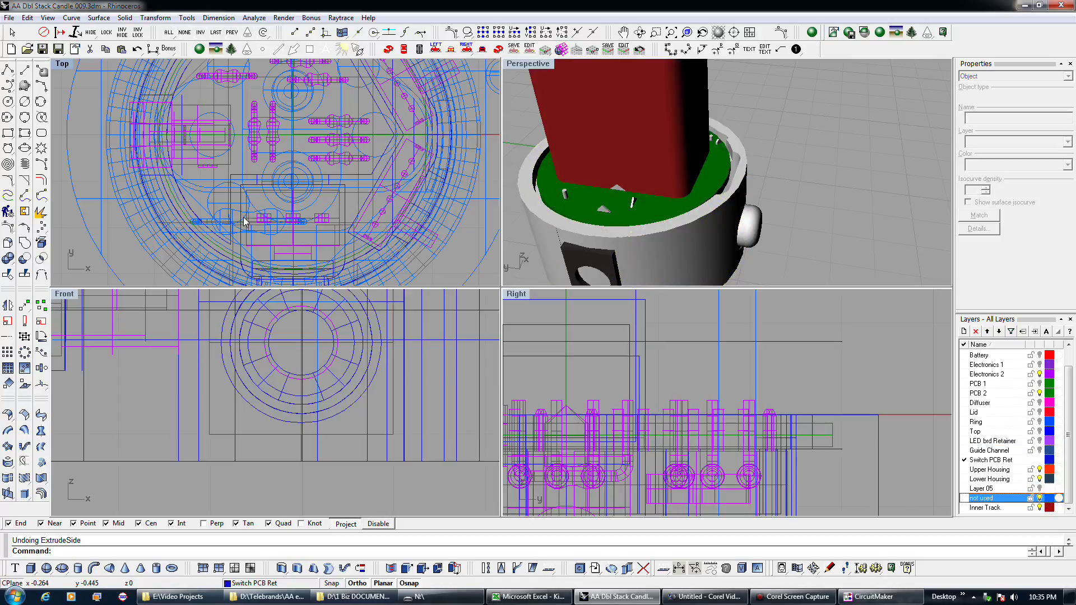
pyautogui.click(239, 203)
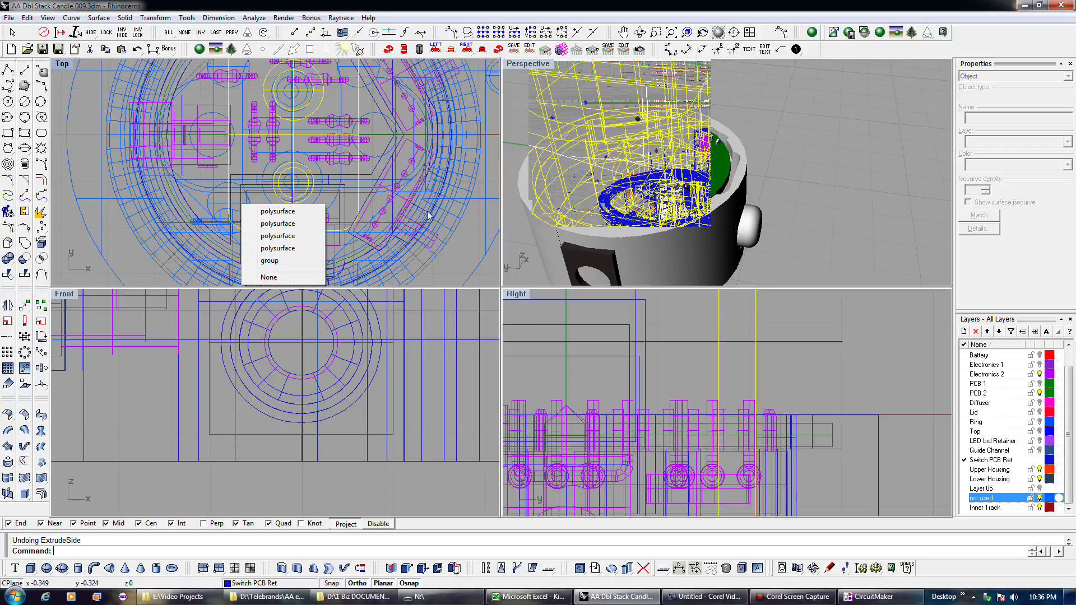
pyautogui.click(1040, 498)
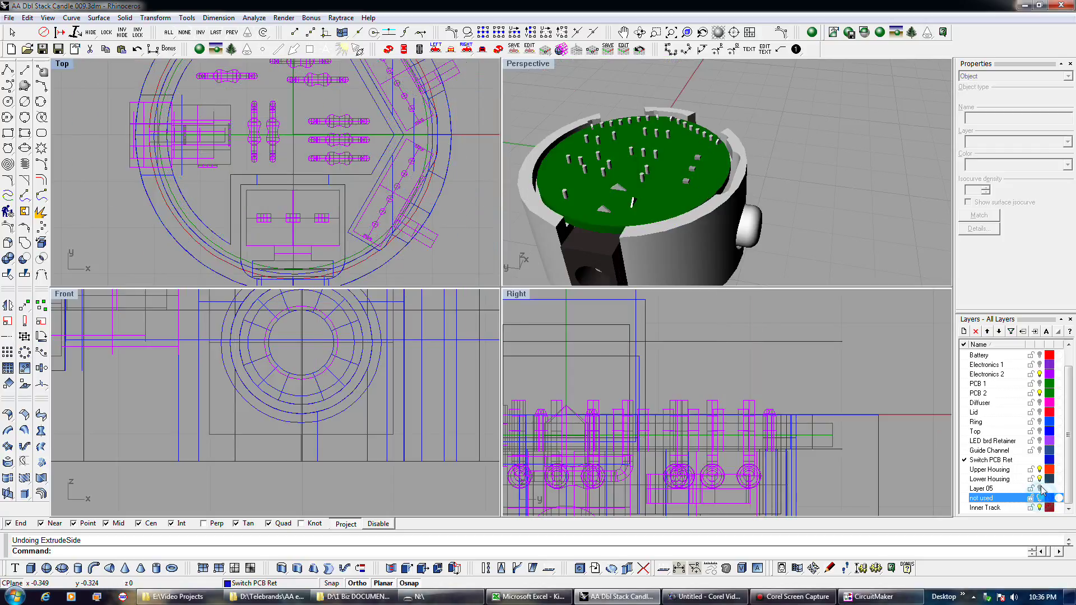
# Step: Show Layer 05, extrude its closed cutout outline upward into a tall capped solid above the PCB, and hide the layer again
pyautogui.click(1043, 489)
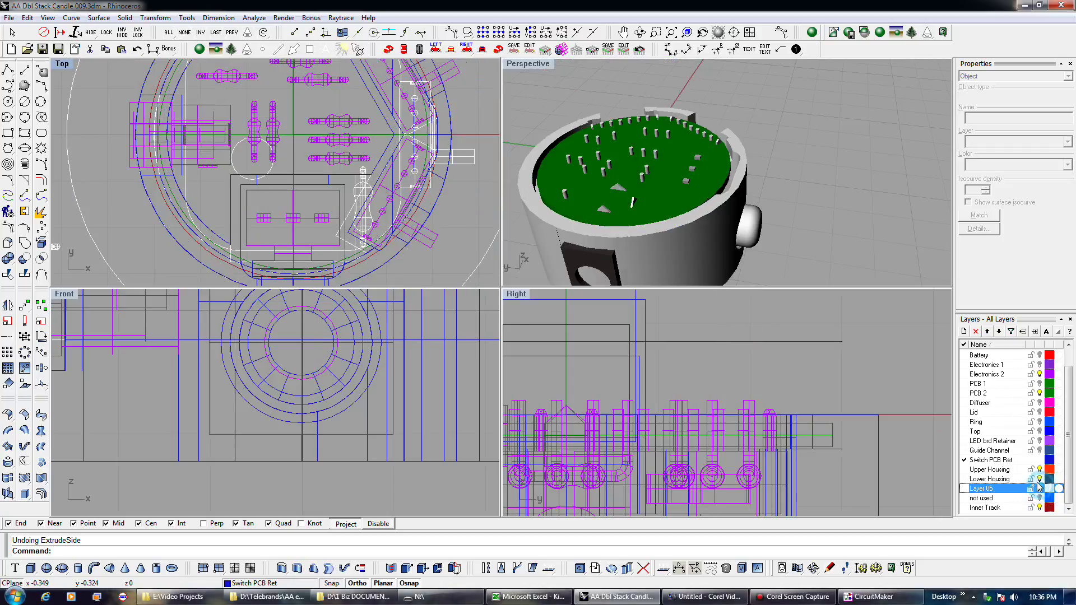
pyautogui.click(232, 217)
pyautogui.click(258, 233)
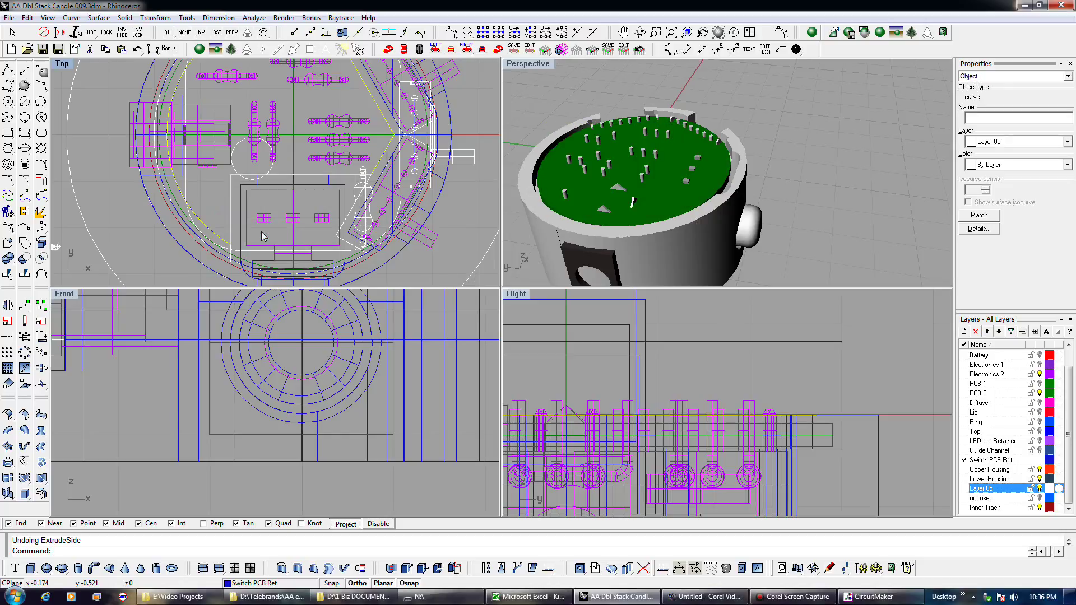
pyautogui.scroll(-5, 379, 421)
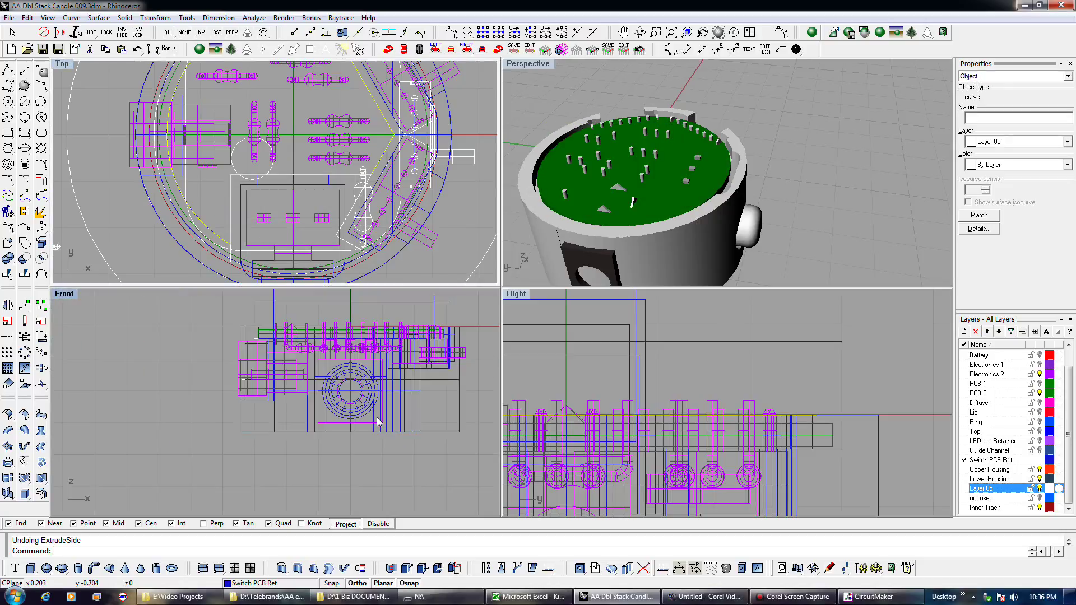
pyautogui.scroll(-1, 324, 476)
pyautogui.click(297, 567)
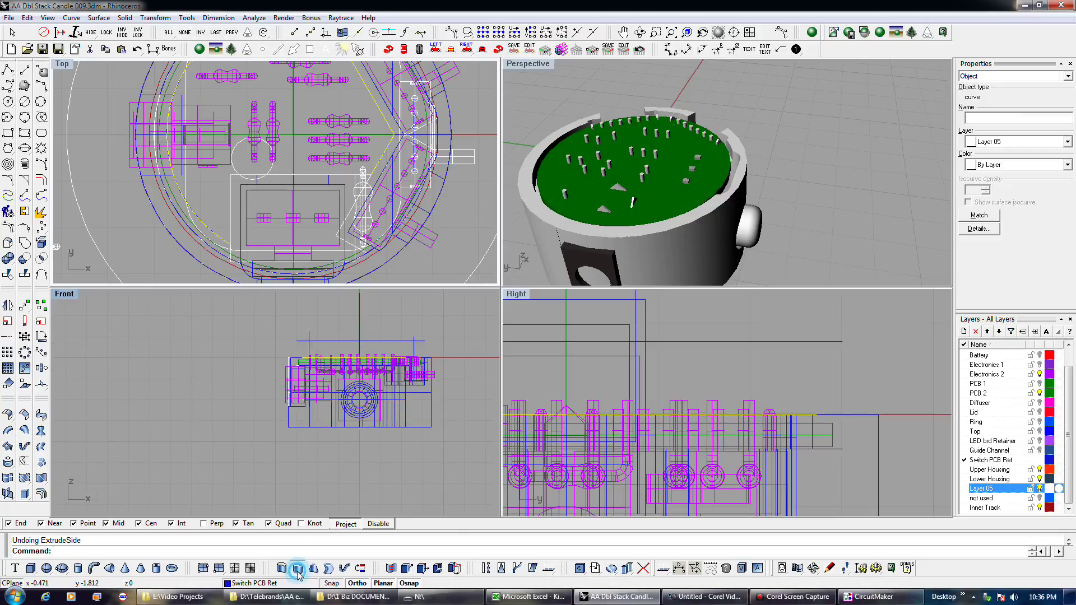
pyautogui.click(318, 303)
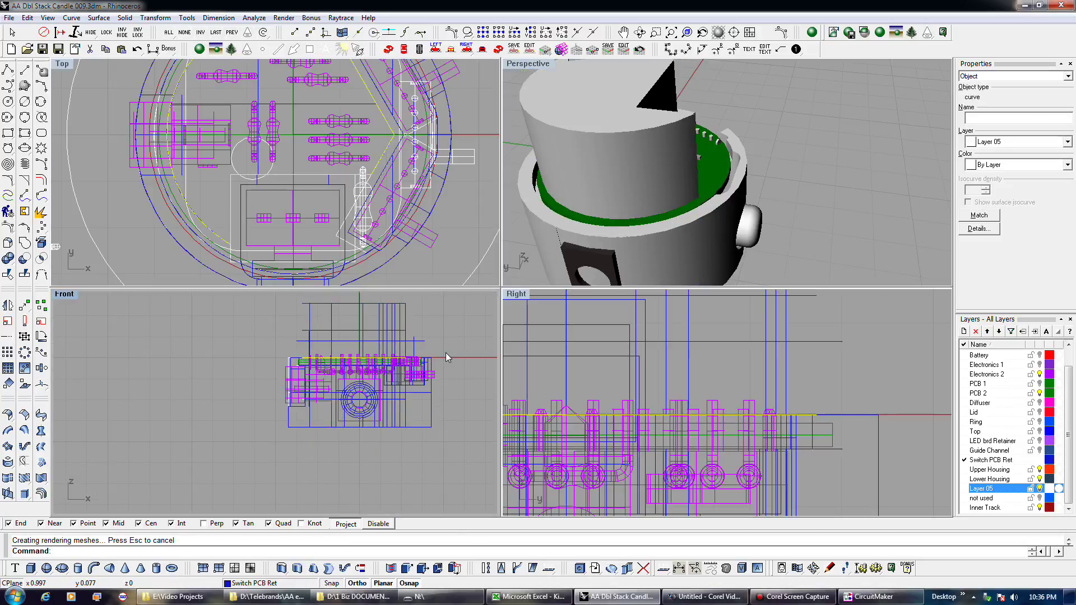
pyautogui.click(1040, 488)
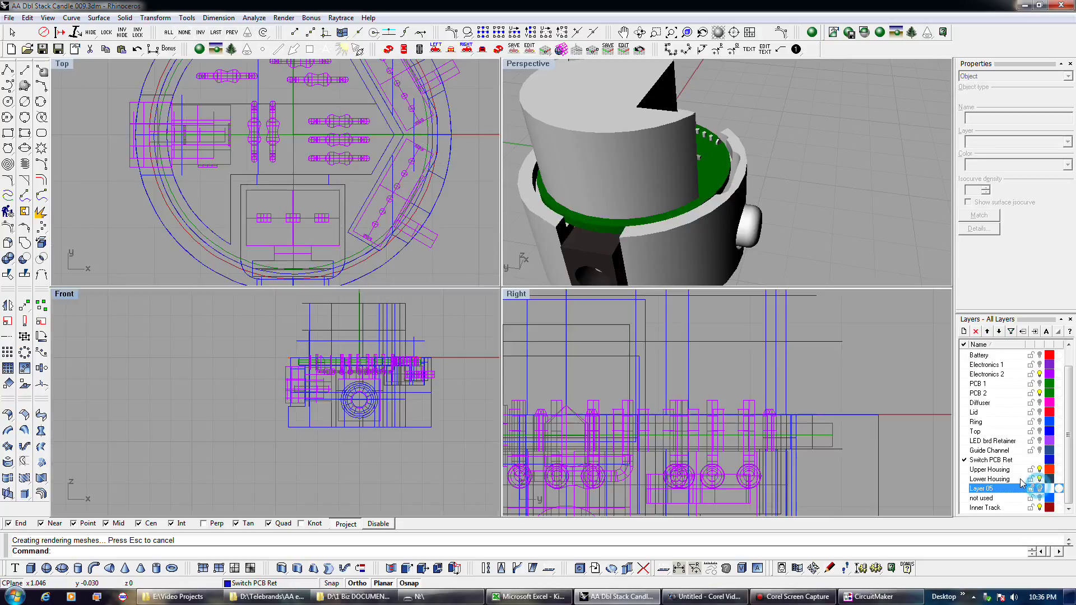
# Step: Check the Upper Housing's outer circle and the Guide Channel part against the PCB housing's rim, leaving the Guide Channel layer hidden
pyautogui.click(389, 269)
pyautogui.click(424, 280)
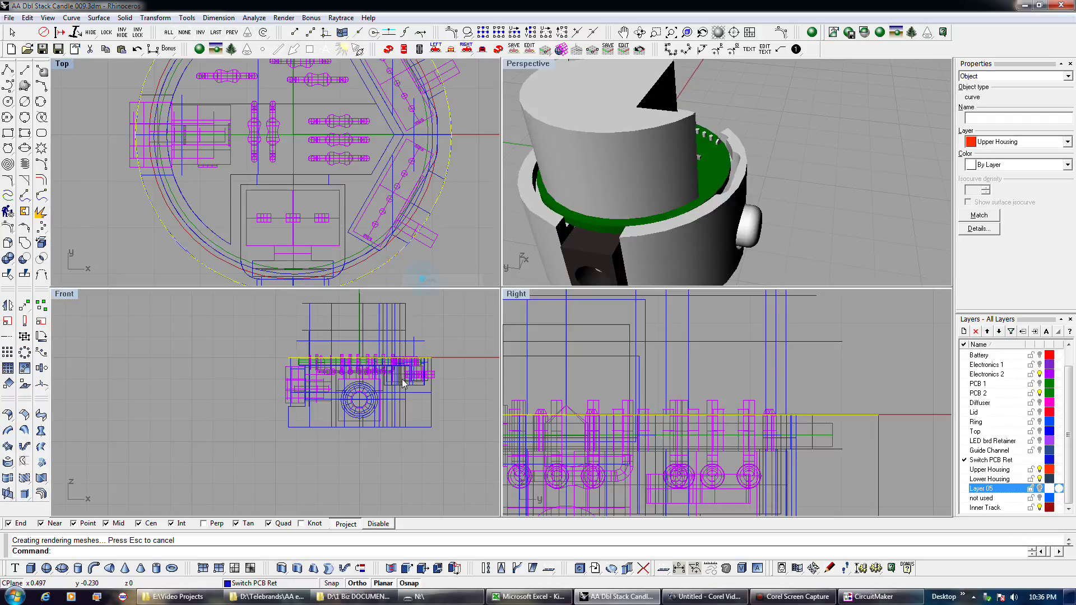
pyautogui.scroll(5, 429, 351)
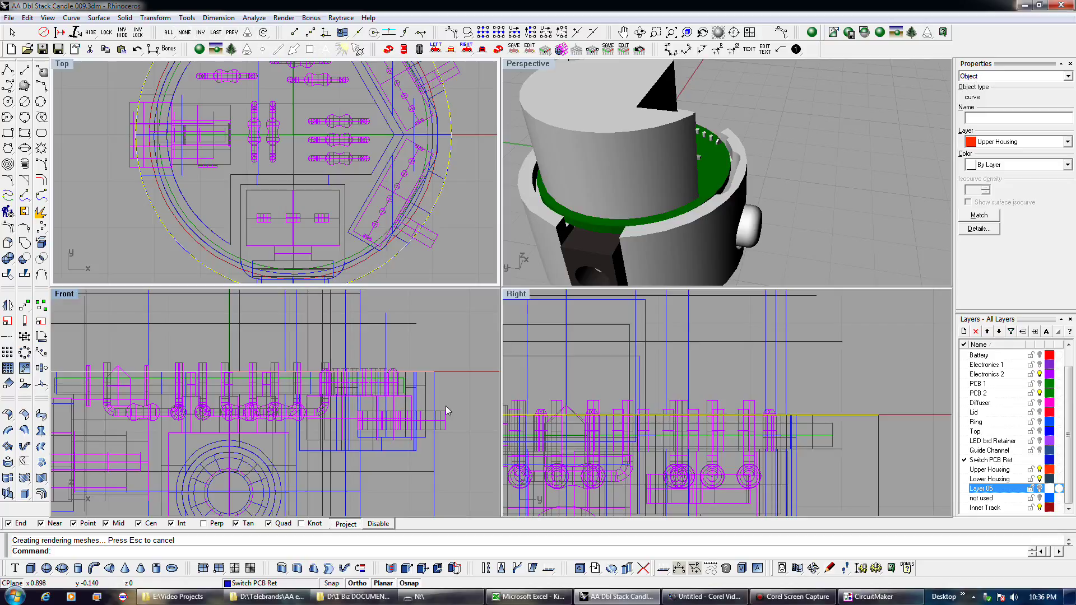
pyautogui.scroll(-3, 446, 406)
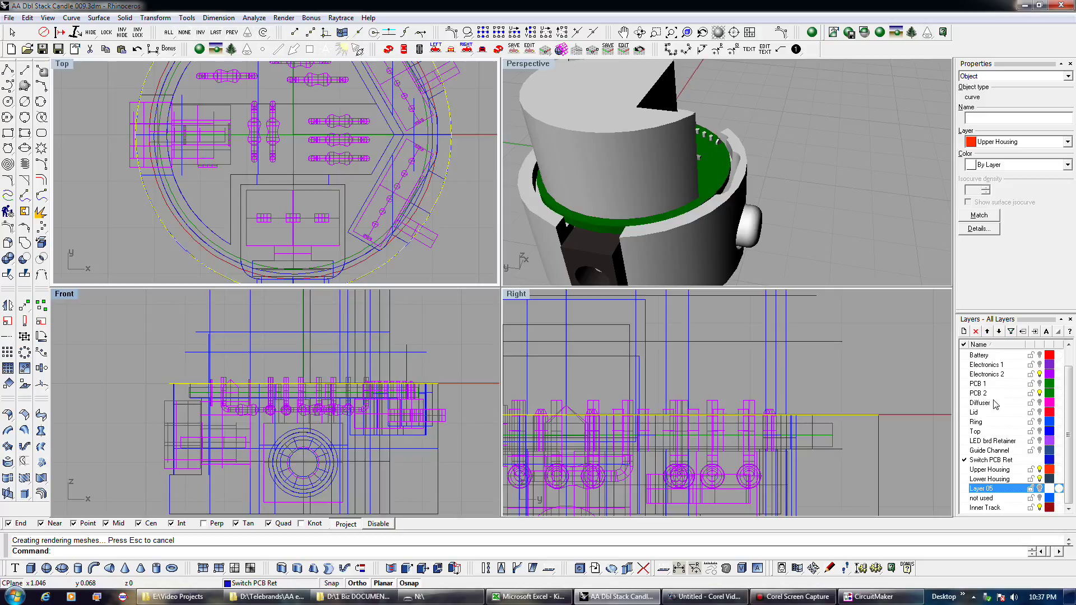
pyautogui.click(1040, 450)
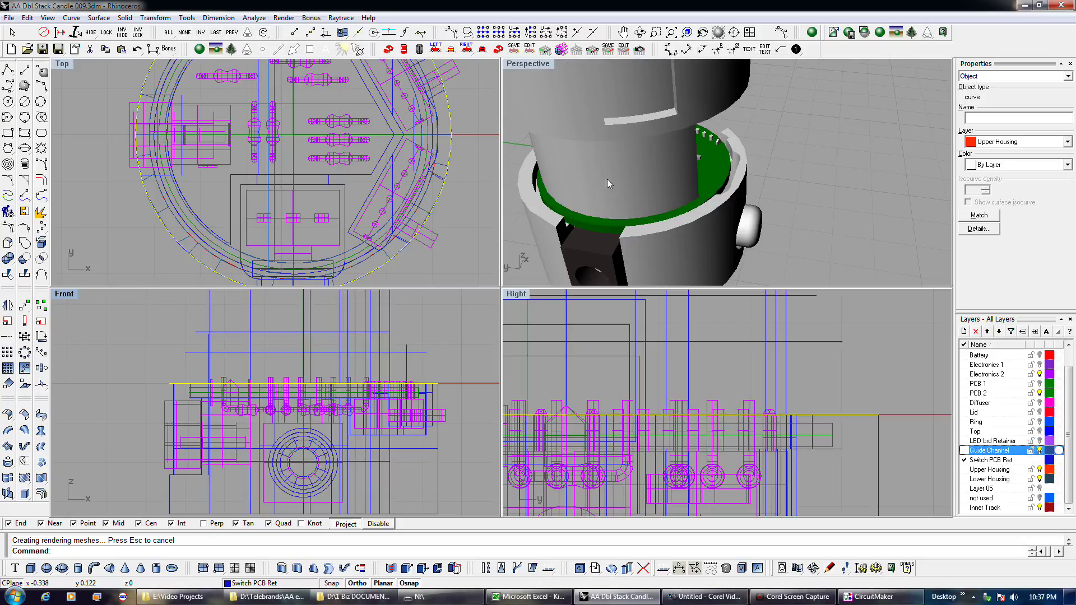
pyautogui.click(723, 99)
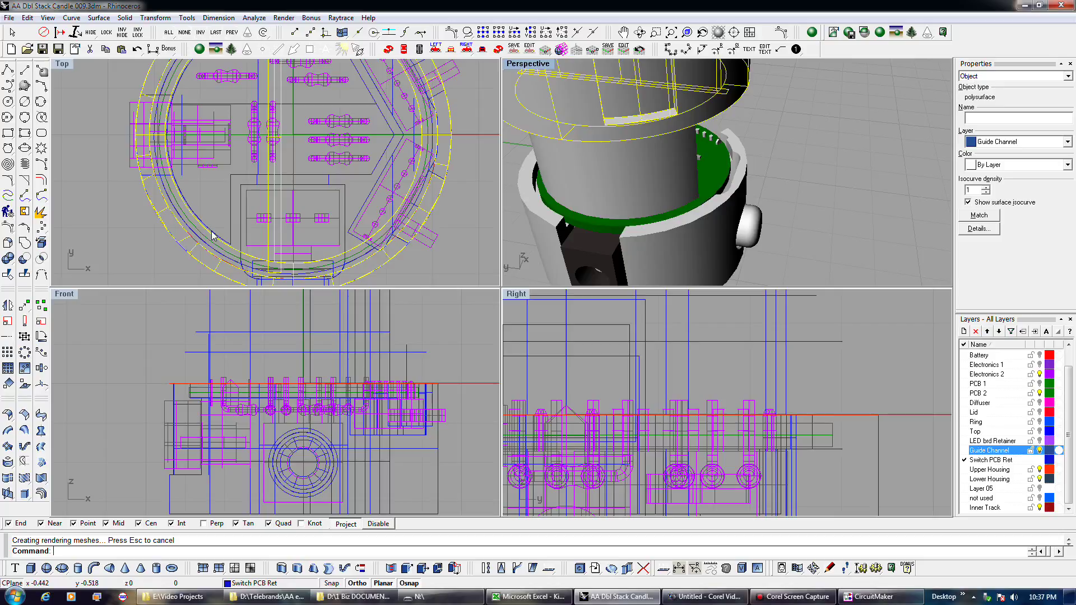
pyautogui.click(1040, 451)
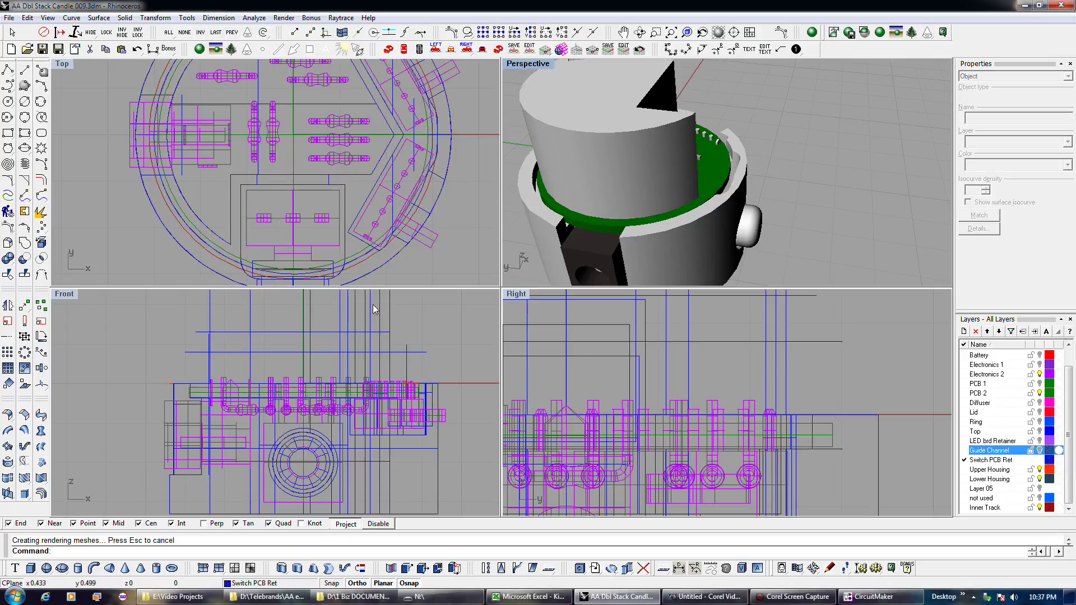
# Step: Extrude the Upper Housing's outer circle upward 0.1 as a capped solid disc on top of the PCB housing
pyautogui.click(391, 272)
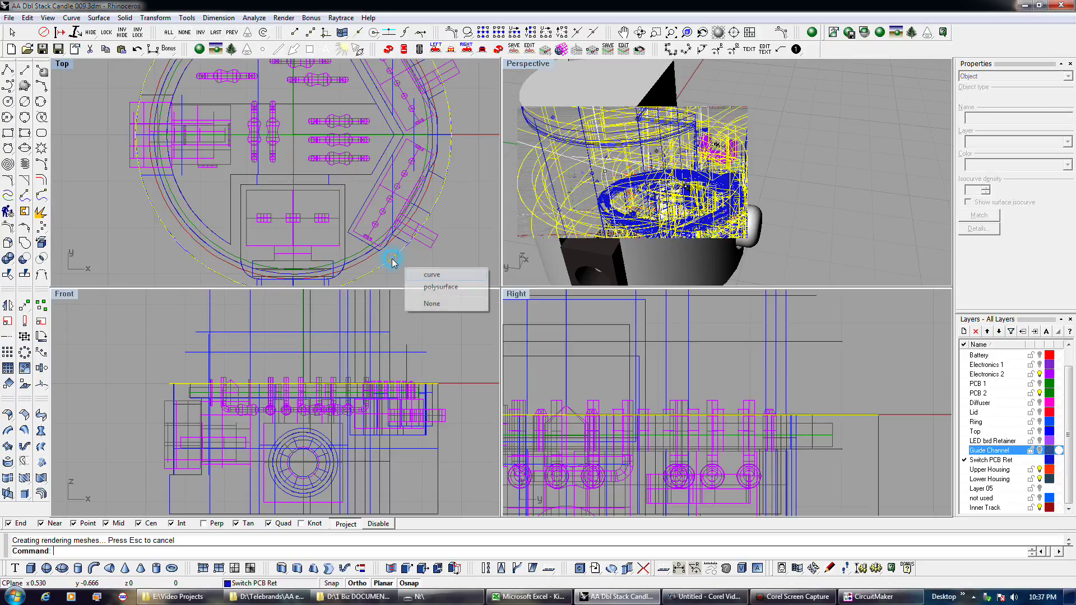
pyautogui.click(427, 278)
pyautogui.scroll(2, 427, 400)
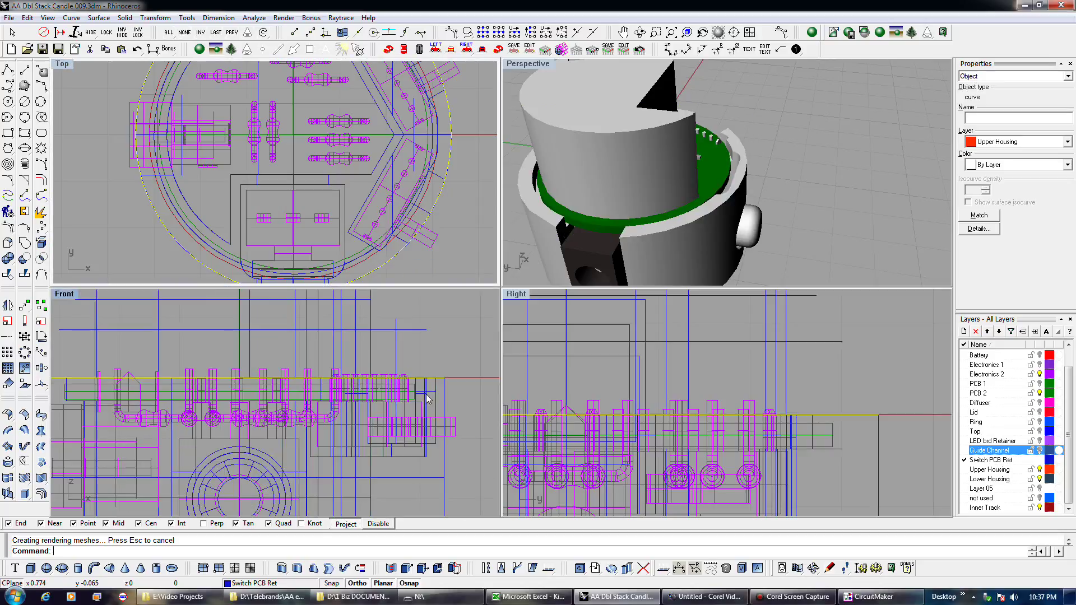
pyautogui.click(296, 569)
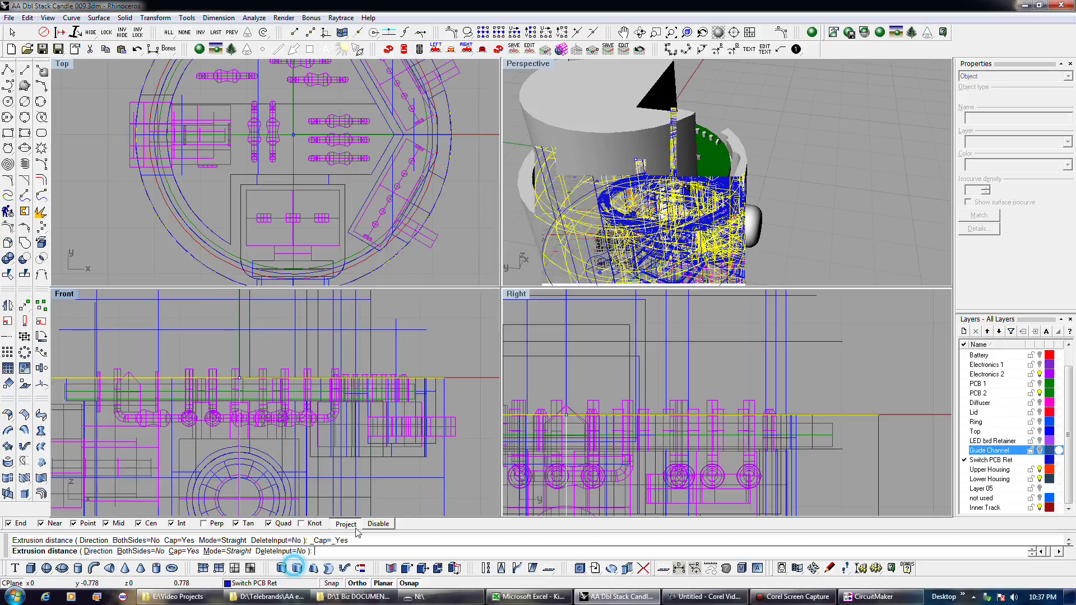
pyautogui.write('.1')
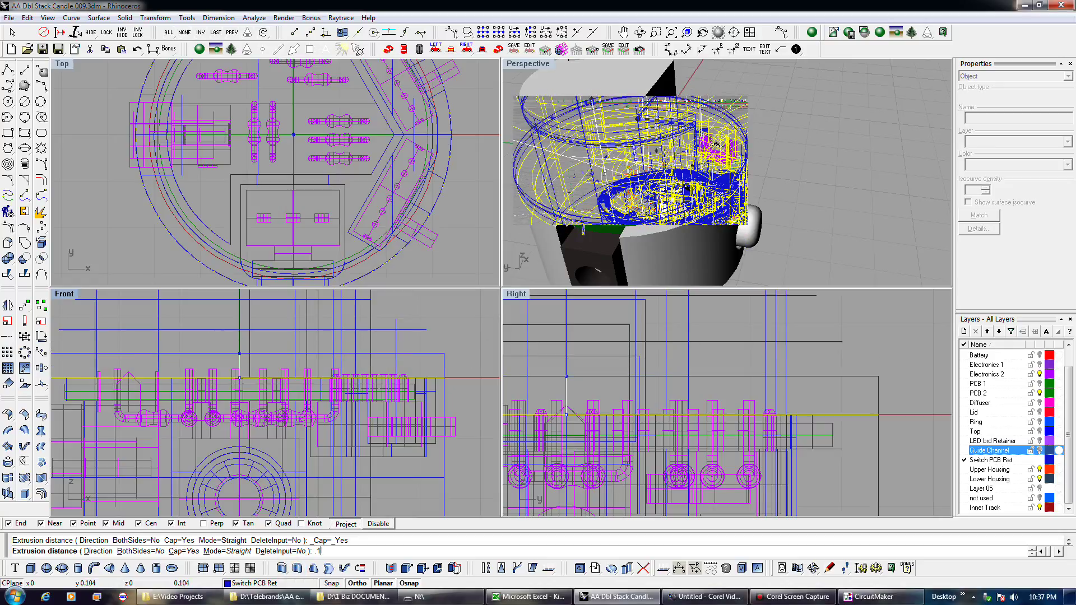
pyautogui.press('Return')
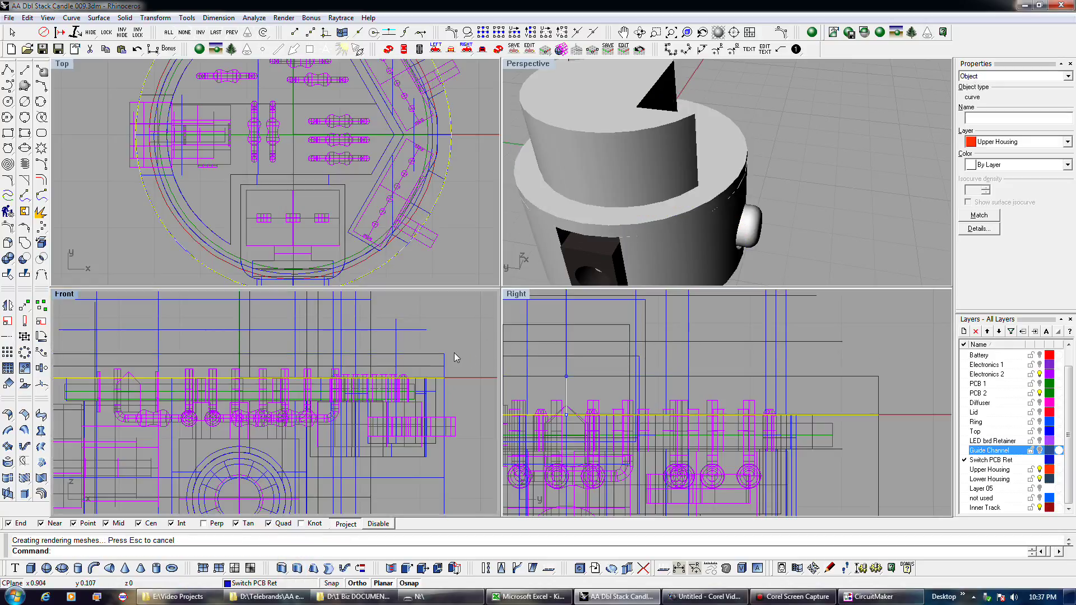
# Step: Subtract the tall cutout solid from the new disc with a Boolean difference to open it above the PCB
pyautogui.click(444, 357)
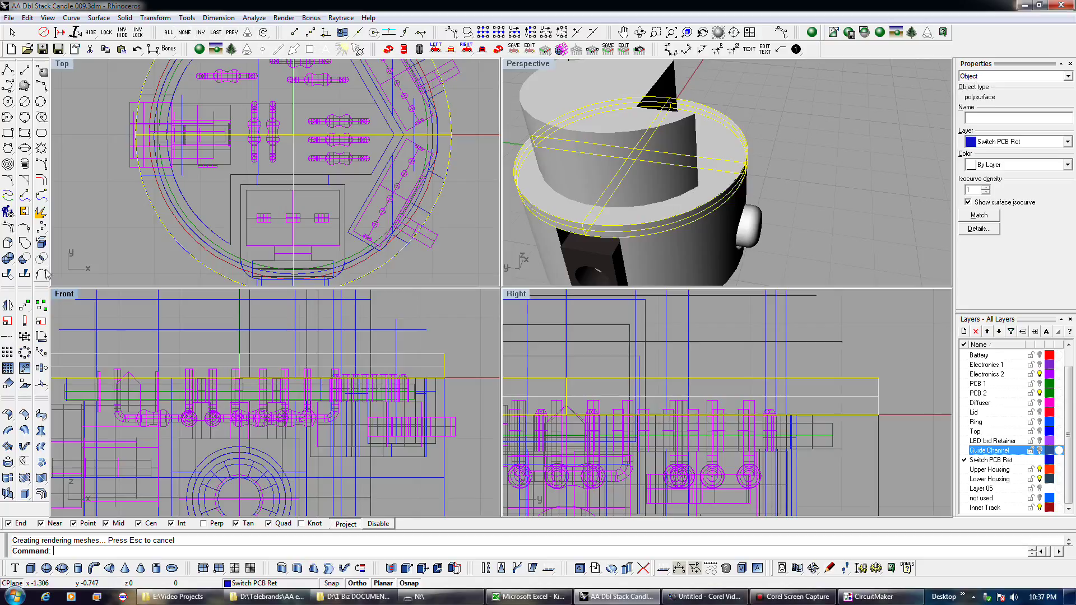
pyautogui.click(24, 258)
pyautogui.click(165, 303)
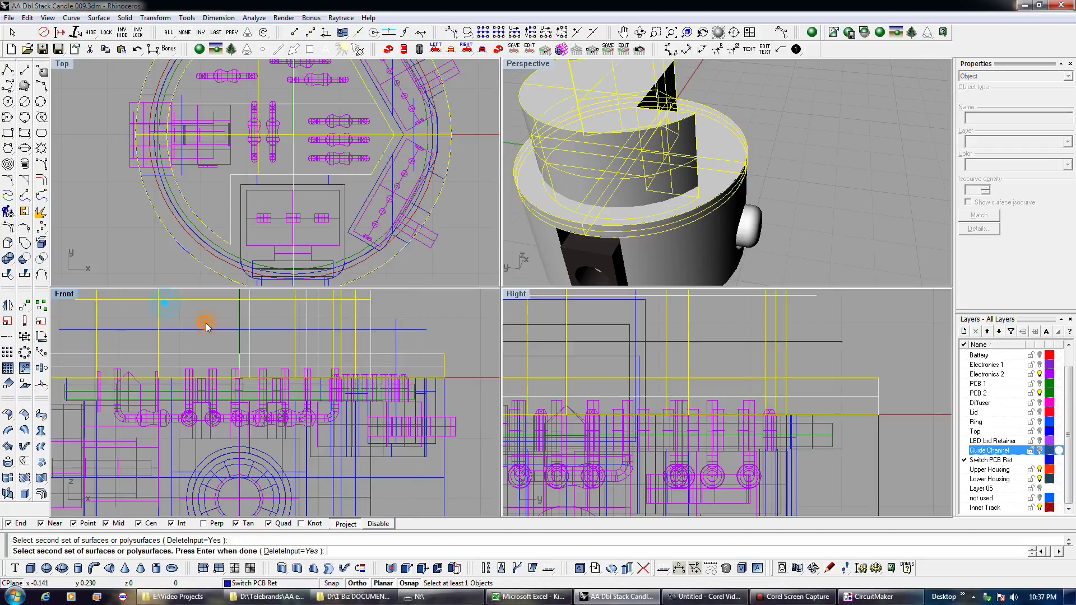
pyautogui.press('Return')
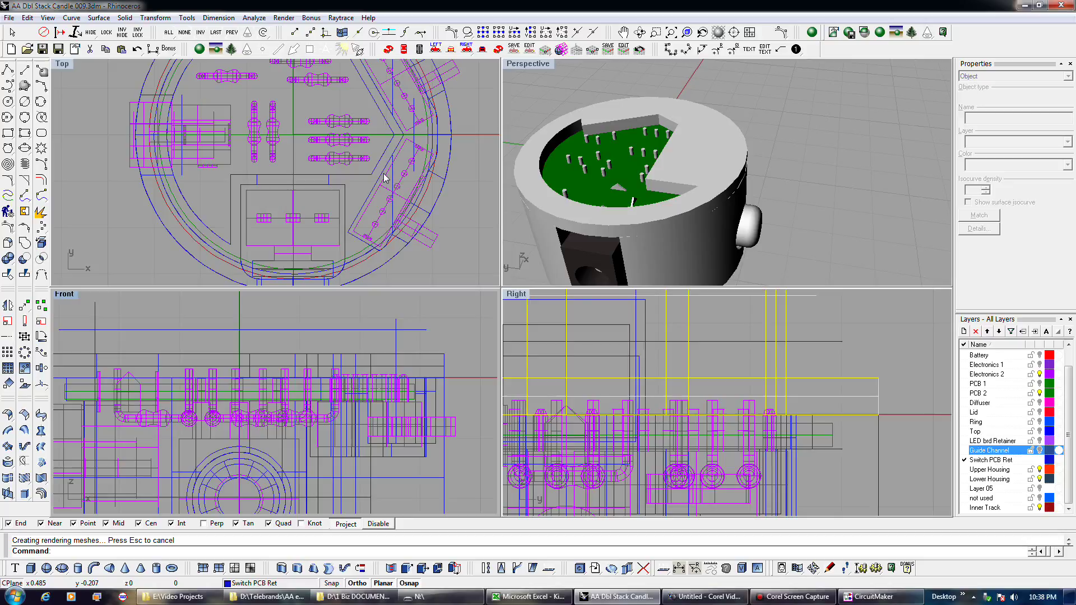
# Step: Show Layer 05 and pick the curve around the rectangular switch pocket in the Top view
pyautogui.click(1040, 489)
pyautogui.click(315, 188)
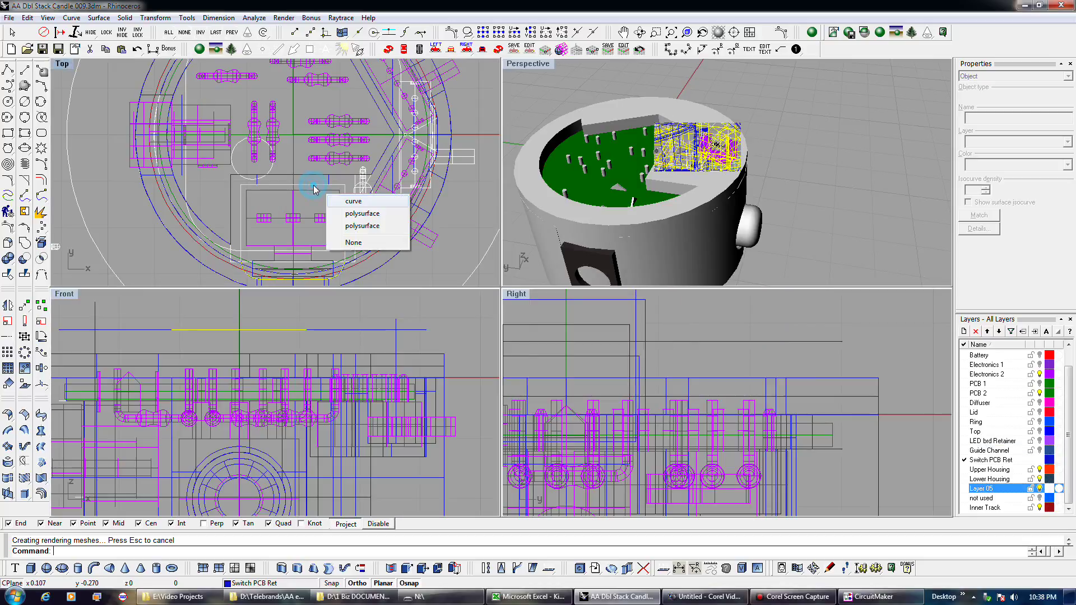
# Step: Extrude the rectangular curve around the switch compartment into a capped solid passing through the PCB retainer ring
pyautogui.click(357, 202)
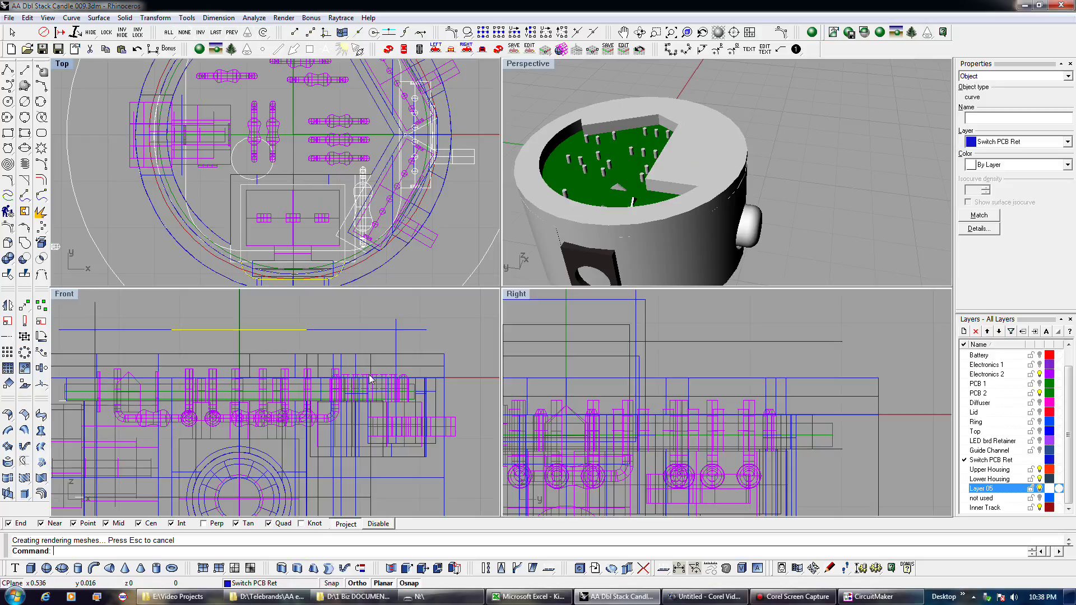
pyautogui.scroll(-3, 370, 380)
pyautogui.click(303, 568)
pyautogui.click(428, 438)
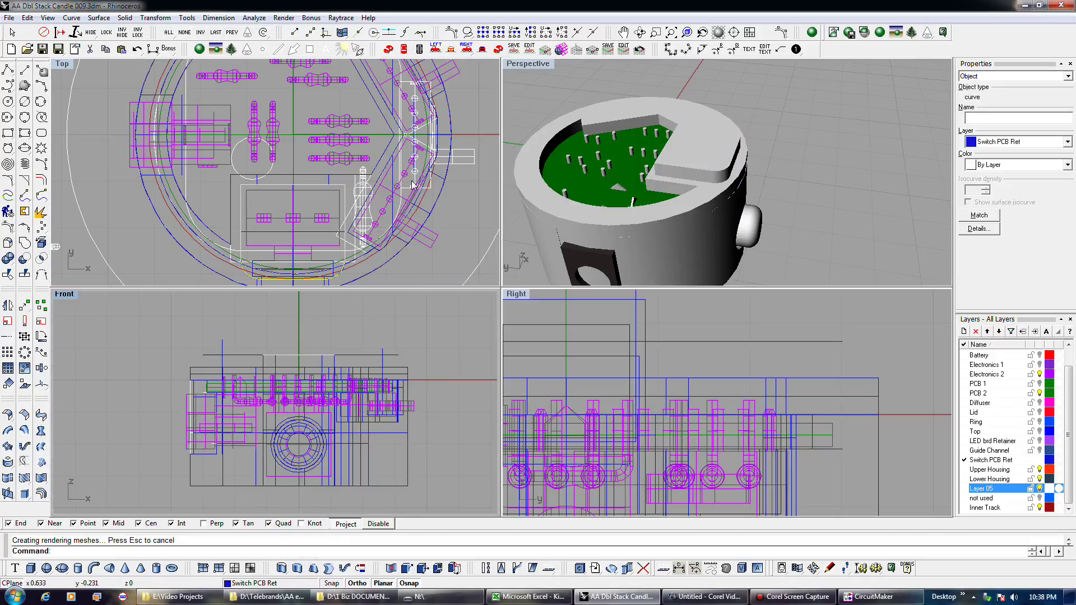
# Step: Extrude the angled curve outlining the two slanted LED board pockets into a capped solid through the retainer ring
pyautogui.click(380, 178)
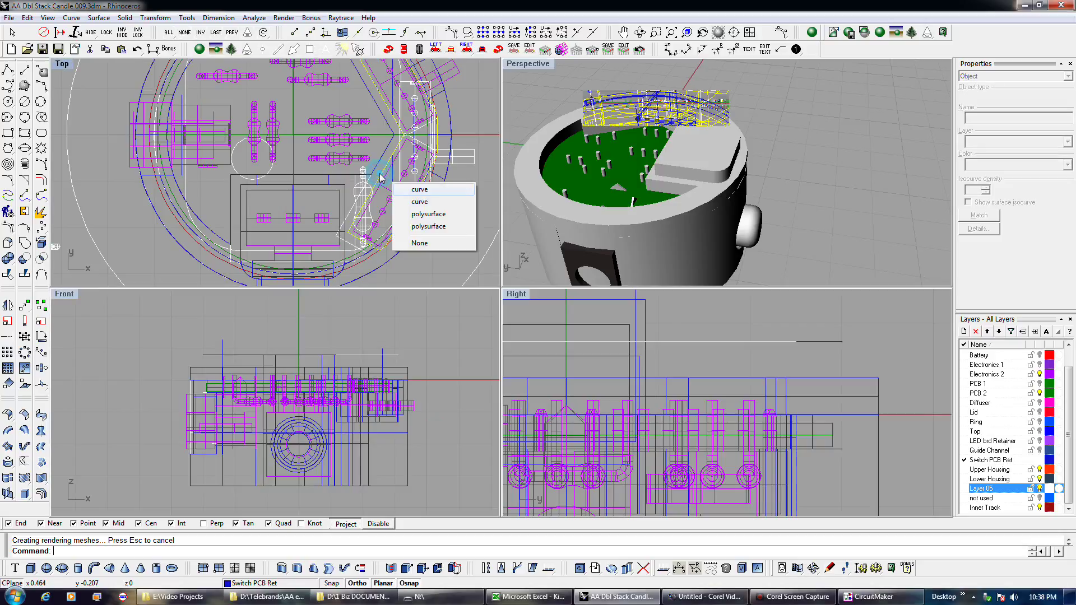
pyautogui.click(408, 190)
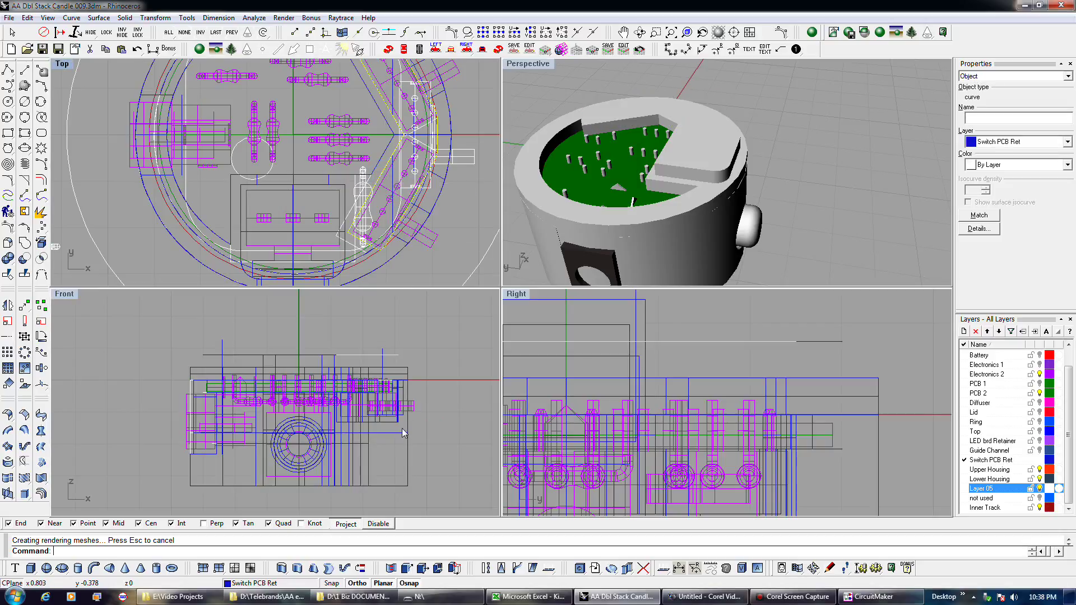
pyautogui.rightClick(419, 418)
pyautogui.click(431, 421)
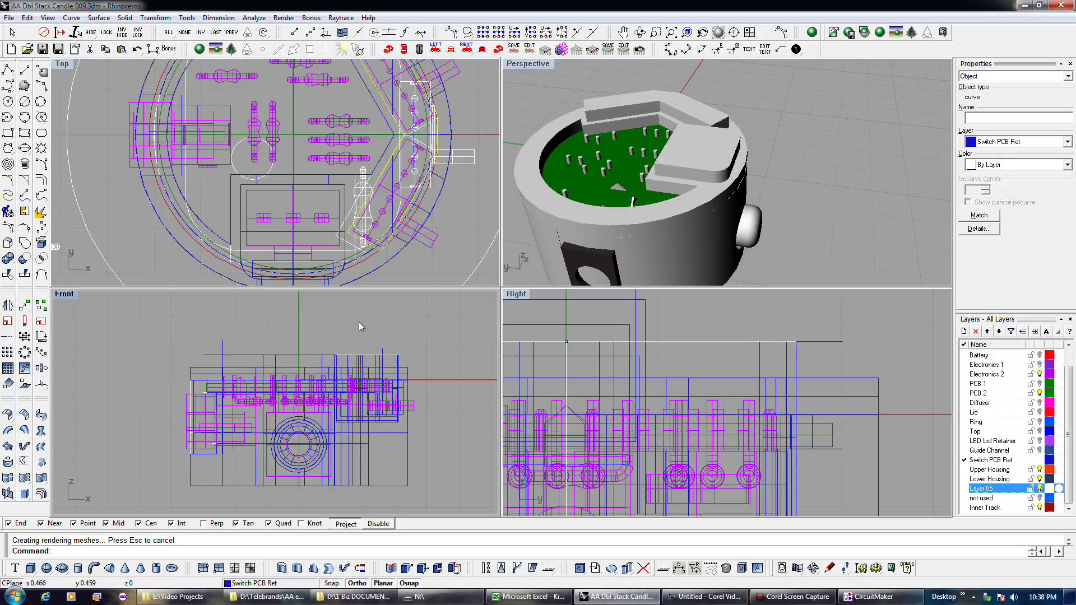
# Step: Hide Layer 05 and subtract the switch compartment and angled pocket solids from the retainer ring with Boolean Difference
pyautogui.click(1040, 489)
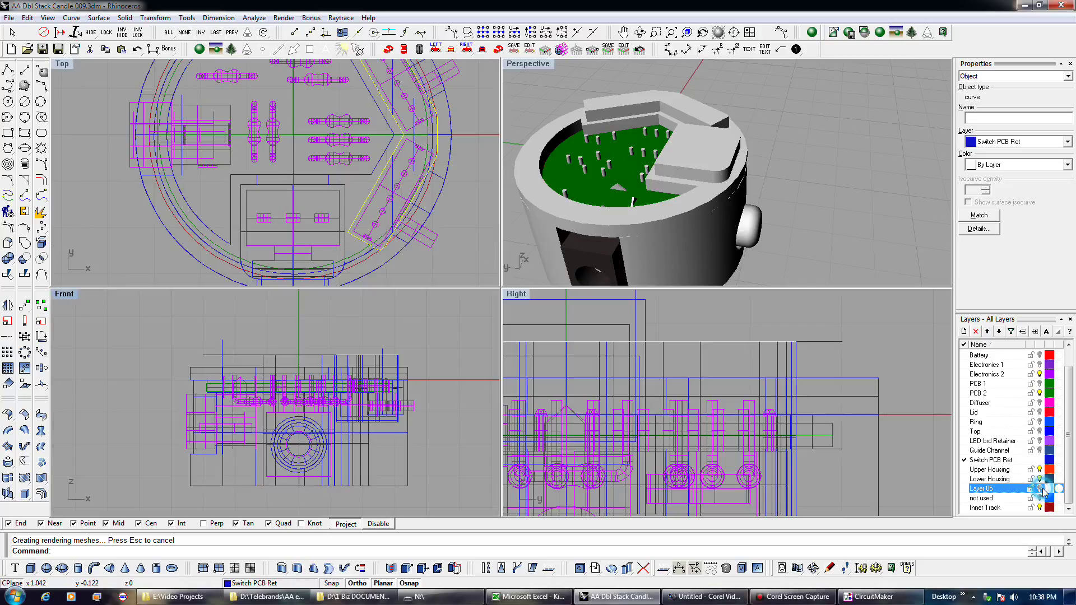
pyautogui.click(844, 396)
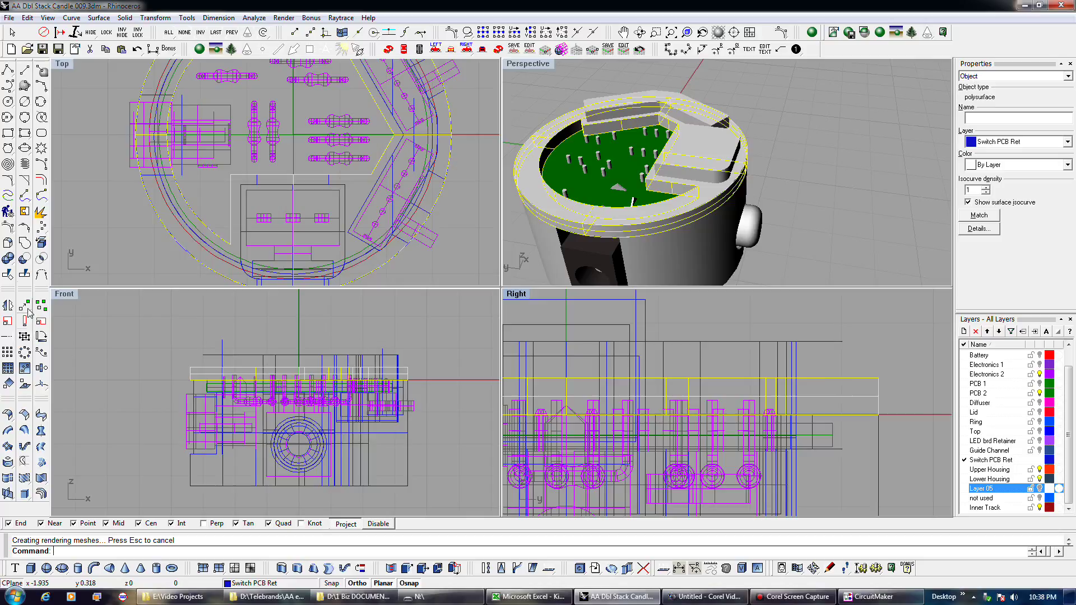
pyautogui.click(24, 258)
pyautogui.click(379, 363)
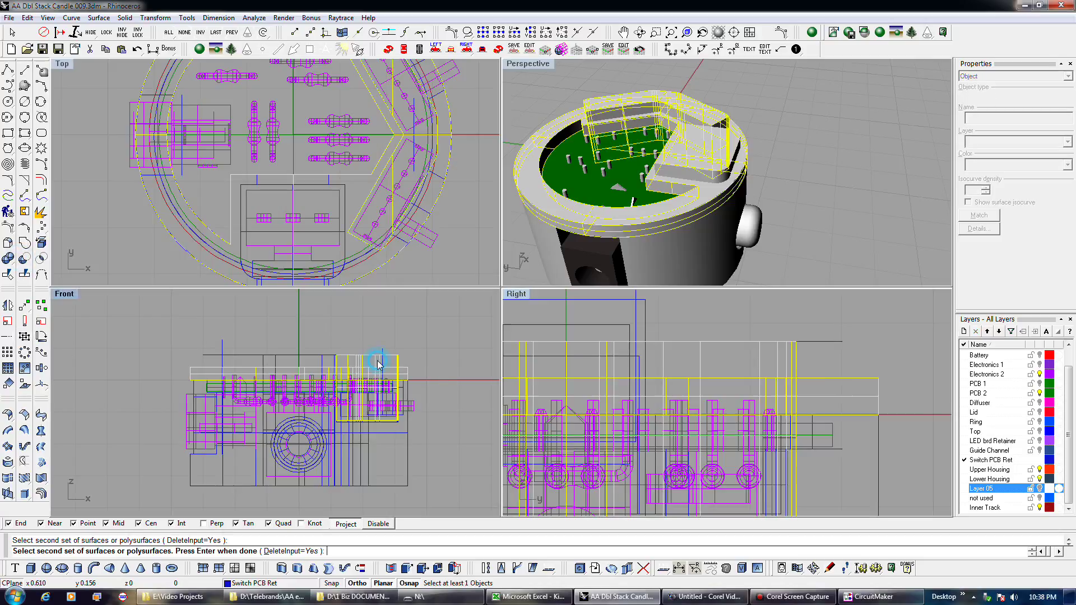
pyautogui.click(328, 363)
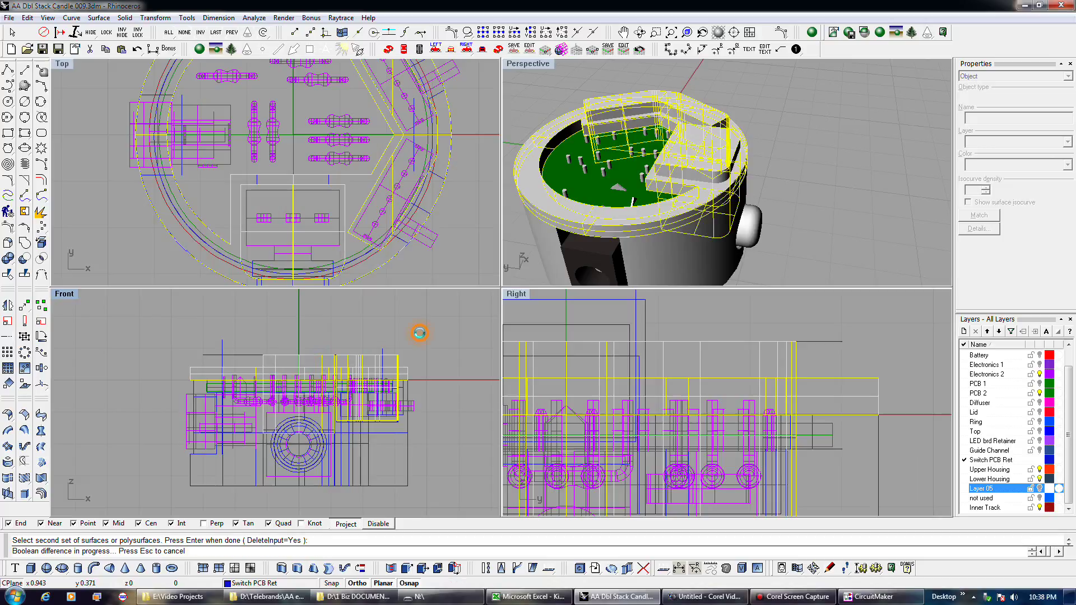
pyautogui.rightClick(421, 334)
# Step: Examine the cut retainer's walls and pockets around the switch and angled boards from above
pyautogui.moveTo(781, 208); pyautogui.dragTo(812, 247, button='right')
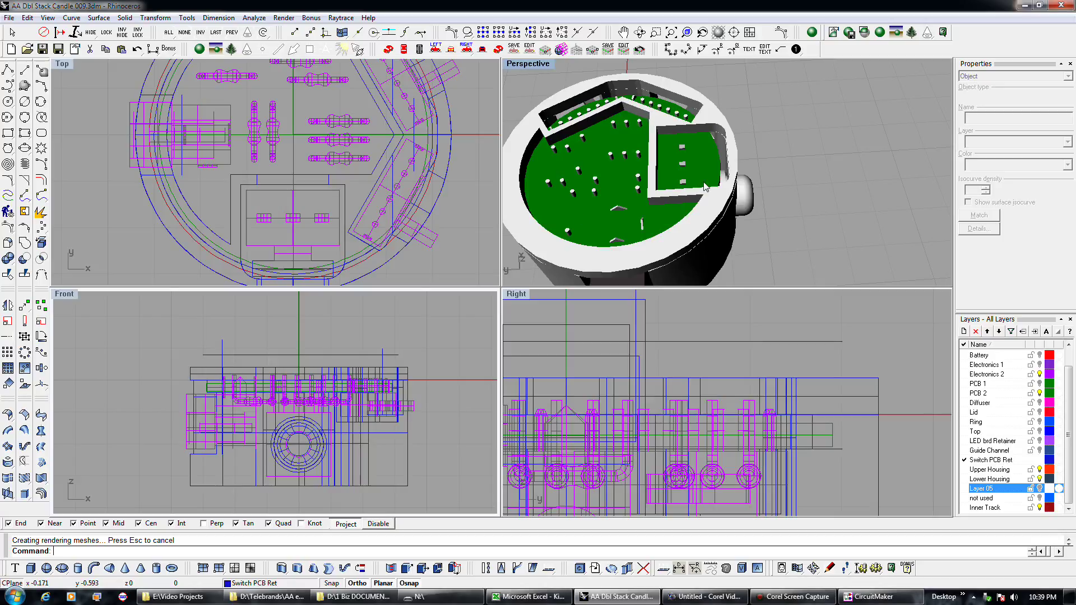
pyautogui.moveTo(705, 188); pyautogui.dragTo(668, 212, button='right')
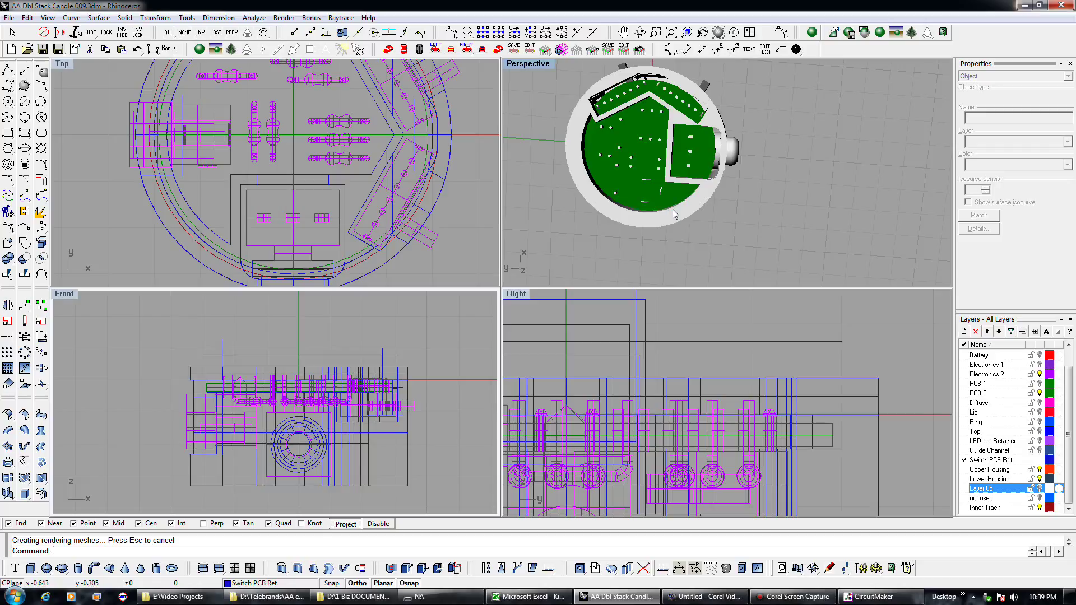
pyautogui.scroll(5, 681, 119)
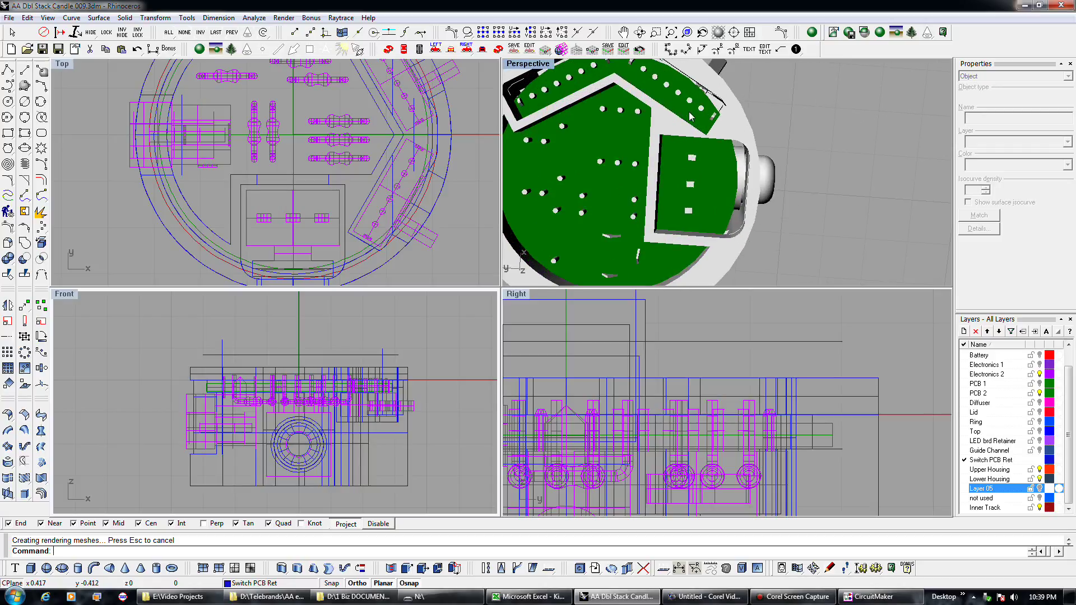
pyautogui.scroll(-3, 690, 116)
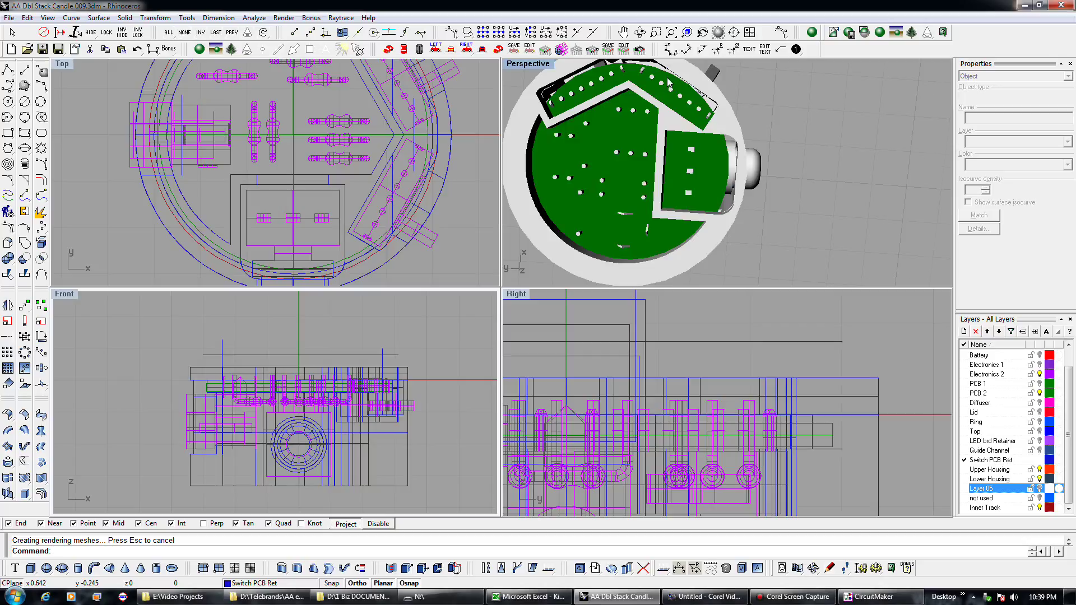
pyautogui.scroll(1, 672, 92)
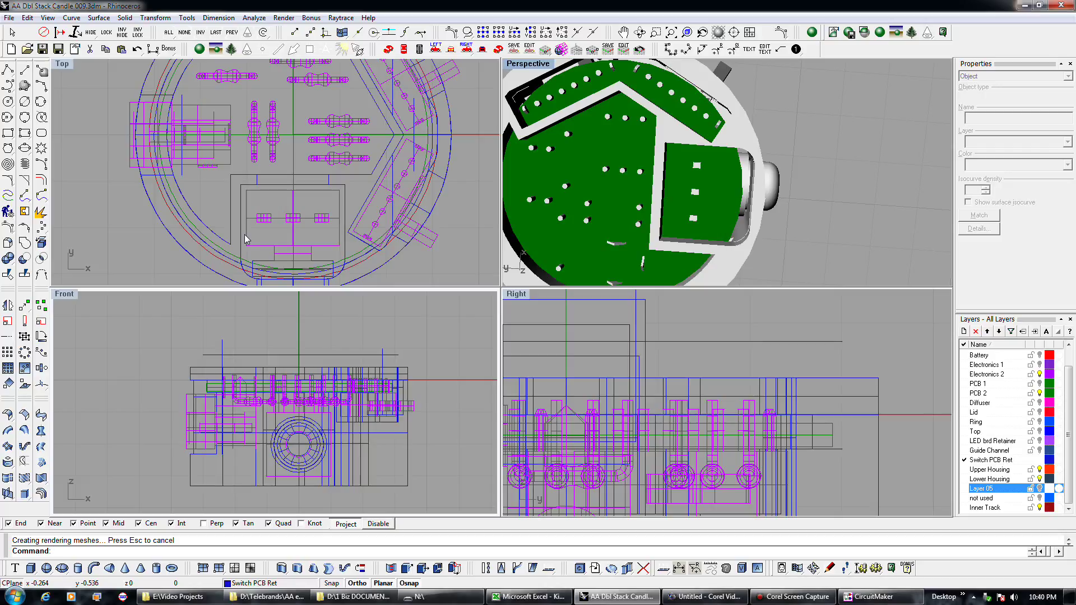
pyautogui.scroll(-1, 245, 239)
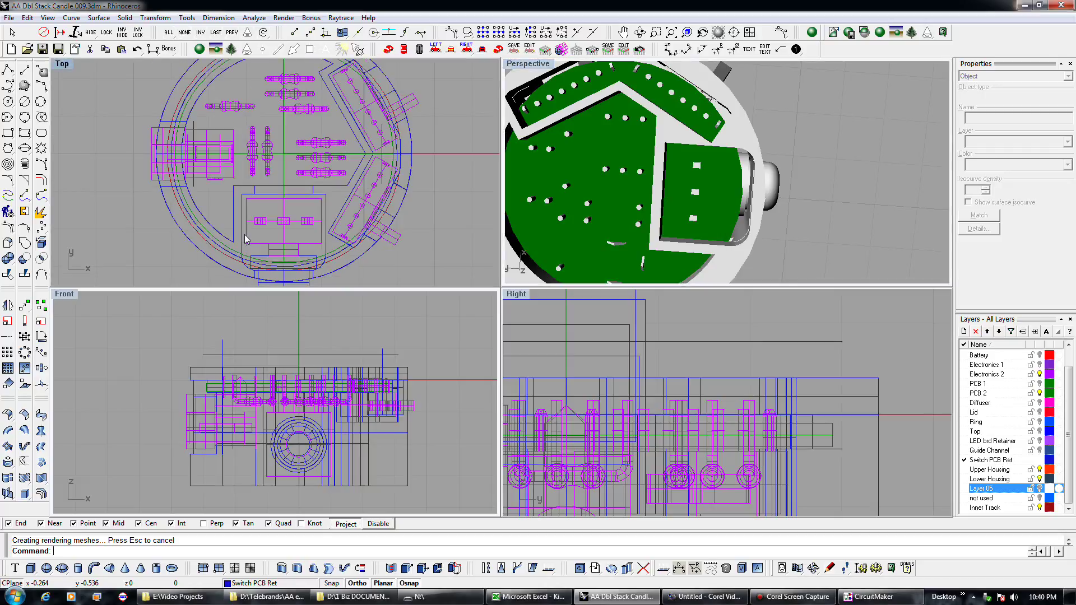
pyautogui.click(8, 101)
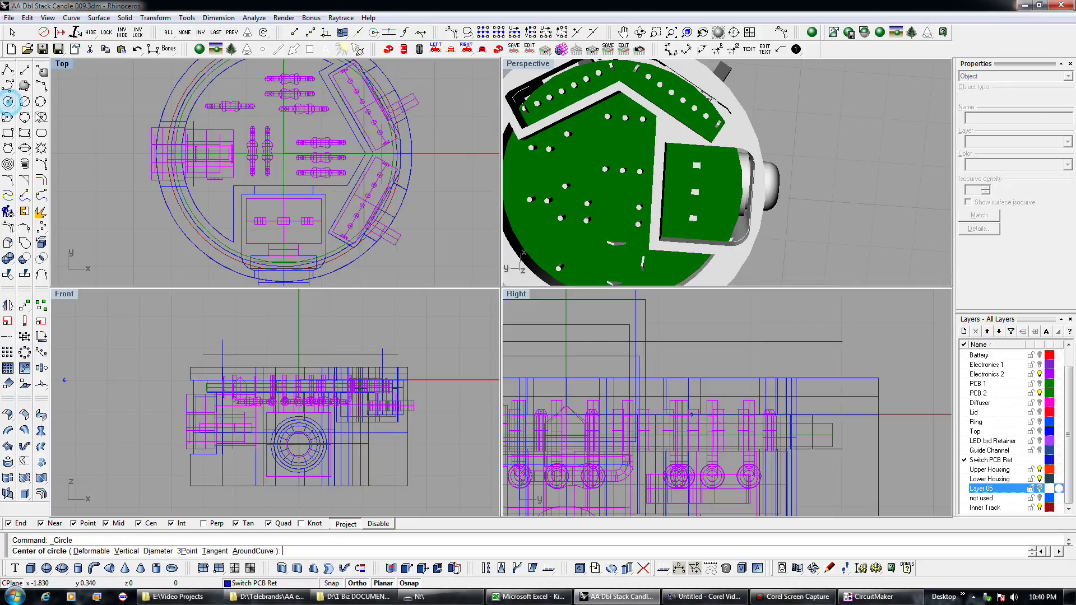
pyautogui.click(218, 223)
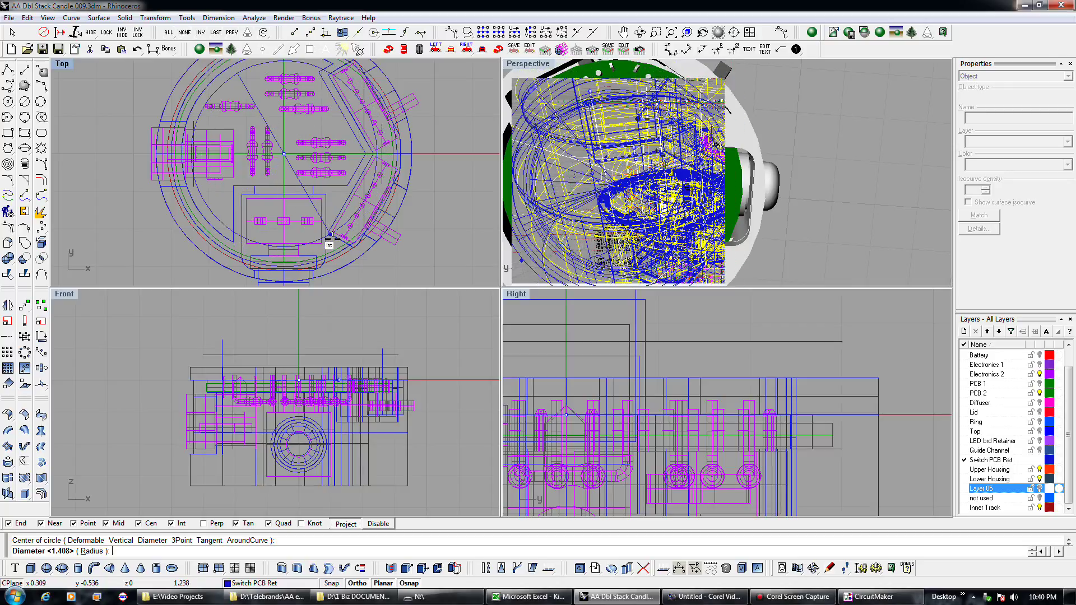
pyautogui.scroll(3, 331, 238)
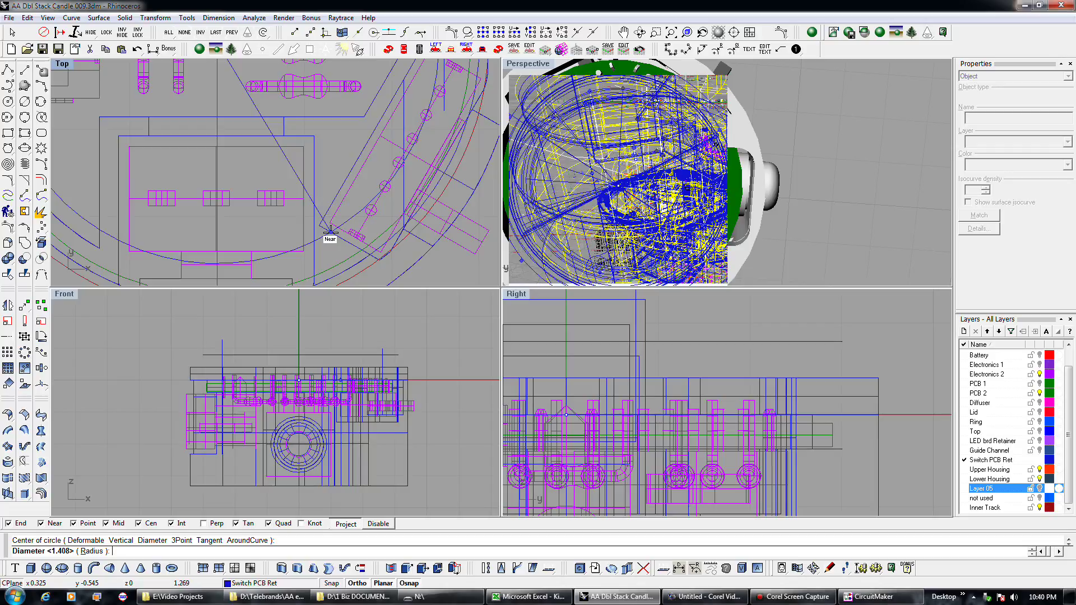
pyautogui.press('Escape')
pyautogui.scroll(-3, 336, 247)
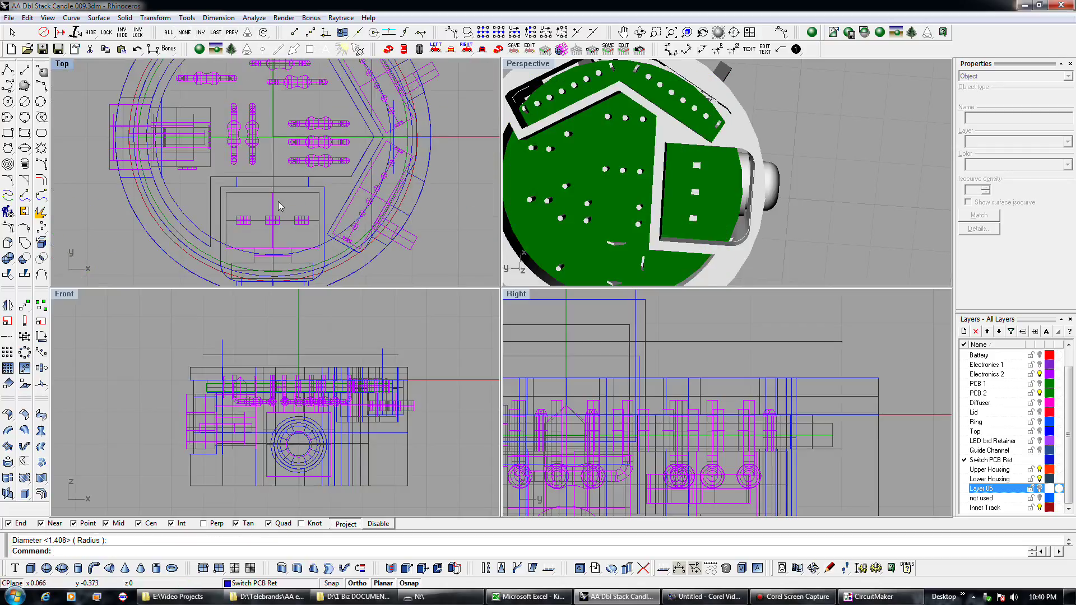
# Step: Extrude the inner circle curve about 0.42 into a capped solid and position it through the retainer ring
pyautogui.click(252, 186)
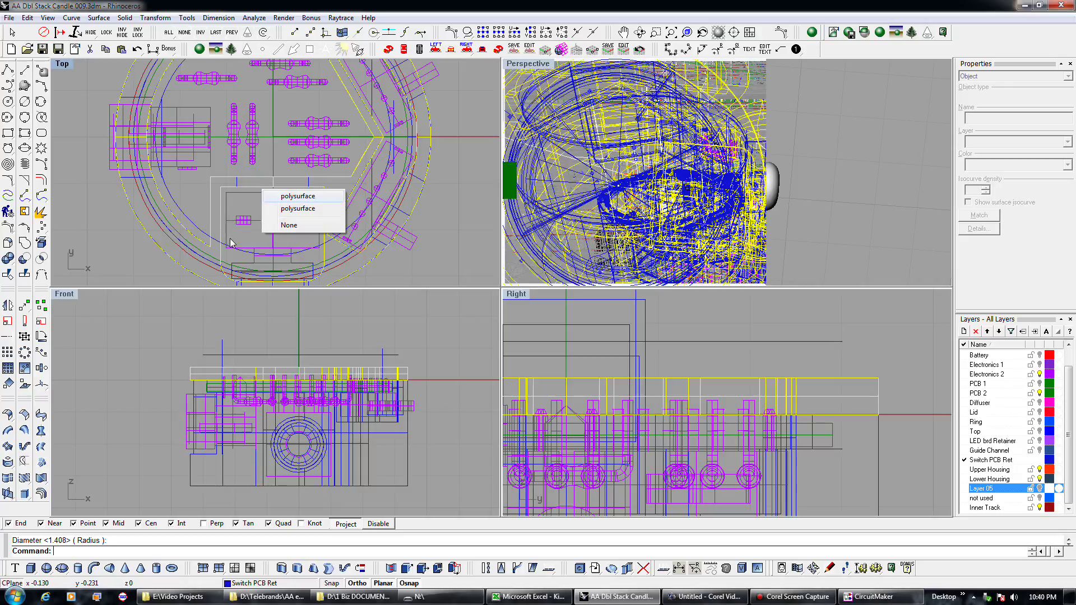
pyautogui.click(199, 230)
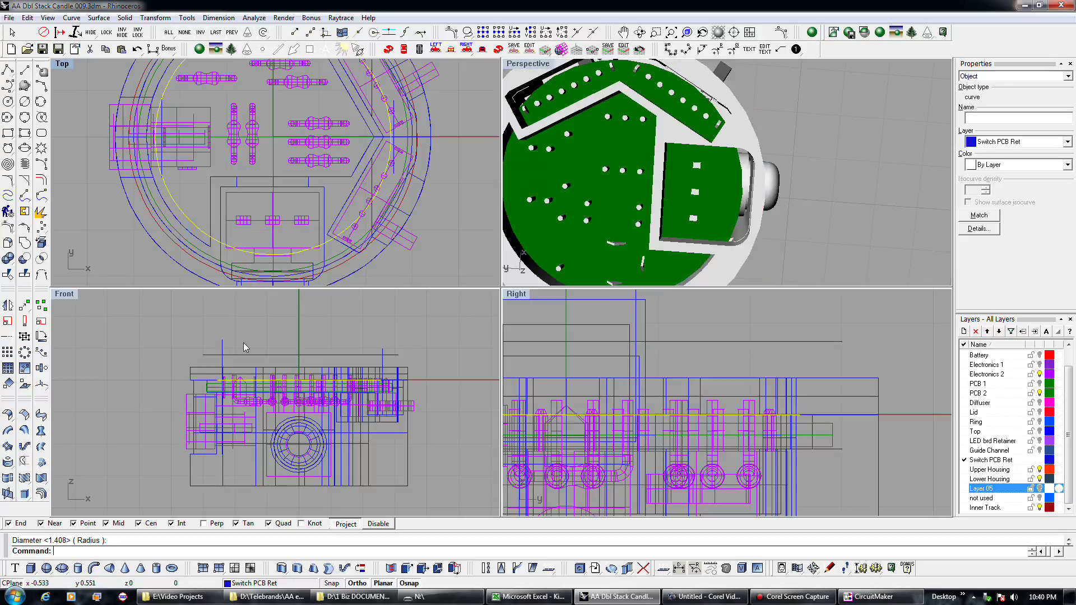
pyautogui.click(307, 570)
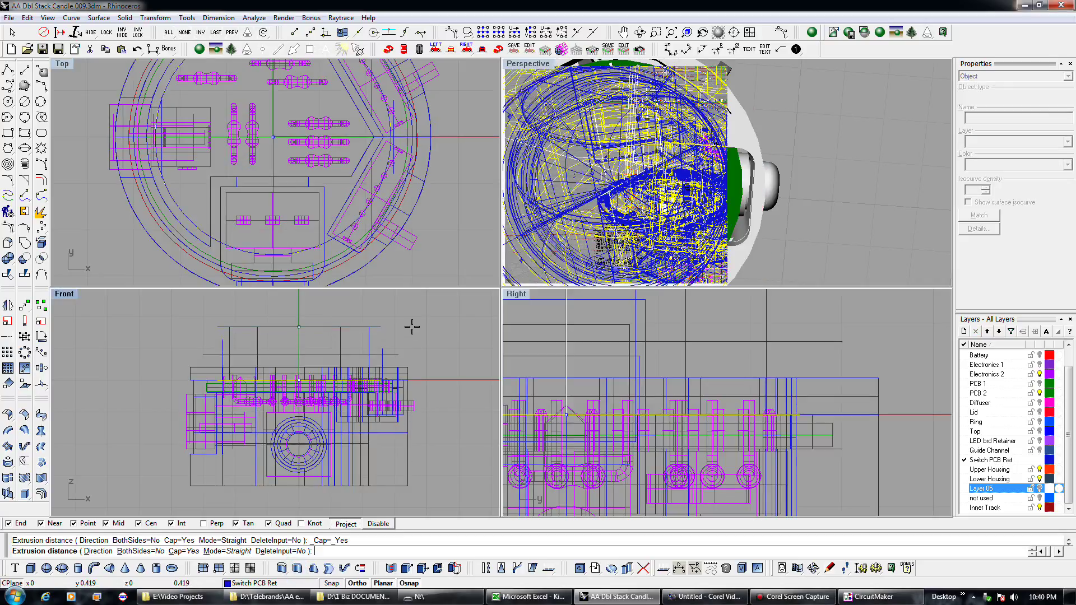
pyautogui.click(412, 327)
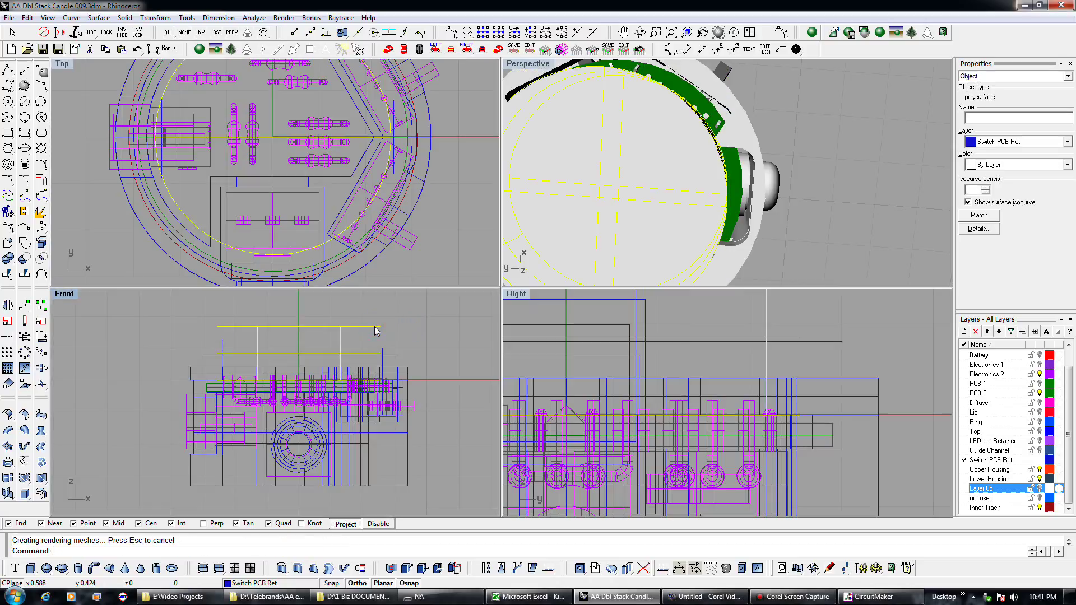
# Step: Subtract the extruded inner cylinder from the retainer ring with Boolean Difference to open up its centre
pyautogui.click(205, 368)
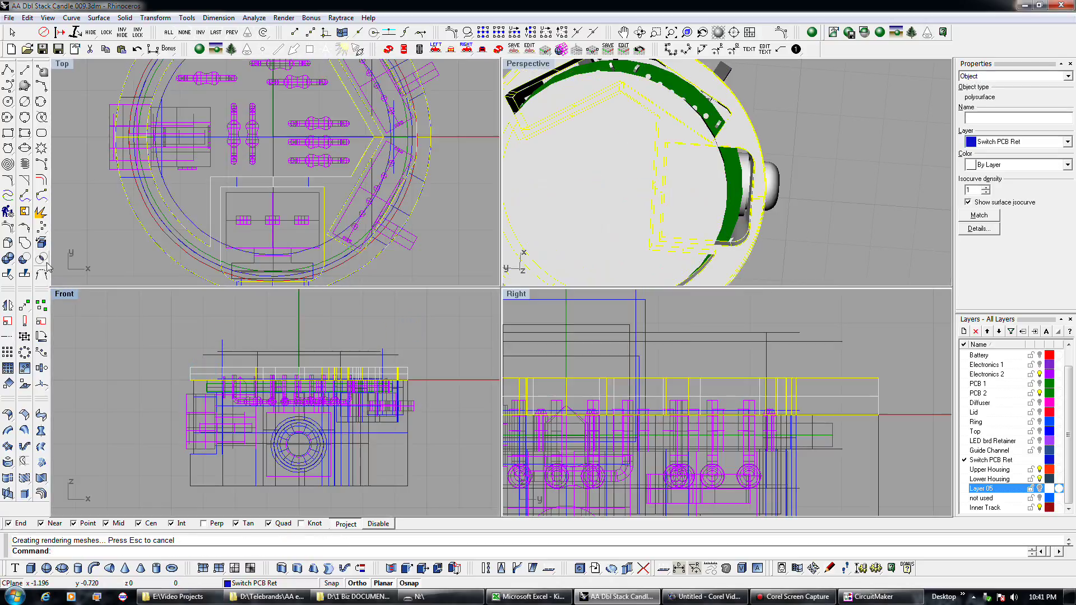
pyautogui.click(24, 258)
pyautogui.click(269, 345)
pyautogui.press('Return')
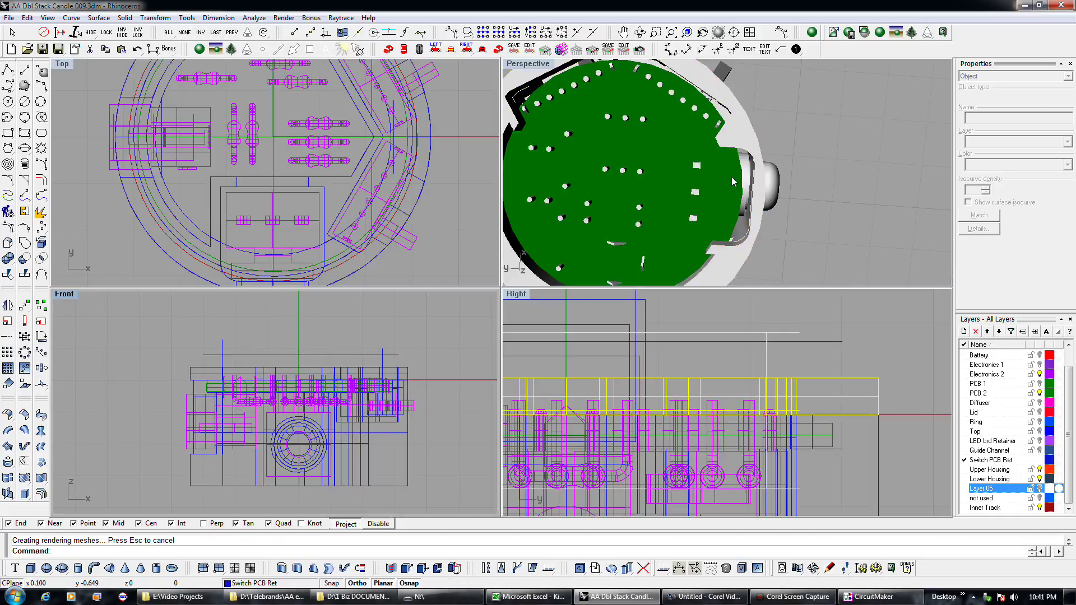
# Step: Examine the opened retainer ring over the PCB in perspective and its profile in the front and side views
pyautogui.scroll(-2, 732, 184)
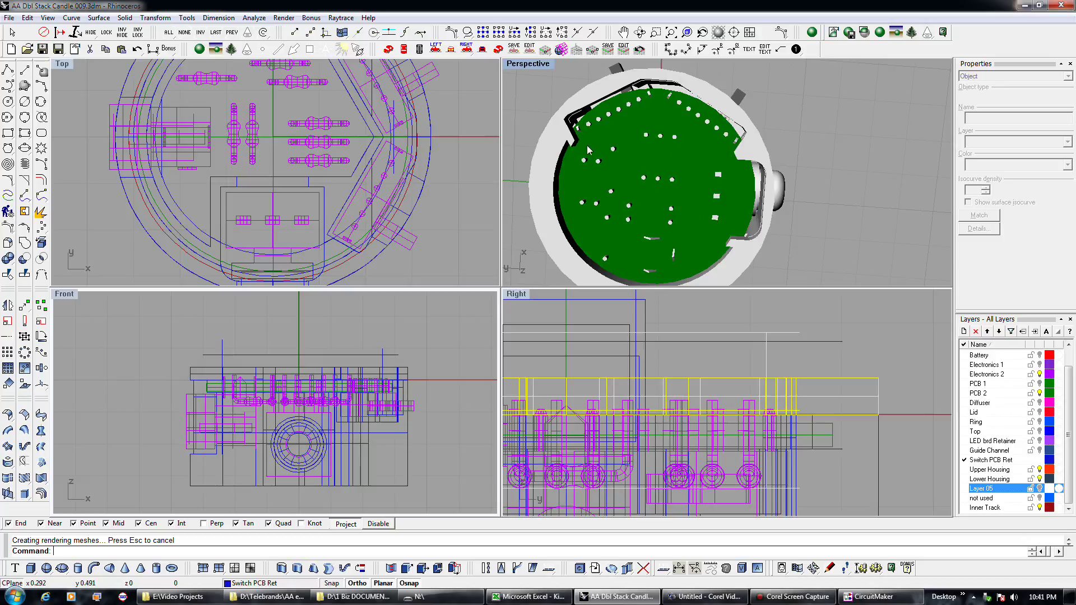
pyautogui.moveTo(685, 205); pyautogui.dragTo(657, 131, button='right')
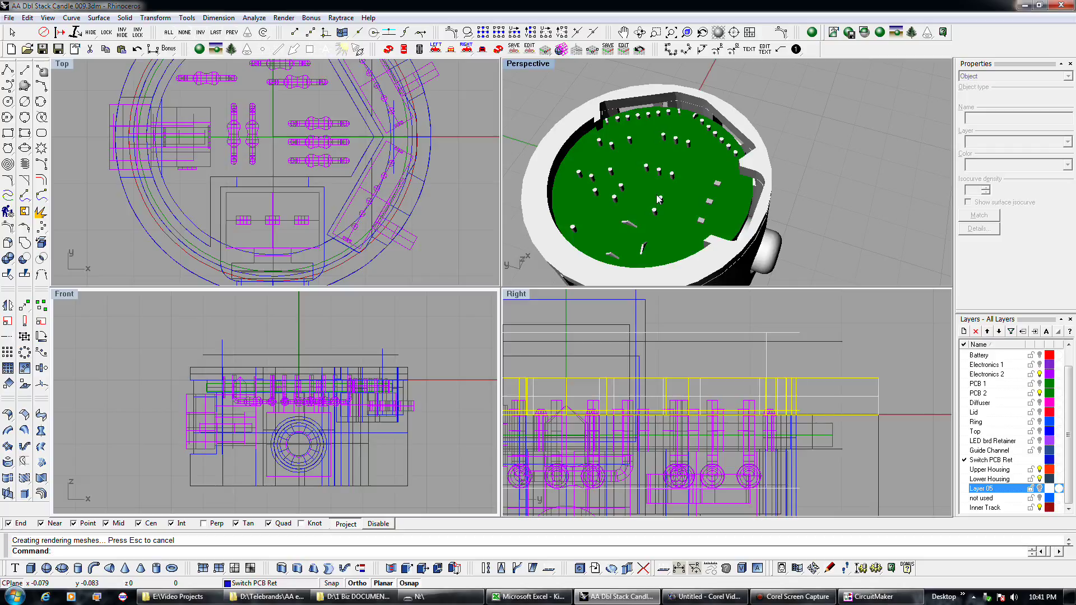
pyautogui.click(703, 264)
pyautogui.click(833, 241)
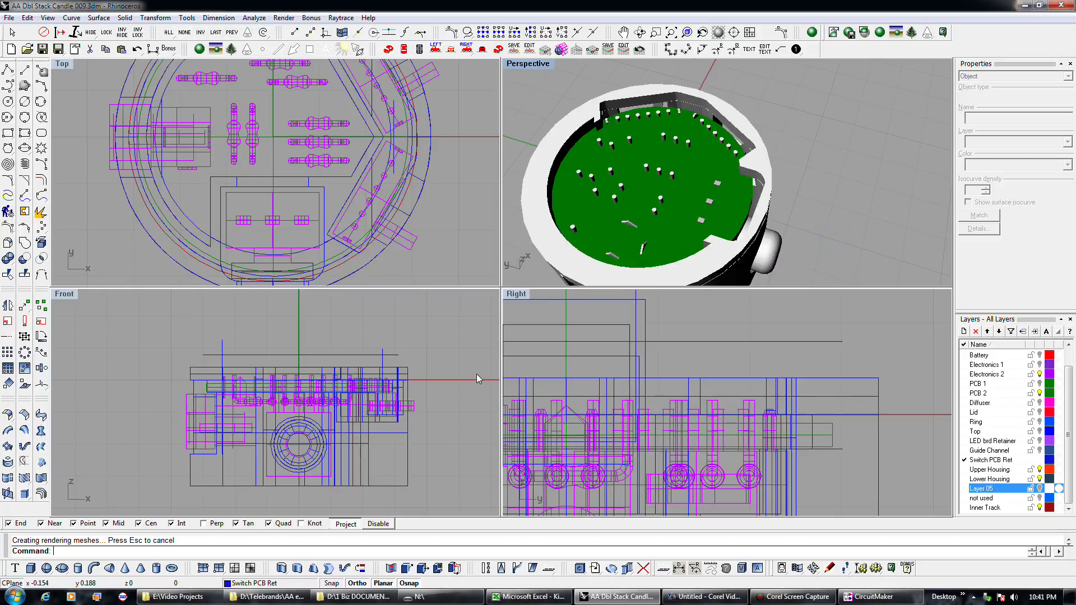
pyautogui.click(399, 371)
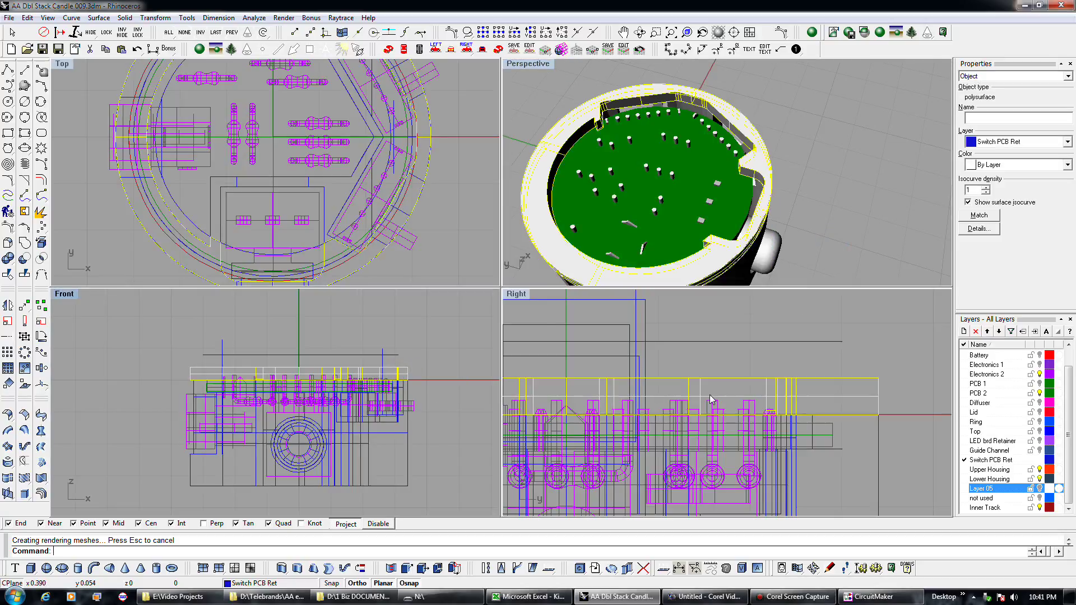
pyautogui.scroll(-4, 711, 399)
pyautogui.scroll(4, 669, 409)
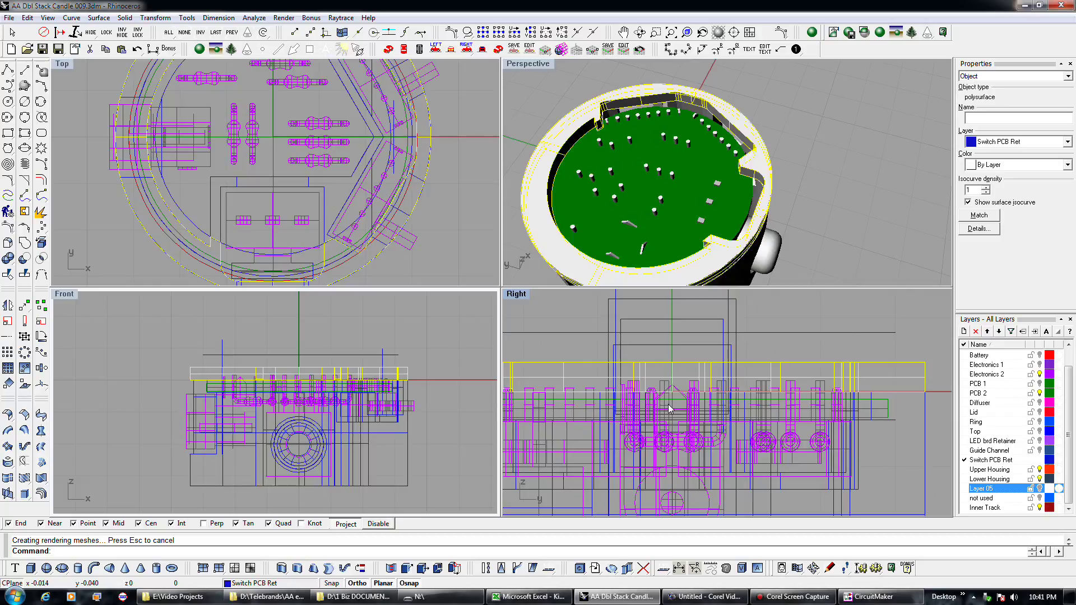
pyautogui.click(665, 348)
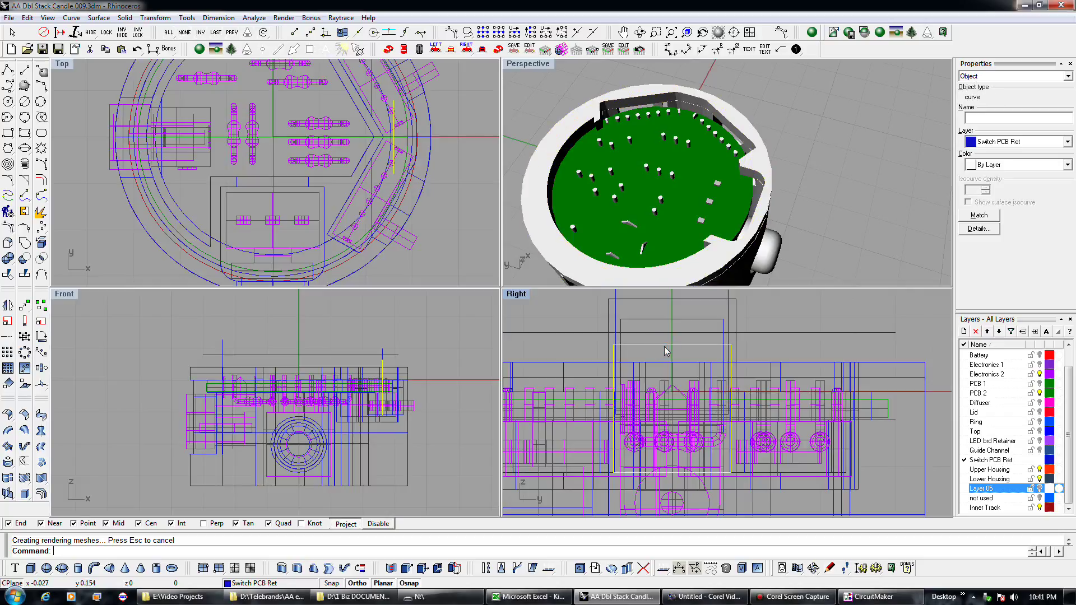
pyautogui.click(391, 272)
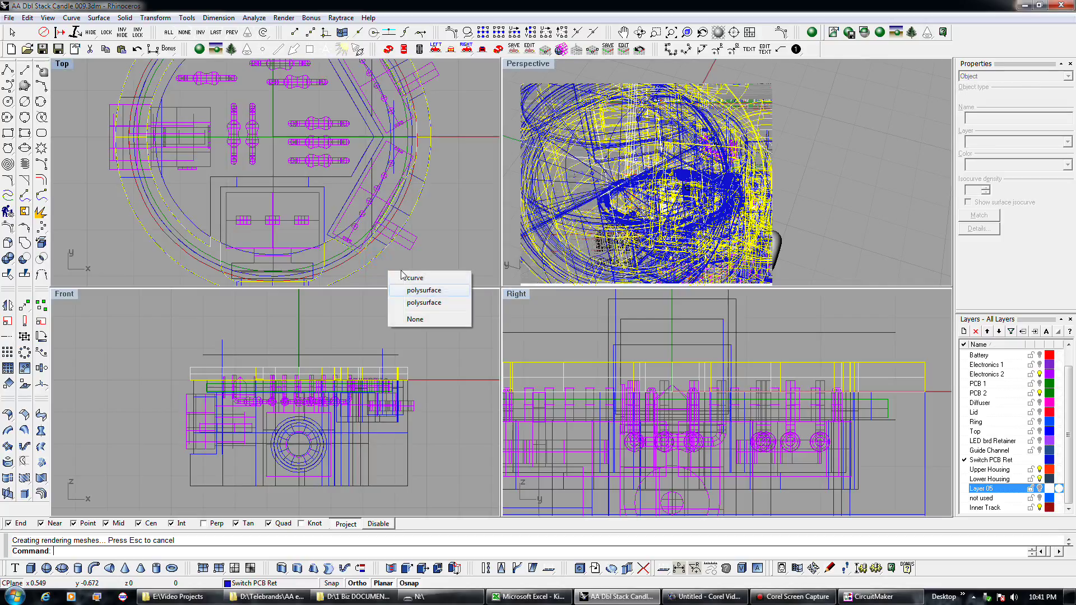
pyautogui.click(413, 278)
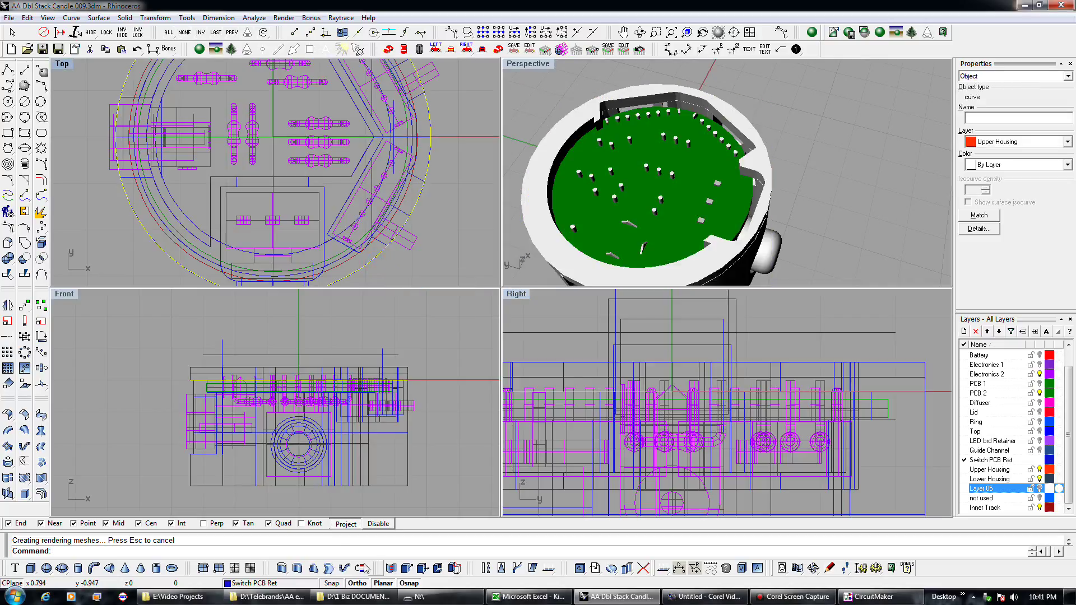
pyautogui.click(290, 569)
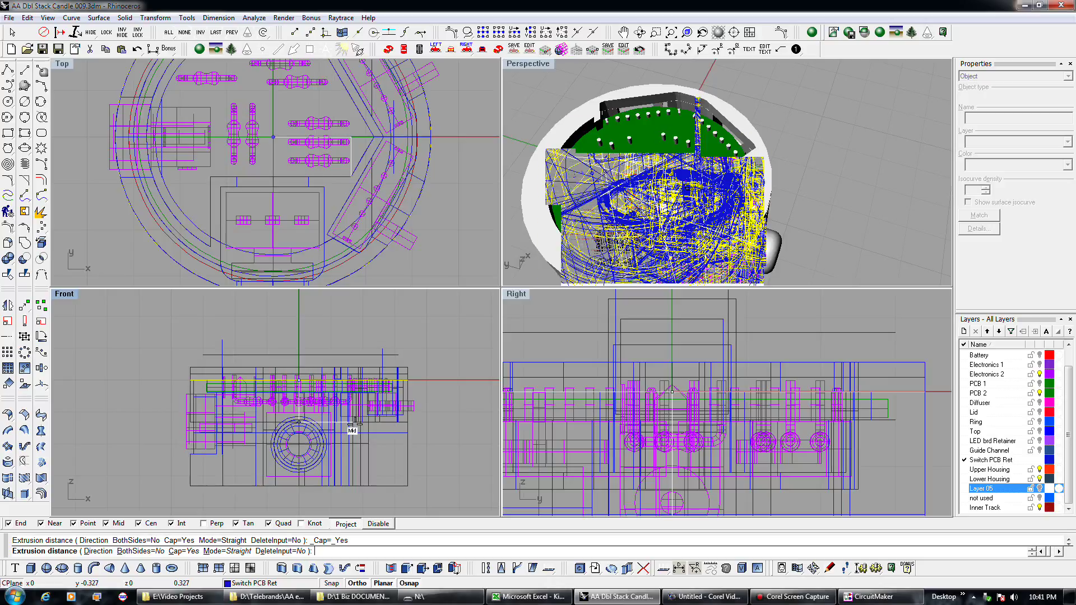
pyautogui.scroll(3, 330, 421)
pyautogui.scroll(1, 326, 421)
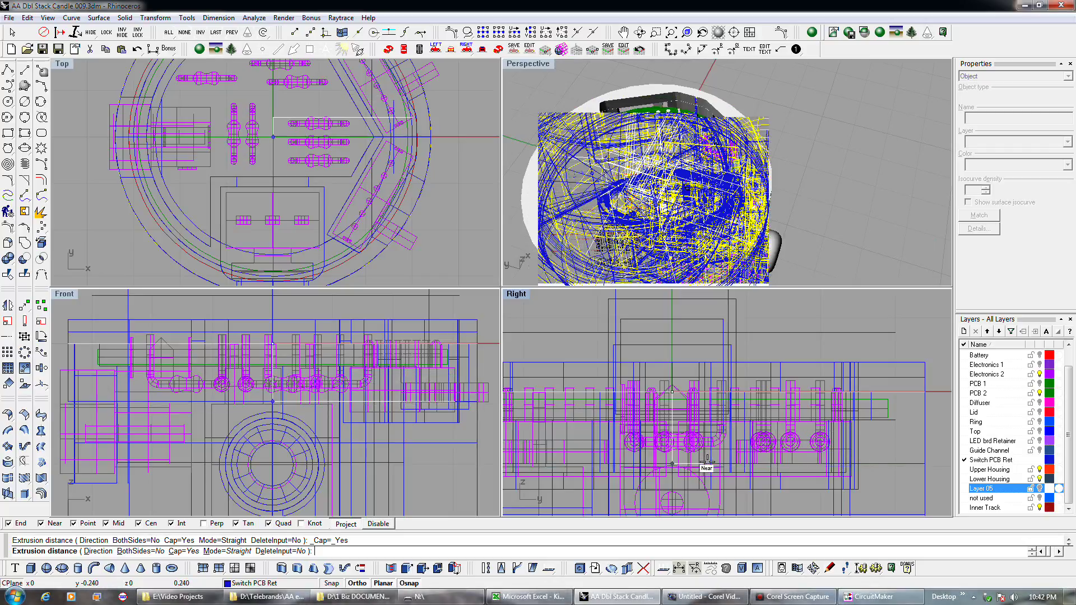
pyautogui.scroll(1, 728, 436)
pyautogui.scroll(2, 728, 430)
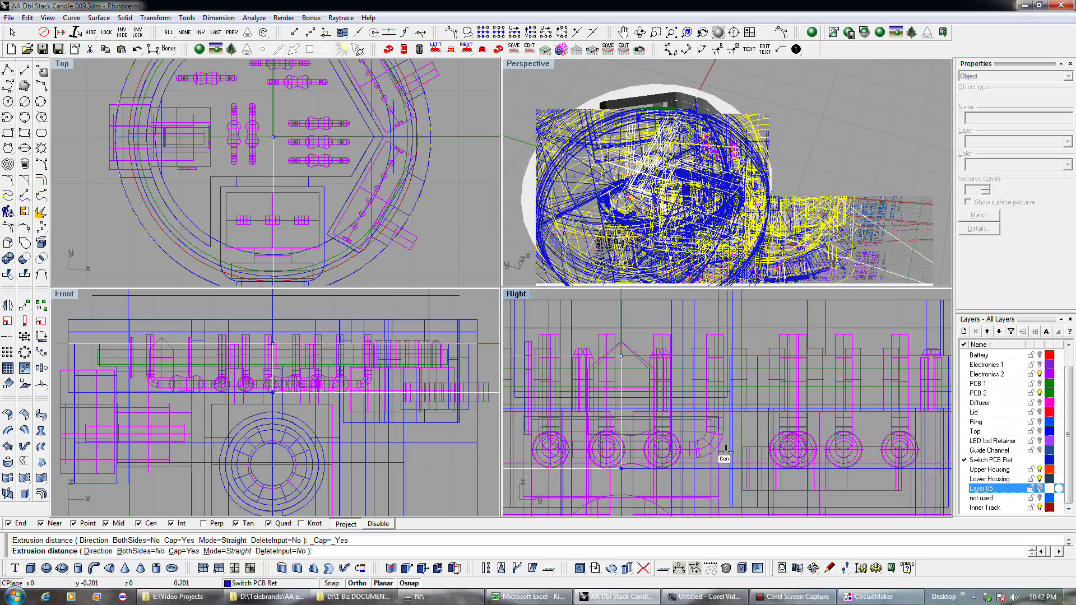
pyautogui.scroll(-3, 725, 449)
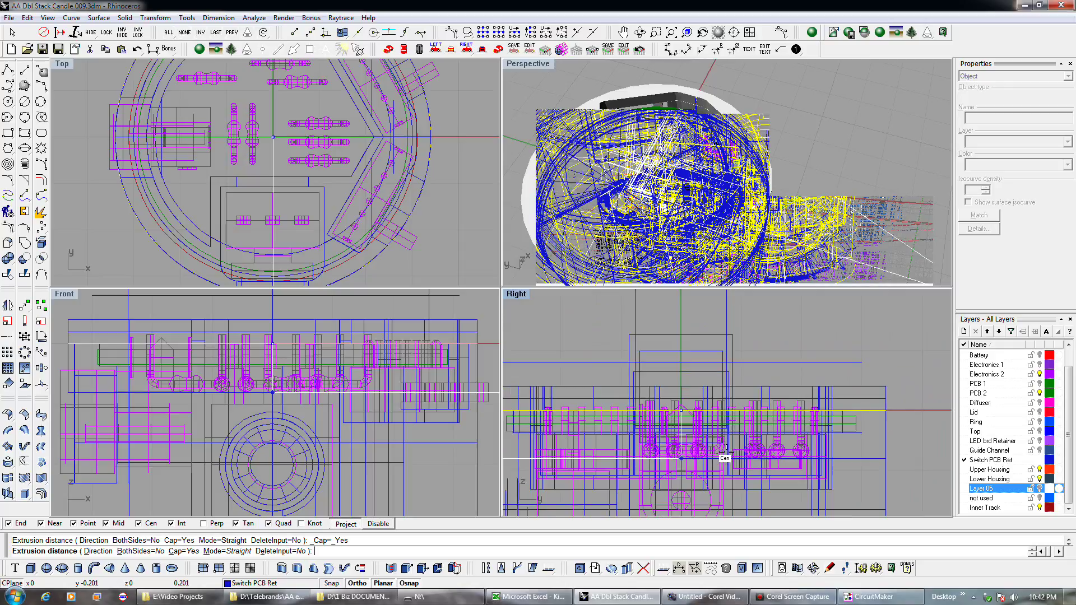
pyautogui.scroll(-2, 725, 448)
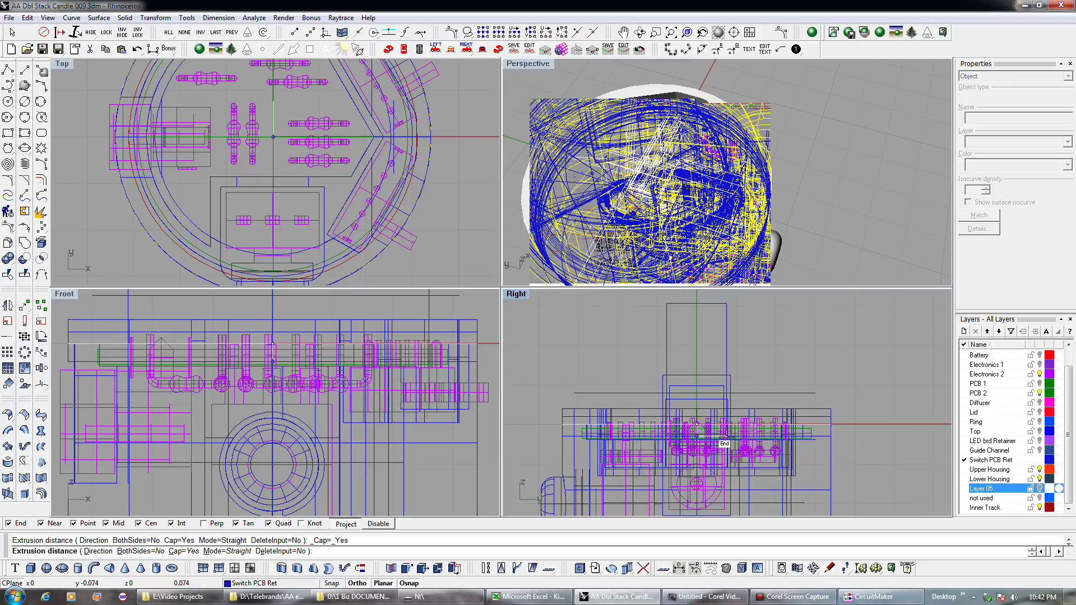
pyautogui.scroll(3, 723, 440)
pyautogui.click(724, 441)
# Step: Remove the two surplus rectangular pocket curves over the switch area in the side view, keeping the innermost rectangle
pyautogui.click(697, 346)
pyautogui.click(699, 351)
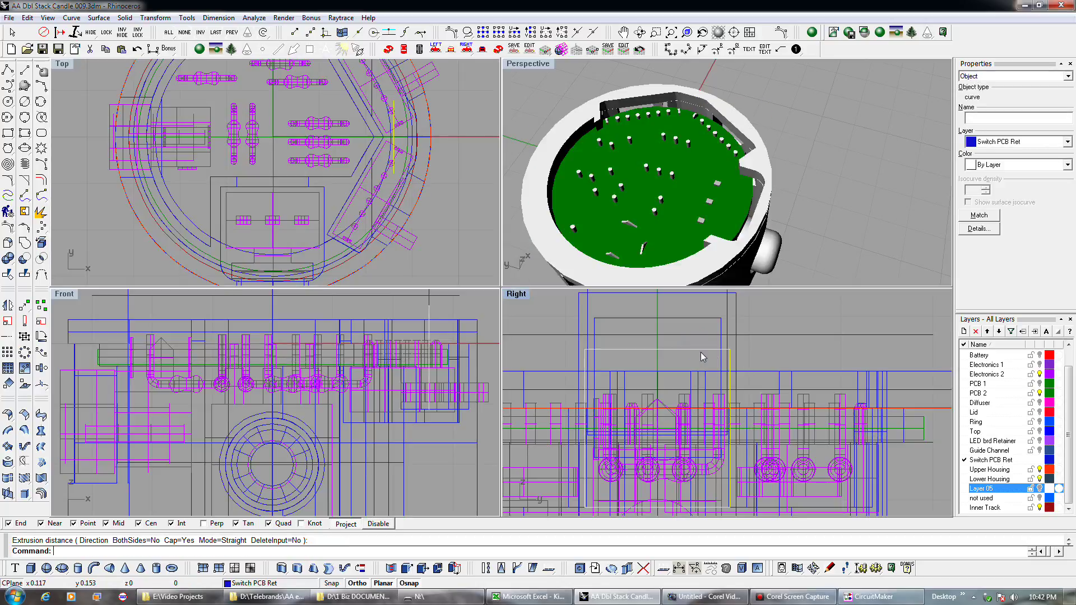
pyautogui.scroll(-2, 703, 357)
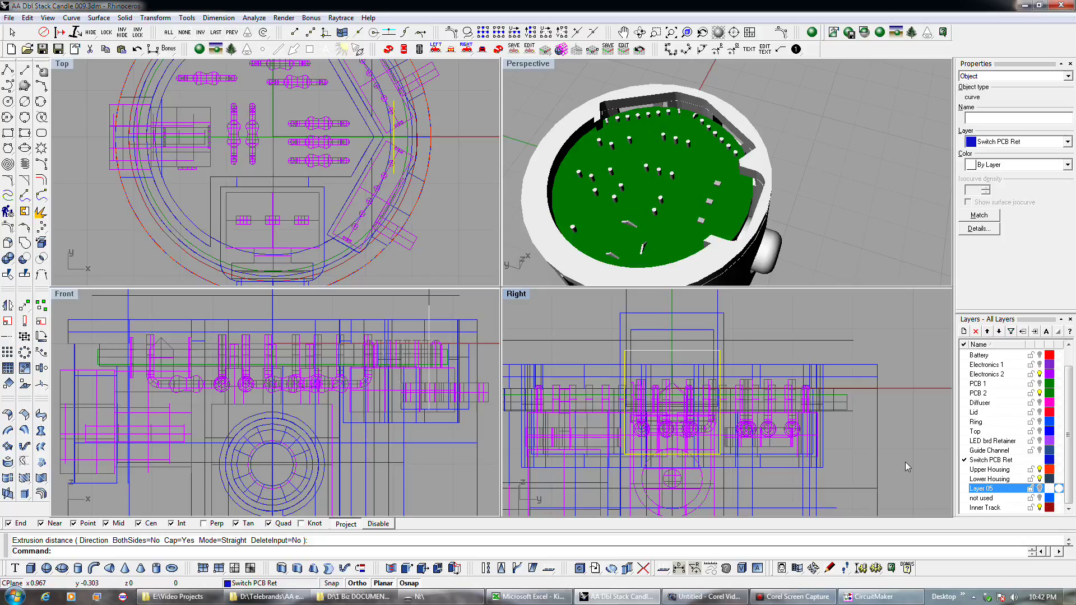
pyautogui.click(1034, 330)
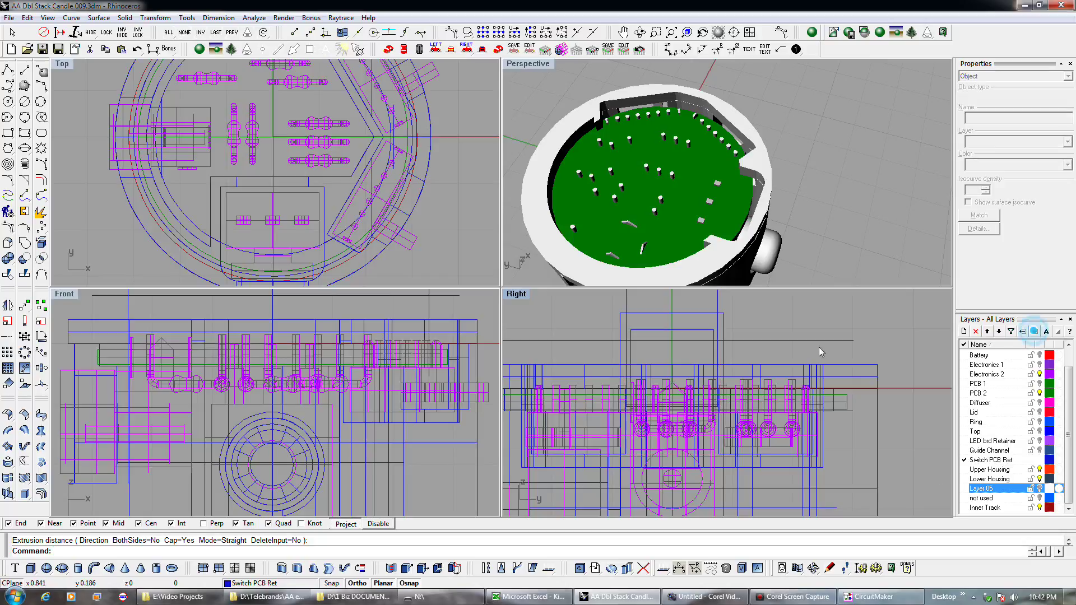
pyautogui.click(660, 320)
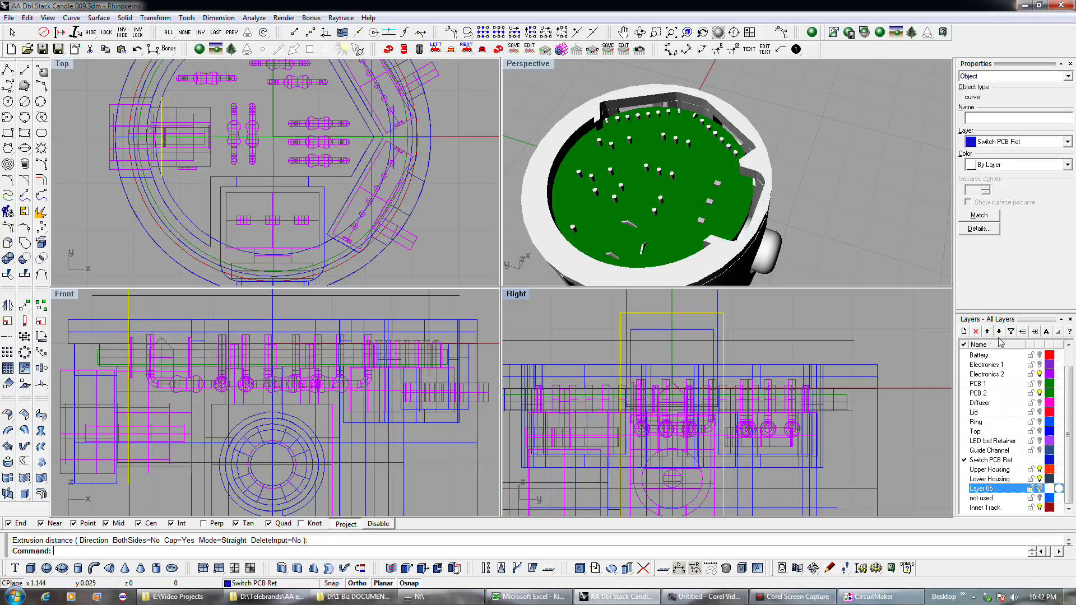
pyautogui.click(1036, 332)
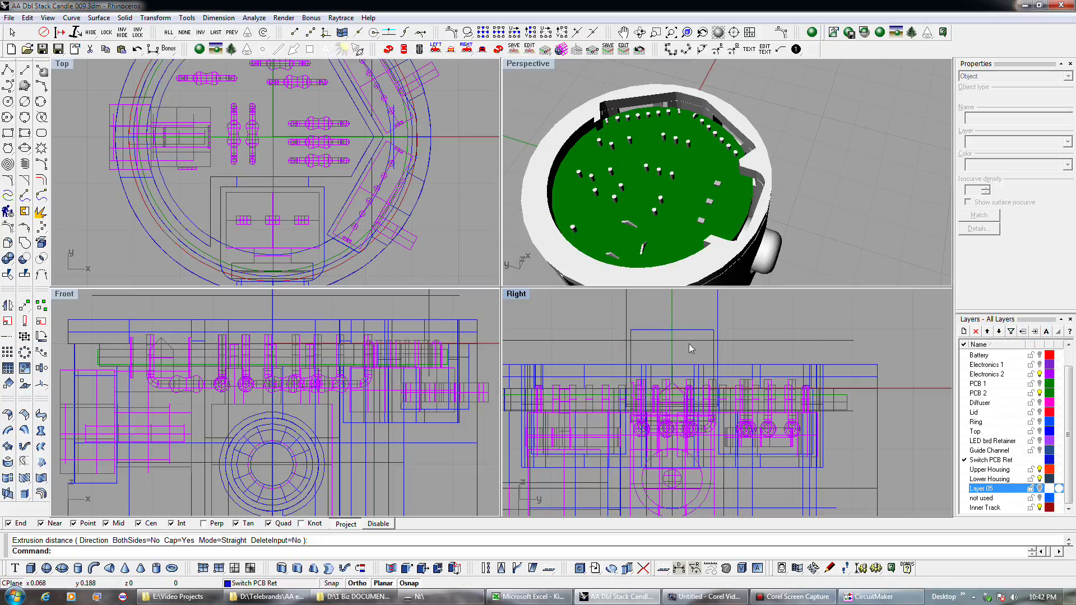
pyautogui.click(714, 336)
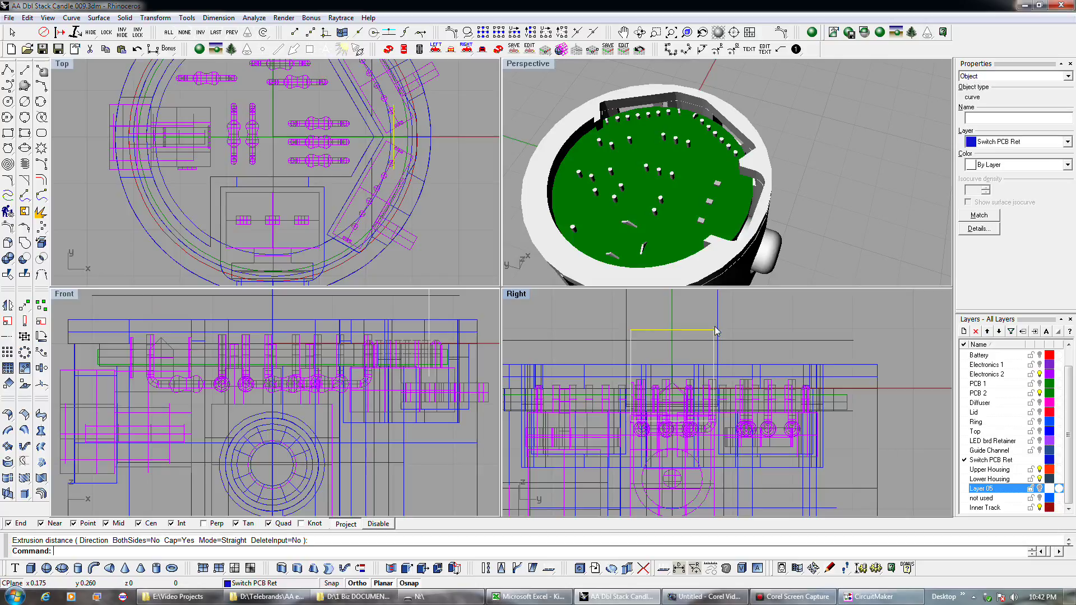
pyautogui.click(719, 329)
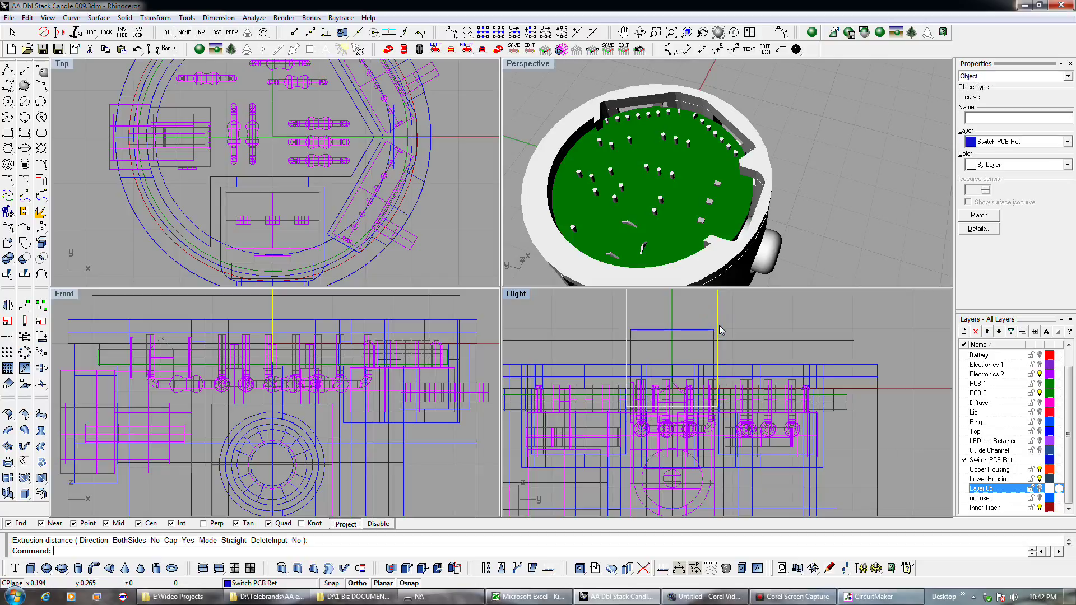
pyautogui.click(705, 330)
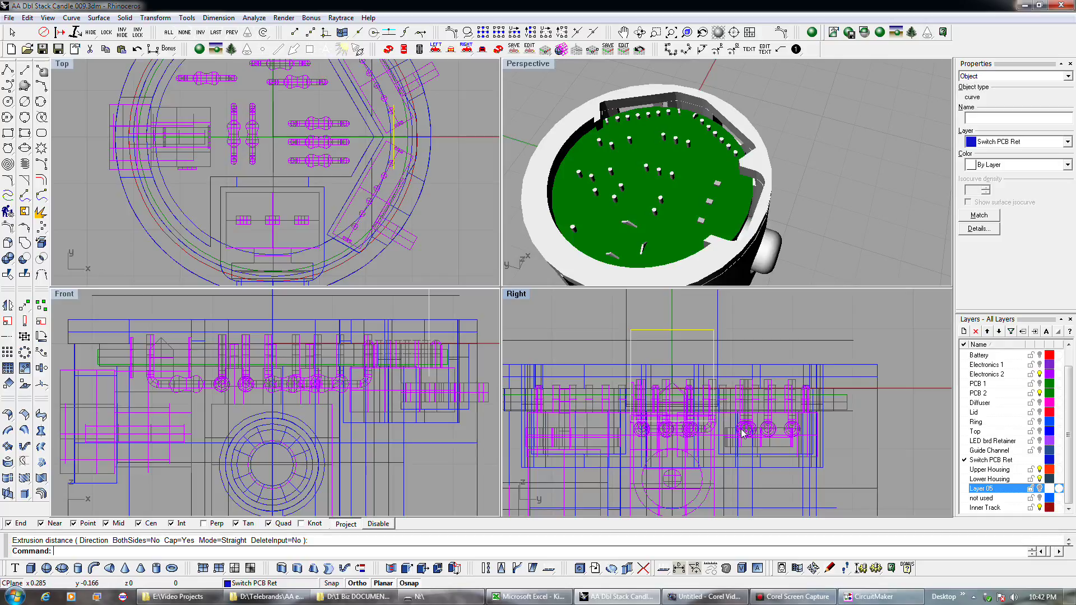
pyautogui.click(865, 395)
pyautogui.click(892, 403)
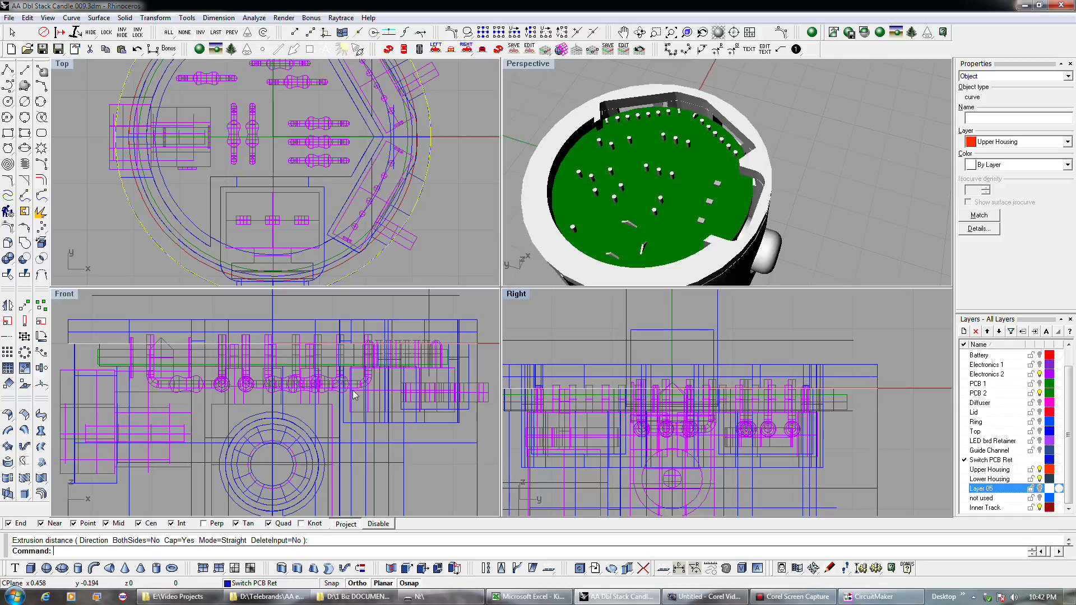
pyautogui.click(25, 258)
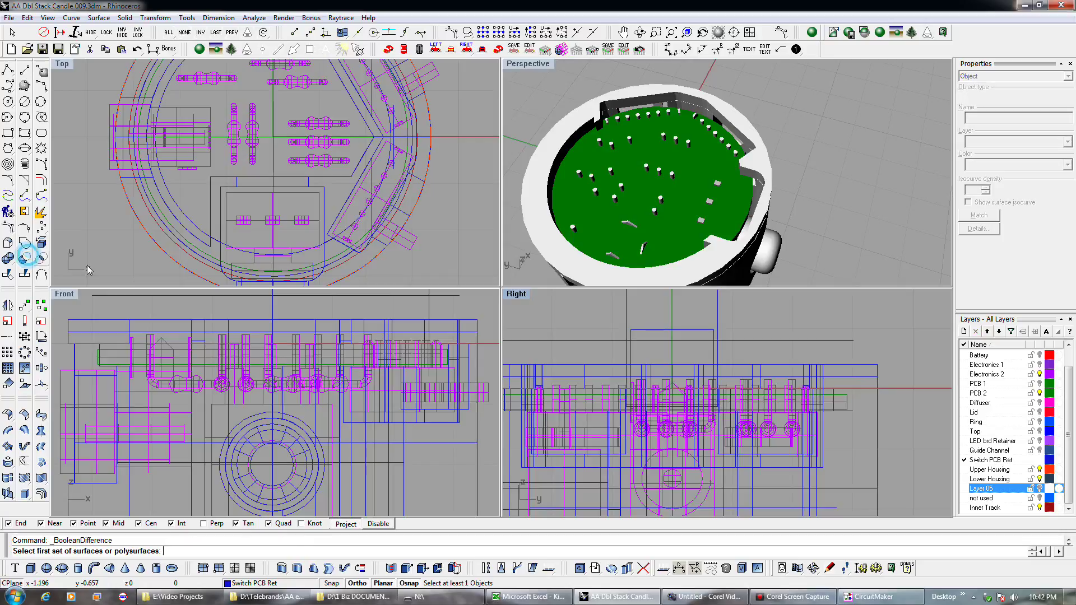
pyautogui.scroll(3, 682, 410)
pyautogui.scroll(1, 682, 410)
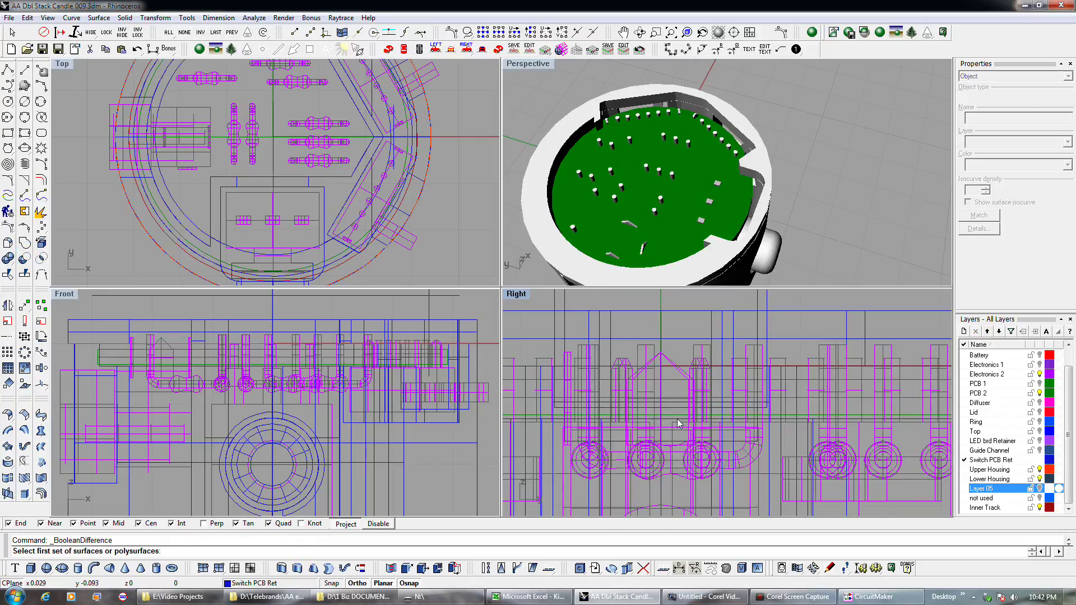
pyautogui.scroll(-3, 678, 423)
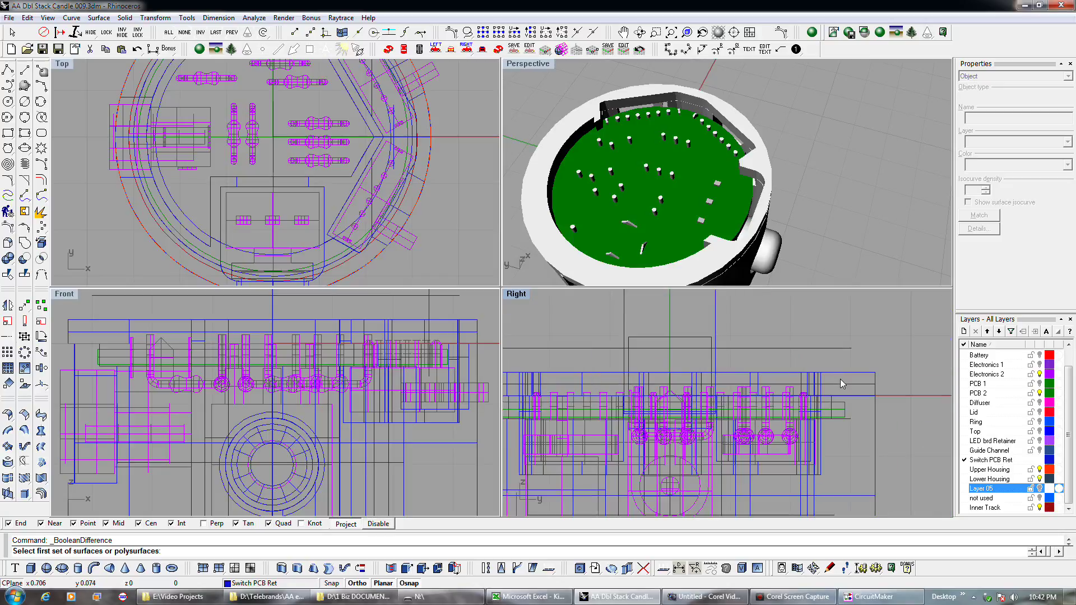
pyautogui.press('Escape')
# Step: Extrude the Upper Housing circle curve downward about 0.134 into a capped solid disc over the PCB
pyautogui.click(863, 397)
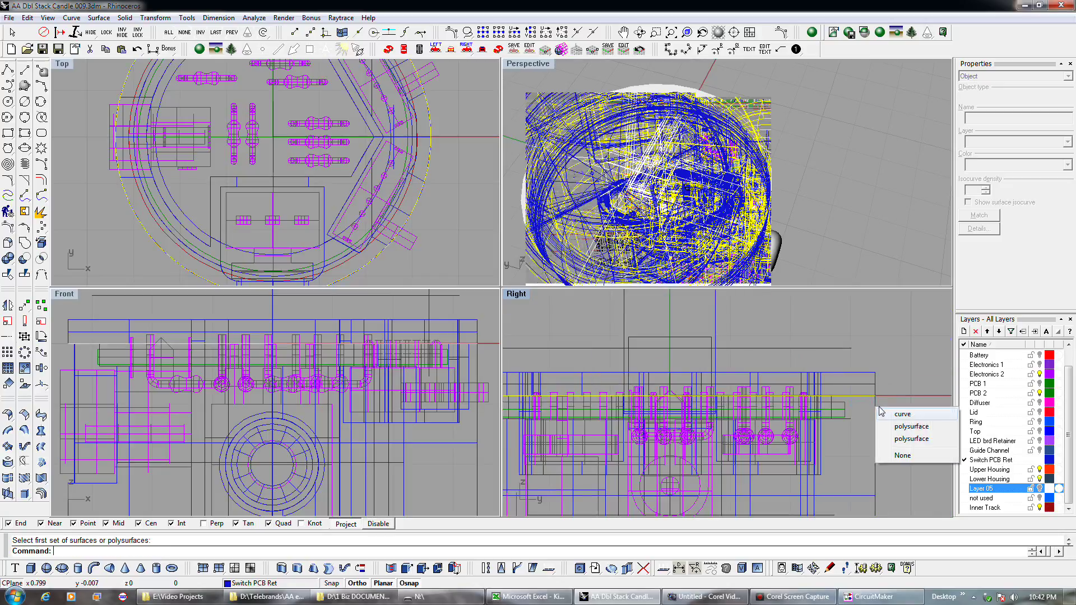
pyautogui.click(900, 414)
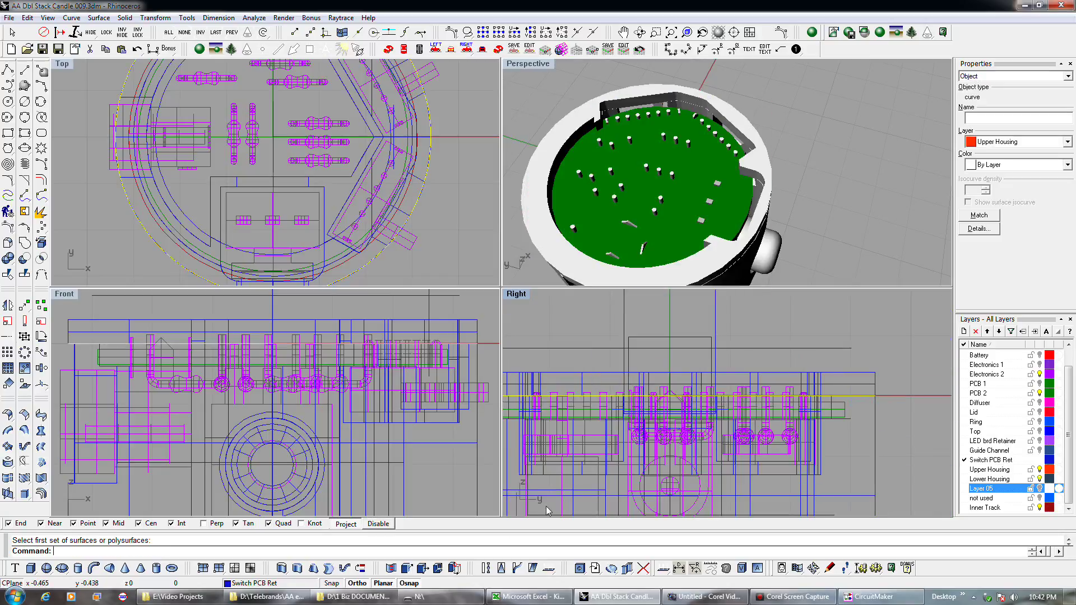
pyautogui.click(297, 568)
pyautogui.scroll(5, 690, 436)
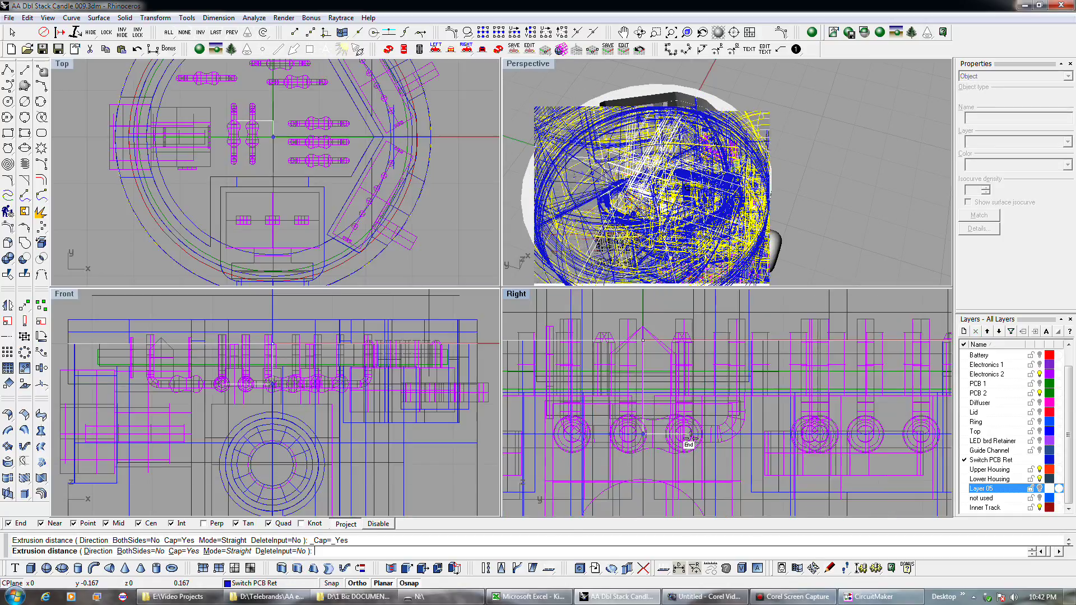
pyautogui.scroll(2, 690, 436)
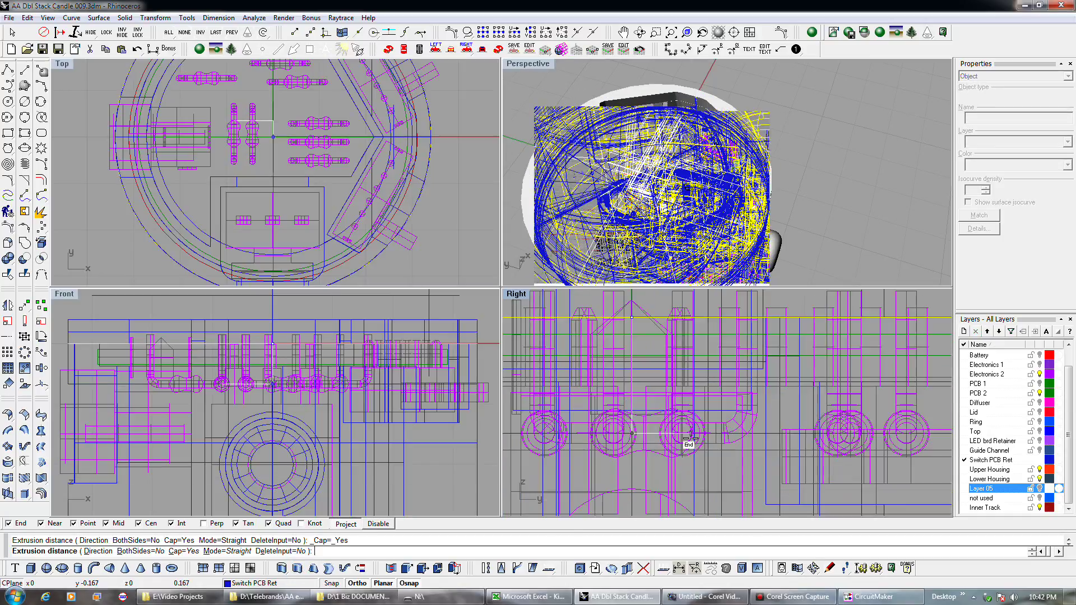
pyautogui.click(754, 416)
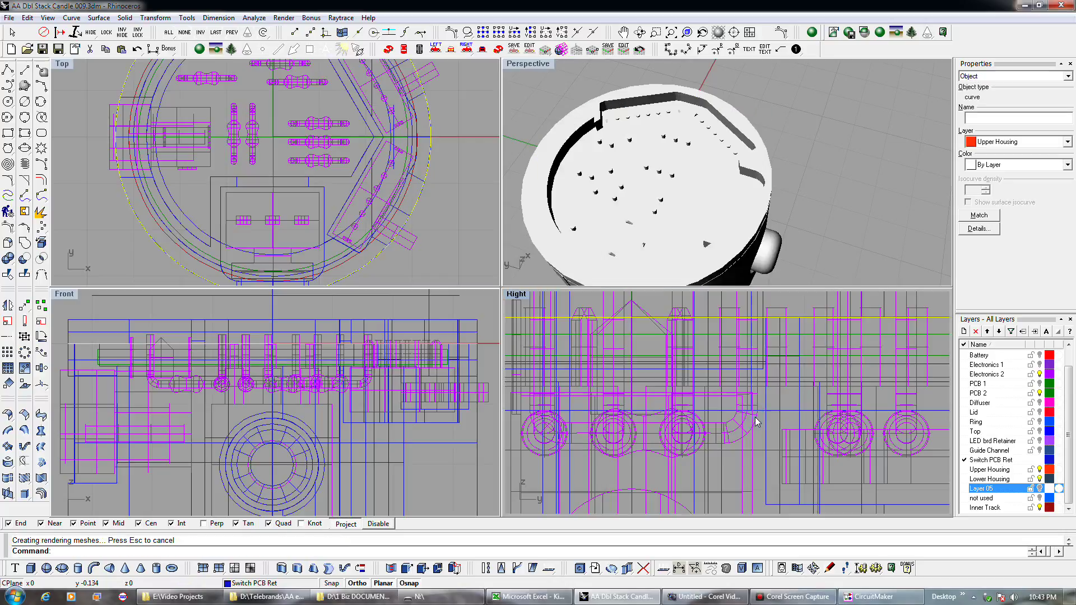
# Step: Move the remaining rectangular Switch PCB Ret curve down 0.05 in the side view
pyautogui.scroll(-3, 755, 422)
pyautogui.click(754, 338)
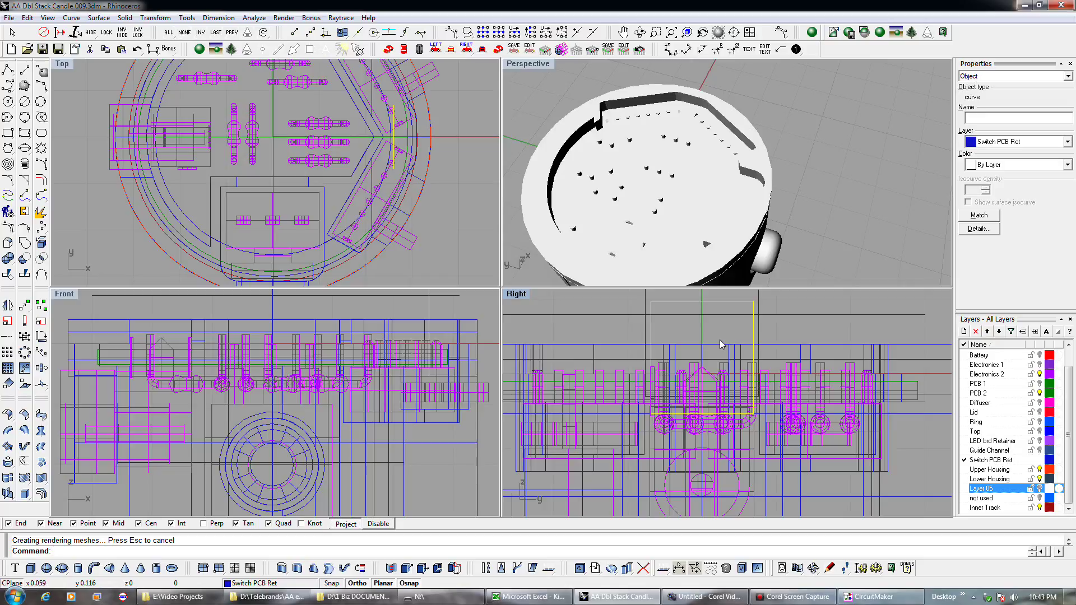
pyautogui.hotkey('alt', 'Down')
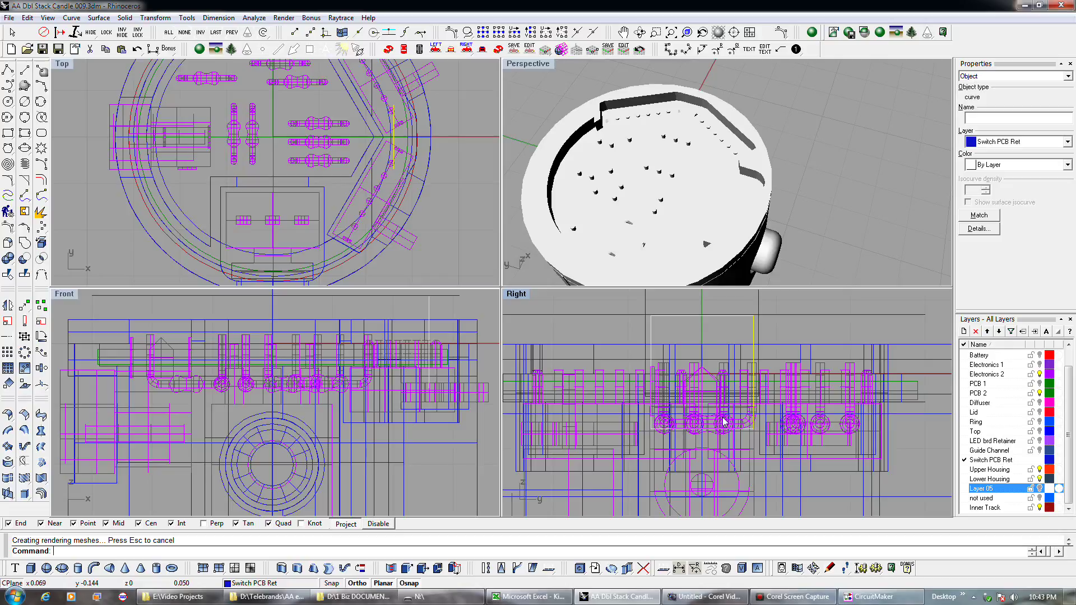
pyautogui.scroll(3, 723, 421)
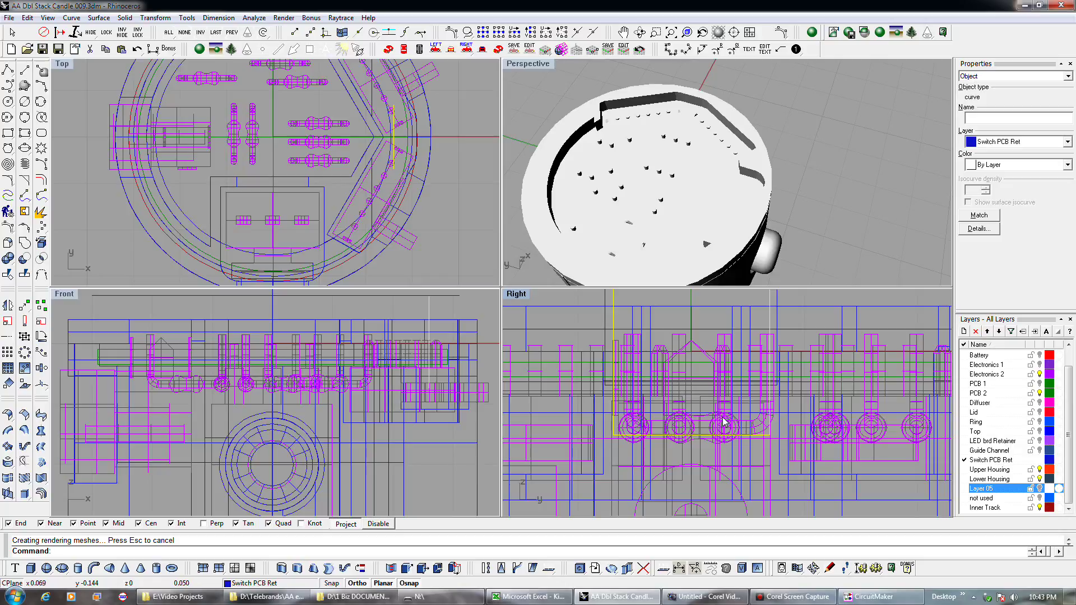
pyautogui.scroll(-5, 757, 373)
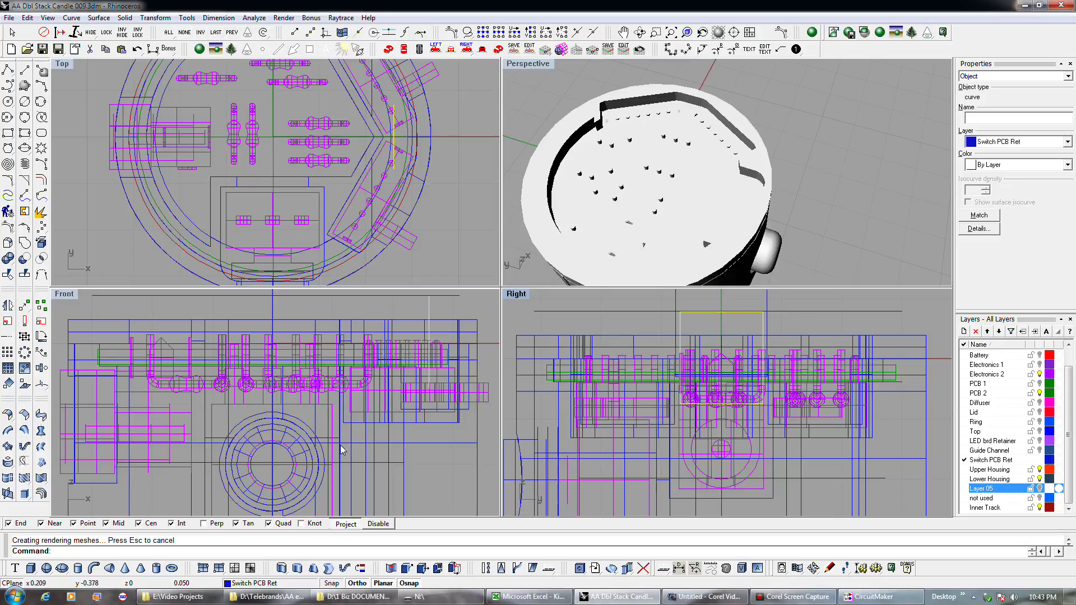
# Step: Extrude the lowered rectangle outward past the housing's outer edge into a capped solid block
pyautogui.click(297, 568)
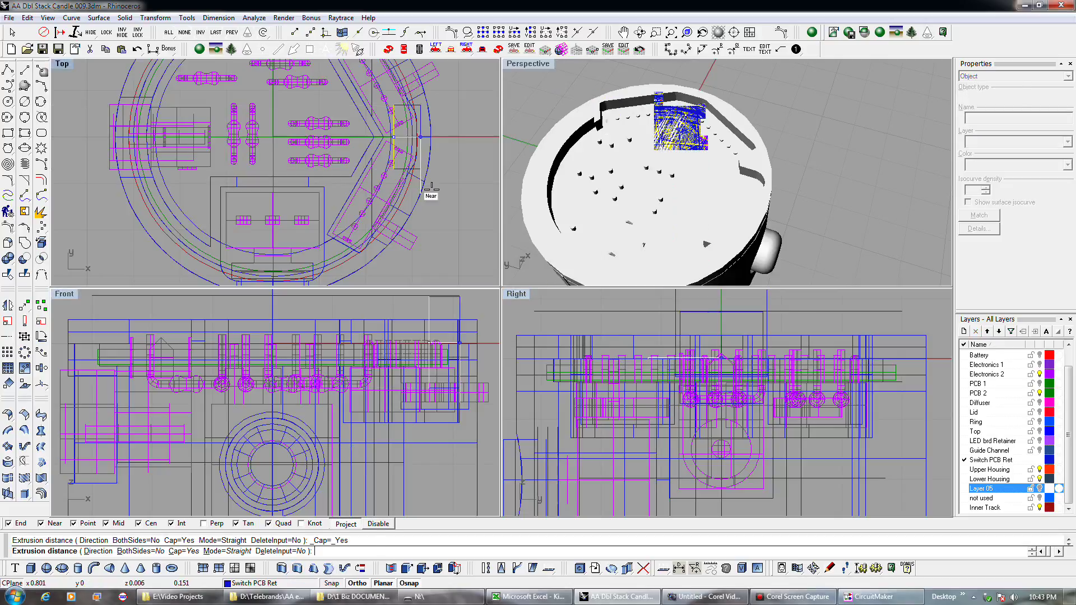
pyautogui.click(456, 168)
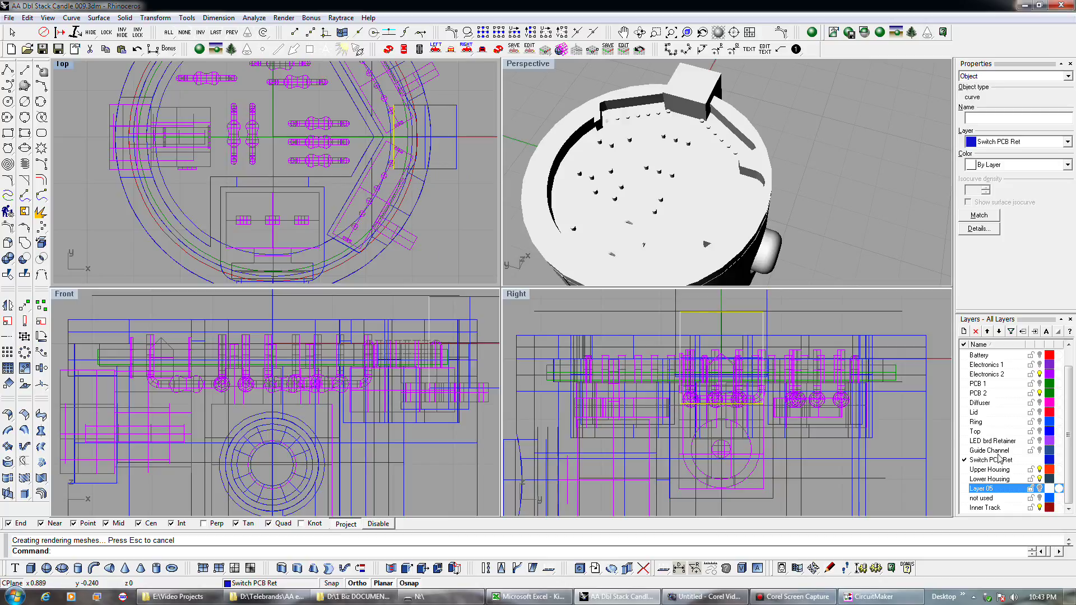
pyautogui.press('Escape')
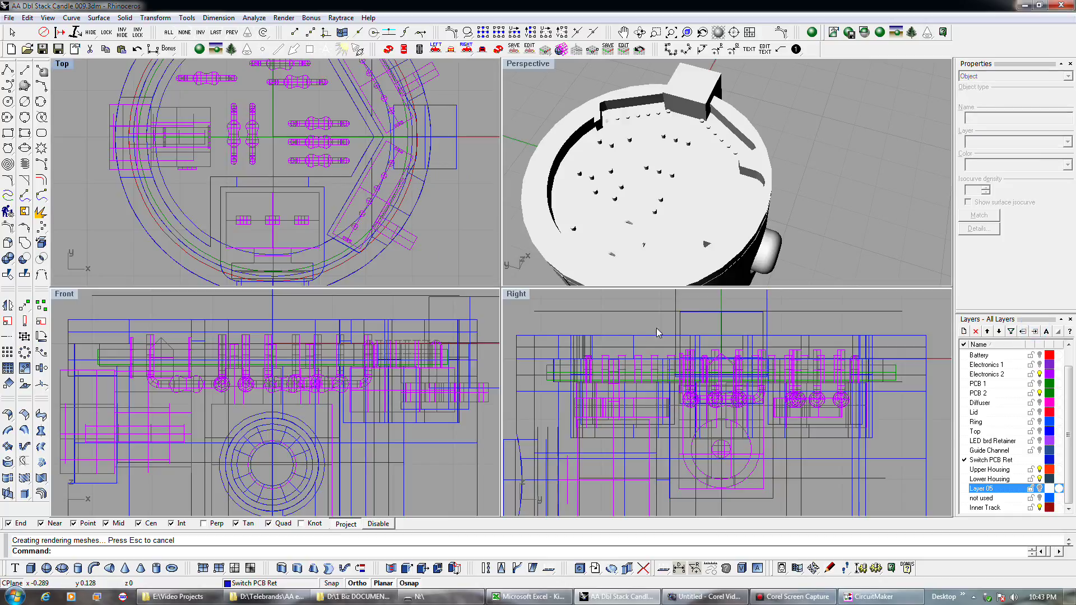
# Step: Try a Boolean Difference between the new rectangular block and the extruded disc
pyautogui.click(678, 327)
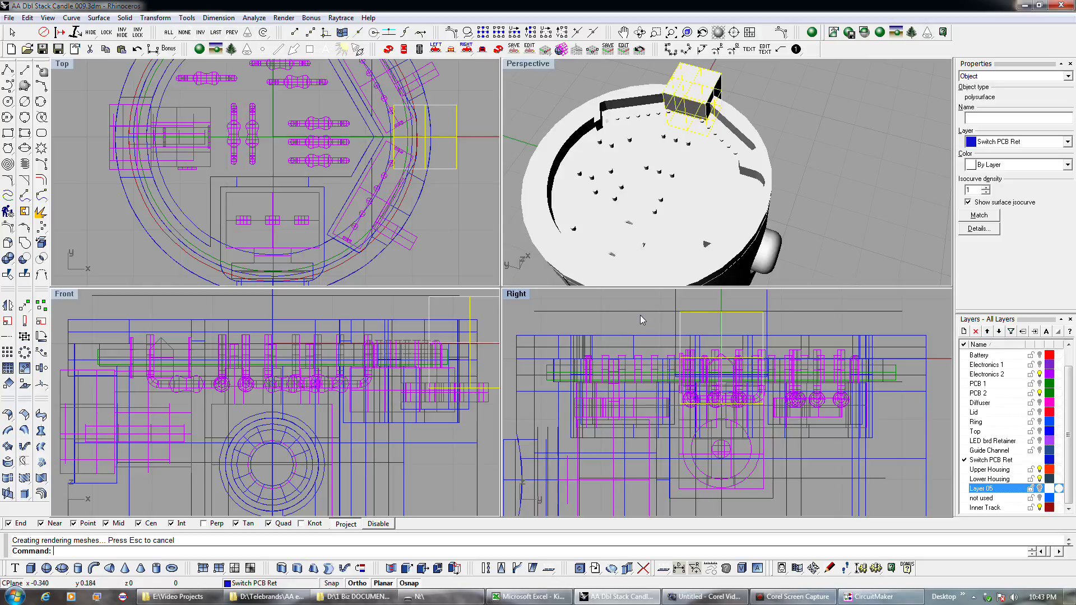
pyautogui.keyDown('shift'); pyautogui.click(525, 372); pyautogui.keyUp('shift')
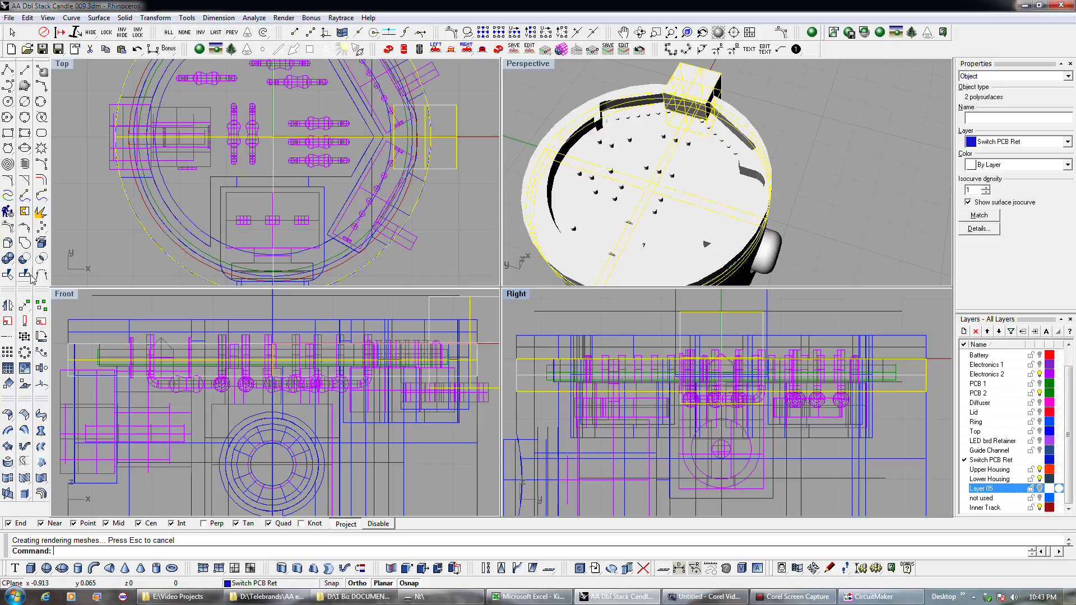
pyautogui.click(24, 258)
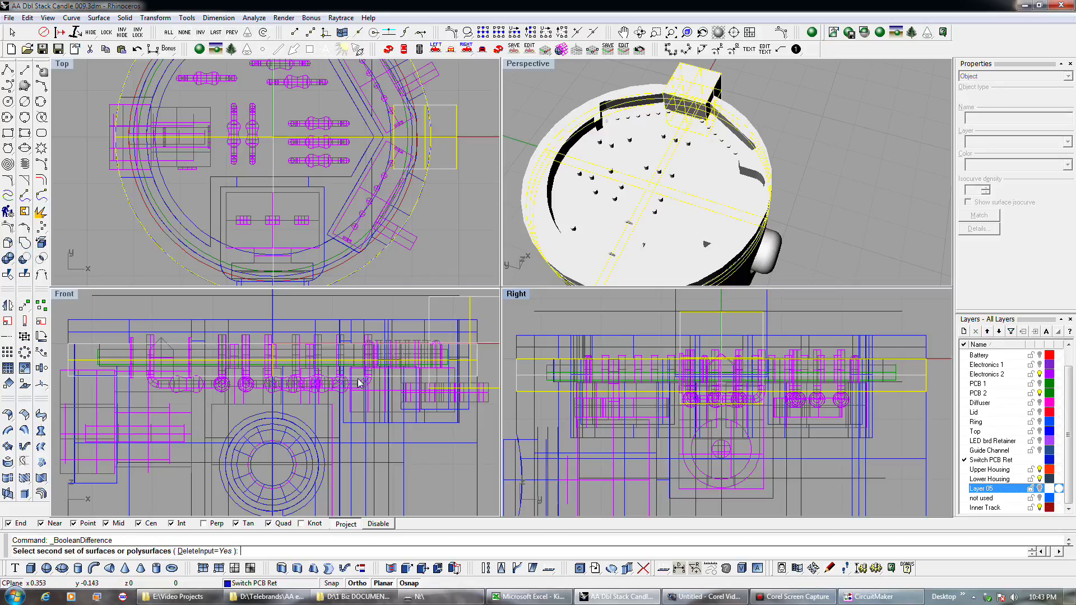
pyautogui.rightClick(543, 334)
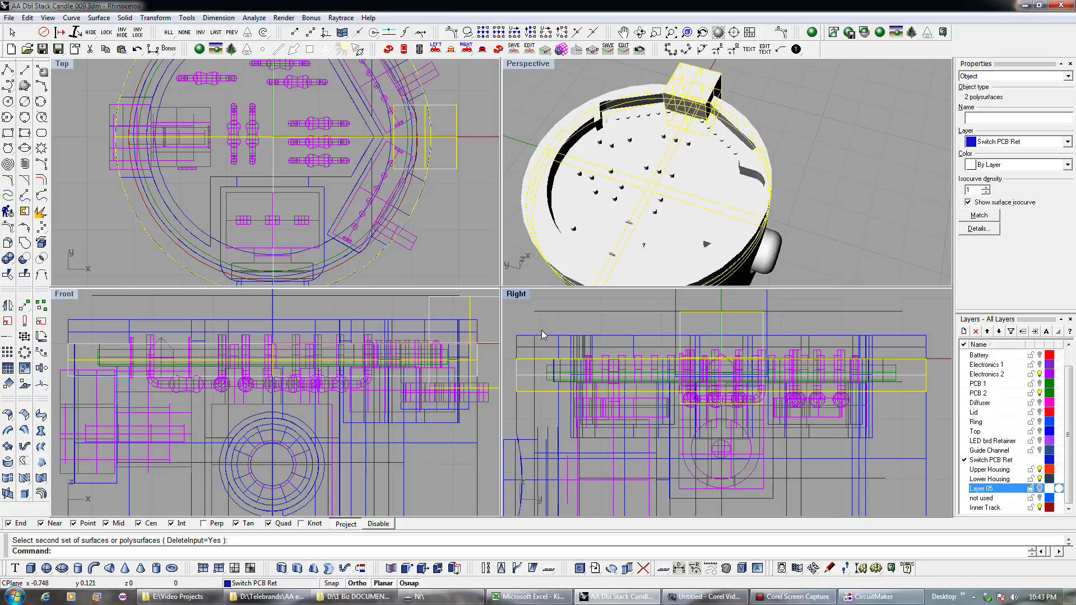
# Step: Try a Boolean Intersection between the extruded disc and the rectangular block, and undo it
pyautogui.click(545, 330)
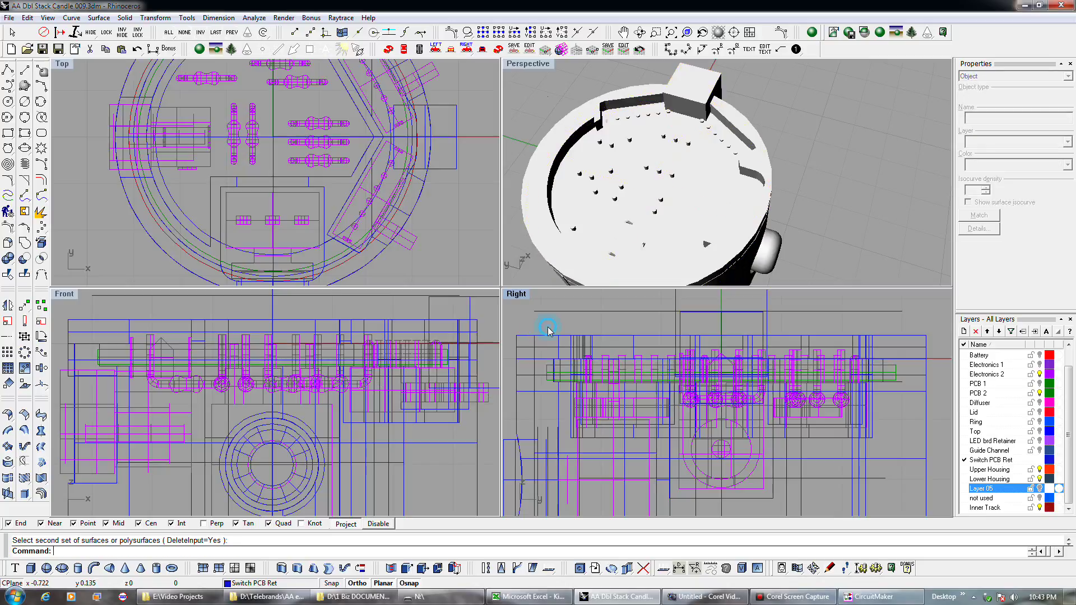
pyautogui.click(525, 377)
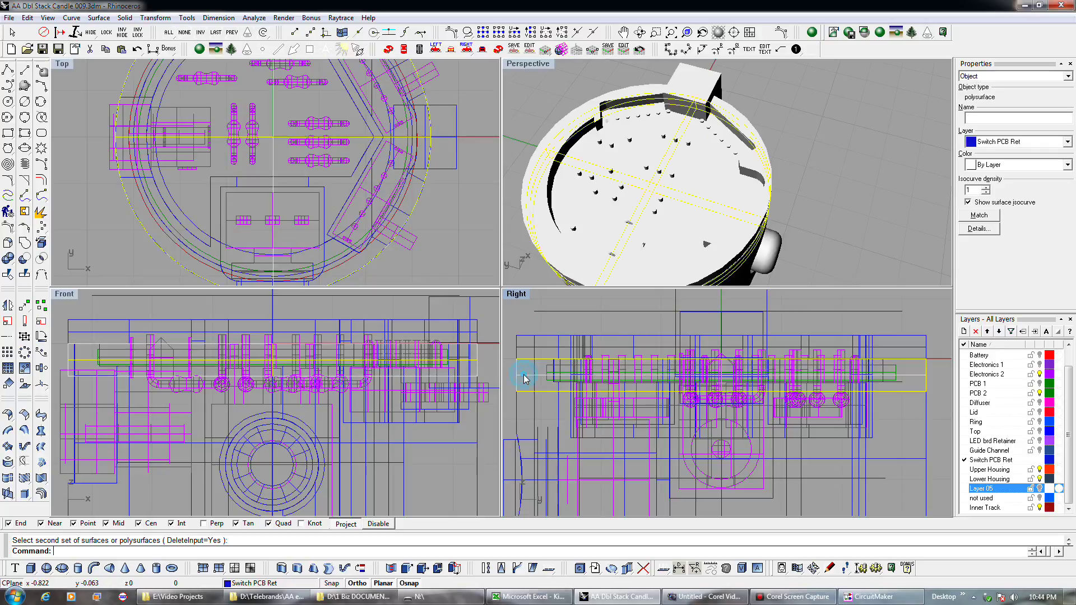
pyautogui.click(34, 259)
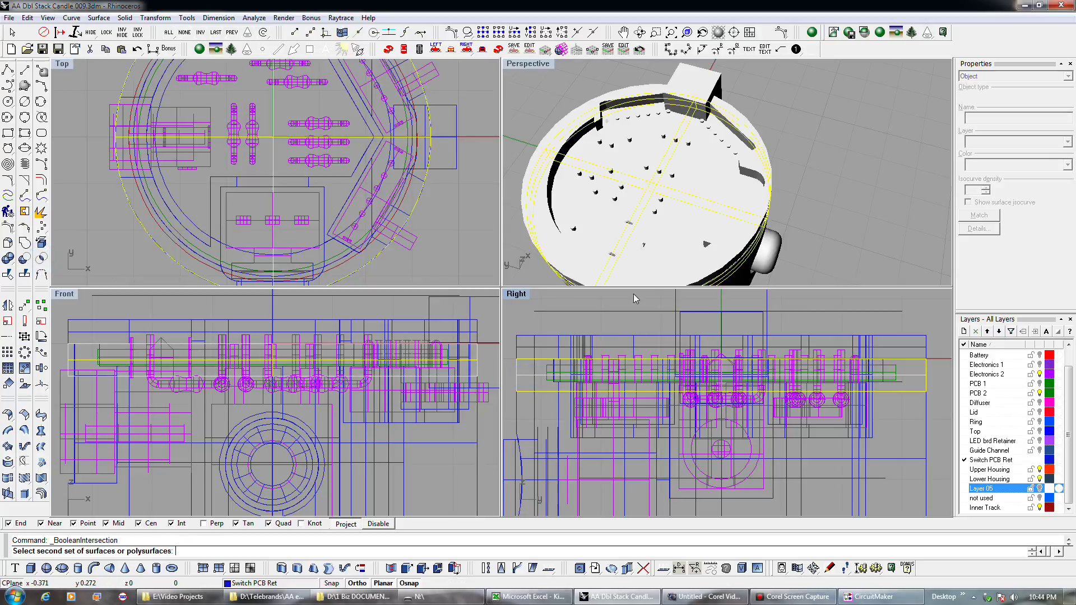
pyautogui.click(681, 325)
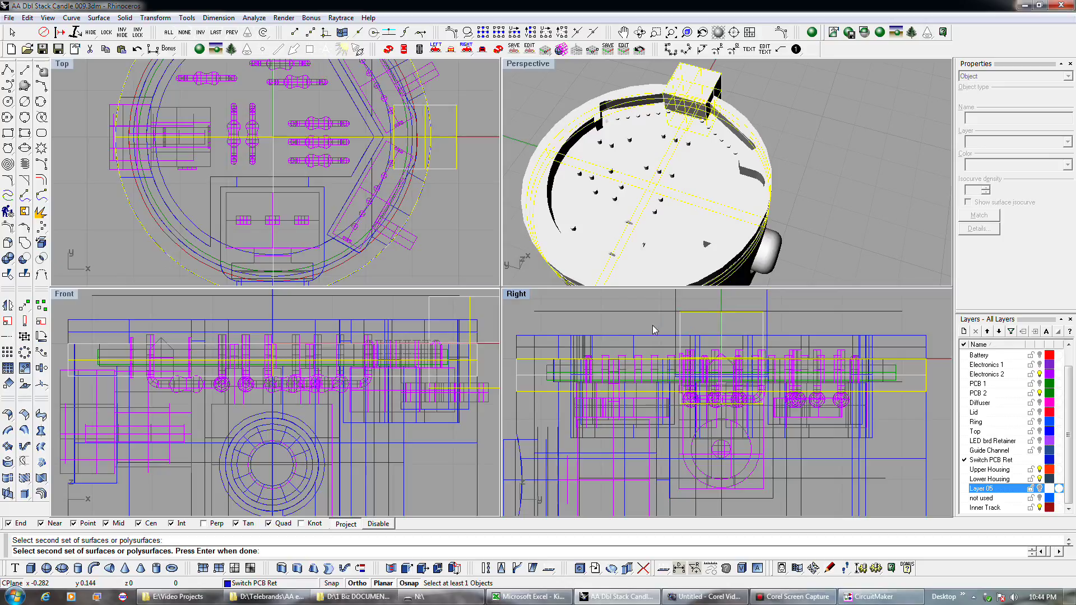
pyautogui.press('Return')
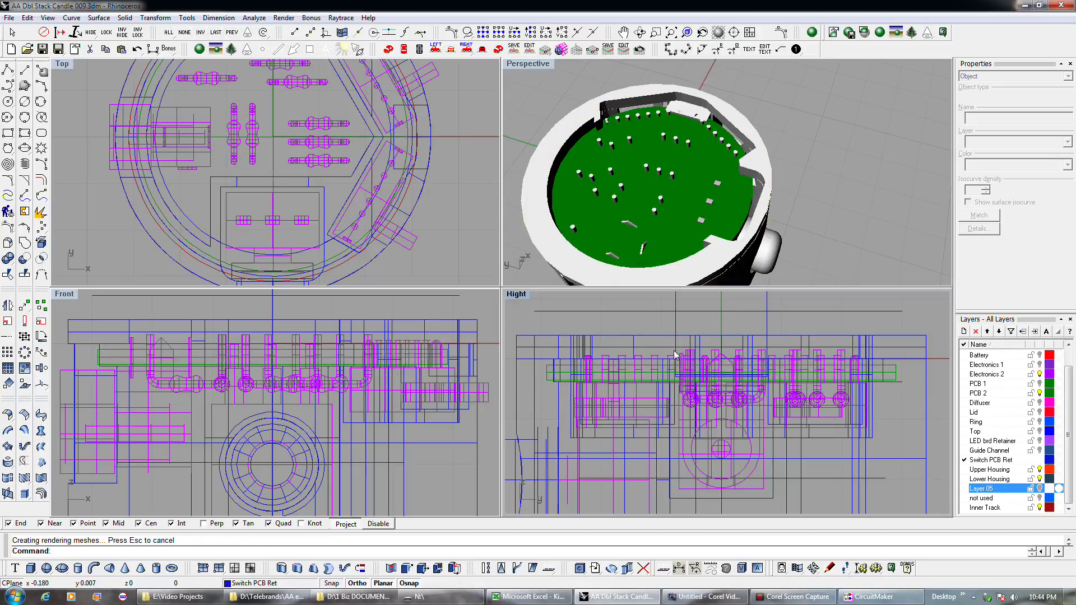
pyautogui.click(700, 241)
pyautogui.moveTo(700, 241); pyautogui.dragTo(634, 185, button='right')
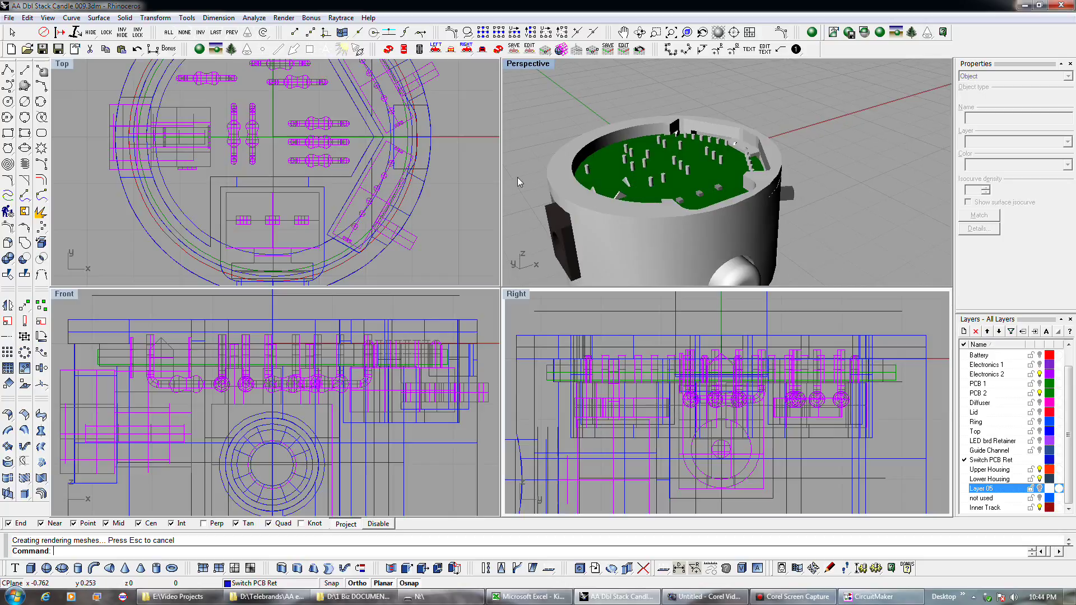
pyautogui.click(421, 169)
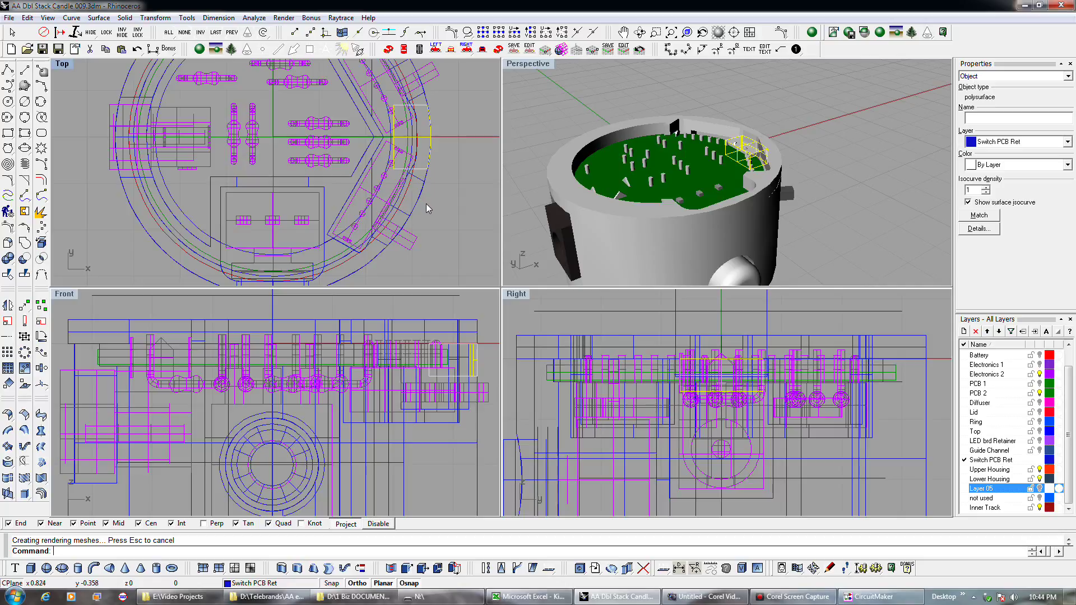
pyautogui.hotkey('ctrl', 'z')
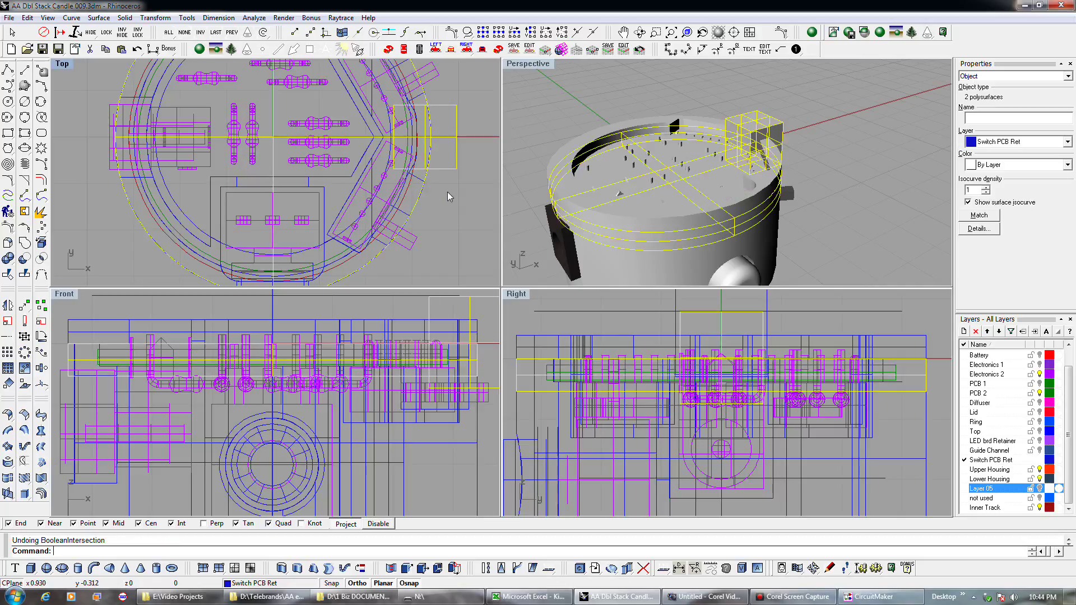
# Step: Delete the extruded disc that covers the PCB inside the housing
pyautogui.click(452, 188)
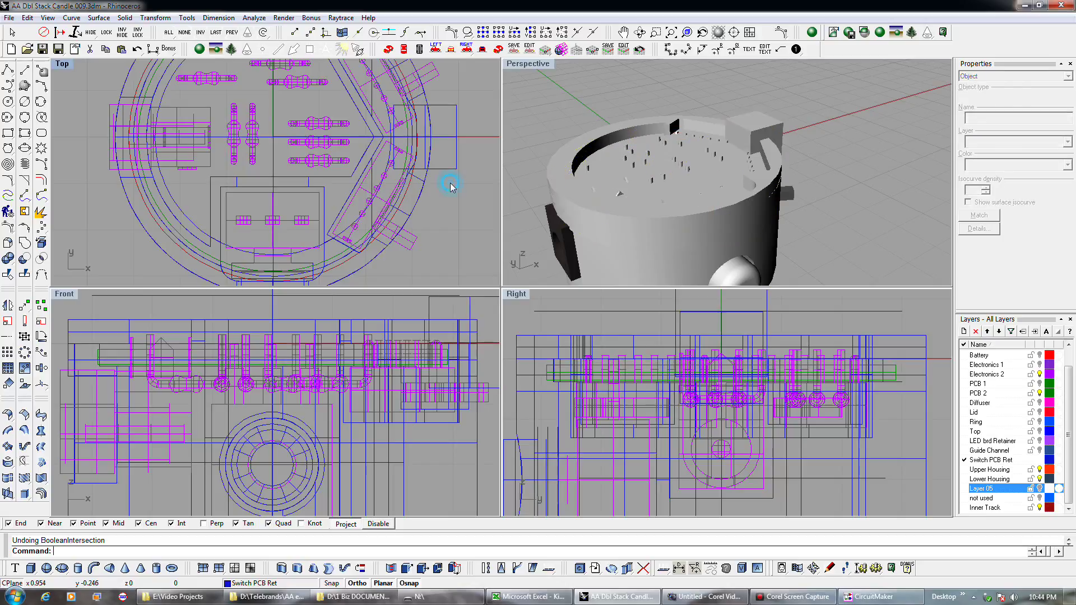
pyautogui.click(361, 138)
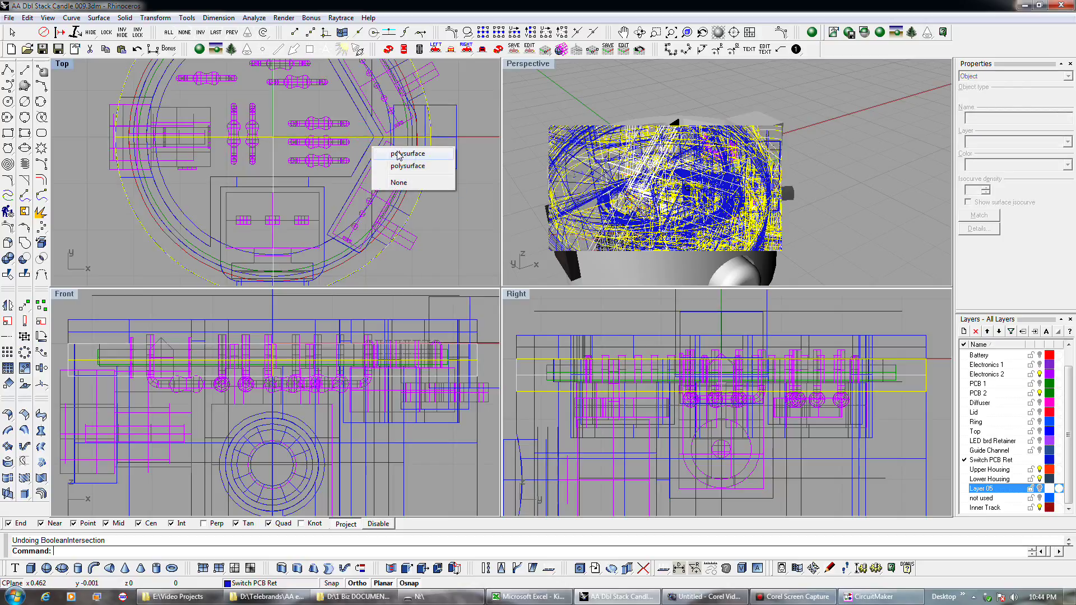
pyautogui.click(397, 153)
pyautogui.press('Delete')
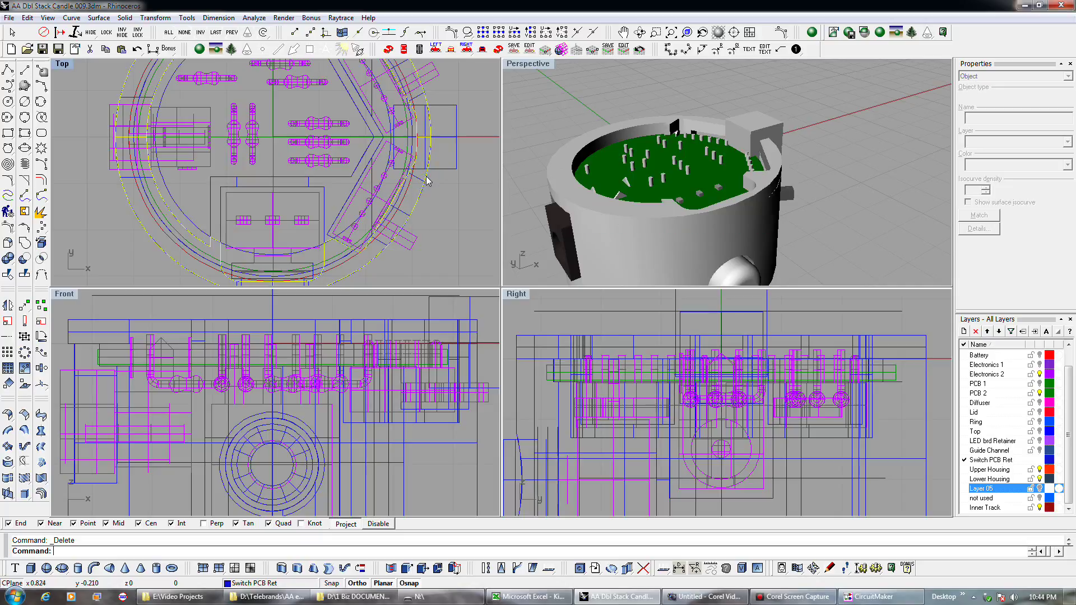
# Step: Examine the concentric Upper Housing, Switch PCB Ret and Inner Track curves near the housing's edge in the plan view
pyautogui.click(433, 185)
pyautogui.click(475, 196)
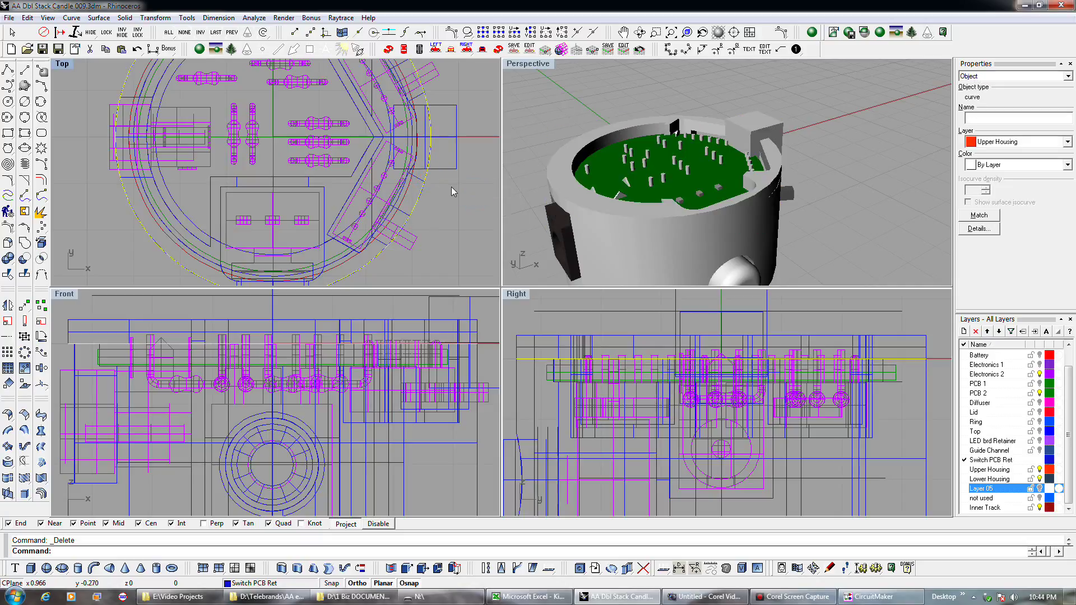
pyautogui.scroll(10, 421, 155)
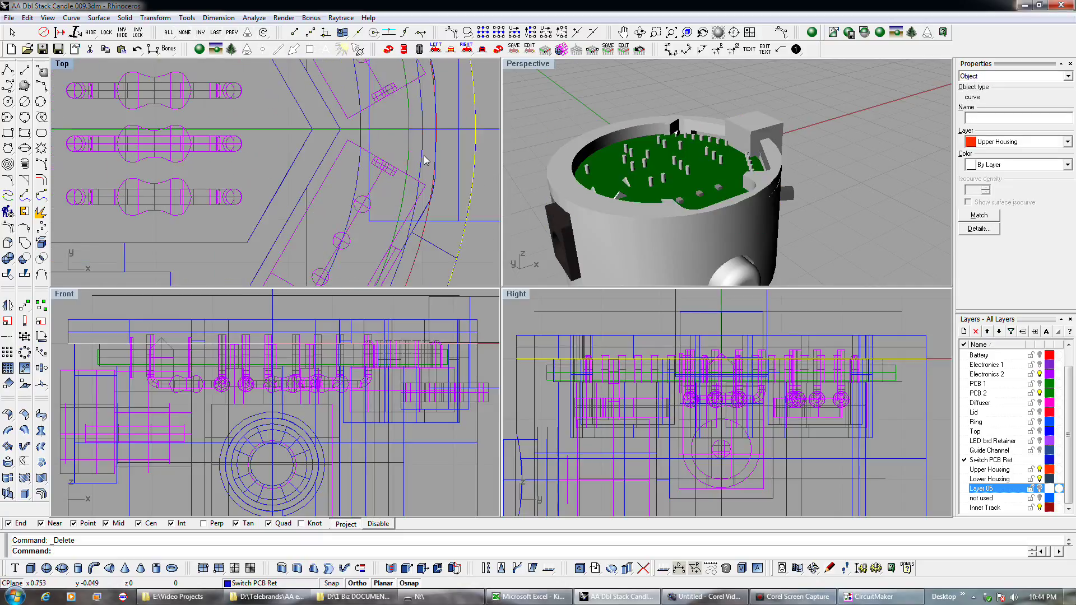
pyautogui.click(422, 158)
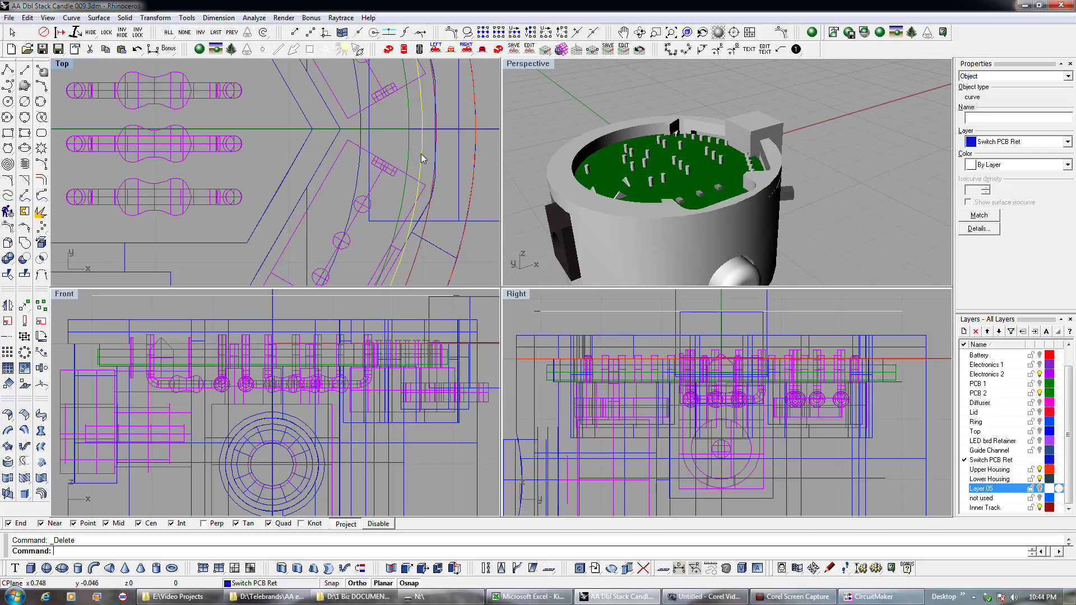
pyautogui.scroll(-2, 415, 145)
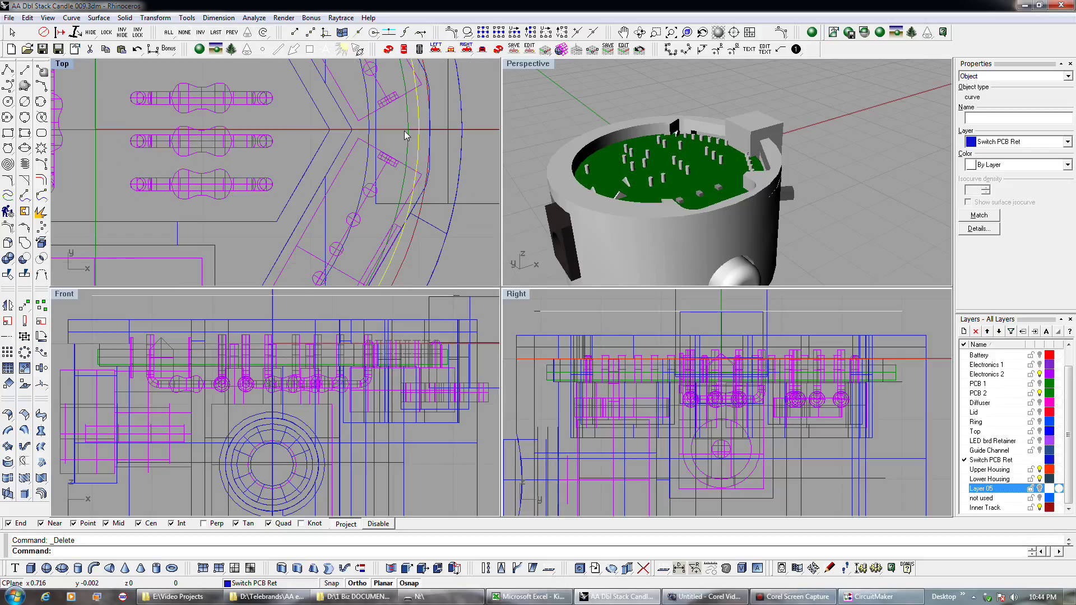
pyautogui.moveTo(417, 216); pyautogui.dragTo(391, 155, button='right')
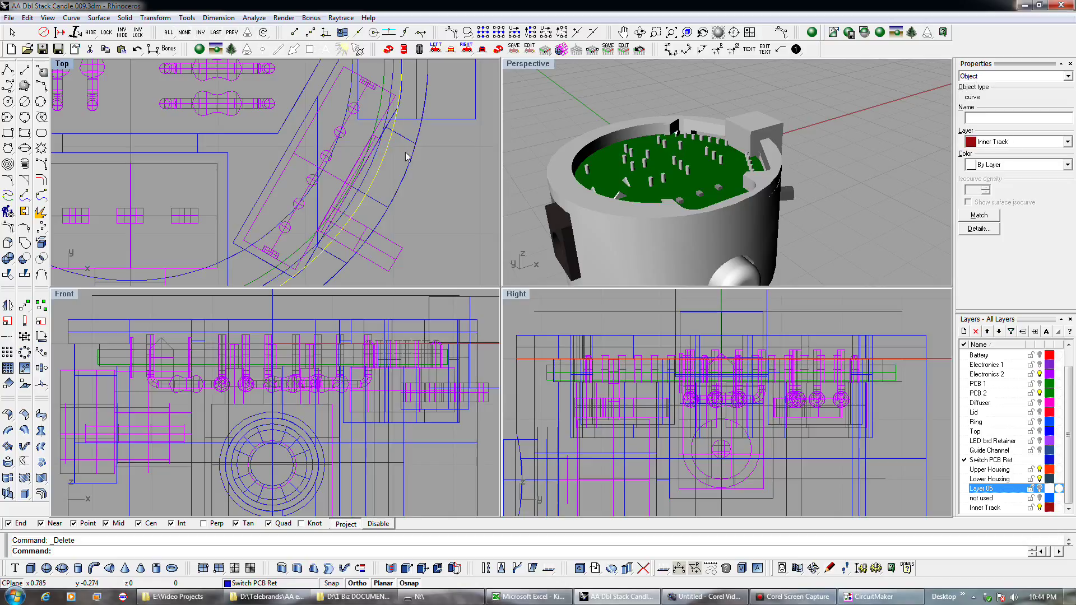
pyautogui.scroll(-2, 406, 155)
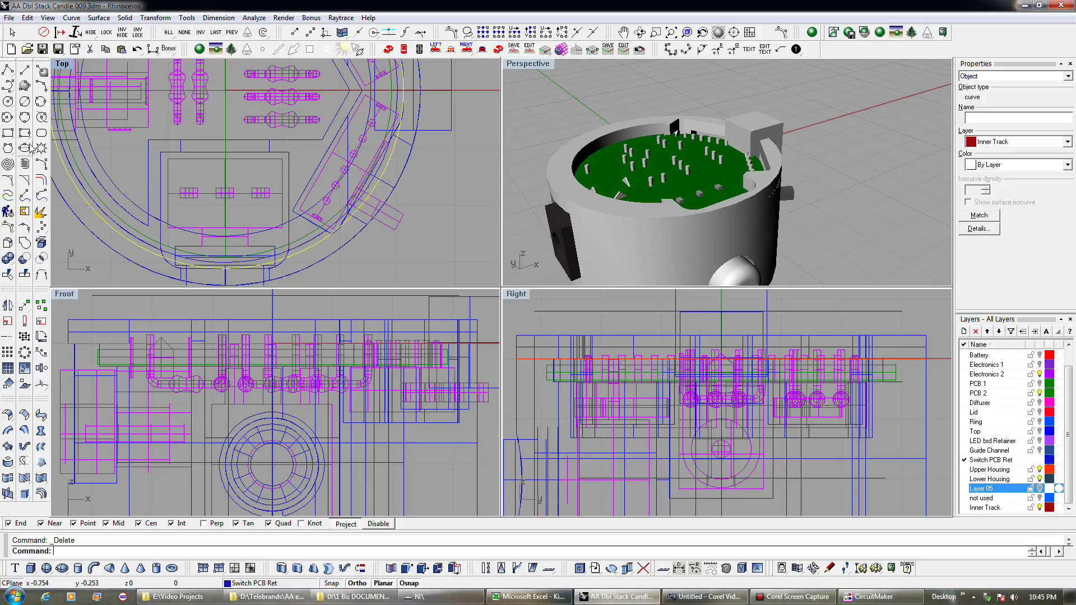
pyautogui.click(8, 102)
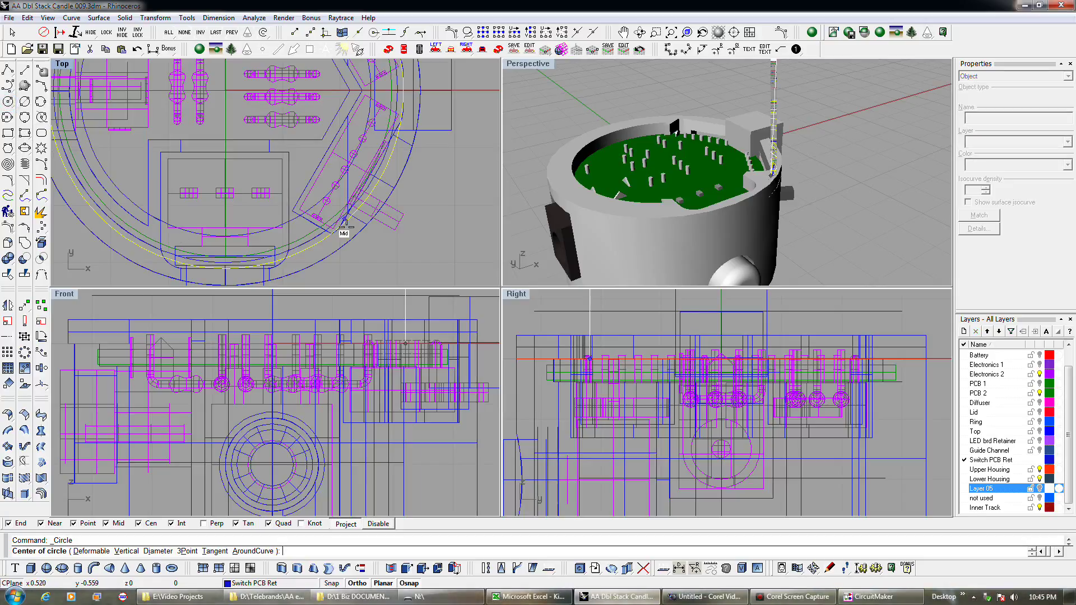
pyautogui.click(310, 246)
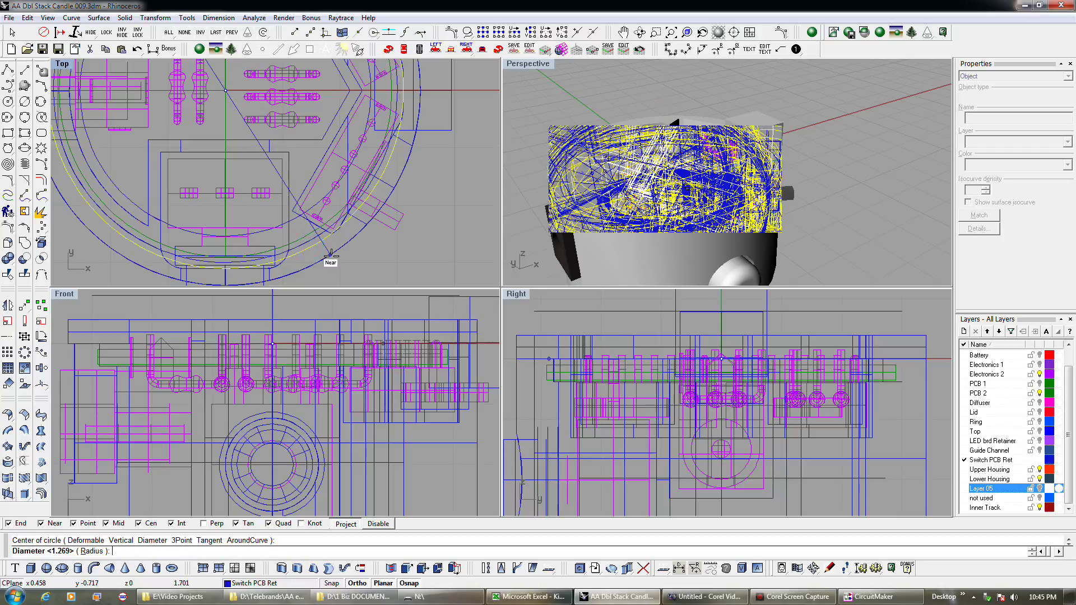
pyautogui.scroll(5, 319, 248)
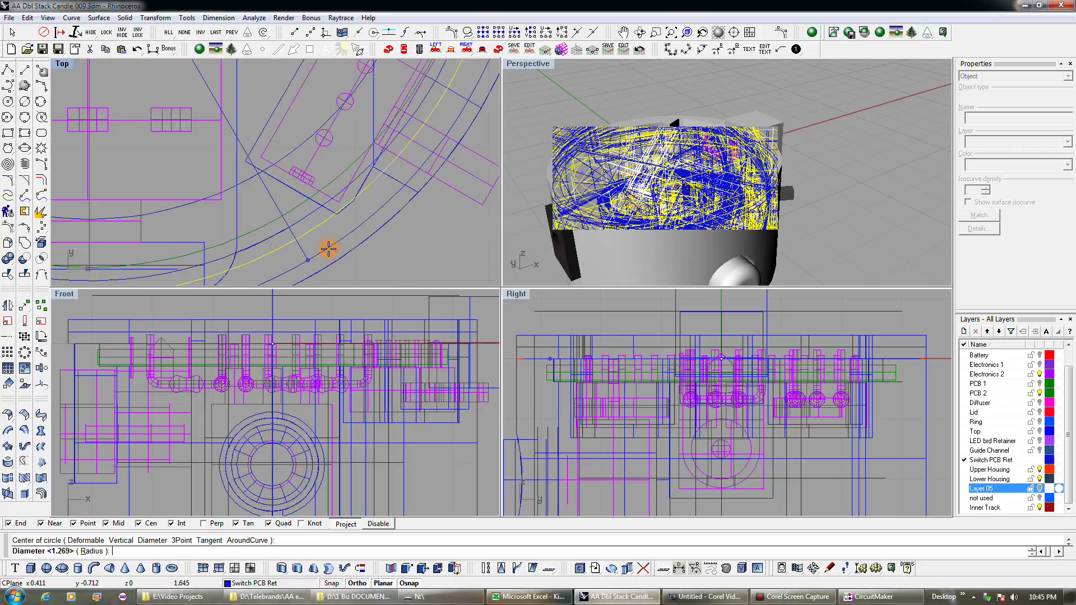
pyautogui.press('Escape')
# Step: Offset the outer Upper Housing circle curve inward by 0.04
pyautogui.click(343, 256)
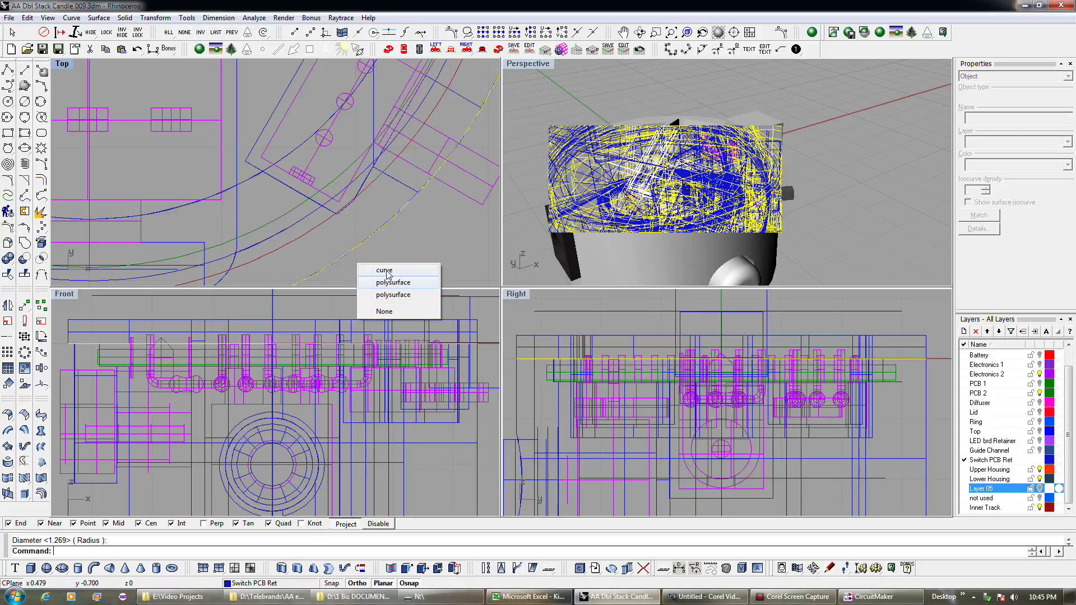
pyautogui.click(386, 271)
pyautogui.click(41, 180)
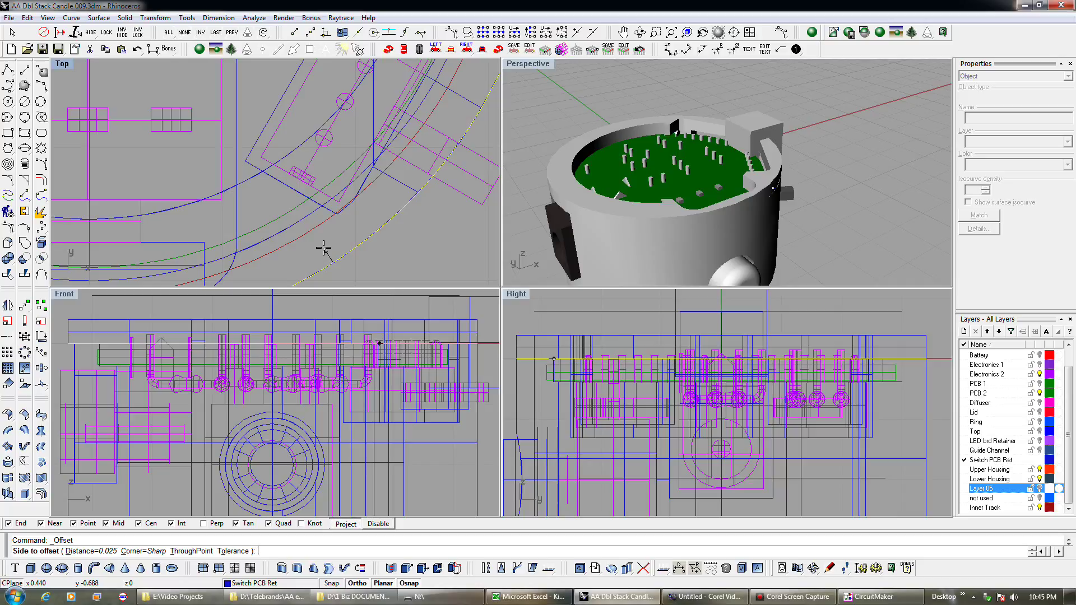
pyautogui.write('.05')
pyautogui.press('Return')
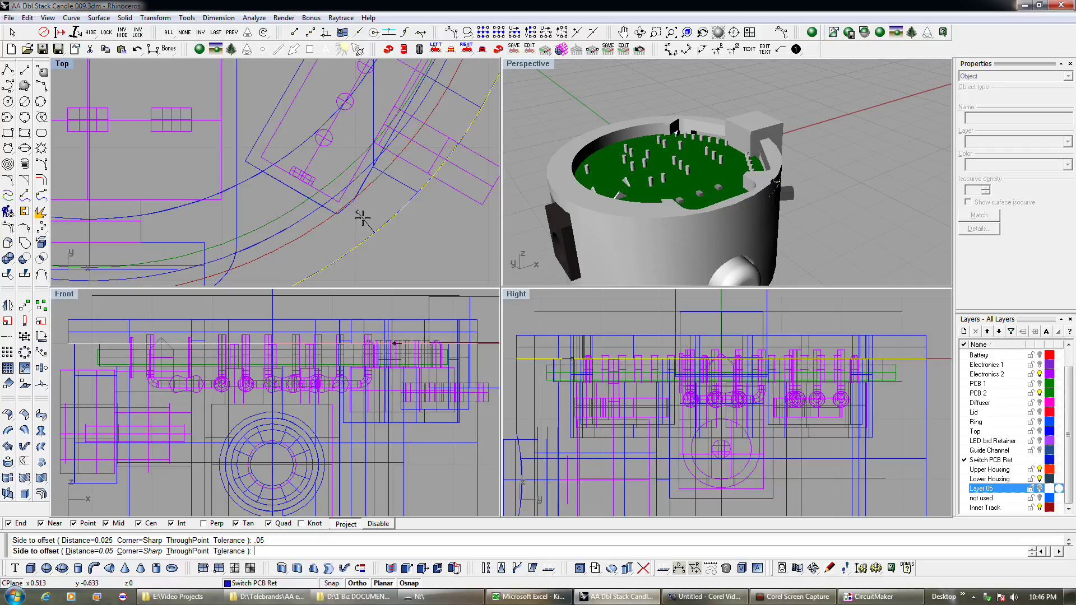
pyautogui.write('.04')
pyautogui.press('Return')
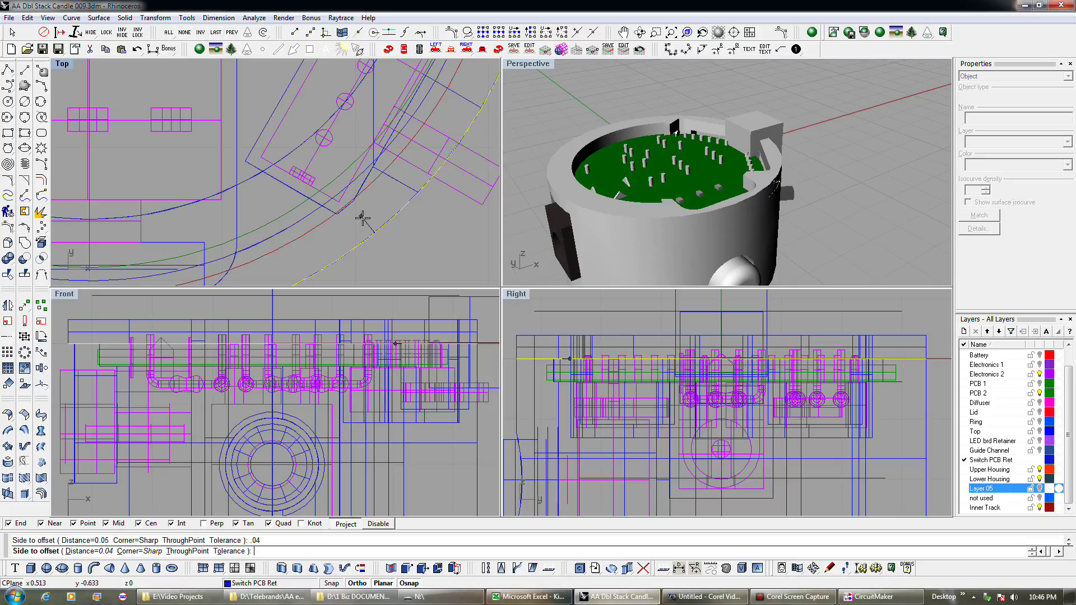
pyautogui.click(362, 219)
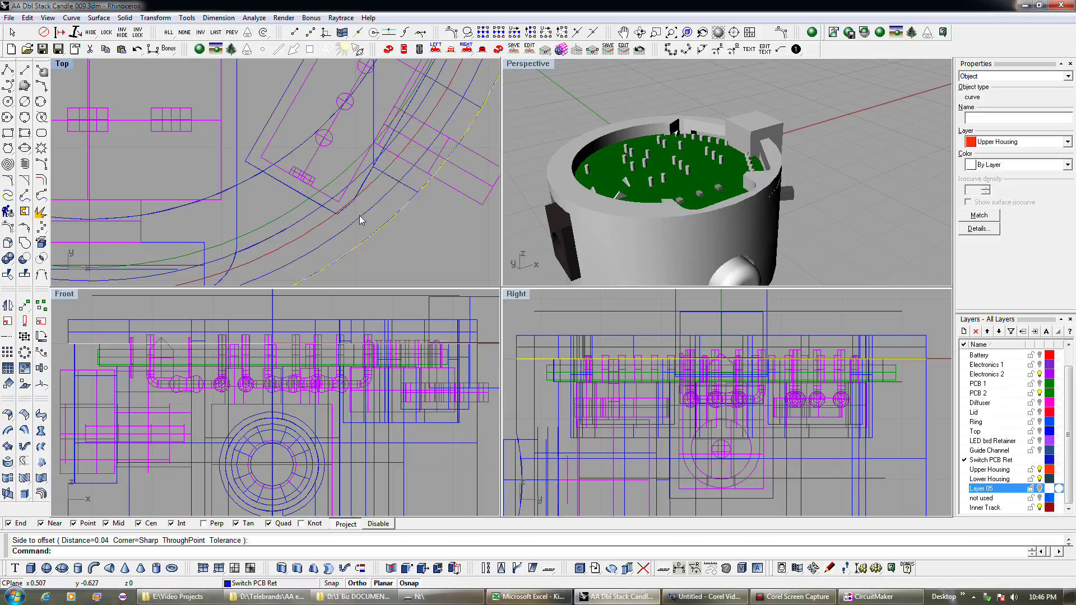
# Step: Offset the new circle inside the Upper Housing edge inward by another 0.02
pyautogui.click(361, 219)
pyautogui.press('Return')
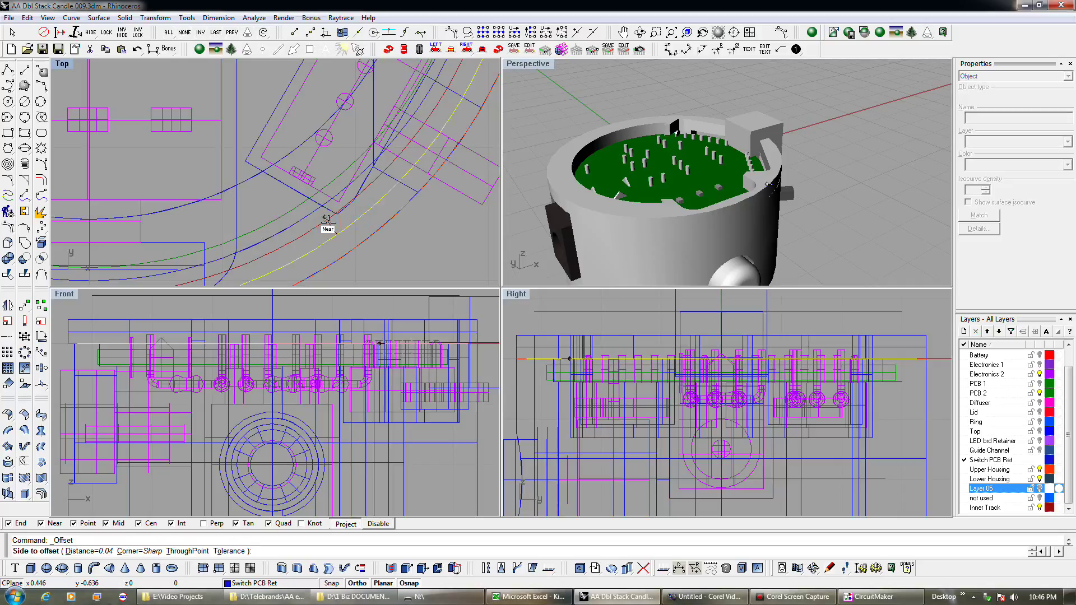
pyautogui.write('.02')
pyautogui.press('Return')
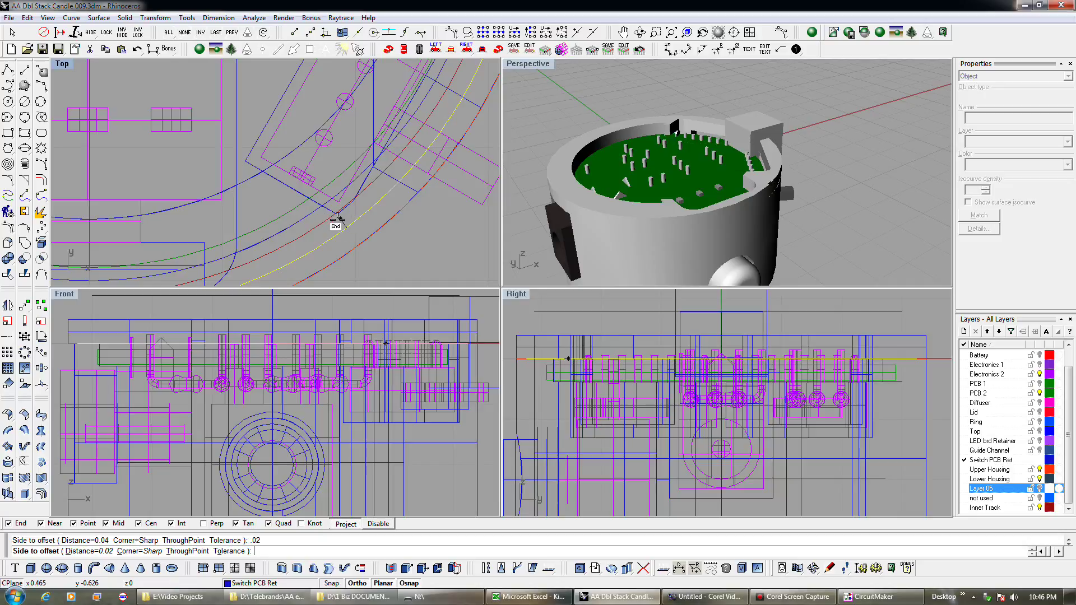
pyautogui.click(330, 224)
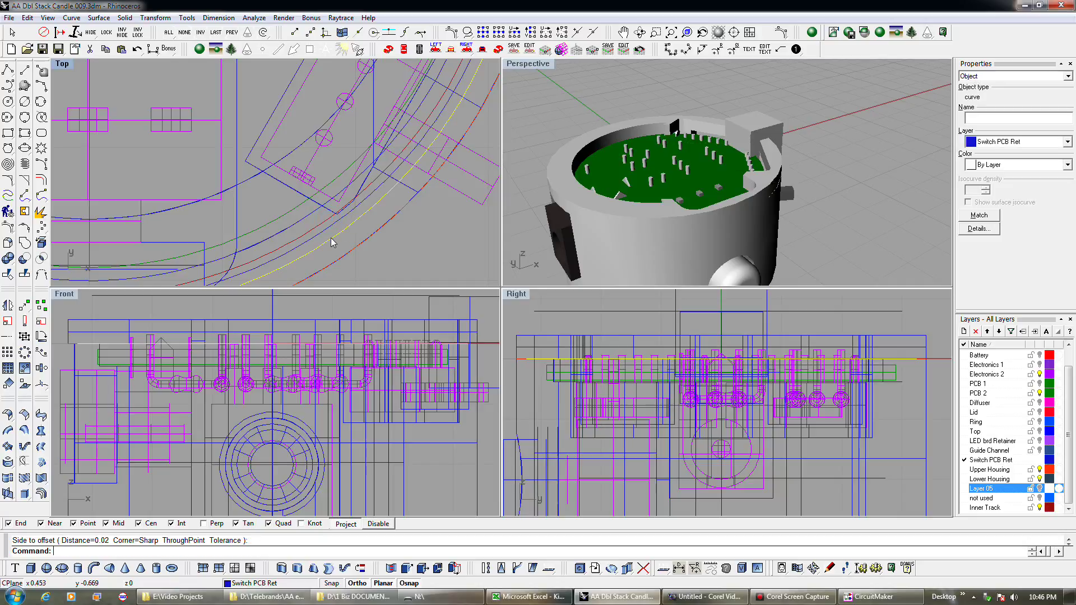
# Step: Measure the gap from the angled board pocket's corner to the inner offset circle and delete the trial offset curves
pyautogui.scroll(3, 344, 218)
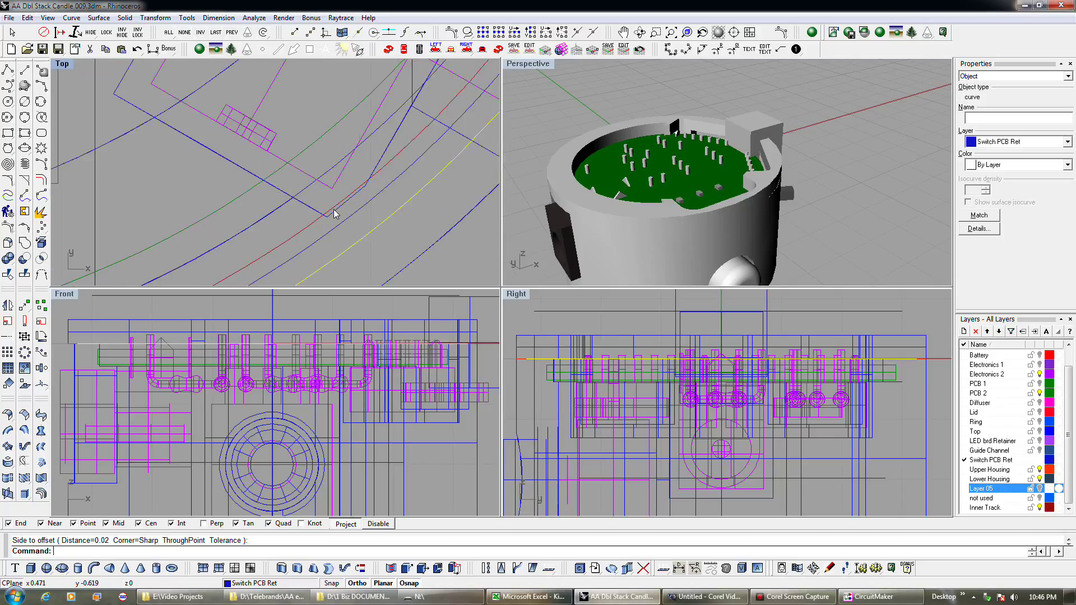
pyautogui.click(8, 69)
pyautogui.click(334, 224)
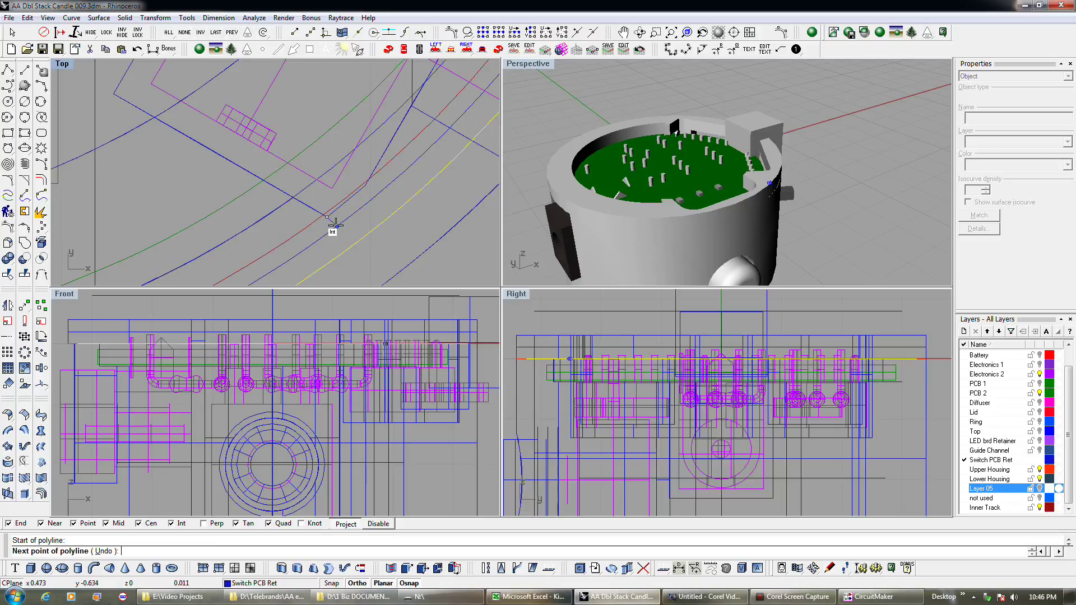
pyautogui.rightClick(336, 231)
pyautogui.scroll(-2, 351, 224)
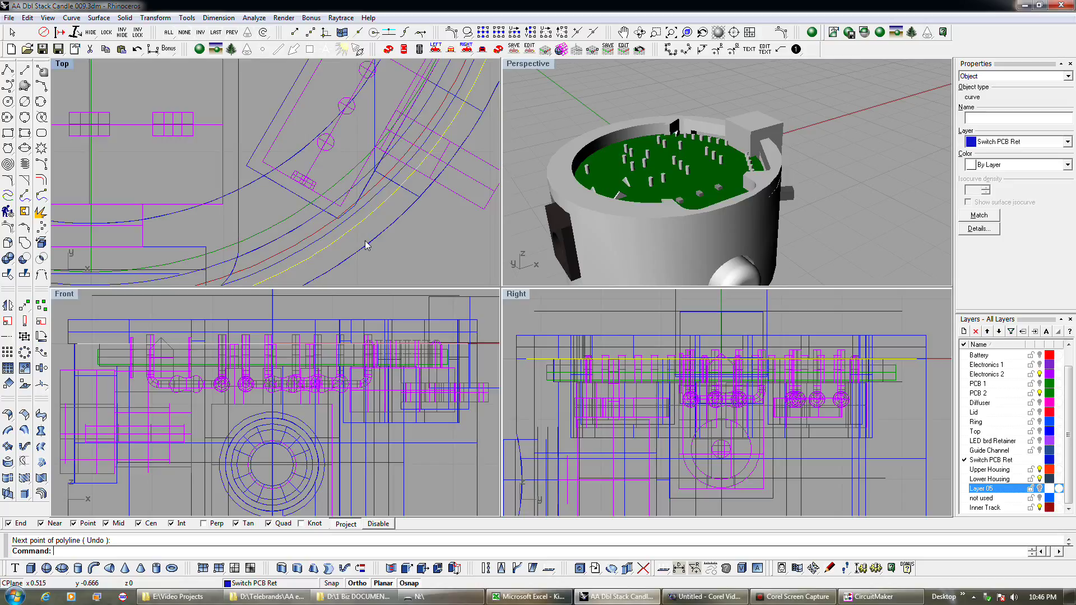
pyautogui.click(333, 232)
pyautogui.press('Delete')
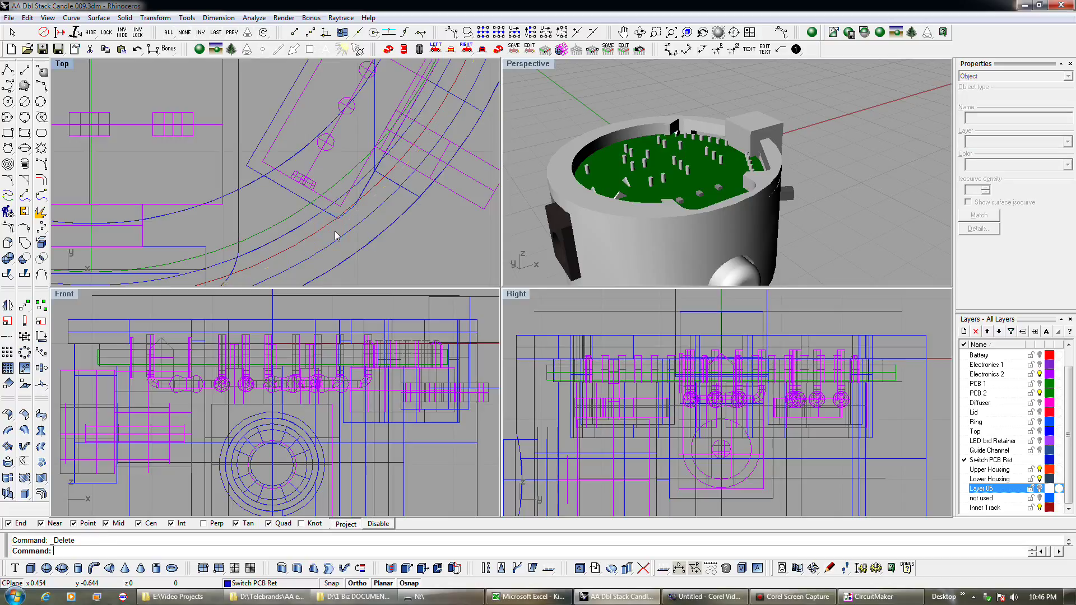
# Step: Offset the outer Upper Housing circle curve inward by 0.032
pyautogui.click(364, 252)
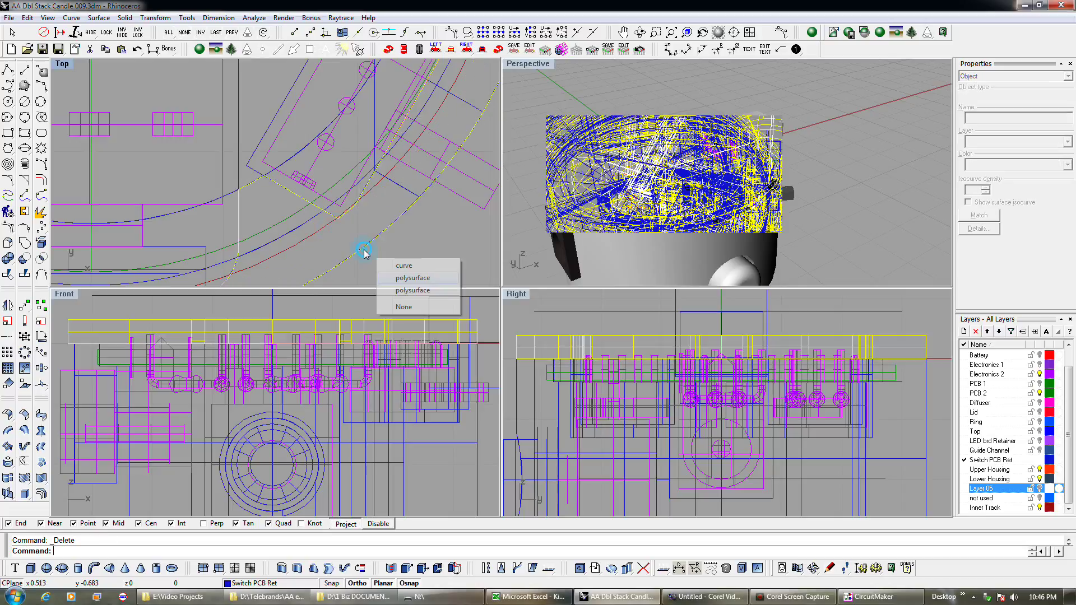
pyautogui.click(404, 265)
pyautogui.click(42, 179)
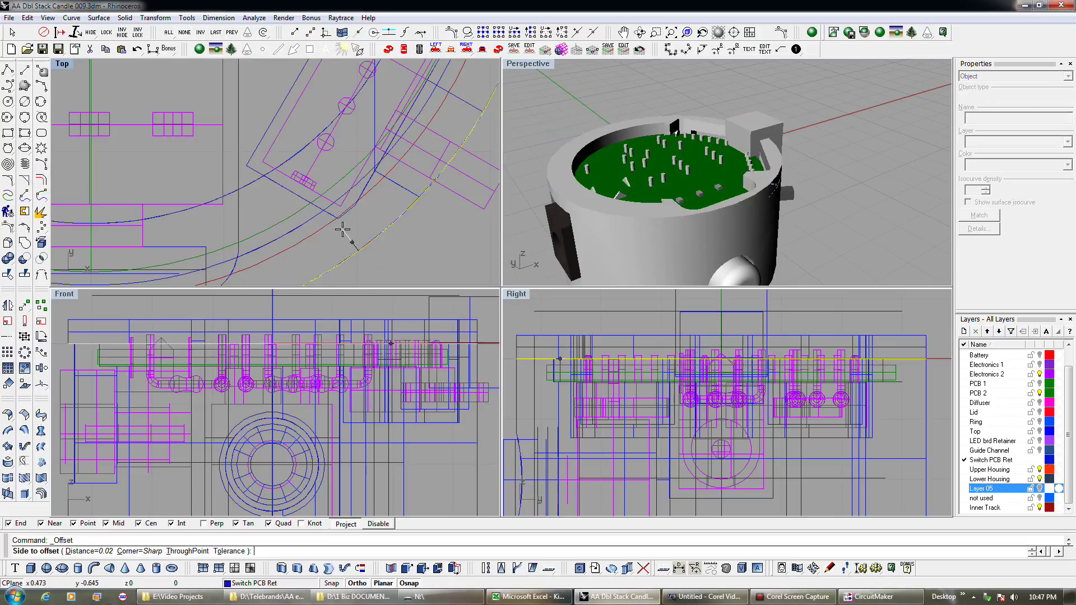
pyautogui.write('.032')
pyautogui.press('Return')
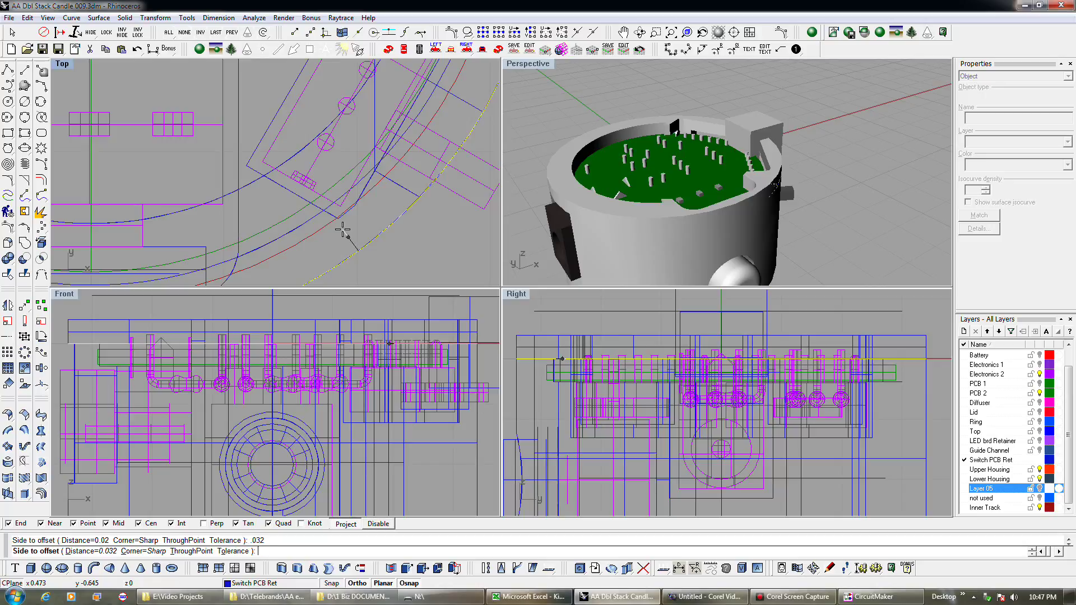
pyautogui.click(344, 230)
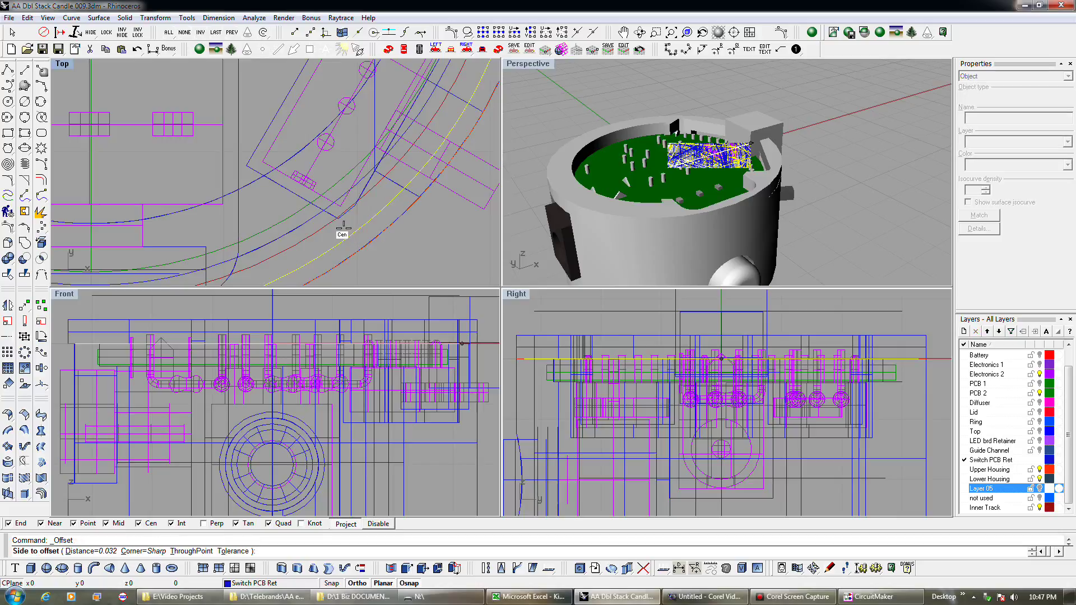
# Step: Offset the new circle inside the Upper Housing edge inward by another 0.022
pyautogui.write('.02')
pyautogui.press('Return')
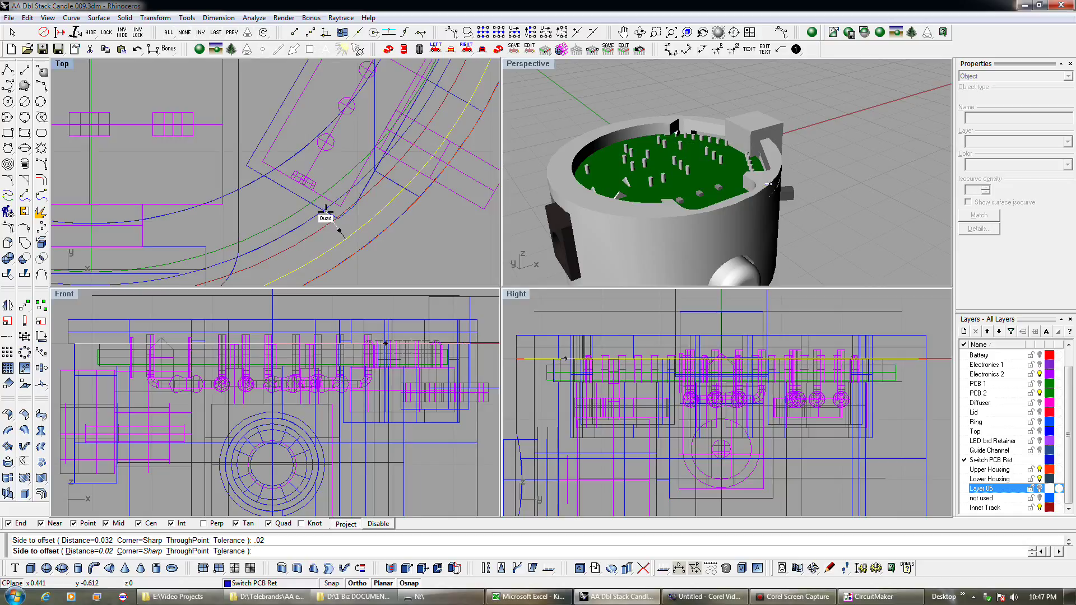
pyautogui.write('.022')
pyautogui.press('Return')
pyautogui.click(325, 213)
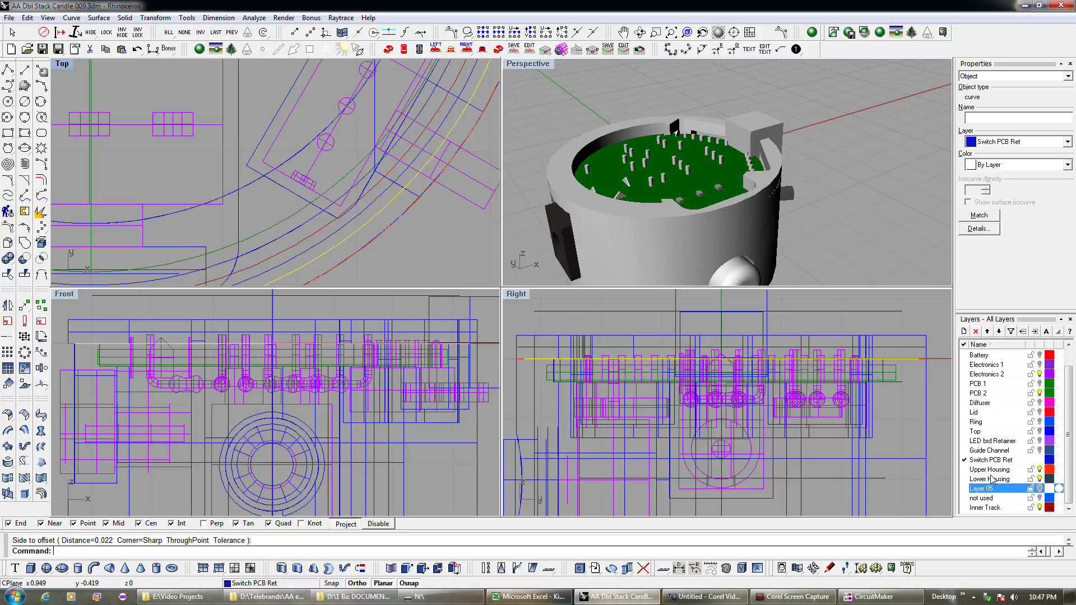
# Step: Create a new layer named Adapter and set its colour to magenta
pyautogui.click(963, 331)
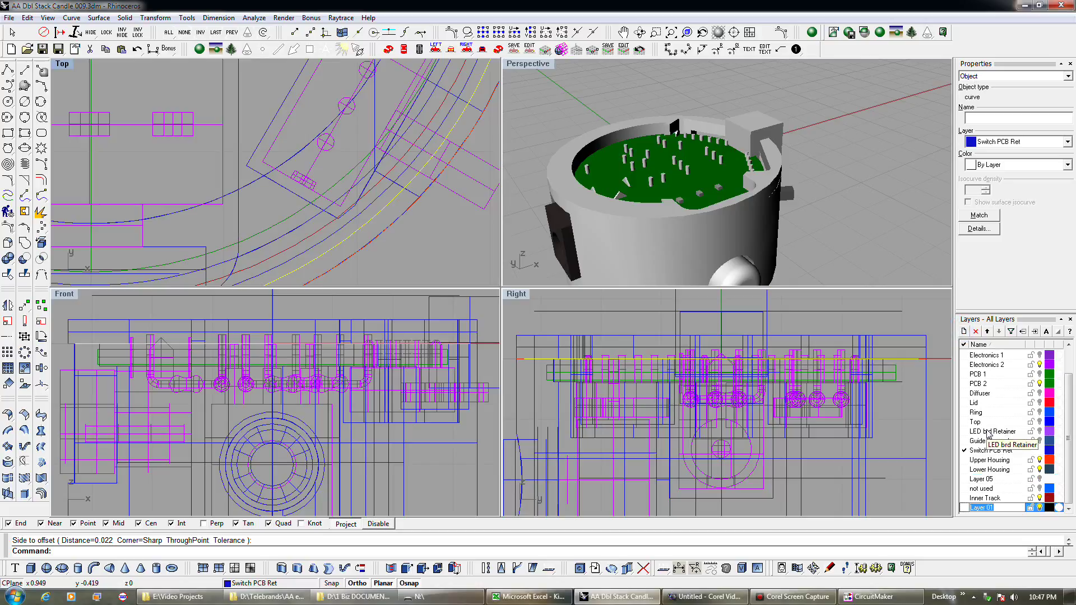
pyautogui.write('Adapter')
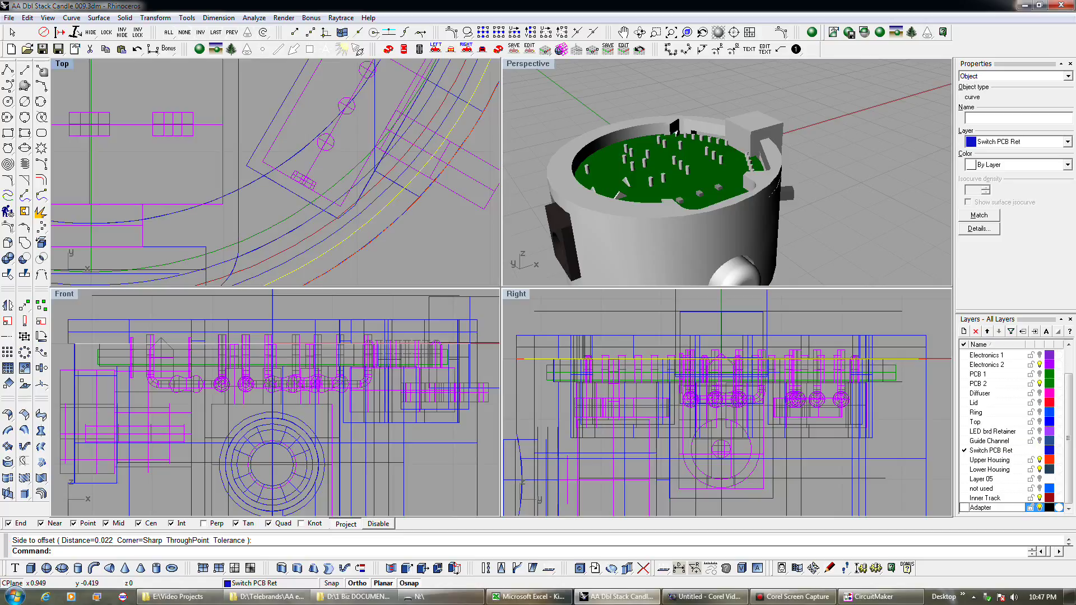
pyautogui.click(1050, 508)
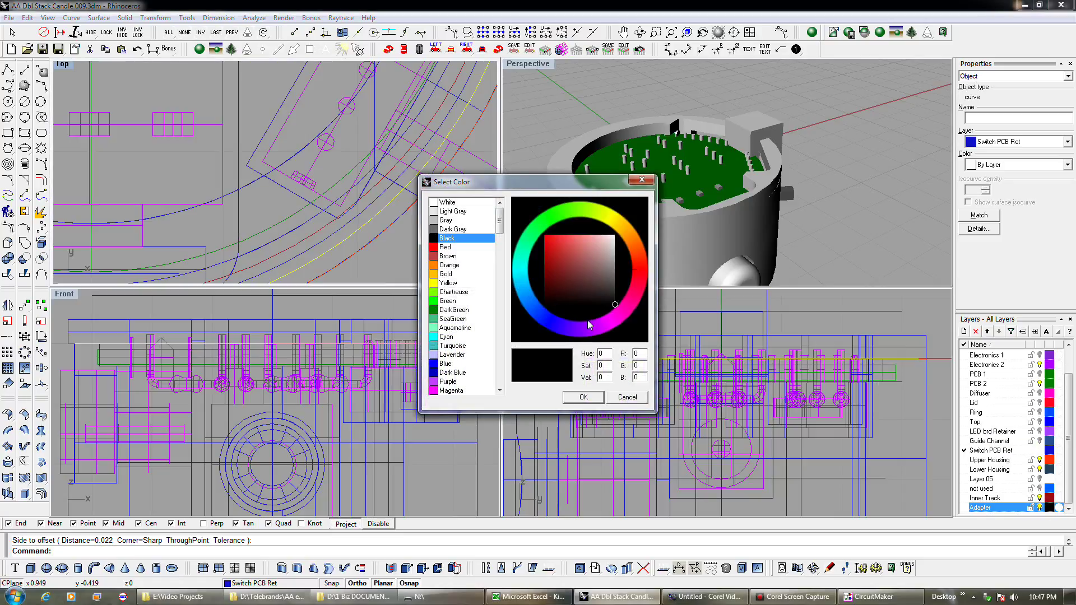
pyautogui.click(608, 317)
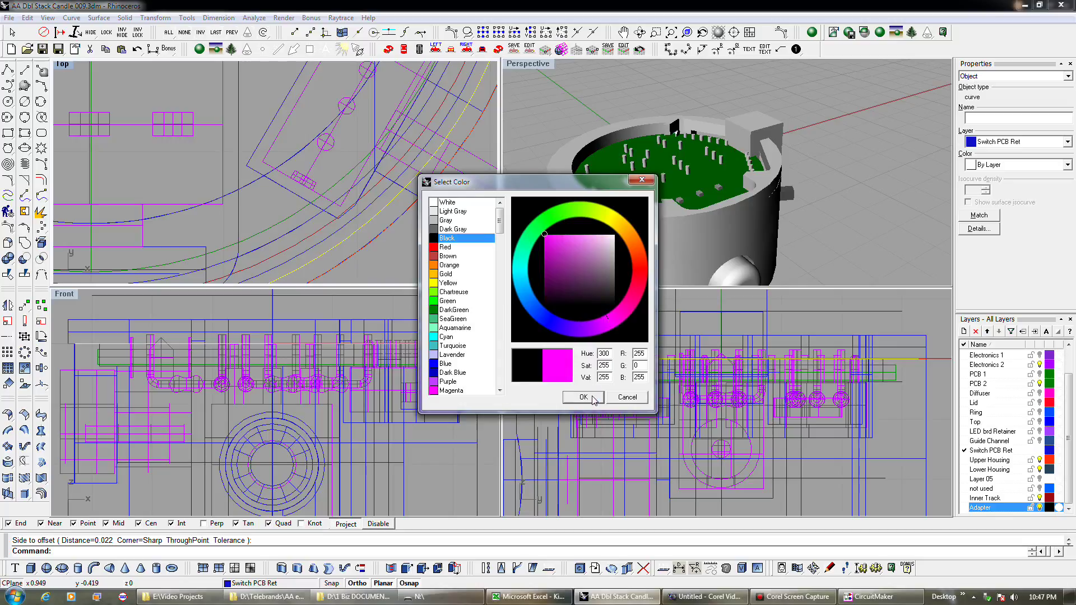
pyautogui.click(583, 397)
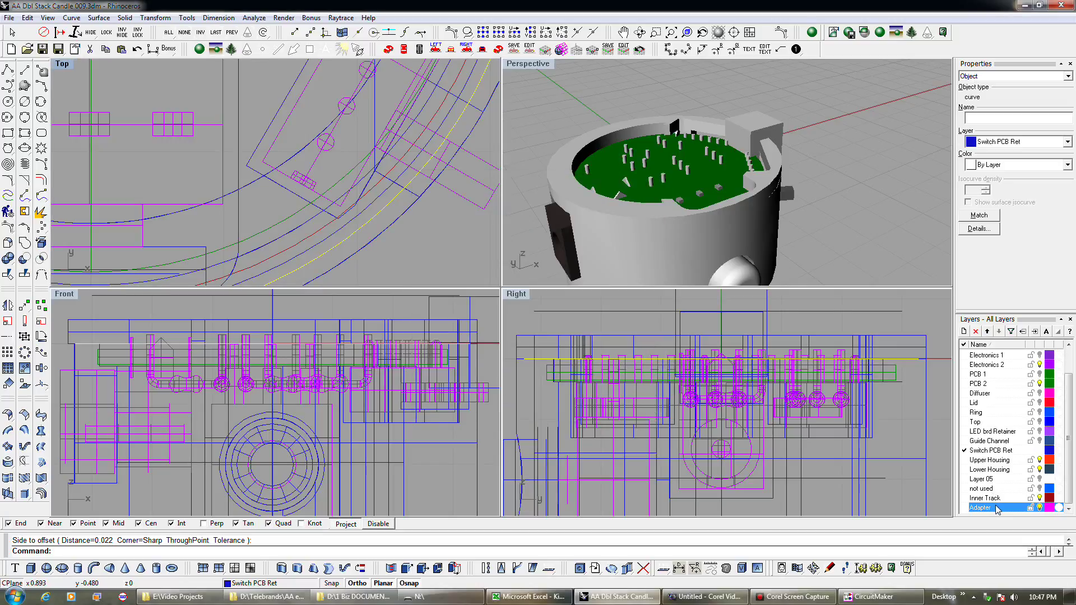
# Step: Move the Adapter layer up the list to just above Switch PCB Ret and assign the uppermost ring solid to it
pyautogui.click(987, 332)
pyautogui.click(987, 331)
pyautogui.click(987, 331)
pyautogui.click(986, 331)
pyautogui.click(987, 331)
pyautogui.click(987, 331)
pyautogui.click(987, 331)
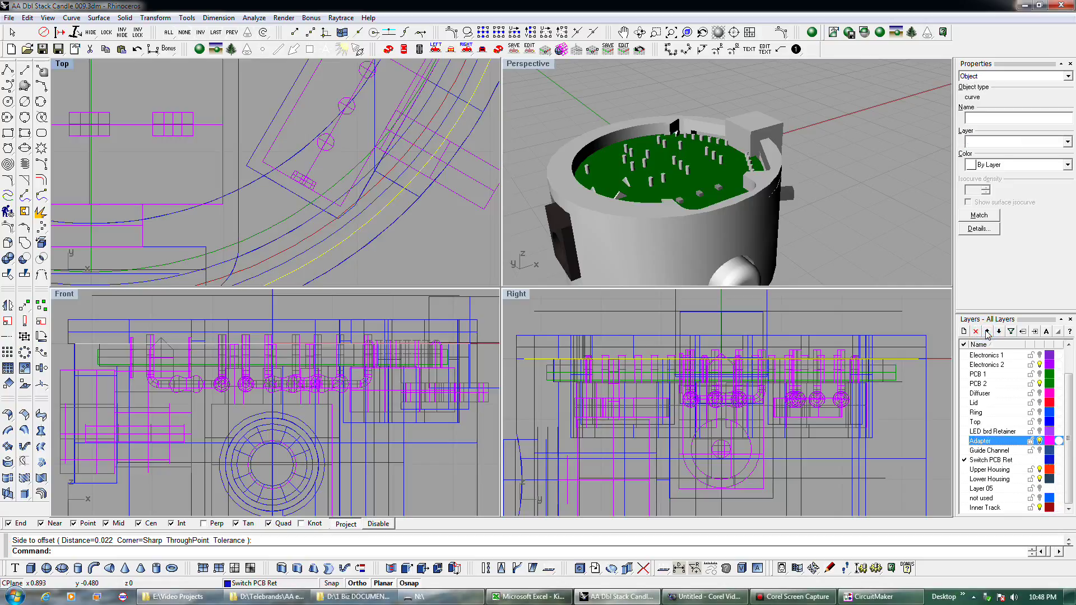
pyautogui.click(998, 331)
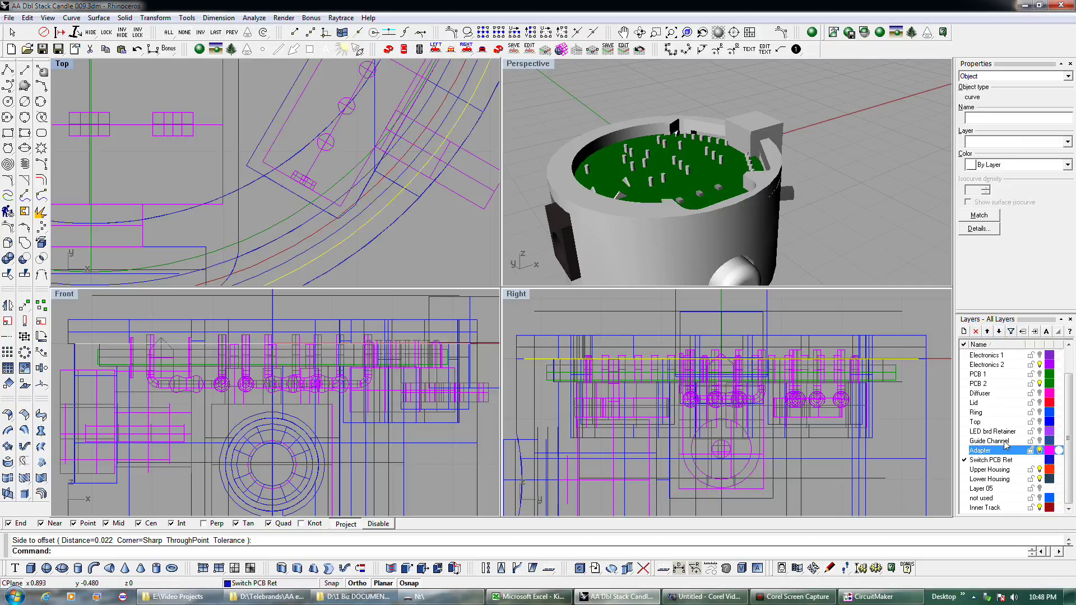
pyautogui.click(887, 350)
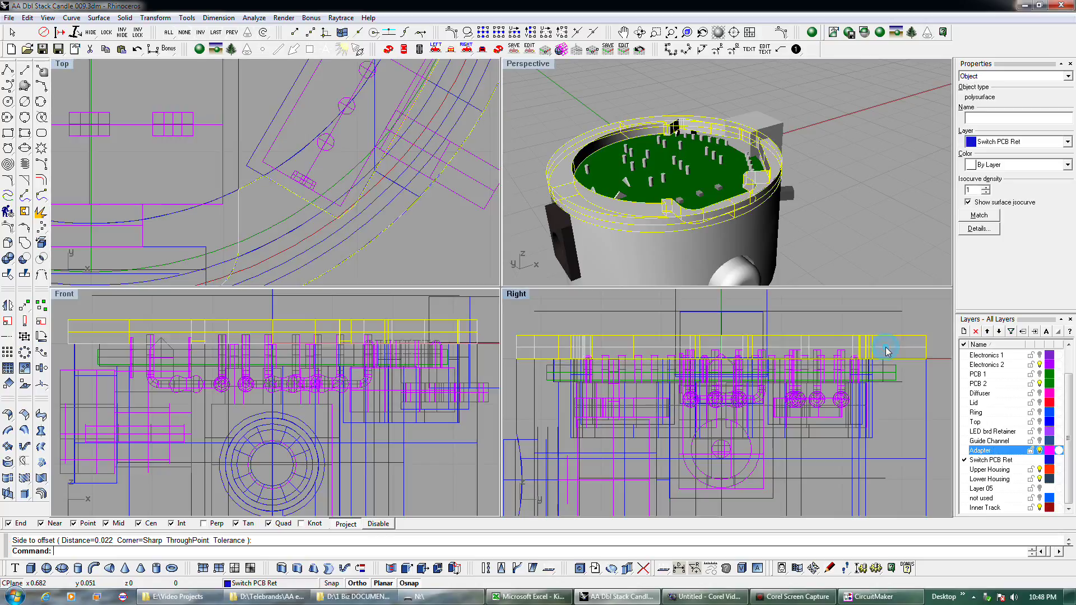
pyautogui.click(1023, 332)
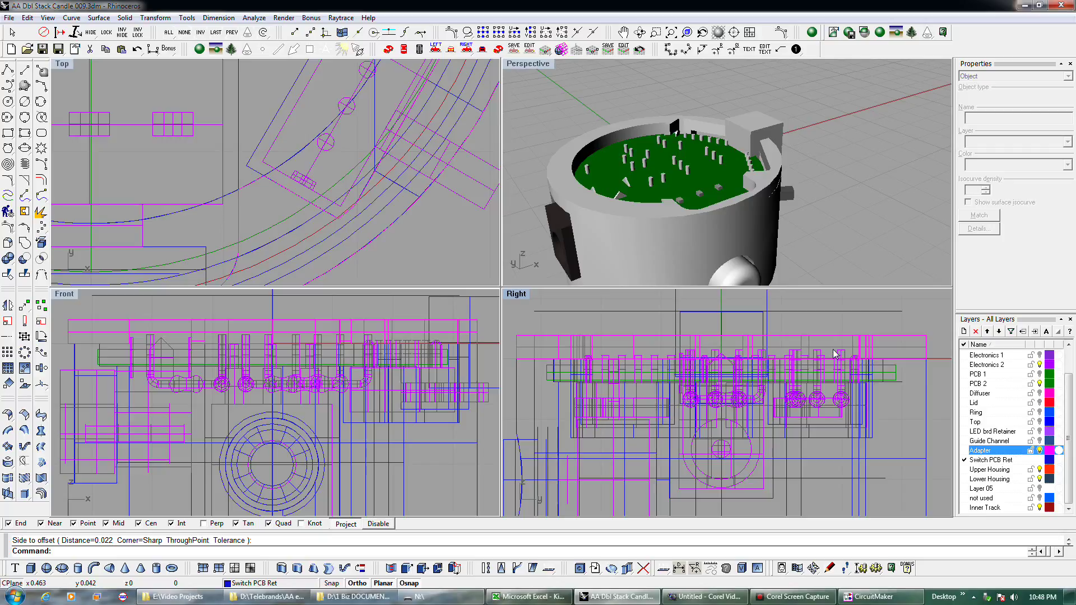
# Step: Delete the rectangular block projecting from the housing's upper rim
pyautogui.moveTo(813, 230); pyautogui.dragTo(668, 204, button='right')
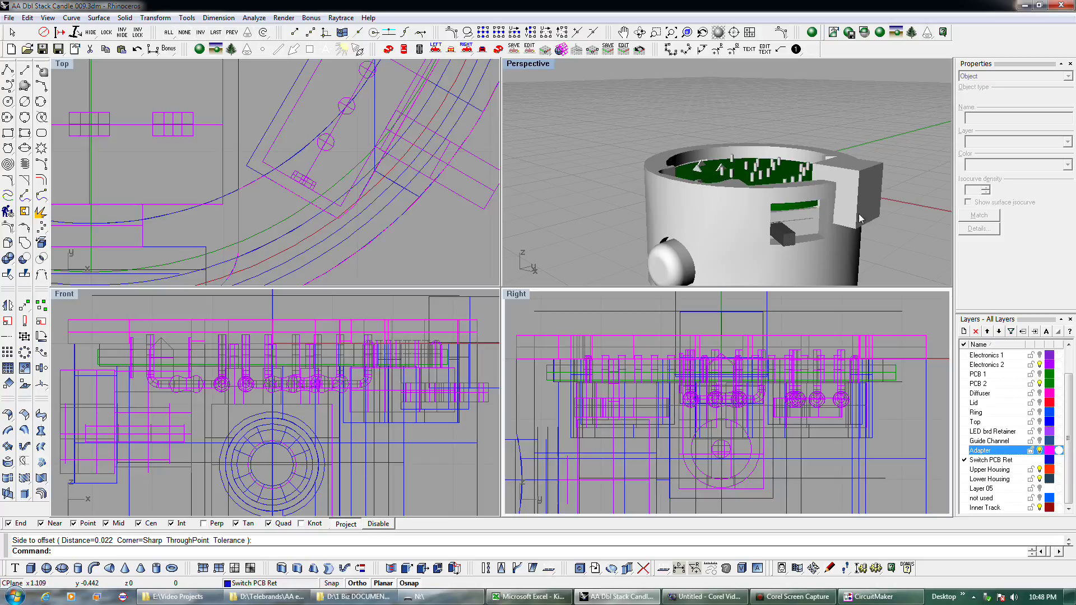
pyautogui.click(878, 209)
pyautogui.press('Delete')
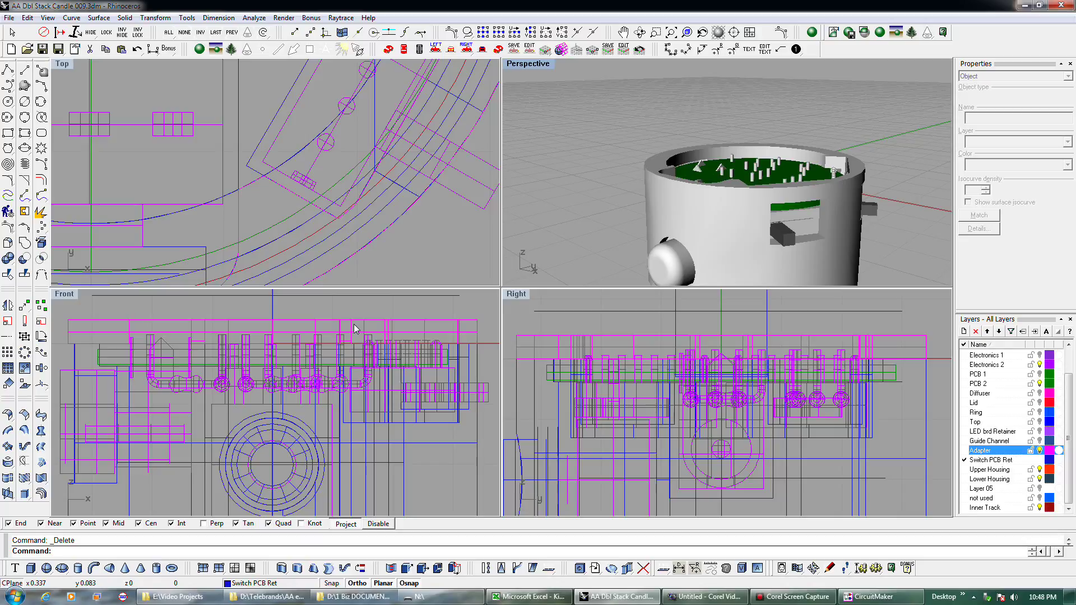
# Step: Extrude the outer Upper Housing circle and the circle offset 0.032 inside it into a capped solid ring by -0.12
pyautogui.click(361, 257)
pyautogui.click(396, 267)
pyautogui.keyDown('shift'); pyautogui.click(351, 242); pyautogui.keyUp('shift')
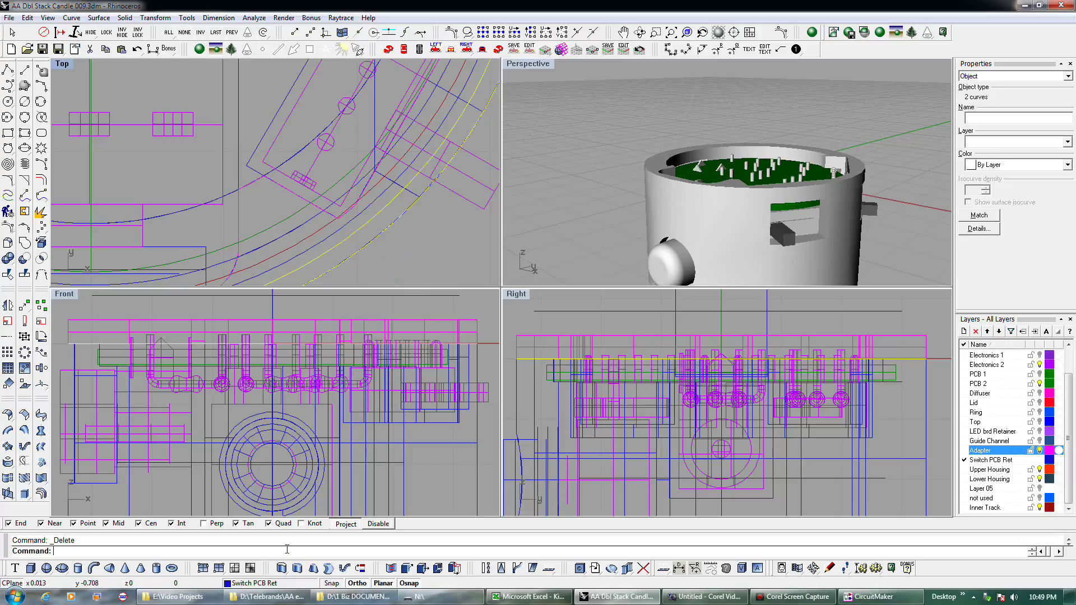
pyautogui.click(299, 566)
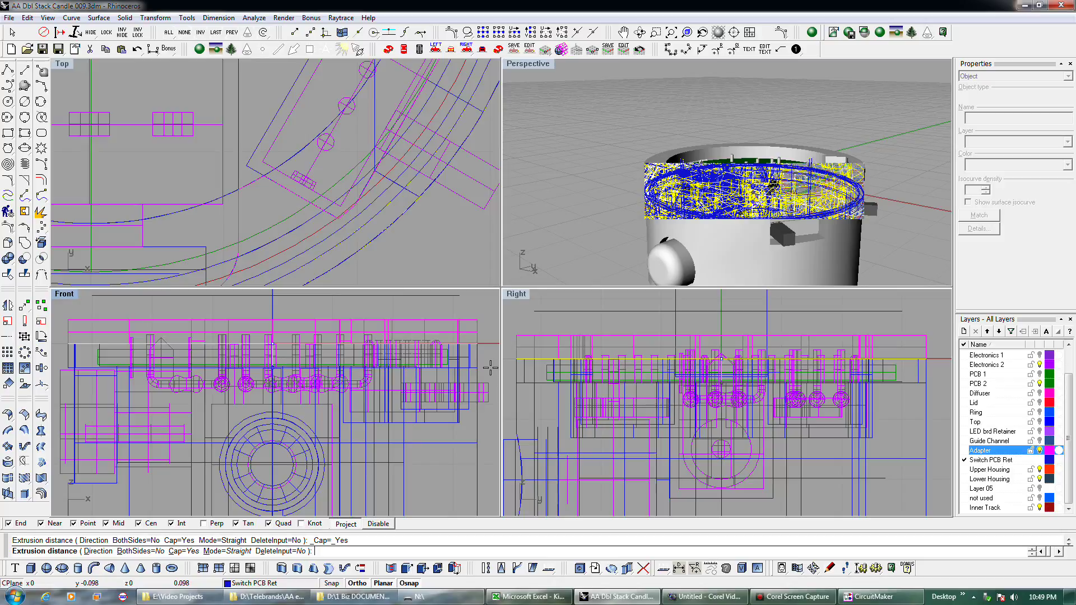
pyautogui.write('-.12')
pyautogui.press('Return')
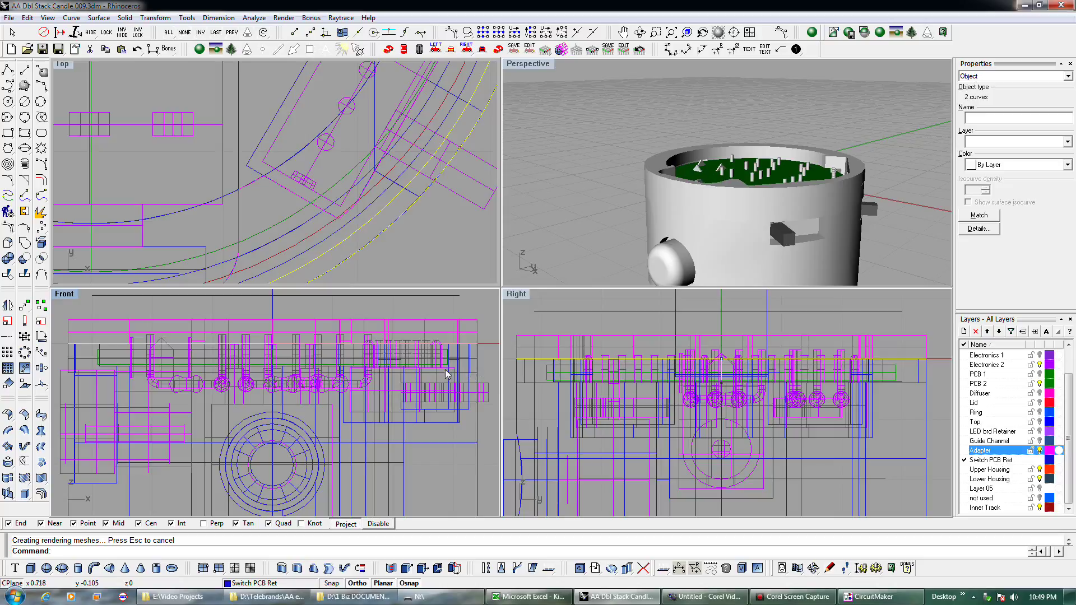
# Step: Offset the outer Upper Housing circle curve outward by 0.022
pyautogui.click(398, 236)
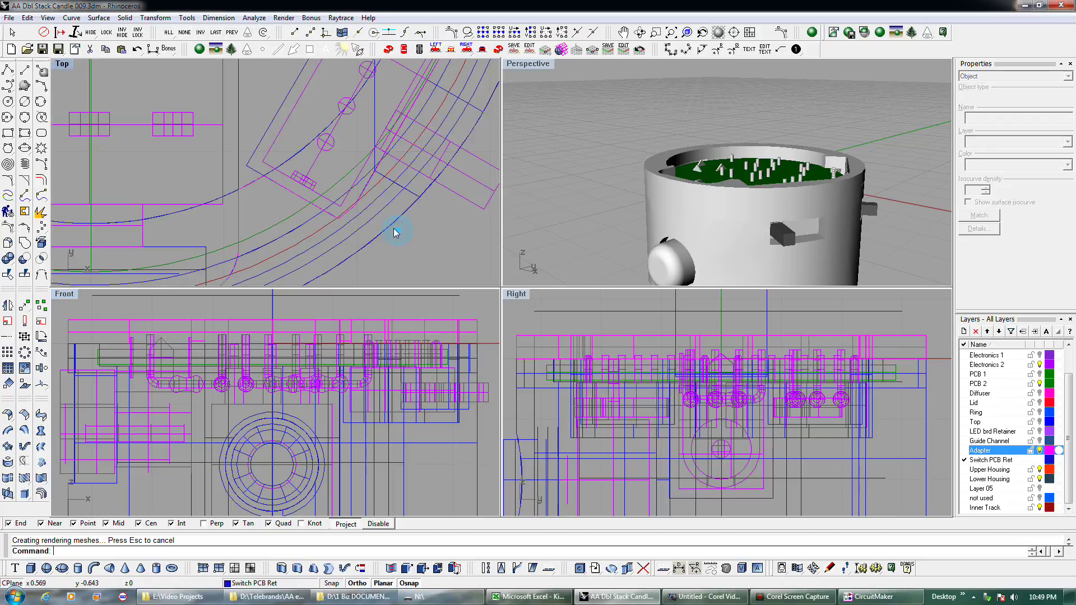
pyautogui.click(423, 242)
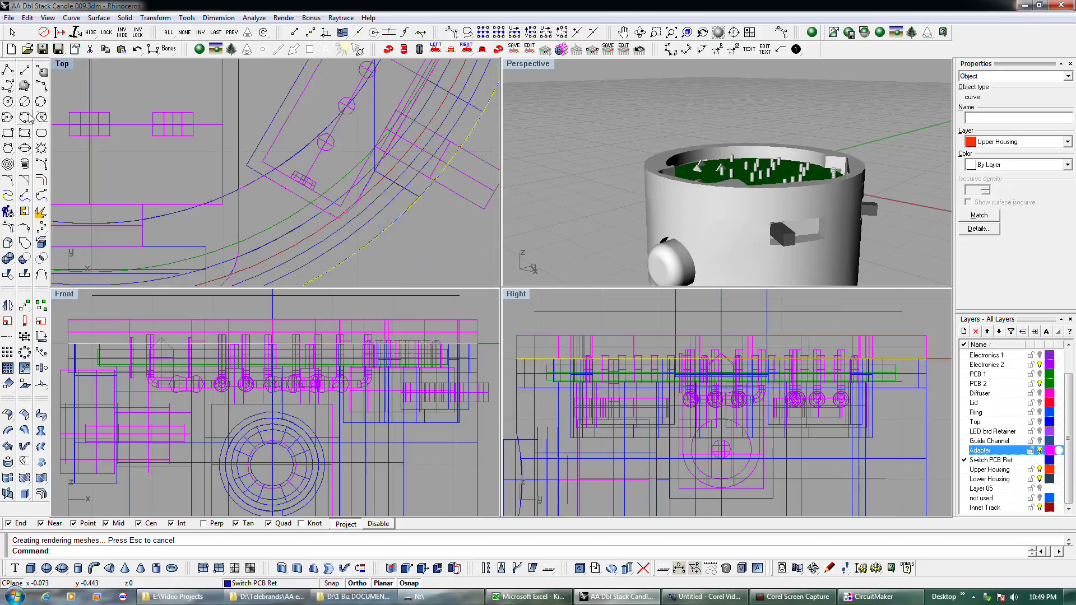
pyautogui.click(41, 180)
pyautogui.click(442, 252)
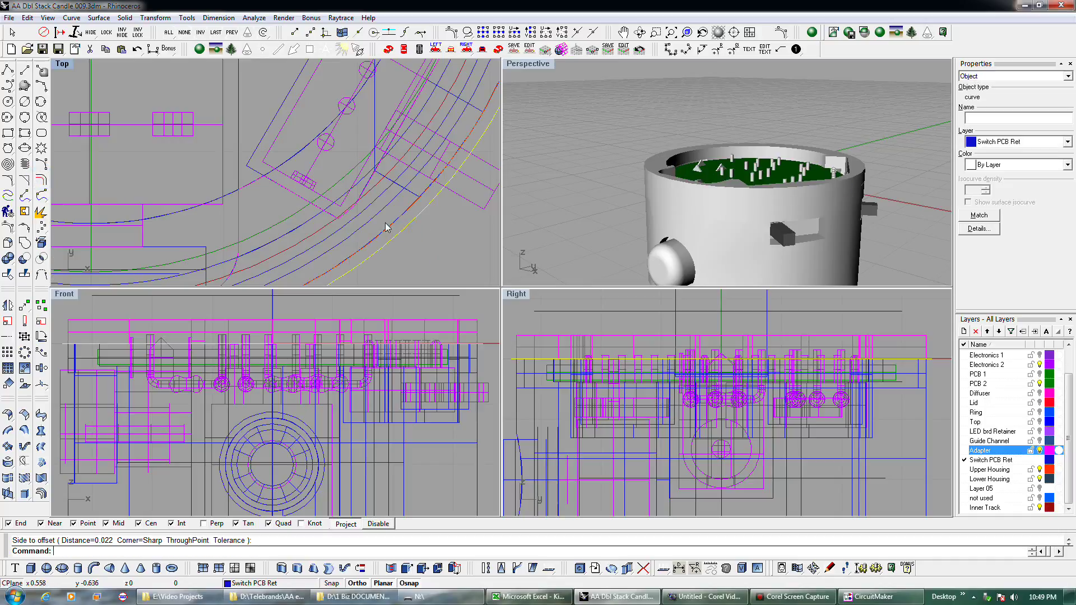
# Step: Extrude the new outer circle together with an inner offset circle into a capped ring, down to the previous ring's underside
pyautogui.keyDown('shift'); pyautogui.click(368, 218); pyautogui.keyUp('shift')
pyautogui.click(328, 568)
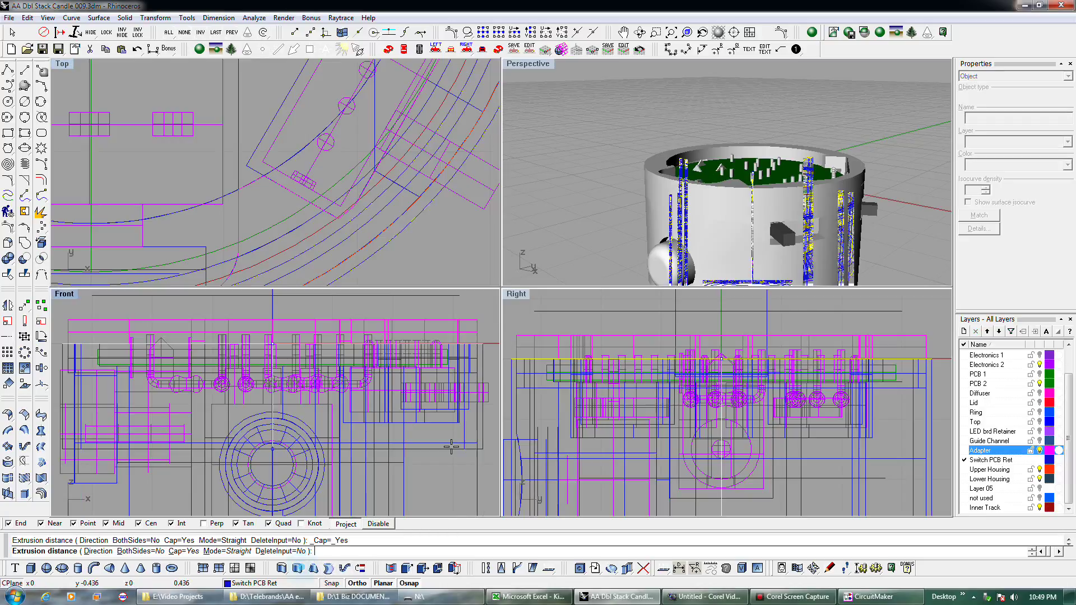
pyautogui.click(483, 373)
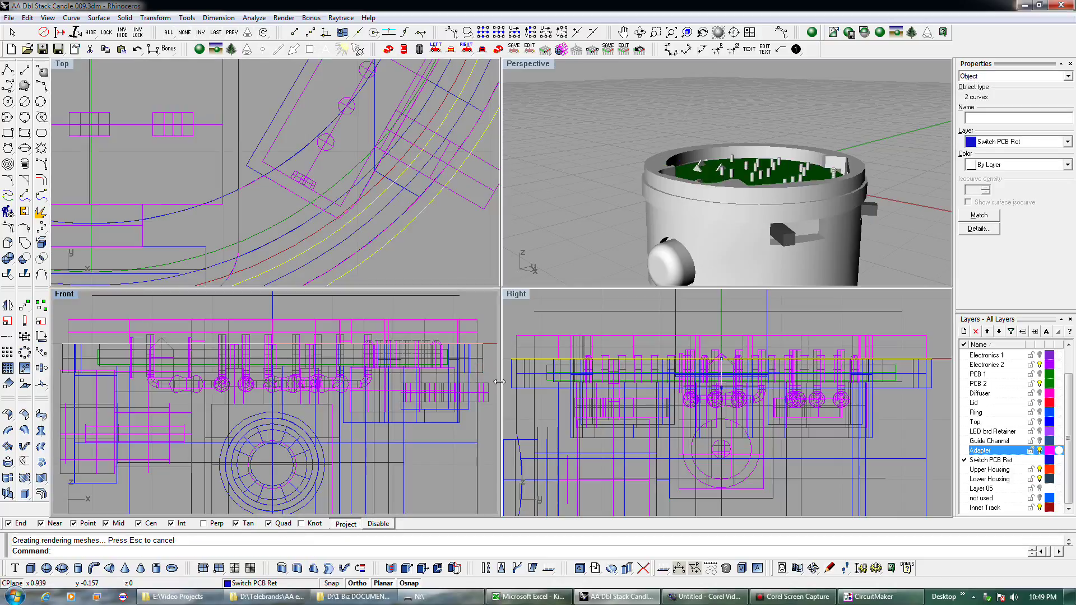
# Step: Select the main Switch PCB Ret housing body and save the model incrementally as AA Dbl Stack Candle 010
pyautogui.click(476, 443)
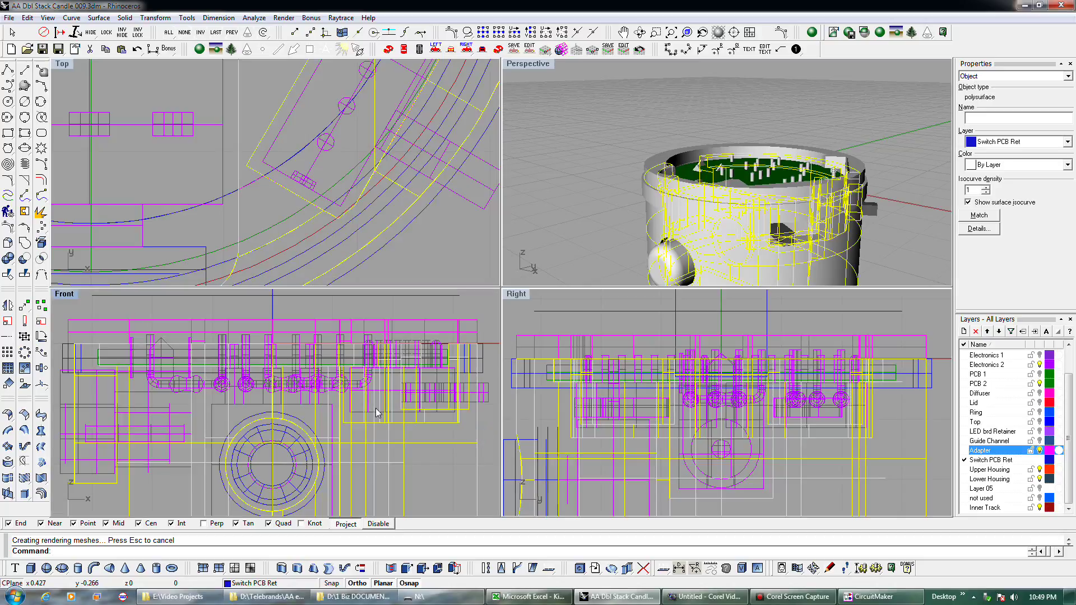
pyautogui.click(43, 48)
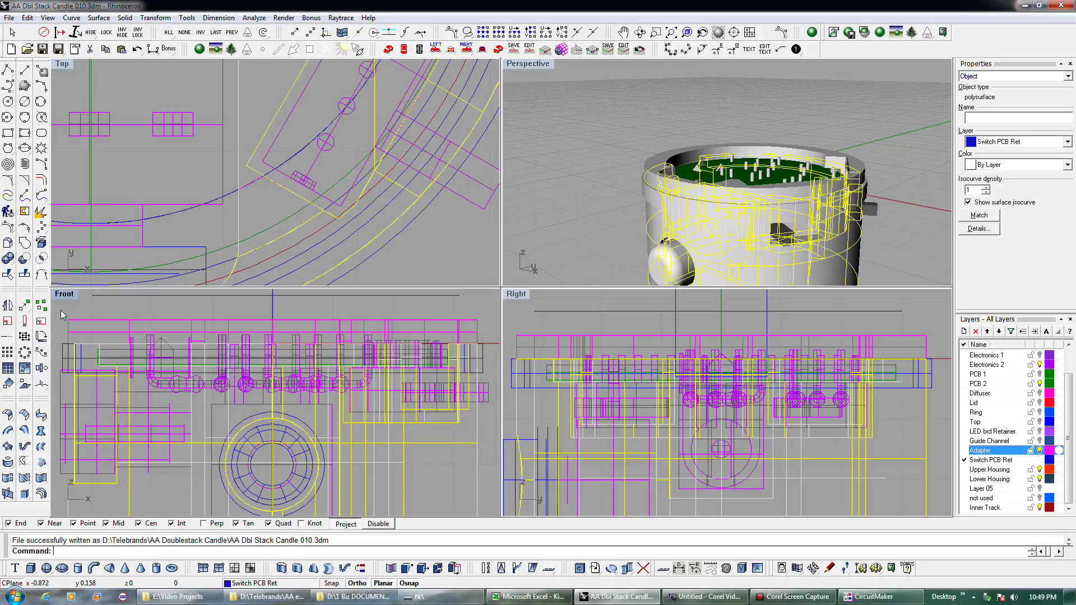
# Step: Try to subtract the new outer ring from the Switch PCB Ret housing body with a Boolean difference
pyautogui.click(24, 257)
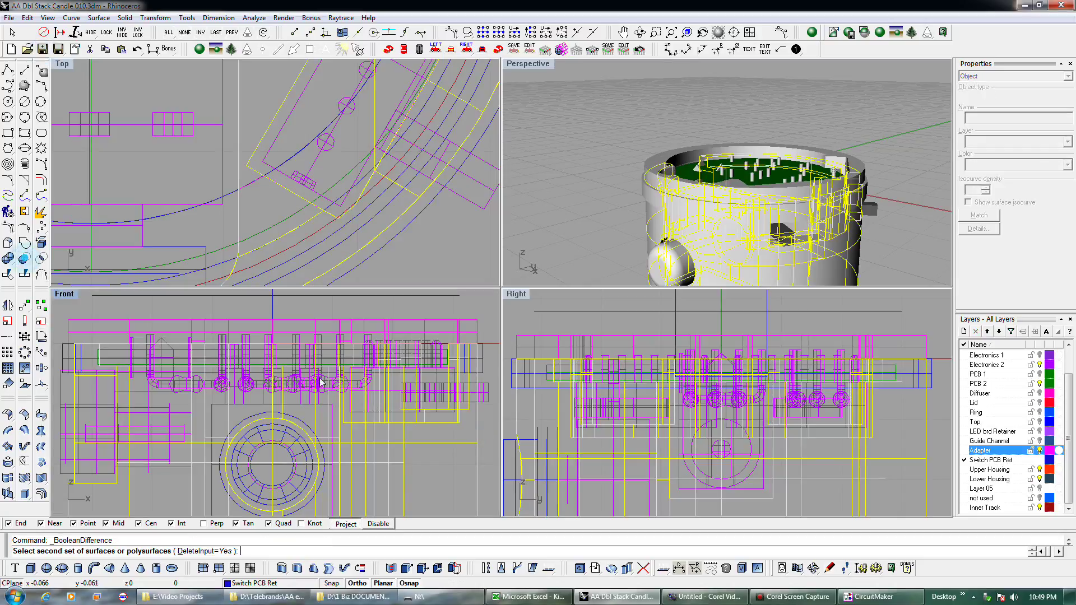
pyautogui.click(481, 361)
pyautogui.rightClick(472, 326)
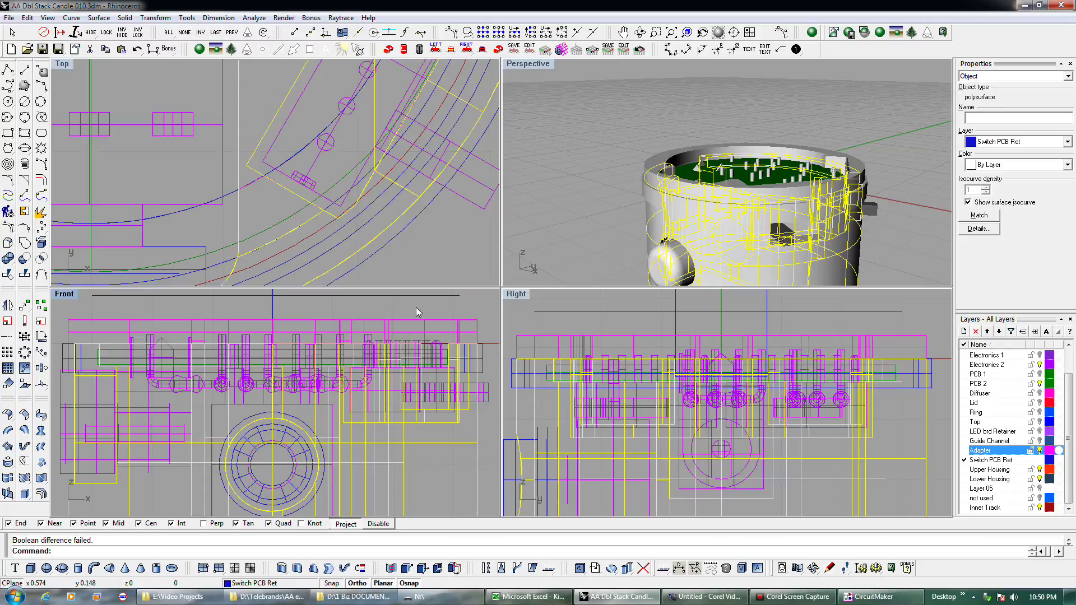
pyautogui.scroll(-5, 411, 230)
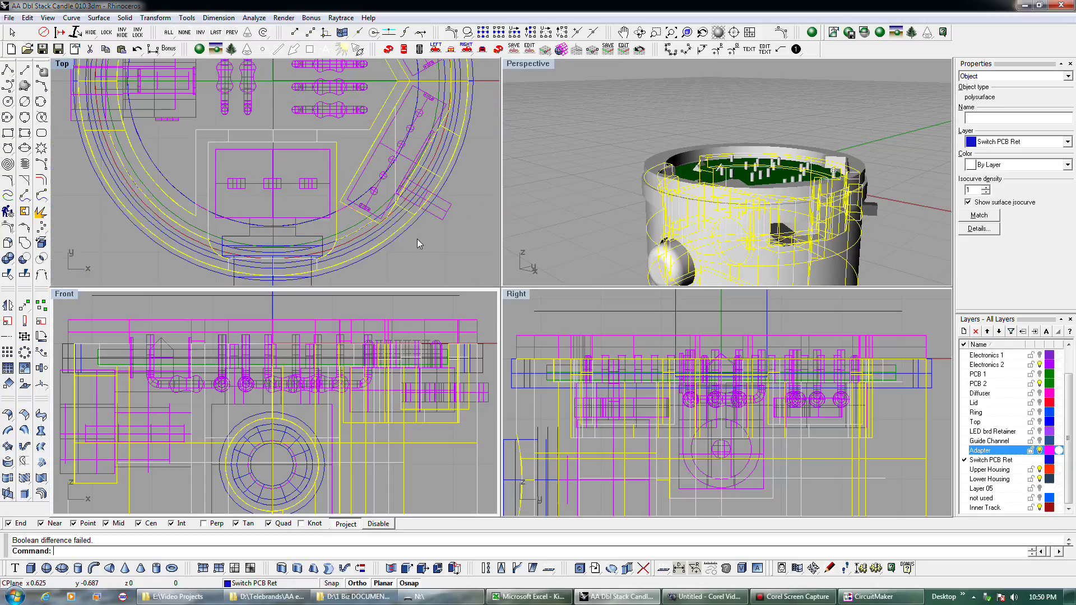
pyautogui.press('Escape')
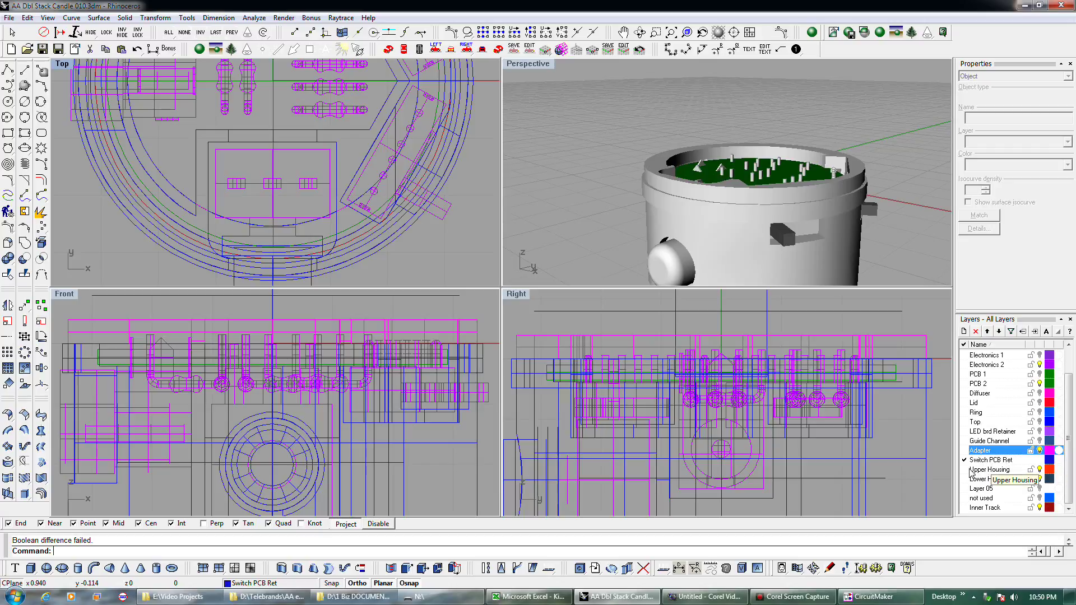
# Step: Hide the Adapter layer and stretch the outer ring vertically with Scale1D, raising its top above the housing rim from its fixed underside
pyautogui.click(1039, 450)
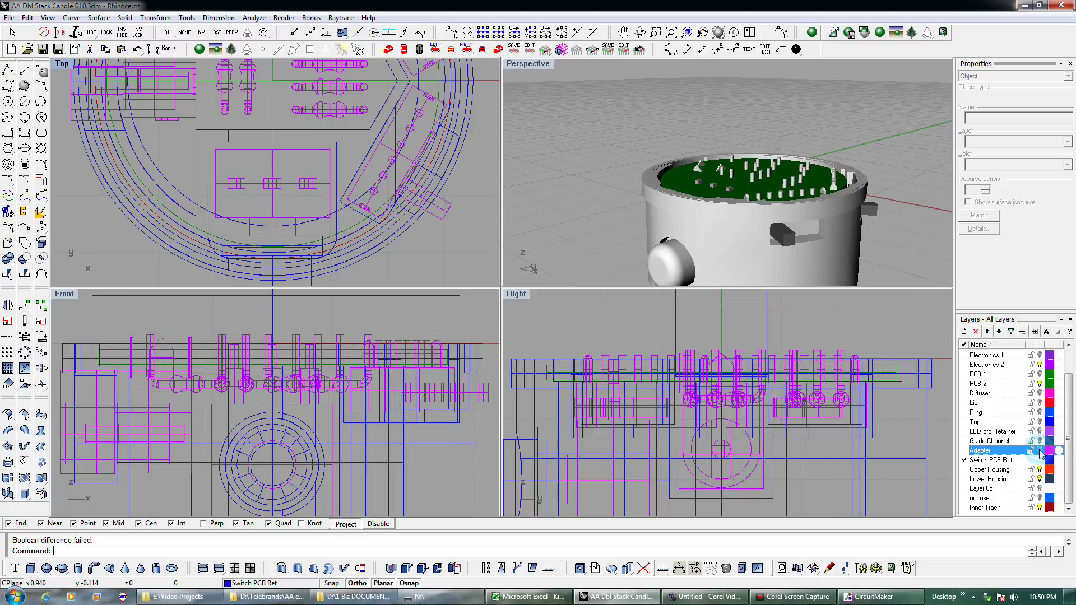
pyautogui.moveTo(748, 221); pyautogui.dragTo(731, 238, button='right')
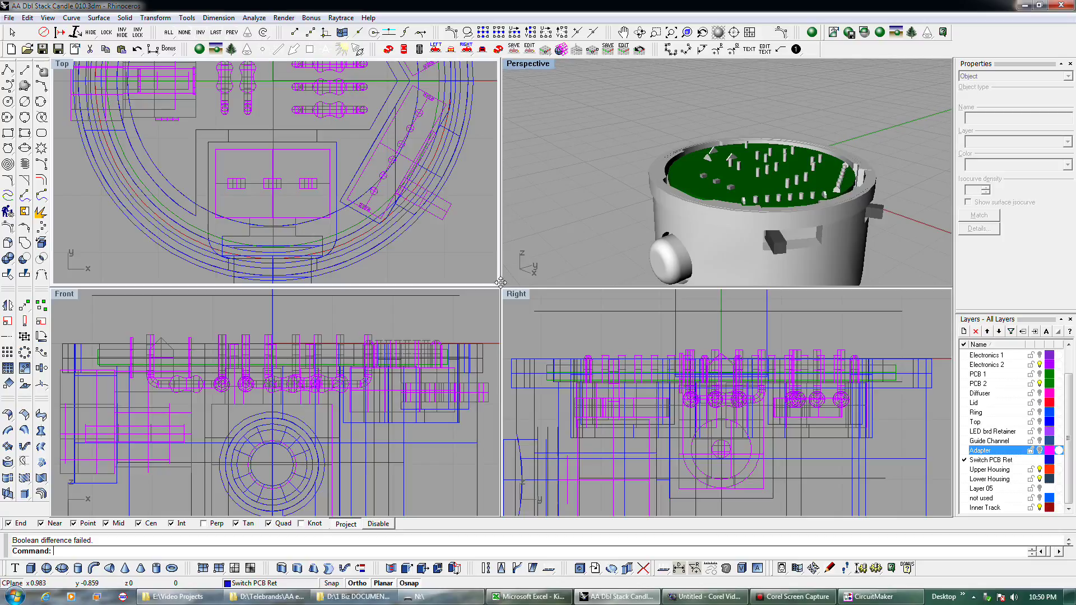
pyautogui.click(482, 356)
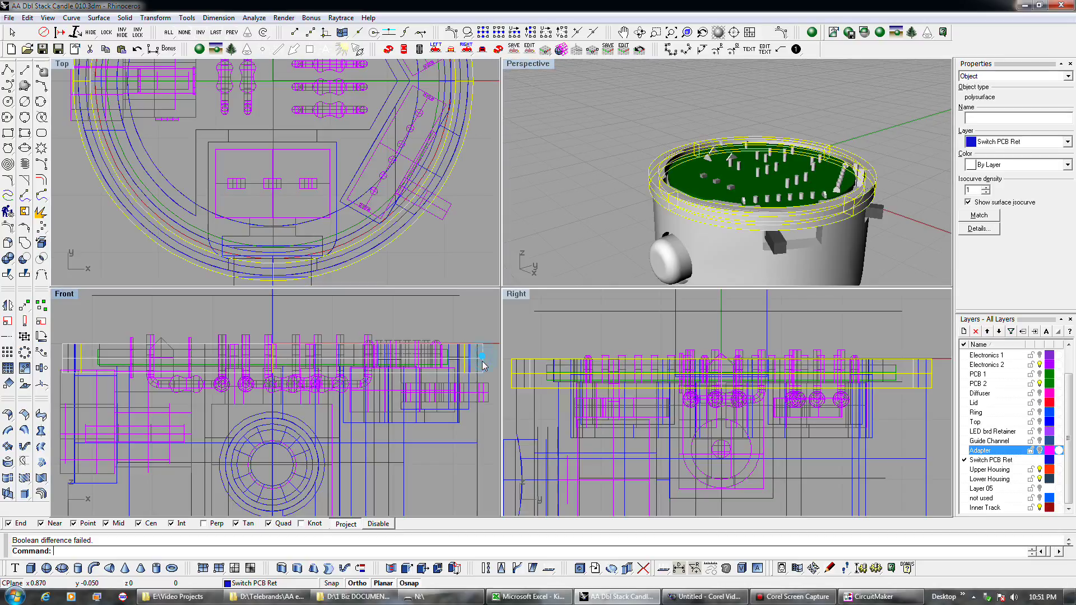
pyautogui.click(25, 321)
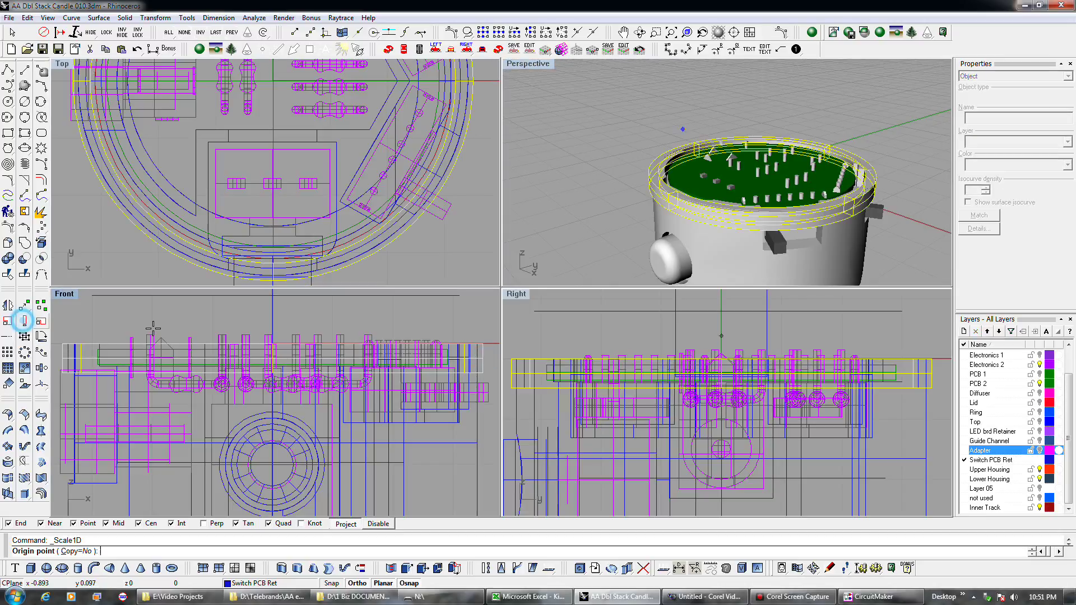
pyautogui.click(485, 374)
pyautogui.click(483, 344)
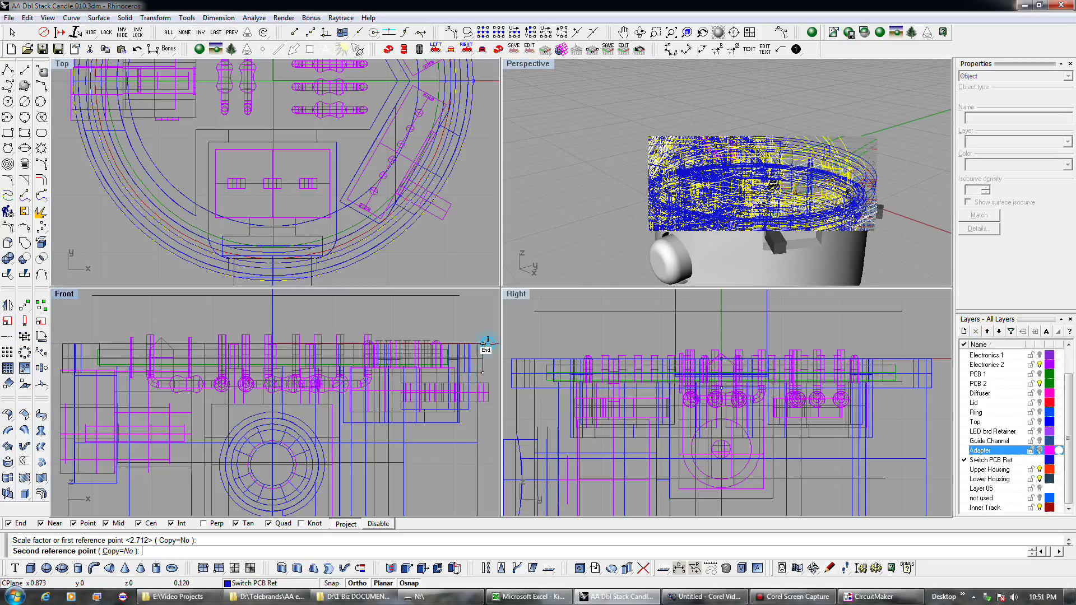
pyautogui.click(487, 329)
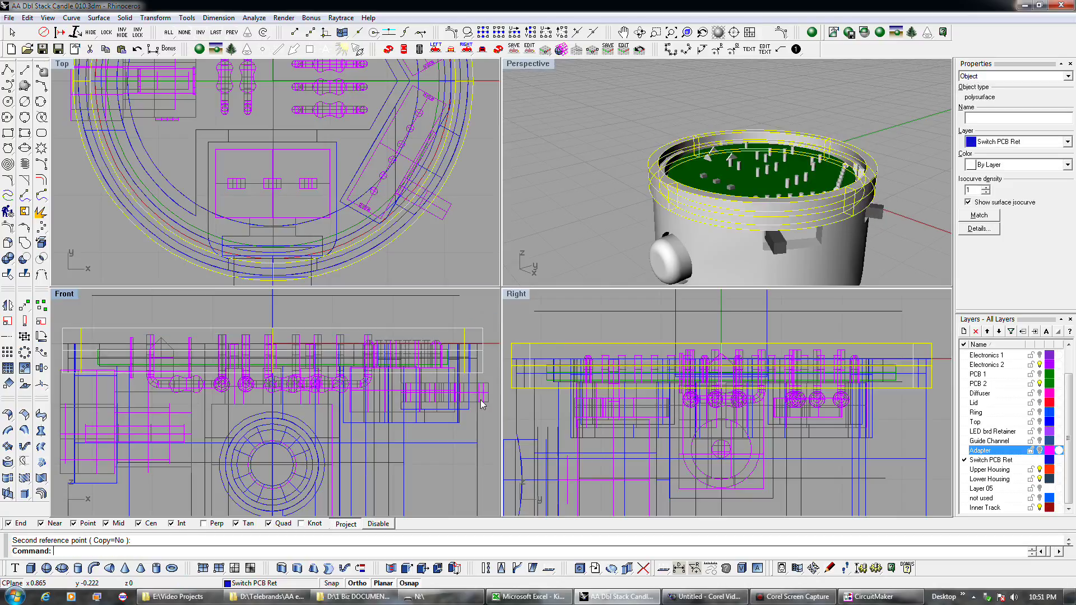
# Step: Try to subtract the stretched outer ring from the Switch PCB Ret housing body with a Boolean difference
pyautogui.click(485, 393)
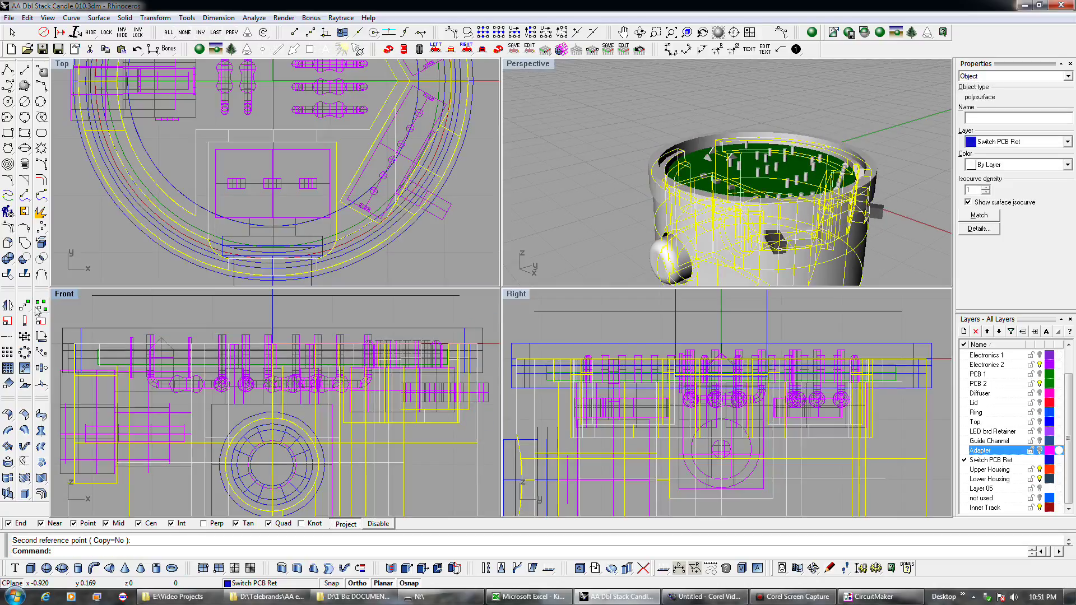
pyautogui.click(25, 258)
pyautogui.click(413, 327)
pyautogui.press('Return')
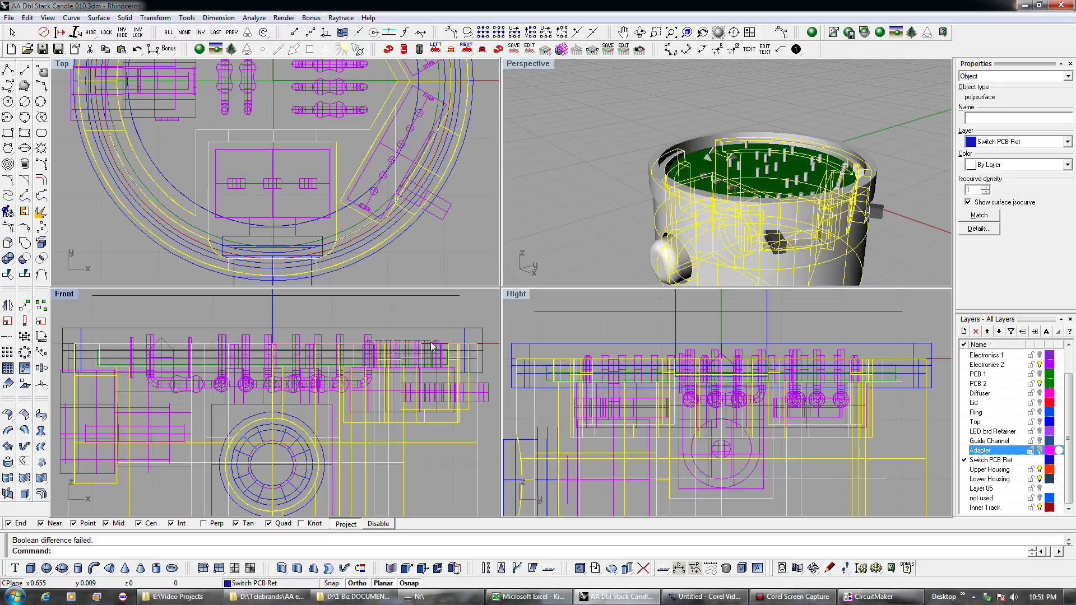
# Step: Delete the stretched outer ring polysurface around the housing rim
pyautogui.moveTo(608, 180); pyautogui.dragTo(705, 198, button='right')
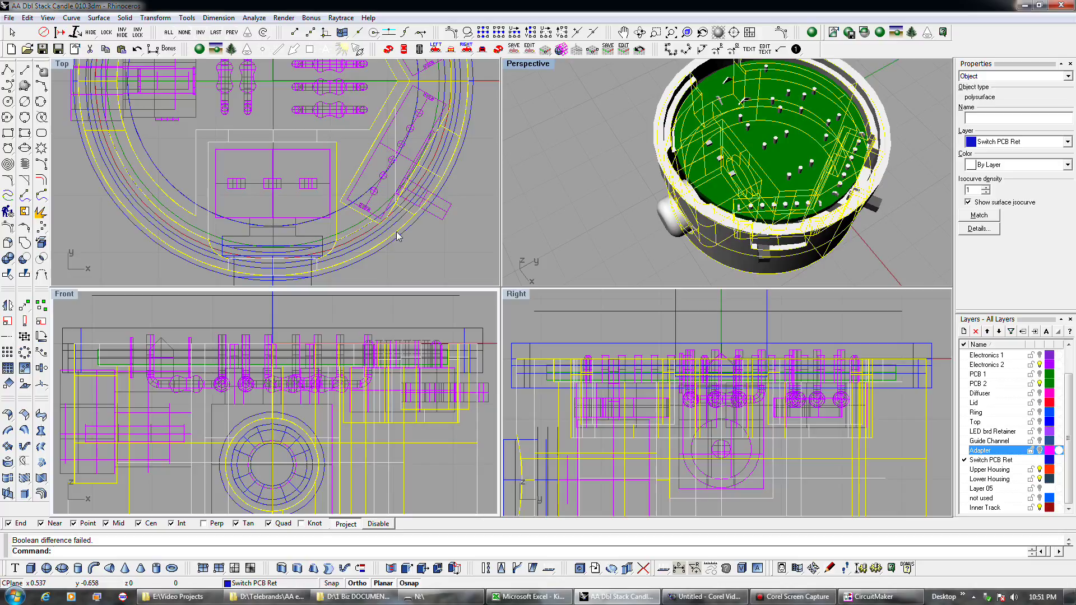
pyautogui.scroll(3, 395, 239)
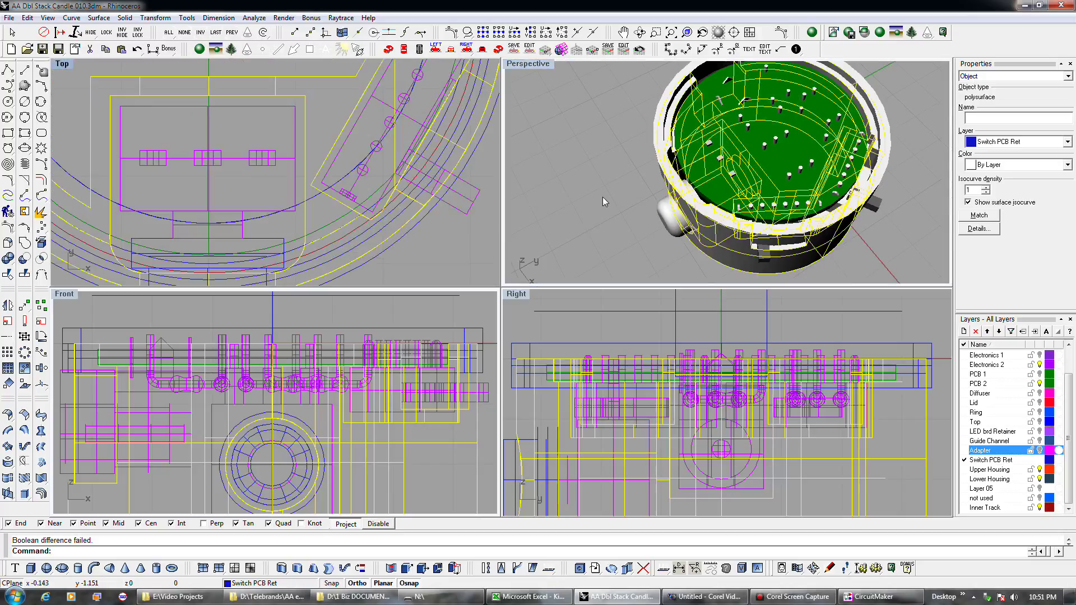
pyautogui.click(415, 234)
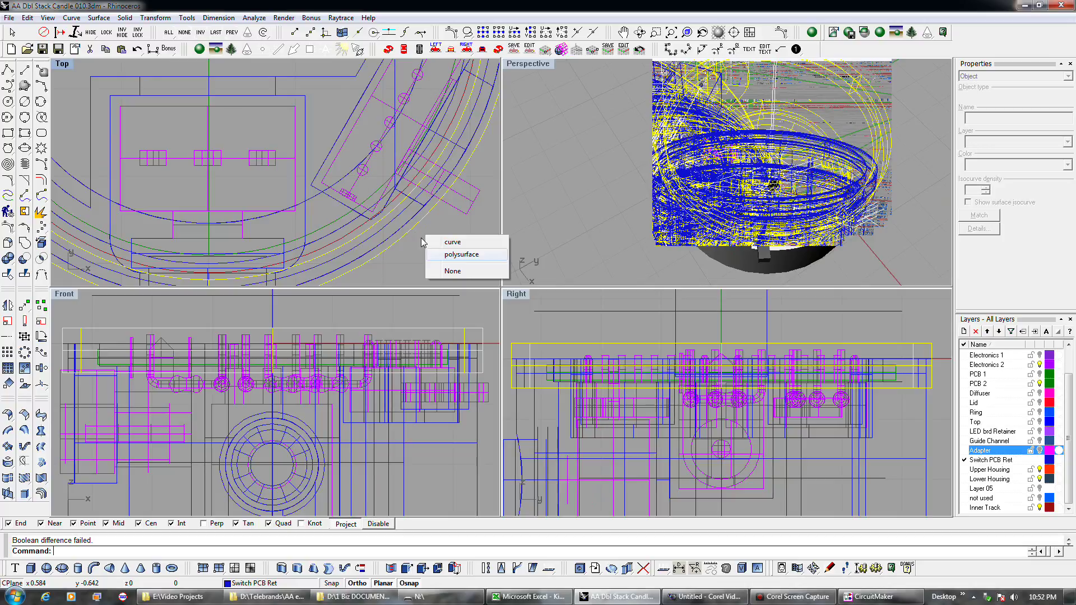
pyautogui.click(430, 254)
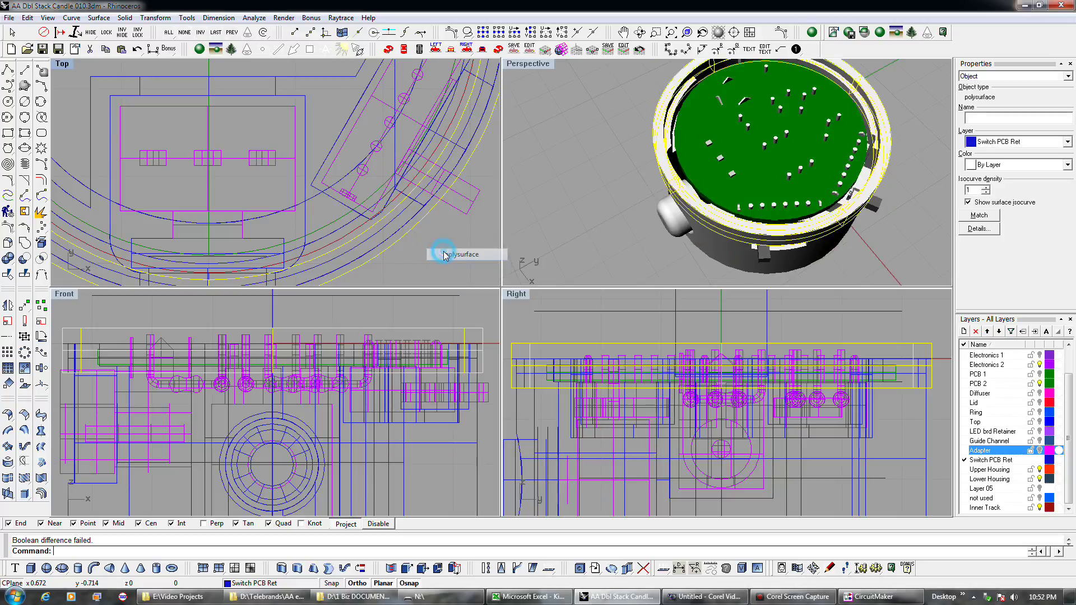
pyautogui.scroll(-1, 425, 241)
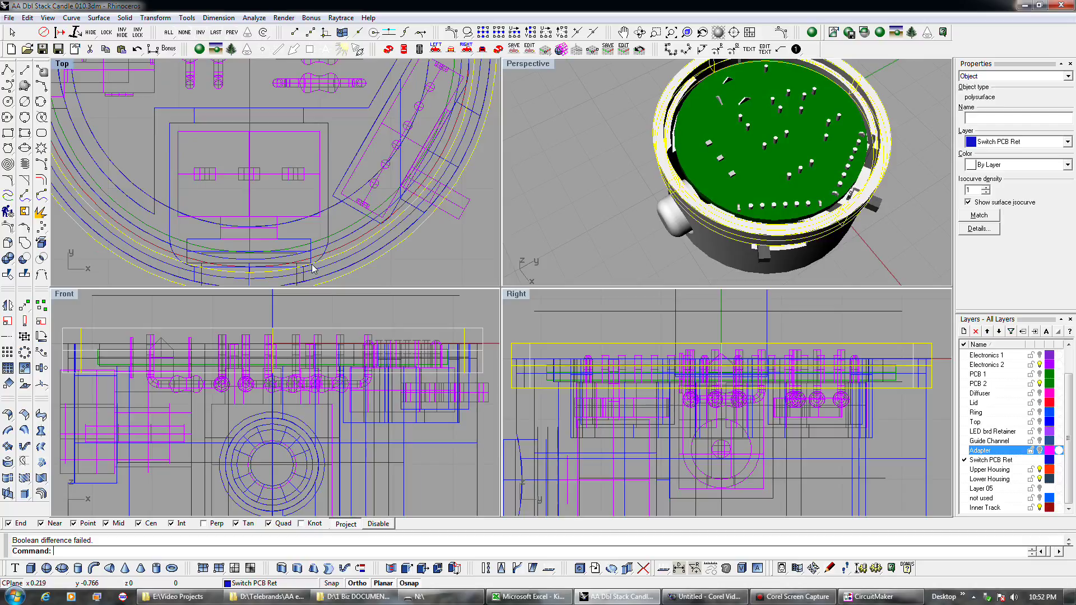
pyautogui.scroll(2, 316, 265)
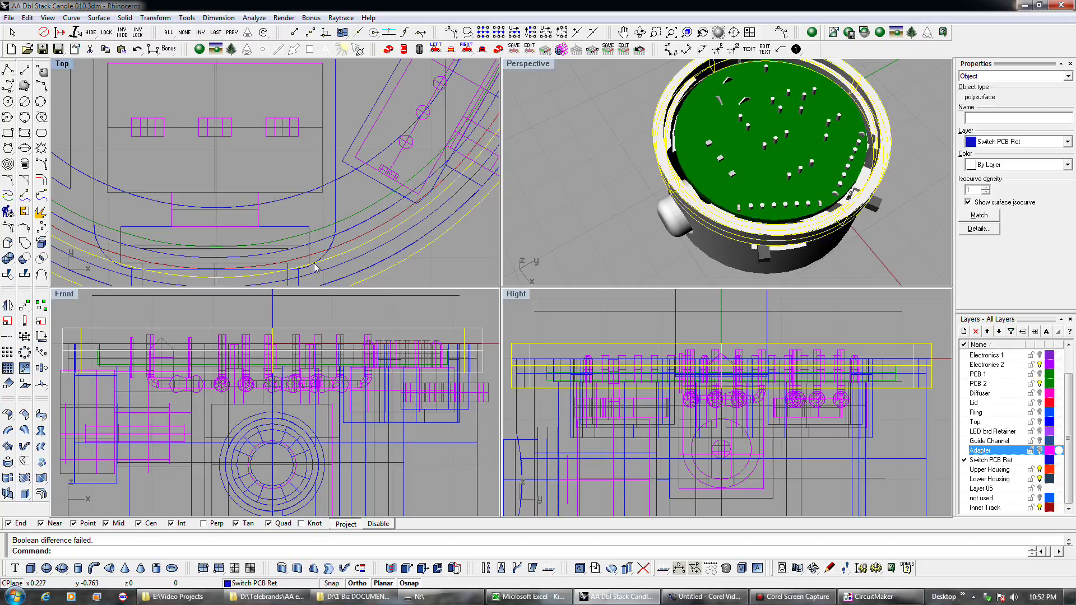
pyautogui.scroll(-1, 316, 267)
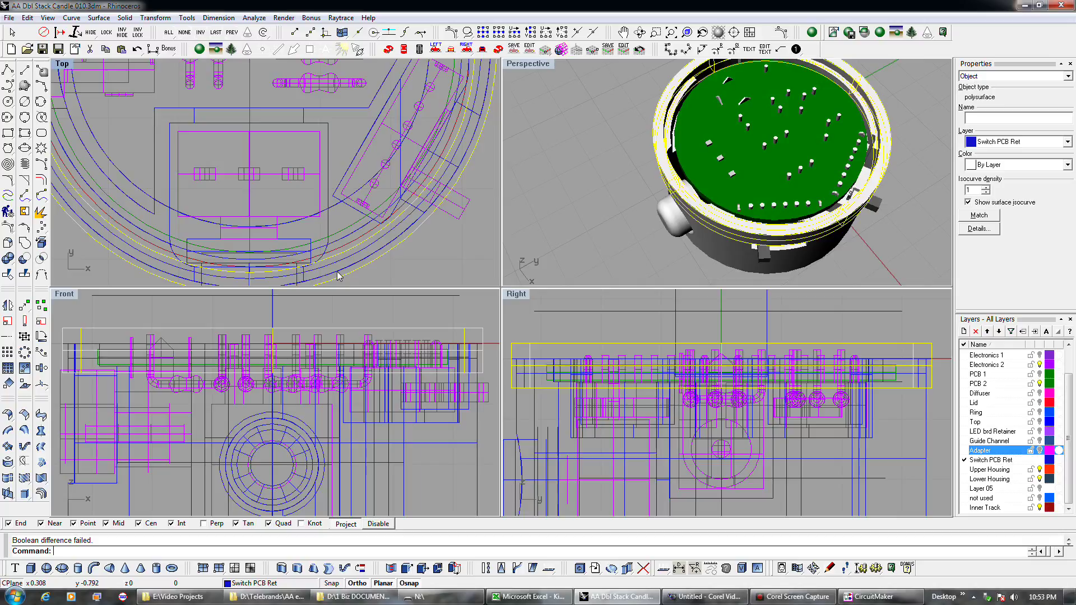
pyautogui.press('Escape')
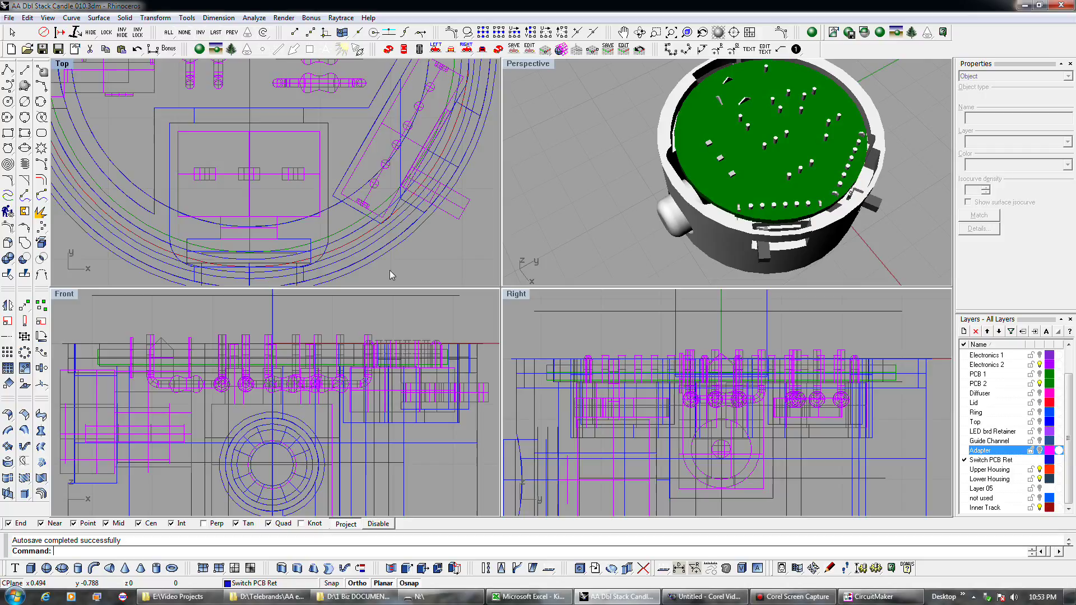
# Step: Delete the leftover offset circle curves around the housing rim
pyautogui.click(358, 247)
pyautogui.press('Delete')
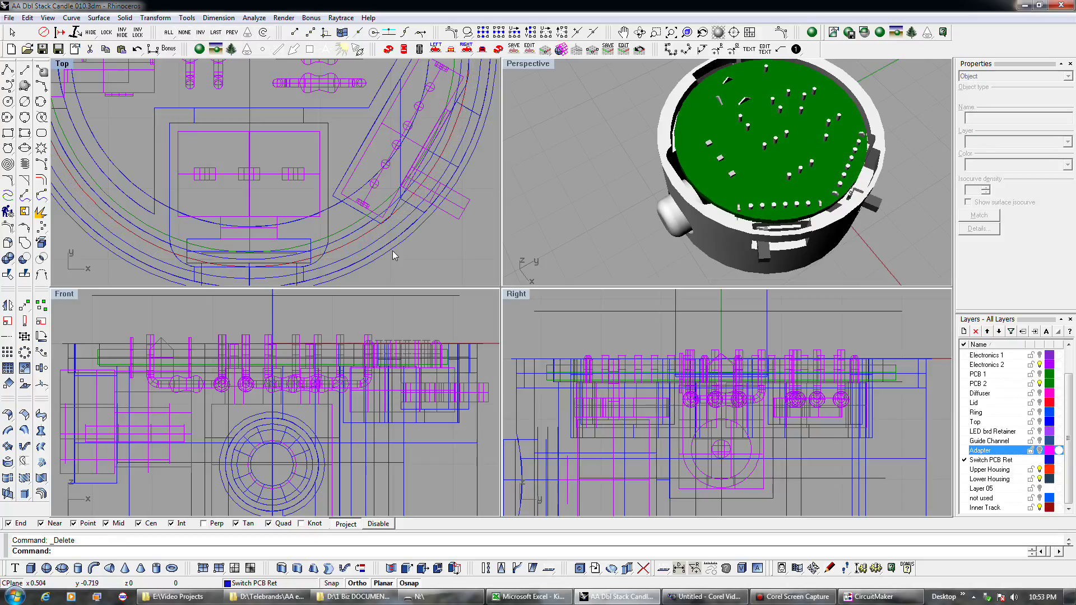
pyautogui.click(392, 253)
pyautogui.press('Escape')
pyautogui.click(393, 232)
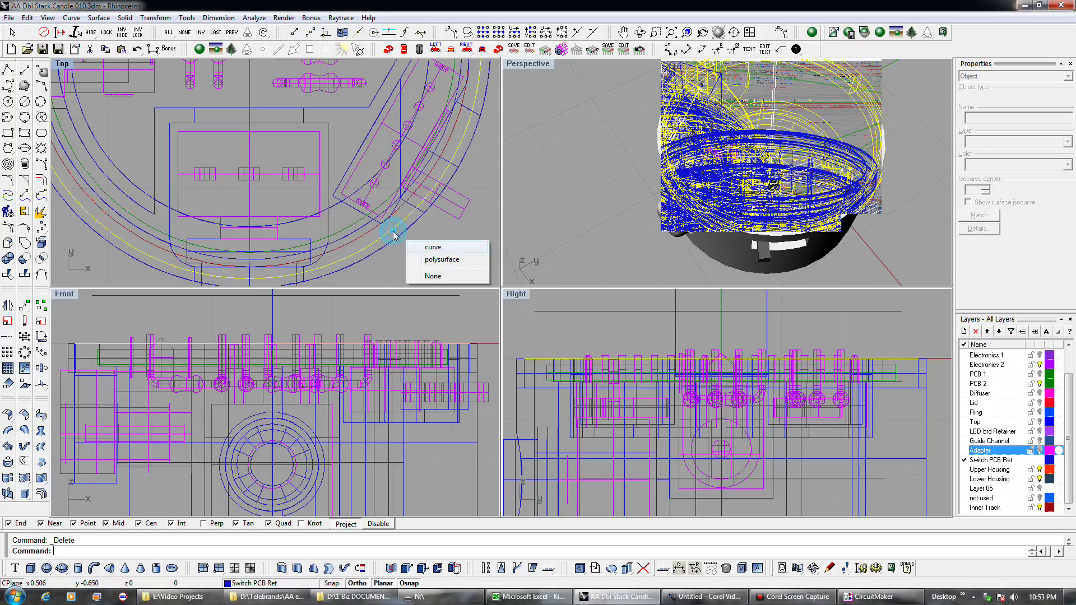
pyautogui.click(424, 248)
pyautogui.press('Escape')
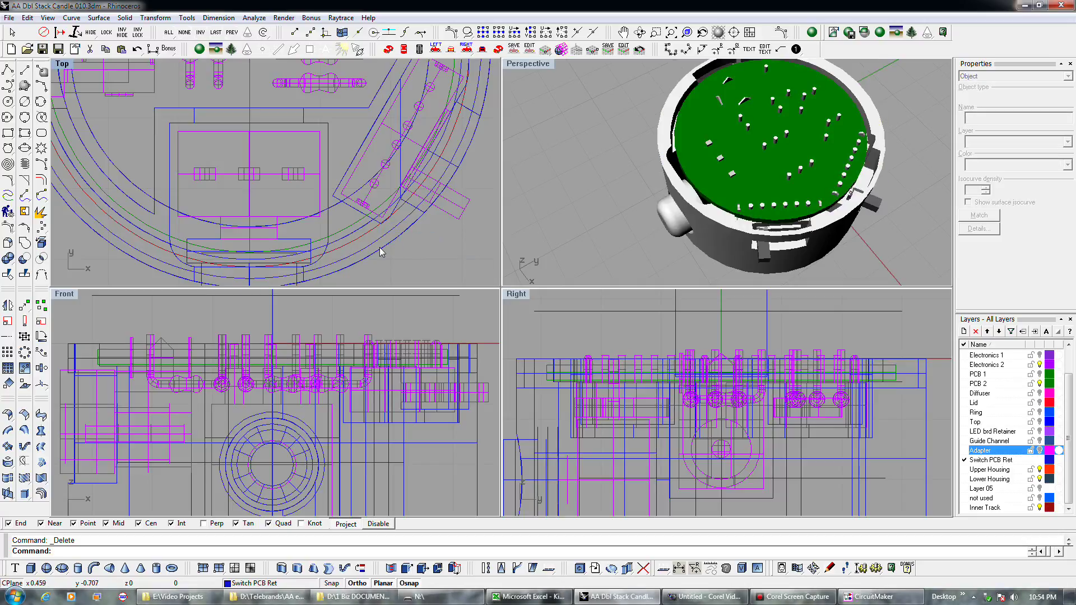
# Step: Delete the remaining Switch PCB Ret ring polysurface around the housing's upper edge
pyautogui.click(380, 246)
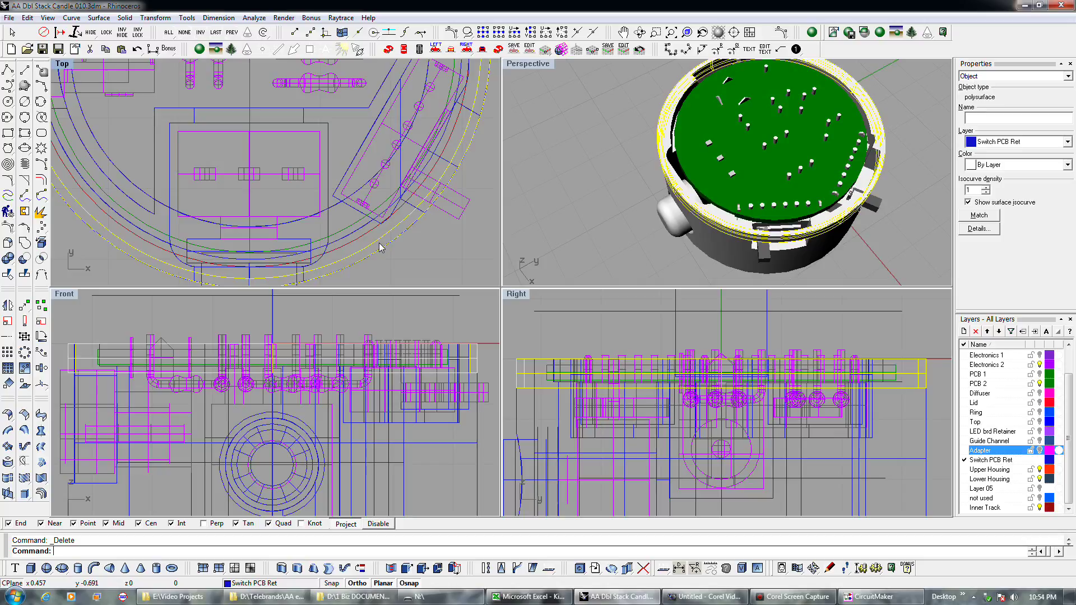
pyautogui.scroll(-4, 380, 248)
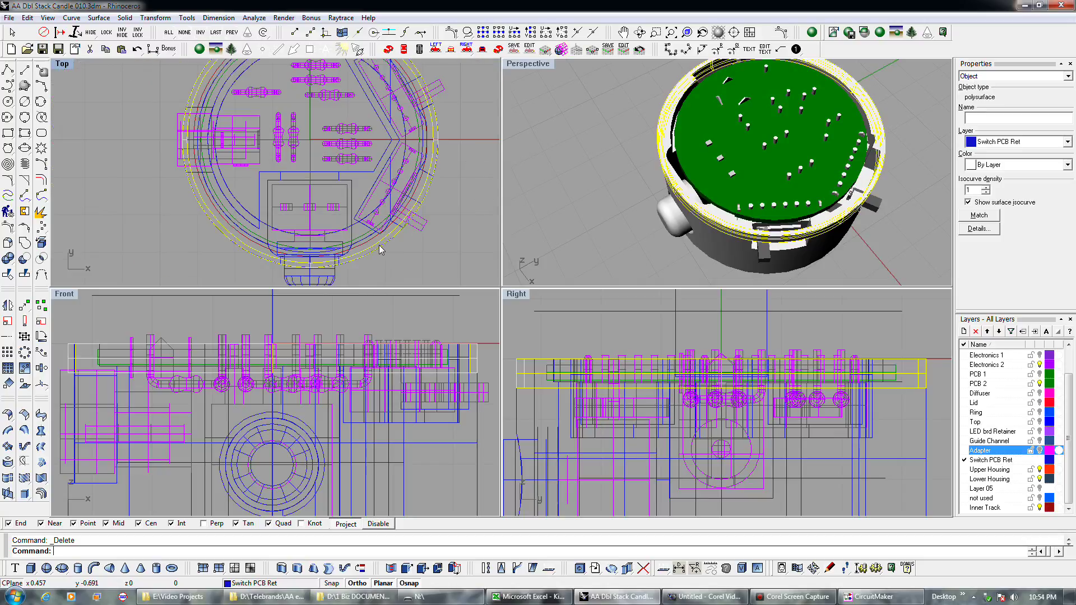
pyautogui.scroll(3, 679, 204)
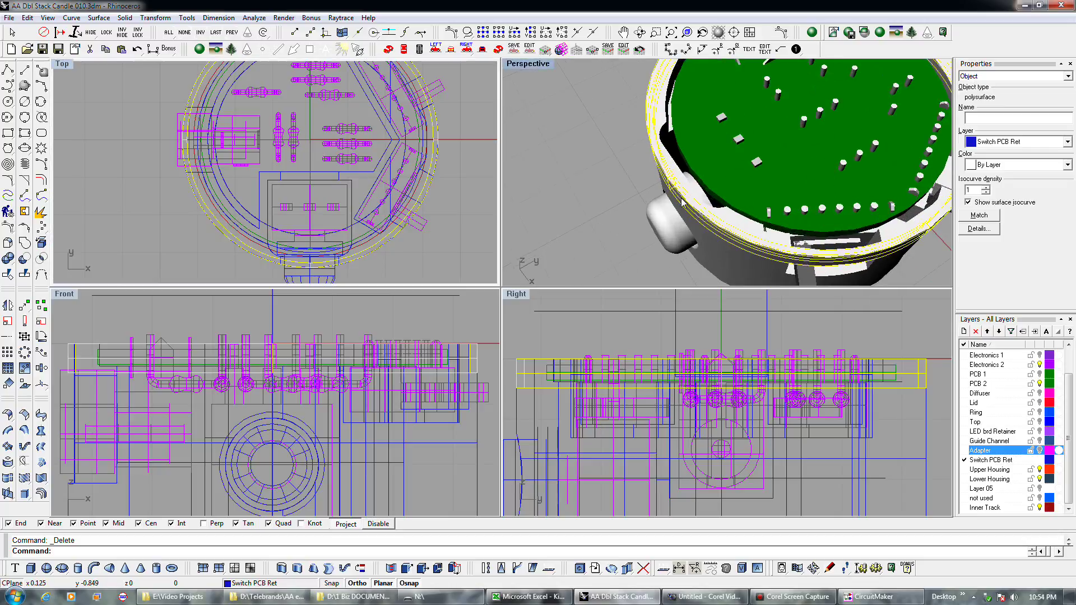
pyautogui.scroll(-3, 681, 200)
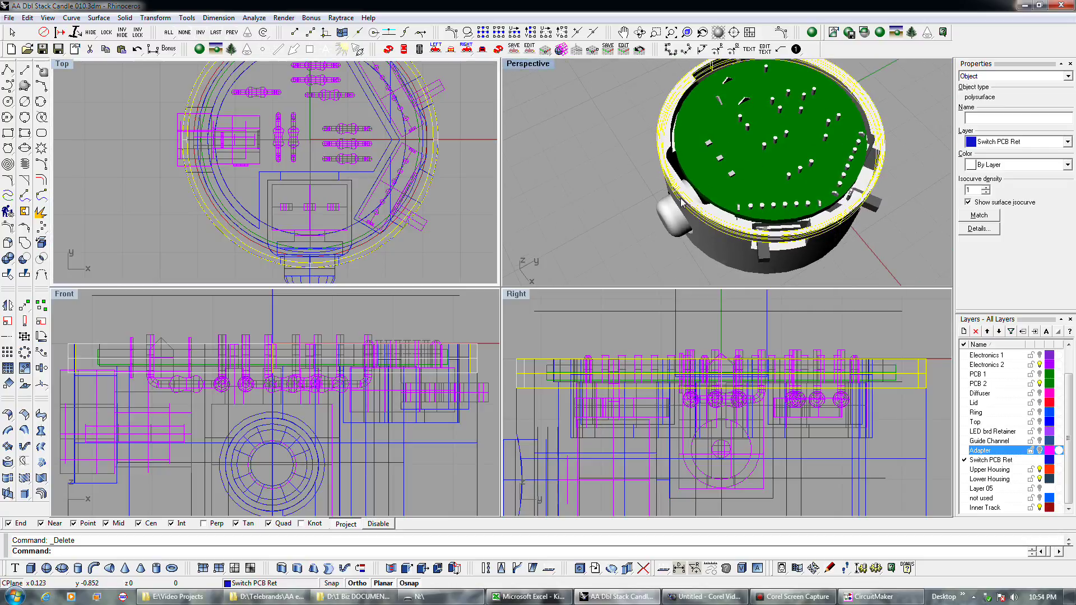
pyautogui.click(443, 327)
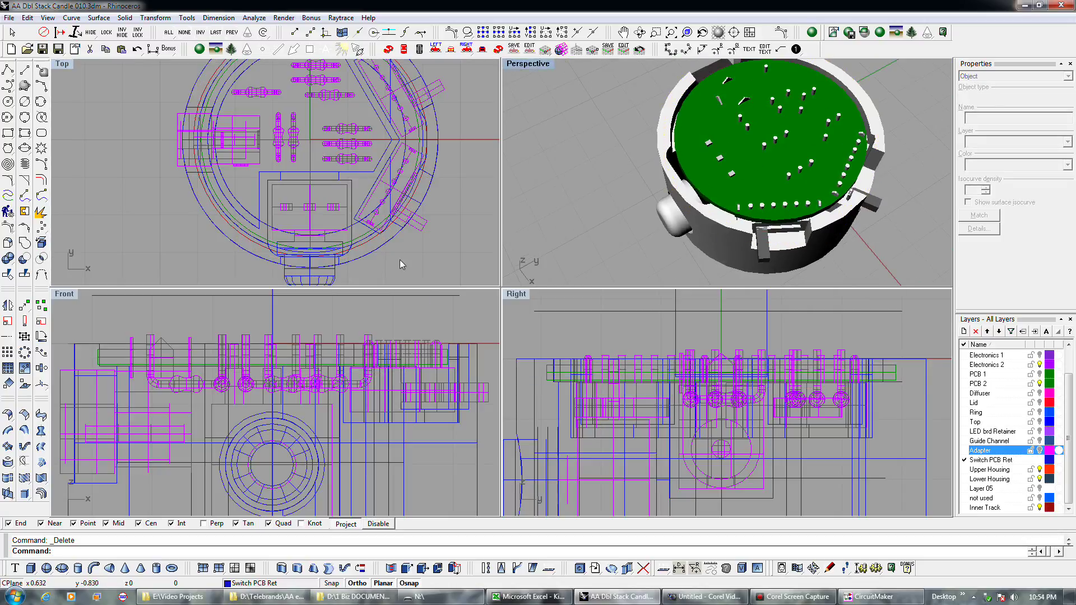
# Step: Offset the outer Upper Housing circle curve inward by 0.044
pyautogui.scroll(3, 385, 249)
pyautogui.click(385, 249)
pyautogui.click(421, 259)
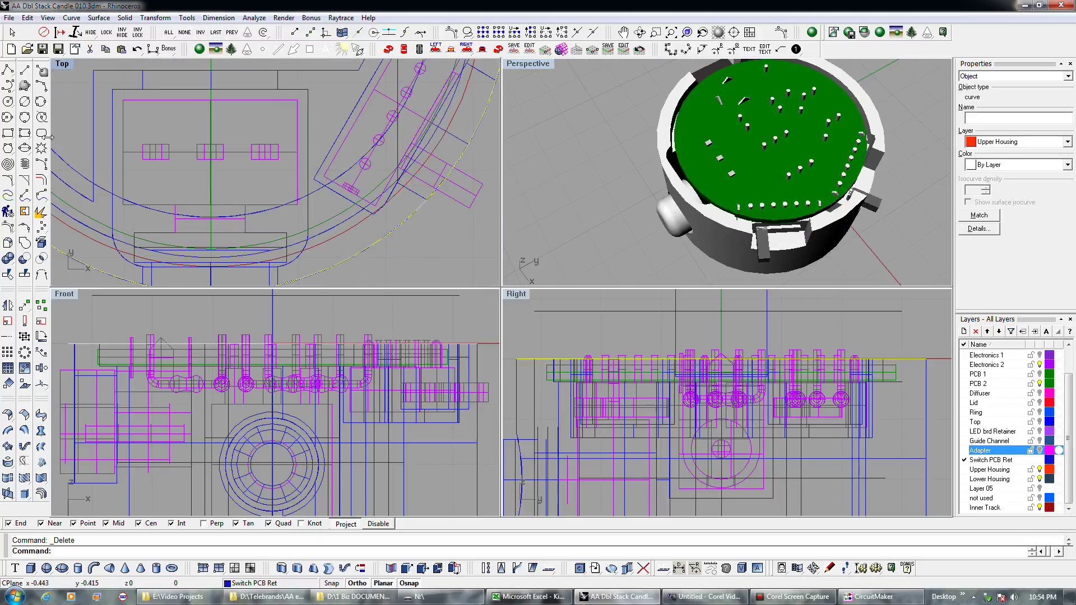
pyautogui.click(41, 179)
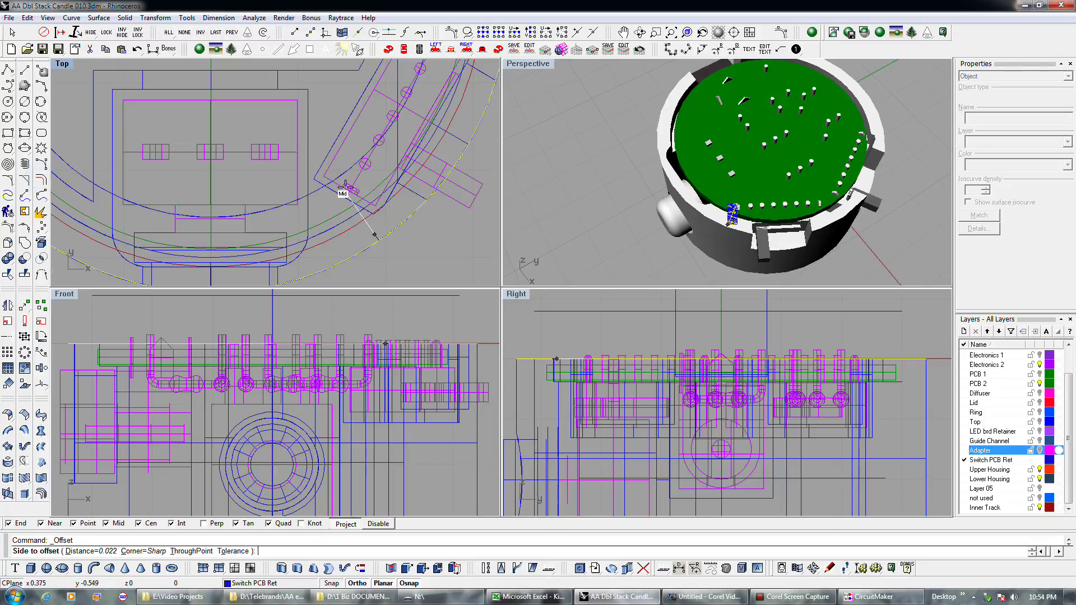
pyautogui.write('.06')
pyautogui.press('Return')
pyautogui.write('.05')
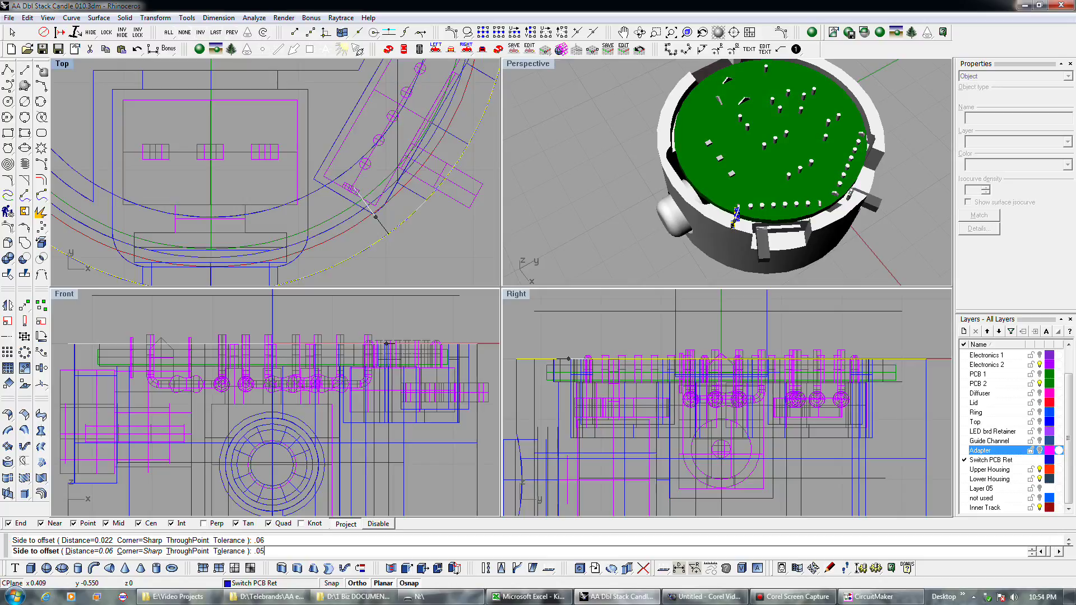
pyautogui.press('Return')
pyautogui.write('.0')
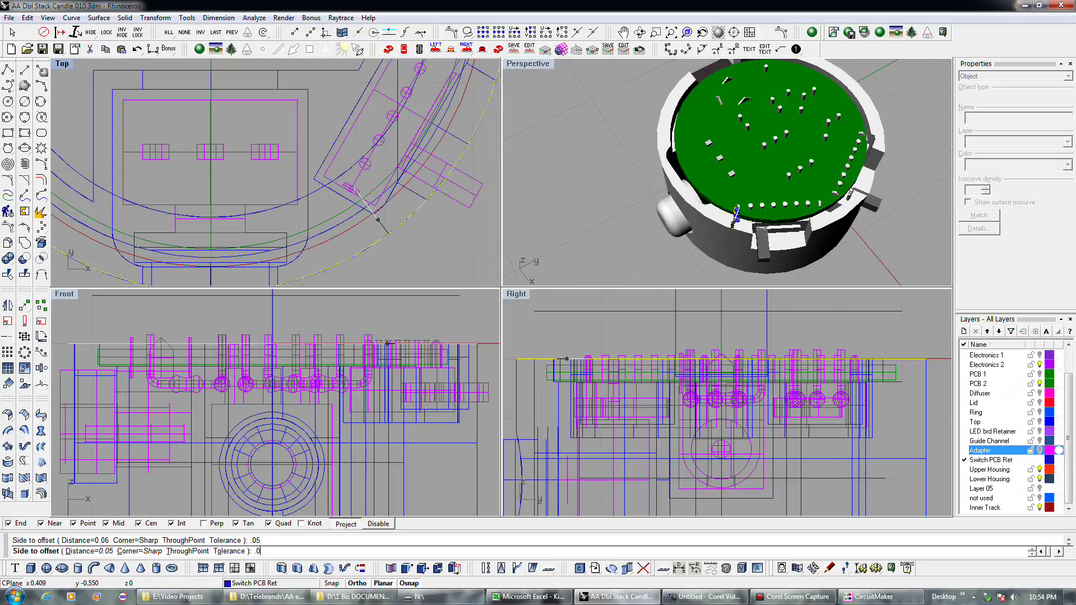
pyautogui.write('44')
pyautogui.press('Return')
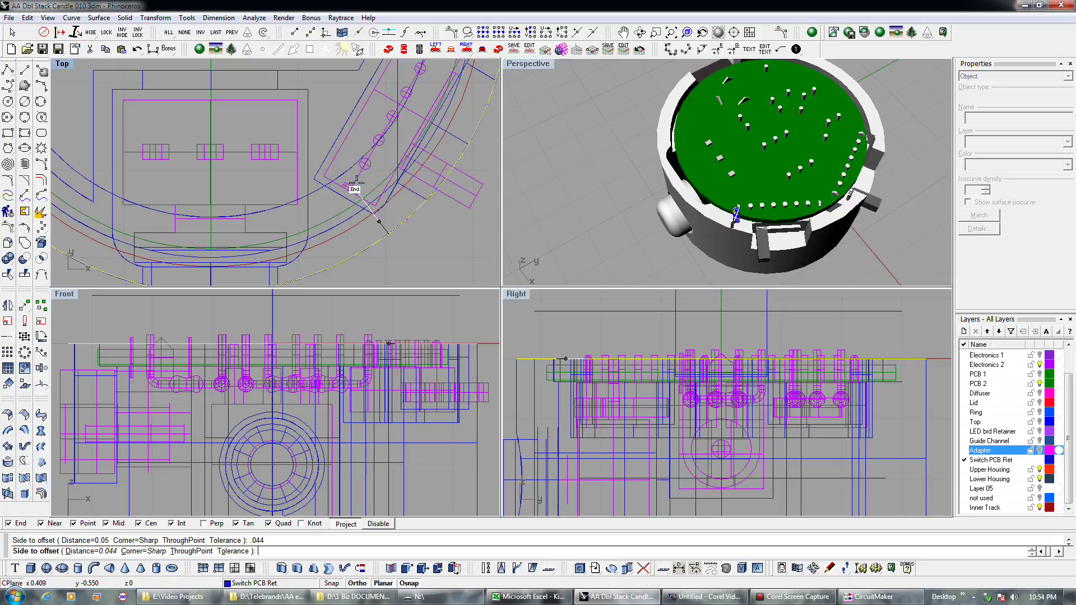
pyautogui.click(356, 183)
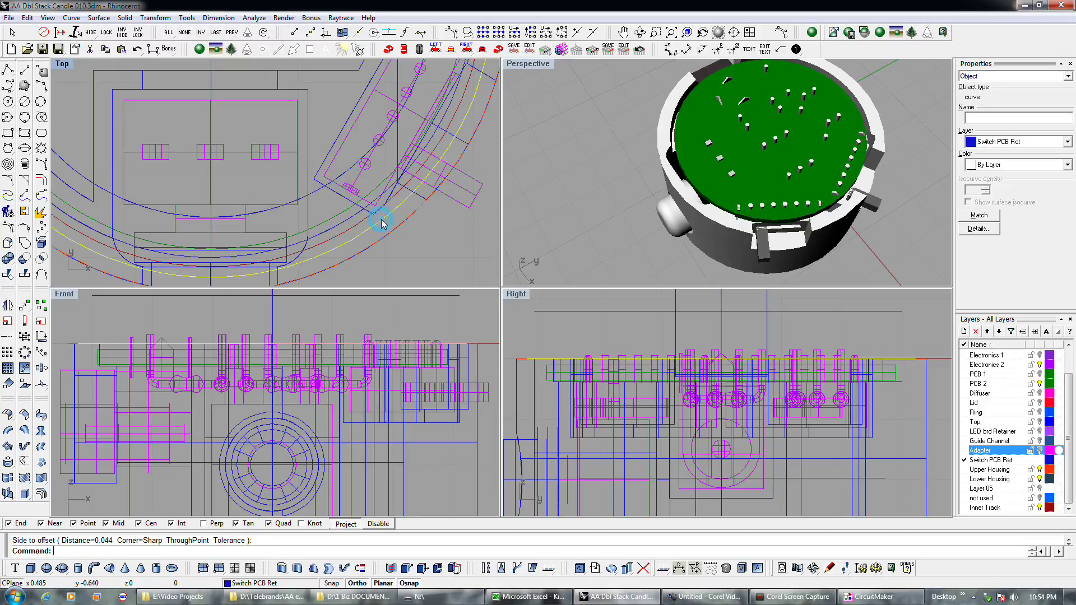
# Step: Turn on the Adapter layer and assign the outer rim circle and its inward offset circle to it
pyautogui.keyDown('shift'); pyautogui.click(396, 234); pyautogui.keyUp('shift')
pyautogui.click(430, 243)
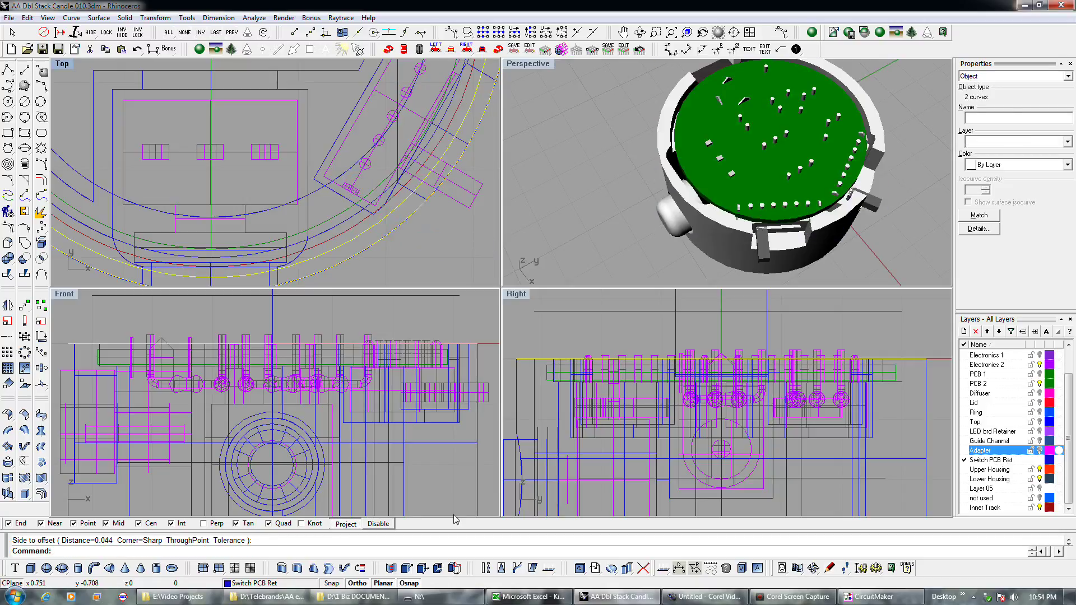
pyautogui.click(1038, 451)
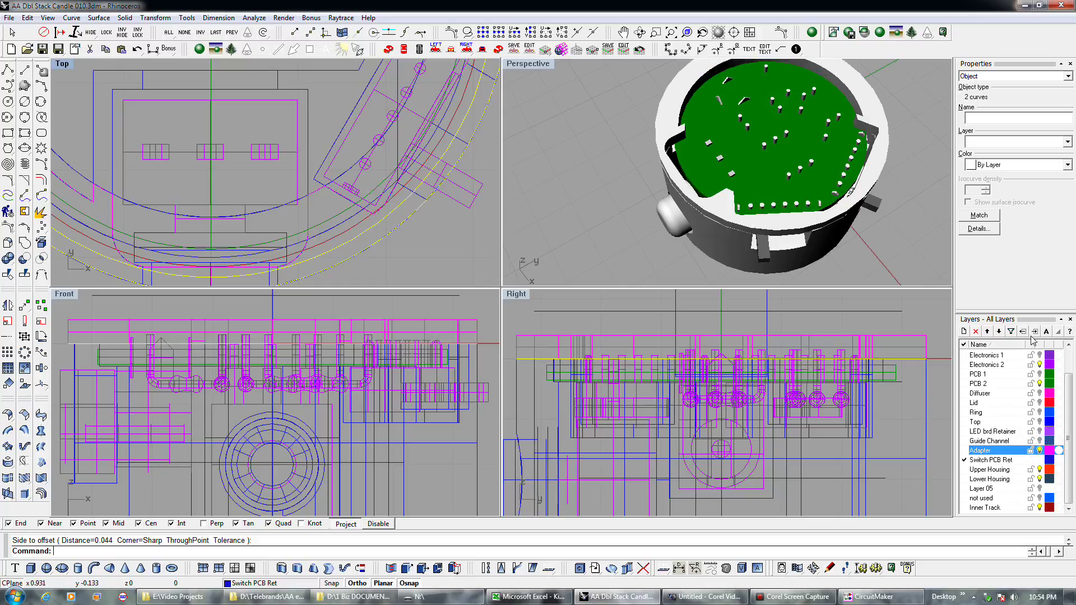
pyautogui.press('Escape')
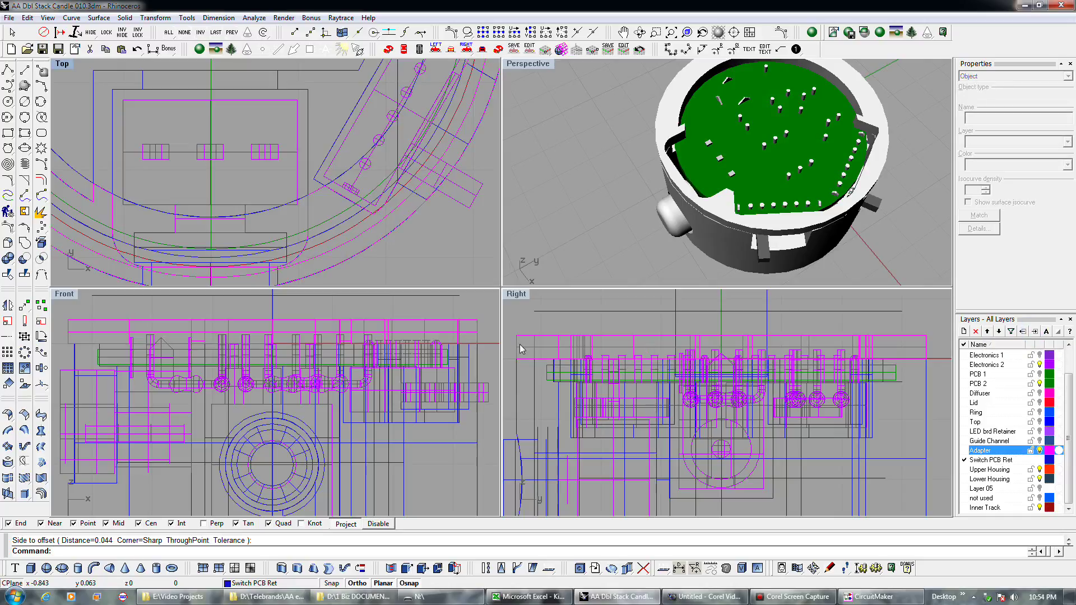
pyautogui.click(298, 569)
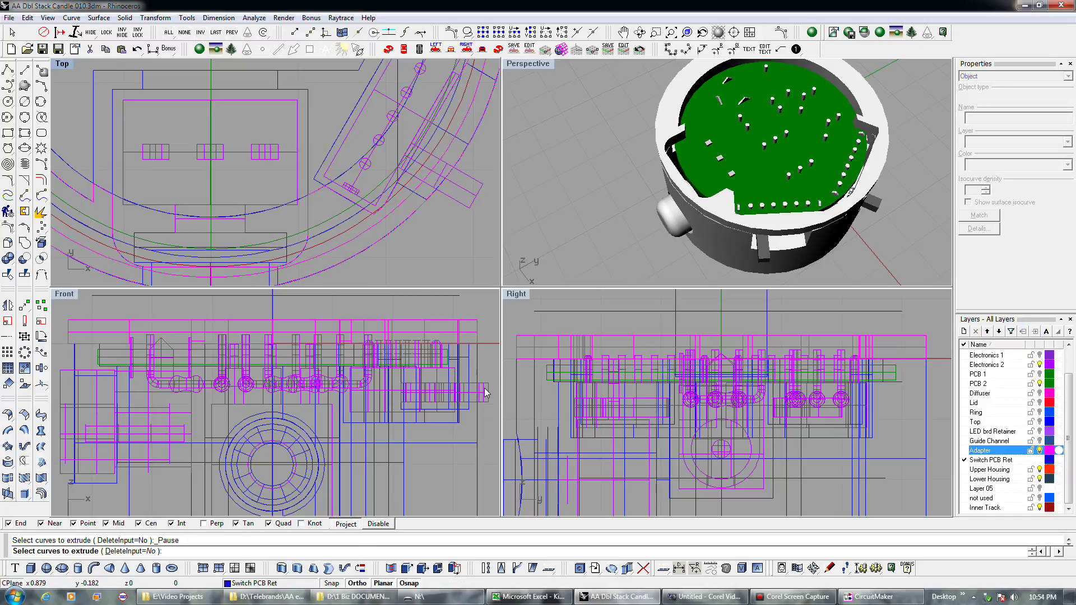
pyautogui.click(393, 251)
pyautogui.click(417, 258)
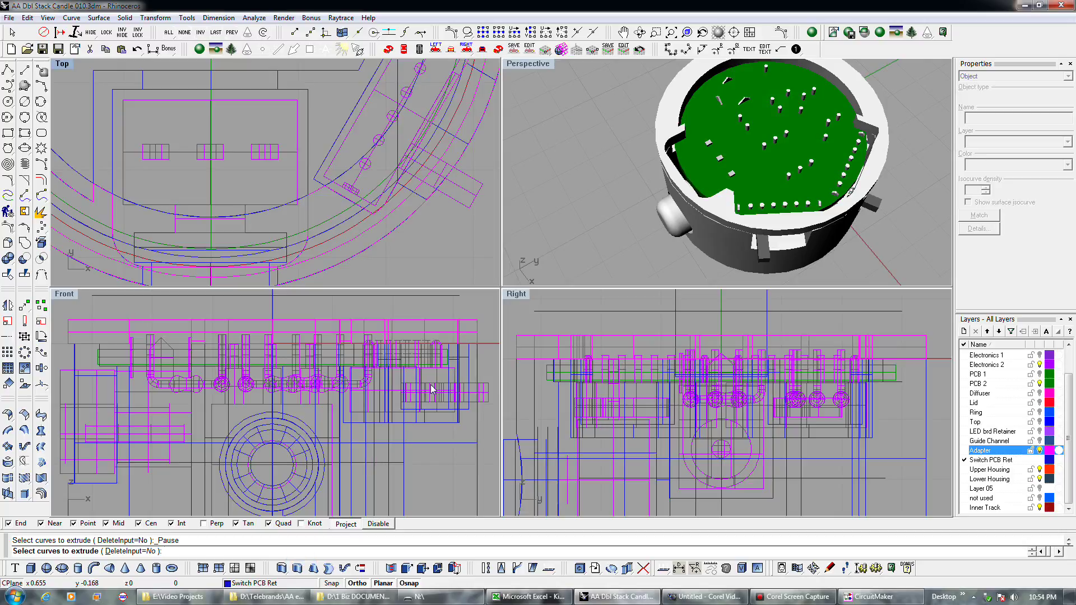
pyautogui.click(413, 229)
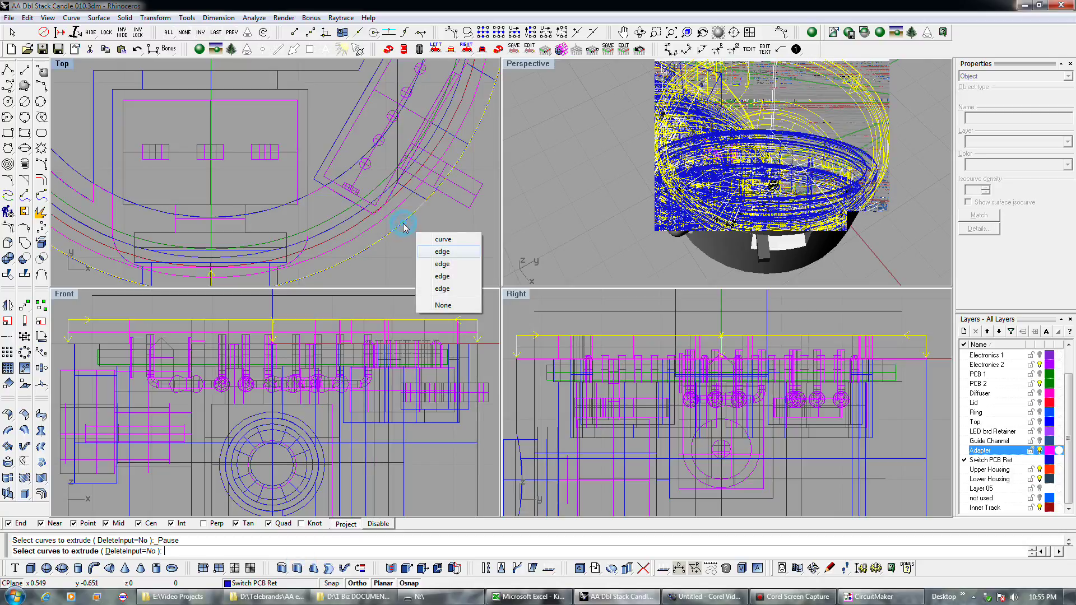
pyautogui.click(443, 240)
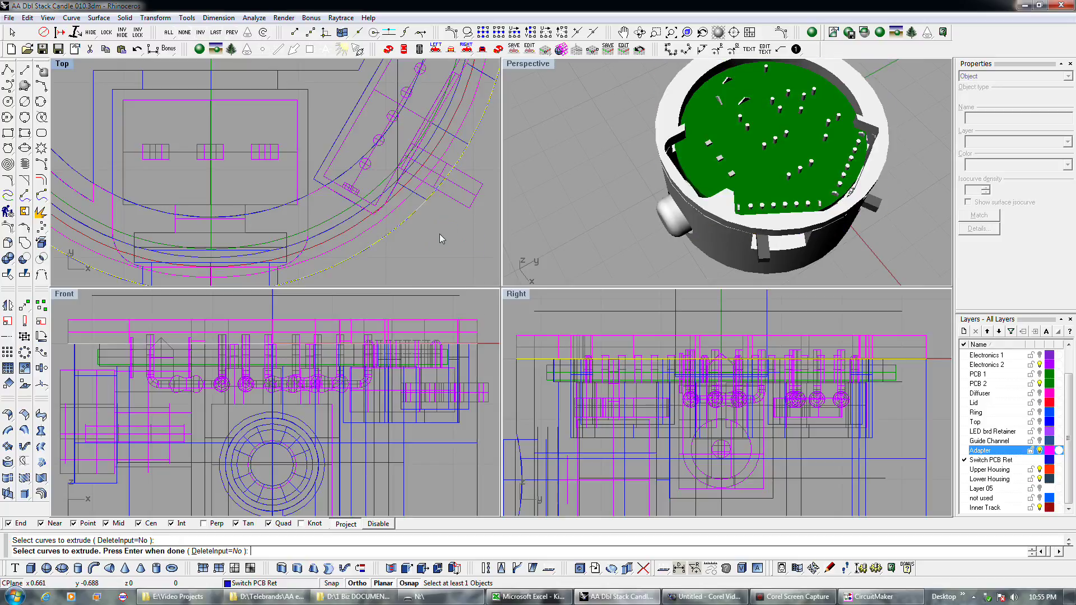
pyautogui.scroll(-5, 432, 415)
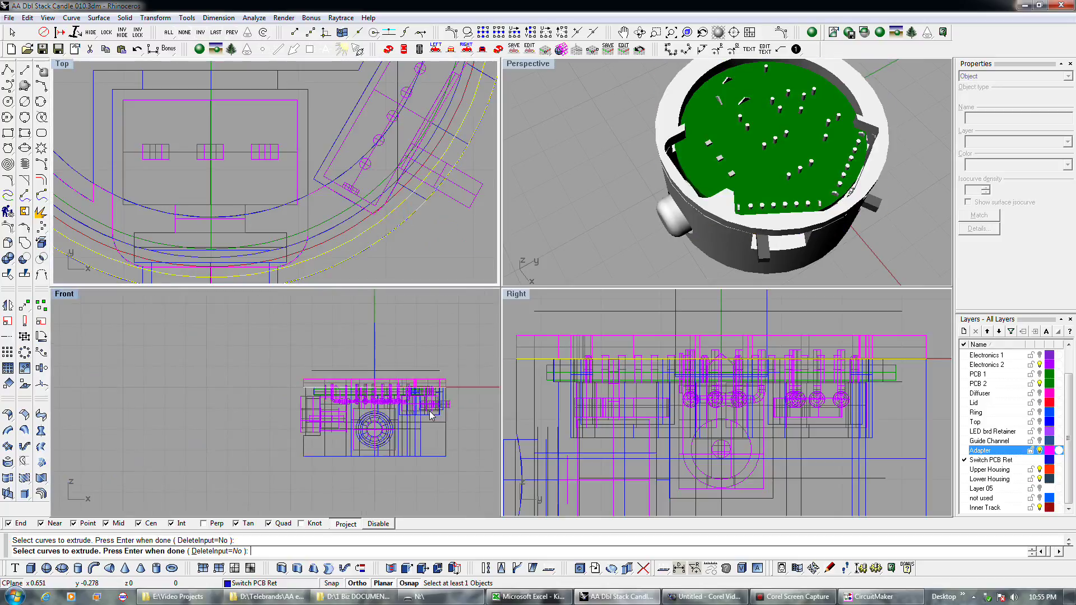
pyautogui.scroll(6, 431, 415)
pyautogui.click(300, 569)
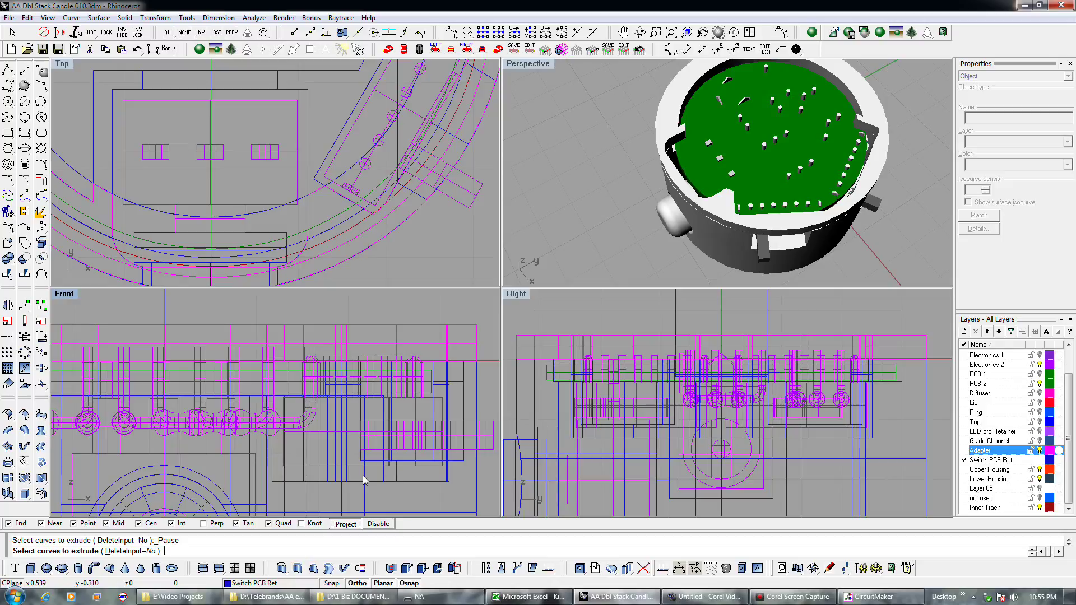
pyautogui.click(376, 251)
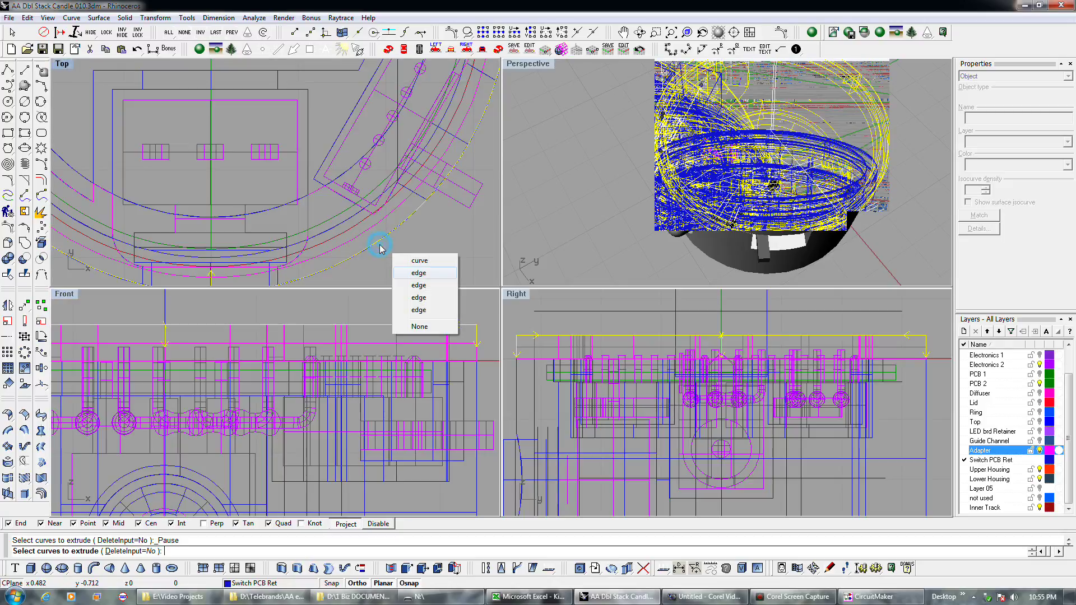
pyautogui.click(418, 261)
pyautogui.click(300, 568)
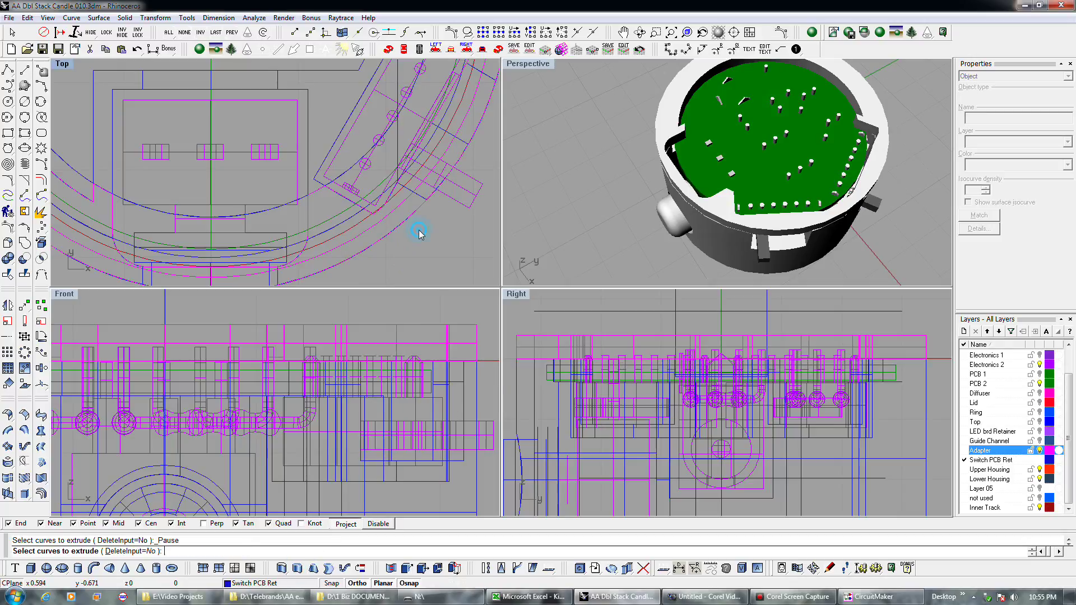
pyautogui.press('Return')
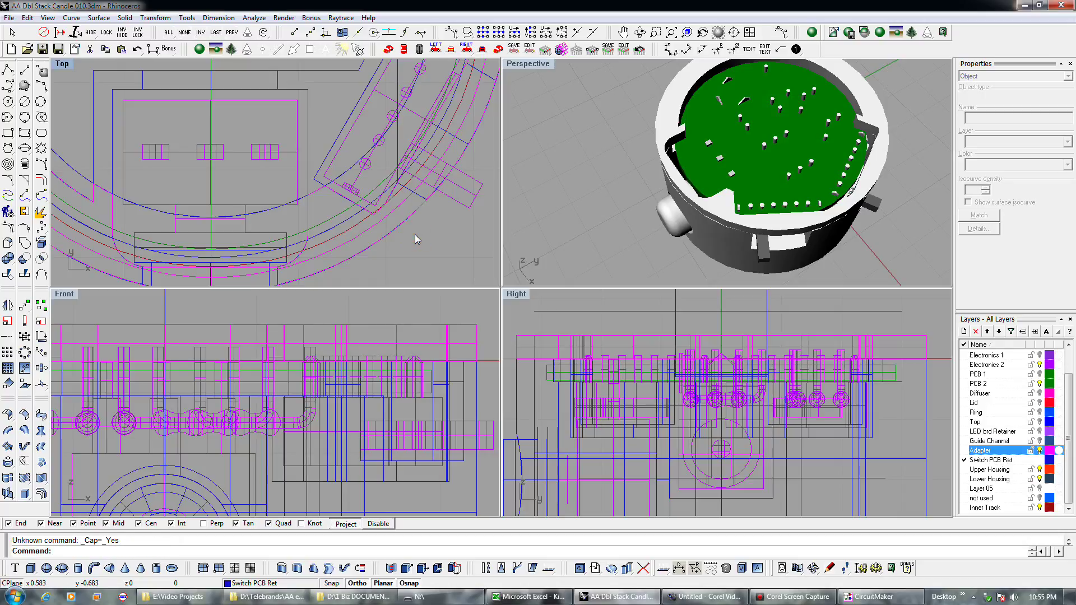
# Step: Extrude the outer rim circle downward about 0.12 as a capped solid
pyautogui.click(416, 235)
pyautogui.click(440, 245)
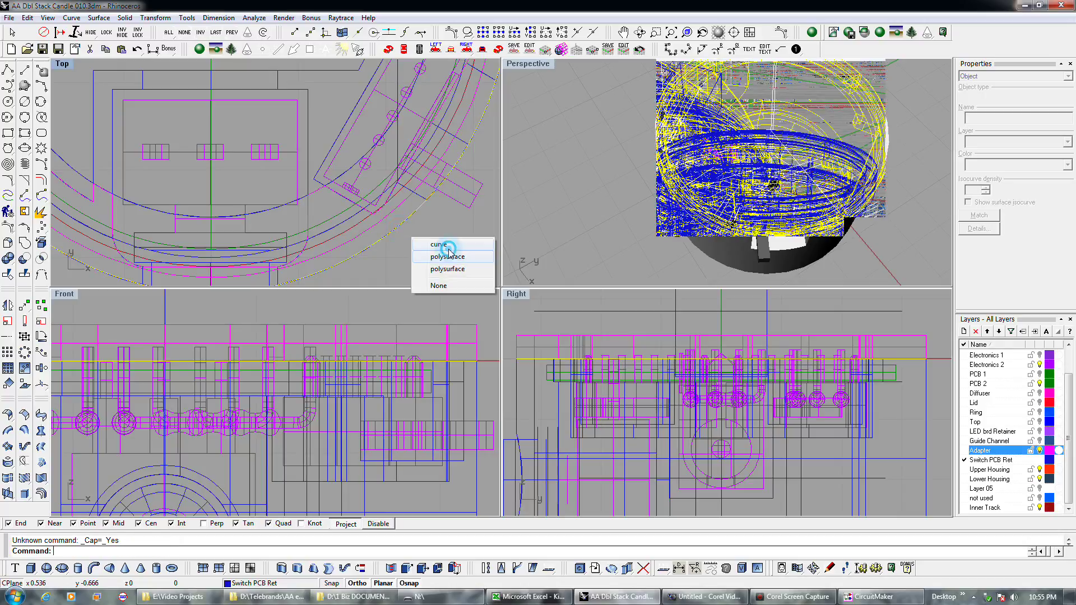
pyautogui.click(297, 568)
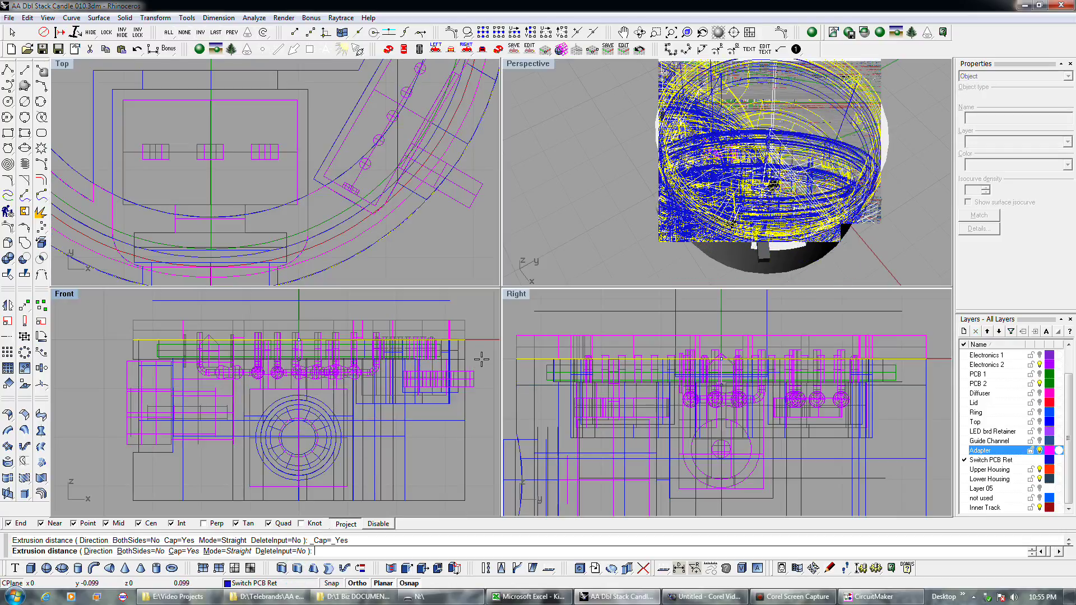
pyautogui.scroll(4, 482, 360)
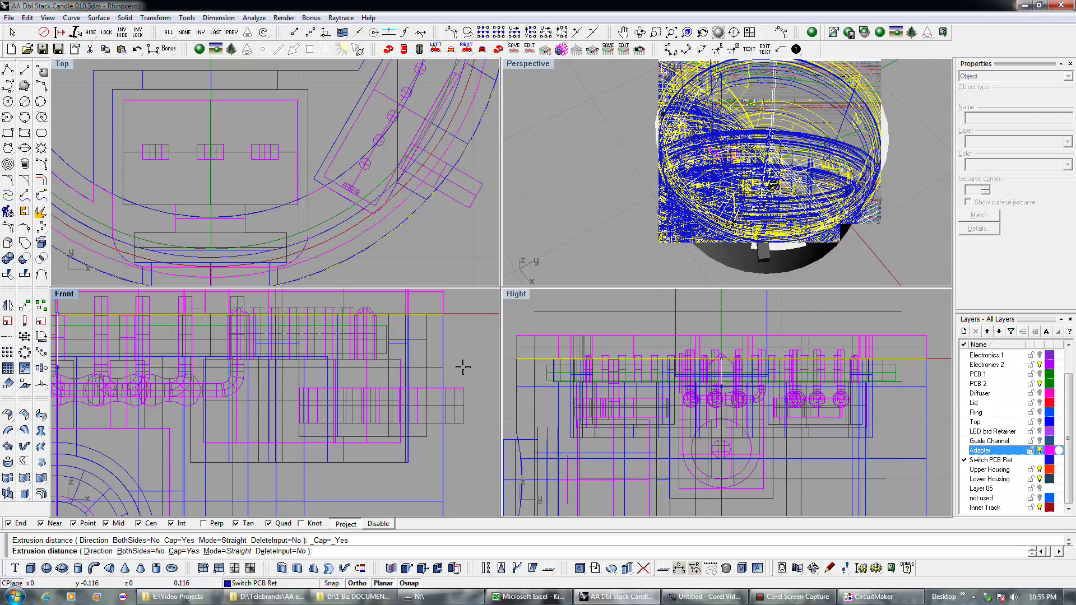
pyautogui.write('-.012012')
pyautogui.press('Return')
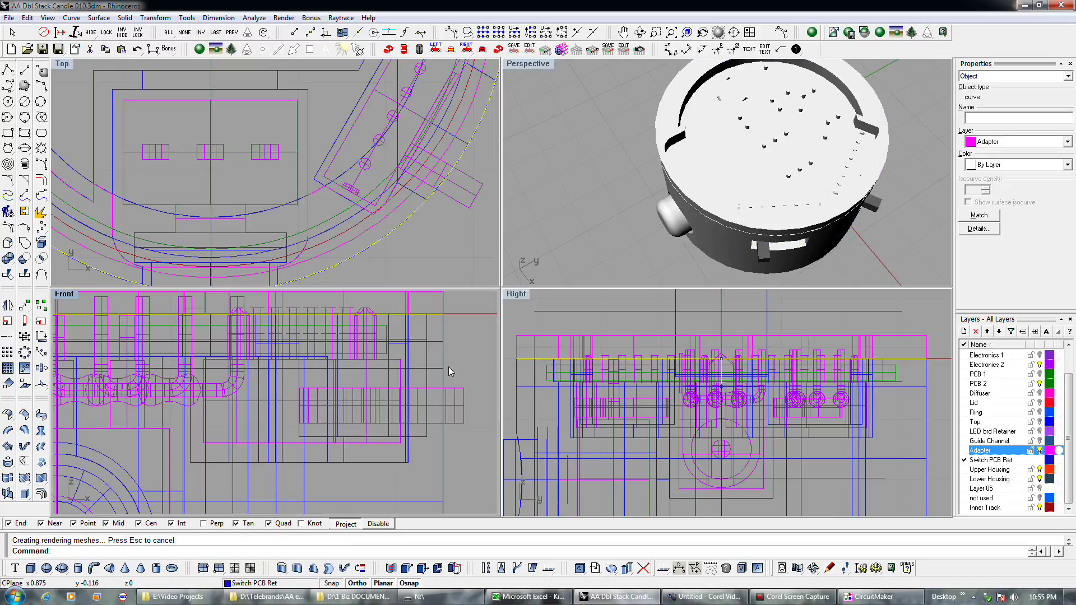
# Step: Extrude the inner offset circle into a capped solid about 0.2 tall and position it to pass through the outer disc
pyautogui.click(367, 234)
pyautogui.press('Escape')
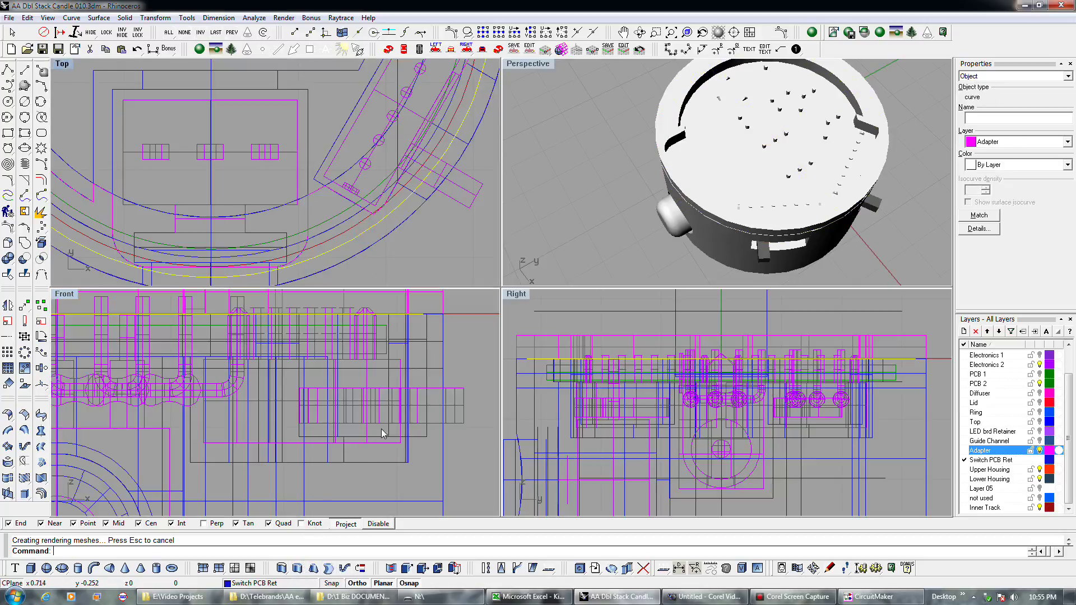
pyautogui.click(423, 386)
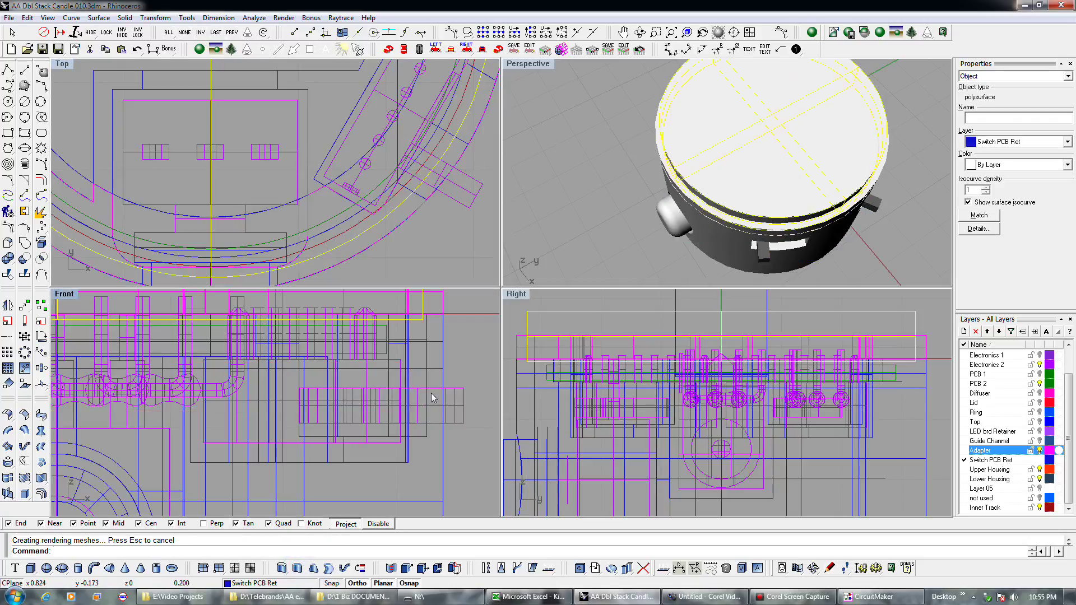
# Step: Subtract the inner disc from the outer disc with BooleanDifference and assign the ring to the Adapter layer
pyautogui.click(438, 344)
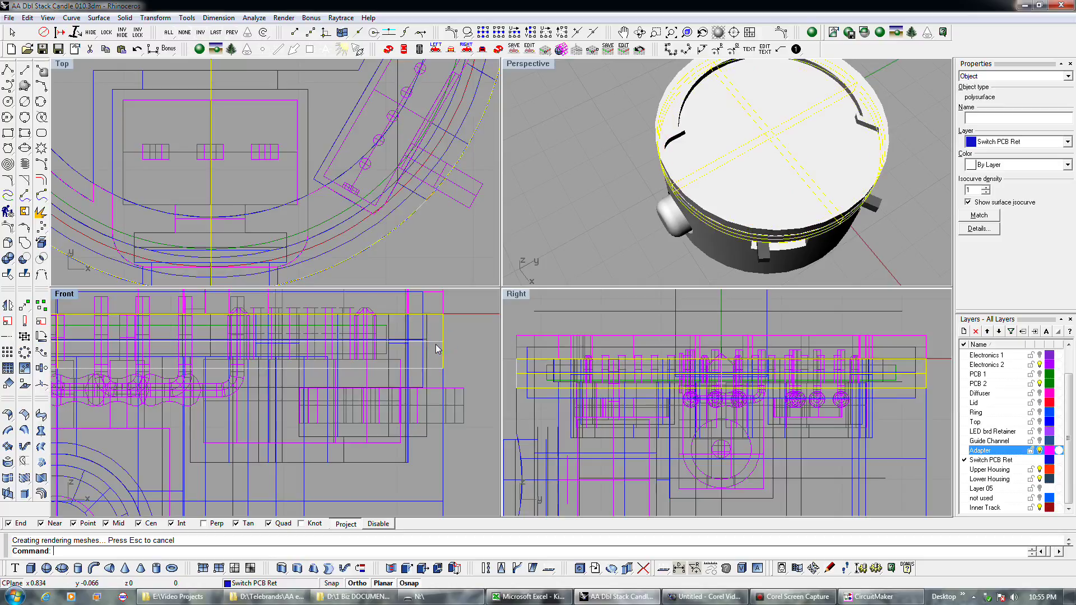
pyautogui.click(24, 258)
pyautogui.scroll(-1, 399, 436)
pyautogui.scroll(-1, 406, 413)
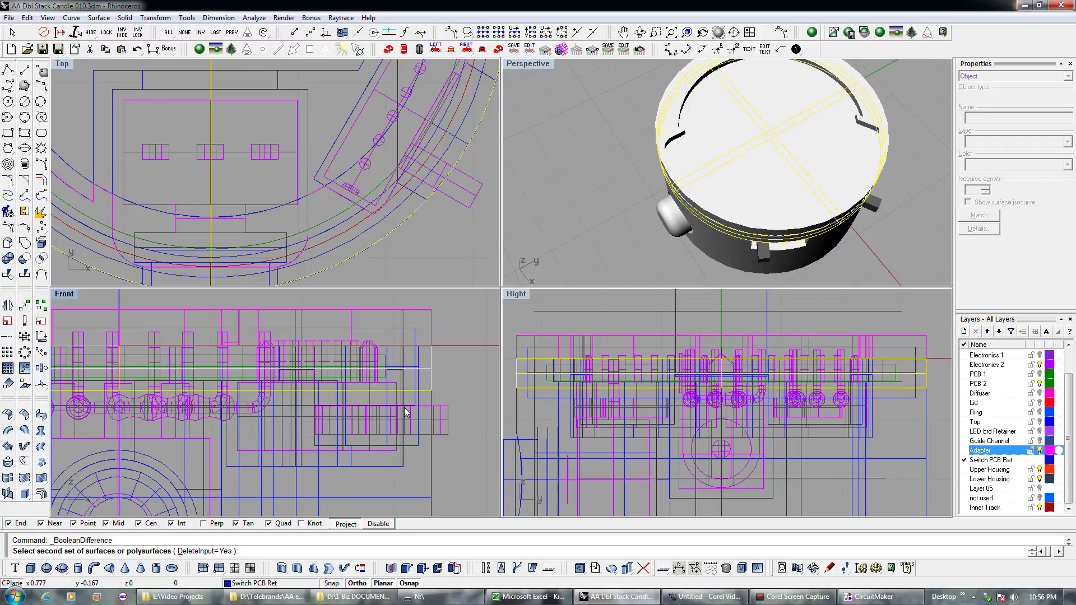
pyautogui.click(414, 341)
pyautogui.press('Return')
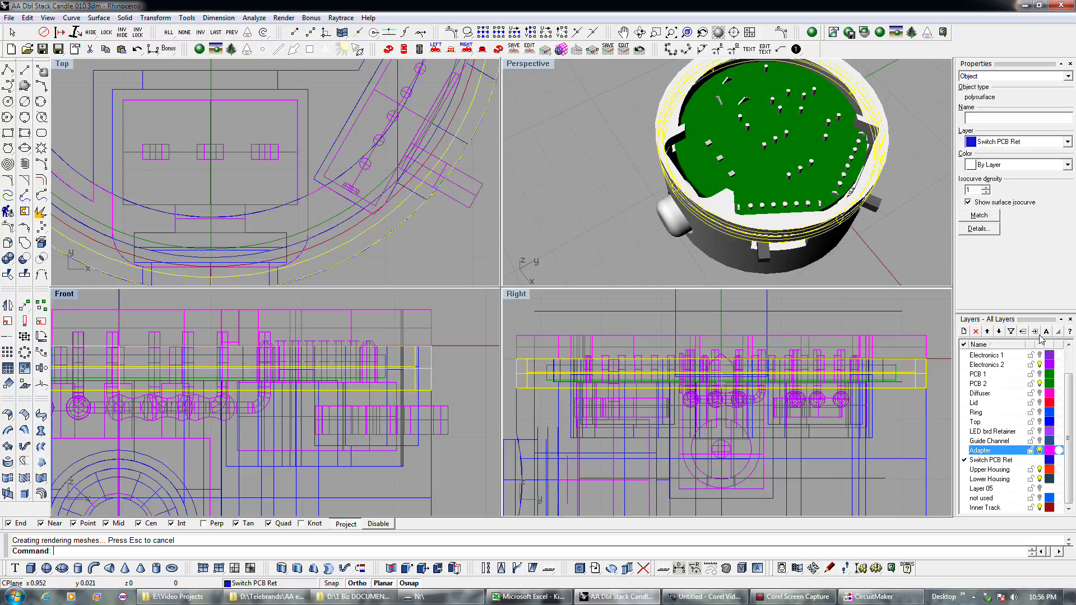
pyautogui.press('Escape')
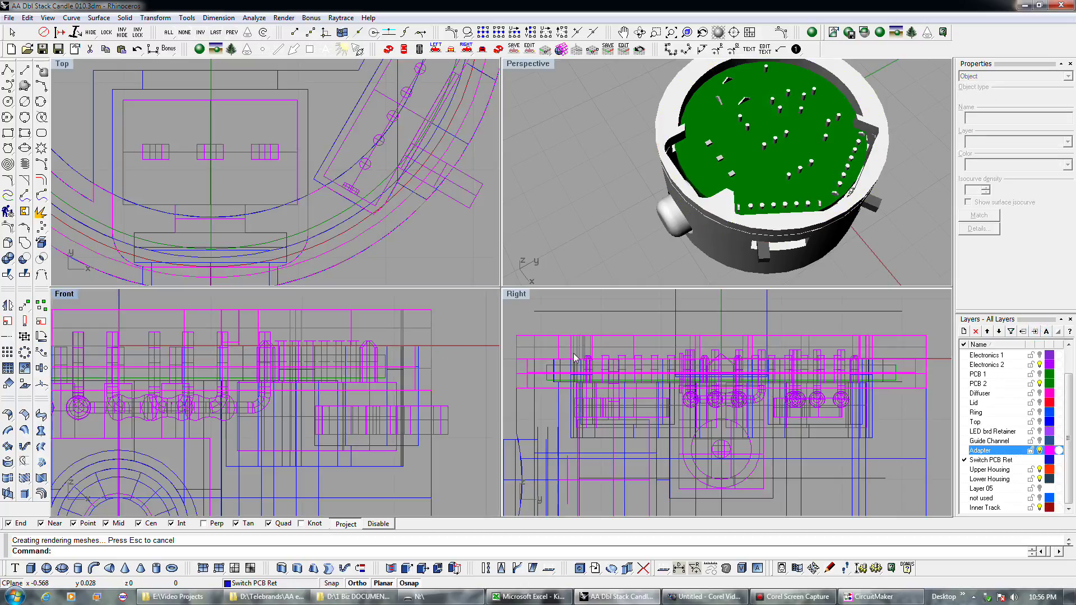
# Step: Try to move the new adapter ring vertically, using its lower outer corner as the base point
pyautogui.click(424, 372)
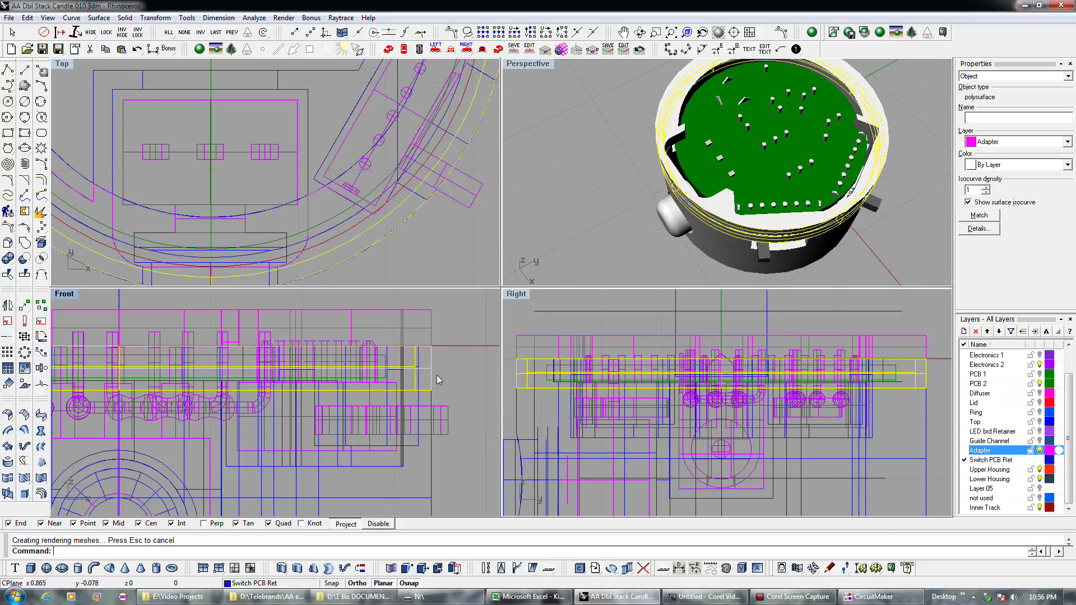
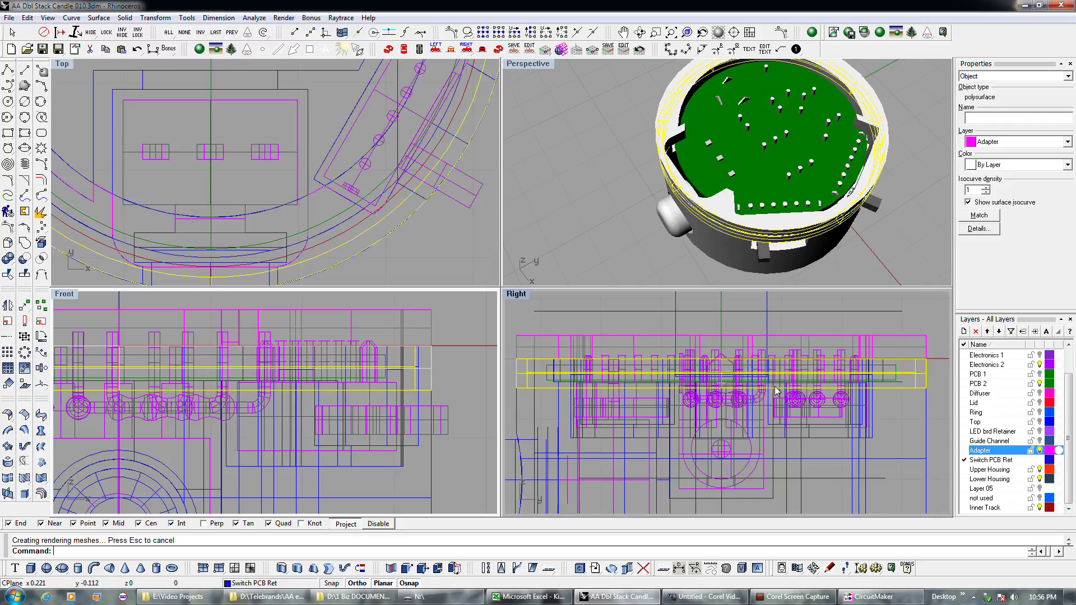
pyautogui.scroll(5, 776, 390)
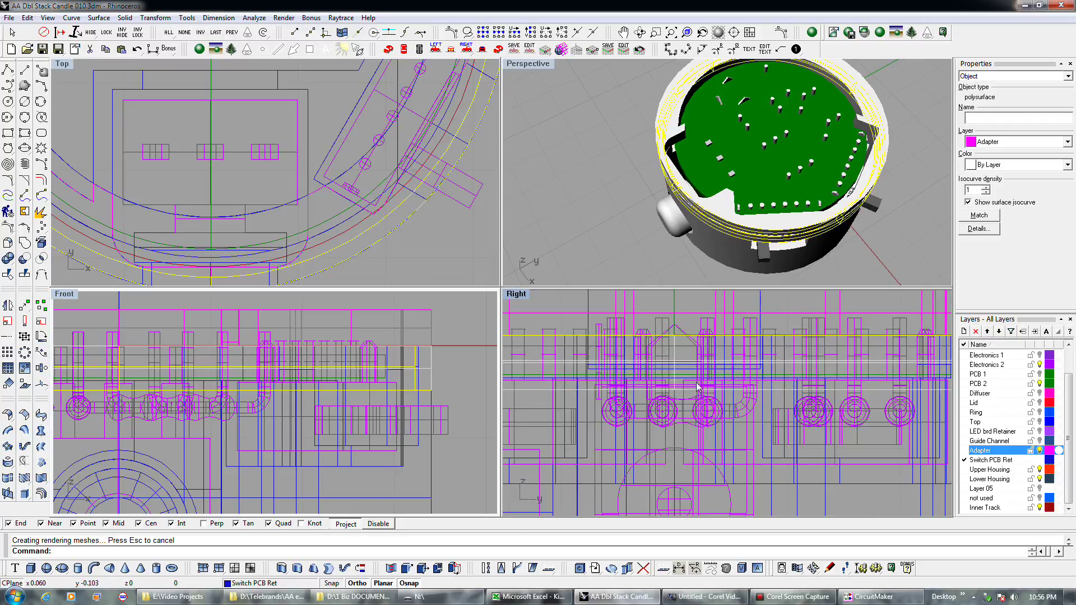
pyautogui.scroll(-3, 678, 386)
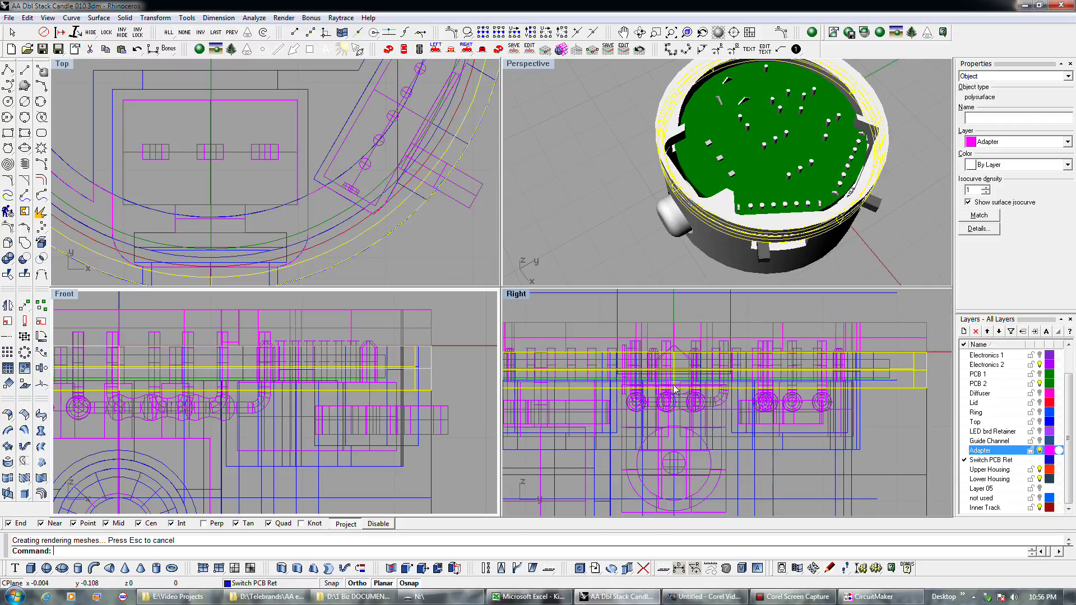
pyautogui.click(24, 307)
pyautogui.click(928, 390)
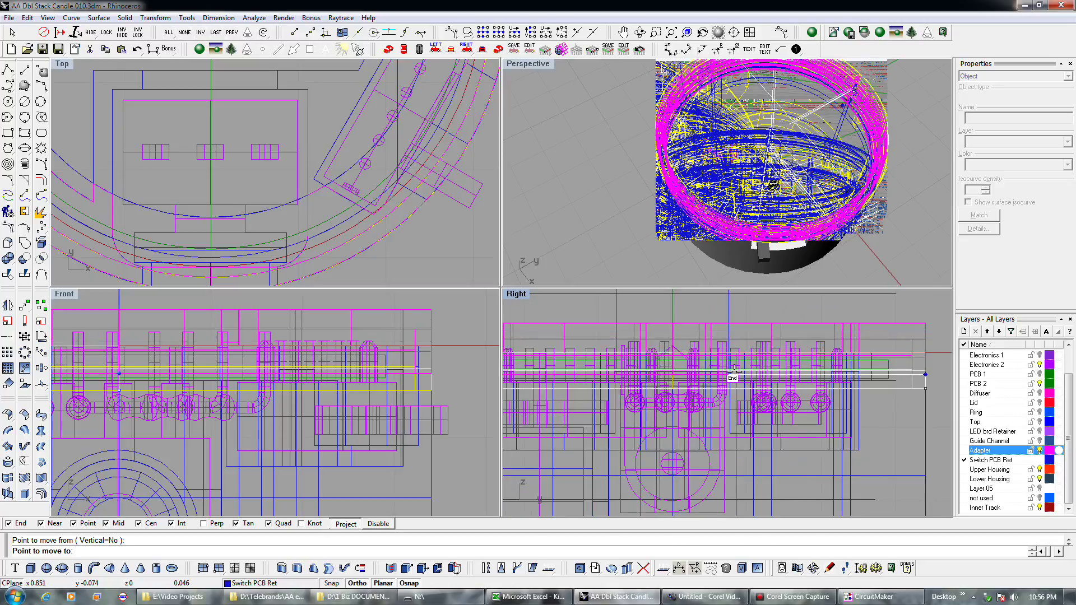
pyautogui.click(729, 402)
pyautogui.scroll(-2, 729, 403)
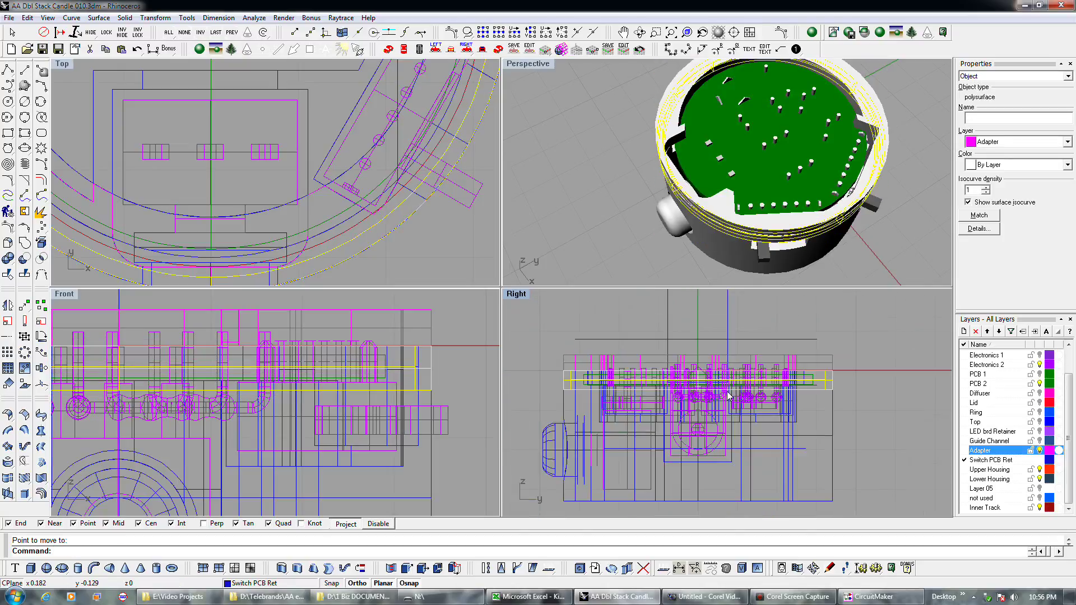
# Step: Turn on Layer 05 and select its inner rectangular outline to compare it with the adapter ring
pyautogui.click(724, 354)
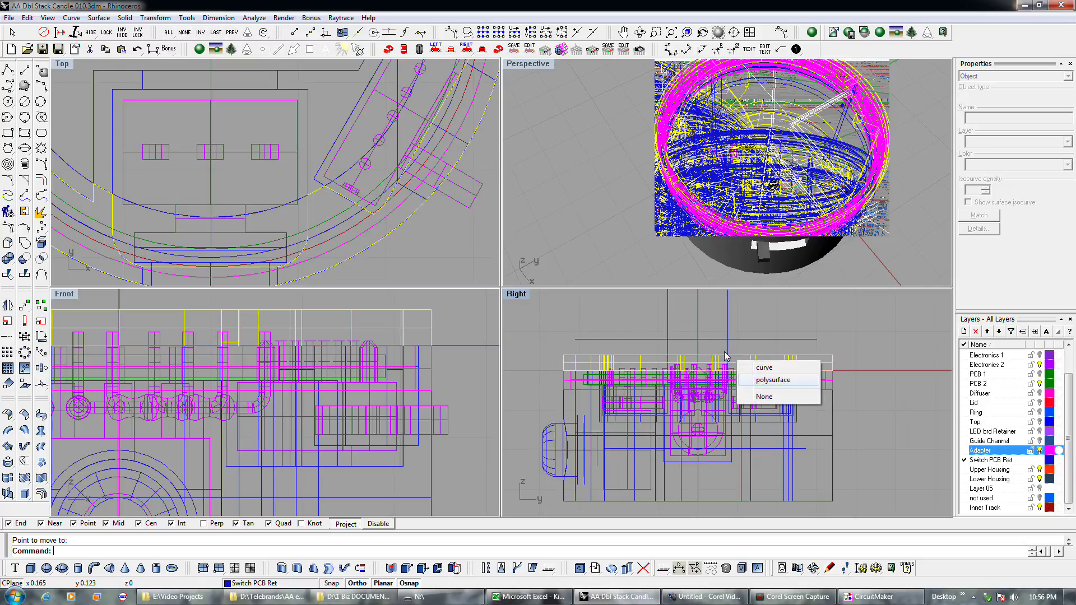
pyautogui.click(1040, 488)
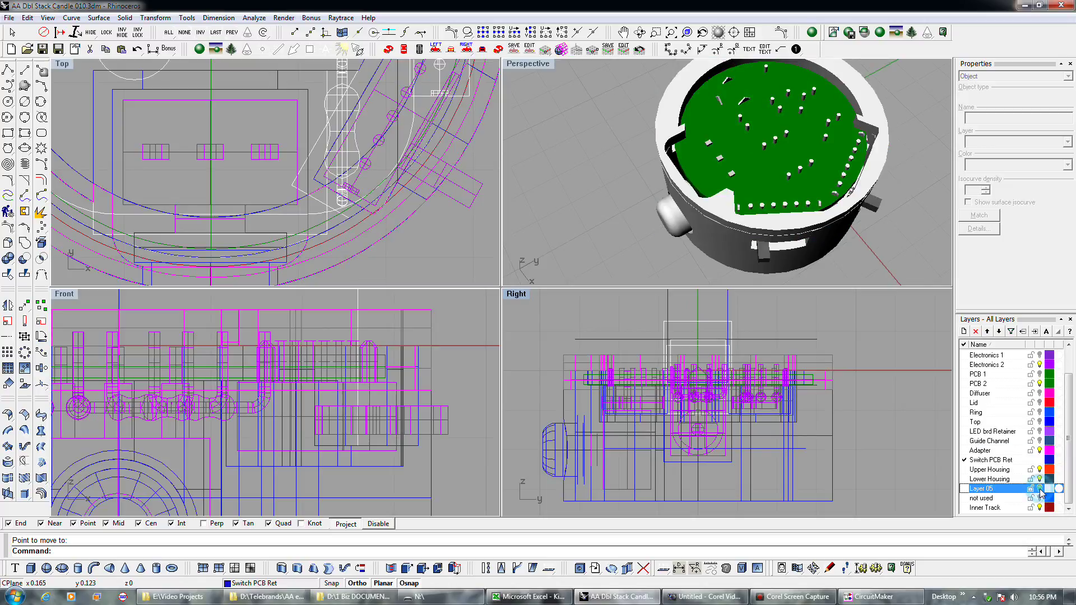
pyautogui.click(716, 342)
pyautogui.click(755, 359)
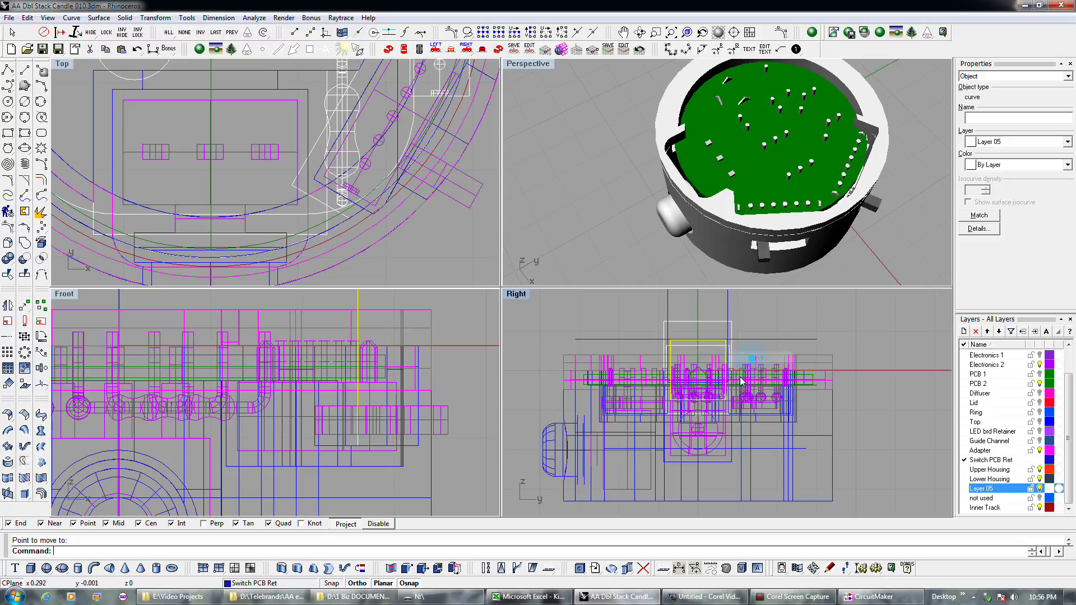
pyautogui.scroll(2, 720, 405)
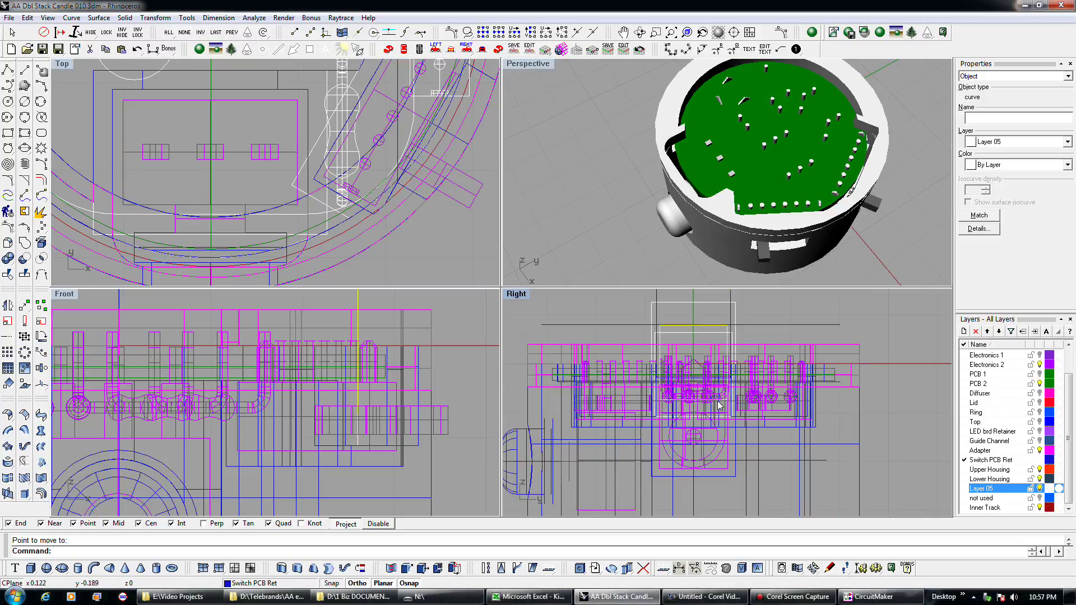
pyautogui.scroll(1, 719, 404)
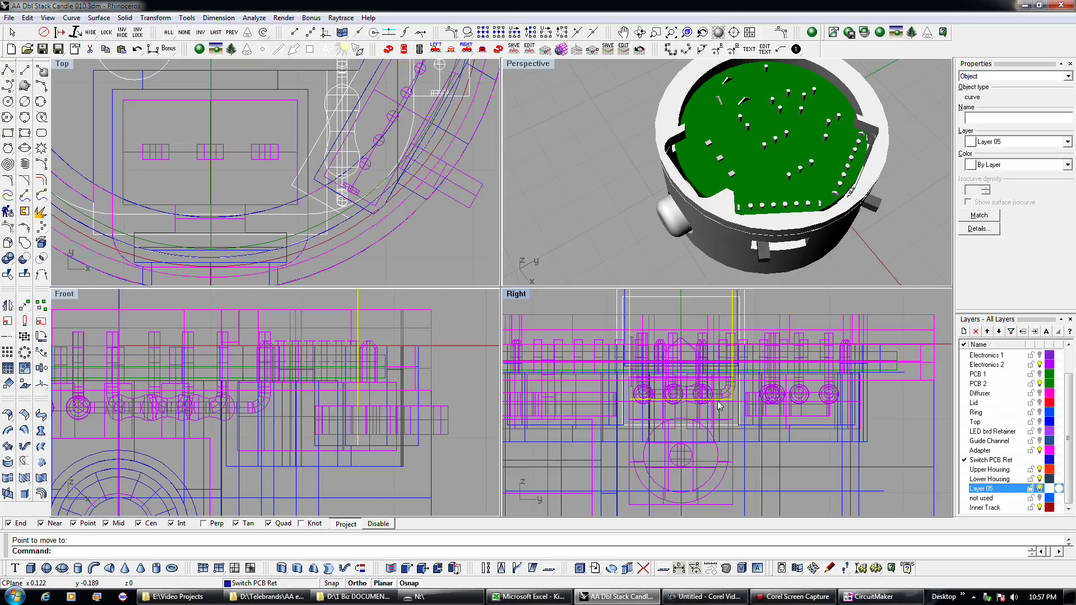
# Step: Stretch the adapter ring slightly downward with one-directional scaling, keeping its upper outer corner as the fixed base point
pyautogui.click(919, 376)
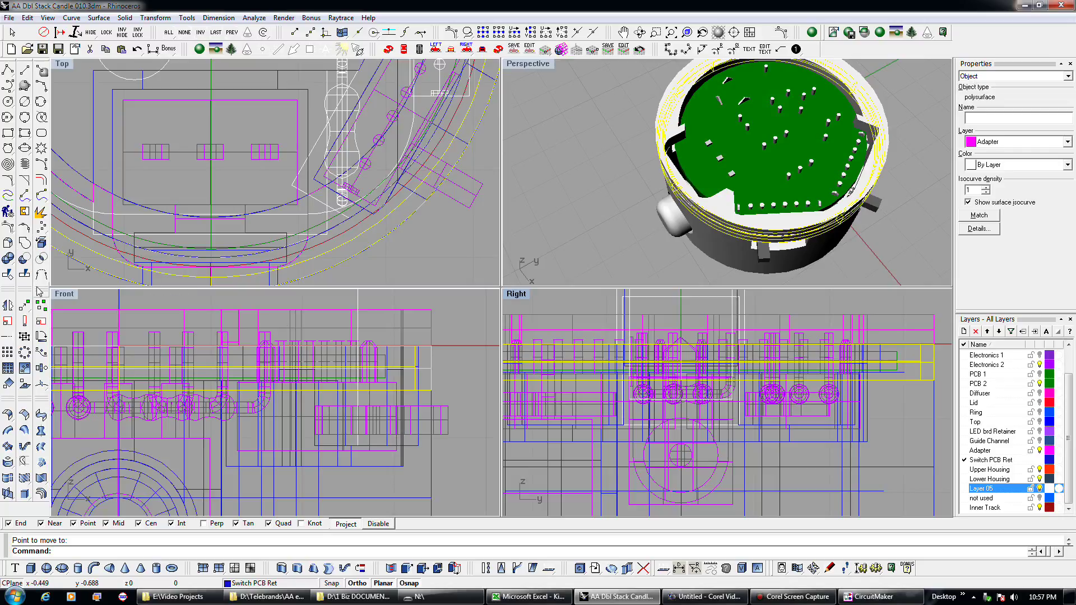
pyautogui.click(25, 306)
pyautogui.click(933, 344)
pyautogui.click(934, 381)
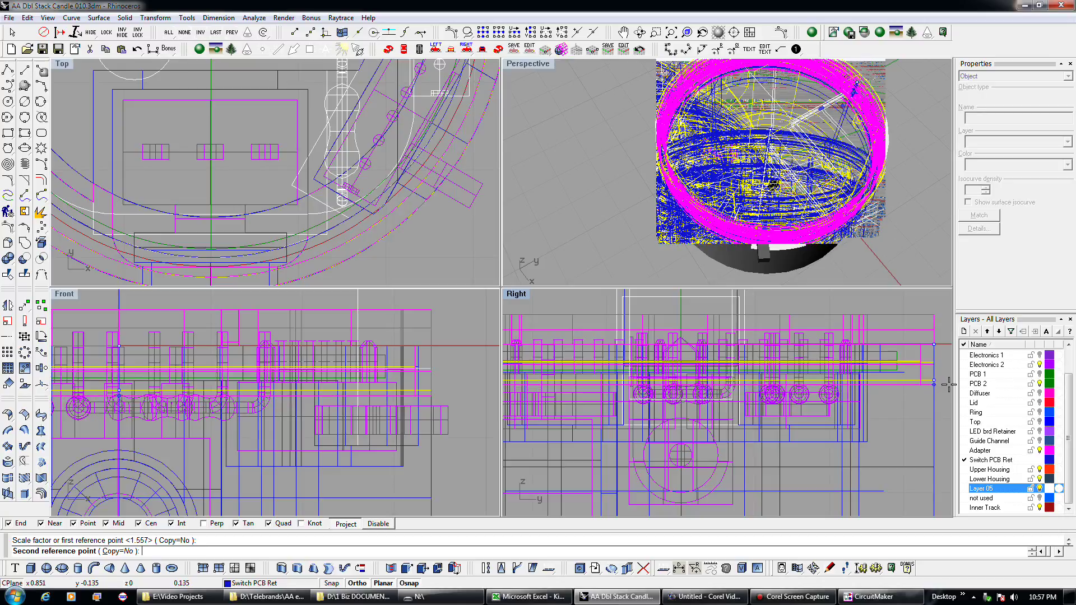
pyautogui.click(949, 384)
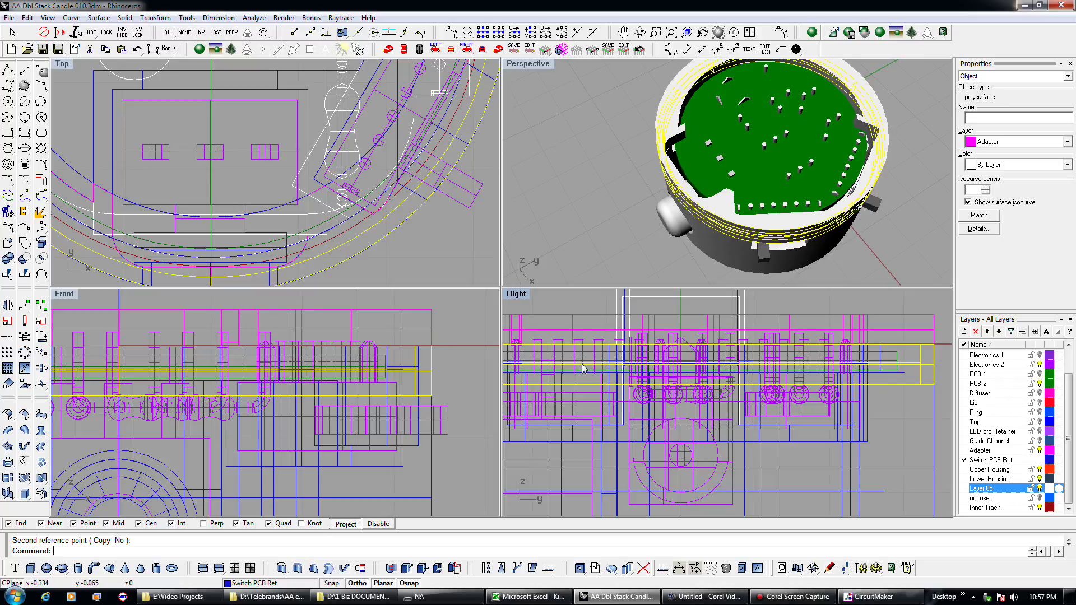
# Step: Extrude the outer rectangular outline on Layer 05 into a capped block that passes outward through the adapter ring's wall
pyautogui.click(653, 298)
pyautogui.scroll(-3, 406, 252)
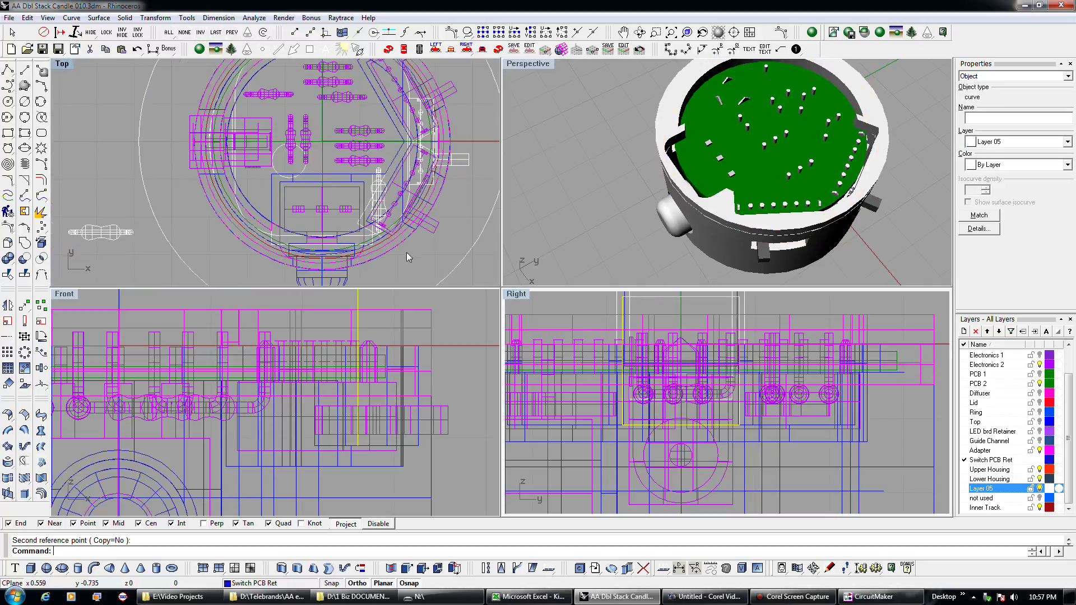
pyautogui.scroll(-2, 406, 252)
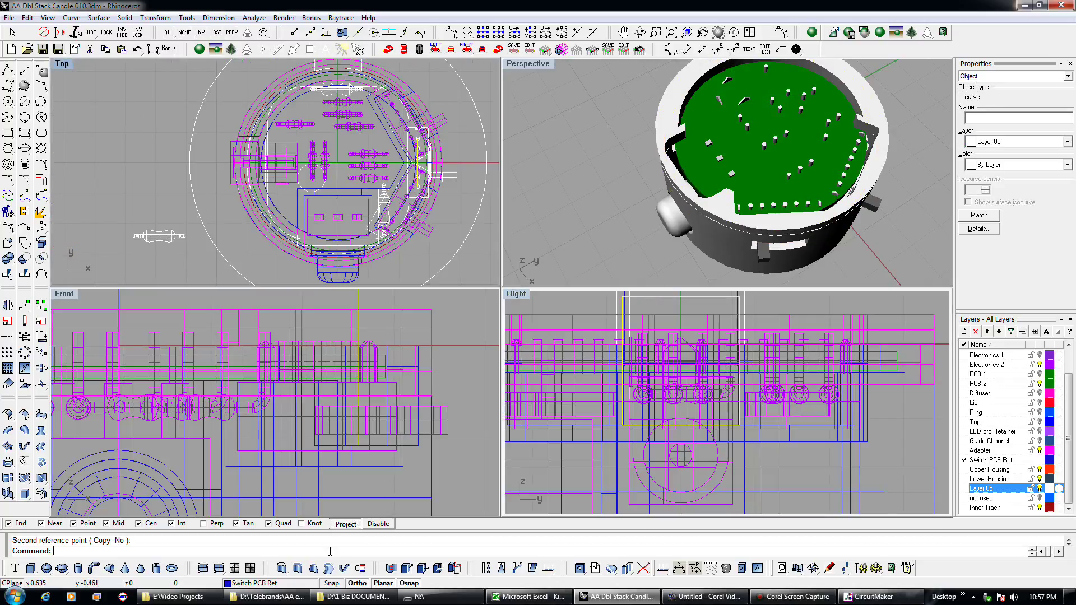
pyautogui.click(297, 568)
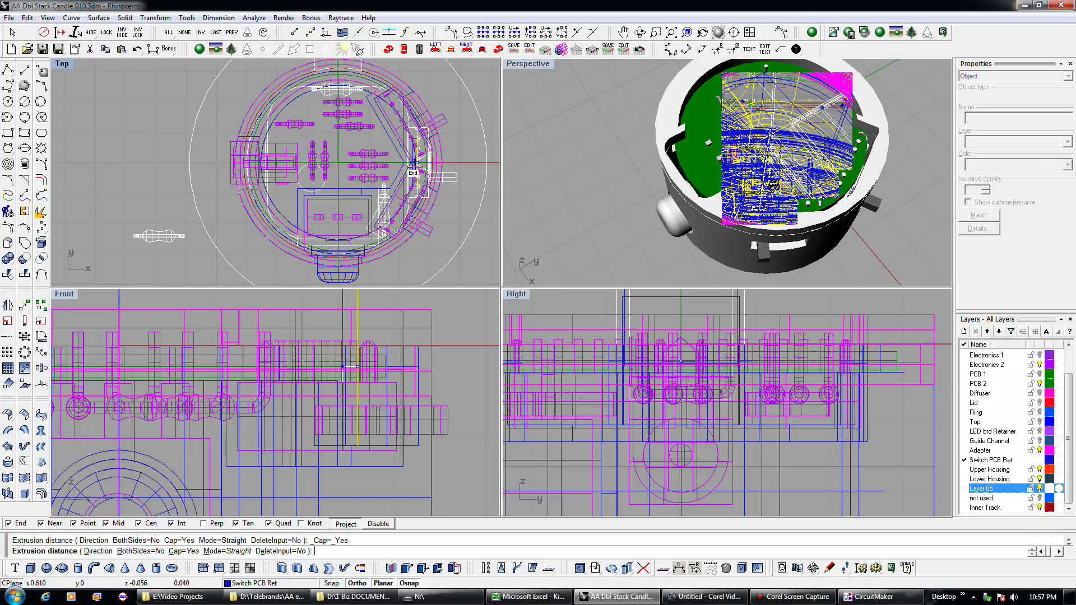
pyautogui.click(515, 251)
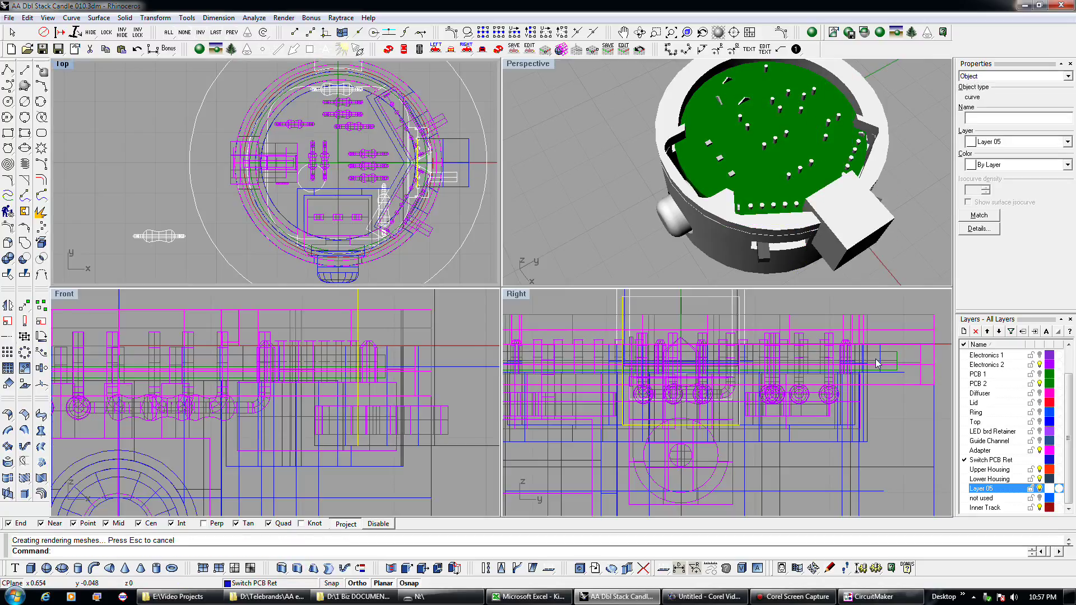
# Step: Hide the PCB 2 and Electronics 2 layers and reduce the adapter ring to its overlap with the block using BooleanIntersection
pyautogui.click(1040, 384)
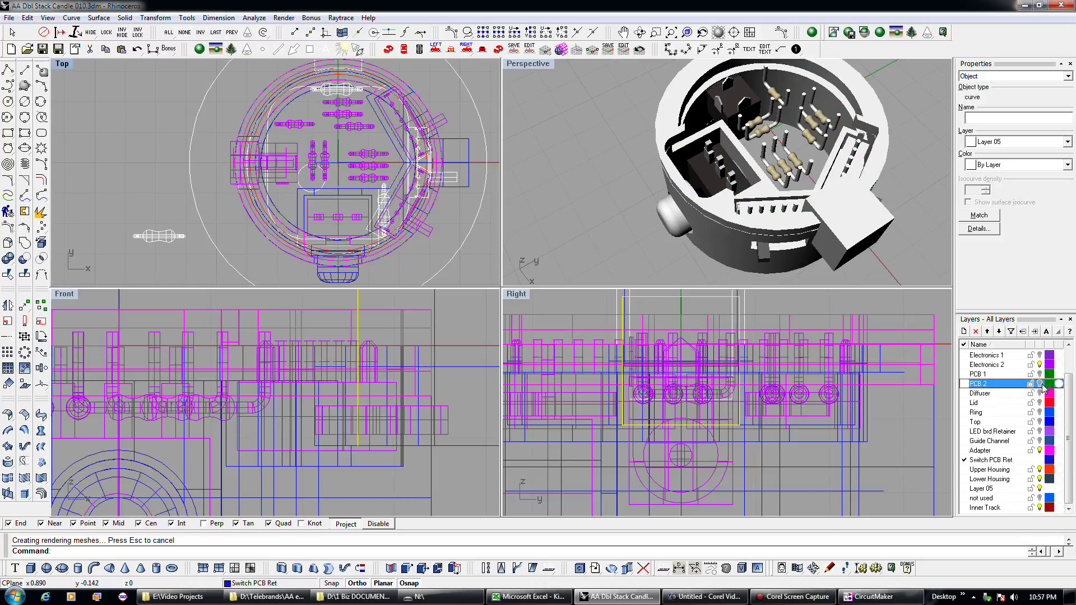
pyautogui.click(1040, 365)
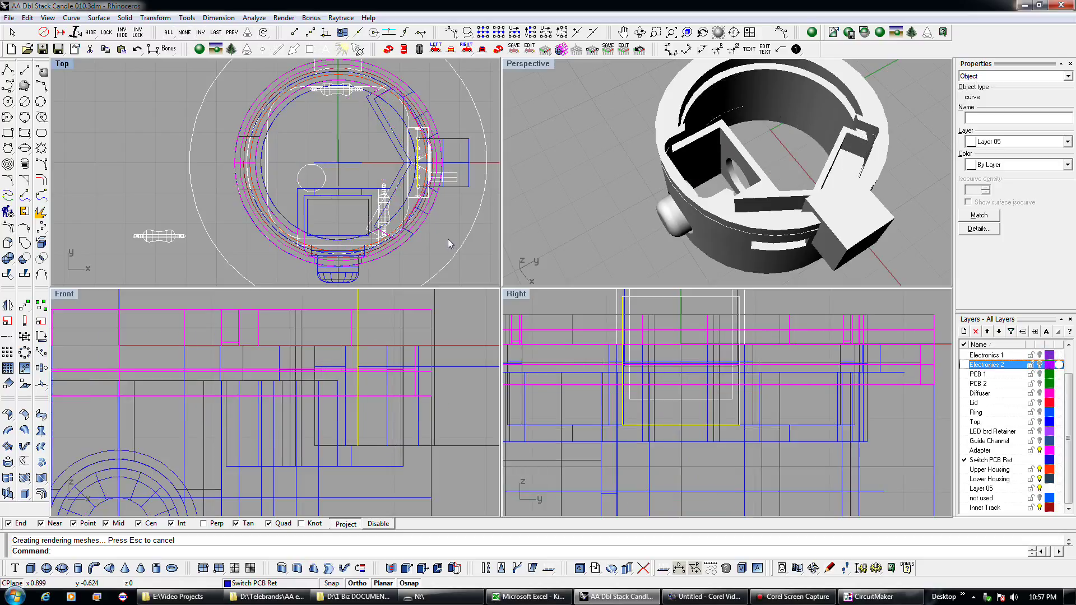
pyautogui.click(808, 366)
pyautogui.scroll(-2, 808, 367)
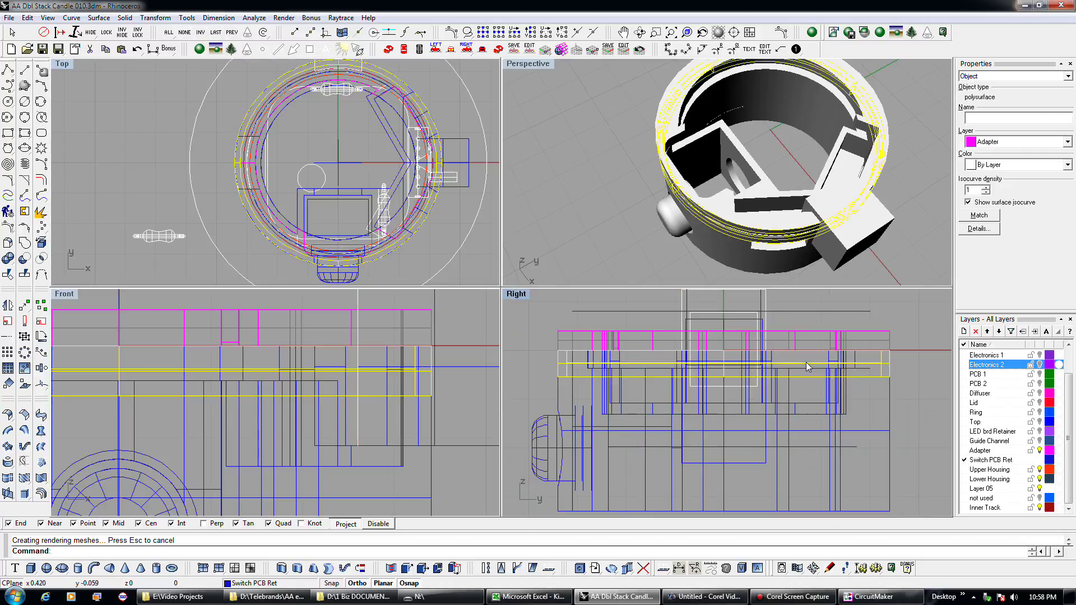
pyautogui.click(25, 259)
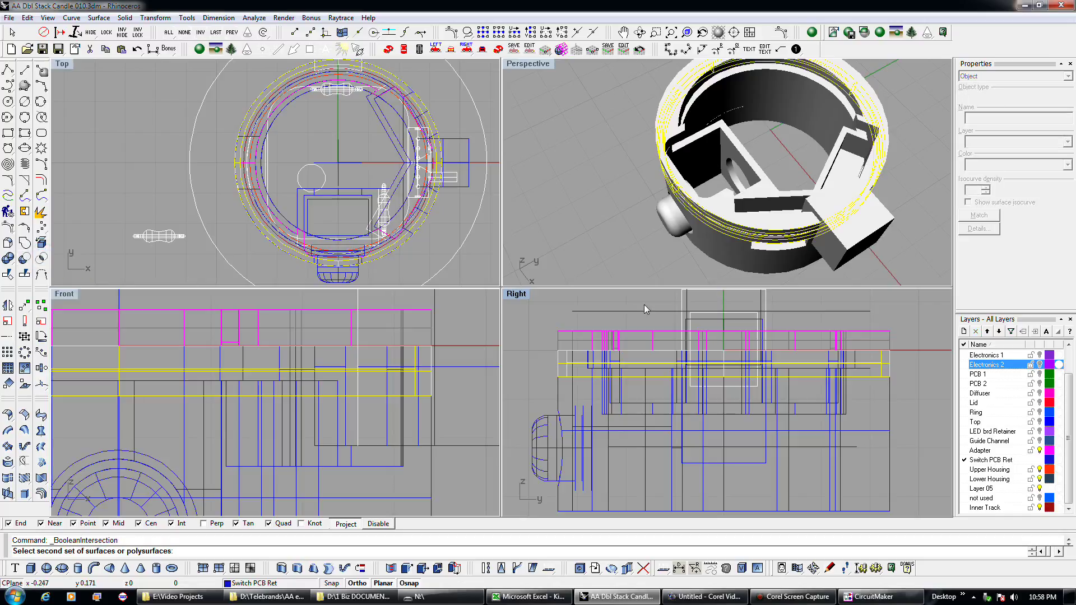
pyautogui.click(455, 186)
pyautogui.press('Return')
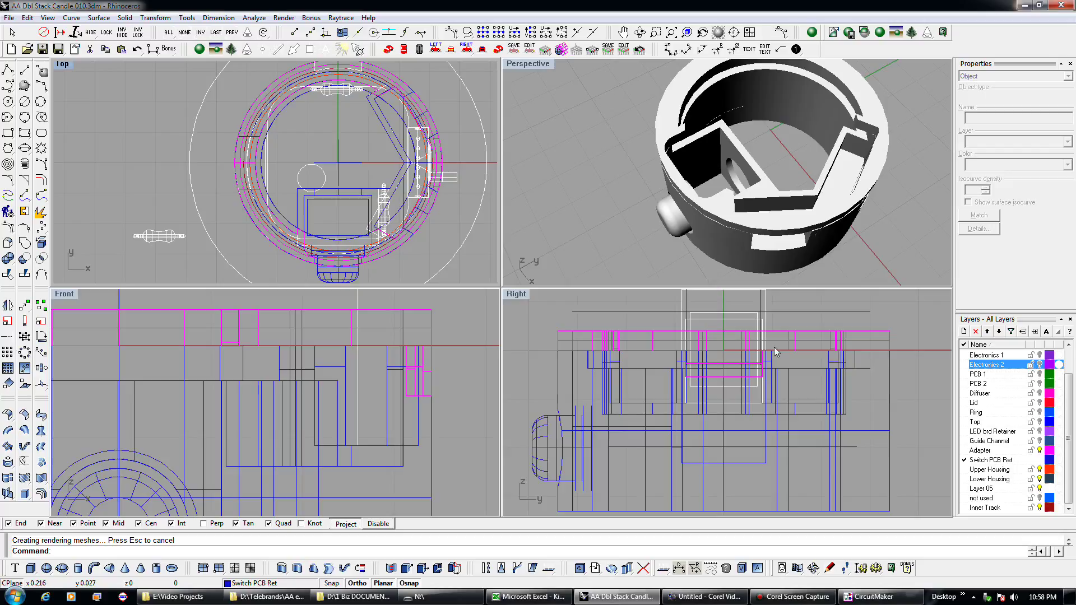
# Step: Show Electronics 2 again and rotate the adapter segment clockwise about the housing centre to line up with the lower angled switch
pyautogui.click(741, 362)
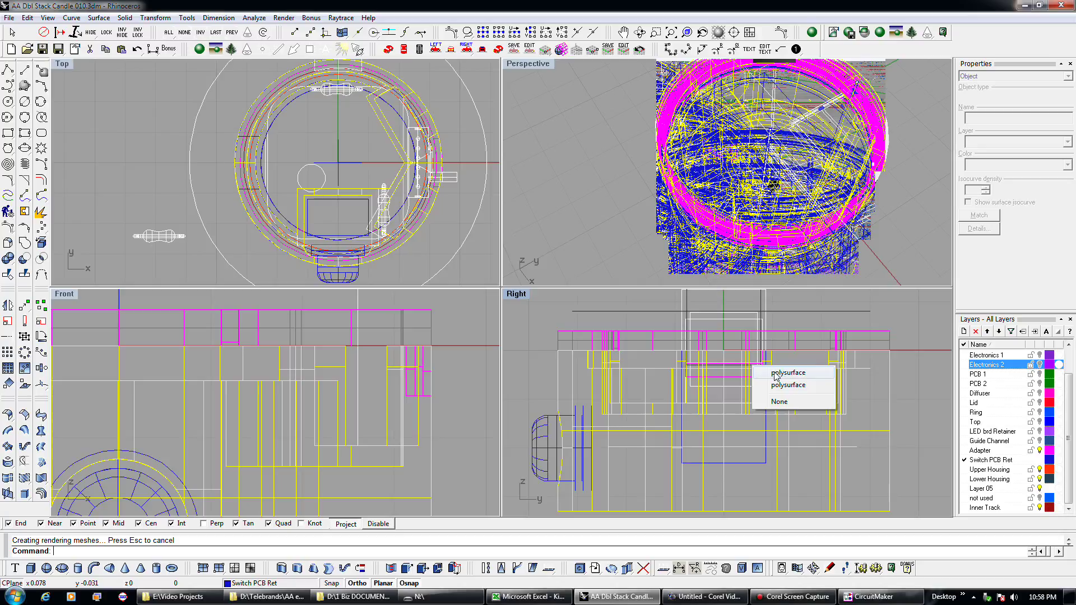
pyautogui.click(553, 320)
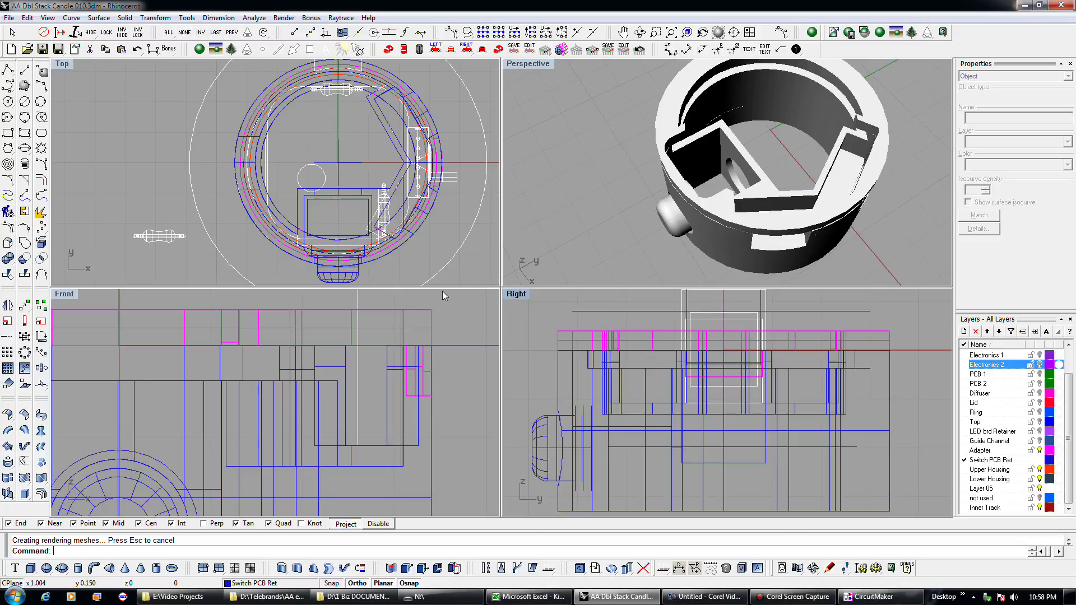
pyautogui.click(215, 32)
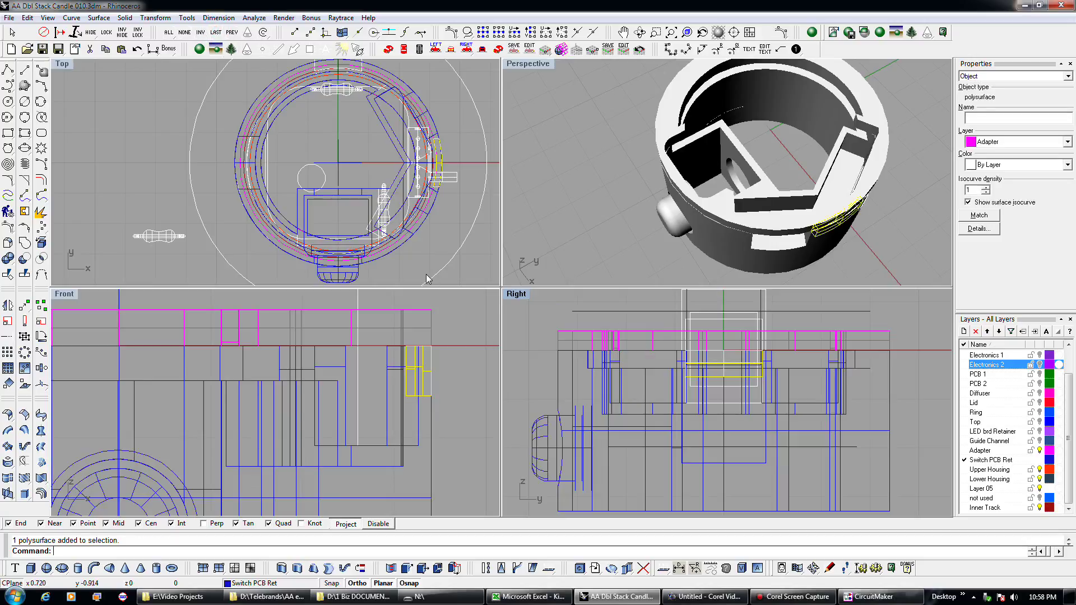
pyautogui.click(1039, 364)
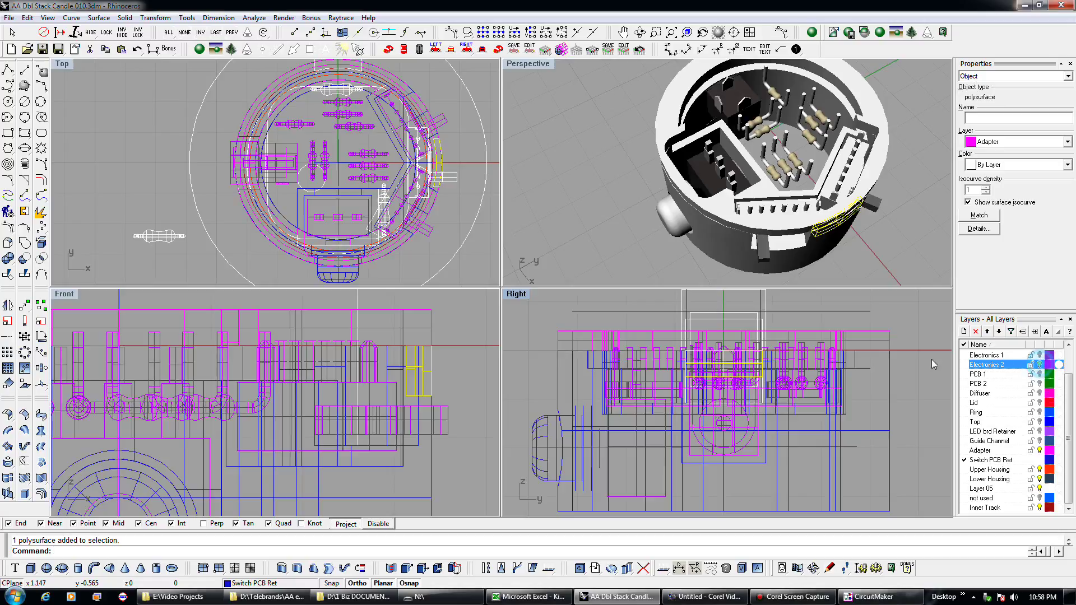
pyautogui.click(41, 321)
pyautogui.click(225, 252)
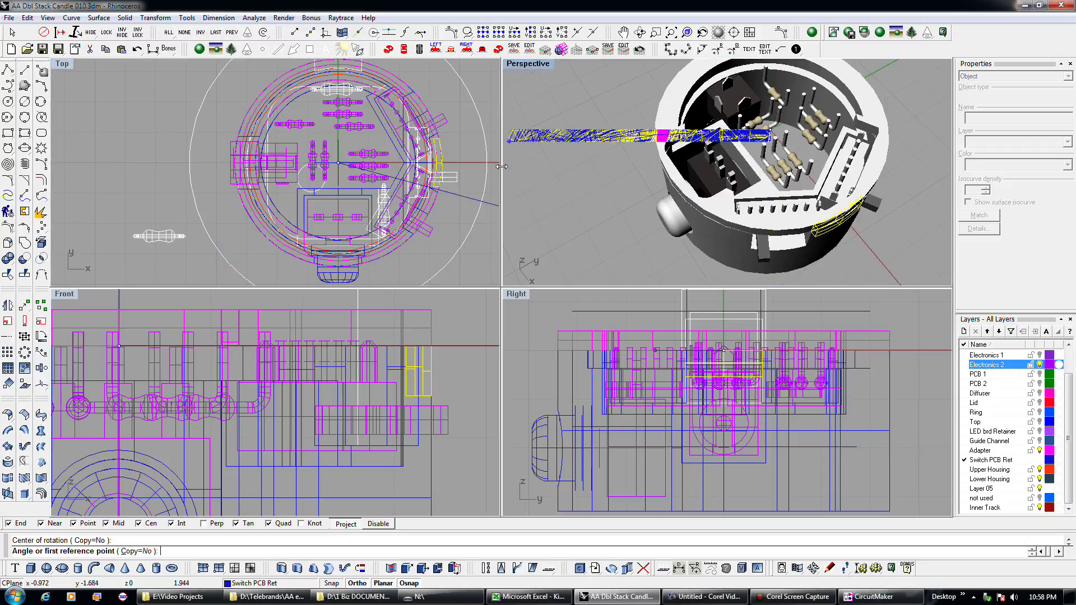
pyautogui.moveTo(483, 162); pyautogui.dragTo(371, 155, button='right')
pyautogui.click(414, 154)
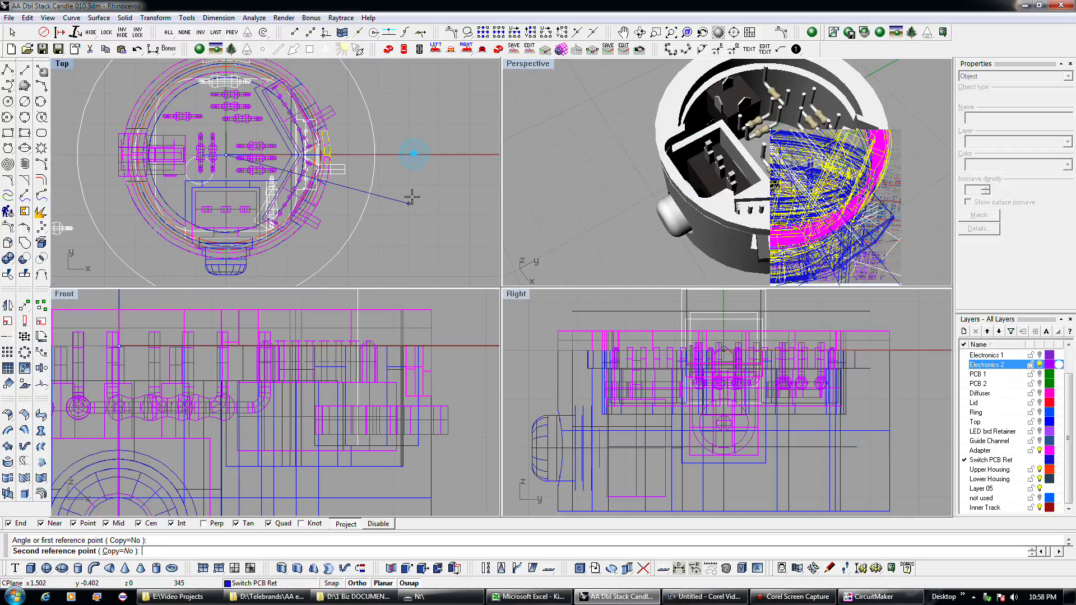
pyautogui.click(404, 238)
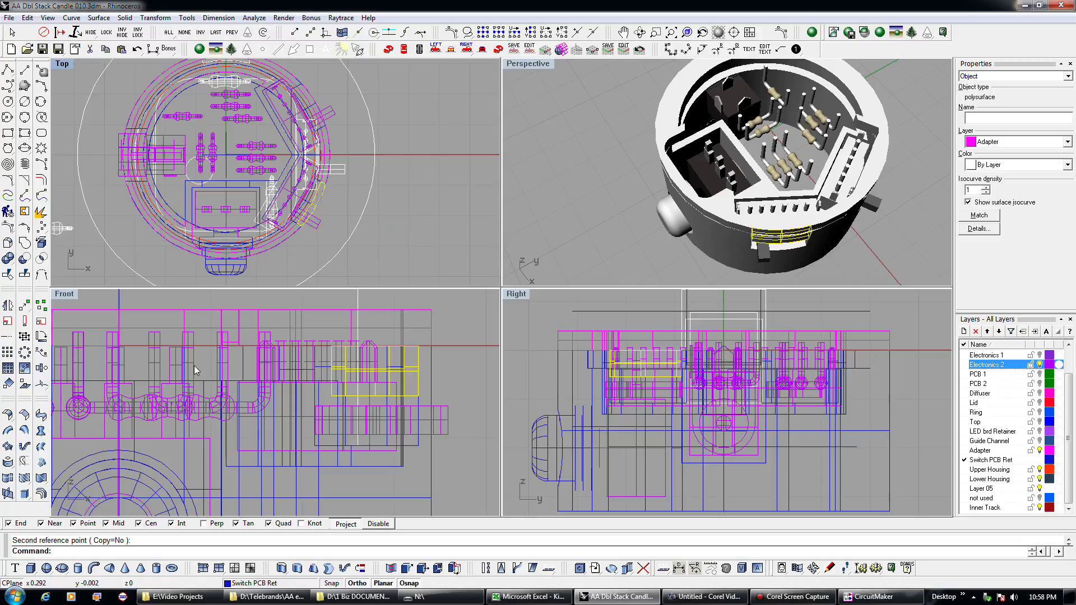
# Step: Rotate a copy of the adapter segment about the housing centre to the upper angled switch and hide Layer 05
pyautogui.click(40, 338)
pyautogui.click(101, 551)
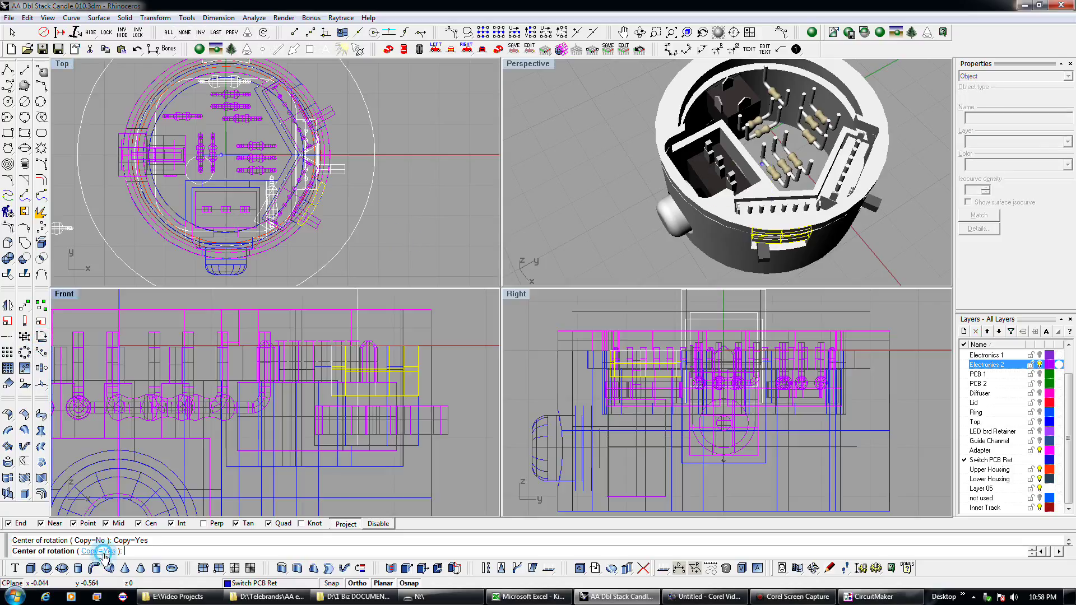
pyautogui.click(349, 223)
pyautogui.click(395, 244)
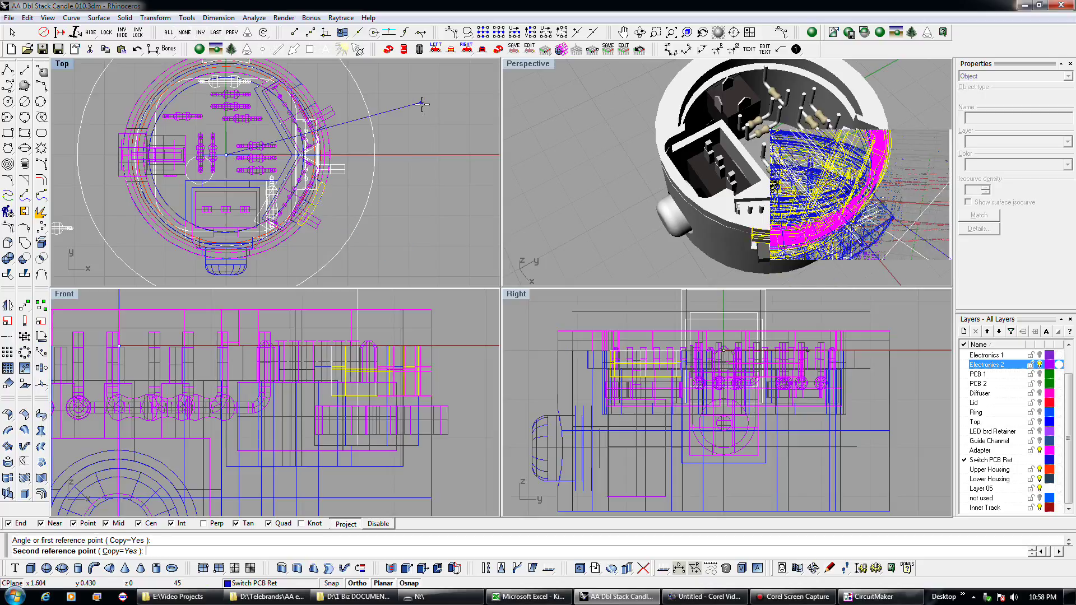
pyautogui.moveTo(422, 104); pyautogui.dragTo(423, 163, button='right')
pyautogui.click(423, 137)
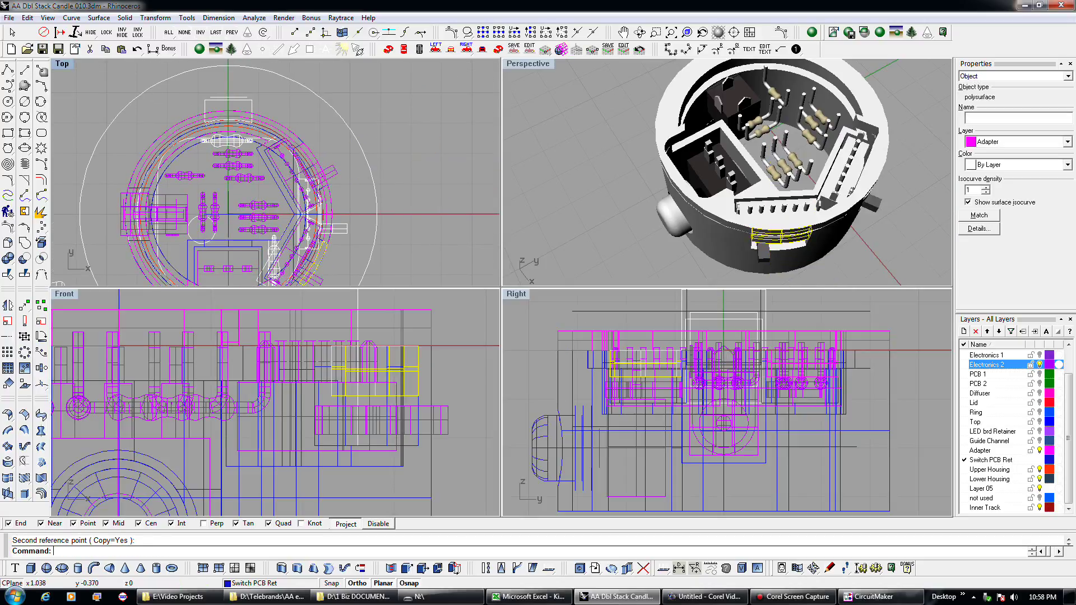
pyautogui.click(1040, 489)
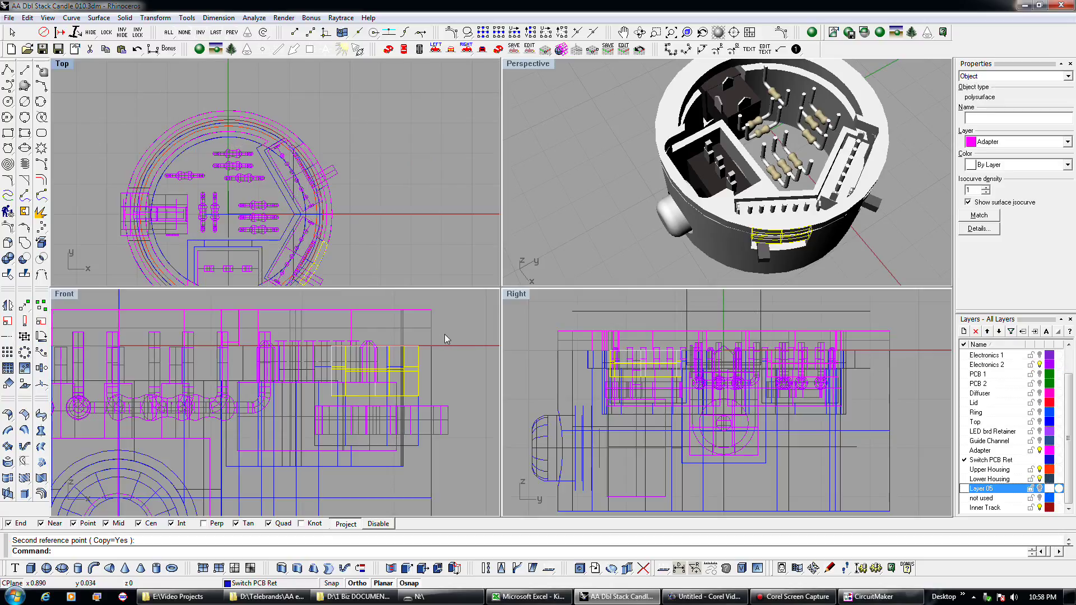
pyautogui.click(368, 232)
pyautogui.hotkey('ctrl', 'v')
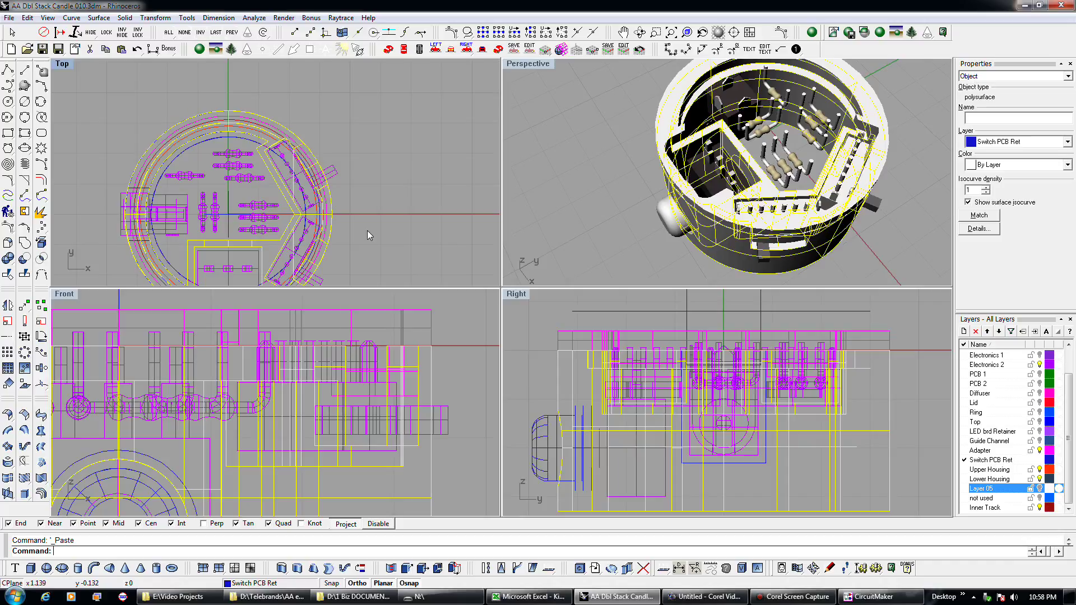
pyautogui.hotkey('ctrl', 'z')
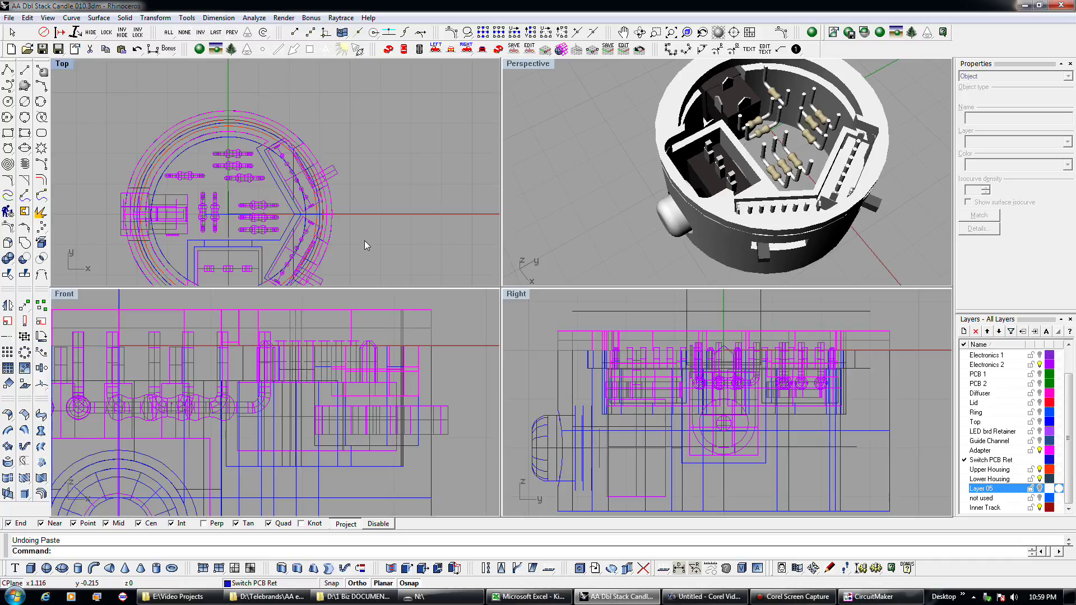
# Step: Make Adapter the current layer and check which adapter segment sits at the lower angled switch
pyautogui.moveTo(364, 245); pyautogui.dragTo(409, 170, button='right')
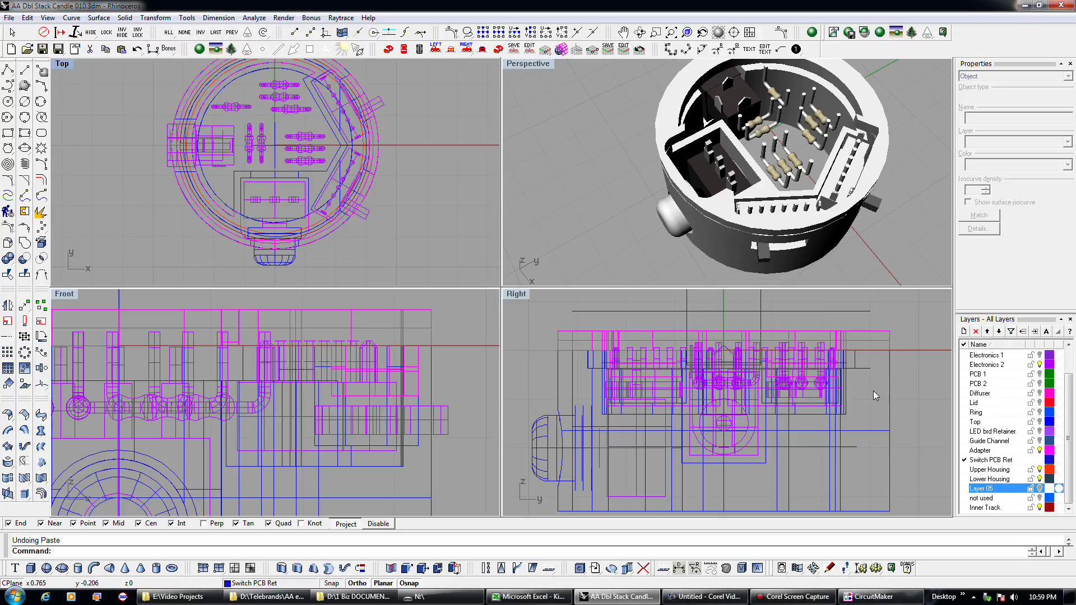
pyautogui.click(966, 450)
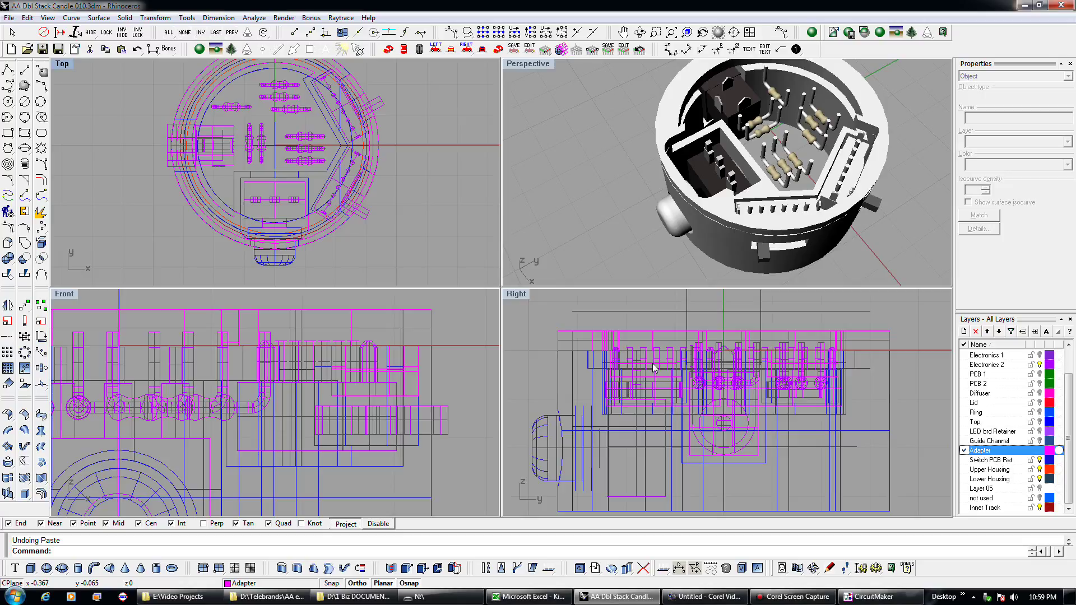
pyautogui.click(654, 367)
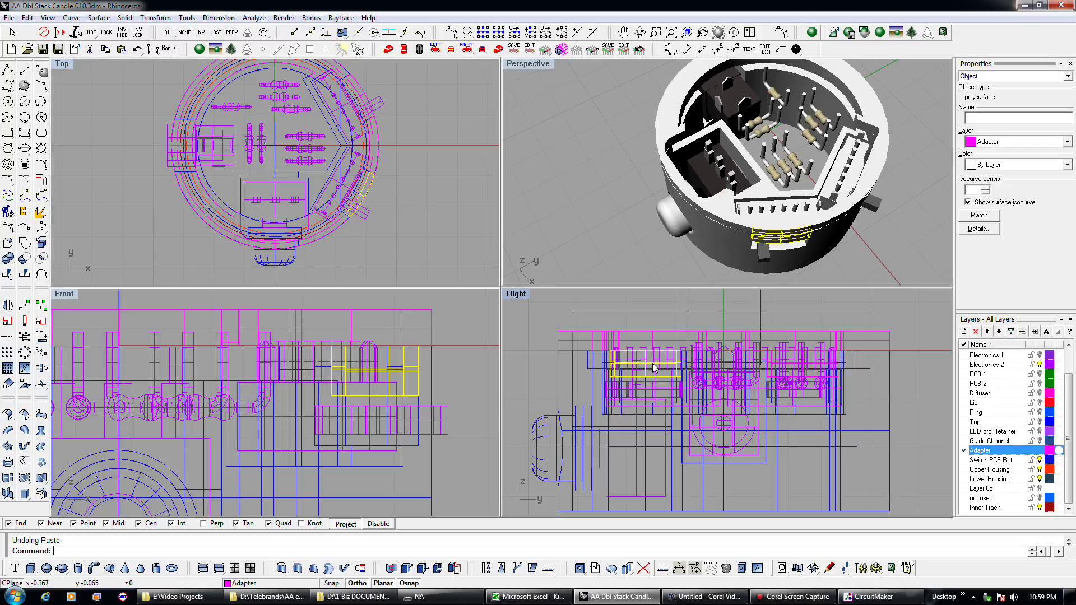
pyautogui.click(442, 254)
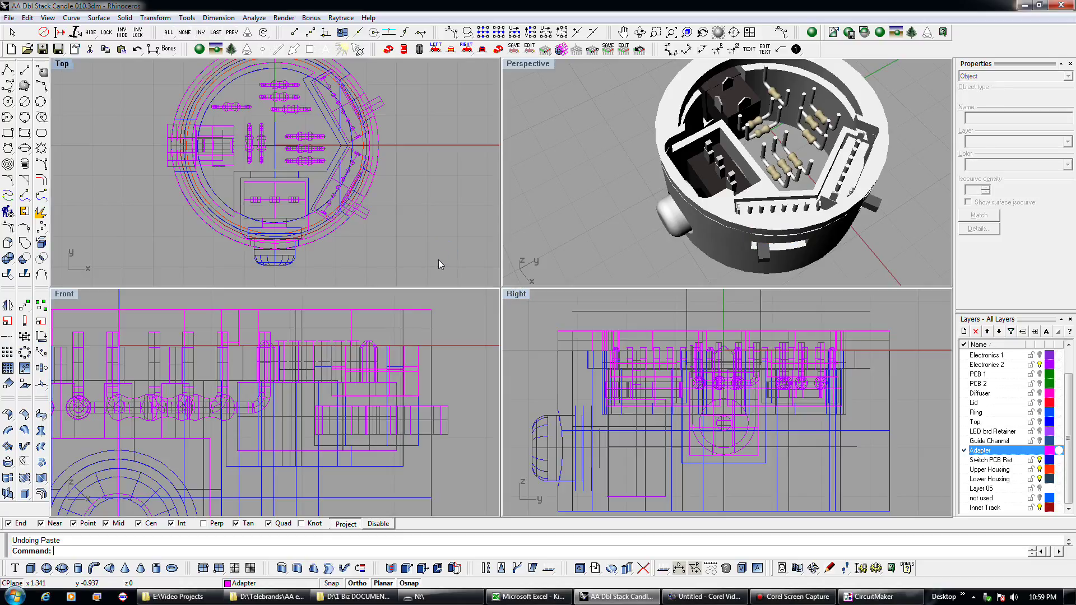
pyautogui.scroll(5, 338, 227)
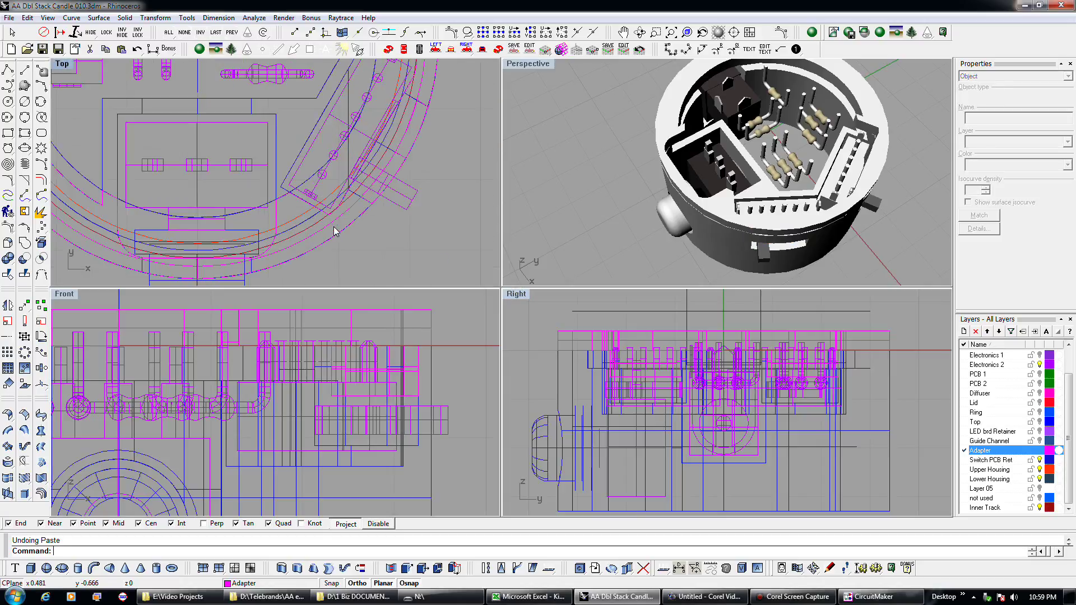
pyautogui.click(343, 236)
pyautogui.click(372, 245)
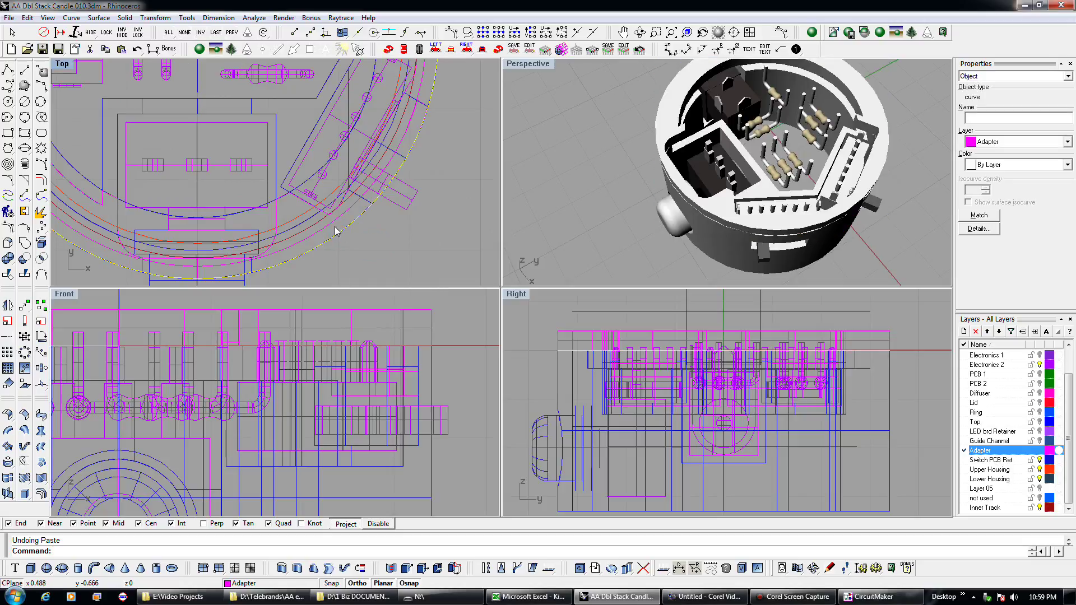
pyautogui.keyDown('shift'); pyautogui.click(332, 228); pyautogui.keyUp('shift')
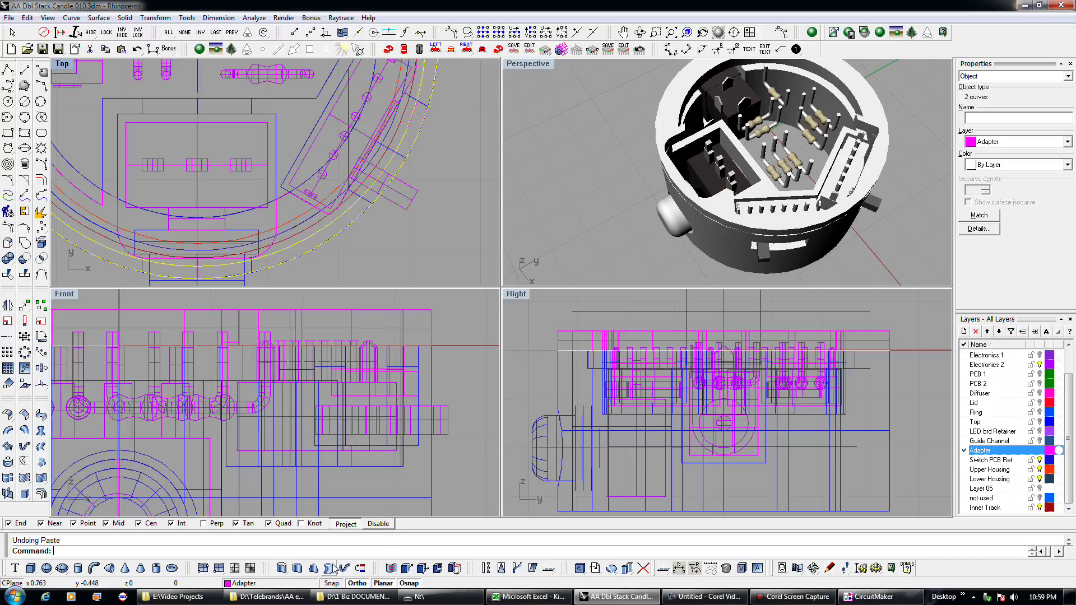
pyautogui.click(297, 568)
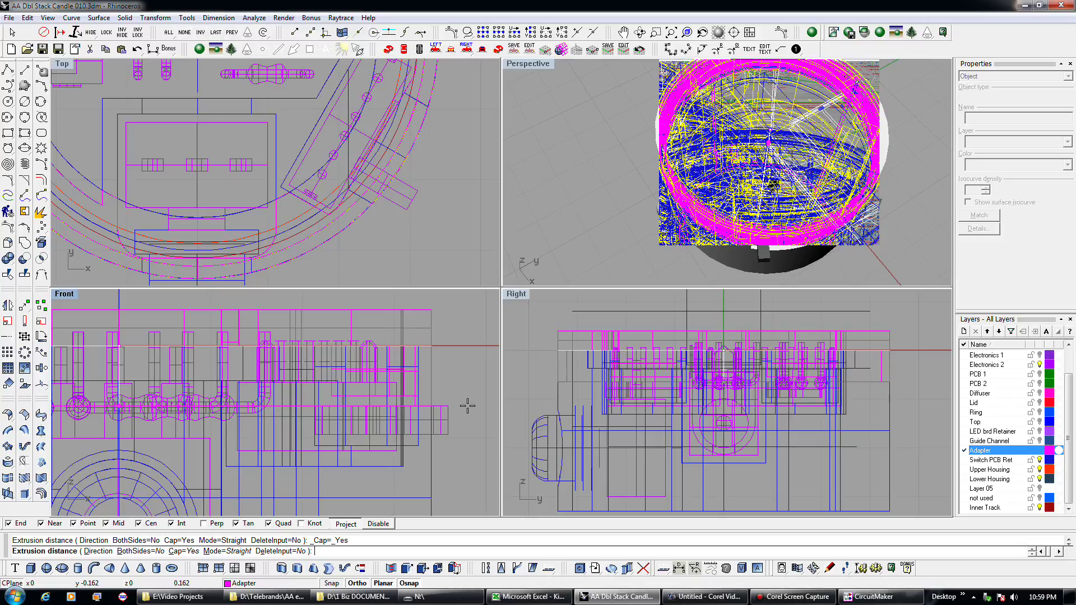
pyautogui.scroll(-3, 467, 406)
pyautogui.scroll(-3, 639, 376)
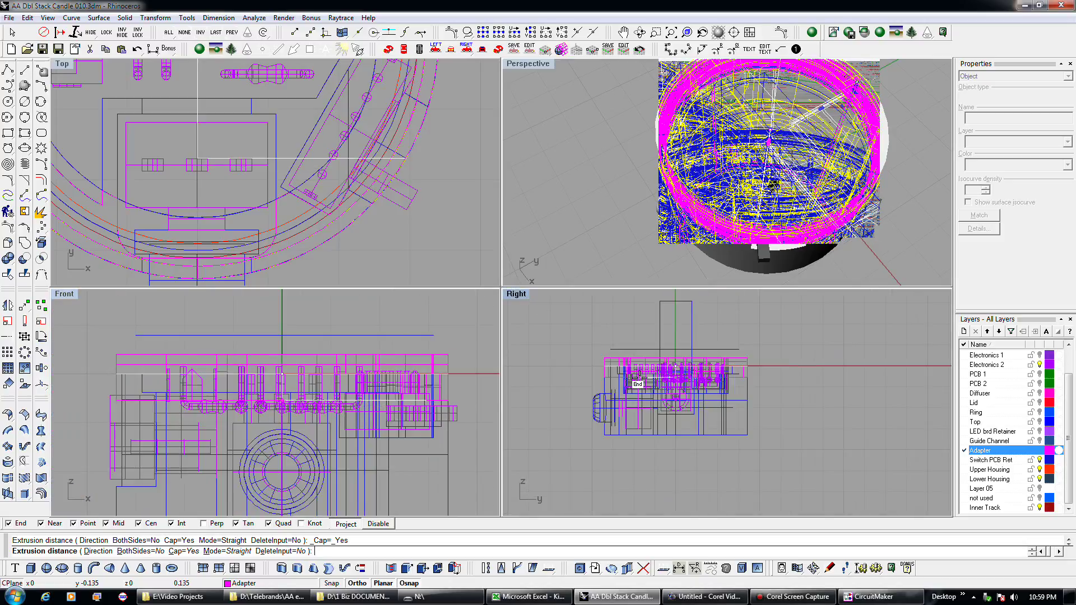
pyautogui.scroll(4, 642, 376)
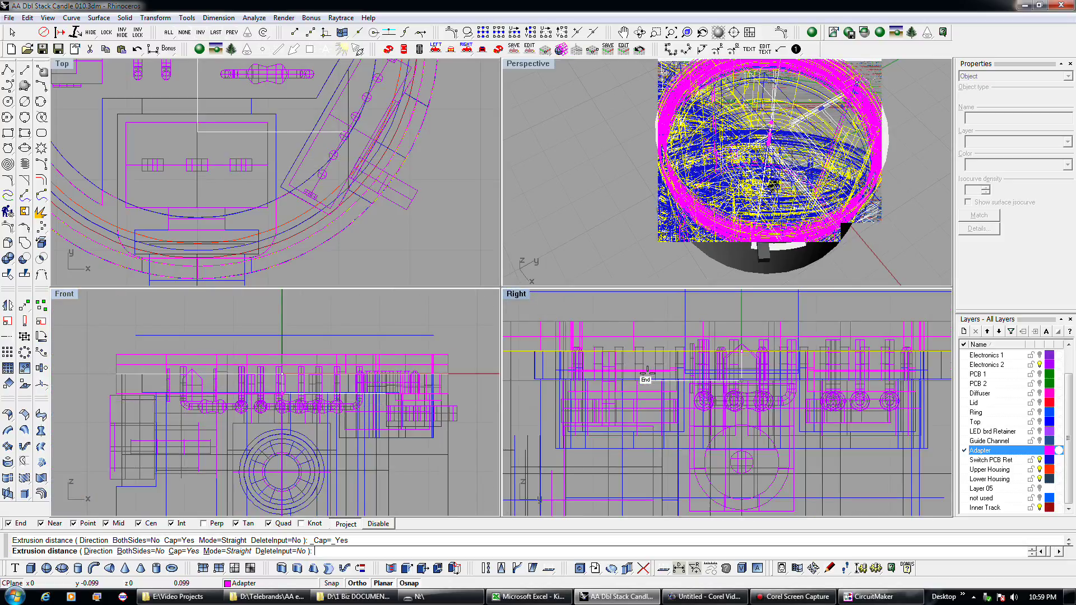
pyautogui.scroll(2, 647, 372)
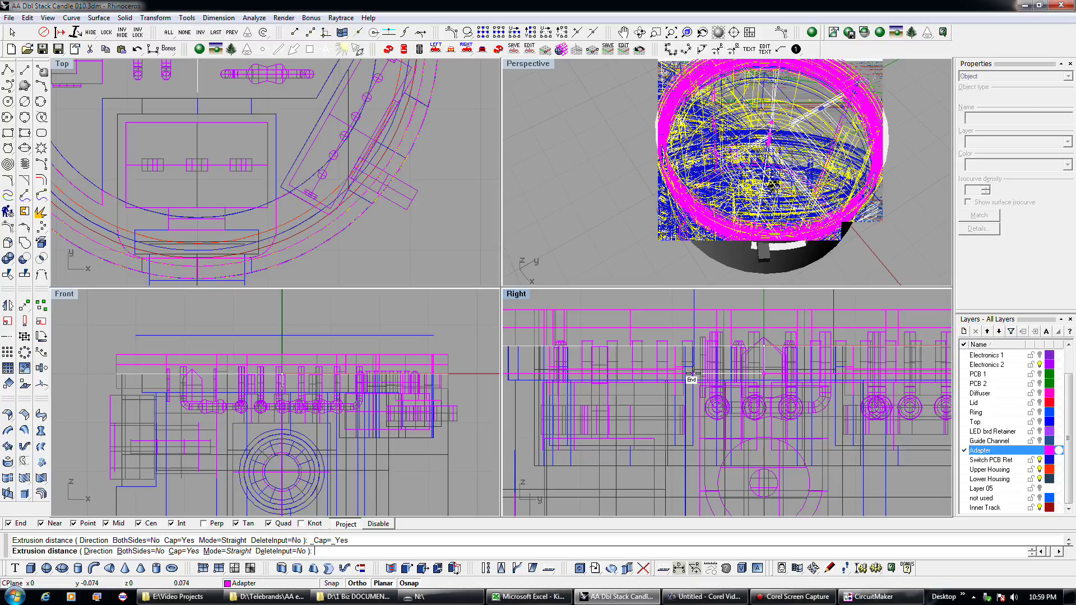
pyautogui.scroll(3, 694, 373)
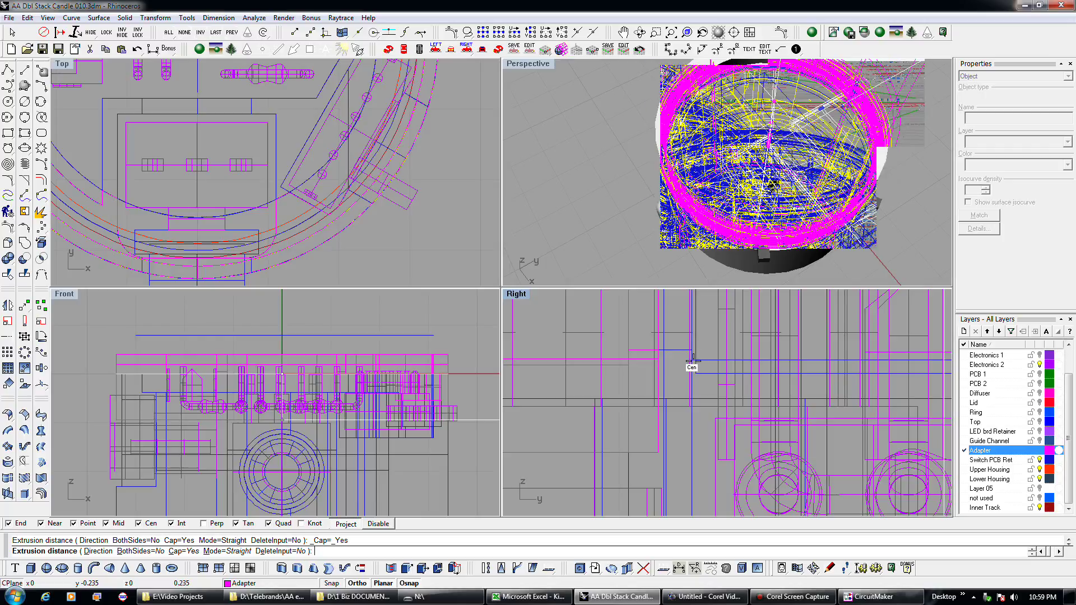
pyautogui.scroll(-3, 689, 362)
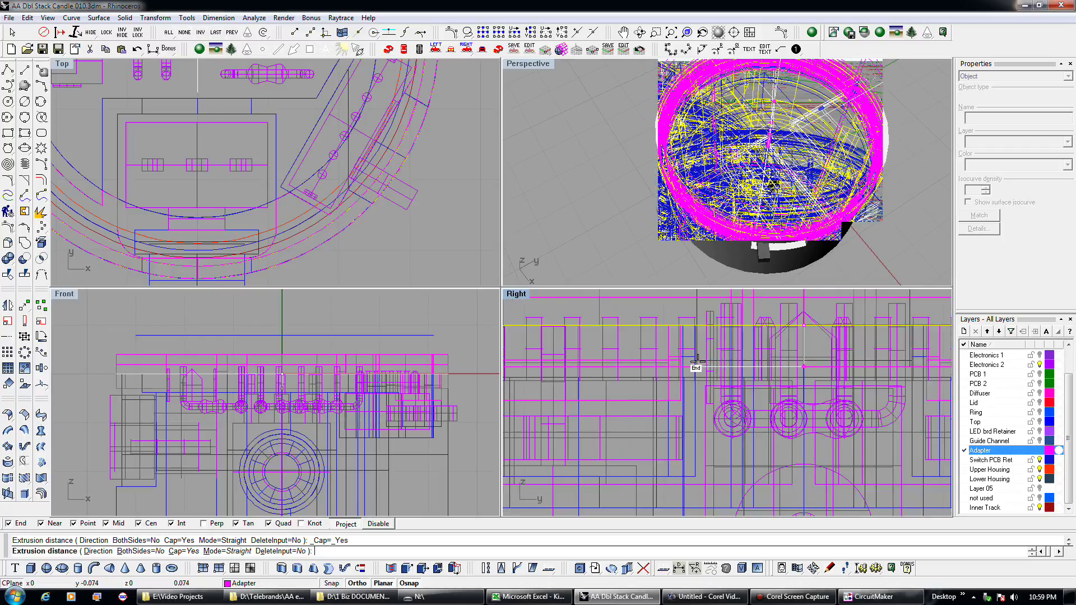
pyautogui.scroll(3, 785, 365)
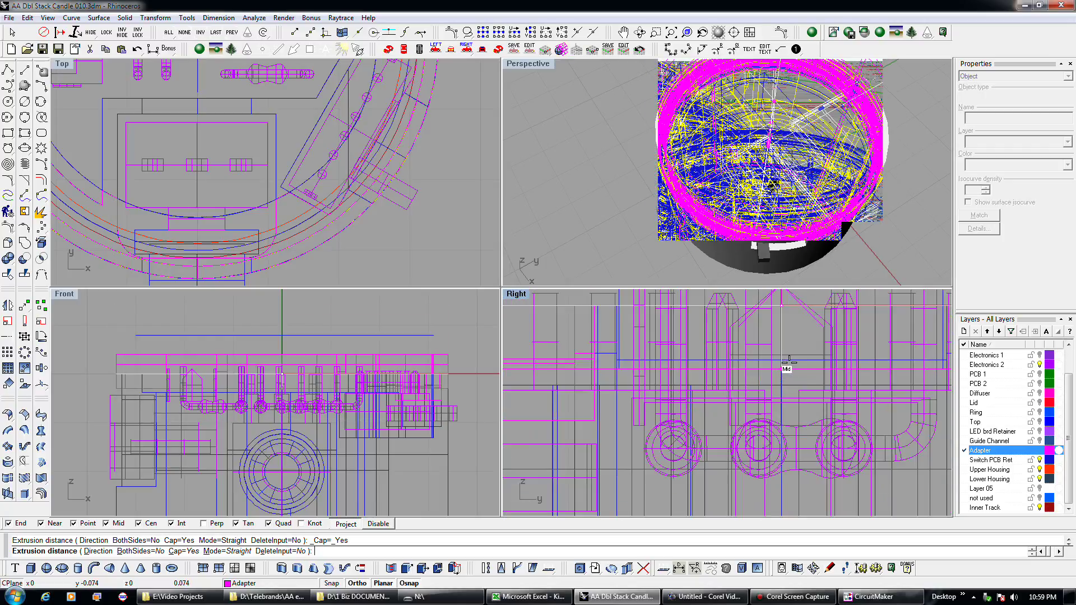
pyautogui.scroll(-4, 789, 363)
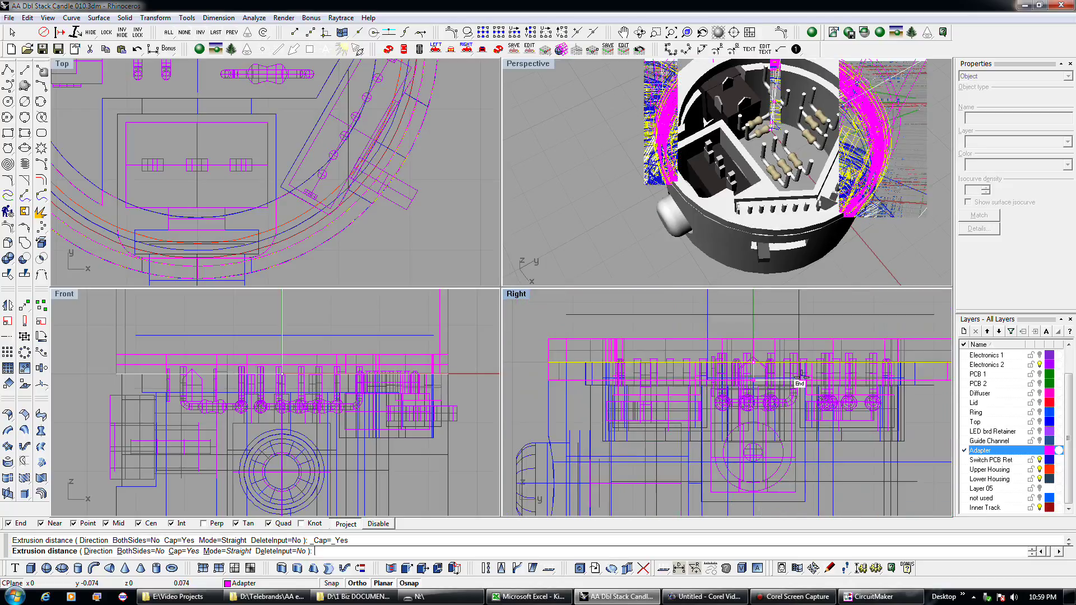
pyautogui.scroll(5, 802, 378)
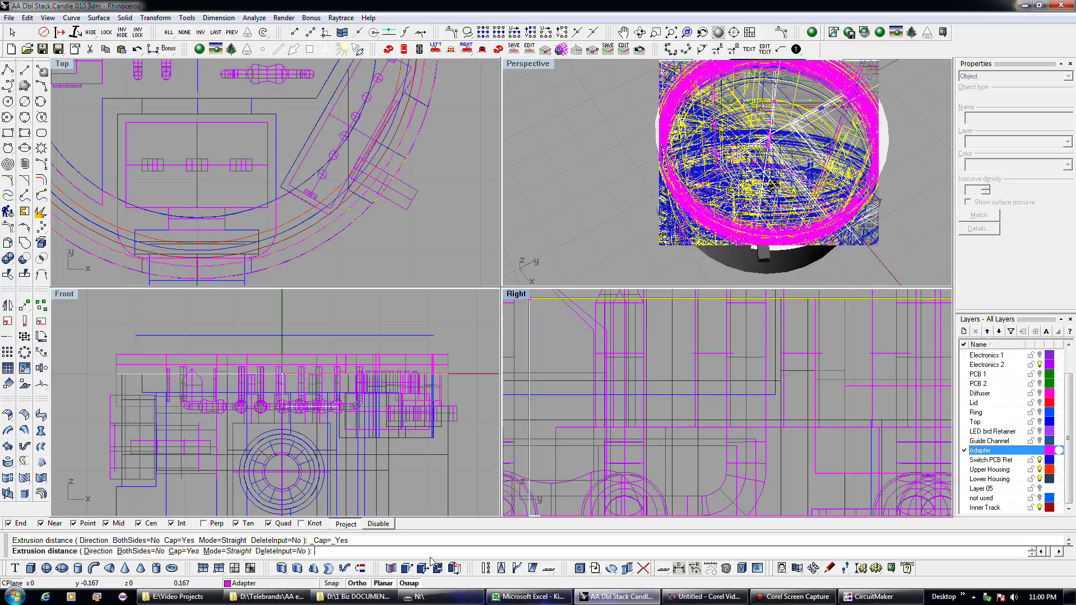
# Step: Turn off the Cen object snap and check the lower edge of the rectangular Switch PCB Ret curve in the side view
pyautogui.click(150, 526)
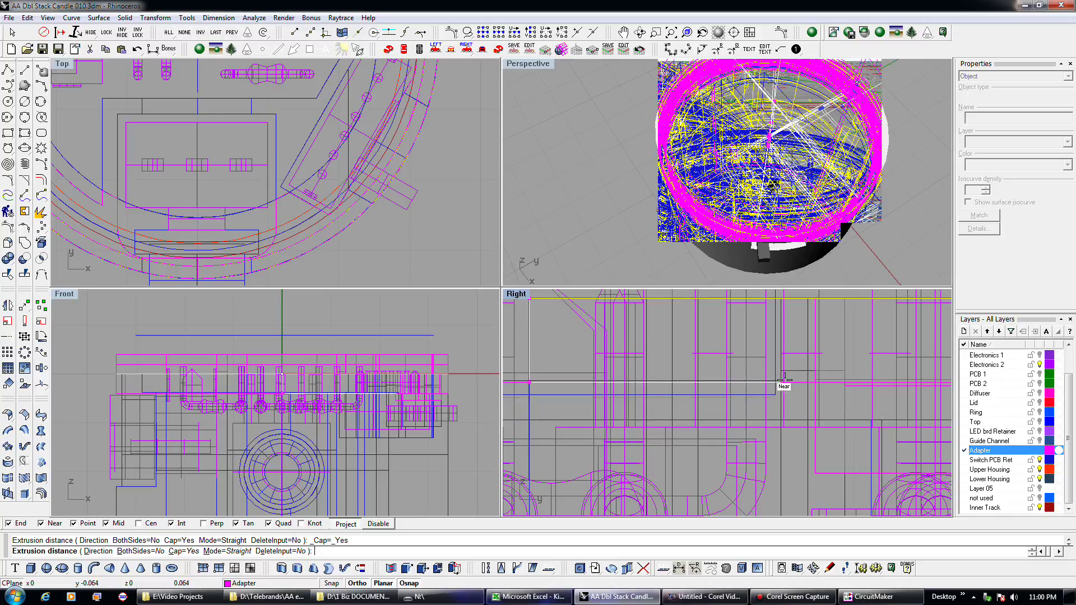
pyautogui.scroll(-3, 831, 394)
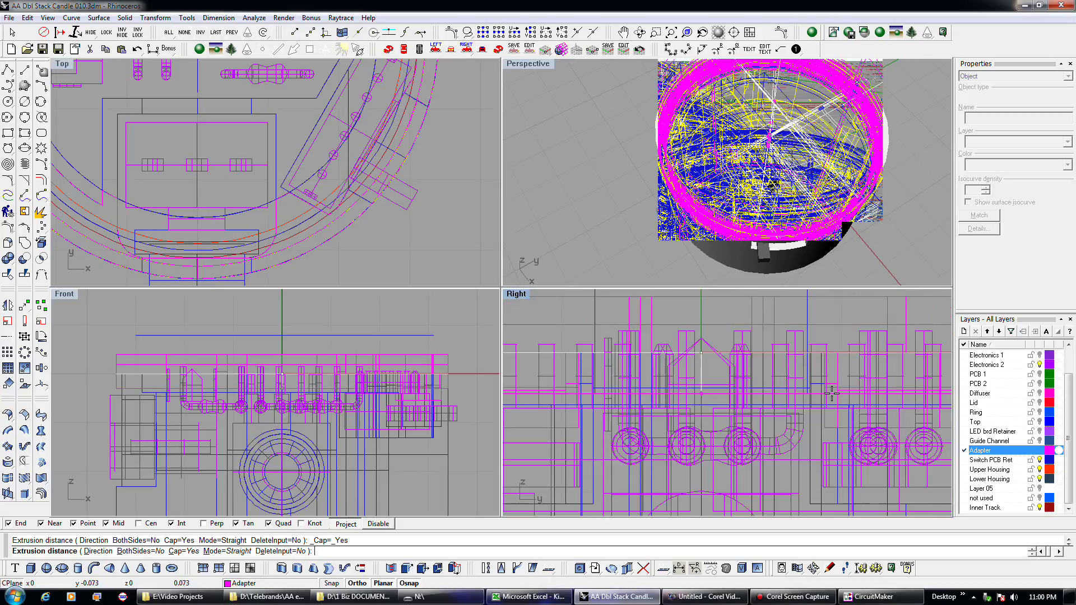
pyautogui.click(806, 322)
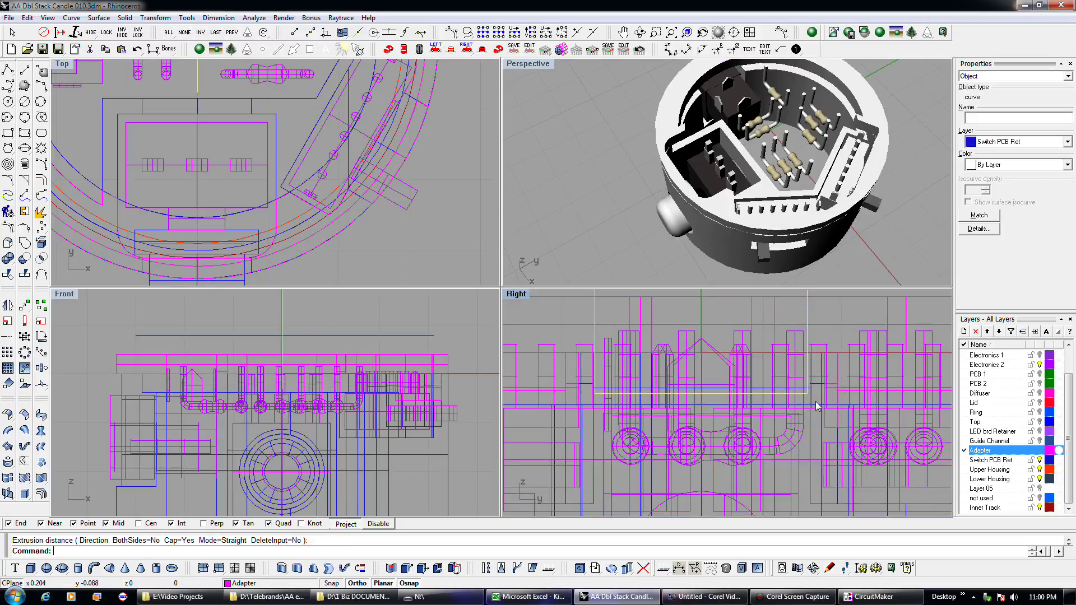
pyautogui.scroll(-3, 812, 399)
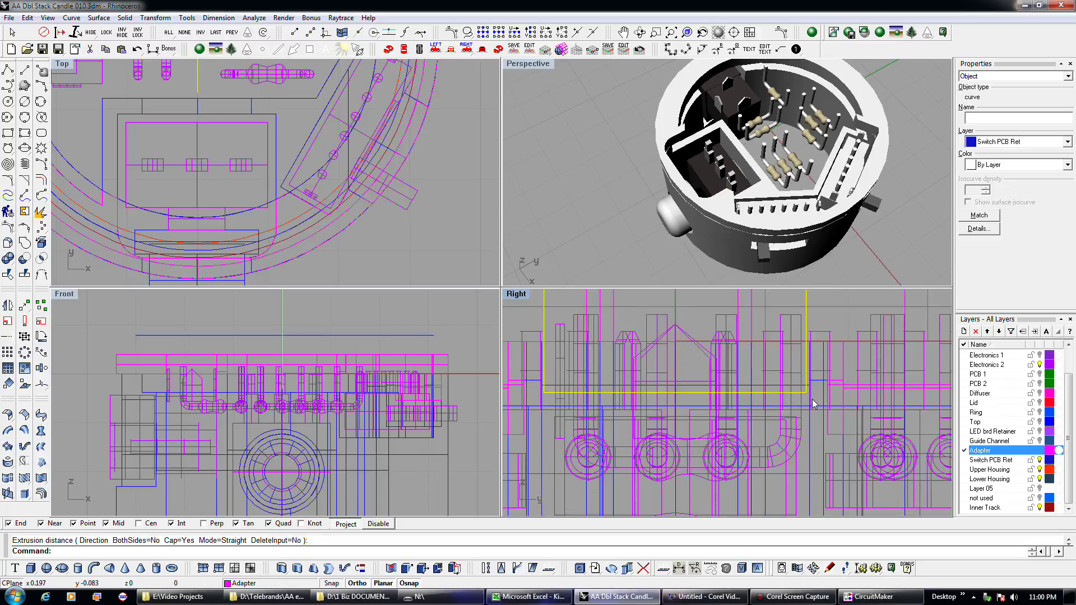
pyautogui.scroll(-2, 809, 411)
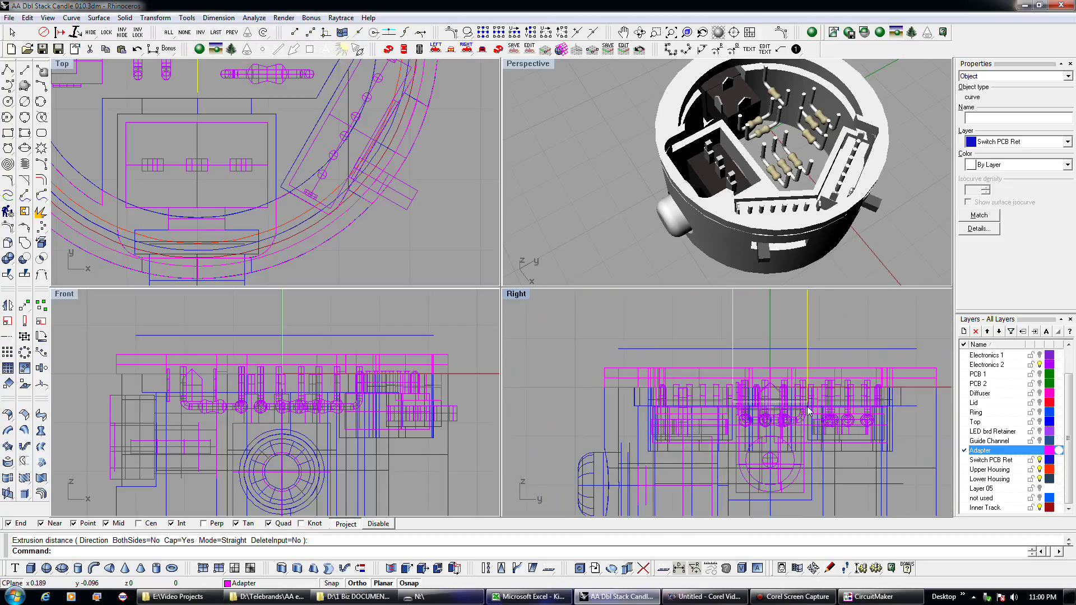
pyautogui.scroll(3, 806, 401)
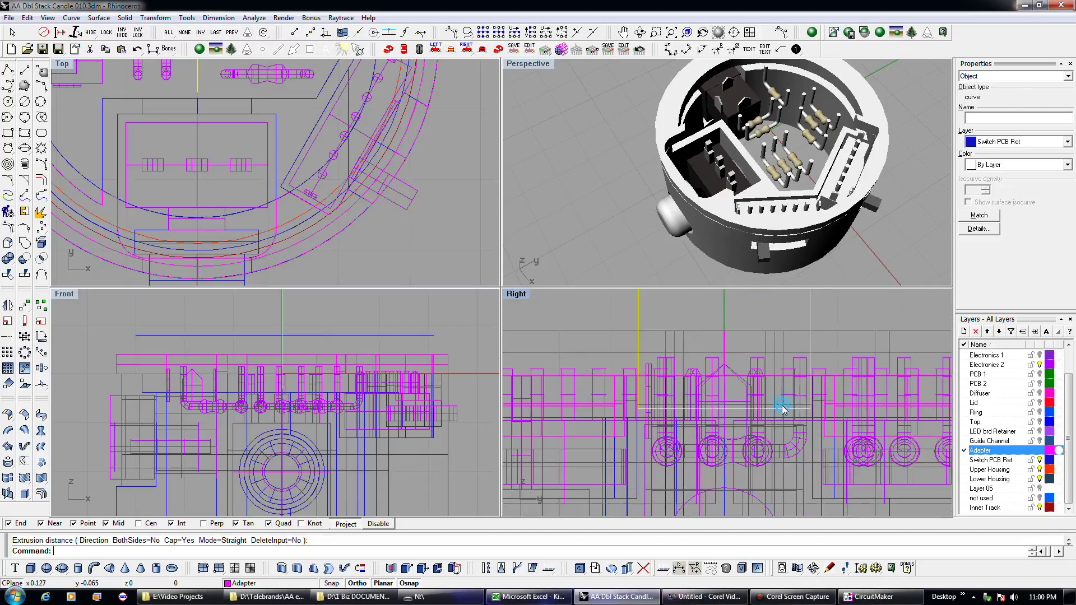
pyautogui.click(797, 416)
pyautogui.click(810, 422)
pyautogui.scroll(-3, 796, 448)
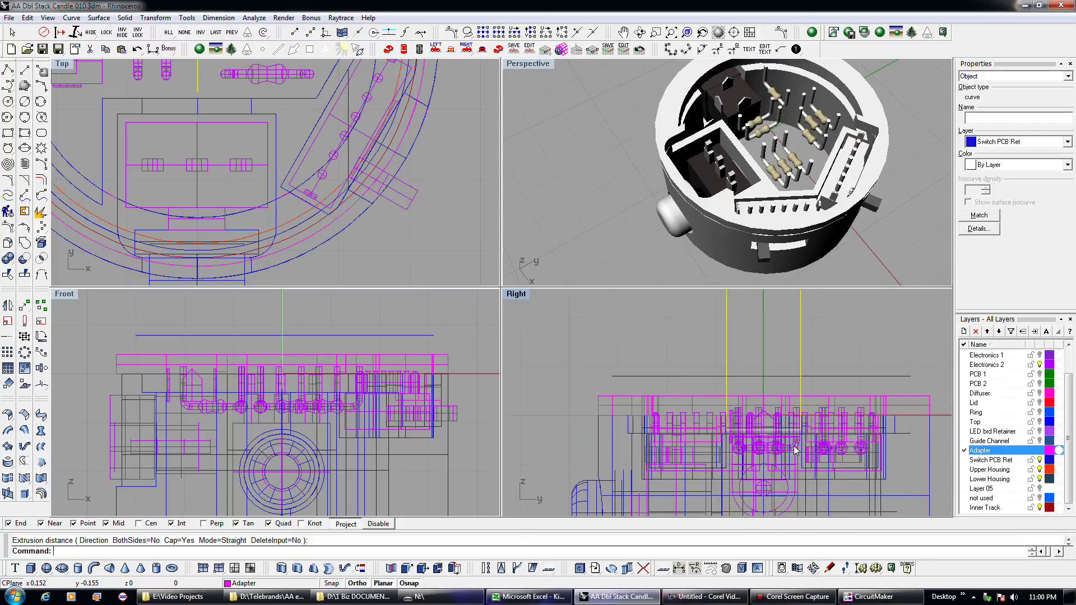
pyautogui.scroll(5, 813, 437)
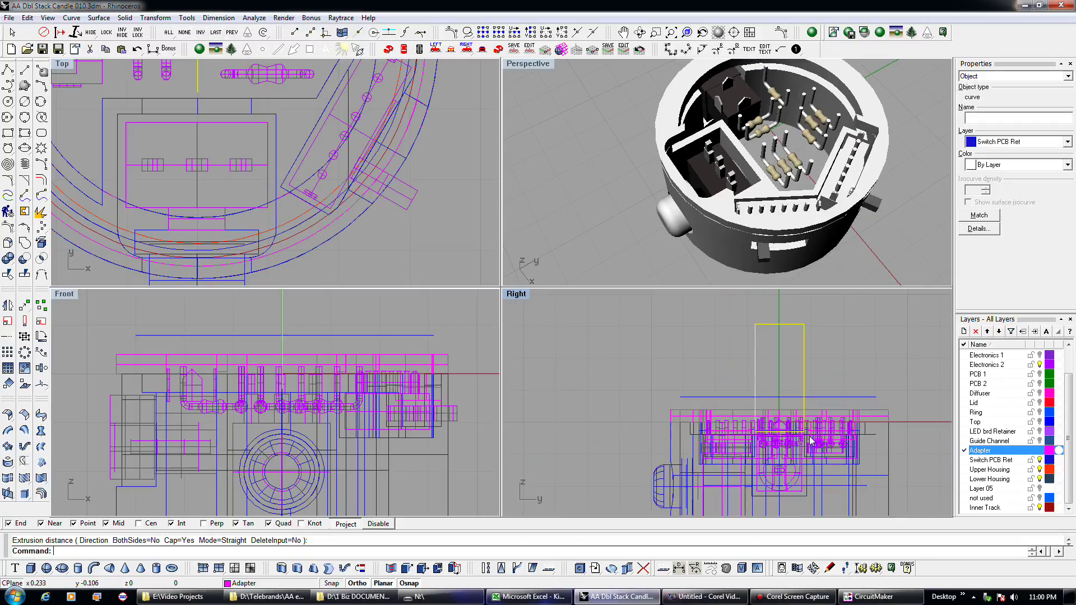
pyautogui.scroll(-5, 815, 434)
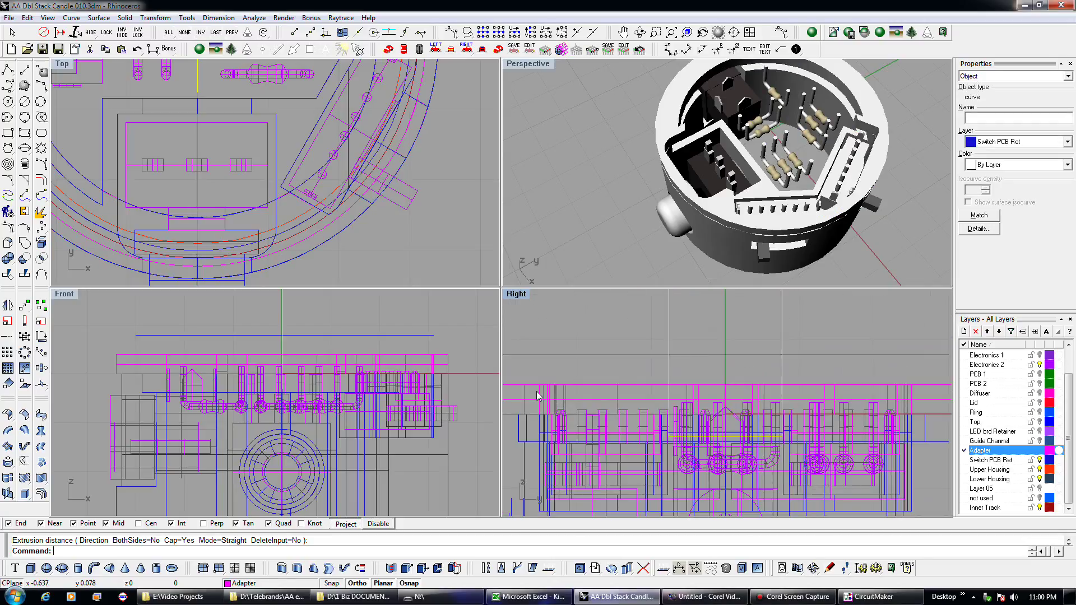
# Step: Extrude the two Adapter rim circles into a capped ring reaching down to the lower edge of the rectangular retainer curve
pyautogui.click(348, 223)
pyautogui.click(387, 235)
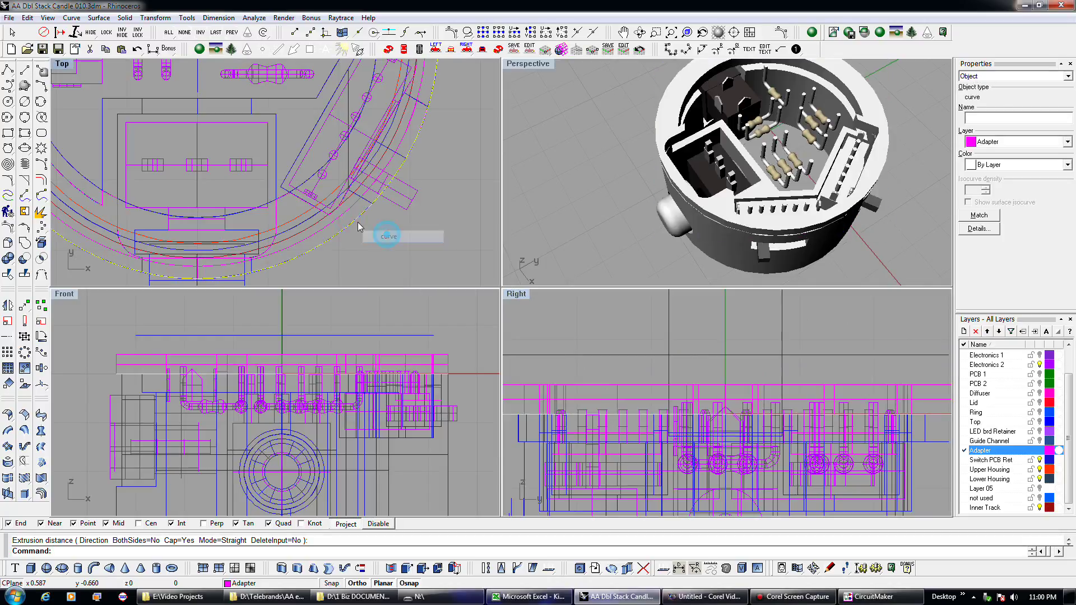
pyautogui.click(297, 568)
pyautogui.scroll(3, 782, 435)
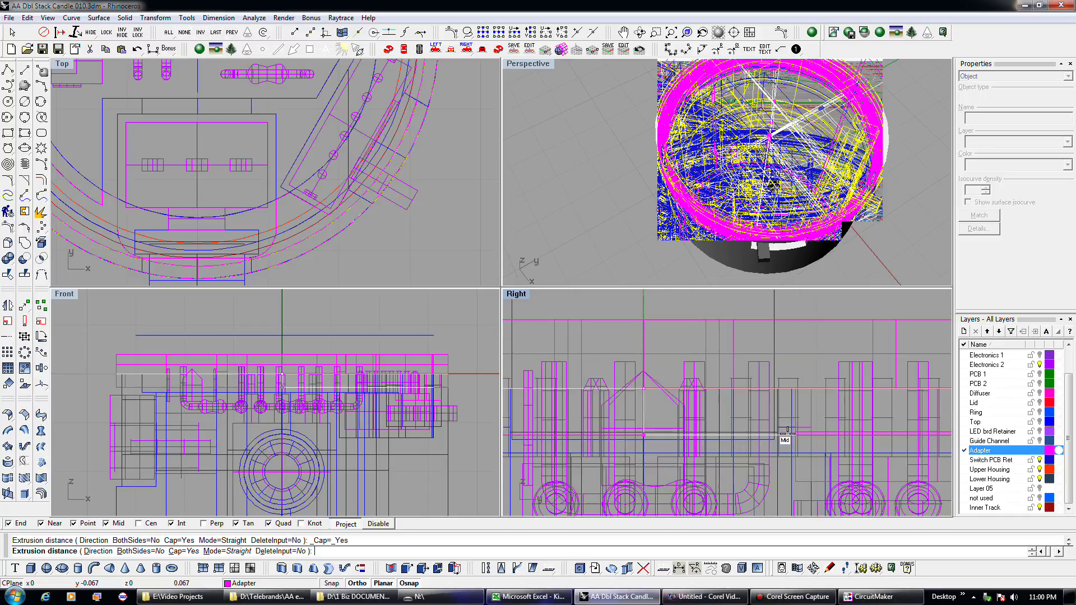
pyautogui.click(775, 435)
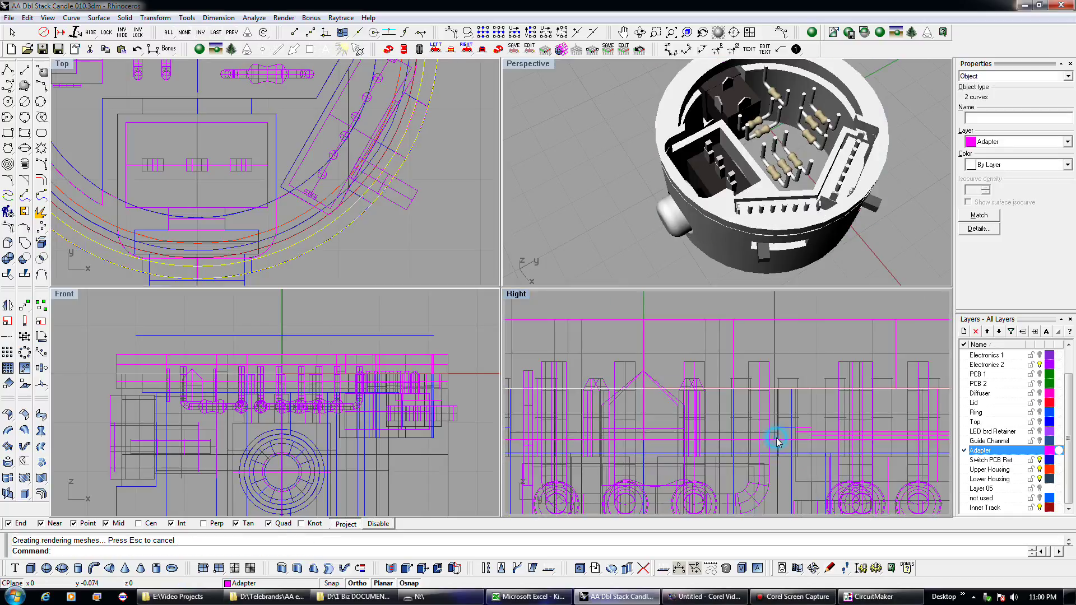
pyautogui.scroll(-3, 742, 445)
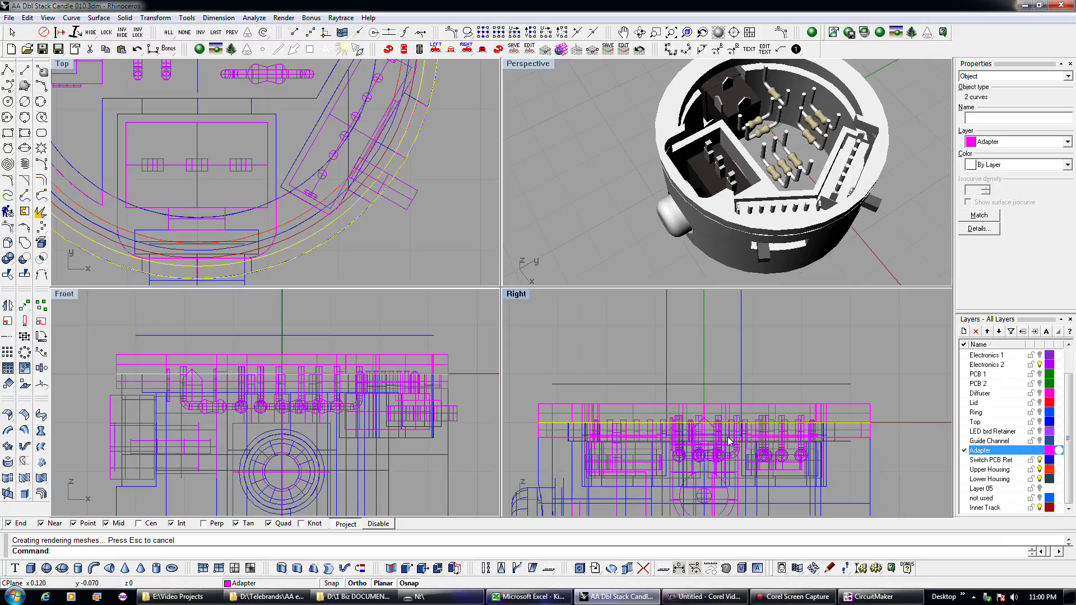
# Step: Select the new adapter ring and check its depth against the circuit board by briefly showing the PCB 2 layer
pyautogui.click(863, 437)
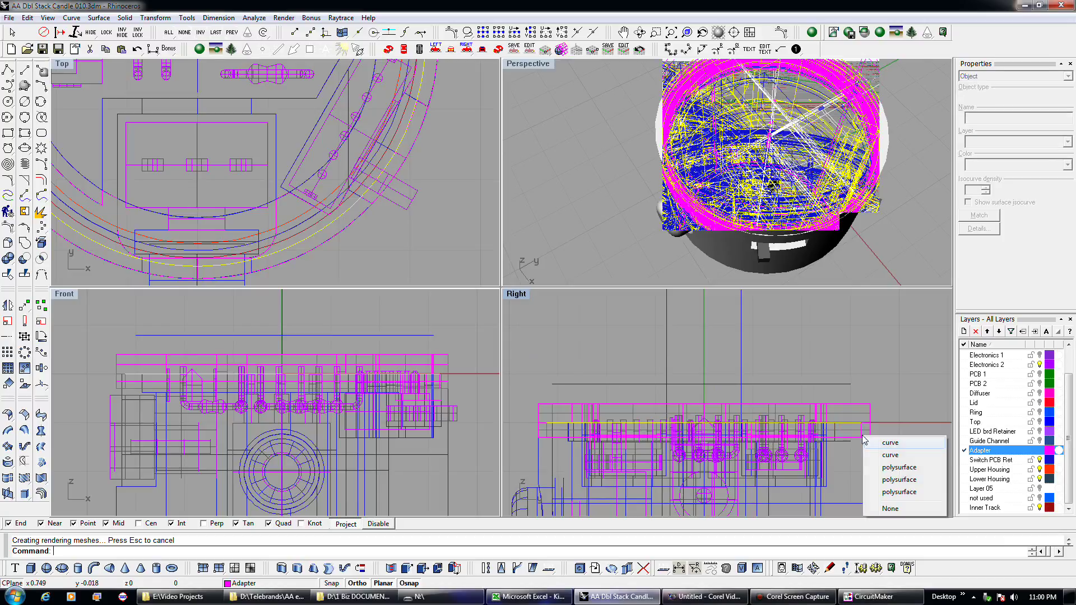
pyautogui.click(900, 492)
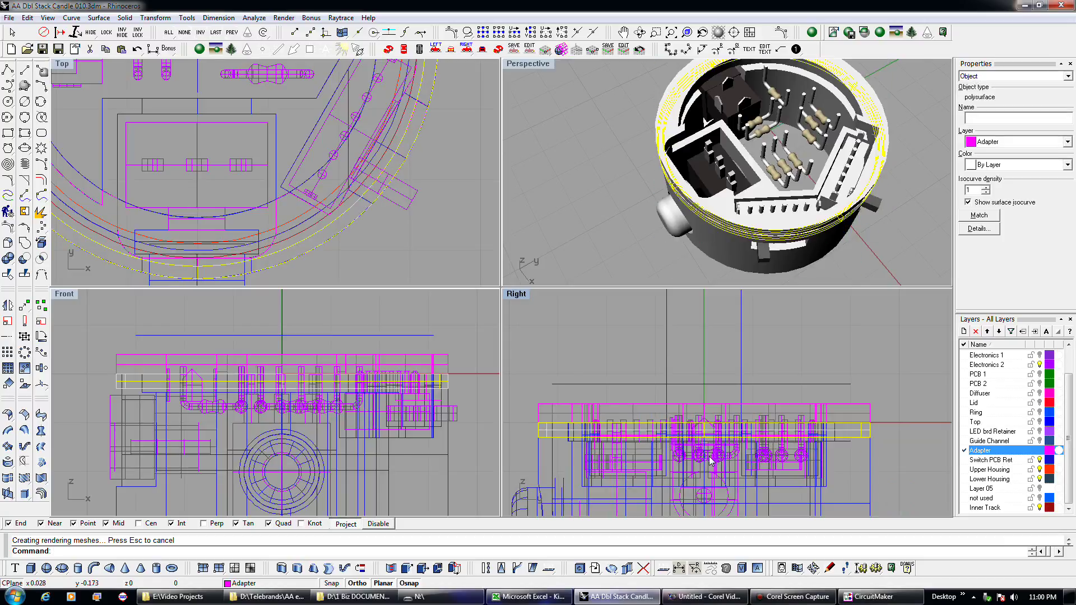
pyautogui.scroll(5, 697, 432)
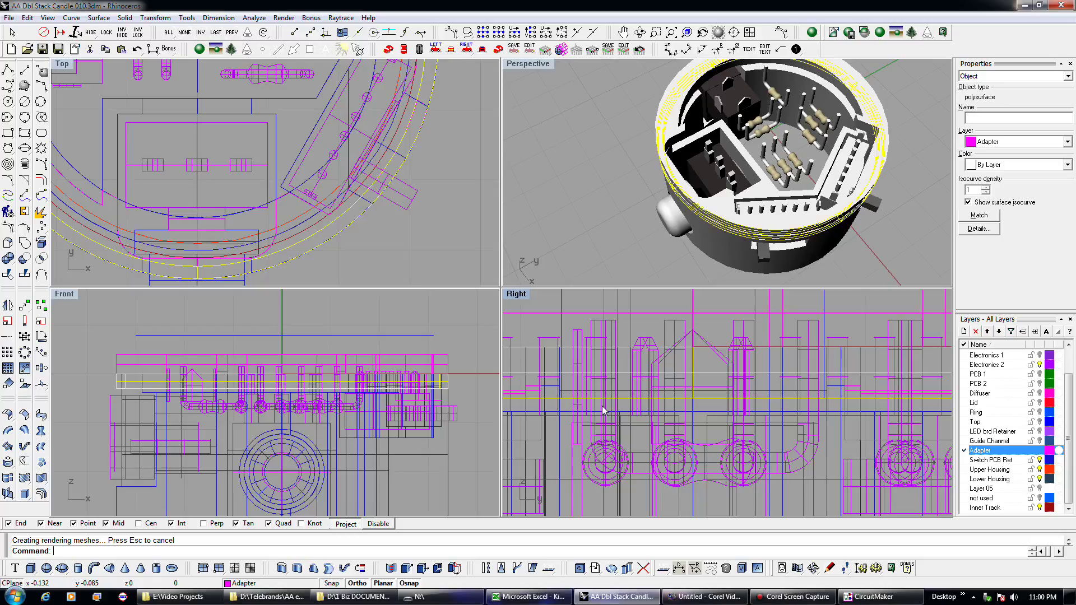
pyautogui.click(1040, 384)
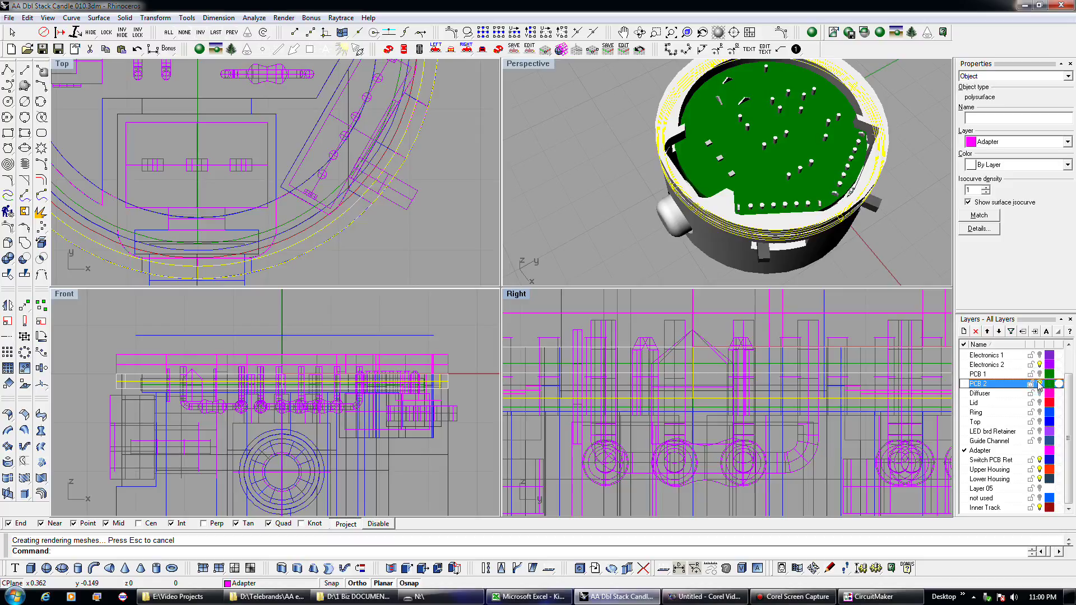
pyautogui.click(1039, 383)
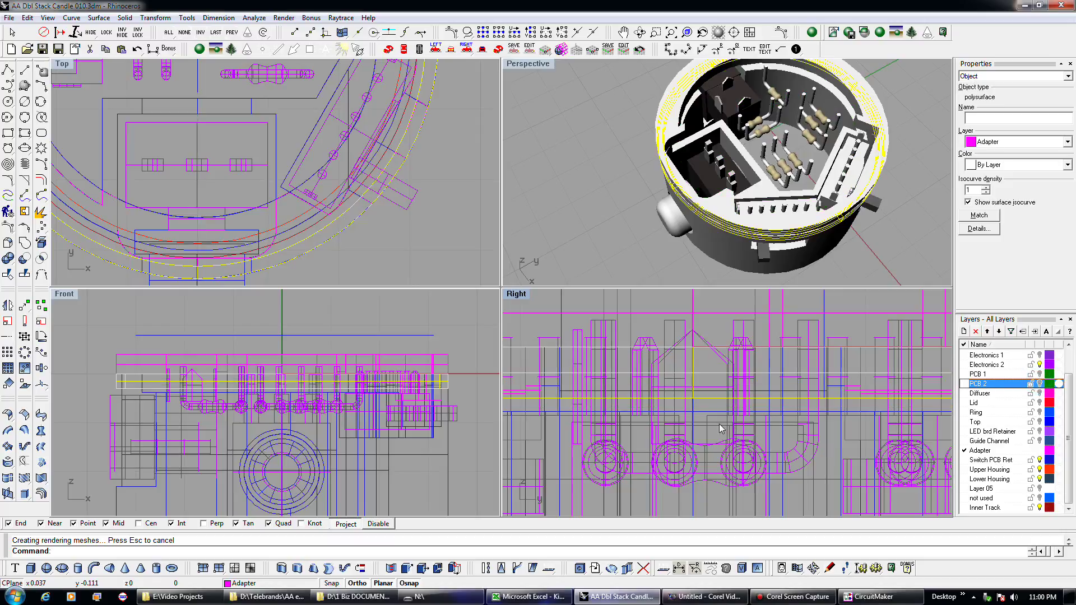
pyautogui.click(593, 392)
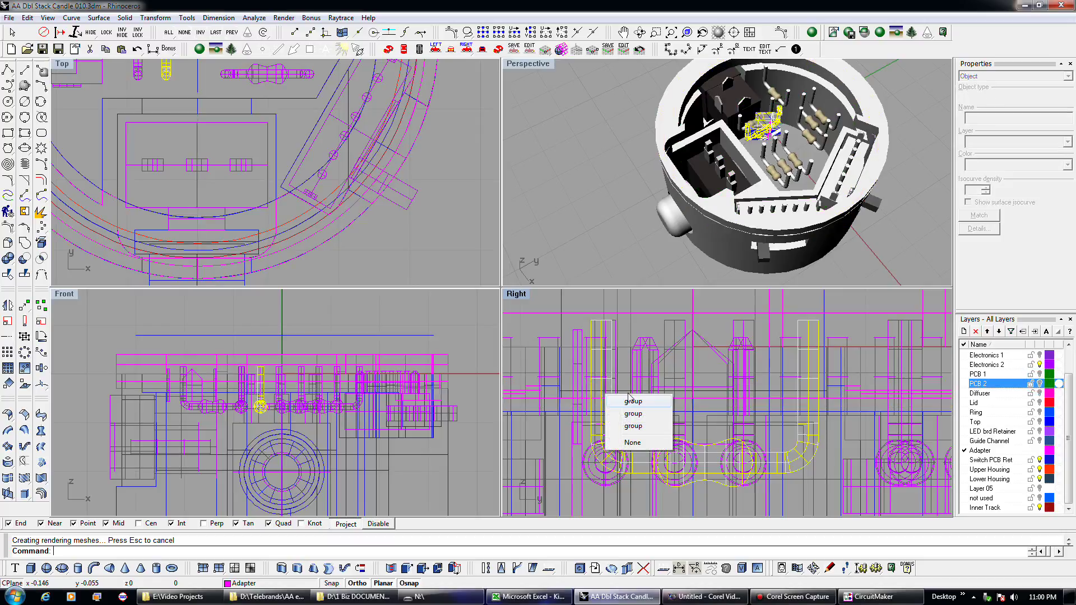
pyautogui.press('Escape')
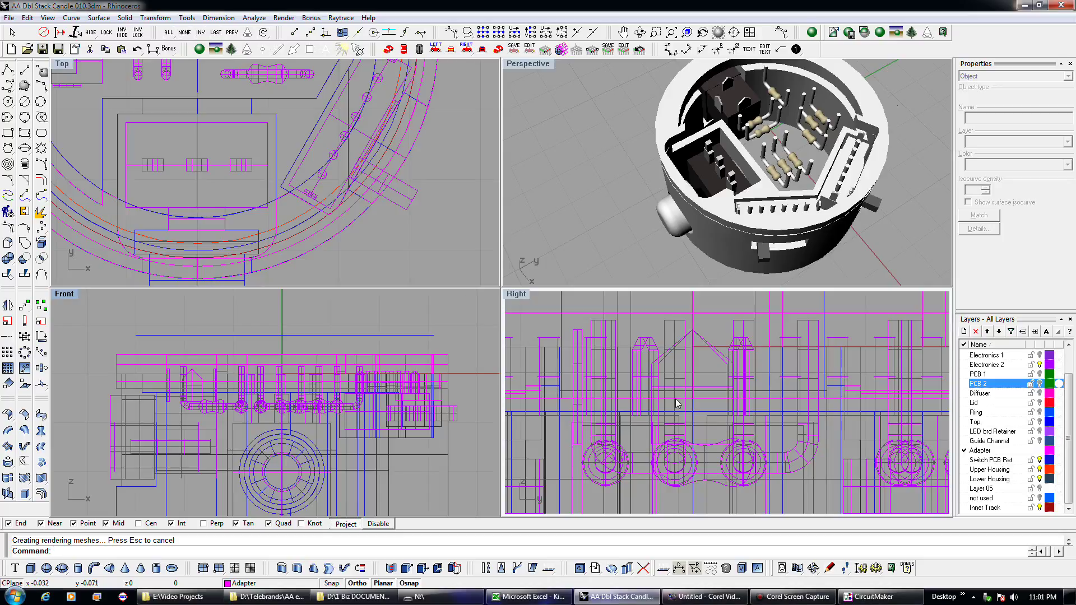
# Step: Extrude the rectangular Switch PCB Ret curve into a capped solid reaching past the ring's outer edge on the negative X side
pyautogui.scroll(-5, 675, 400)
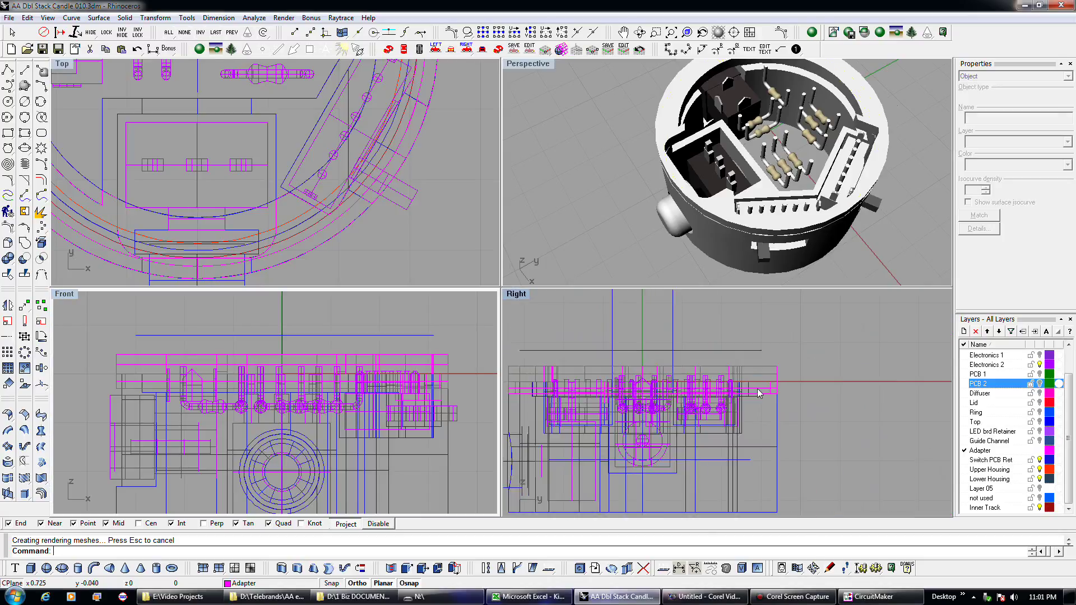
pyautogui.click(759, 392)
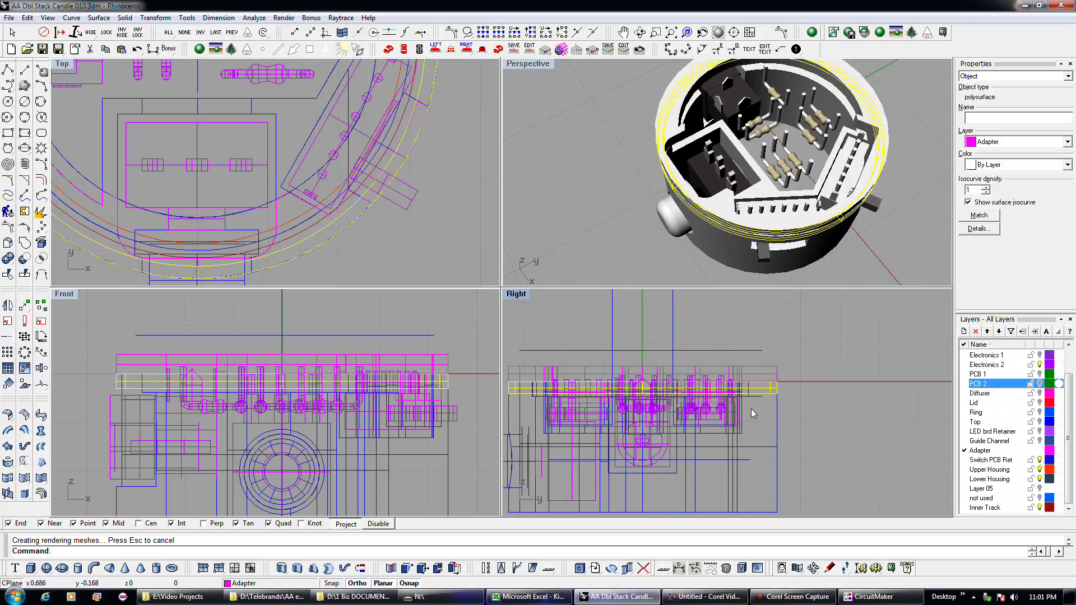
pyautogui.scroll(-5, 429, 234)
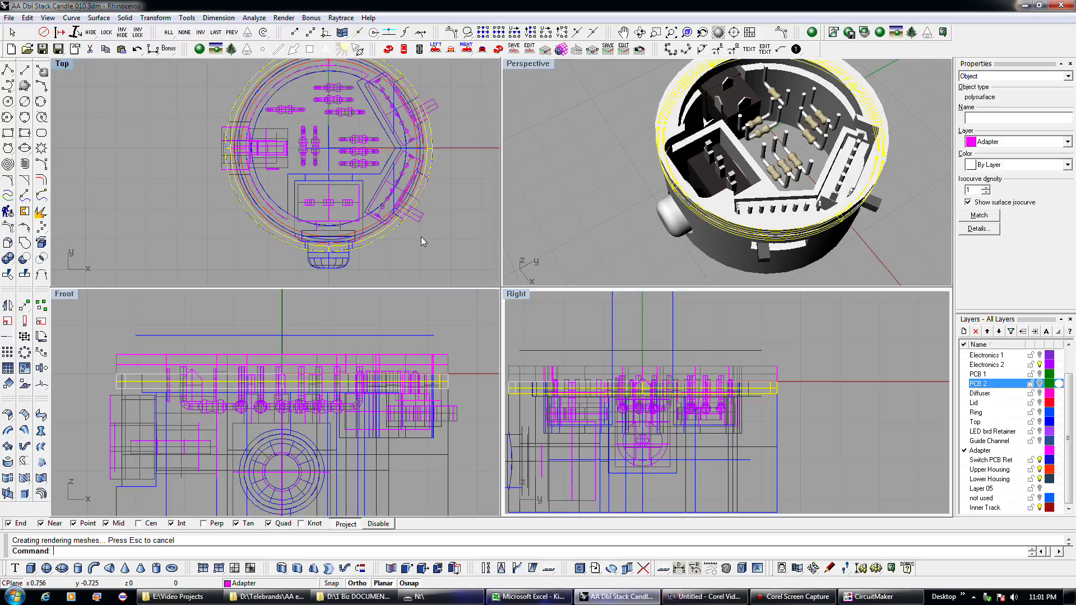
pyautogui.click(612, 328)
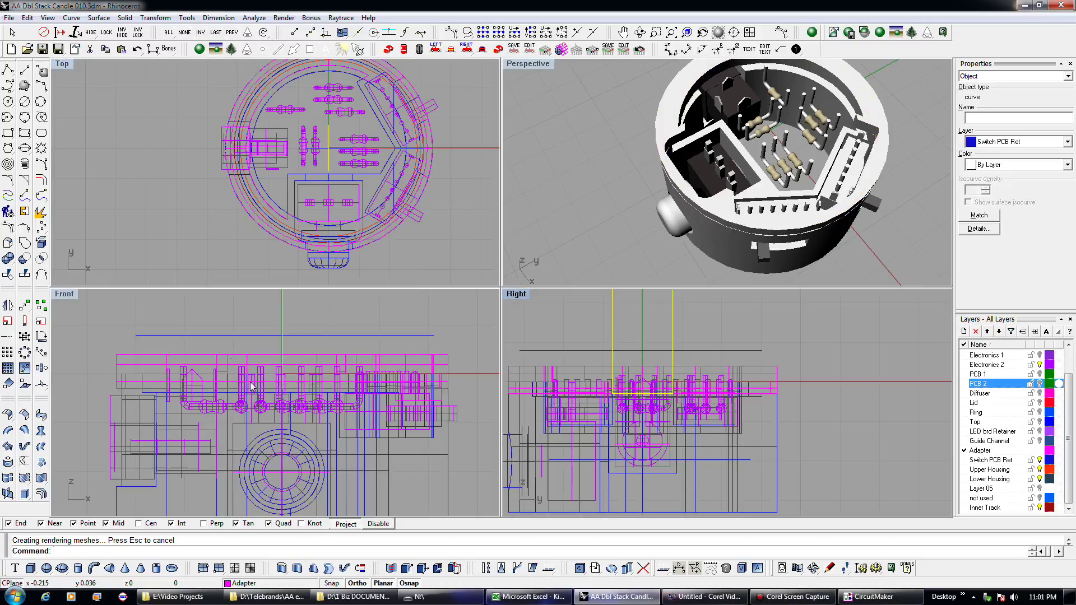
pyautogui.click(297, 568)
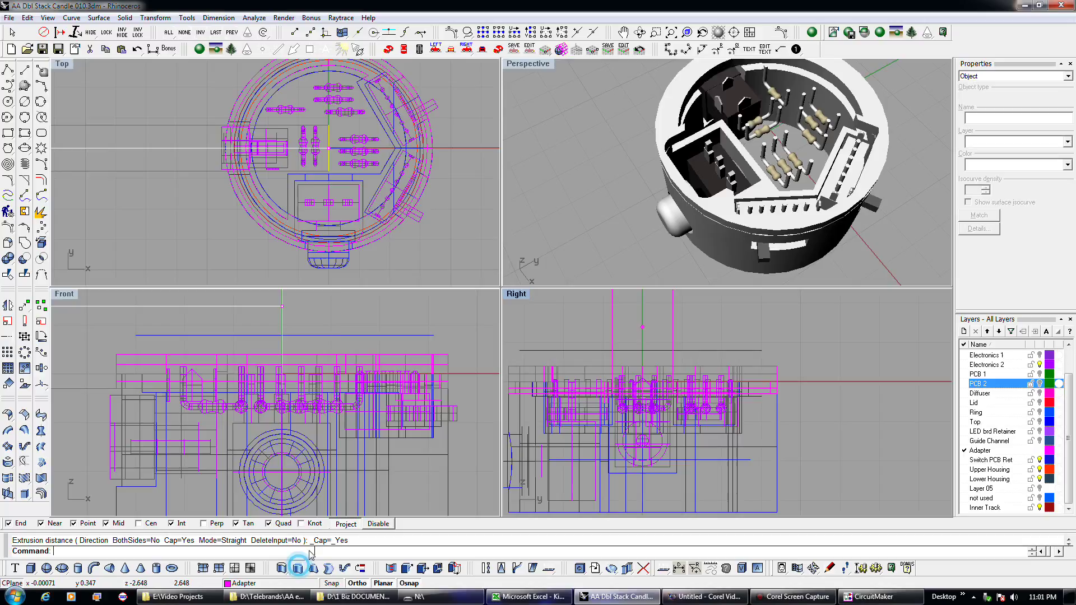
pyautogui.click(173, 175)
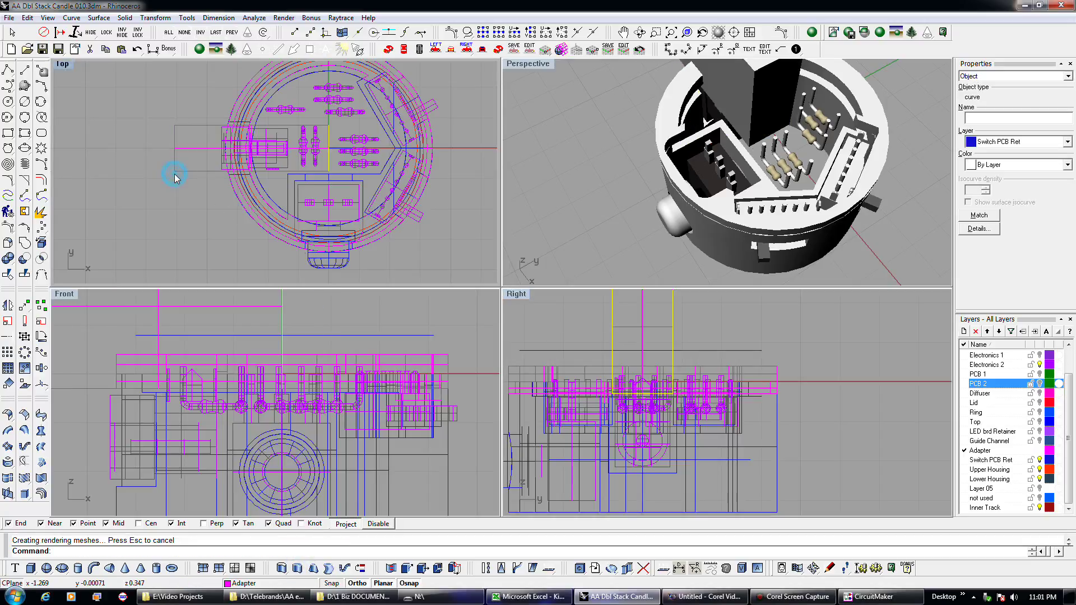
# Step: Boolean-intersect the new Adapter ring with the extruded block, keeping only the wall segment where they overlap
pyautogui.click(526, 393)
pyautogui.click(552, 406)
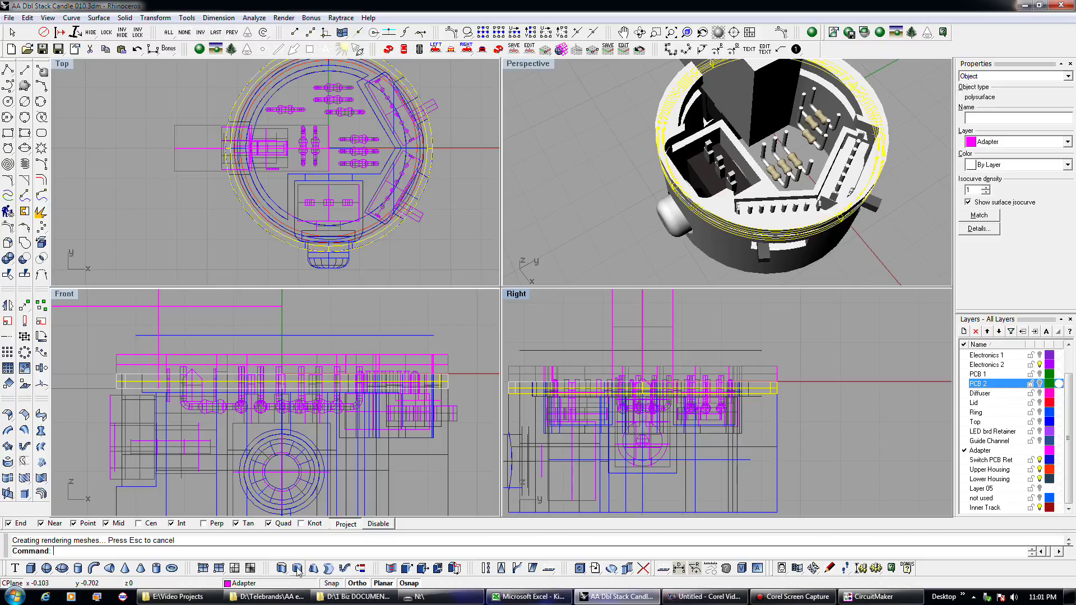
pyautogui.click(41, 258)
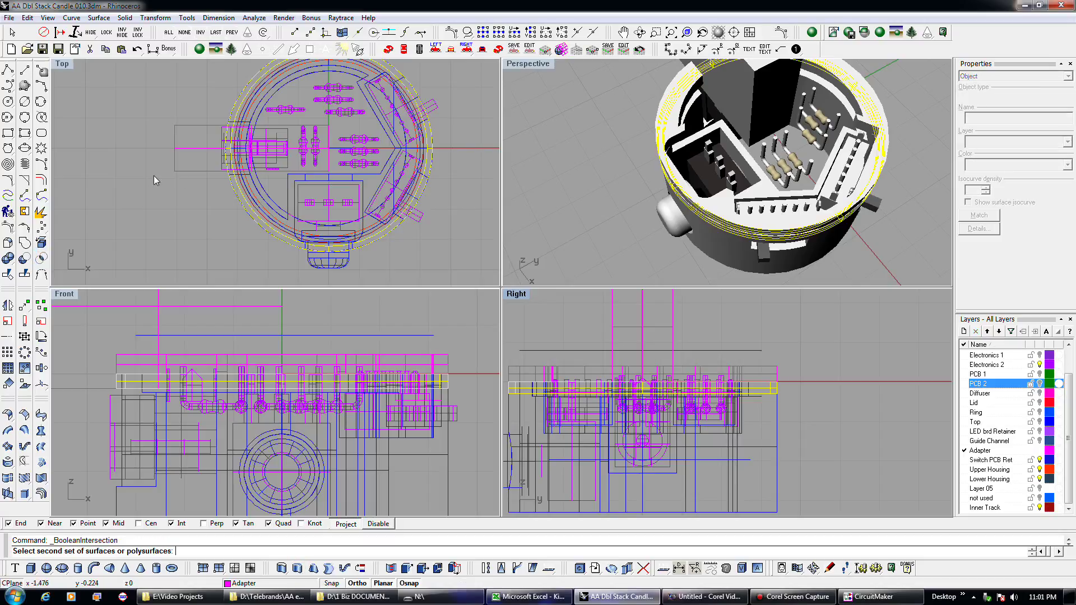
pyautogui.click(183, 173)
pyautogui.press('Return')
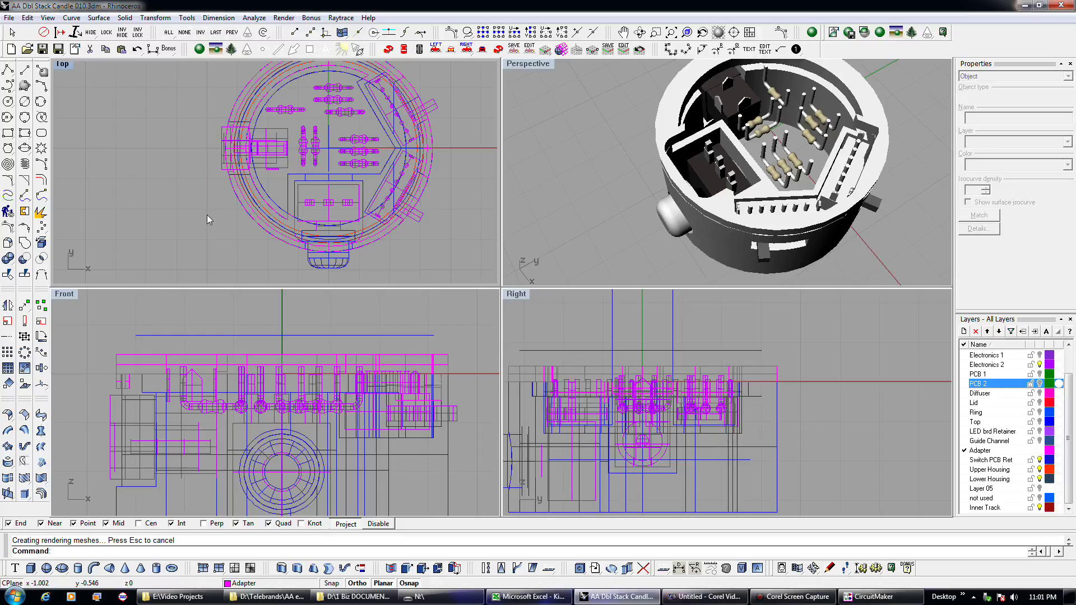
# Step: Check the new wall segment against the housing, and hide the Switch PCB Ret and Electronics 2 layers to isolate the adapter parts
pyautogui.scroll(3, 216, 143)
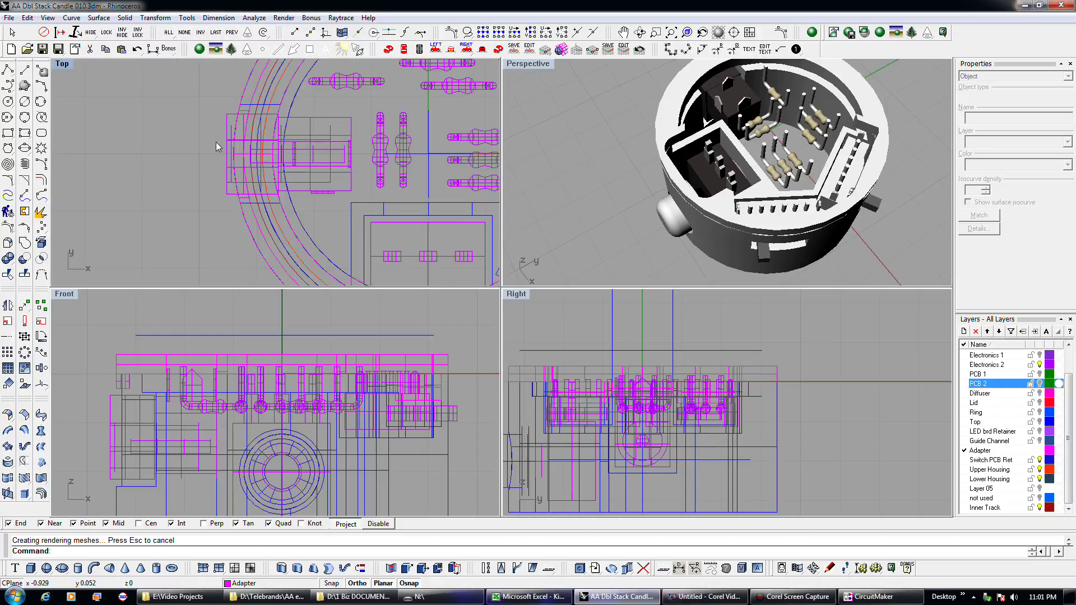
pyautogui.click(215, 33)
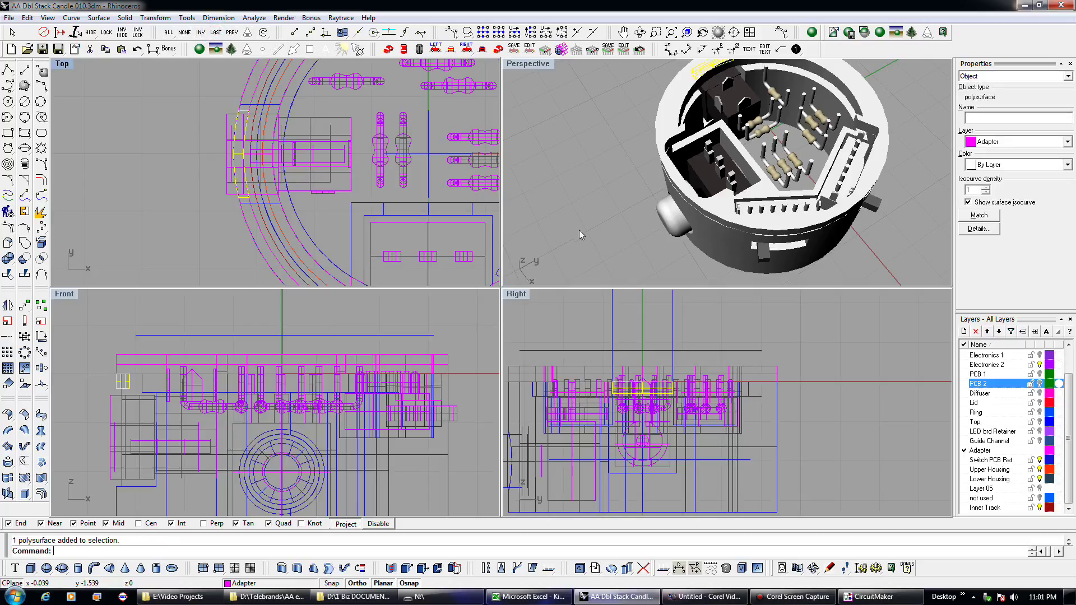
pyautogui.scroll(-2, 577, 230)
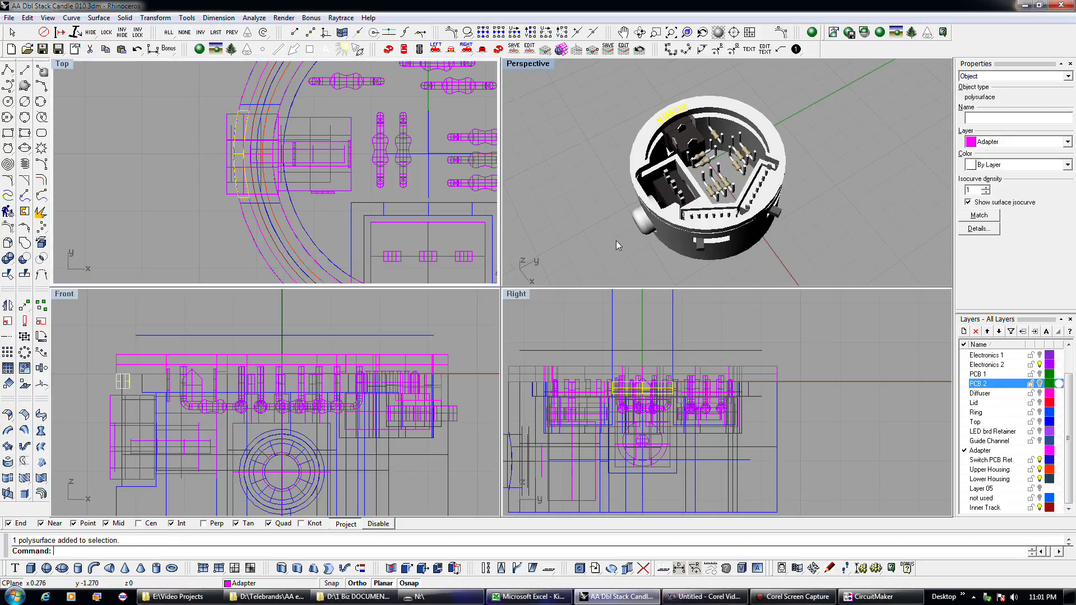
pyautogui.press('Escape')
pyautogui.moveTo(720, 242)
pyautogui.mouseDown(button='right')
pyautogui.moveTo(740, 233)
pyautogui.moveTo(705, 231)
pyautogui.mouseUp(button='right')
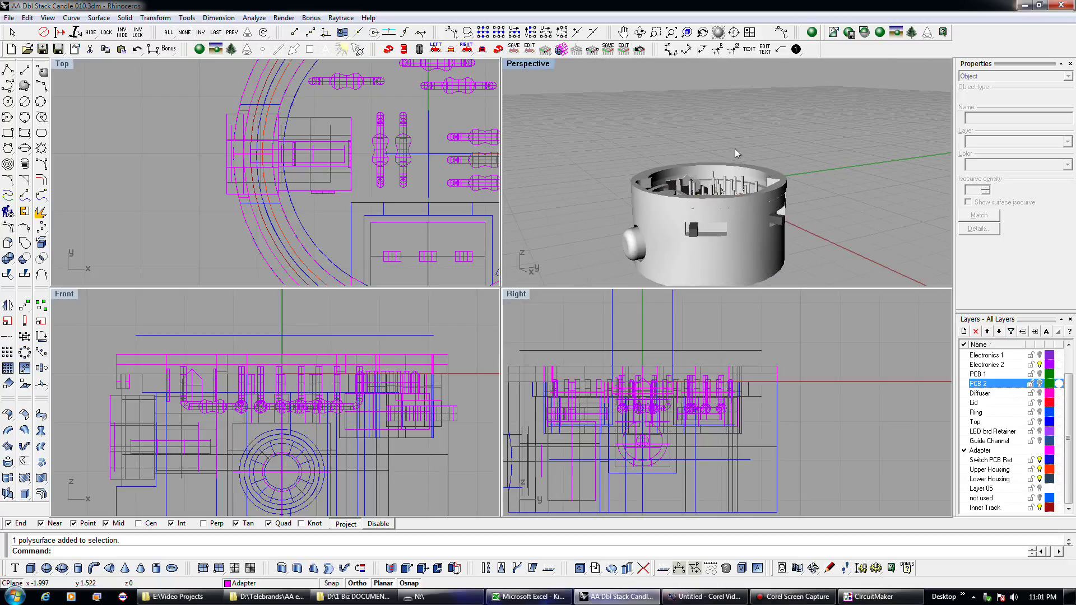
pyautogui.click(1039, 460)
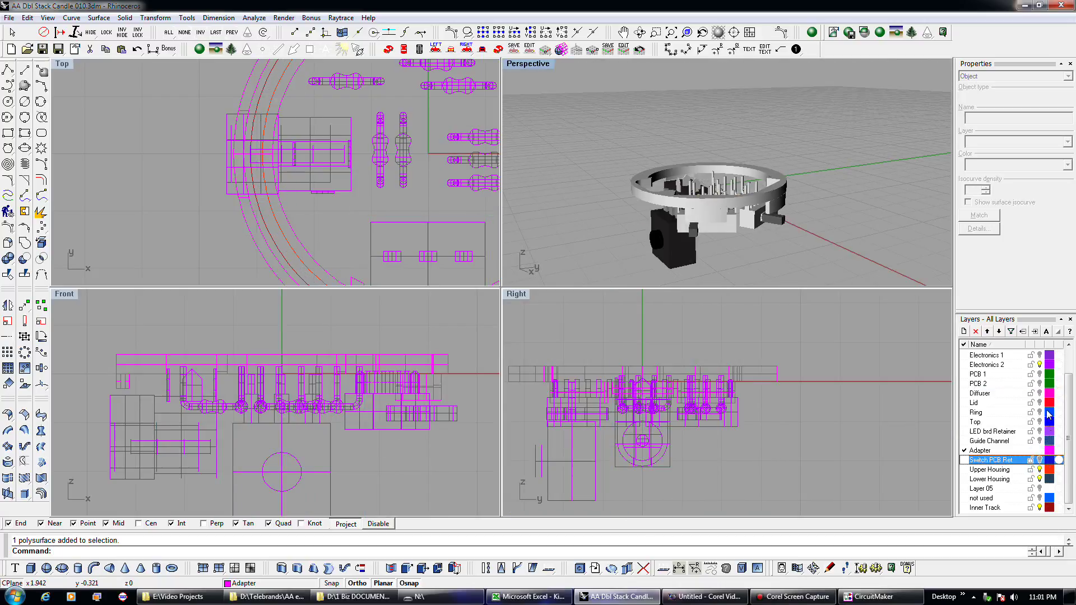
pyautogui.click(1040, 365)
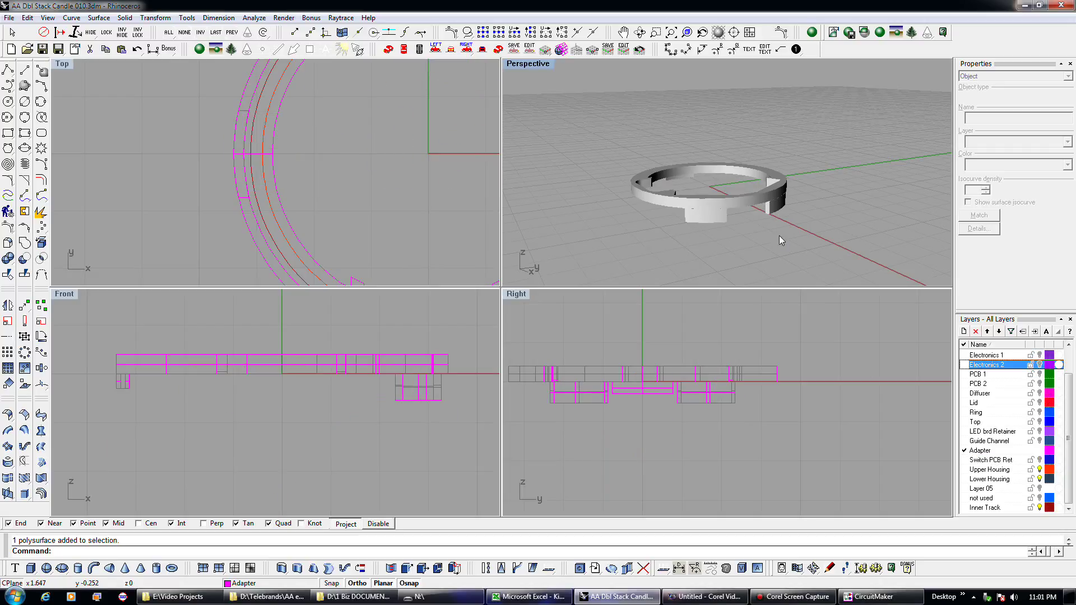
pyautogui.moveTo(778, 235); pyautogui.dragTo(819, 261, button='right')
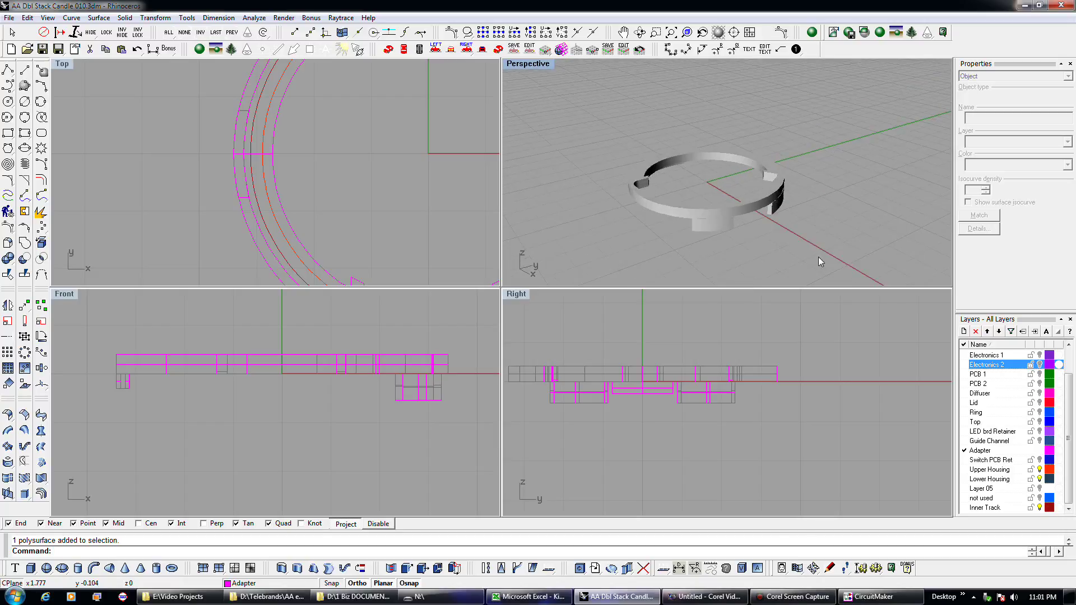
# Step: Boolean-union the rim ring and the three wall segments into one Adapter solid and check the joined part
pyautogui.moveTo(593, 106); pyautogui.dragTo(843, 266)
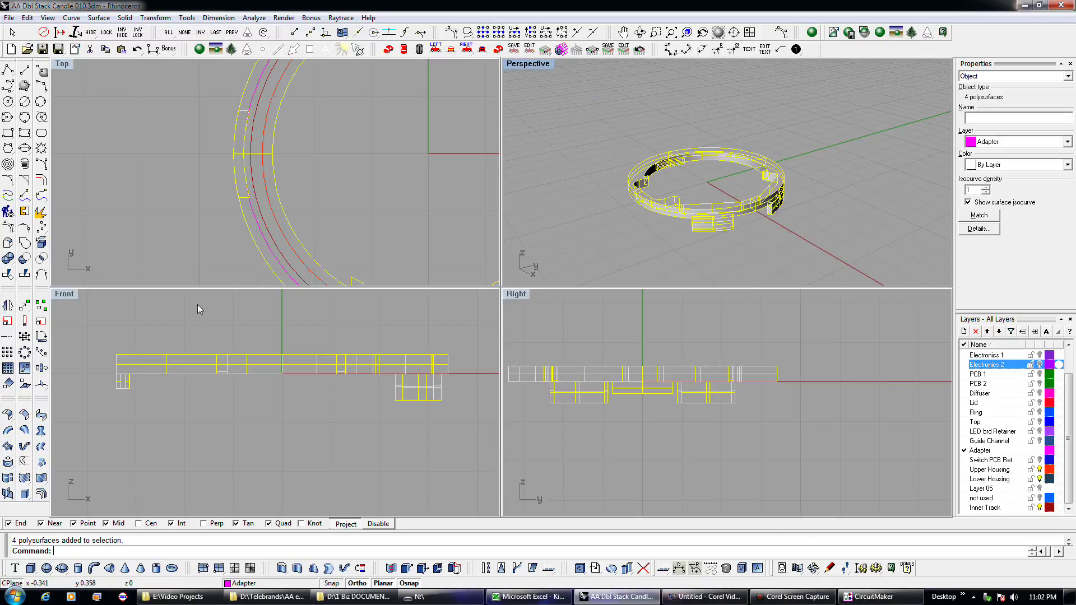
pyautogui.click(11, 257)
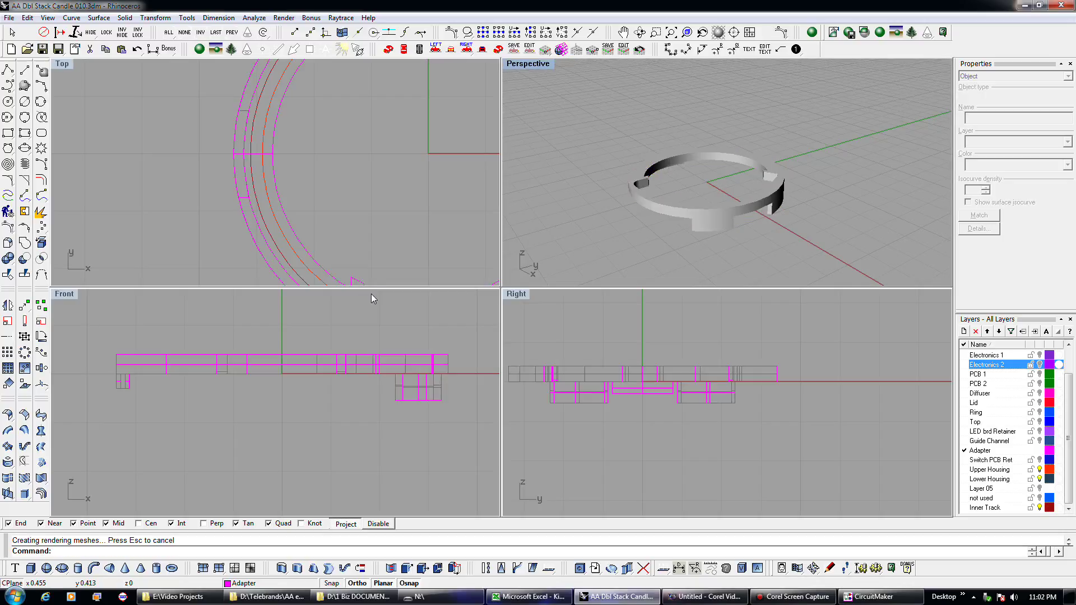
pyautogui.click(712, 221)
pyautogui.moveTo(730, 267); pyautogui.dragTo(798, 259, button='right')
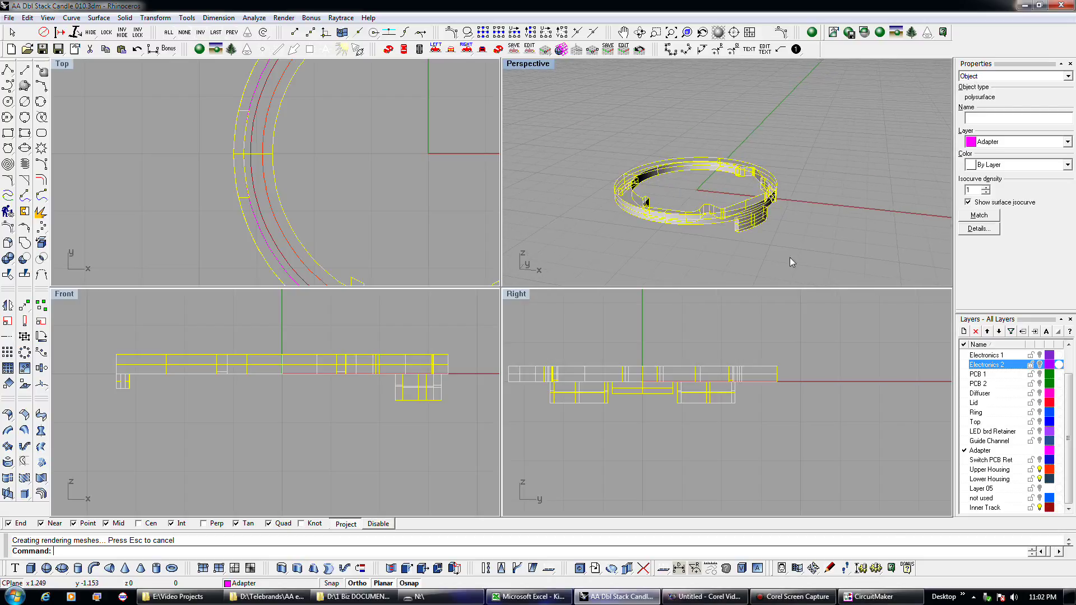
pyautogui.click(570, 214)
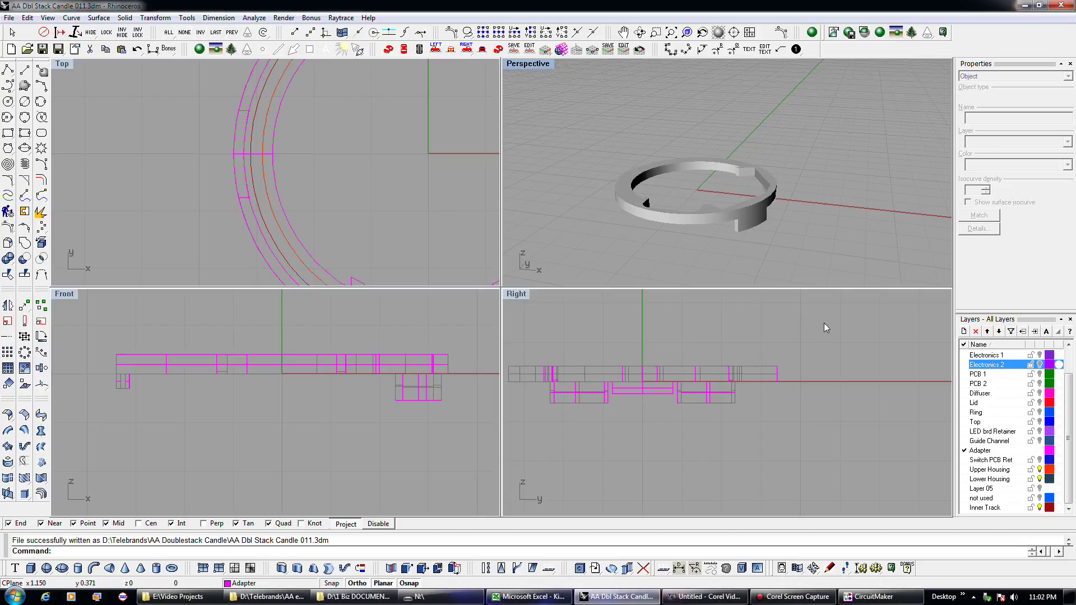
# Step: Show the Switch PCB Ret layer and examine from outside how the adapter walls sit in the housing's switch openings
pyautogui.click(1039, 461)
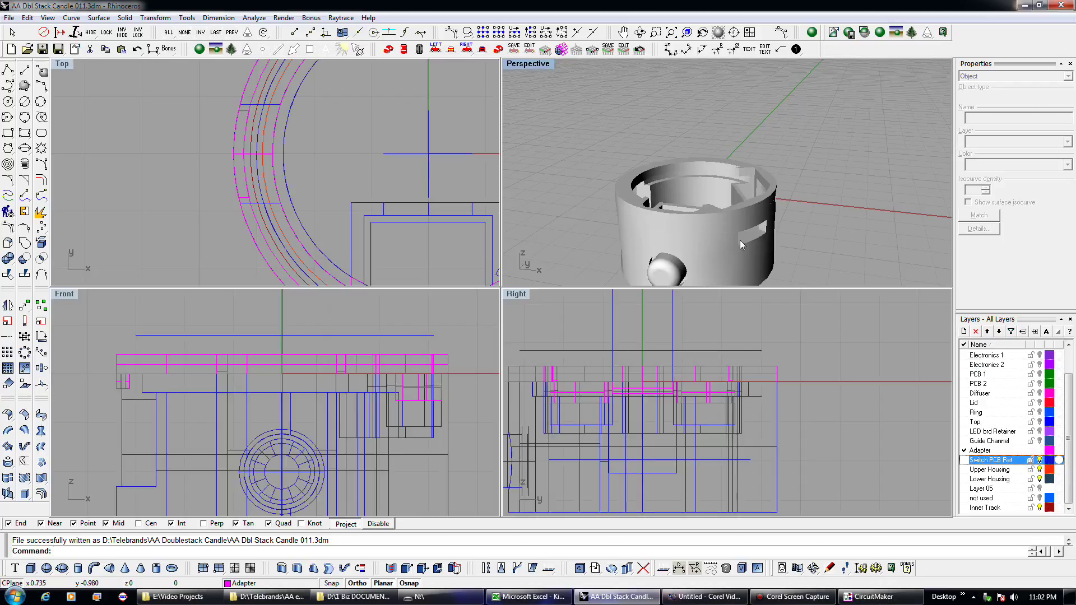
pyautogui.click(809, 228)
pyautogui.moveTo(810, 228); pyautogui.dragTo(605, 187, button='right')
pyautogui.scroll(8, 702, 203)
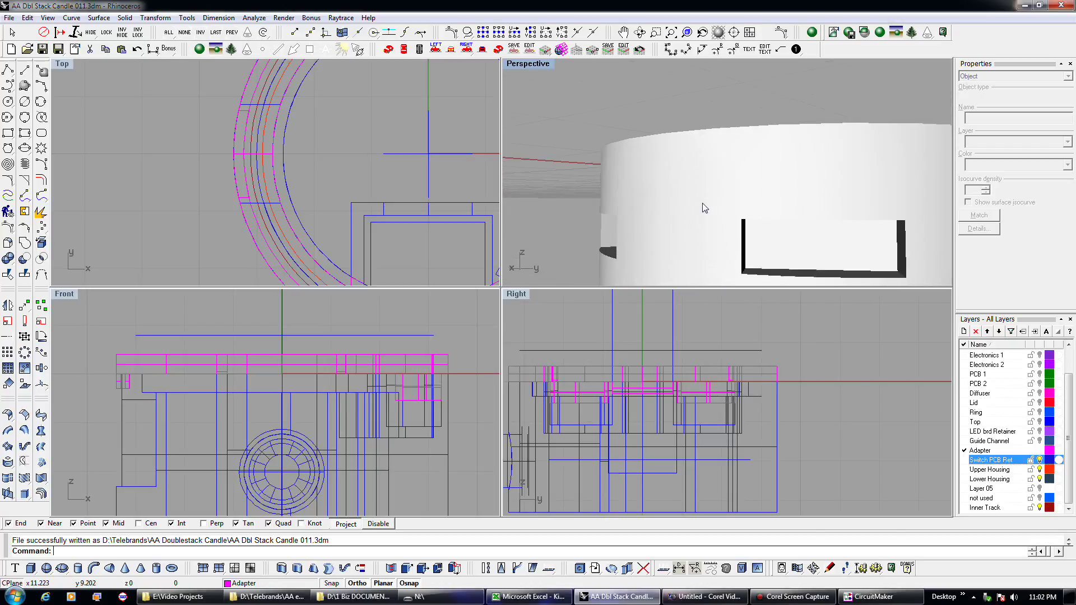
pyautogui.moveTo(753, 210); pyautogui.dragTo(887, 216, button='right')
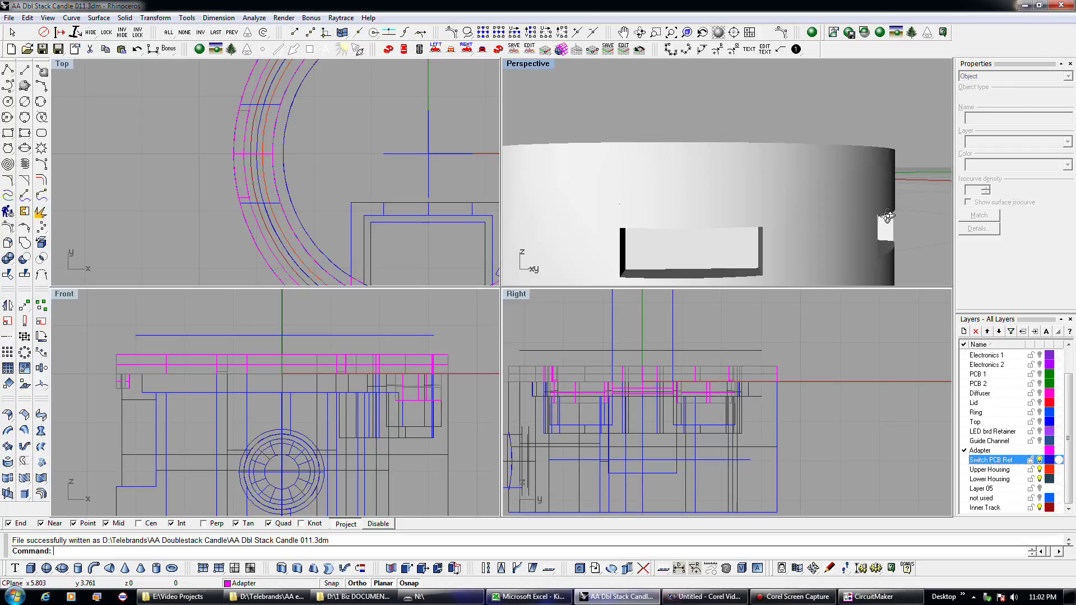
pyautogui.moveTo(887, 216); pyautogui.dragTo(919, 218, button='right')
pyautogui.moveTo(795, 219); pyautogui.dragTo(867, 221, button='right')
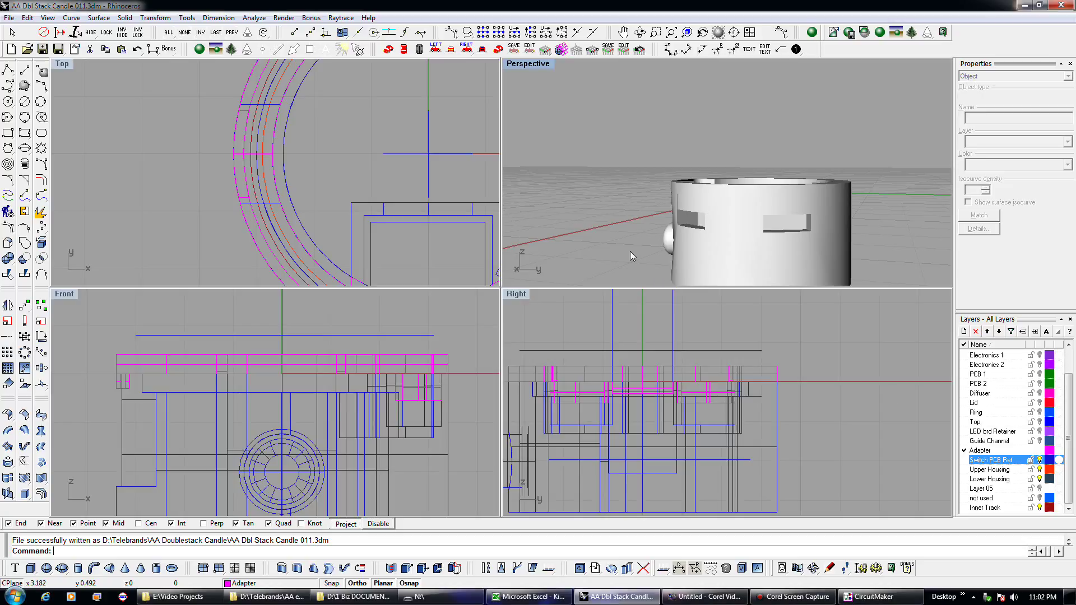
# Step: Undo the Switch PCB Ret layer display and the Boolean union of the adapter pieces
pyautogui.click(137, 49)
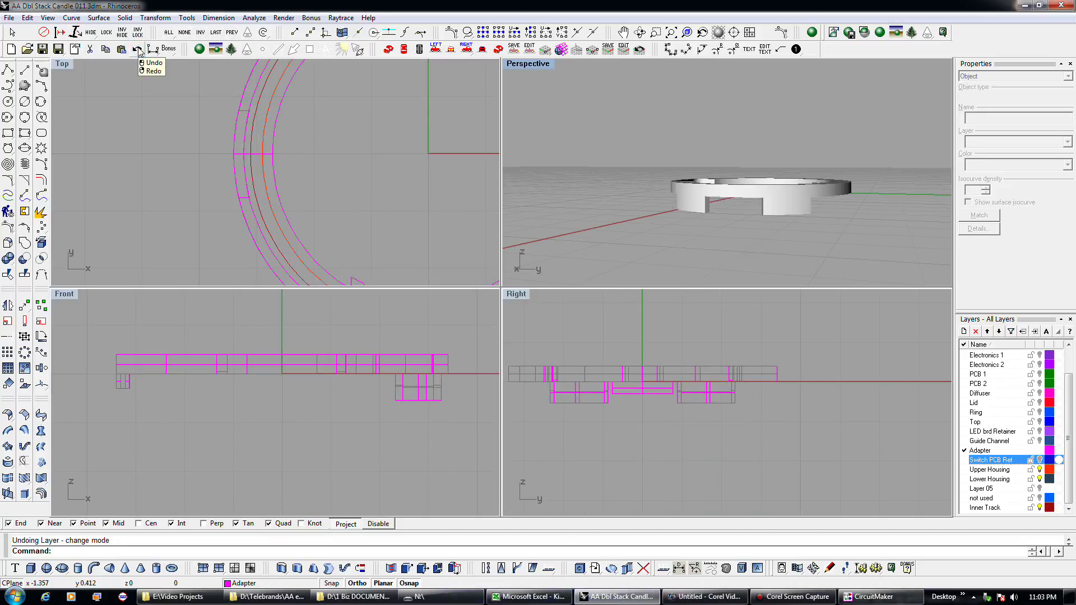
pyautogui.click(138, 50)
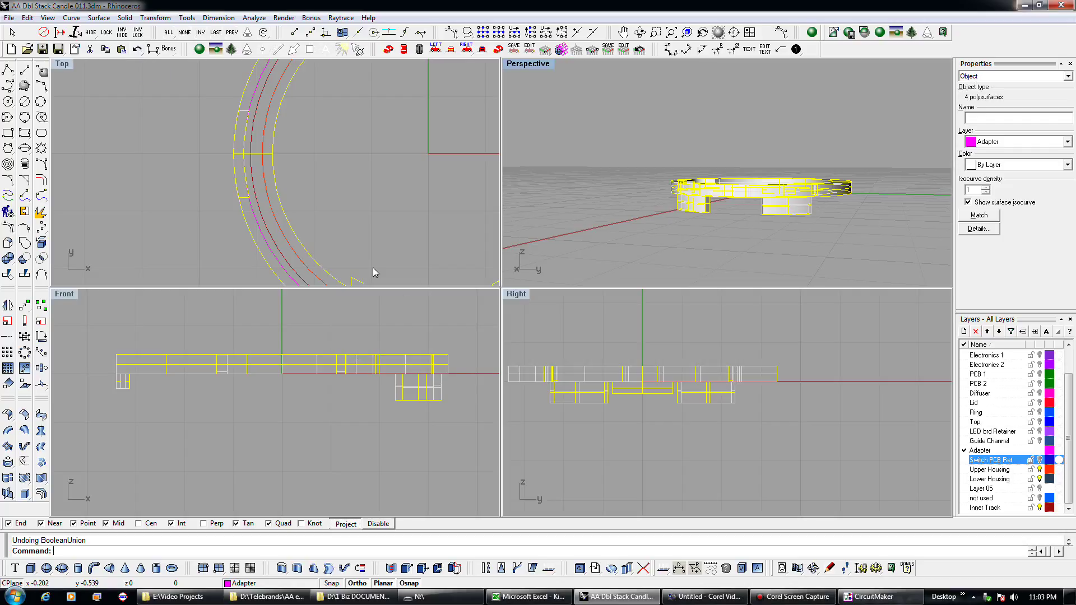
pyautogui.click(231, 212)
# Step: Turn on the Cen object snap and rotate the lower angled wall segment 30 degrees about the ring's center onto the positive X axis
pyautogui.scroll(-3, 232, 213)
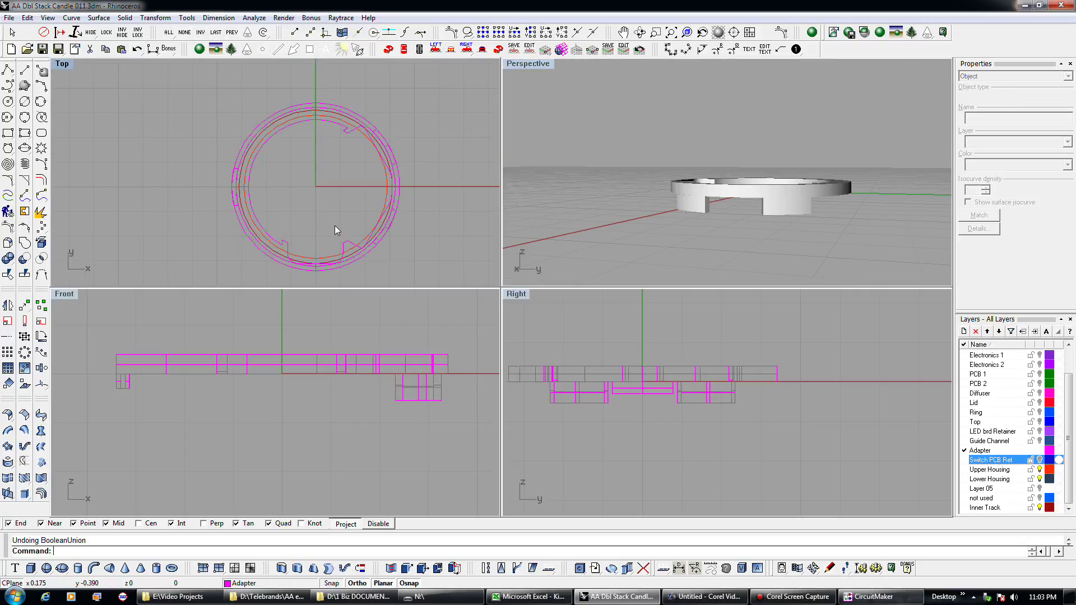
pyautogui.click(427, 386)
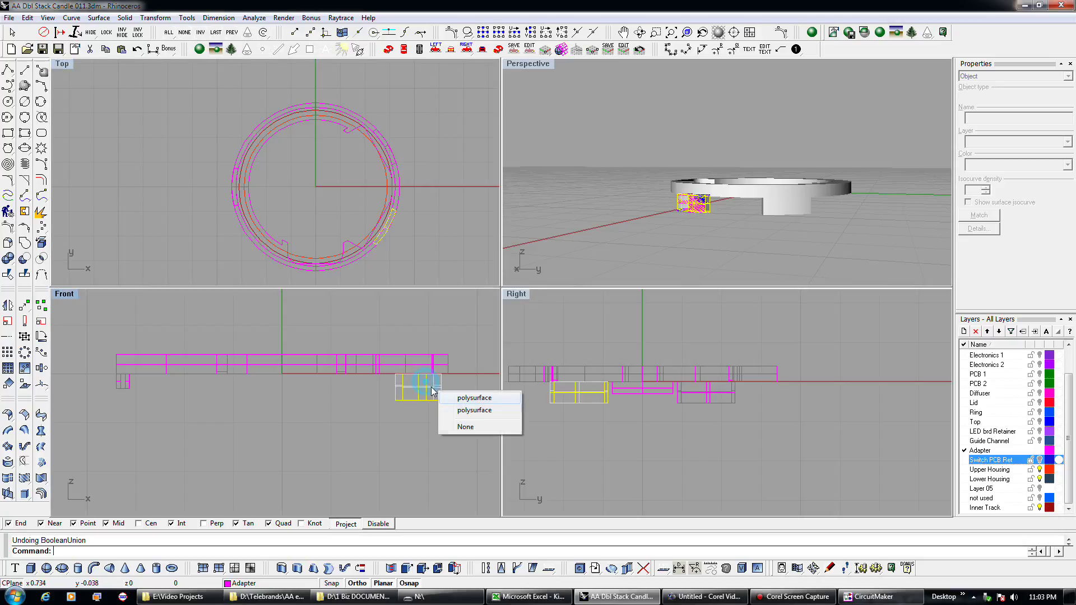
pyautogui.click(485, 399)
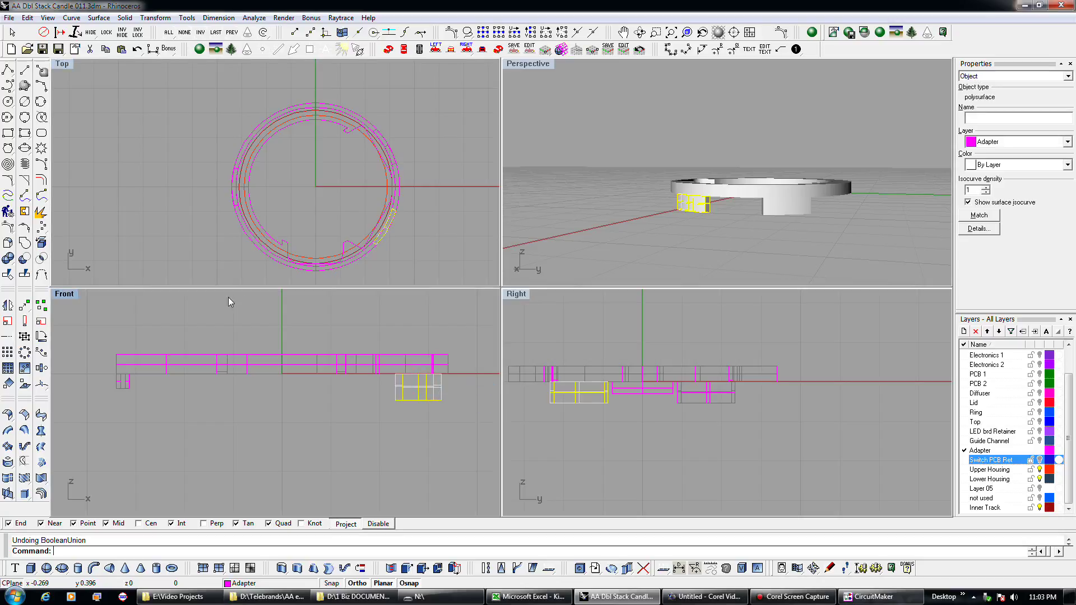
pyautogui.click(43, 336)
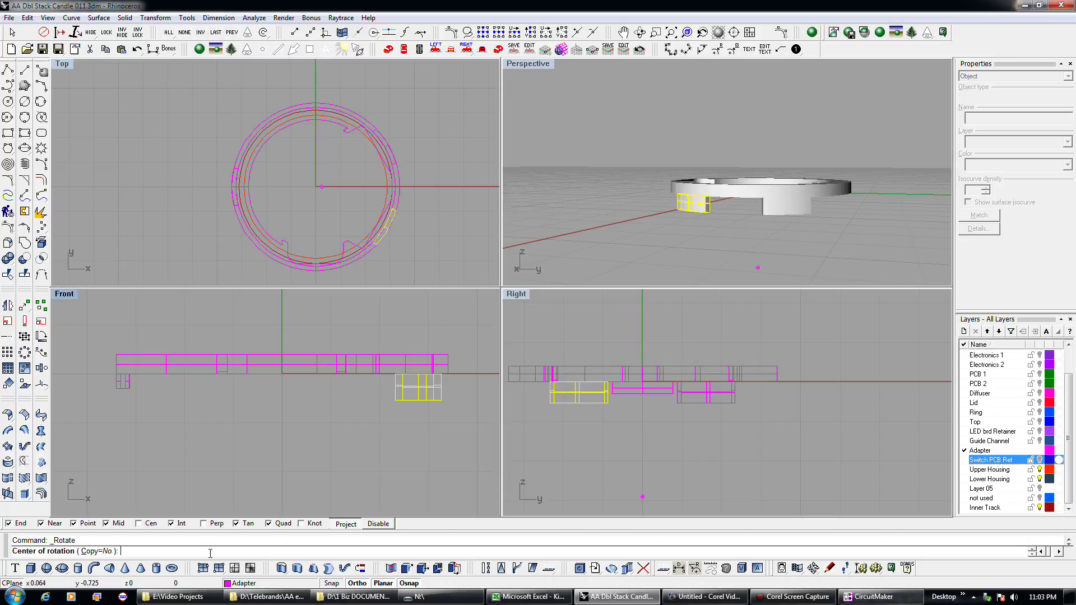
pyautogui.click(149, 526)
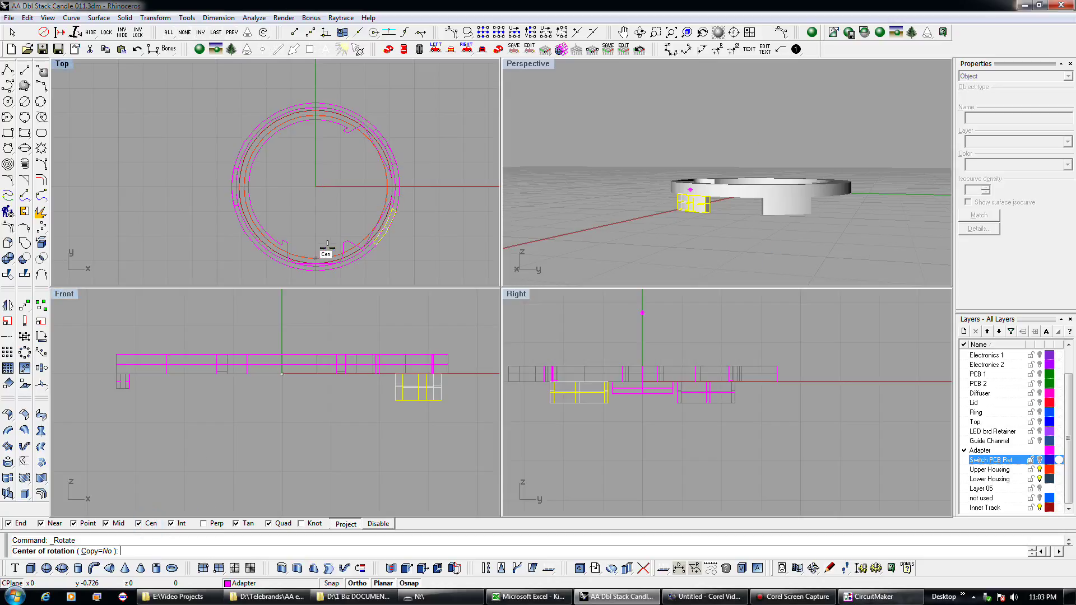
pyautogui.click(361, 241)
pyautogui.click(409, 238)
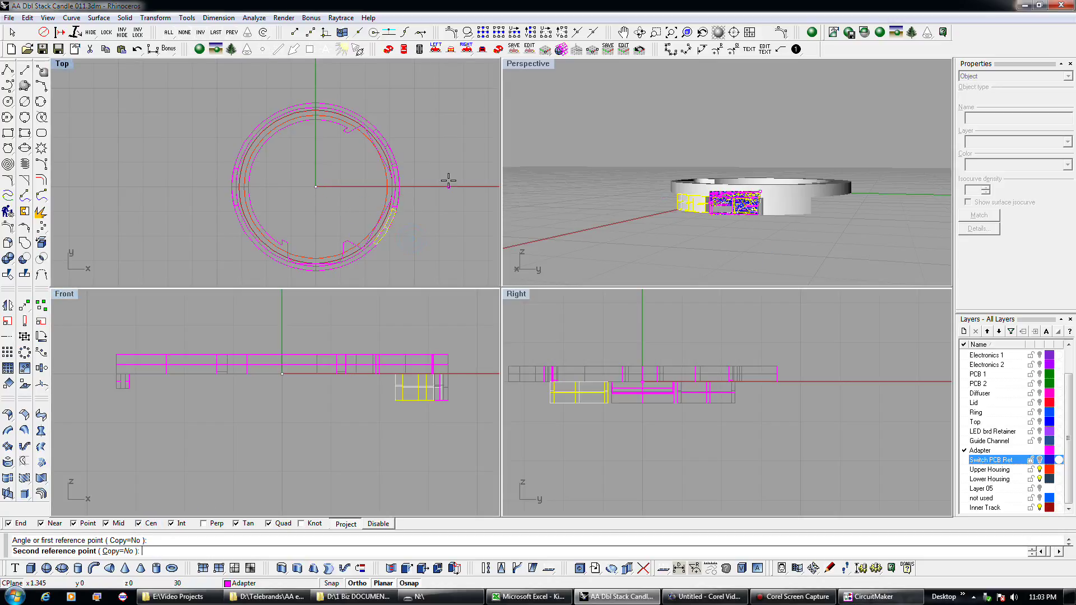
pyautogui.click(446, 180)
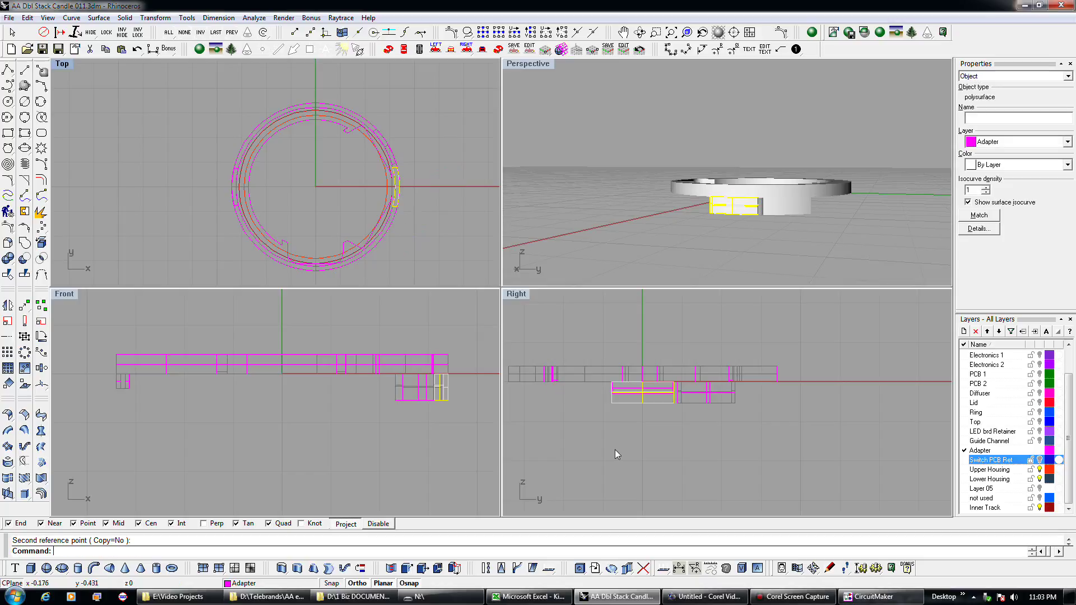
# Step: Delete the remaining angled wall segment at the upper switch position of the Adapter
pyautogui.scroll(2, 676, 392)
pyautogui.click(717, 399)
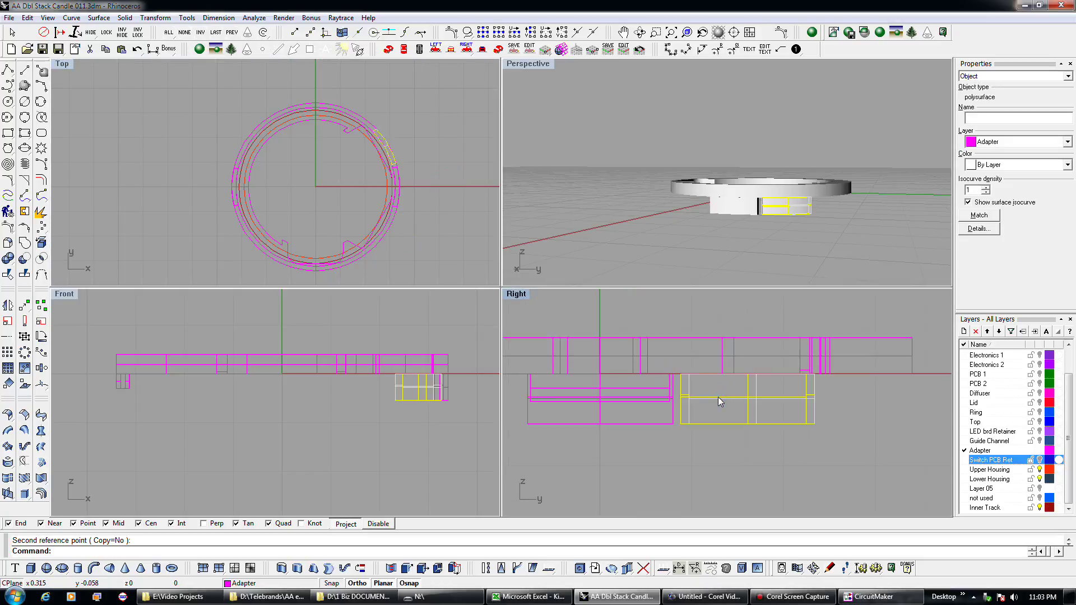
pyautogui.press('Delete')
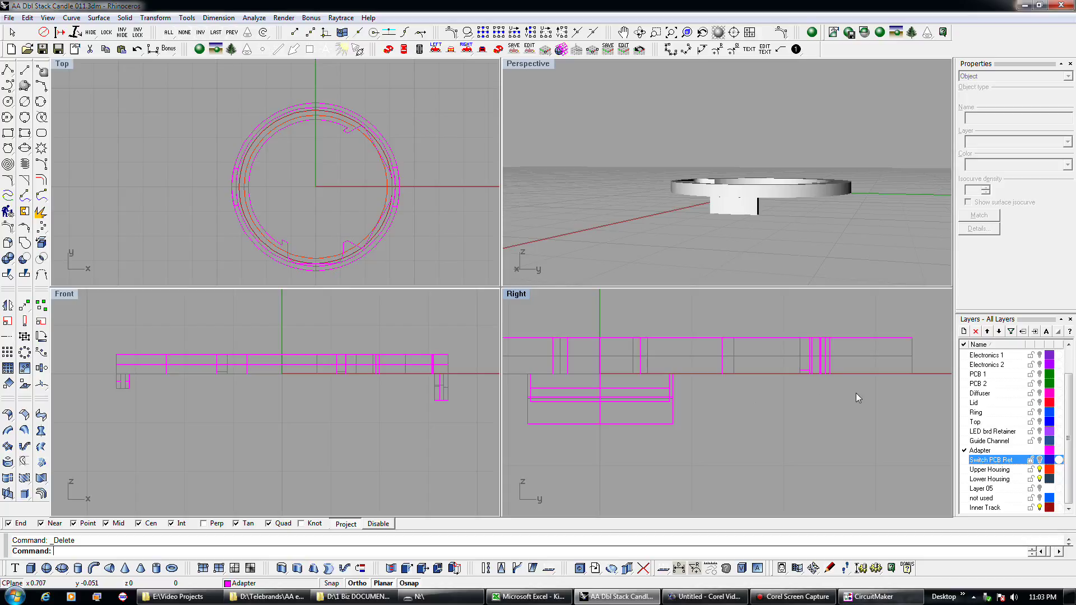
# Step: Select the centered wall segment and compare its width with the retainer openings and switches using the Switch PCB Ret and Electronics 2 layers
pyautogui.click(658, 422)
pyautogui.scroll(-2, 703, 420)
pyautogui.scroll(2, 678, 417)
pyautogui.moveTo(678, 419); pyautogui.dragTo(714, 429, button='right')
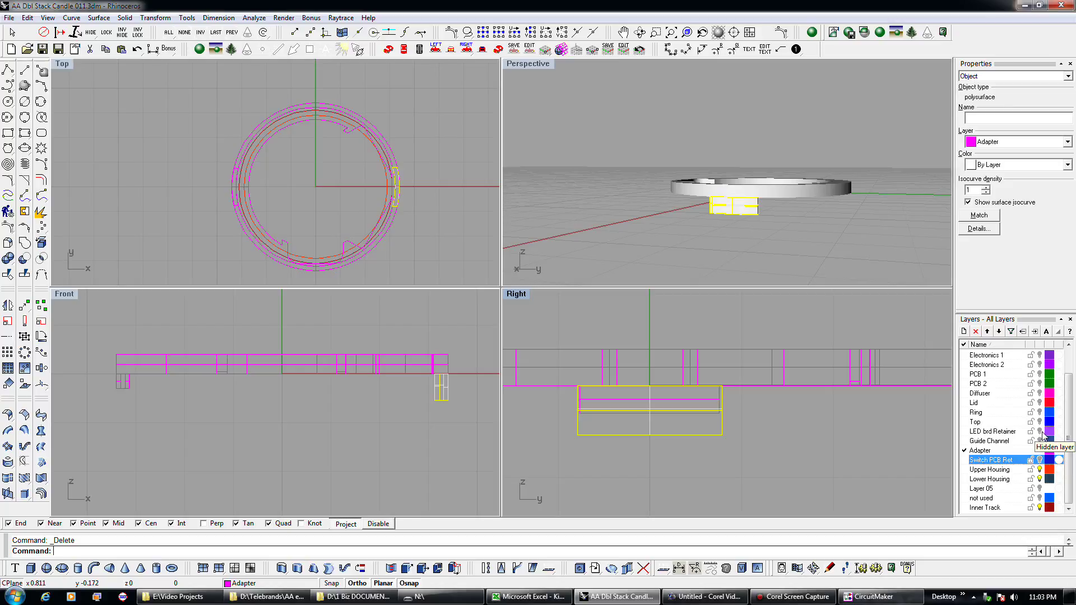
pyautogui.click(1040, 461)
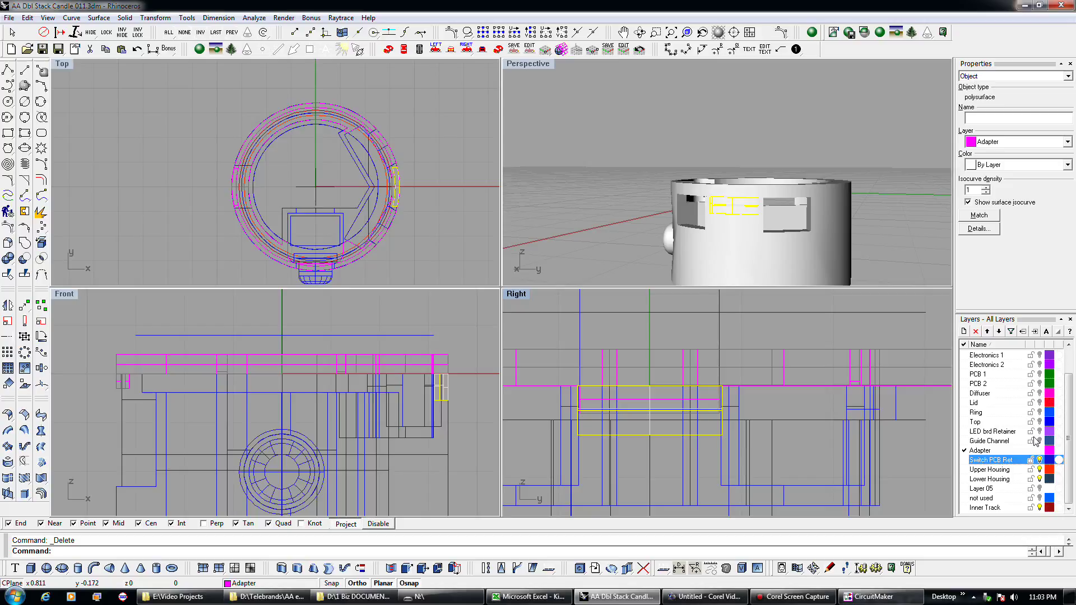
pyautogui.click(1040, 364)
pyautogui.moveTo(745, 230); pyautogui.dragTo(769, 225, button='right')
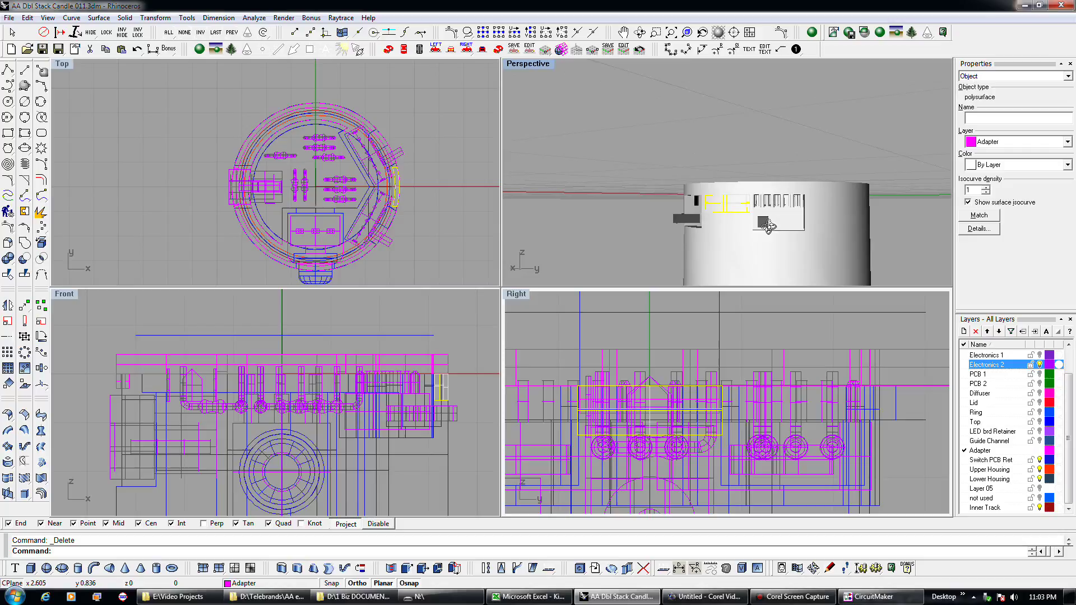
pyautogui.click(1039, 364)
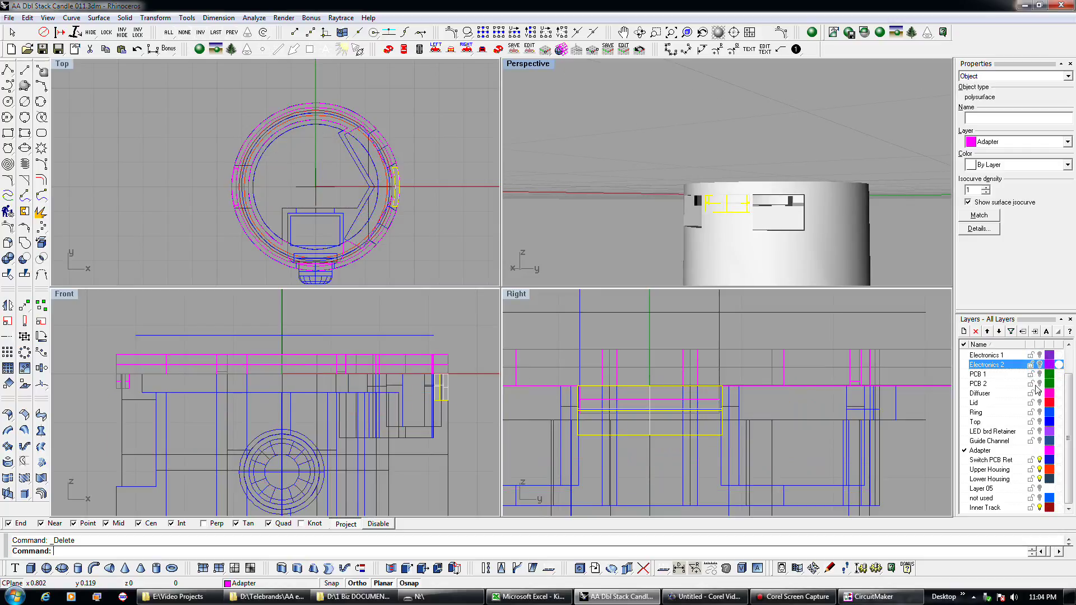
pyautogui.click(1039, 460)
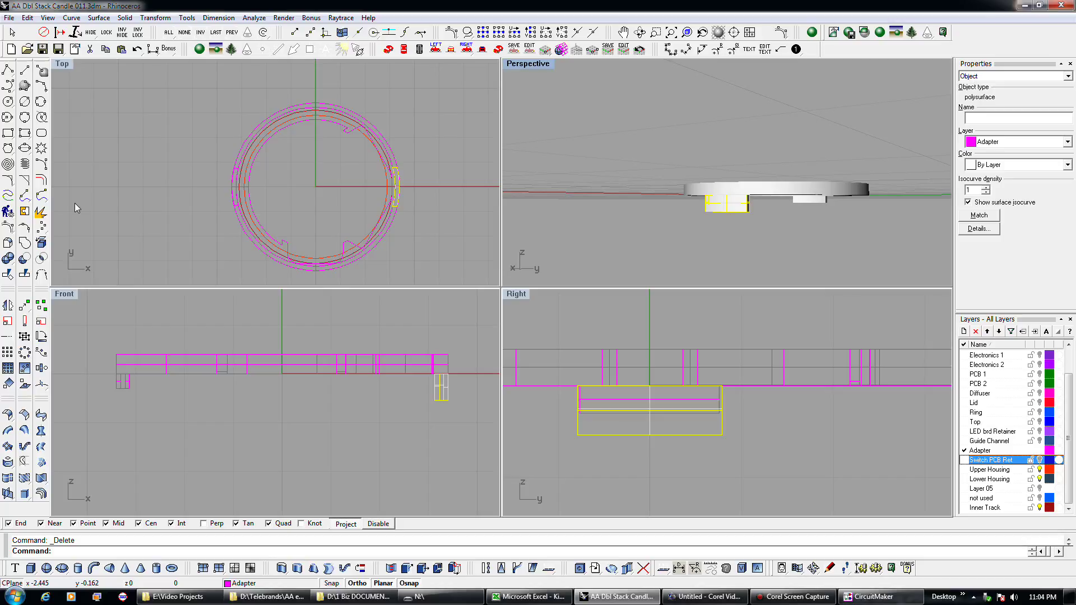
# Step: Draw a tall narrow rectangle in the Right view and move its lower inner corner to the wall segment's negative-Y lower corner
pyautogui.click(8, 133)
pyautogui.click(541, 318)
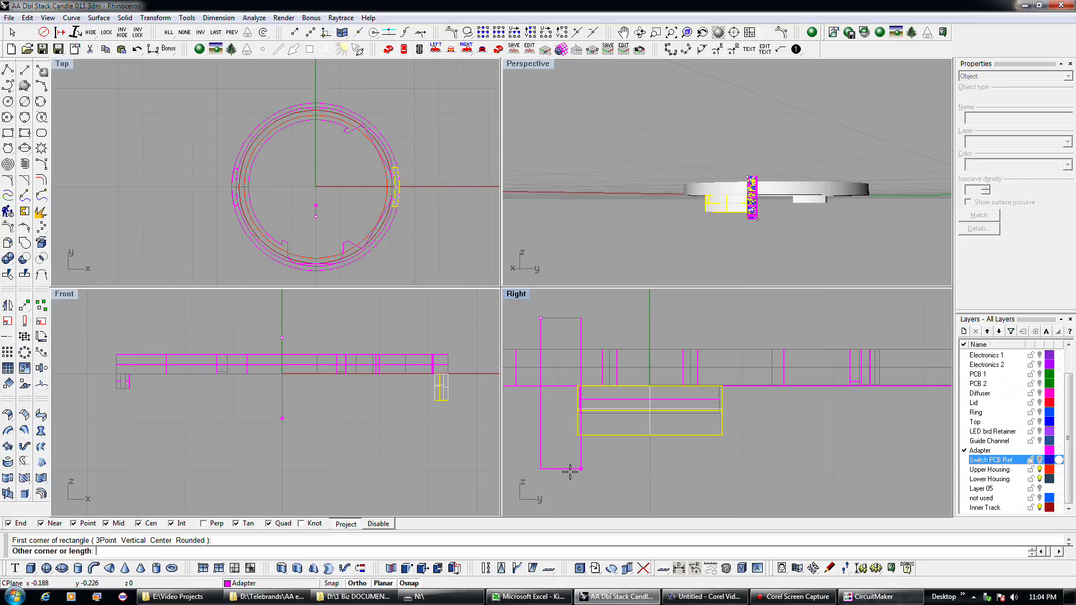
pyautogui.click(572, 471)
pyautogui.click(577, 469)
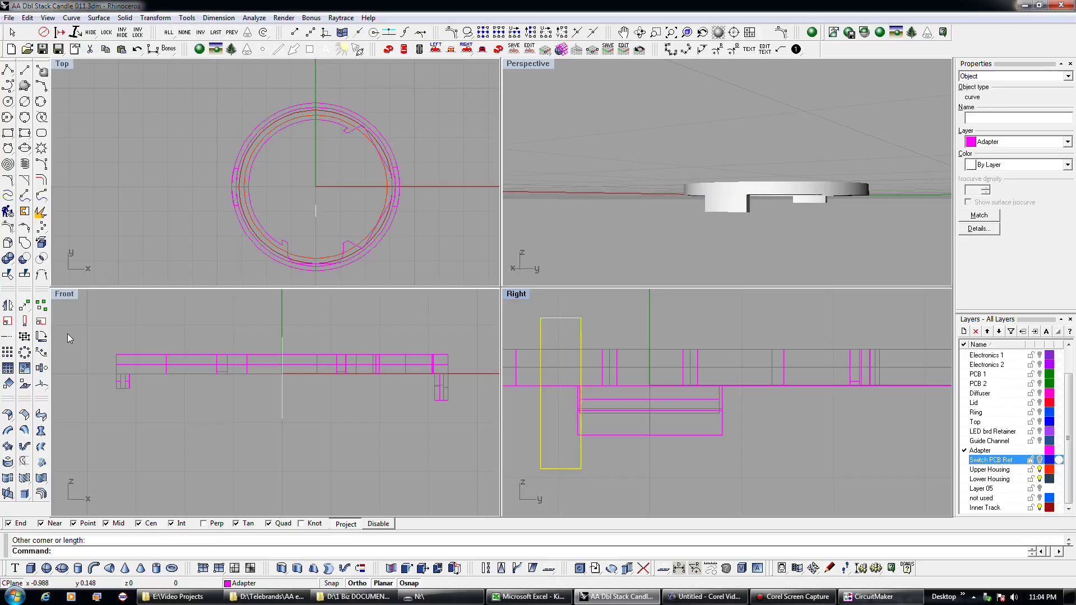
pyautogui.click(25, 306)
pyautogui.click(560, 393)
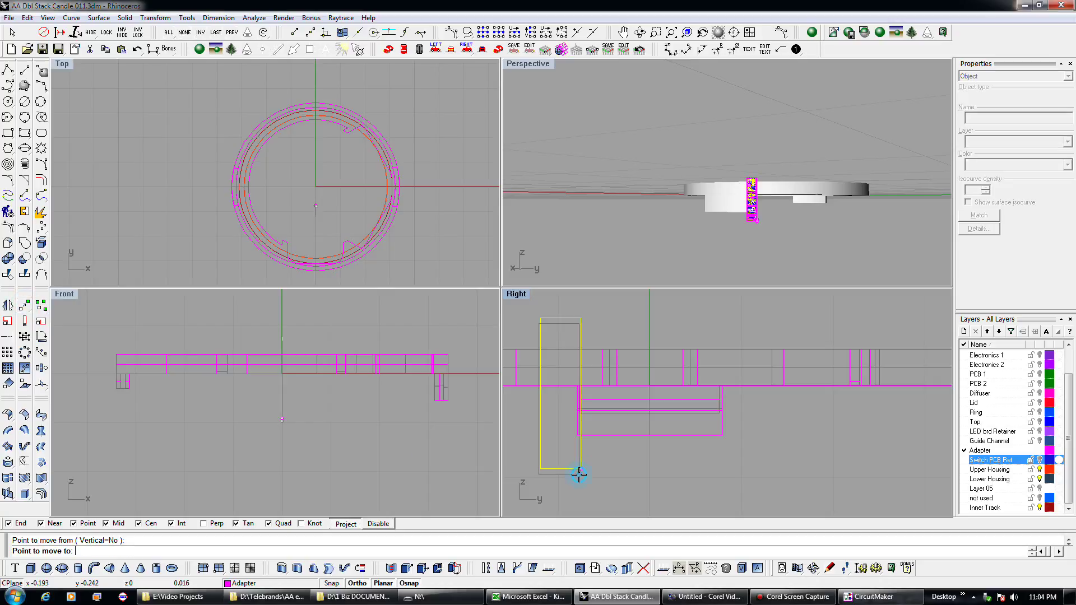
pyautogui.click(579, 444)
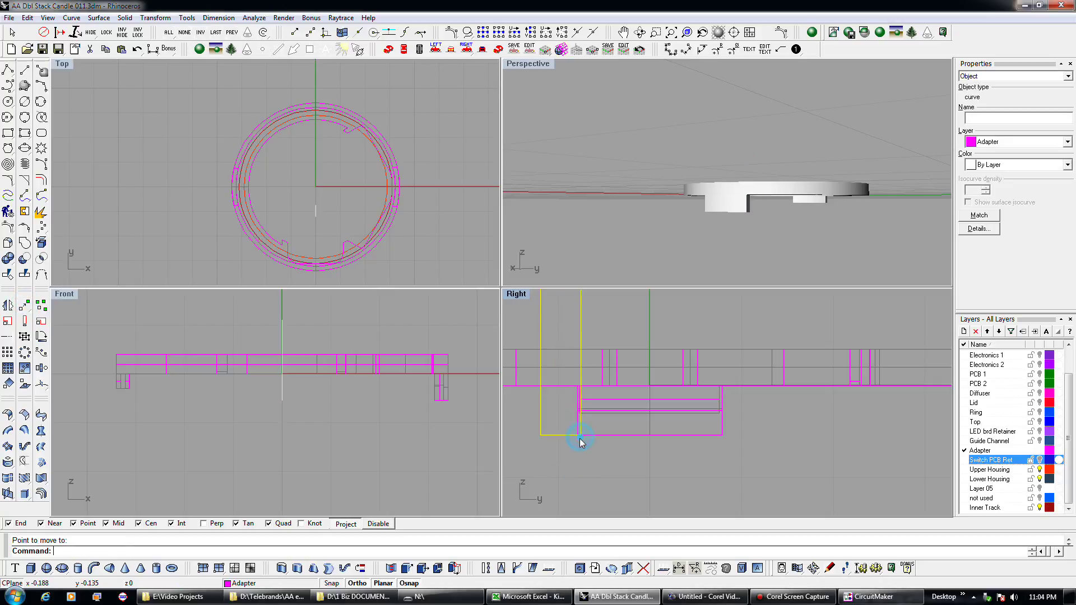
# Step: Realign the rectangle with the wall segment's end edge and lower it past the segment's bottom edge
pyautogui.scroll(4, 573, 447)
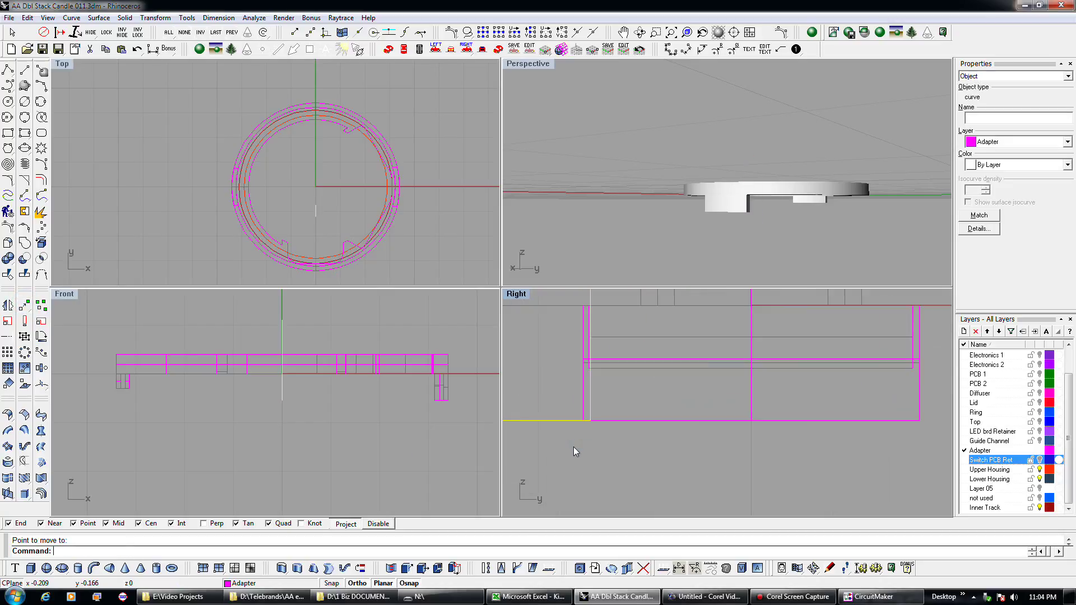
pyautogui.press('Return')
pyautogui.click(590, 426)
pyautogui.click(583, 425)
pyautogui.moveTo(570, 422); pyautogui.dragTo(573, 465)
pyautogui.scroll(-2, 573, 465)
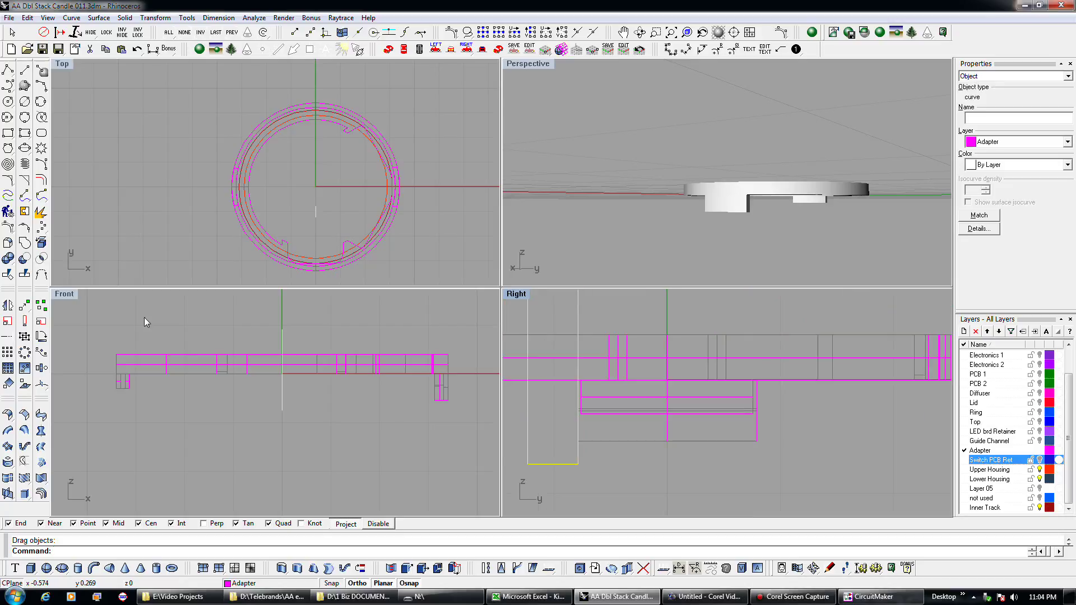
# Step: Move the rectangle 0.022 inward over the wall segment's end and extrude it in positive X past the ring's outer edge
pyautogui.click(8, 304)
pyautogui.click(578, 464)
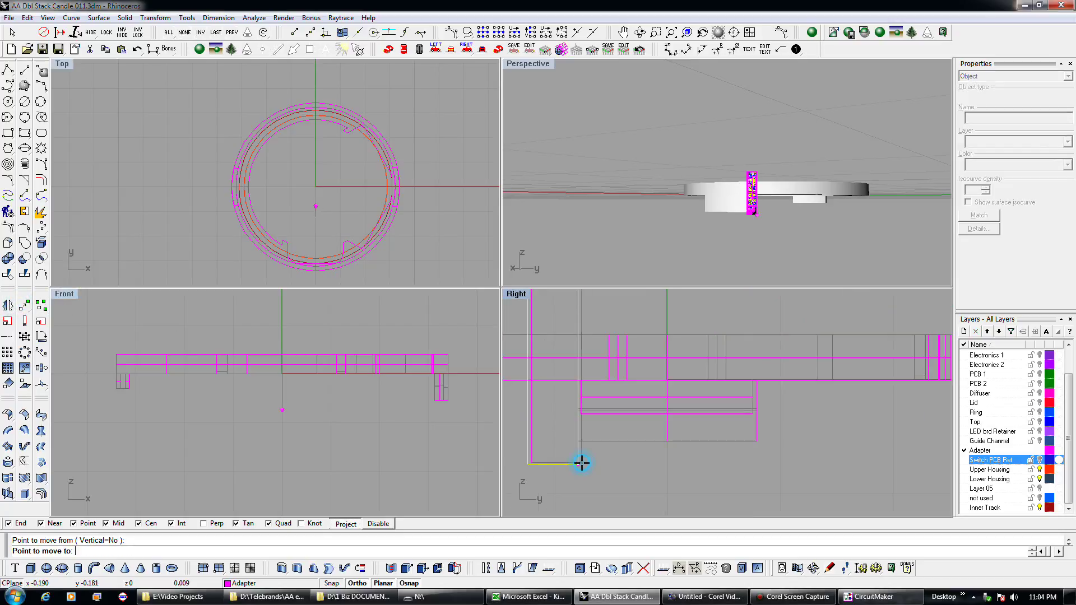
pyautogui.write('.02')
pyautogui.press('Return')
pyautogui.write('.022')
pyautogui.press('Return')
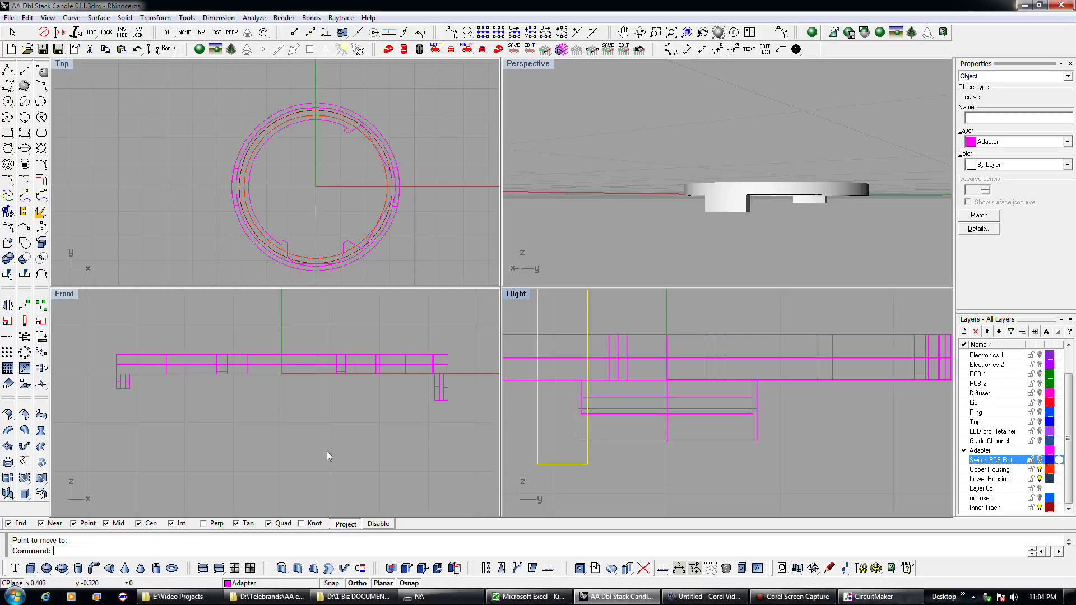
pyautogui.click(298, 573)
pyautogui.click(473, 457)
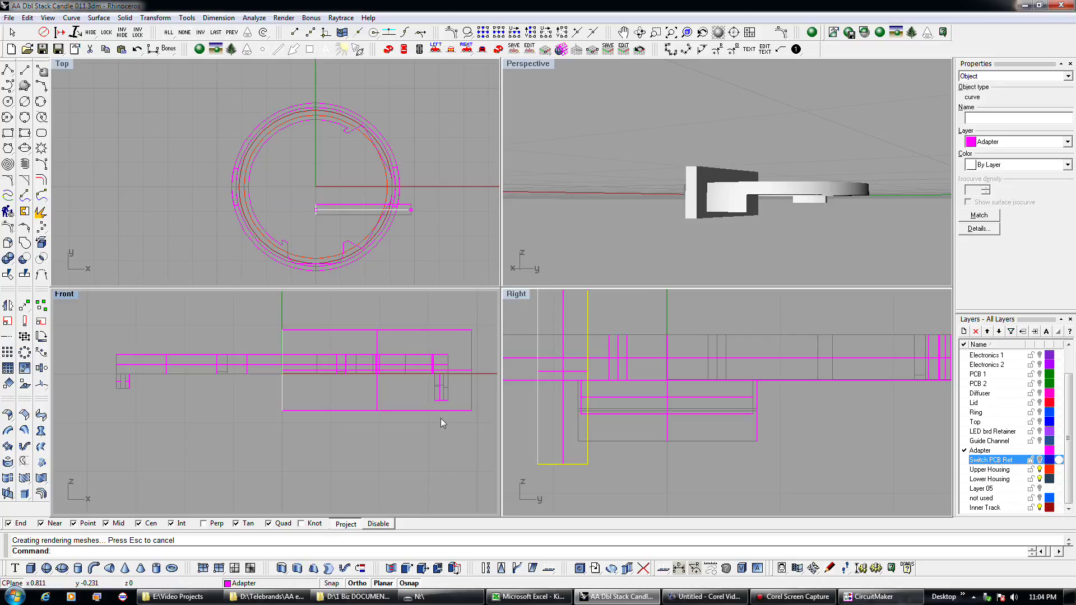
pyautogui.click(9, 306)
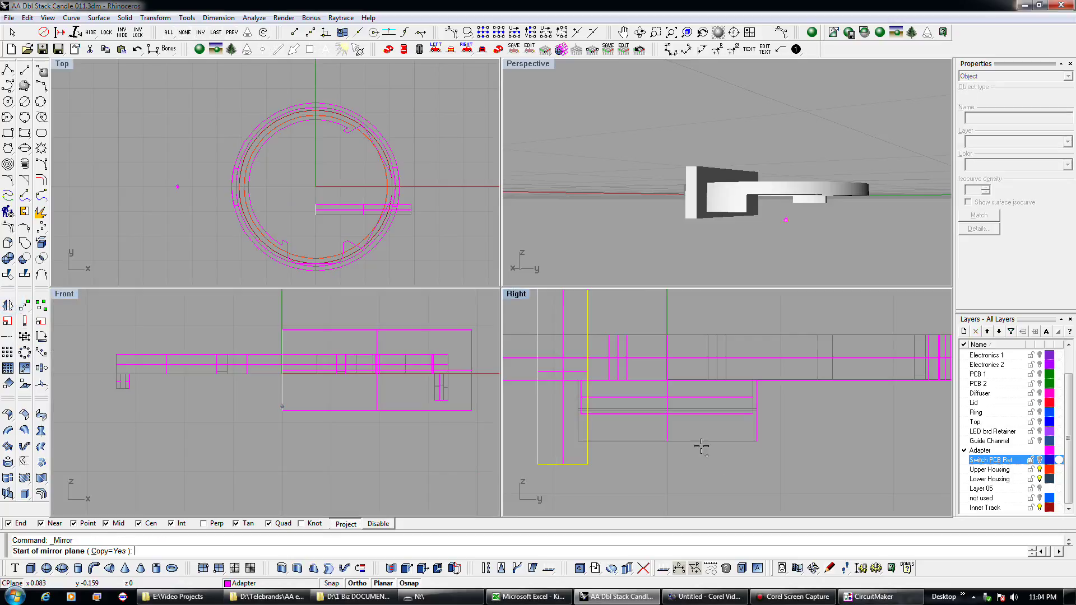
pyautogui.click(667, 443)
pyautogui.click(665, 482)
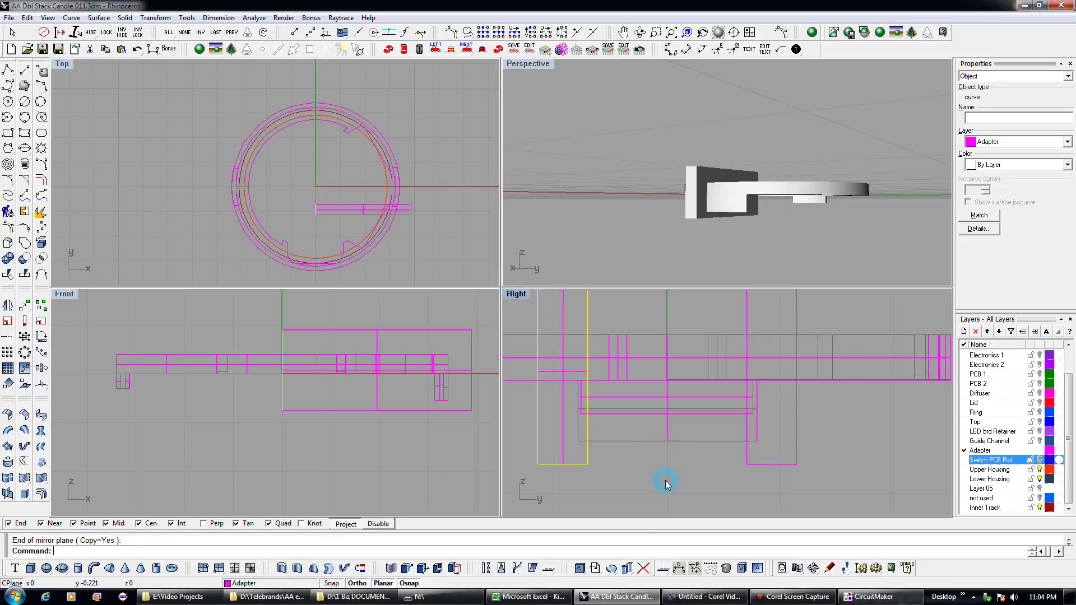
pyautogui.click(578, 441)
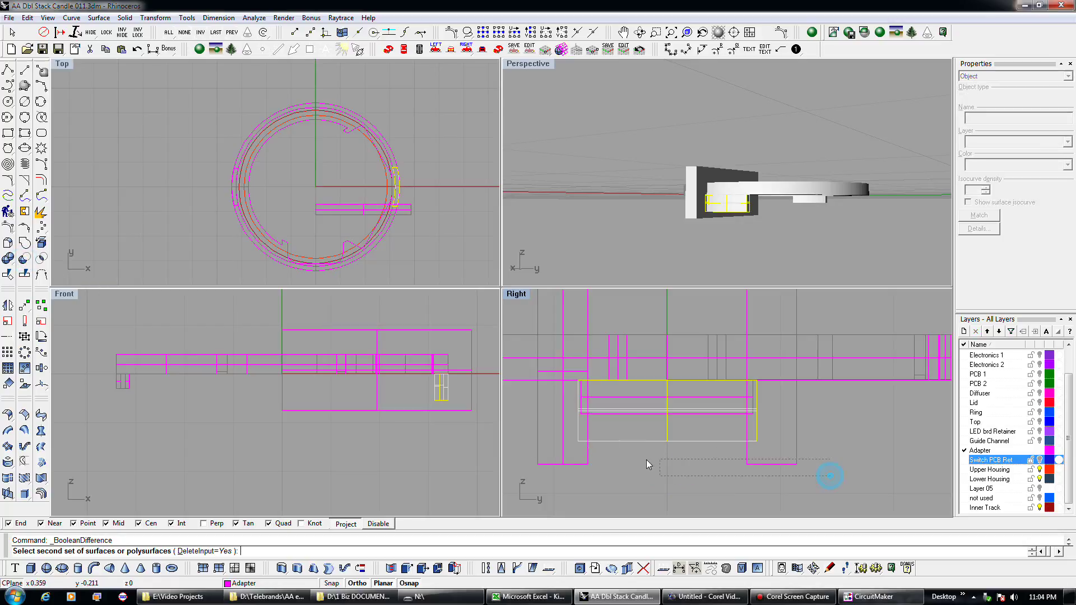
pyautogui.click(562, 457)
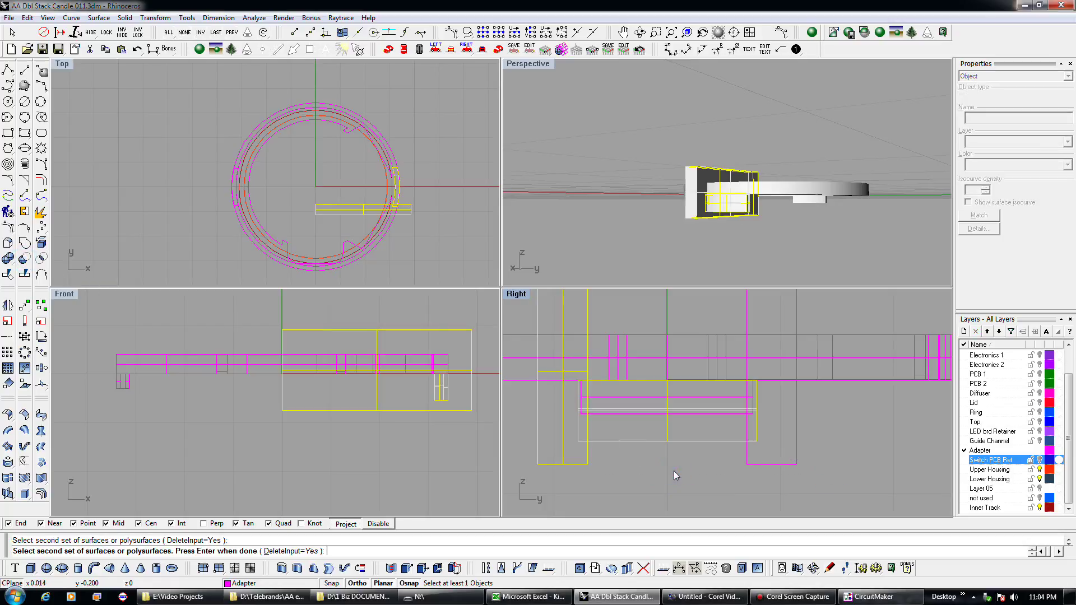
pyautogui.press('Escape')
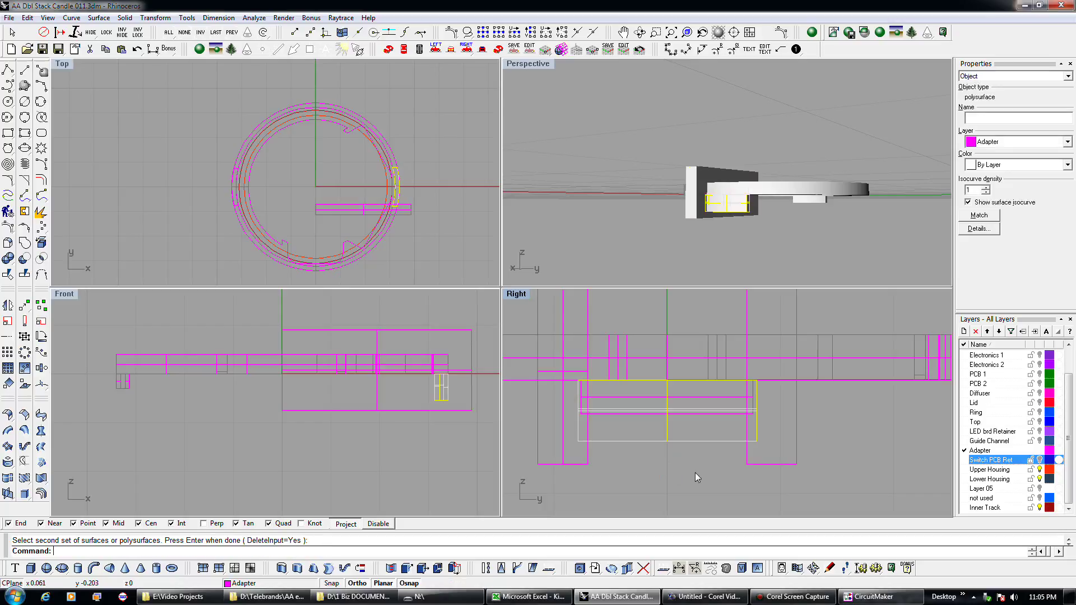
pyautogui.click(787, 464)
pyautogui.press('Delete')
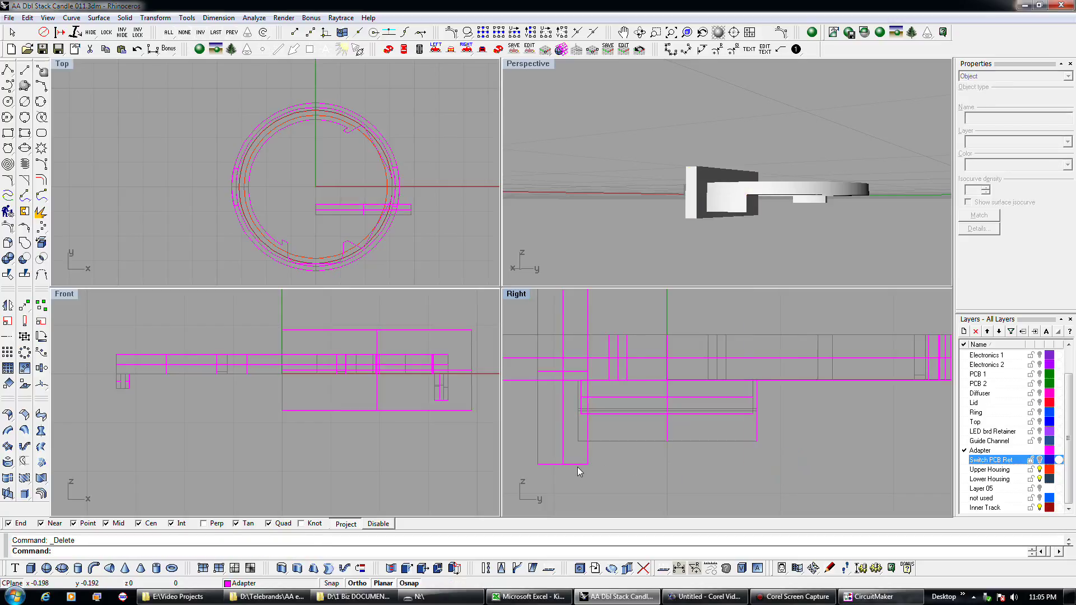
# Step: Delete the rectangle profile and mirror the extruded cutter block across the Z axis to the wall segment's other end
pyautogui.click(578, 464)
pyautogui.click(616, 476)
pyautogui.press('Delete')
pyautogui.click(559, 472)
pyautogui.click(12, 307)
pyautogui.click(667, 442)
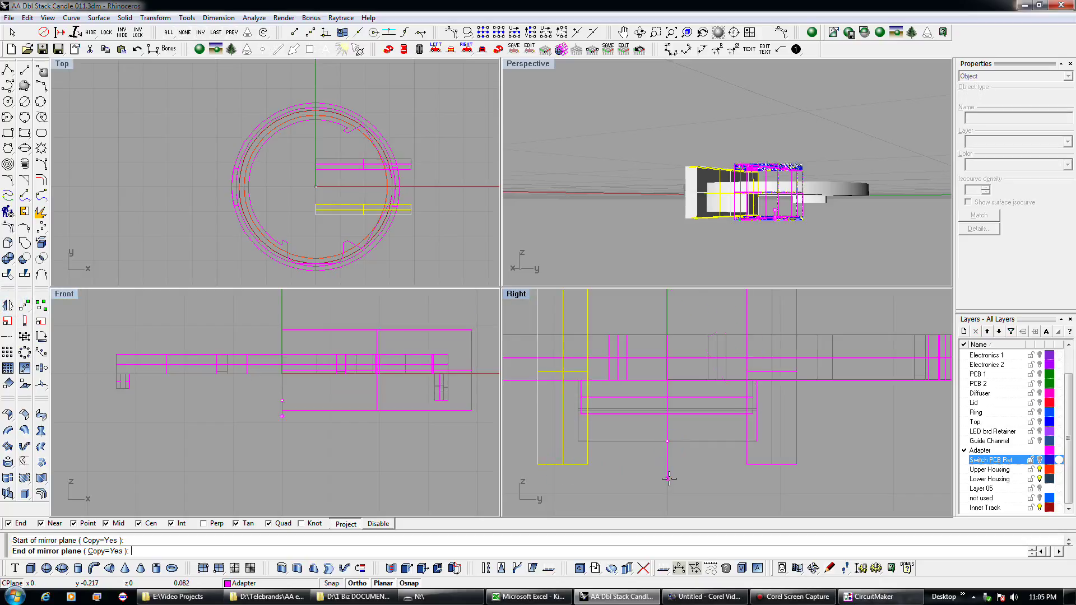
# Step: Trim both ends of the wall segment by subtracting the two cutter blocks with Boolean Difference
pyautogui.click(684, 443)
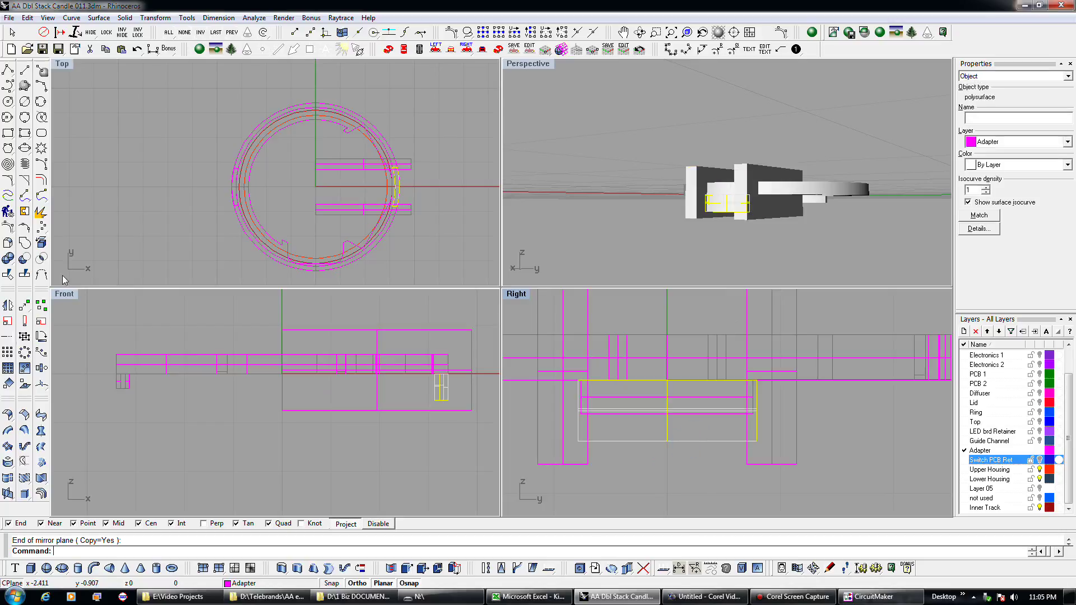
pyautogui.click(24, 259)
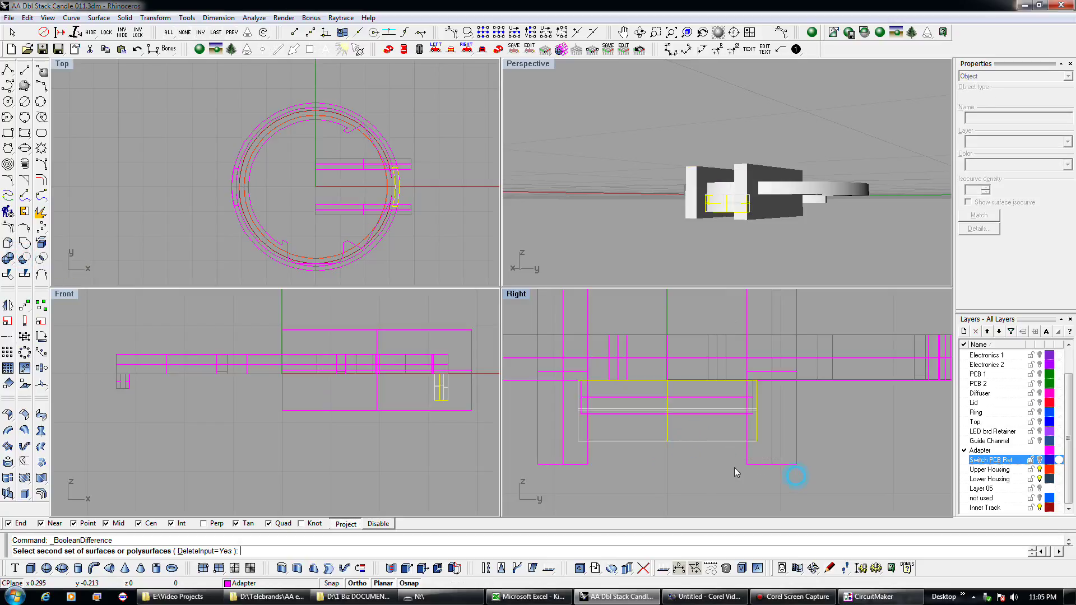
pyautogui.moveTo(549, 458); pyautogui.dragTo(547, 455)
pyautogui.rightClick(664, 487)
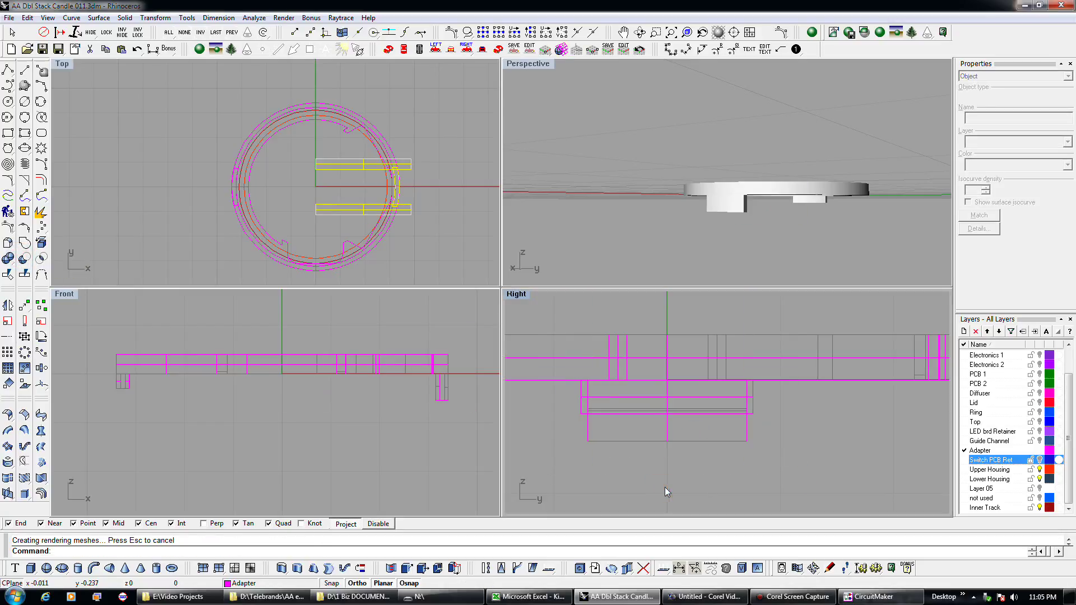
# Step: Show the Electronics 2 layer and rotate the trimmed wall segment about the ring's center onto the lower switch in the Top view
pyautogui.click(675, 442)
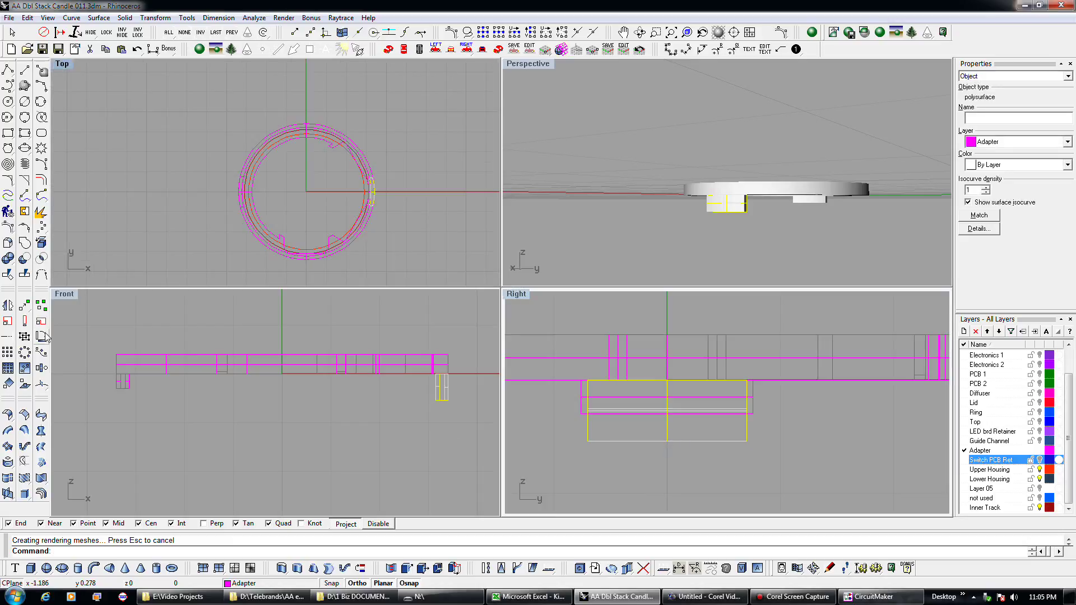
pyautogui.click(1040, 364)
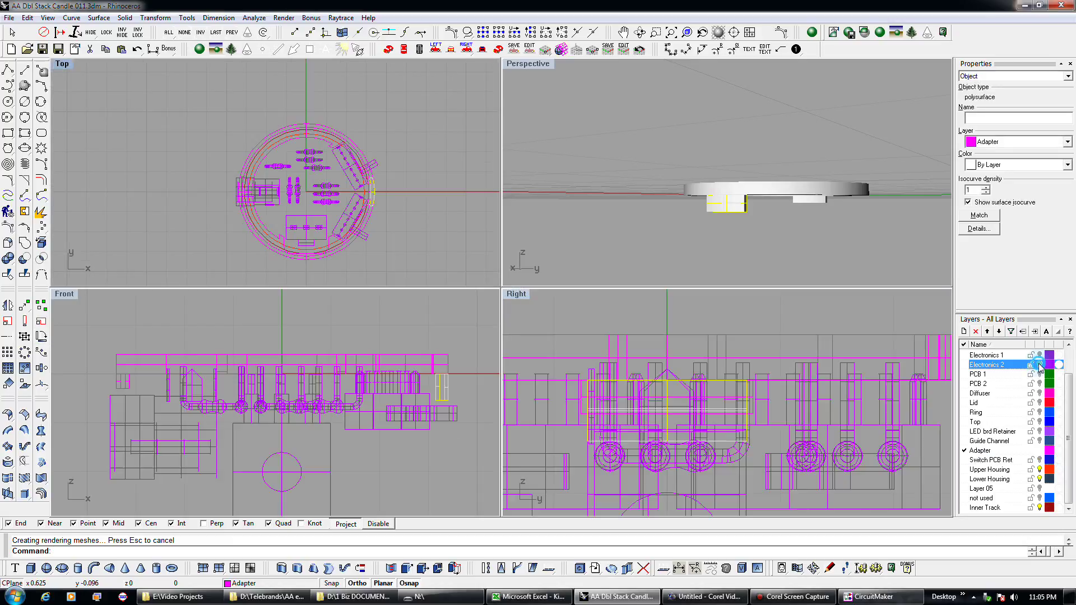
pyautogui.click(41, 337)
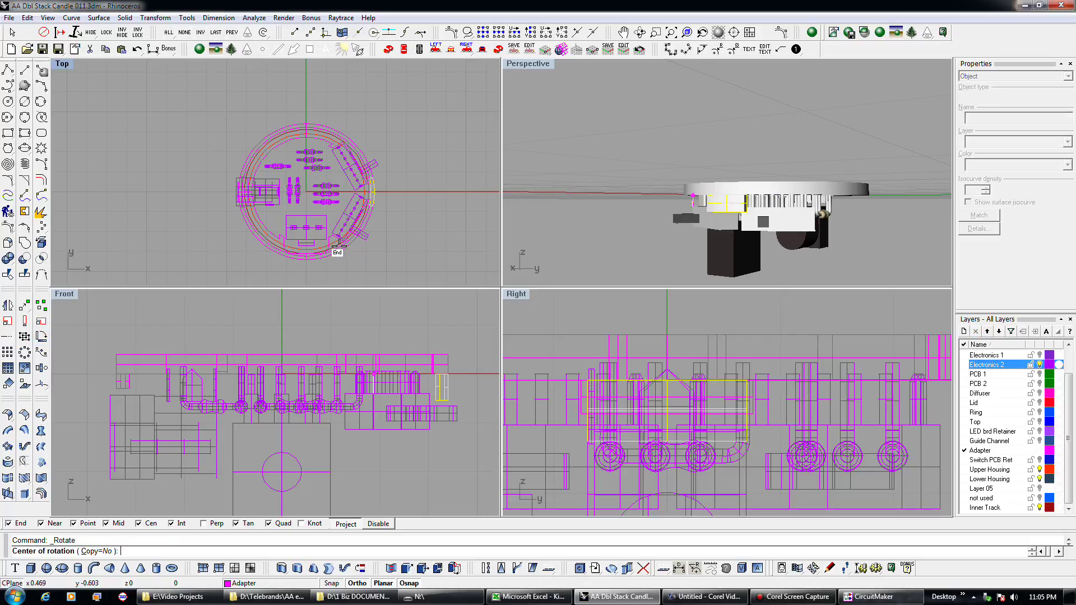
pyautogui.scroll(3, 338, 242)
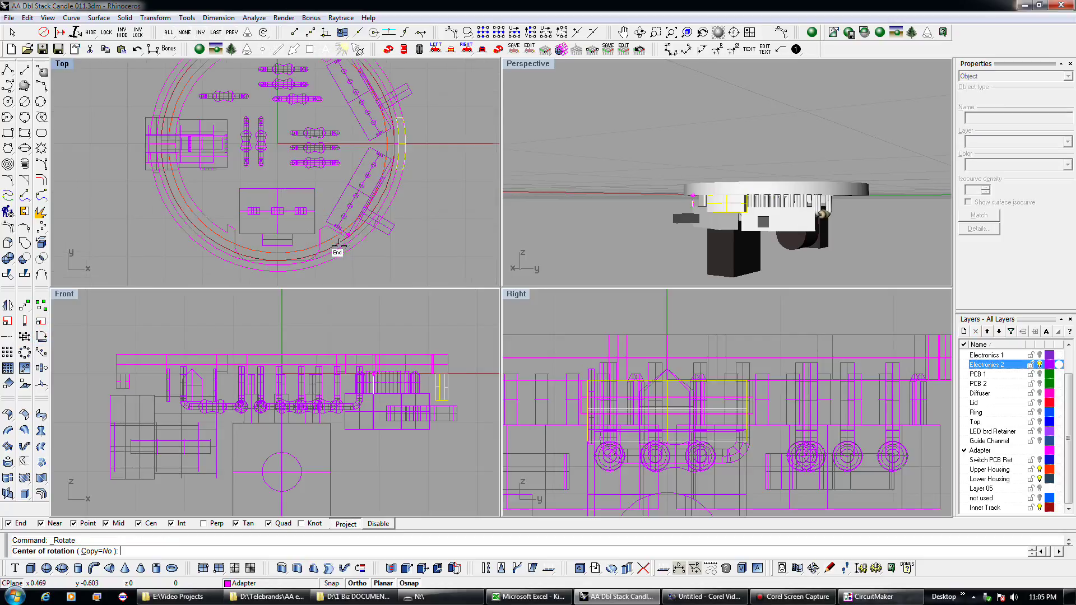
pyautogui.click(277, 144)
pyautogui.click(457, 142)
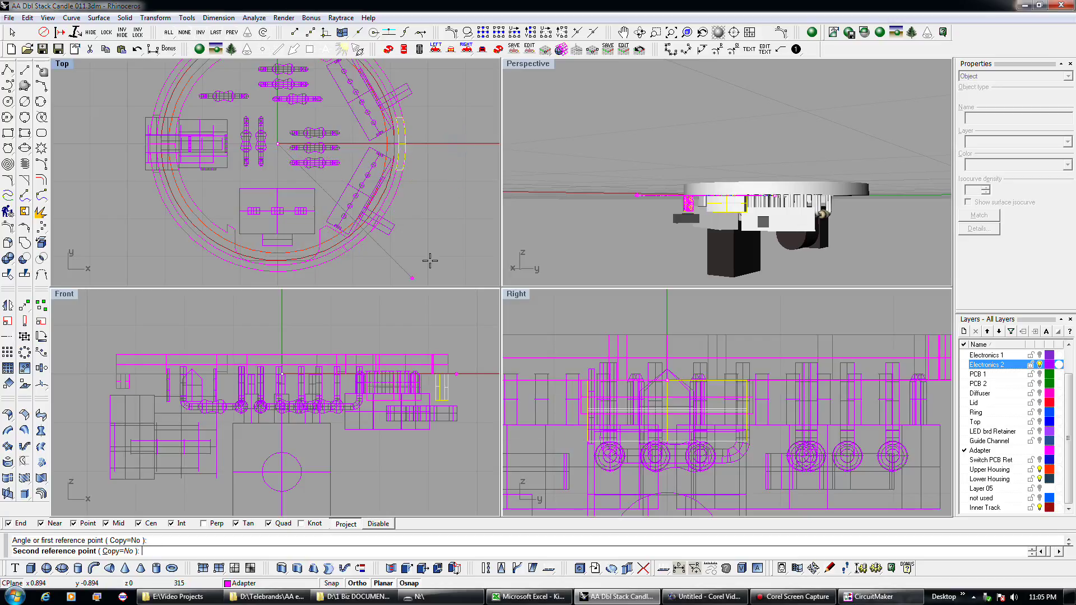
pyautogui.click(437, 246)
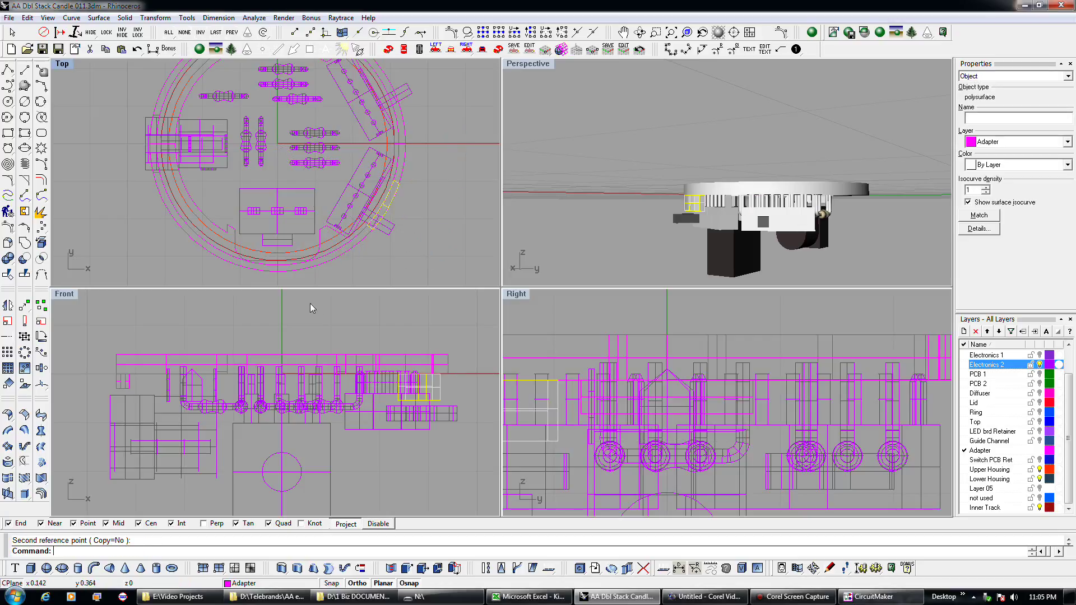
# Step: Rotate a copy of the lower wall segment about the ring's center onto the upper switch position
pyautogui.press('Return')
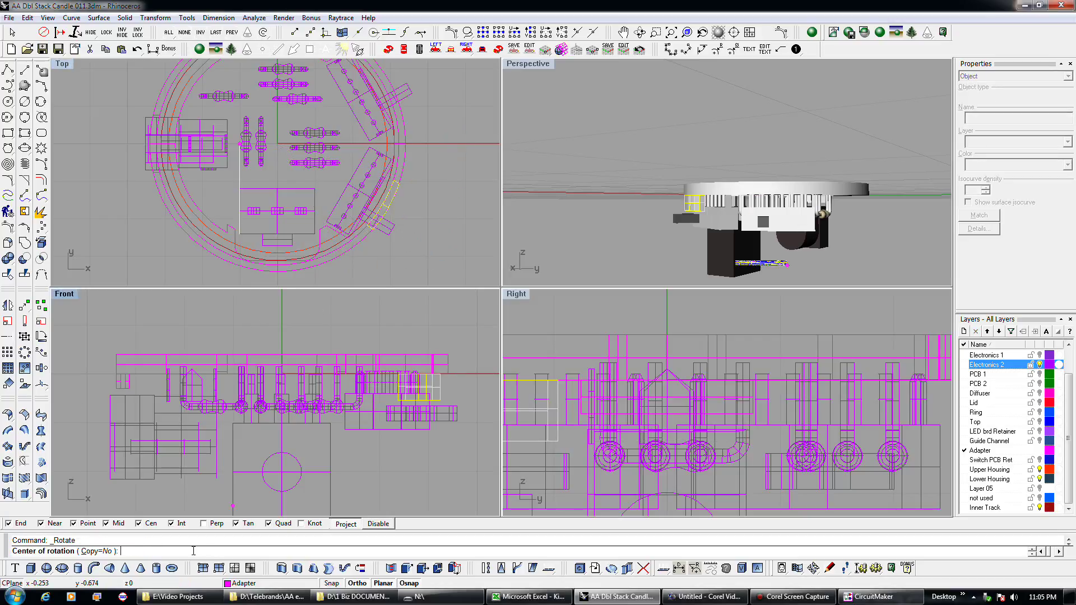
pyautogui.click(99, 551)
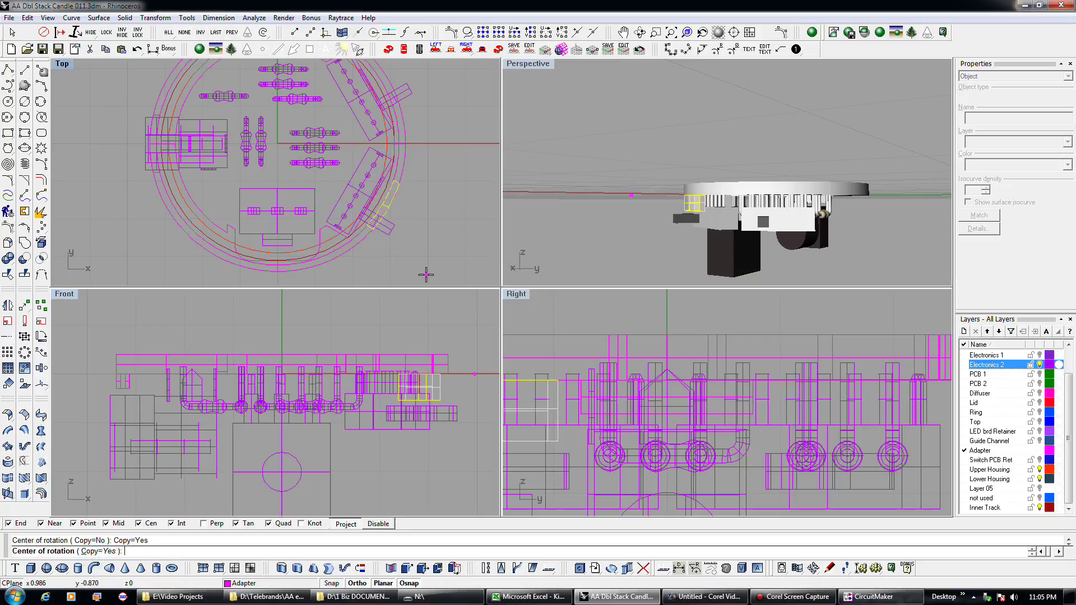
pyautogui.click(354, 241)
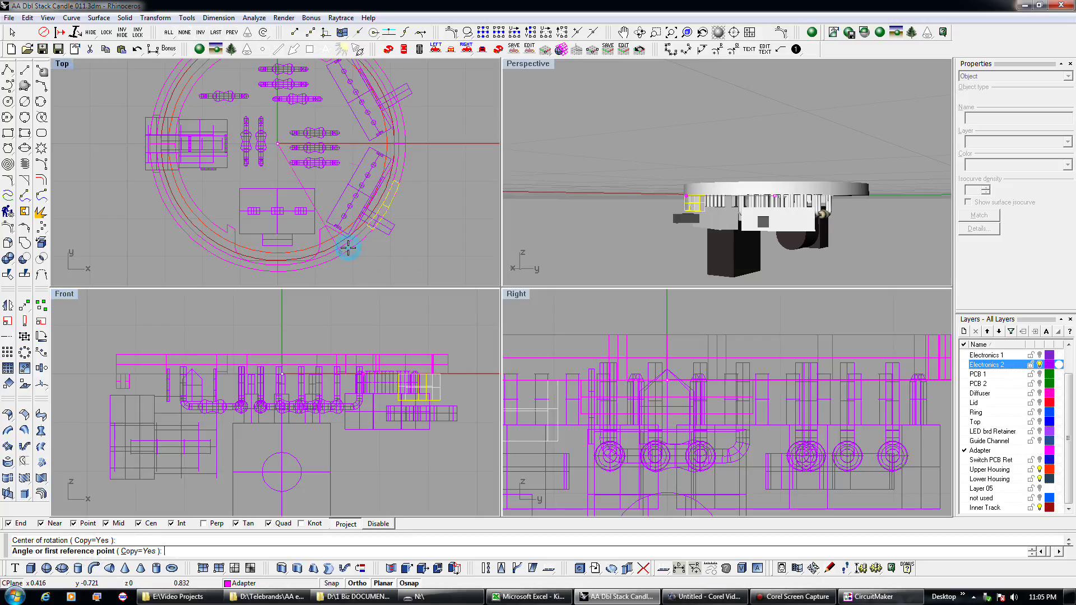
pyautogui.click(442, 220)
pyautogui.moveTo(459, 83); pyautogui.dragTo(450, 126, button='right')
pyautogui.click(432, 140)
pyautogui.press('Return')
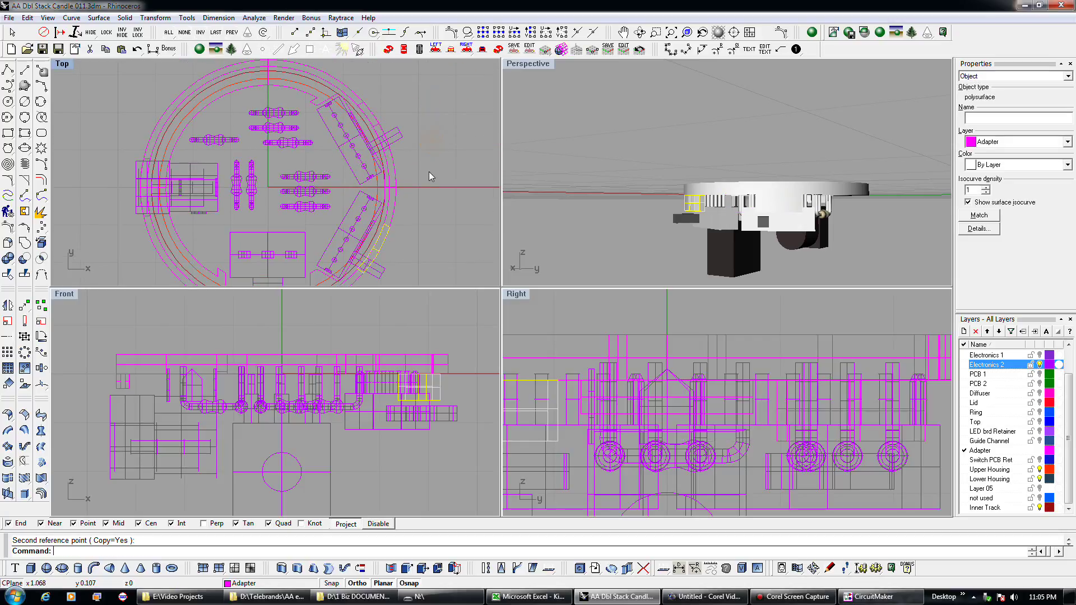
pyautogui.click(642, 248)
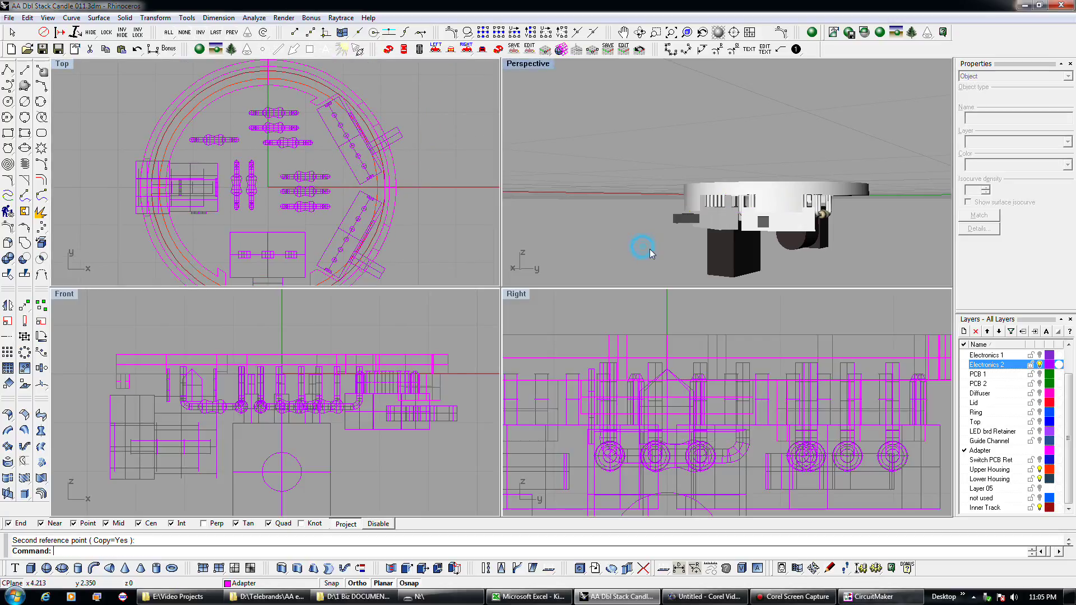
# Step: Hide the Electronics 2 layer and join the three wall segments and the adapter ring into one solid with Boolean Union
pyautogui.click(1040, 364)
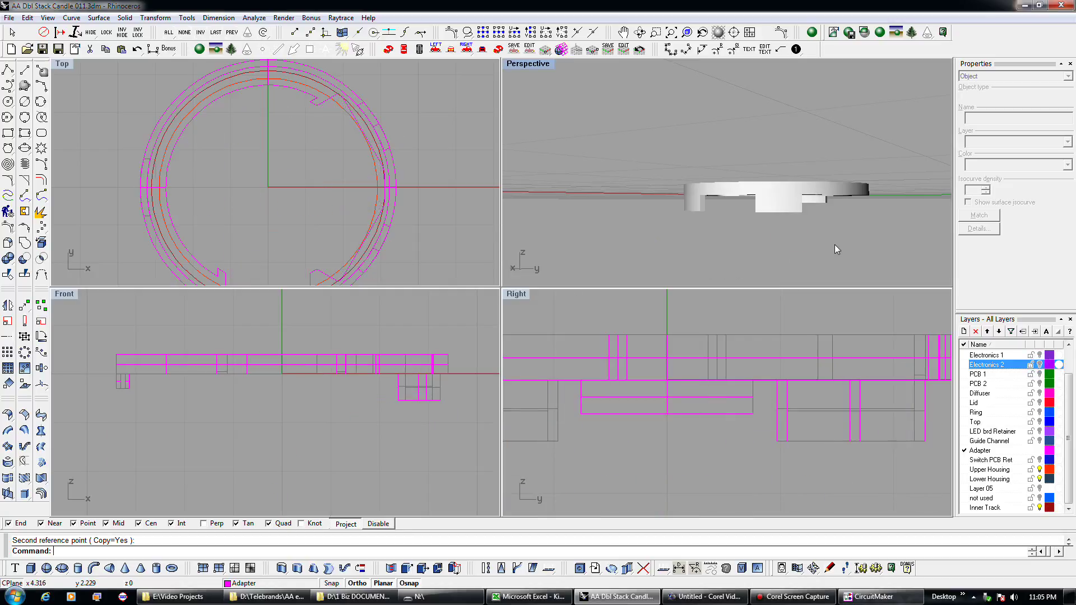
pyautogui.scroll(-5, 376, 184)
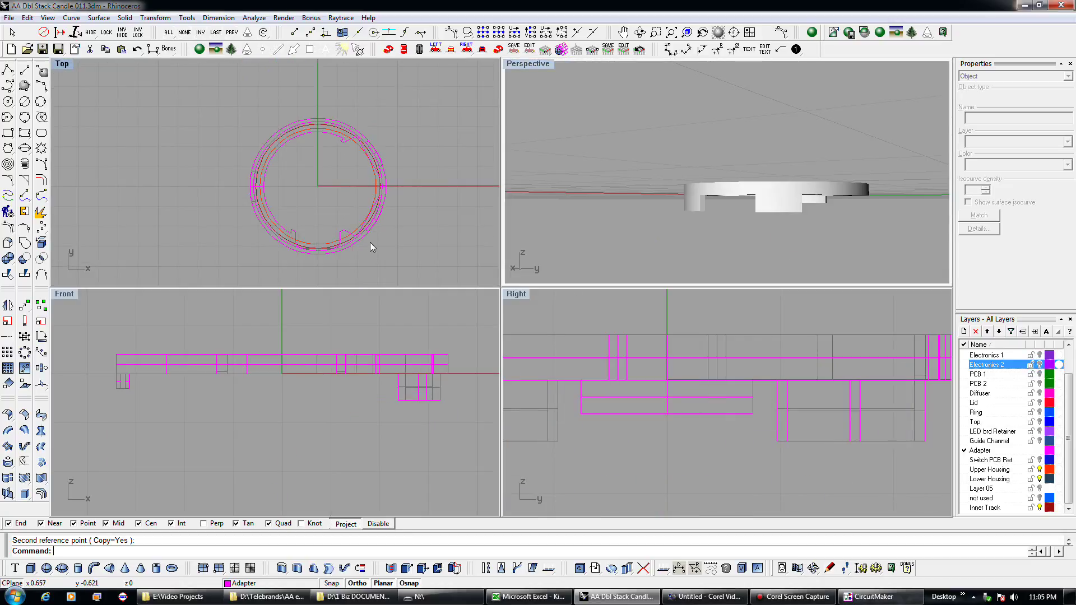
pyautogui.click(415, 383)
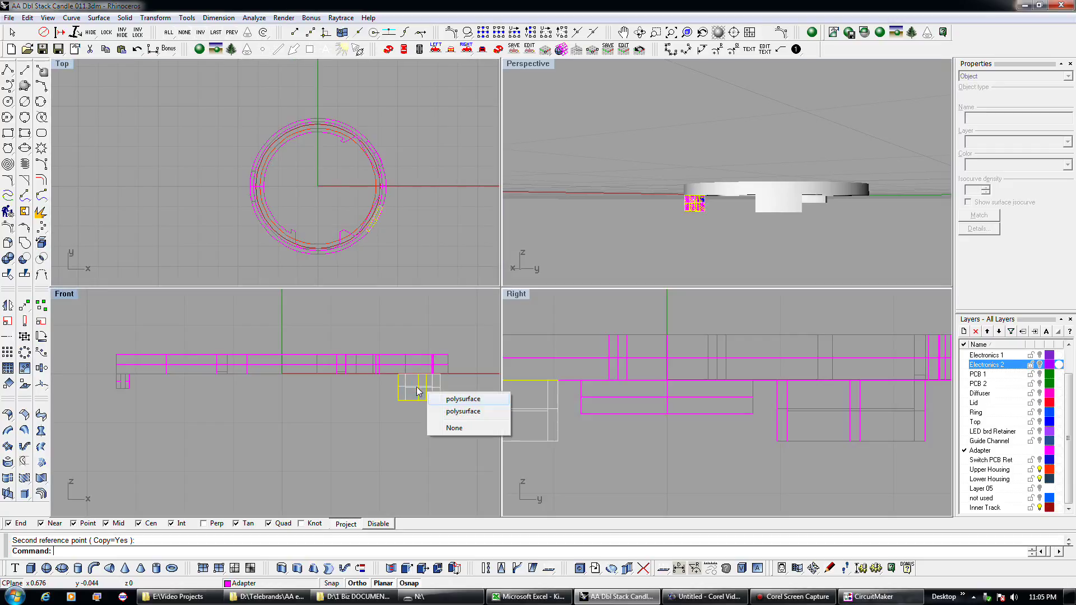
pyautogui.click(417, 416)
pyautogui.click(352, 372)
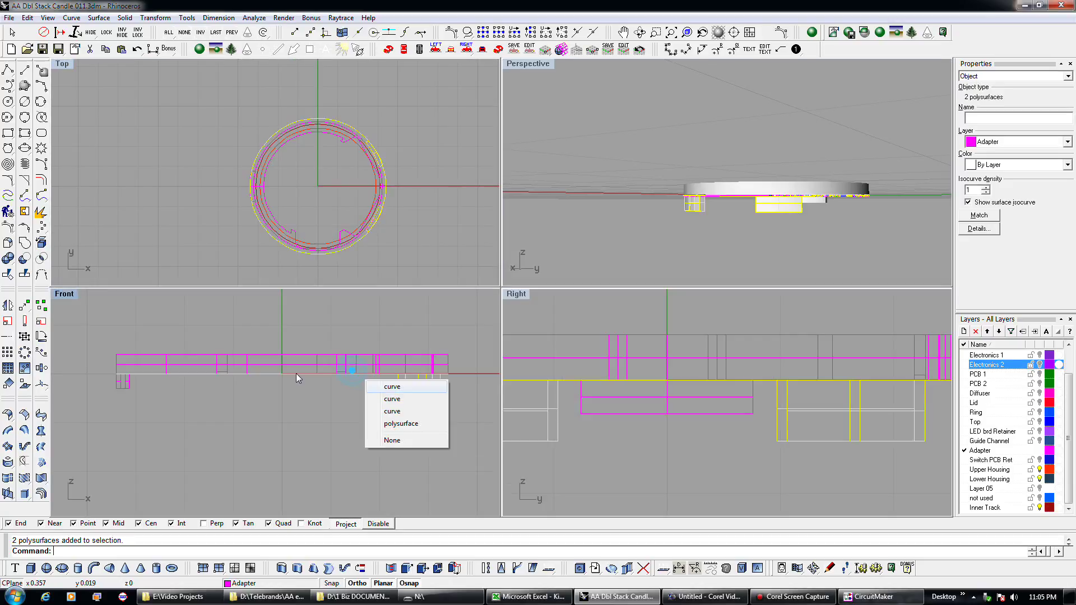
pyautogui.click(402, 424)
pyautogui.click(118, 382)
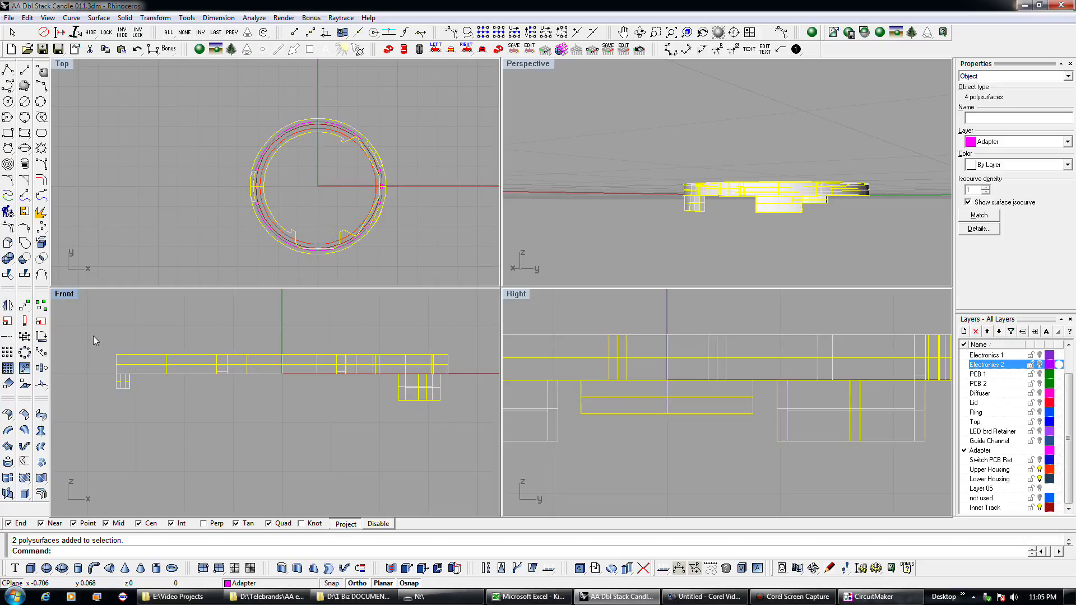
pyautogui.click(8, 259)
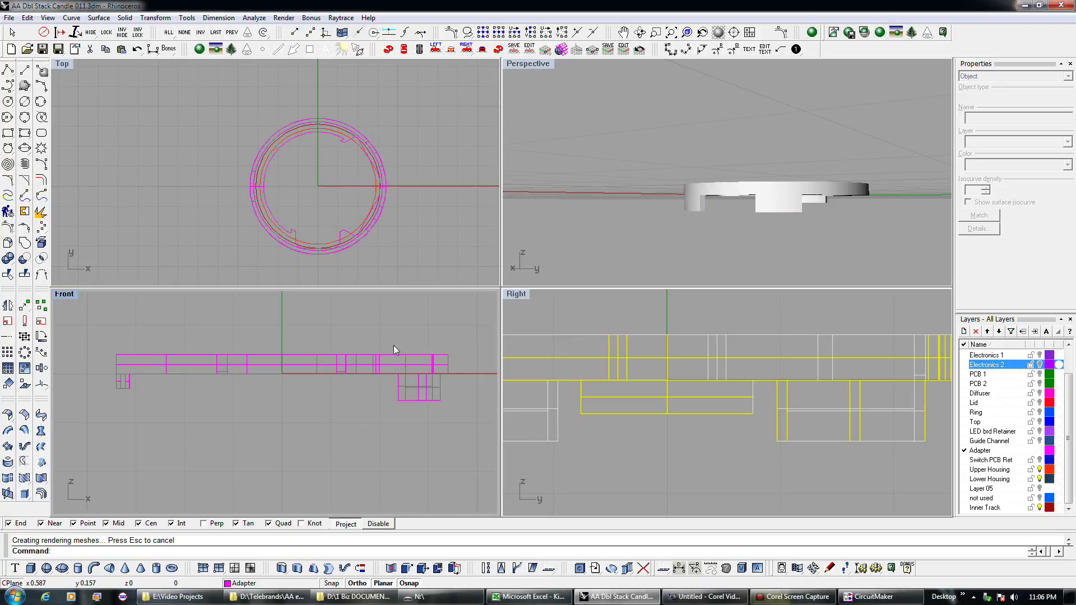
pyautogui.click(388, 365)
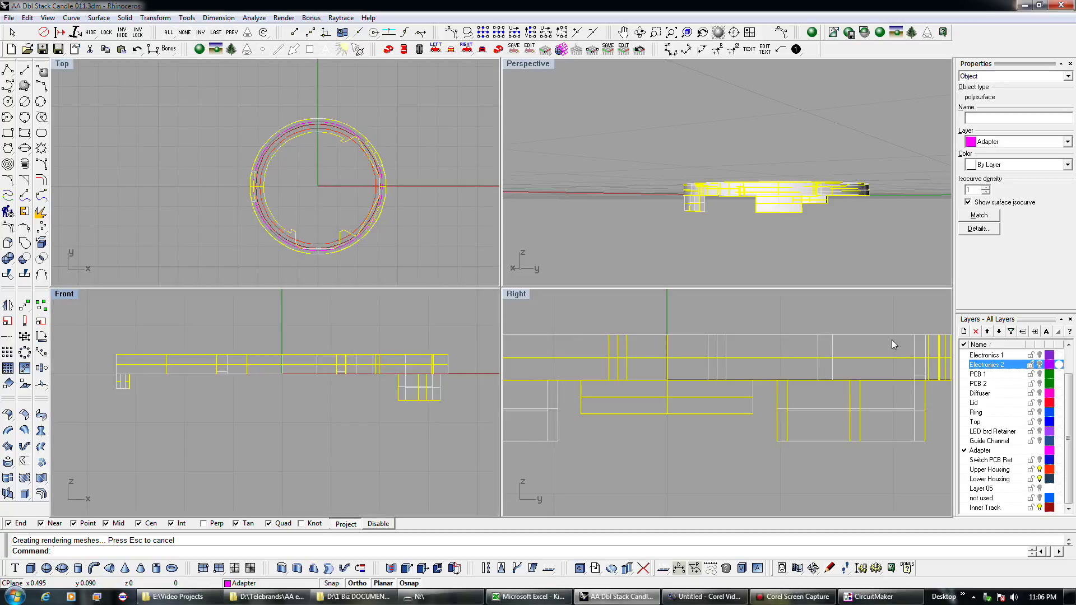
pyautogui.moveTo(822, 227); pyautogui.dragTo(852, 259, button='right')
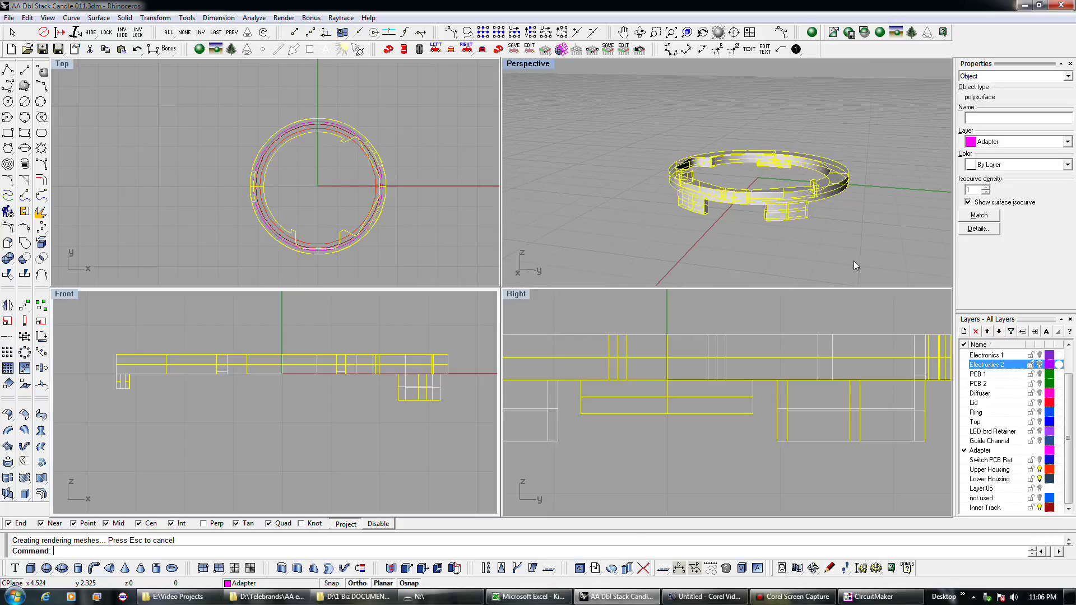
pyautogui.click(853, 260)
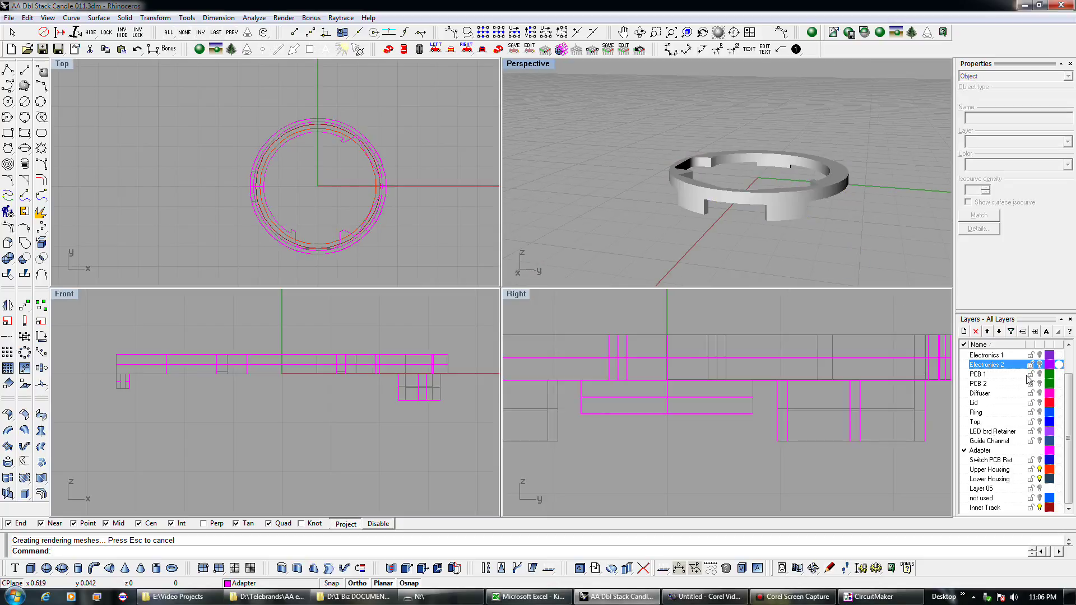
# Step: Show the Switch PCB Ret layer and inspect how the adapter's wall segments fit into the retainer openings
pyautogui.click(1040, 461)
pyautogui.moveTo(787, 253)
pyautogui.mouseDown(button='right')
pyautogui.moveTo(794, 233)
pyautogui.moveTo(852, 213)
pyautogui.moveTo(844, 207)
pyautogui.moveTo(757, 228)
pyautogui.moveTo(840, 238)
pyautogui.moveTo(814, 248)
pyautogui.moveTo(839, 248)
pyautogui.mouseUp(button='right')
pyautogui.moveTo(718, 218); pyautogui.dragTo(680, 218, button='right')
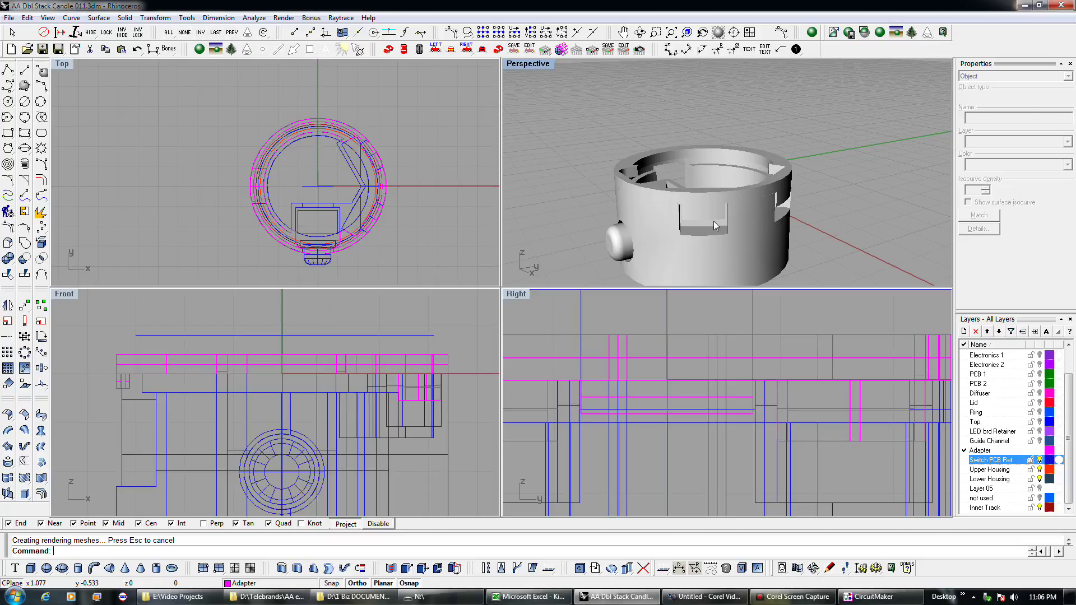
pyautogui.click(737, 200)
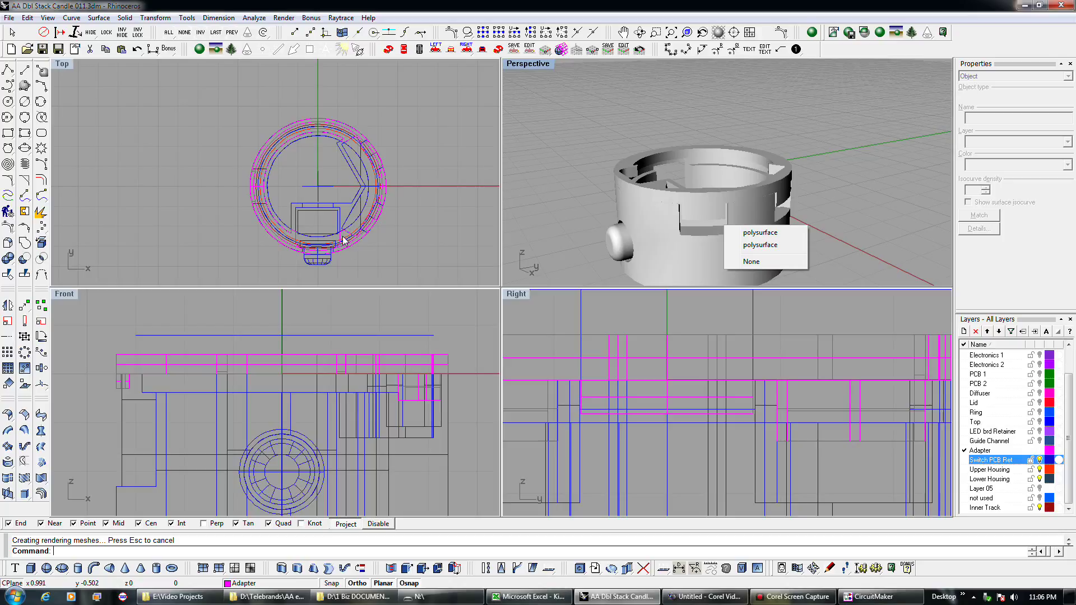
pyautogui.click(402, 362)
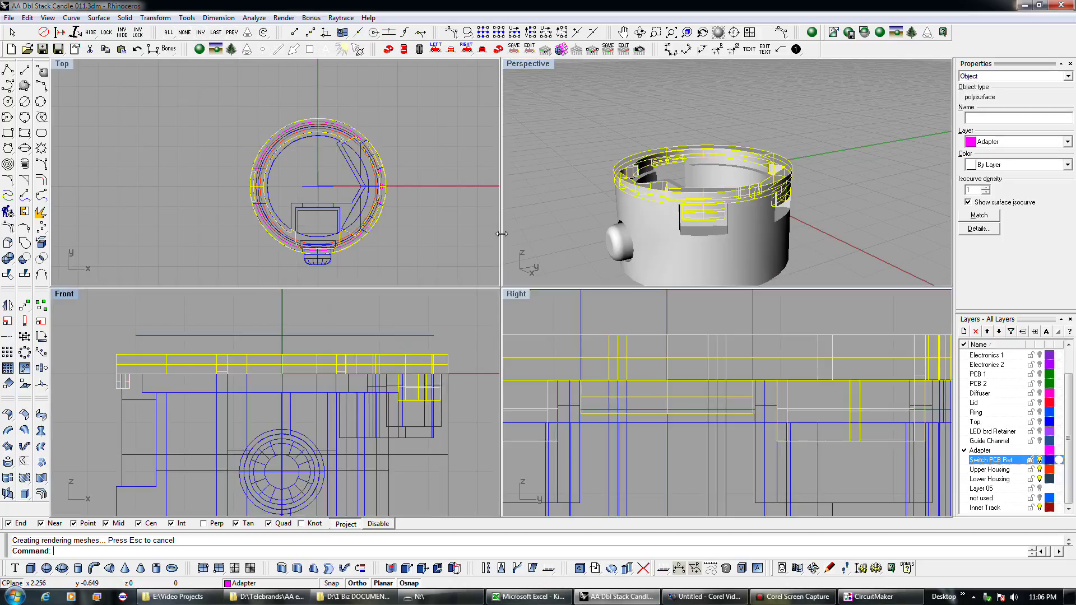
pyautogui.click(587, 232)
pyautogui.moveTo(695, 188); pyautogui.dragTo(640, 160, button='right')
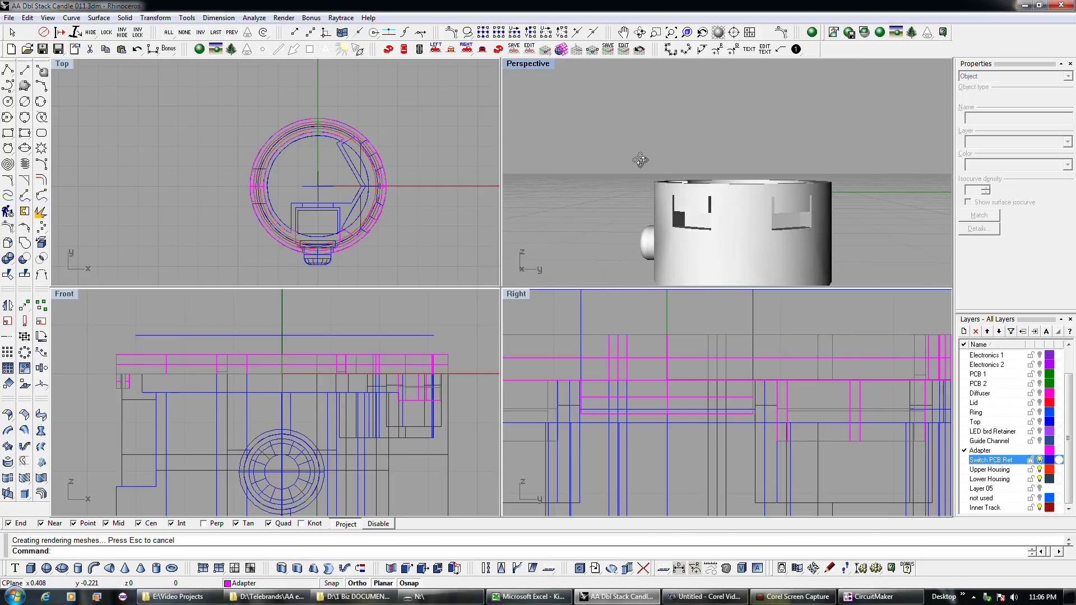
# Step: Show the Electronics 2 and PCB 2 layers and inspect the switches in the housing openings
pyautogui.click(1041, 365)
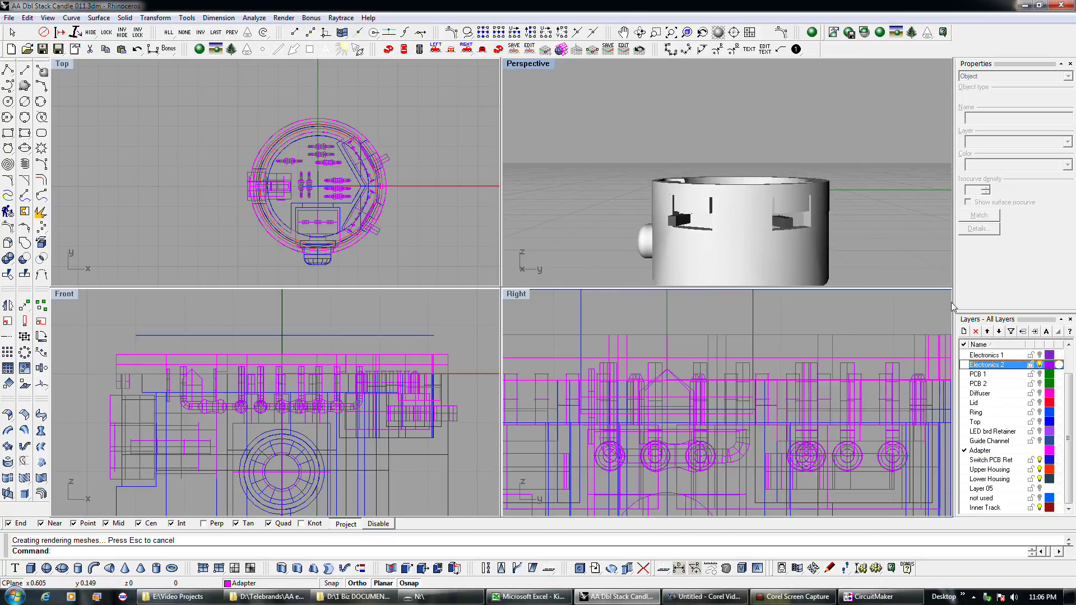
pyautogui.moveTo(745, 250)
pyautogui.mouseDown(button='right')
pyautogui.moveTo(843, 235)
pyautogui.moveTo(709, 244)
pyautogui.moveTo(737, 235)
pyautogui.mouseUp(button='right')
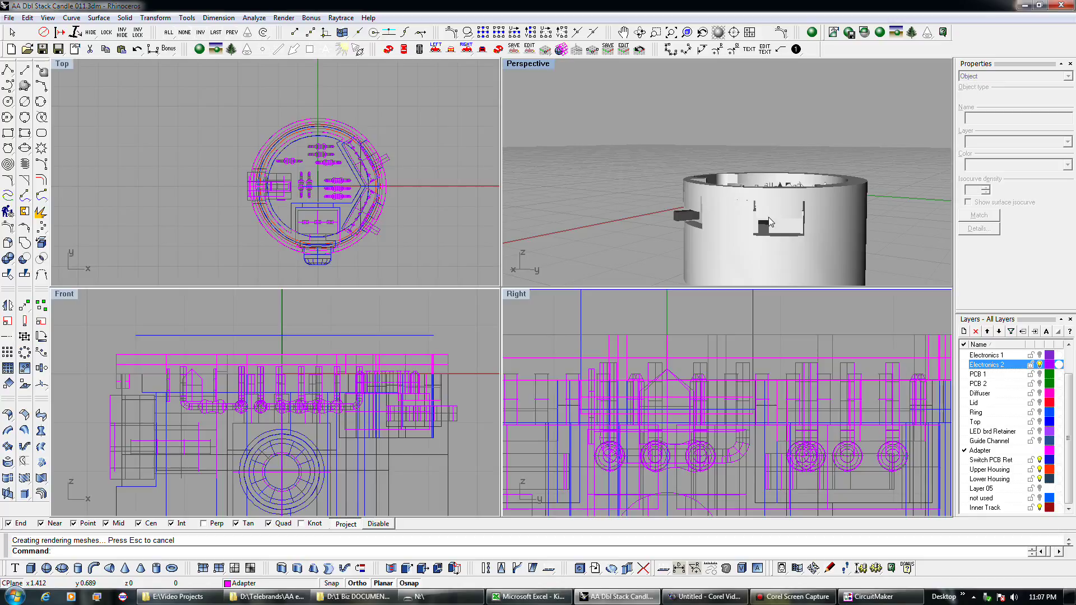
pyautogui.moveTo(778, 236); pyautogui.dragTo(883, 275, button='right')
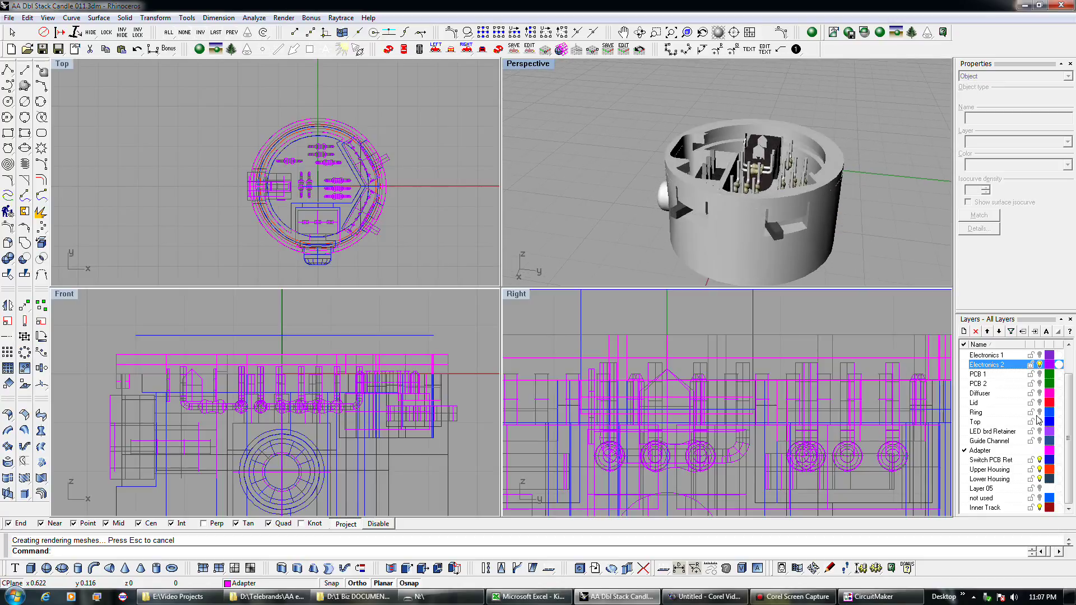
pyautogui.click(1039, 383)
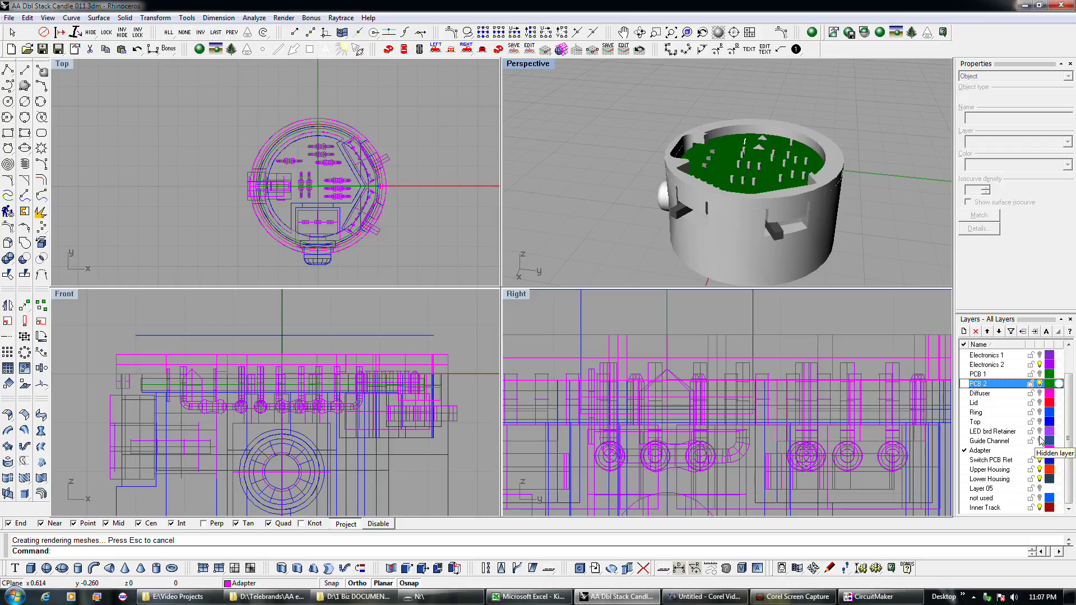
# Step: Show the Relay, Cones, Battery, Electronics 1, PCB 1, Diffuser, Lid and Ring layers
pyautogui.moveTo(1069, 387); pyautogui.dragTo(1070, 363)
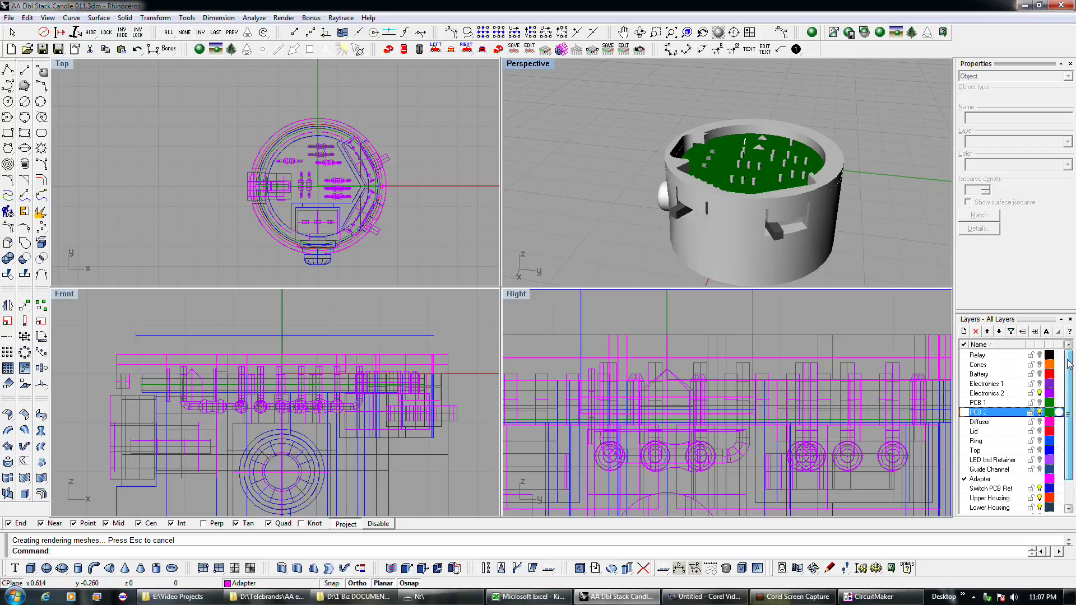
pyautogui.click(1040, 365)
pyautogui.click(1040, 374)
pyautogui.click(1039, 384)
pyautogui.click(1040, 402)
pyautogui.click(1040, 412)
pyautogui.click(1039, 422)
pyautogui.click(1039, 431)
pyautogui.click(1040, 441)
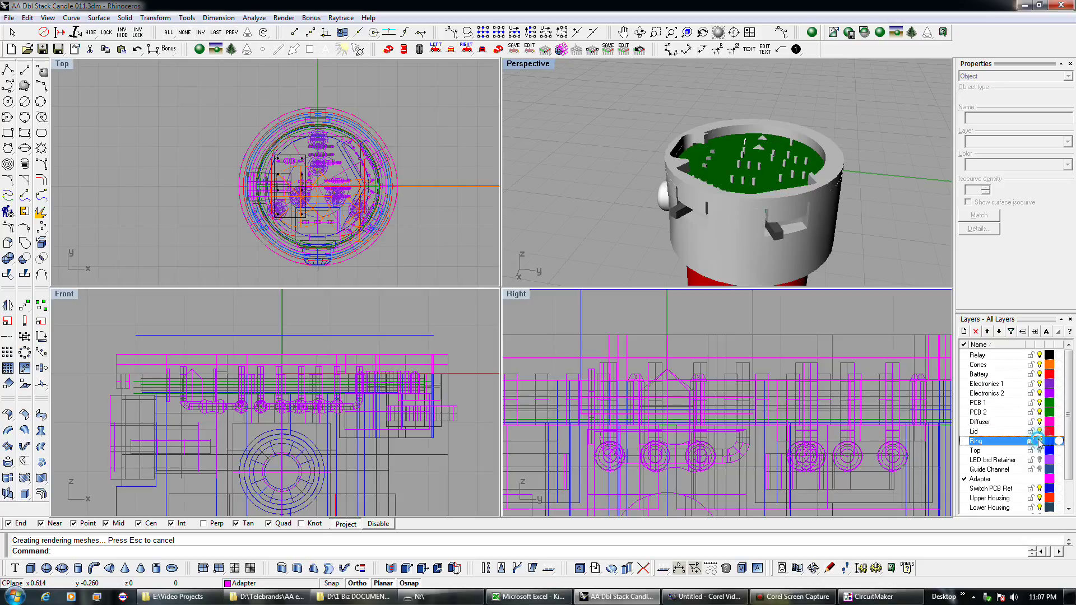
# Step: Show the Top, LED brd Retainer and Guide Channel layers and enlarge the layer list slightly
pyautogui.click(1040, 450)
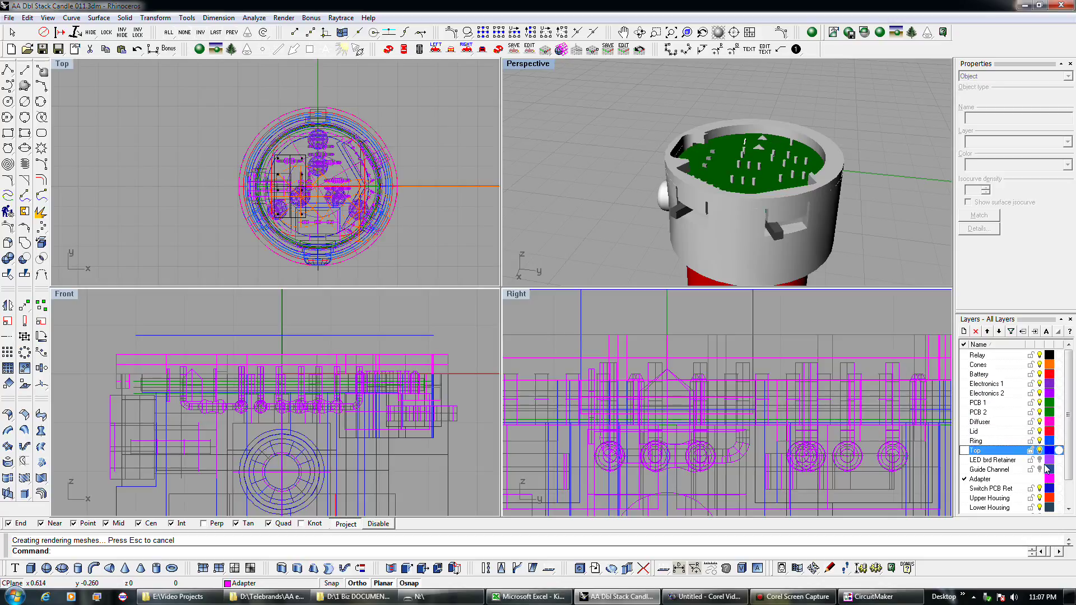
pyautogui.click(1039, 460)
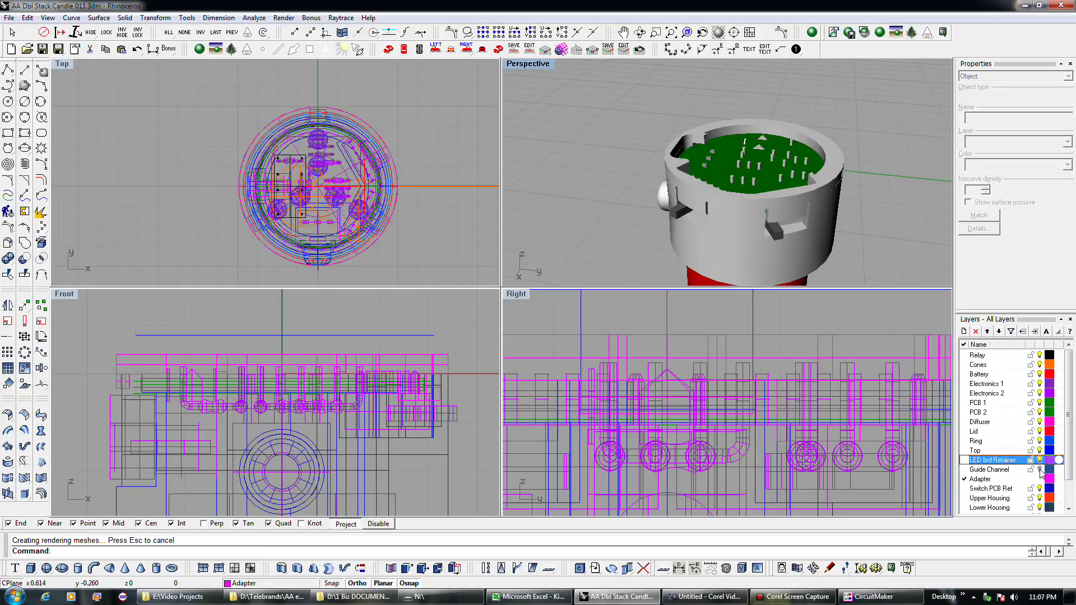
pyautogui.click(1040, 469)
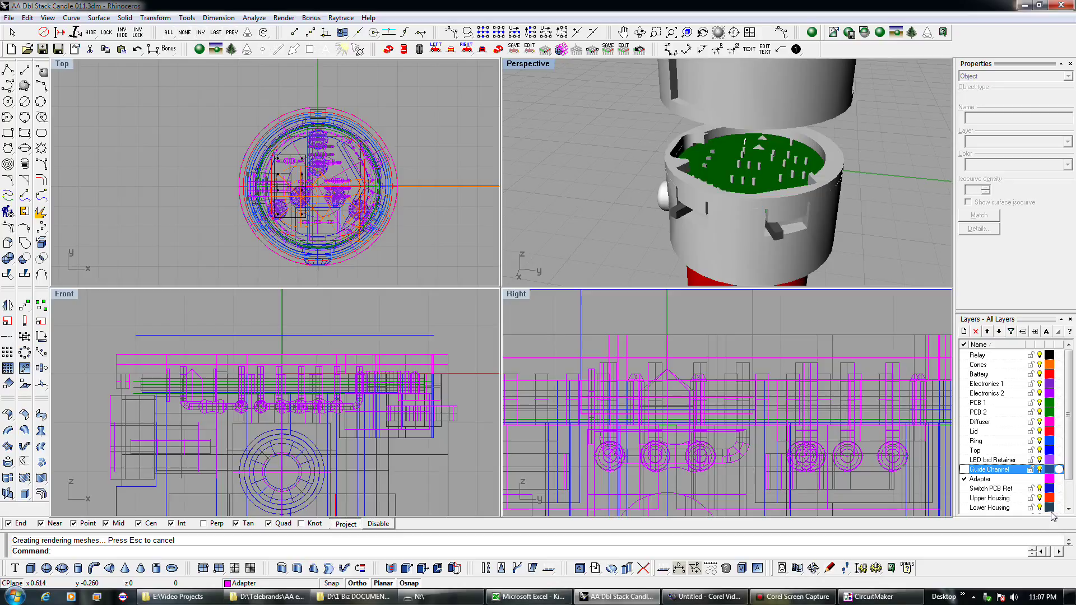
pyautogui.scroll(-1, 1072, 496)
pyautogui.moveTo(1073, 492); pyautogui.dragTo(1073, 501)
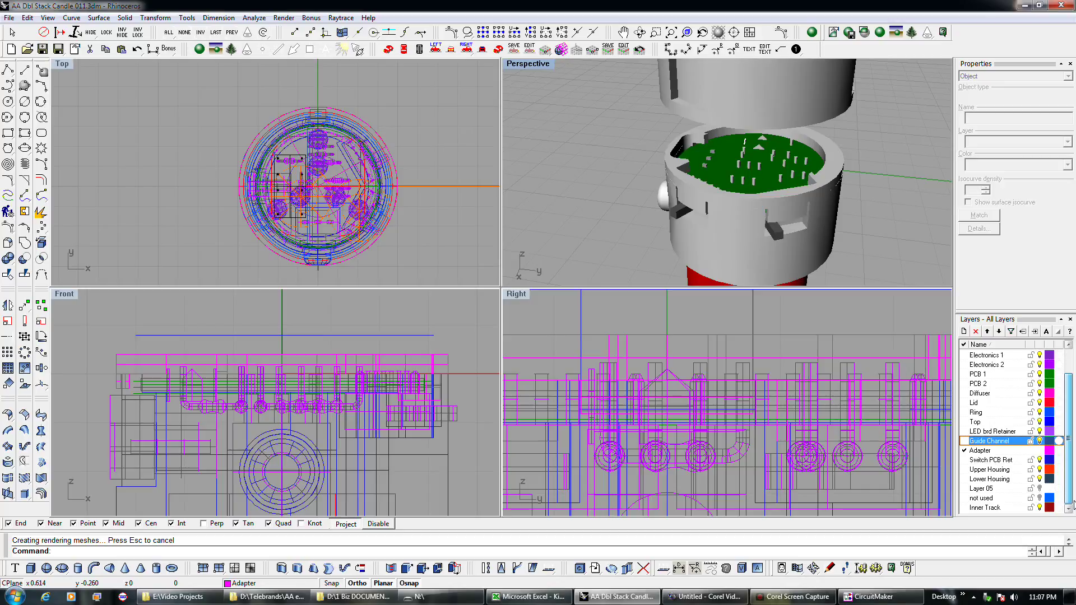
pyautogui.scroll(3, 1073, 501)
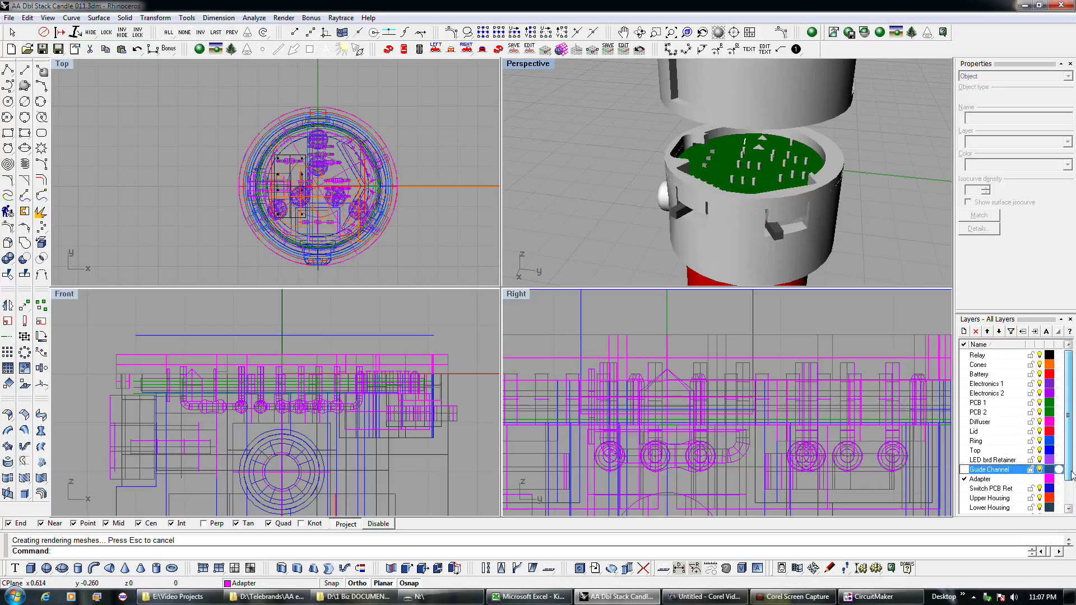
pyautogui.moveTo(1018, 312); pyautogui.dragTo(1016, 301)
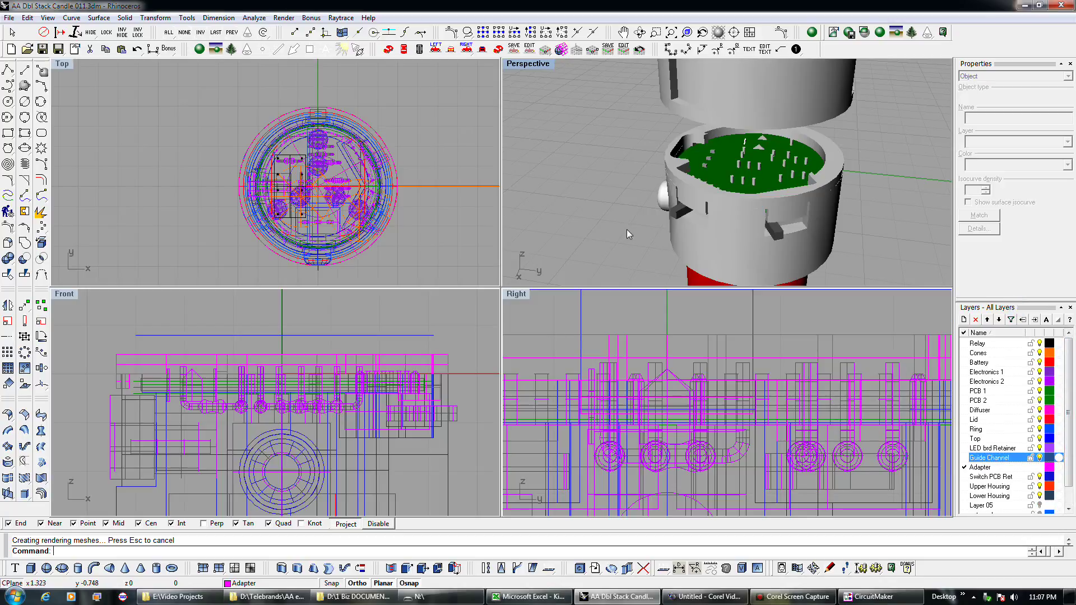
# Step: Move the whole upper candle assembly straight down in the Front view to just above the adapter ring
pyautogui.click(448, 368)
pyautogui.scroll(-8, 424, 380)
pyautogui.scroll(-6, 320, 392)
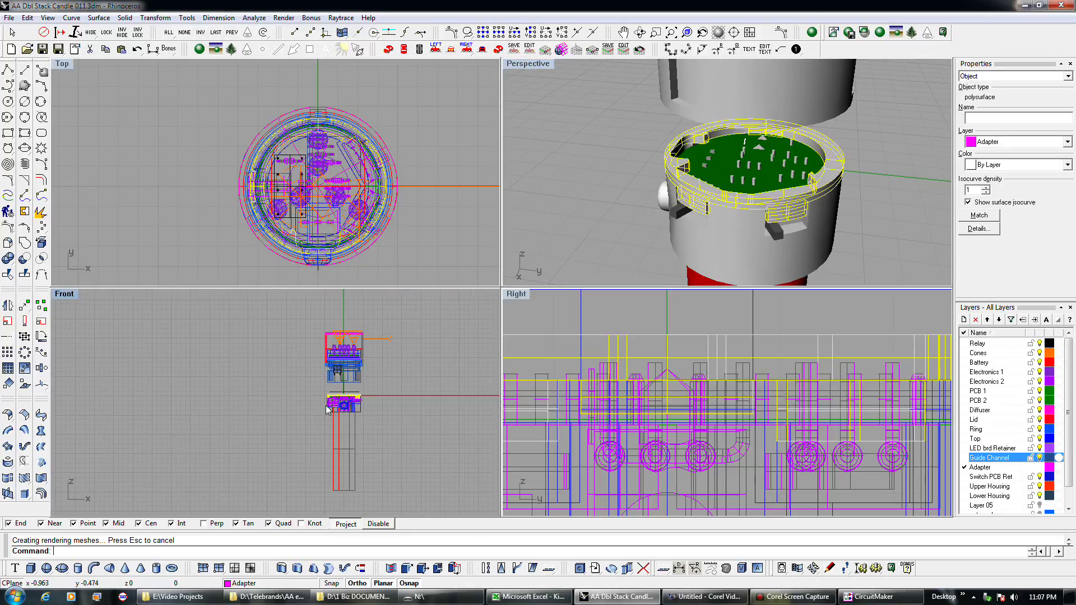
pyautogui.moveTo(312, 315); pyautogui.dragTo(418, 388)
pyautogui.scroll(4, 333, 378)
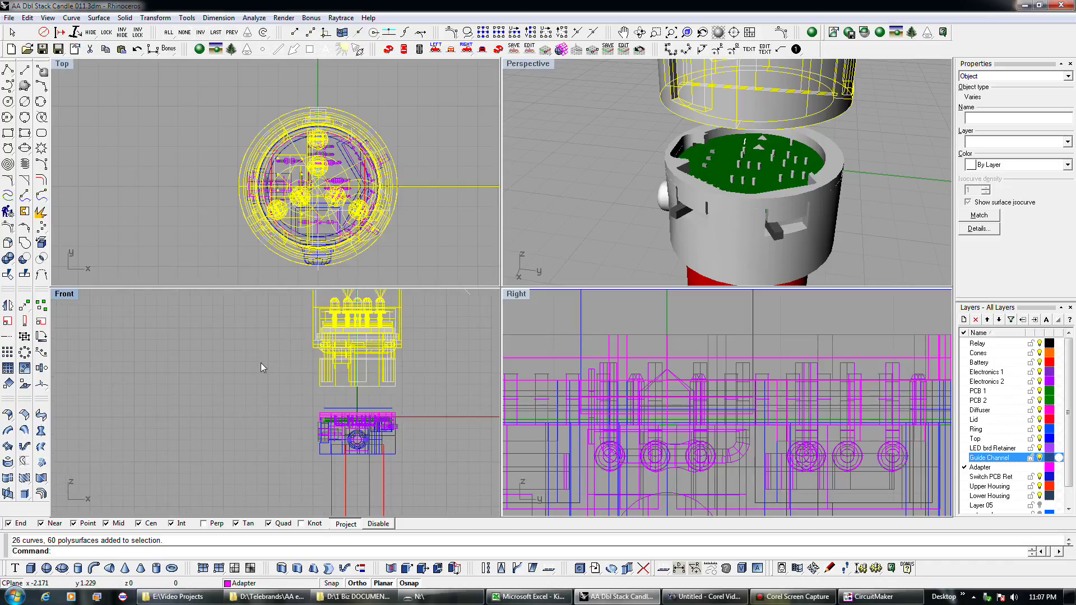
pyautogui.click(24, 306)
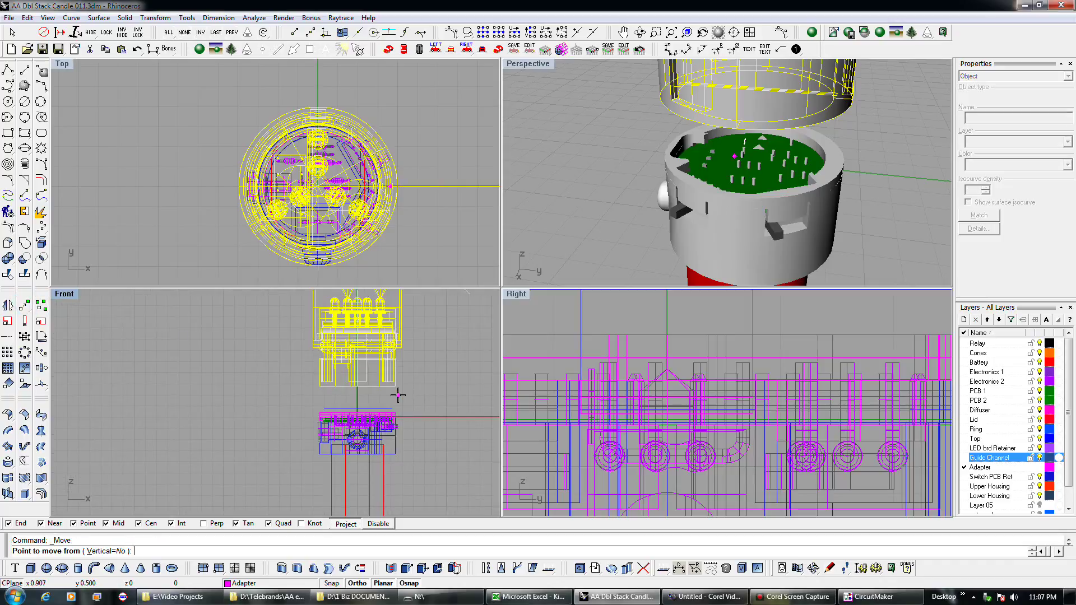
pyautogui.click(399, 389)
pyautogui.scroll(5, 397, 385)
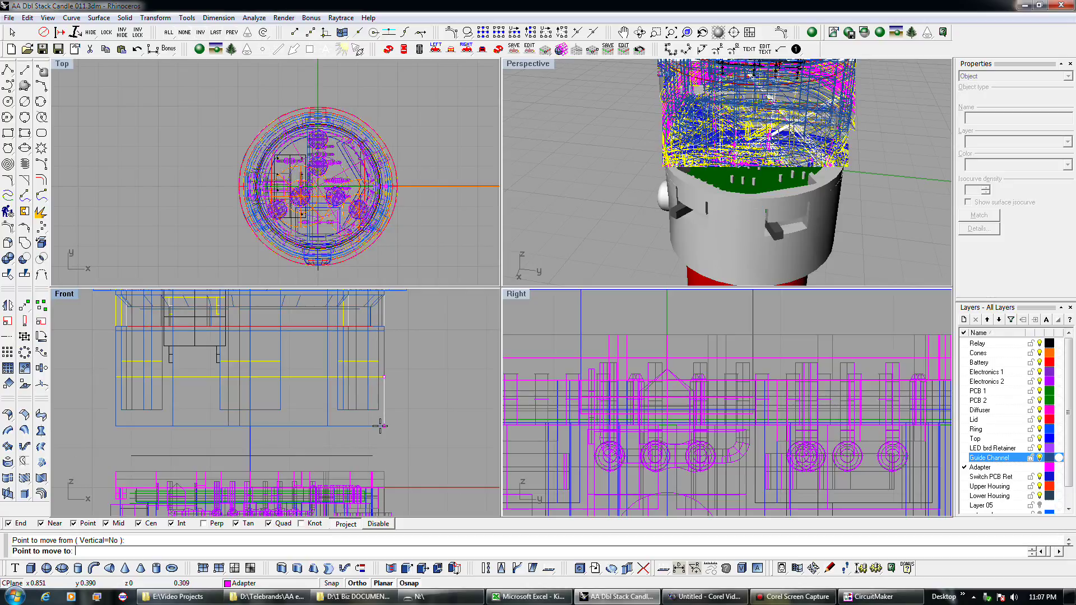
pyautogui.click(386, 466)
pyautogui.click(627, 249)
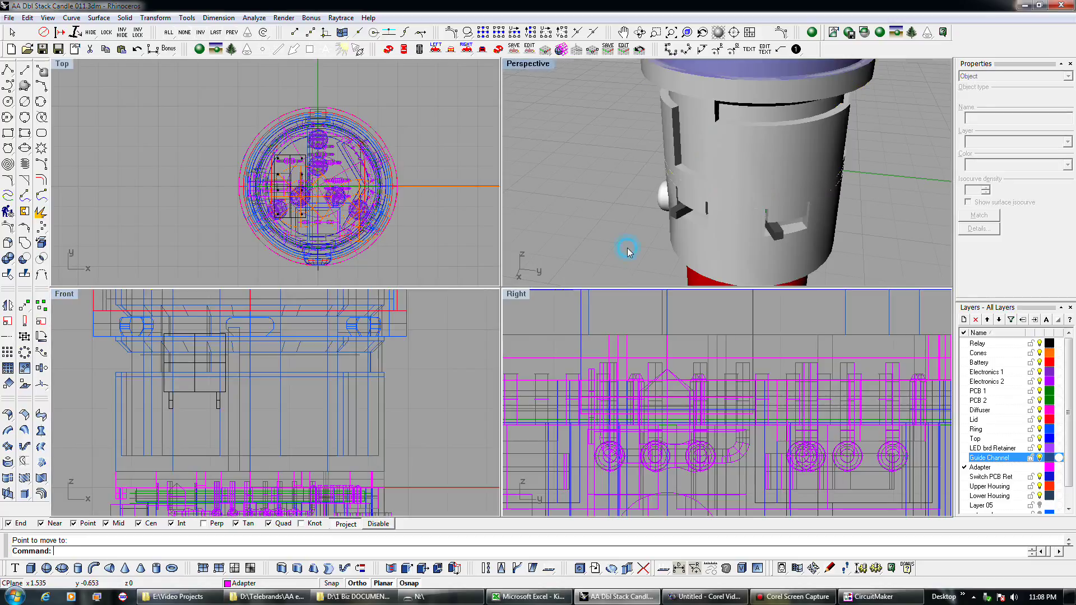
# Step: Move the battery downward in the Front view, clear of the lower housing
pyautogui.scroll(-5, 637, 204)
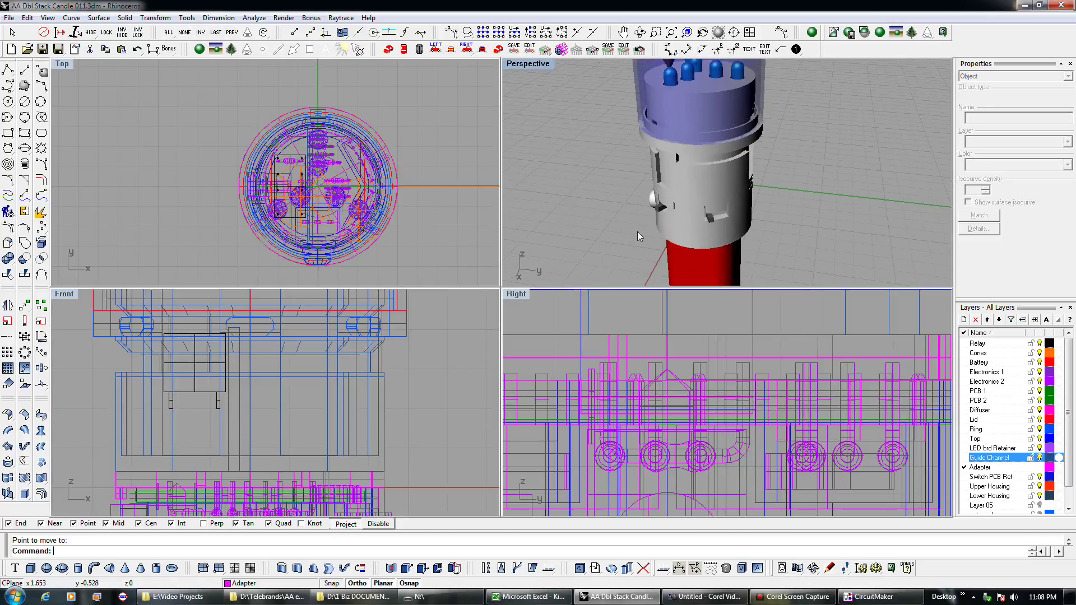
pyautogui.scroll(-3, 638, 217)
pyautogui.moveTo(662, 219); pyautogui.dragTo(704, 188, button='right')
pyautogui.moveTo(691, 266); pyautogui.dragTo(688, 297, button='right')
pyautogui.scroll(-5, 399, 313)
pyautogui.scroll(-3, 399, 313)
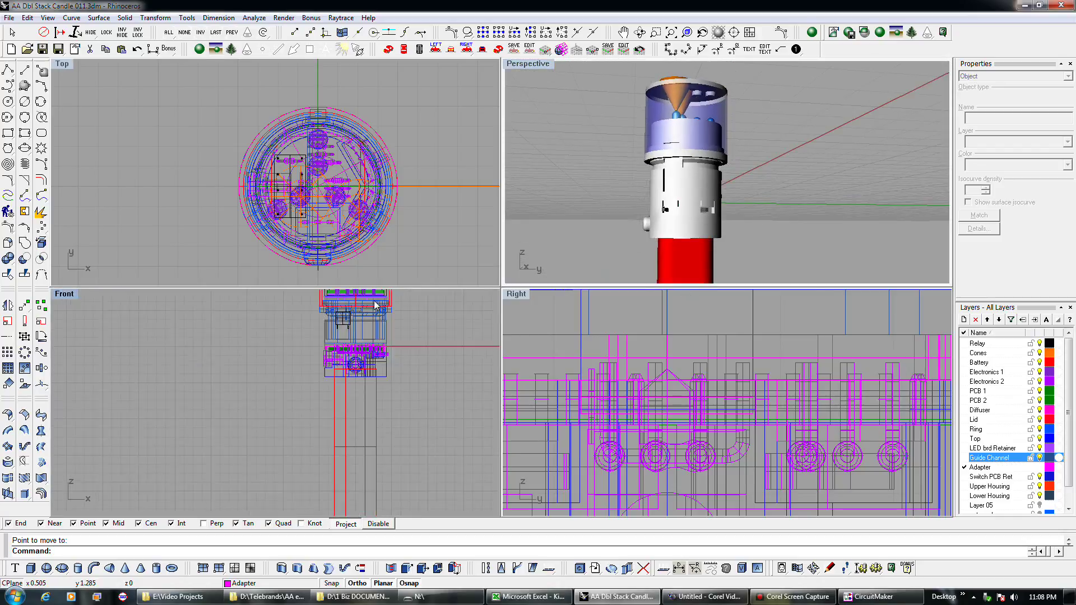
pyautogui.click(367, 412)
pyautogui.moveTo(367, 413); pyautogui.dragTo(369, 428)
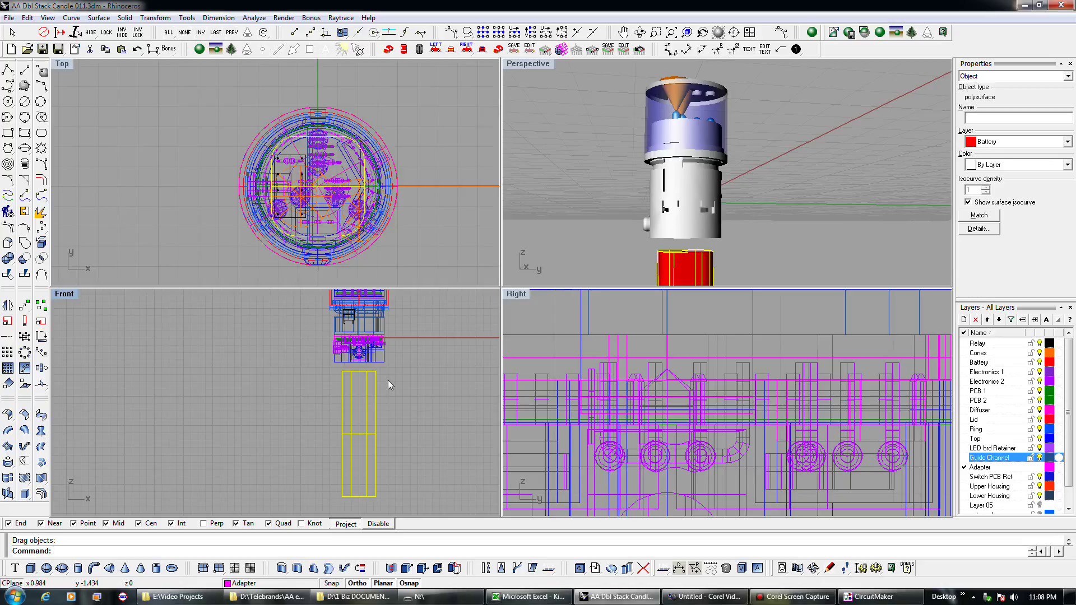
# Step: Review the full assembly and save it as the incremental file AA Dbl Stack Candle 012.3dm
pyautogui.scroll(-3, 388, 379)
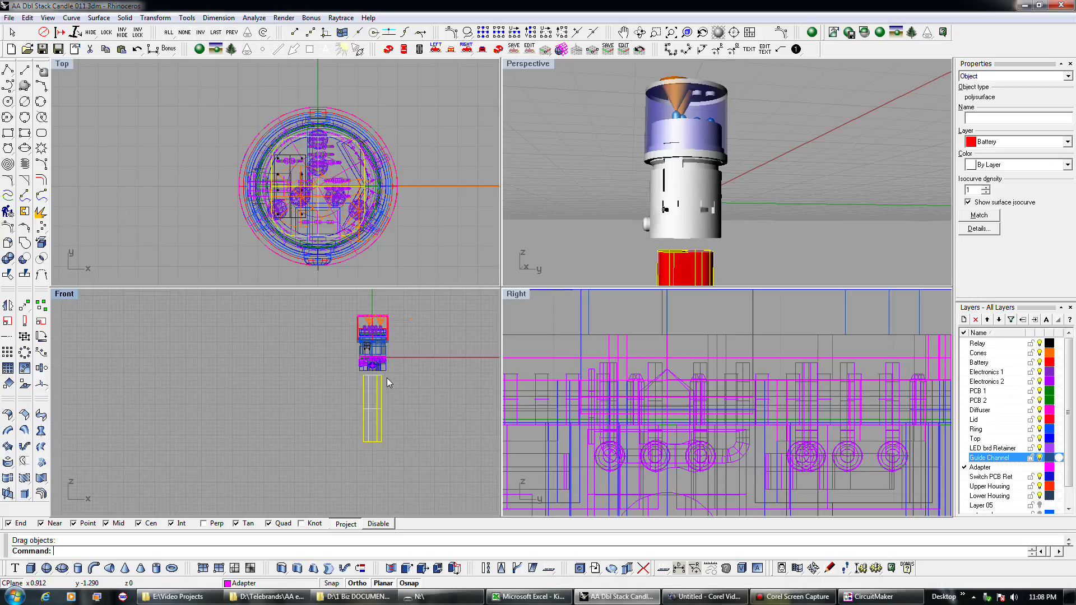
pyautogui.scroll(1, 392, 442)
pyautogui.scroll(1, 412, 333)
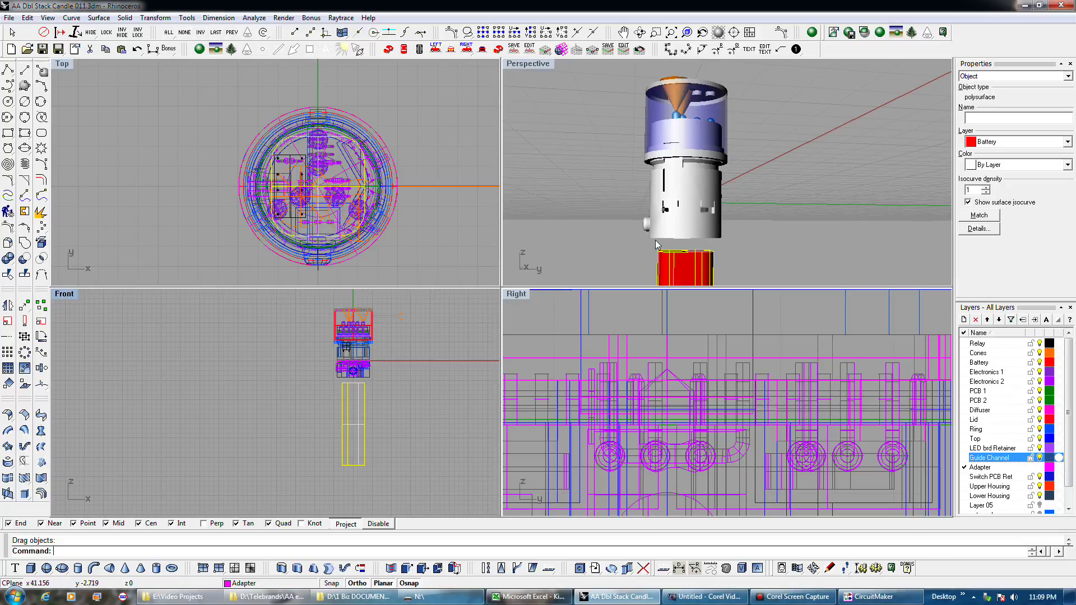
pyautogui.moveTo(684, 240); pyautogui.dragTo(695, 254, button='right')
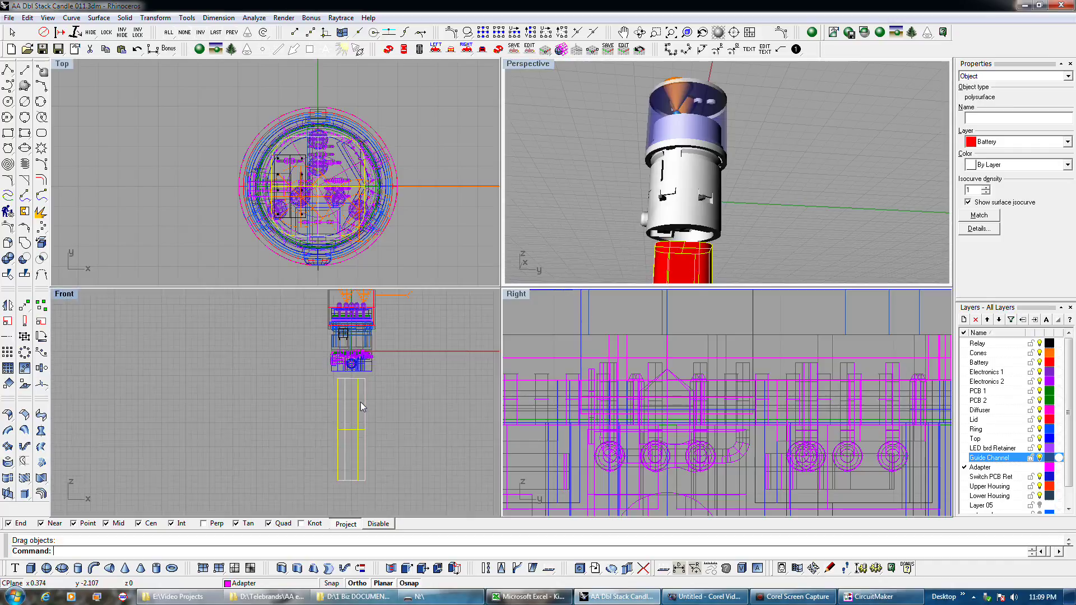
pyautogui.scroll(3, 369, 405)
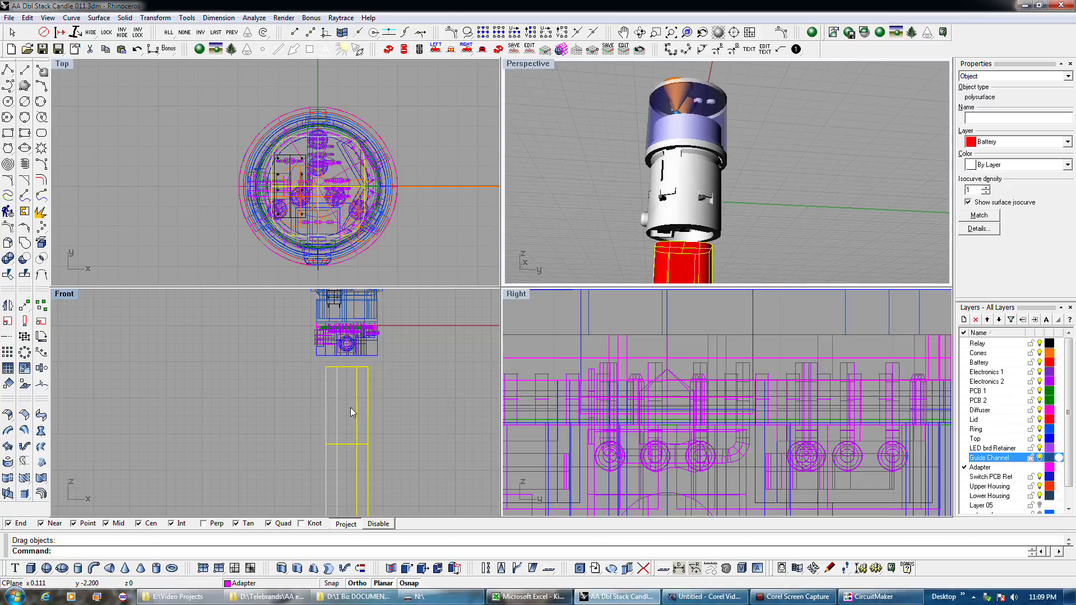
pyautogui.scroll(-3, 392, 386)
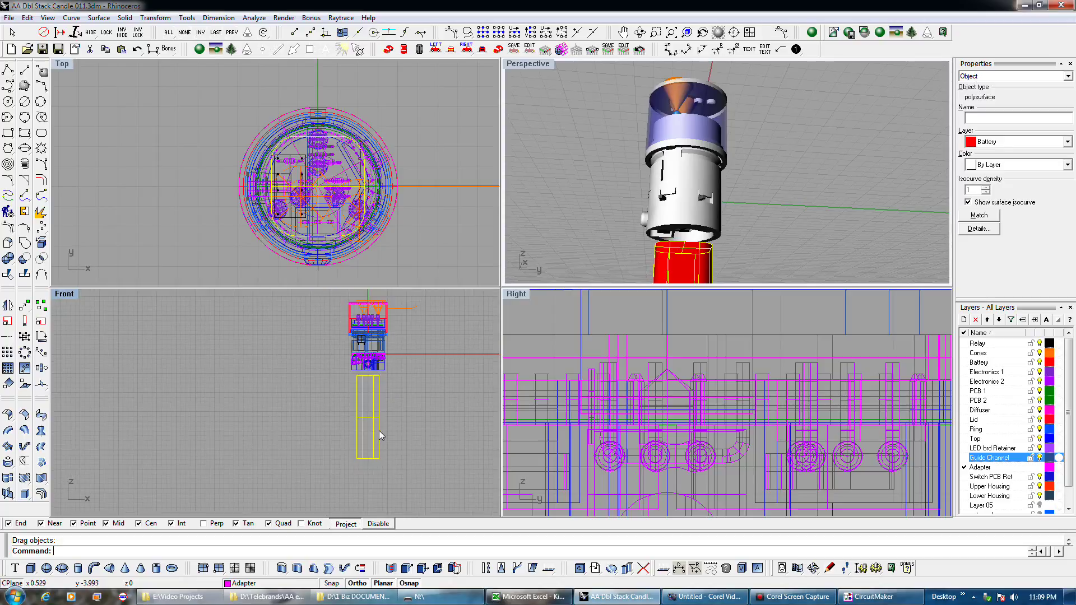
pyautogui.click(42, 48)
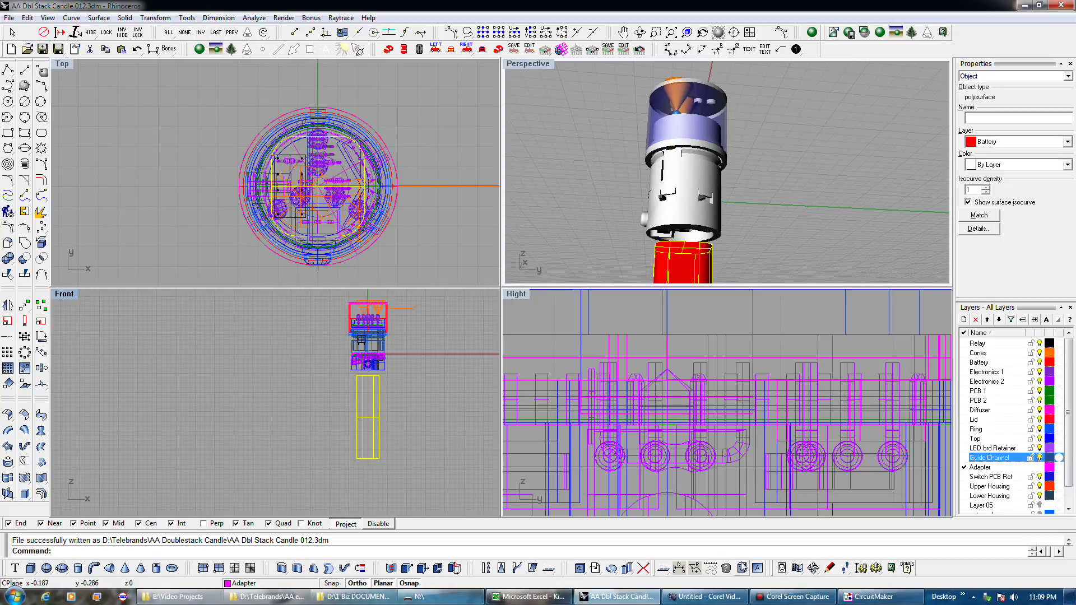